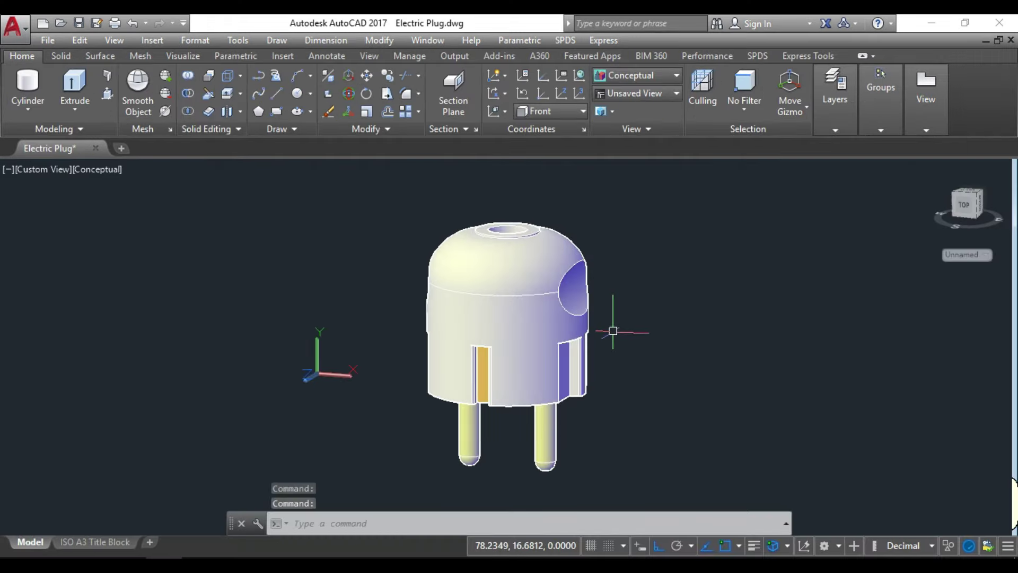
Step: Orbit around the plug, then window-select its inner parts for isolation
{"action": "mouse_move", "coordinate": [640, 332]}
{"action": "left_mouse_down"}
{"action": "mouse_move", "coordinate": [663, 288]}
{"action": "mouse_move", "coordinate": [622, 339]}
{"action": "left_mouse_up"}
{"action": "key", "text": "Escape"}
{"action": "left_click", "coordinate": [409, 225]}
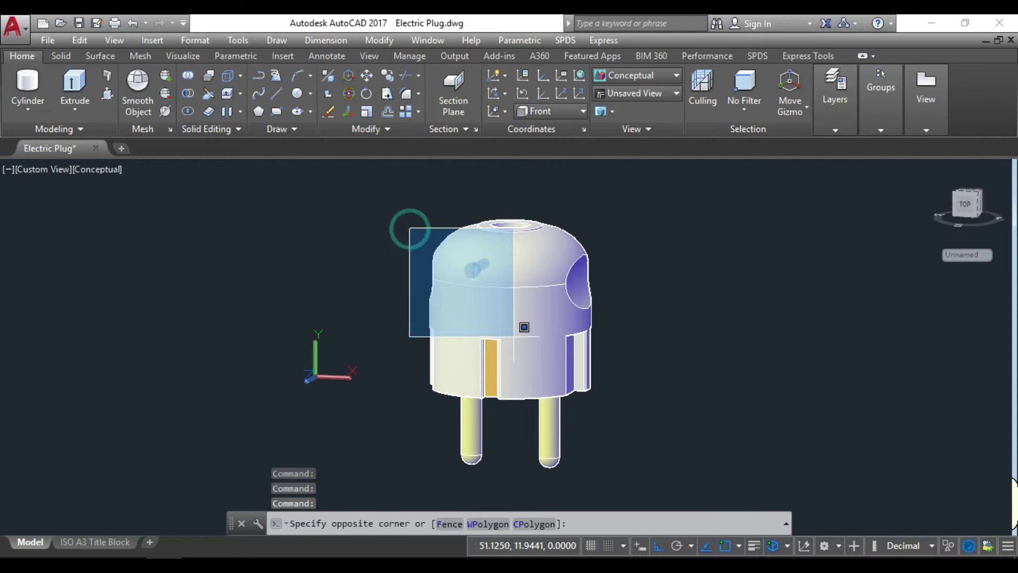
{"action": "left_click", "coordinate": [660, 471]}
{"action": "mouse_move", "coordinate": [660, 472]}
{"action": "middle_mouse_down", "text": "shift"}
{"action": "mouse_move", "coordinate": [662, 428]}
{"action": "mouse_move", "coordinate": [718, 396]}
{"action": "mouse_move", "coordinate": [606, 461]}
{"action": "mouse_move", "coordinate": [654, 442]}
{"action": "middle_mouse_up", "text": "shift"}
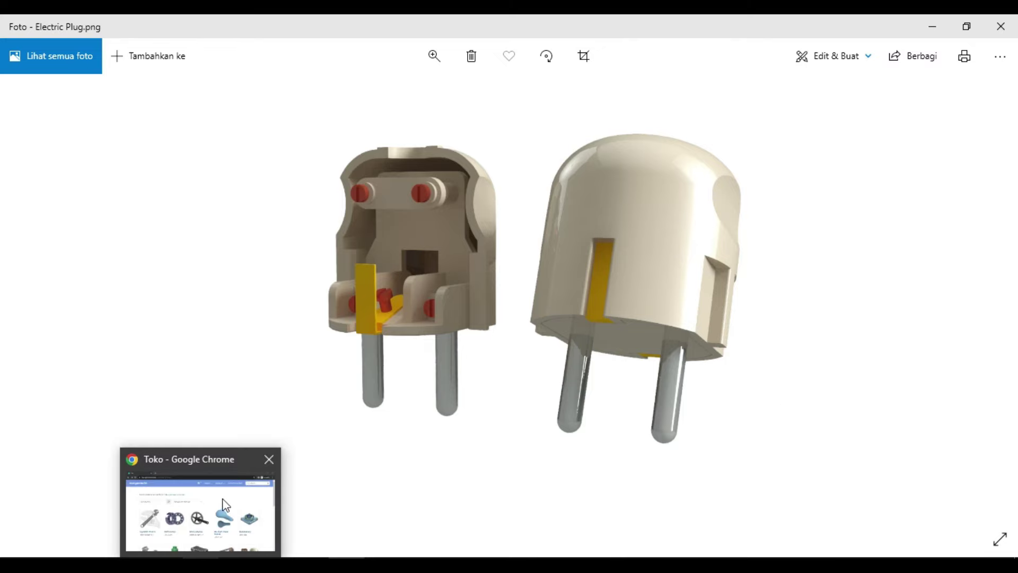
Step: Switch to the Toko store page in Chrome and scroll down it
{"action": "mouse_move", "coordinate": [199, 565]}
{"action": "left_click", "coordinate": [218, 493]}
{"action": "scroll", "coordinate": [636, 308], "scroll_direction": "down", "scroll_amount": 3}
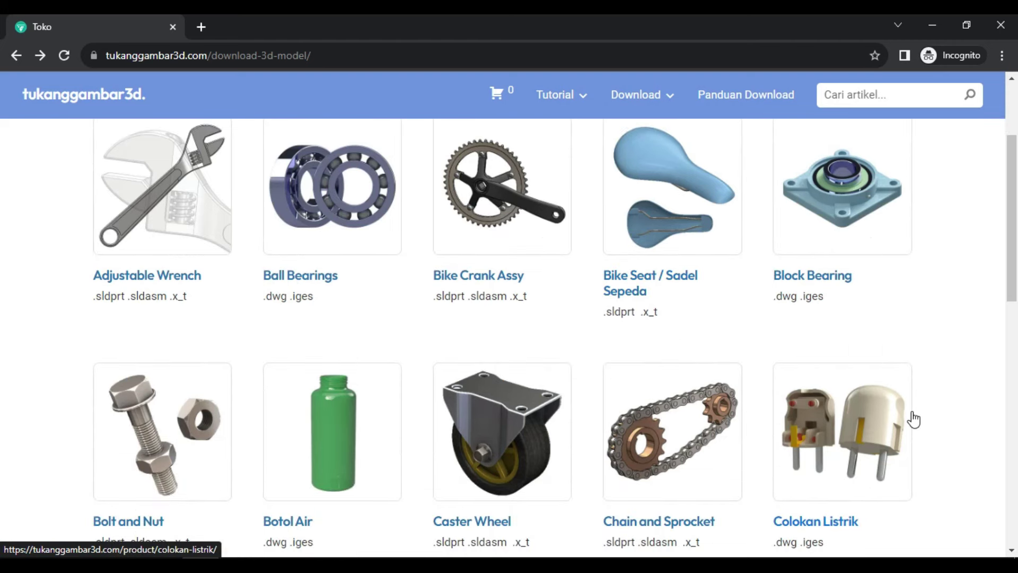
Step: Scroll the download page back up to the Colokan Listrik card
{"action": "scroll", "coordinate": [842, 398], "scroll_direction": "up", "scroll_amount": 3}
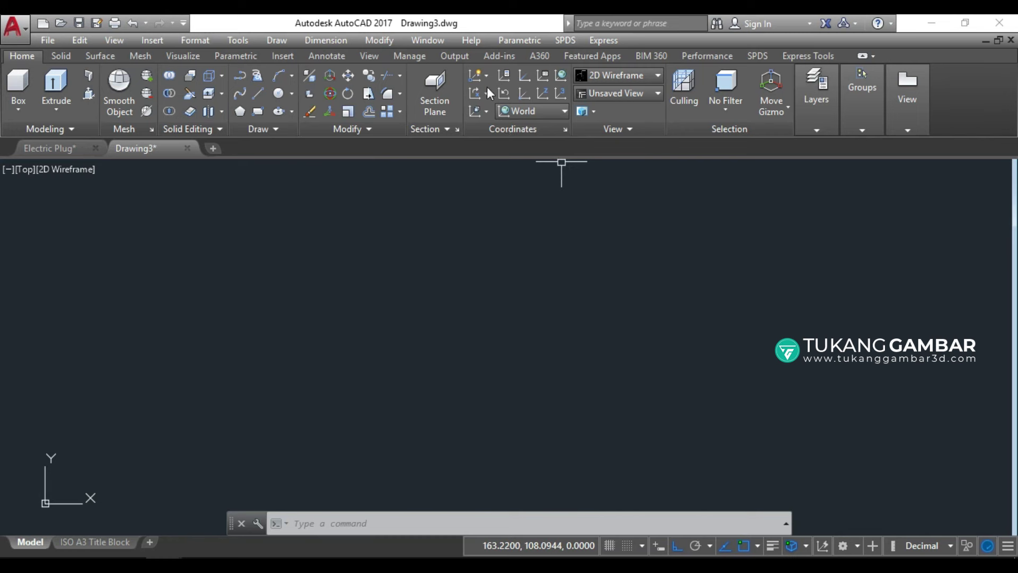
Step: Check the workspace list without changing it, then set Drawing3 to the Top view
{"action": "left_click", "coordinate": [848, 549]}
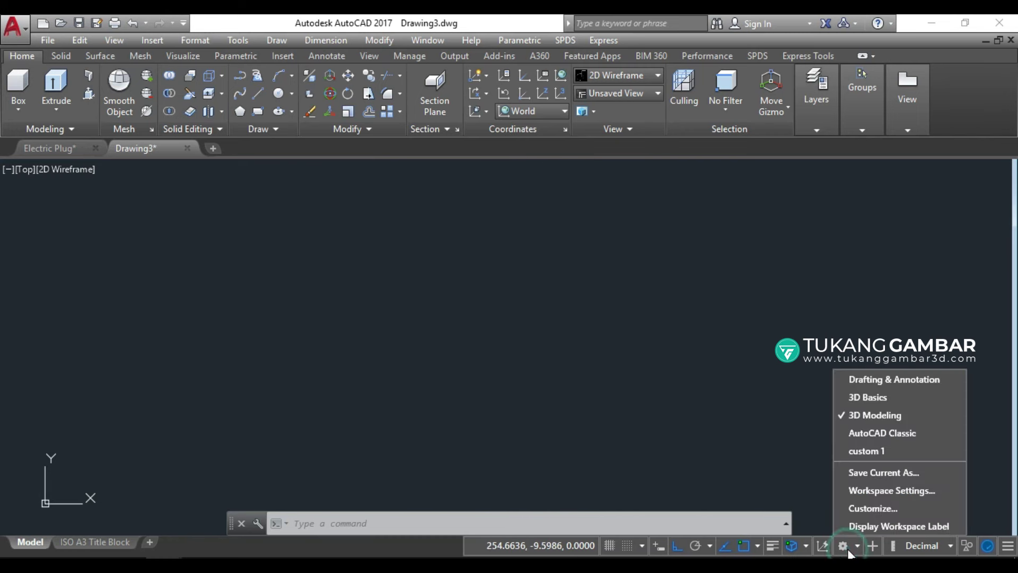
{"action": "left_click", "coordinate": [815, 438]}
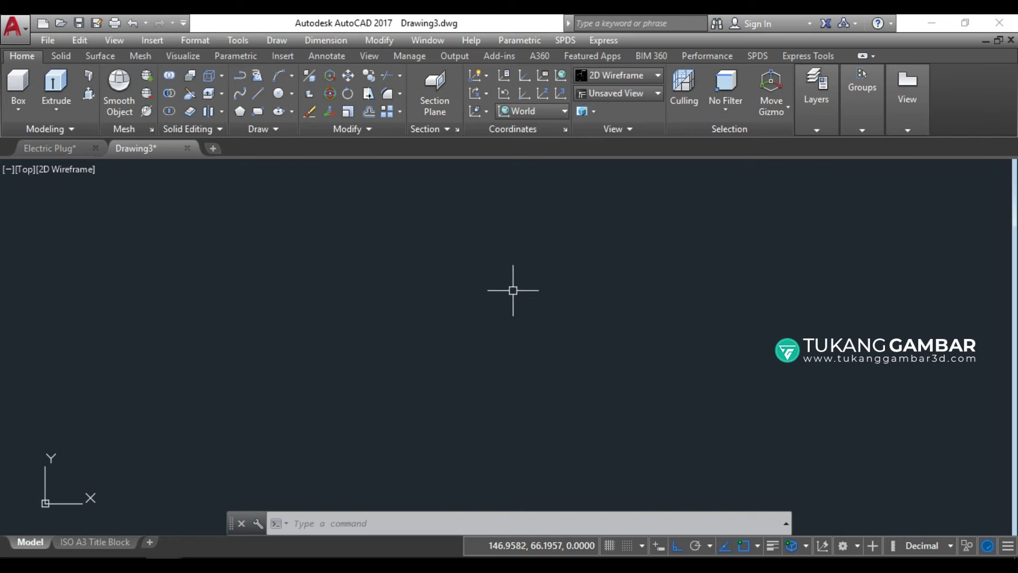
{"action": "left_click", "coordinate": [641, 93]}
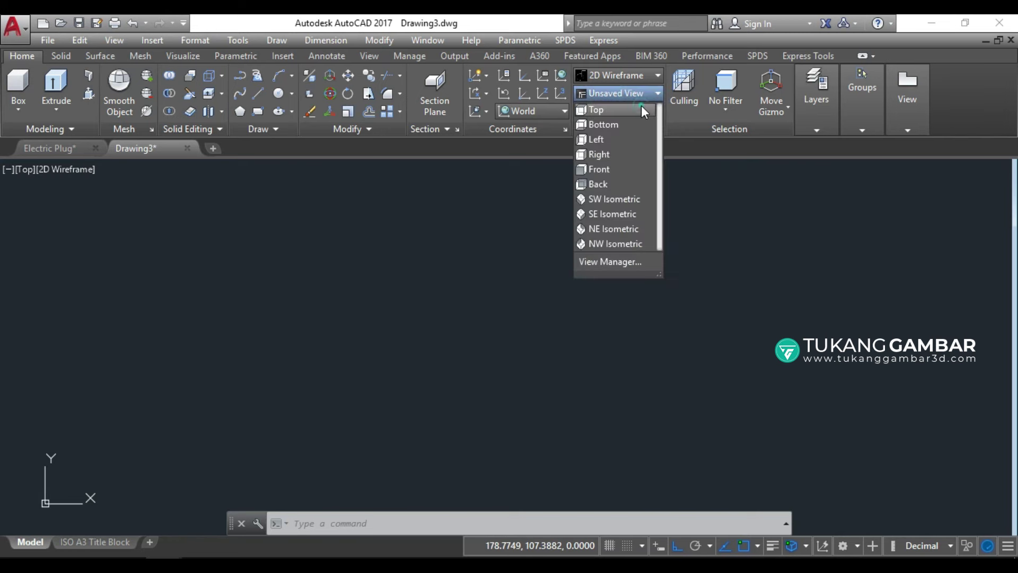
{"action": "left_click", "coordinate": [641, 107]}
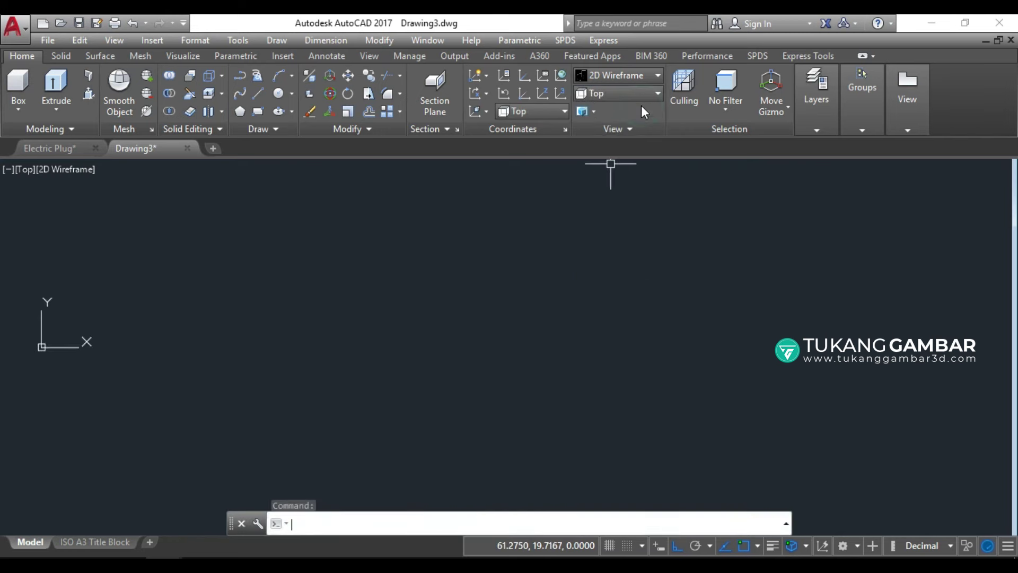
Step: Draw a 40-diameter circle centred at 50,0,0 and frame it in view
{"action": "left_click", "coordinate": [278, 97]}
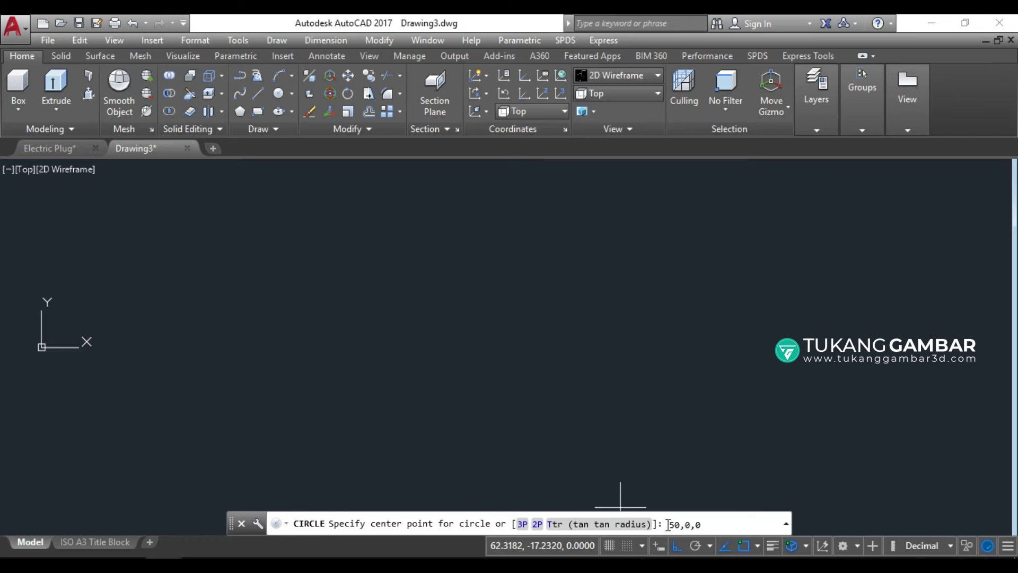
{"action": "left_click", "coordinate": [724, 525]}
{"action": "key", "text": "Return"}
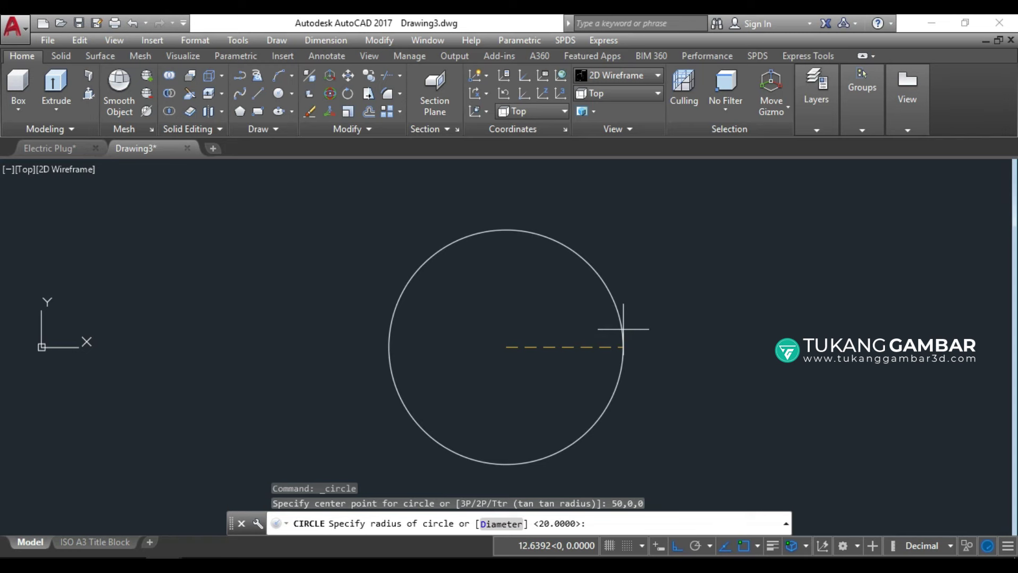
{"action": "type", "text": "D"}
{"action": "key", "text": "Return"}
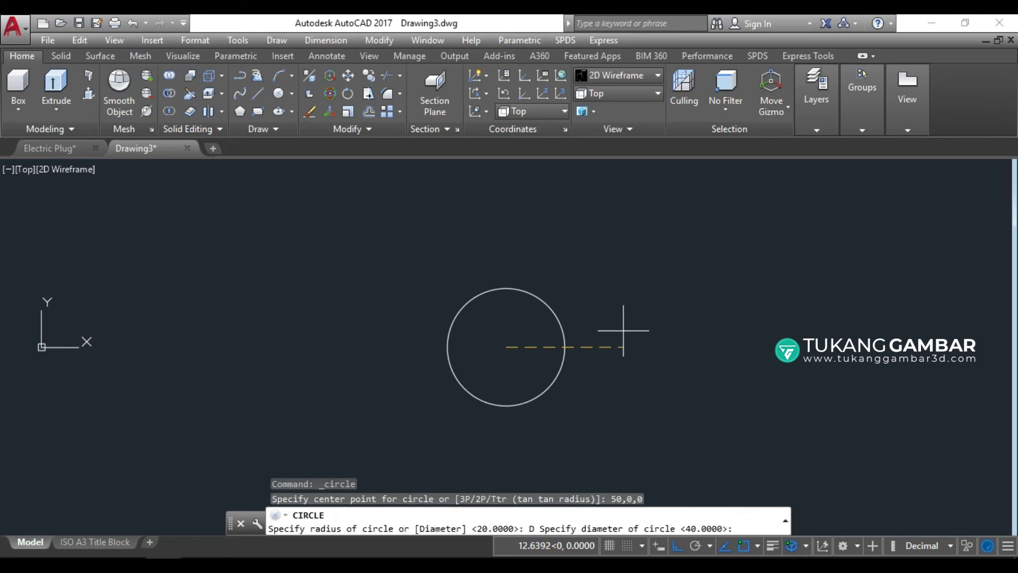
{"action": "type", "text": "40"}
{"action": "key", "text": "Return"}
{"action": "scroll", "coordinate": [622, 331], "scroll_direction": "down", "scroll_amount": 3}
{"action": "scroll", "coordinate": [505, 339], "scroll_direction": "up", "scroll_amount": 2}
{"action": "middle_click_drag", "start_coordinate": [527, 318], "coordinate": [505, 335]}
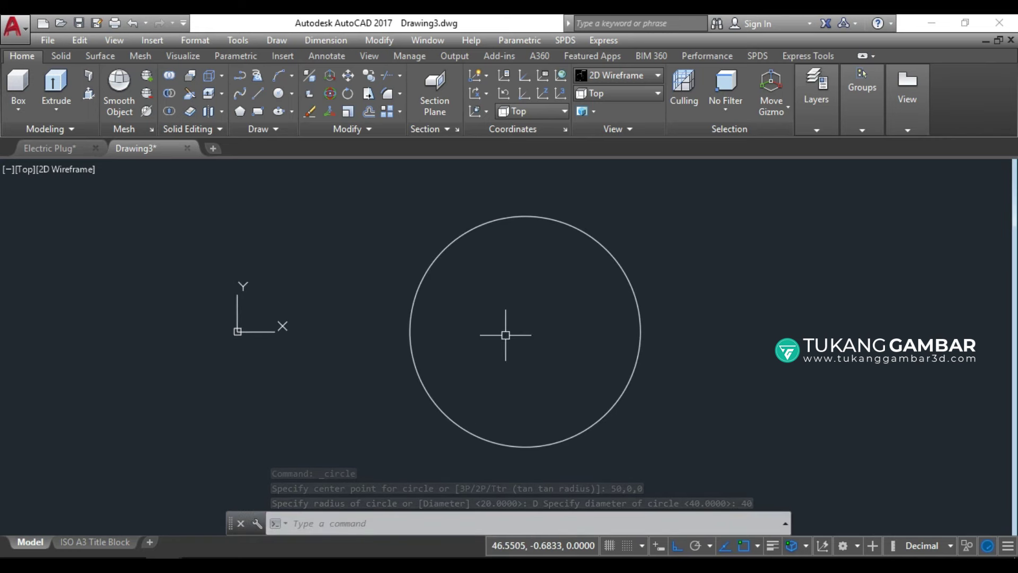
Step: Draw an L of lines from the circle's left quadrant: 3 units right, then up
{"action": "left_click", "coordinate": [257, 94]}
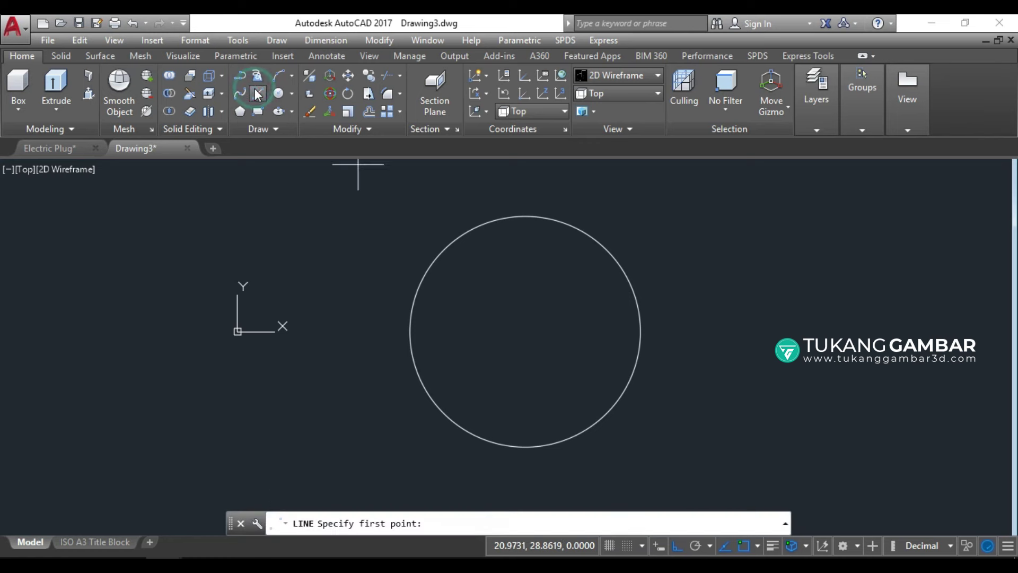
{"action": "left_click", "coordinate": [411, 331]}
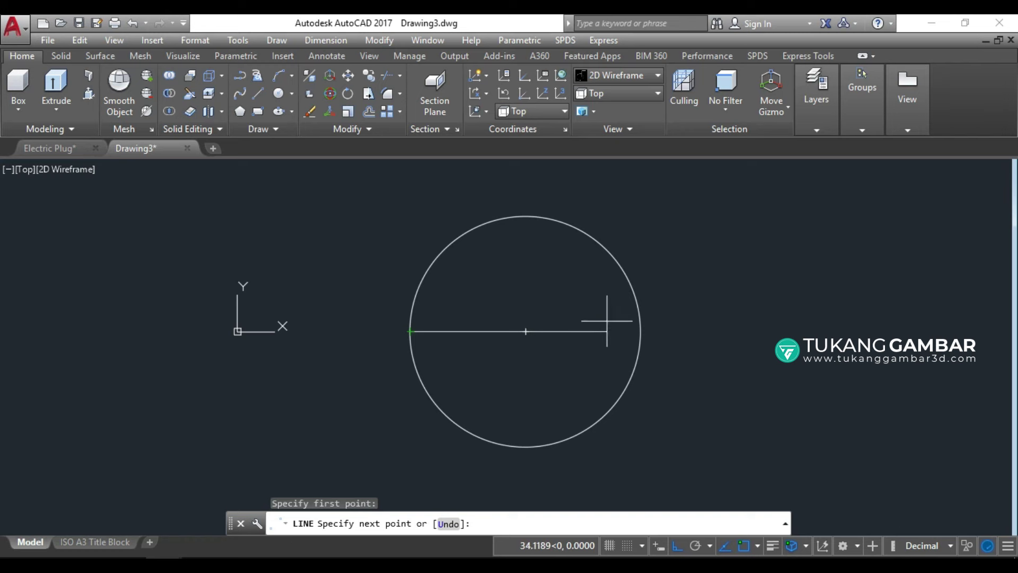
{"action": "type", "text": "3"}
{"action": "key", "text": "Return"}
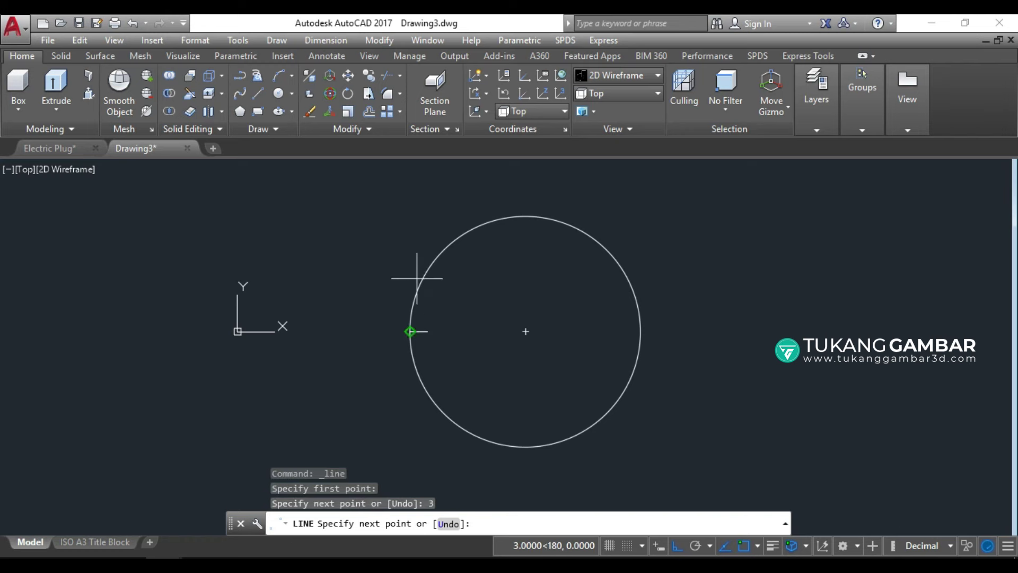
{"action": "scroll", "coordinate": [415, 275], "scroll_direction": "up", "scroll_amount": 2}
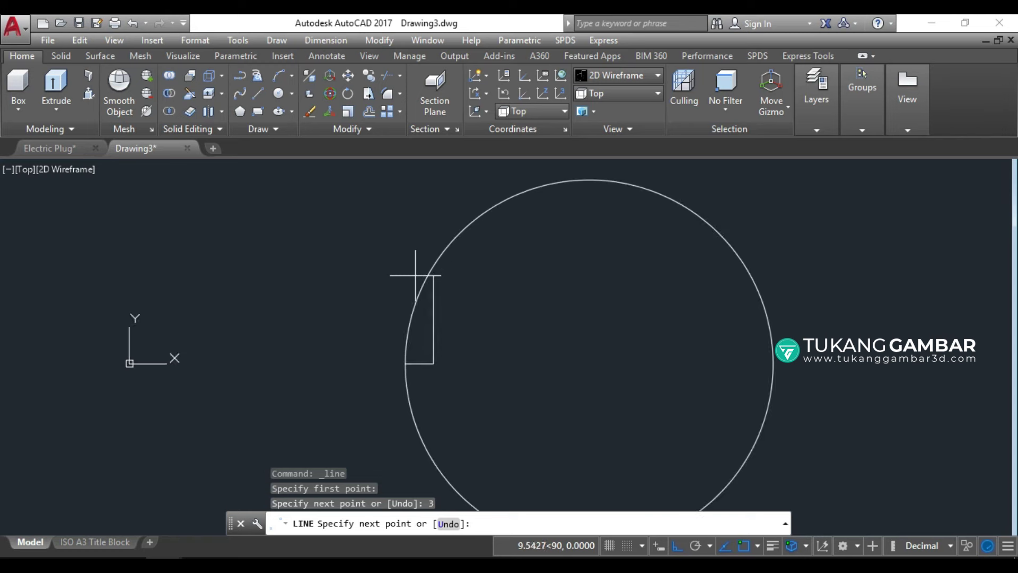
{"action": "left_click", "coordinate": [431, 245]}
{"action": "right_click", "coordinate": [405, 221]}
{"action": "left_click", "coordinate": [439, 232]}
Step: Move both L lines up 2 units
{"action": "left_click", "coordinate": [375, 221]}
{"action": "left_click", "coordinate": [439, 365]}
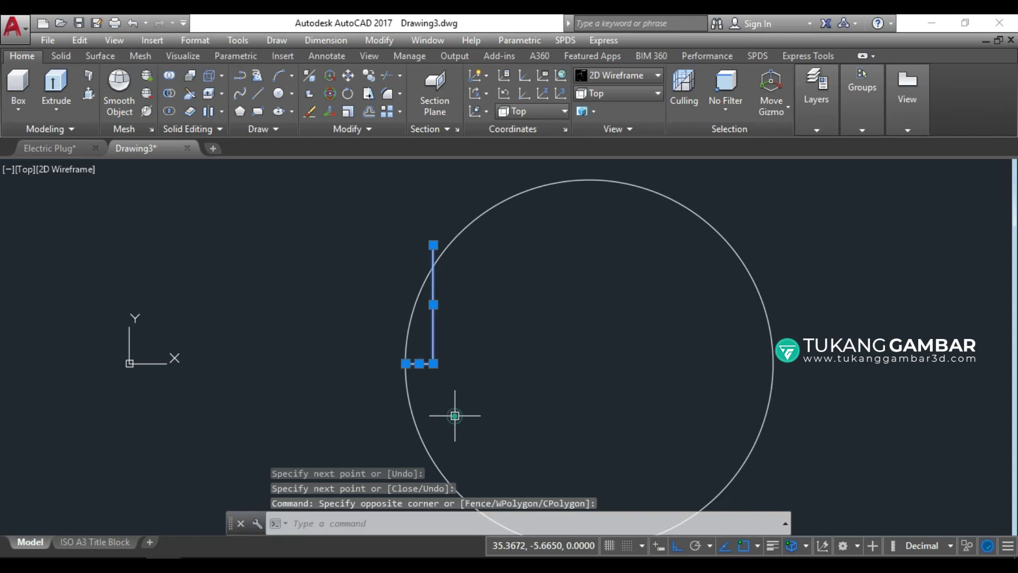
{"action": "left_click", "coordinate": [347, 75]}
{"action": "left_click", "coordinate": [319, 349]}
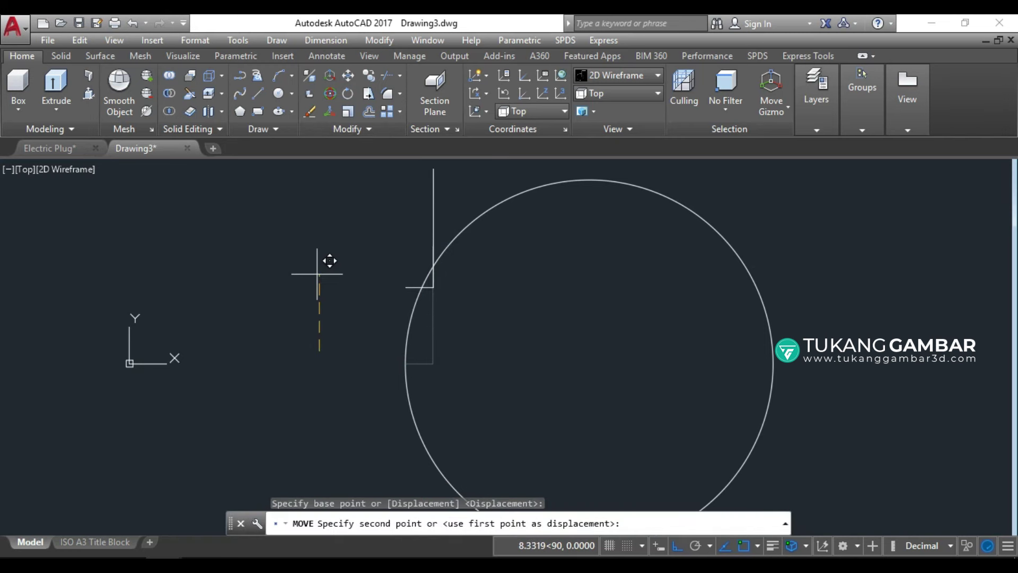
{"action": "type", "text": "2"}
{"action": "key", "text": "Return"}
Step: Select the two L lines for mirroring
{"action": "left_click", "coordinate": [362, 187]}
{"action": "left_click", "coordinate": [504, 363]}
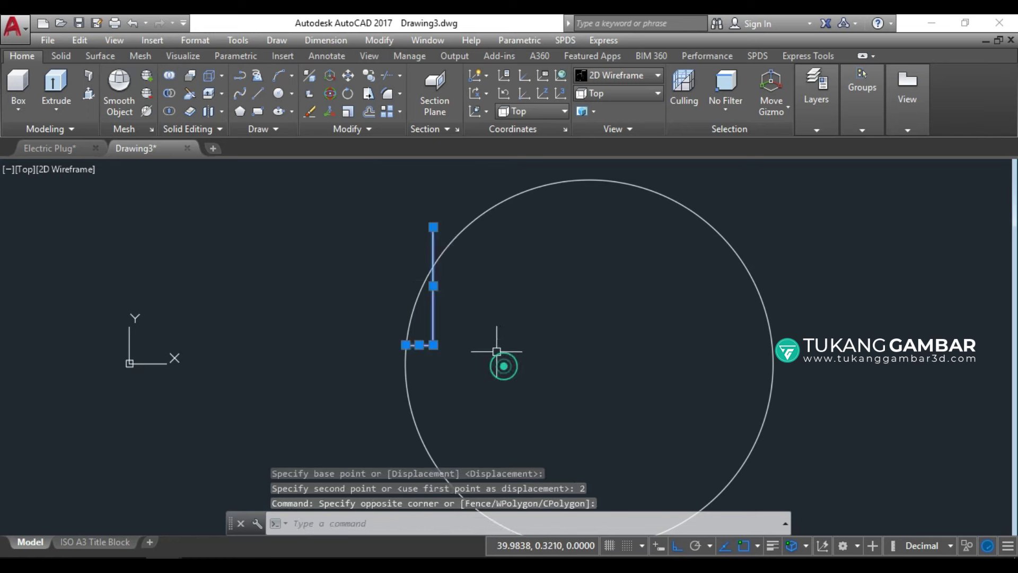
{"action": "left_click", "coordinate": [356, 130]}
{"action": "left_click", "coordinate": [385, 146]}
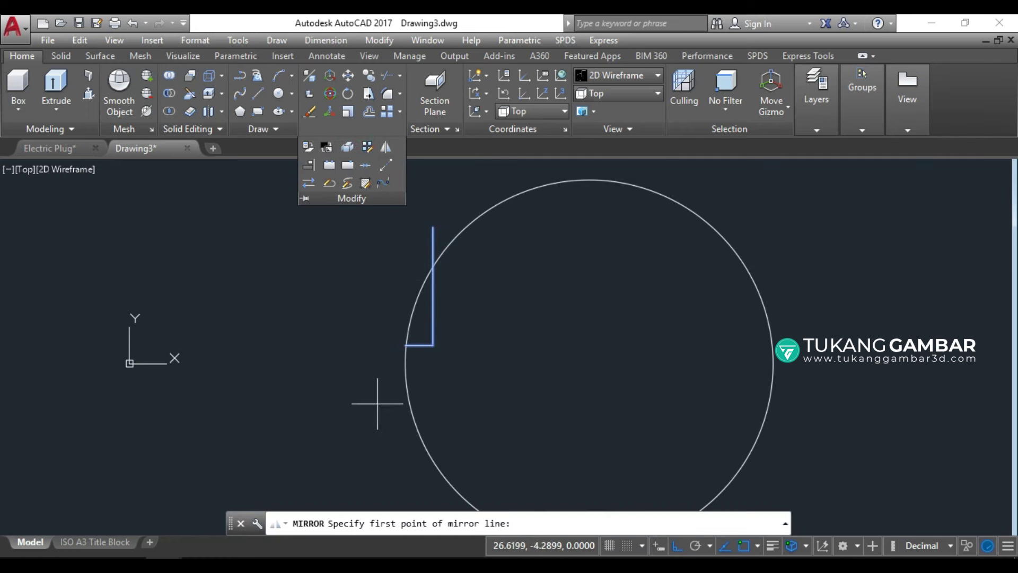
Step: Mirror the L lines below centre across a horizontal line through the quadrant, keeping originals
{"action": "left_click", "coordinate": [406, 363]}
{"action": "left_click", "coordinate": [311, 350]}
{"action": "right_click", "coordinate": [244, 272]}
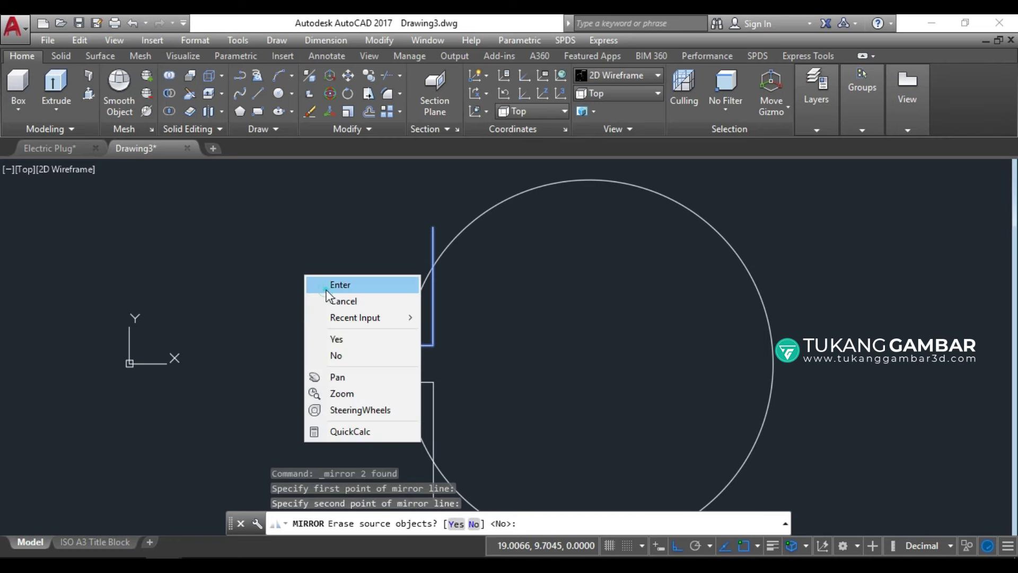
{"action": "left_click", "coordinate": [265, 283]}
{"action": "middle_click_drag", "start_coordinate": [327, 298], "coordinate": [290, 267]}
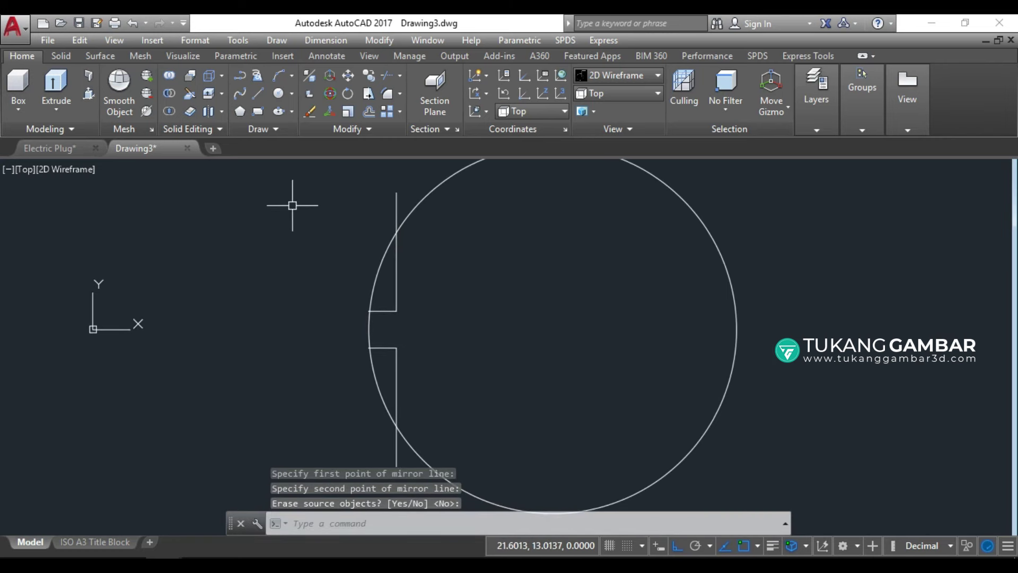
Step: Mirror all left notch lines to the right across the vertical centre line, keeping originals
{"action": "left_click", "coordinate": [302, 171]}
{"action": "left_click", "coordinate": [507, 476]}
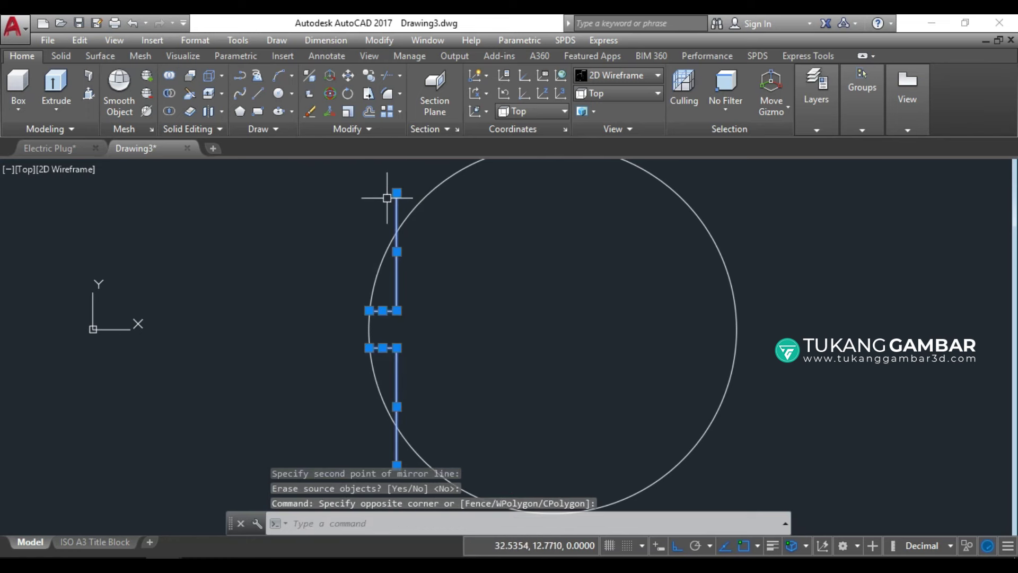
{"action": "left_click", "coordinate": [359, 126]}
{"action": "left_click", "coordinate": [387, 143]}
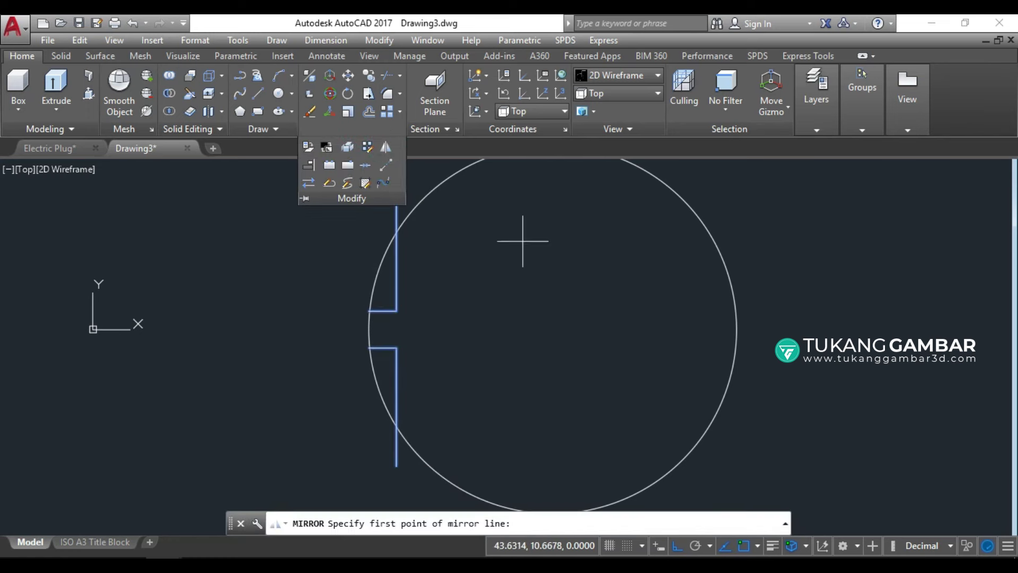
{"action": "left_click", "coordinate": [553, 329]}
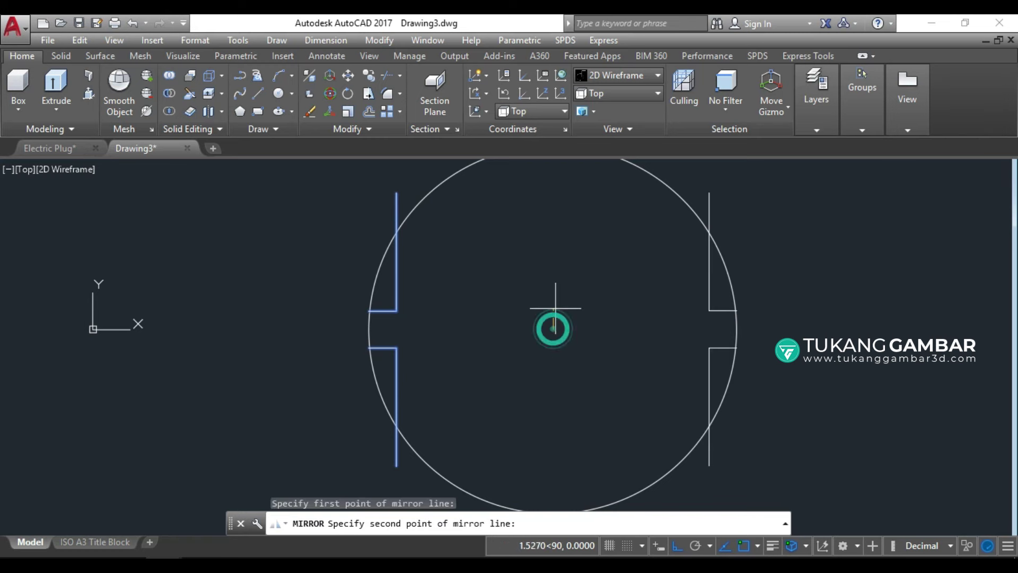
{"action": "left_click", "coordinate": [552, 277]}
{"action": "right_click", "coordinate": [540, 248]}
{"action": "left_click", "coordinate": [559, 257]}
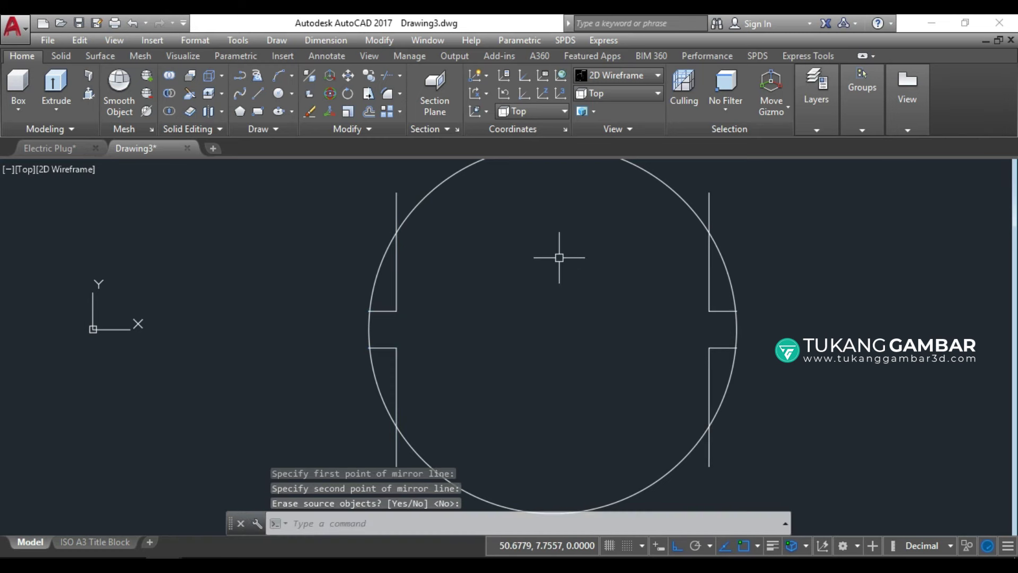
{"action": "middle_click_drag", "start_coordinate": [552, 266], "coordinate": [522, 268]}
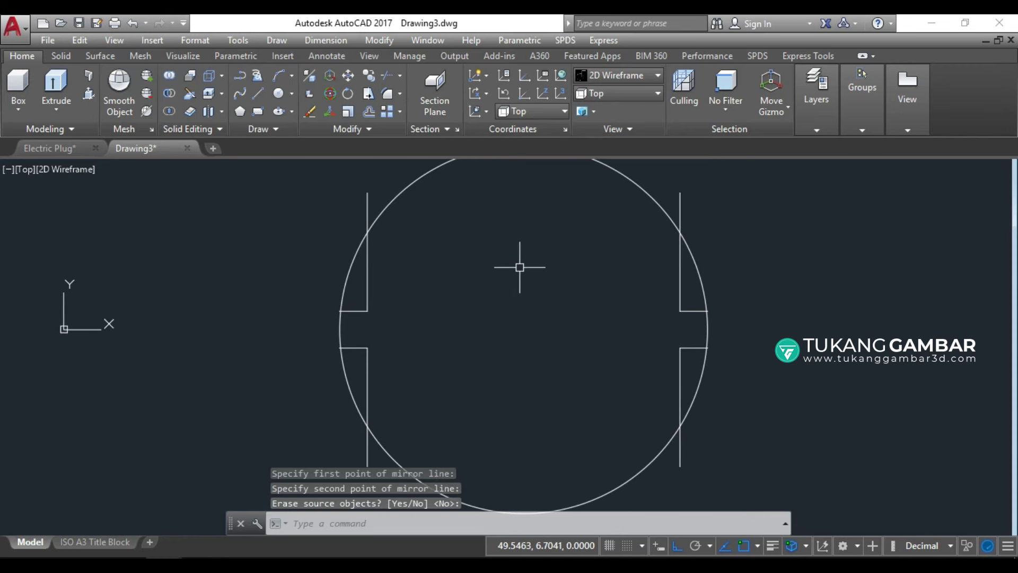
Step: Trim the circle arcs and line overhang at the right-side notches
{"action": "type", "text": "r"}
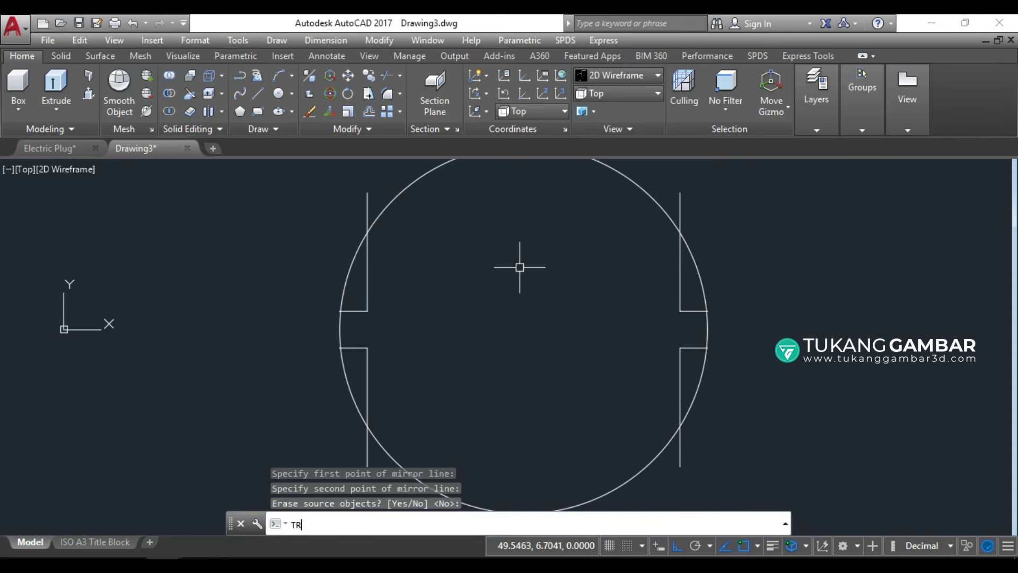
{"action": "key", "text": "Return"}
{"action": "key", "text": "Return"}
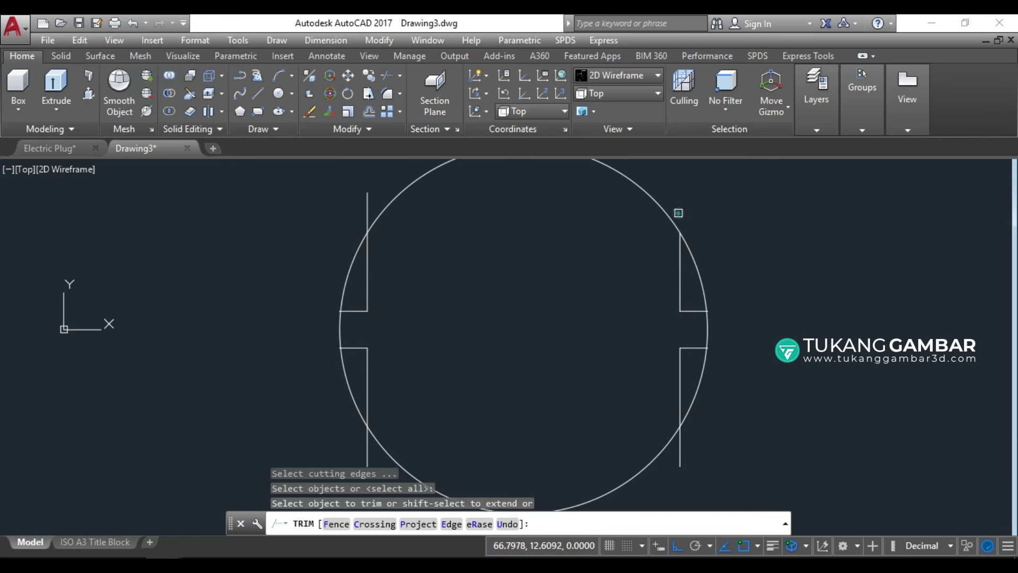
{"action": "left_click", "coordinate": [693, 253]}
{"action": "left_click", "coordinate": [706, 359]}
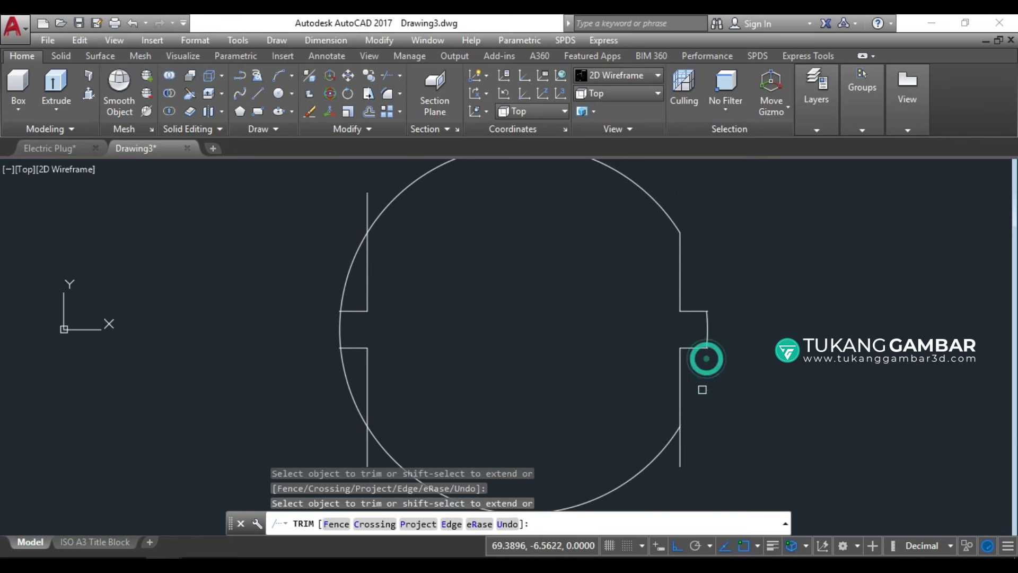
{"action": "left_click", "coordinate": [682, 458]}
Step: Trim the leftover arcs and line pieces on the left side and finish trimming
{"action": "left_click", "coordinate": [359, 458]}
{"action": "left_click", "coordinate": [342, 387]}
{"action": "left_click", "coordinate": [348, 286]}
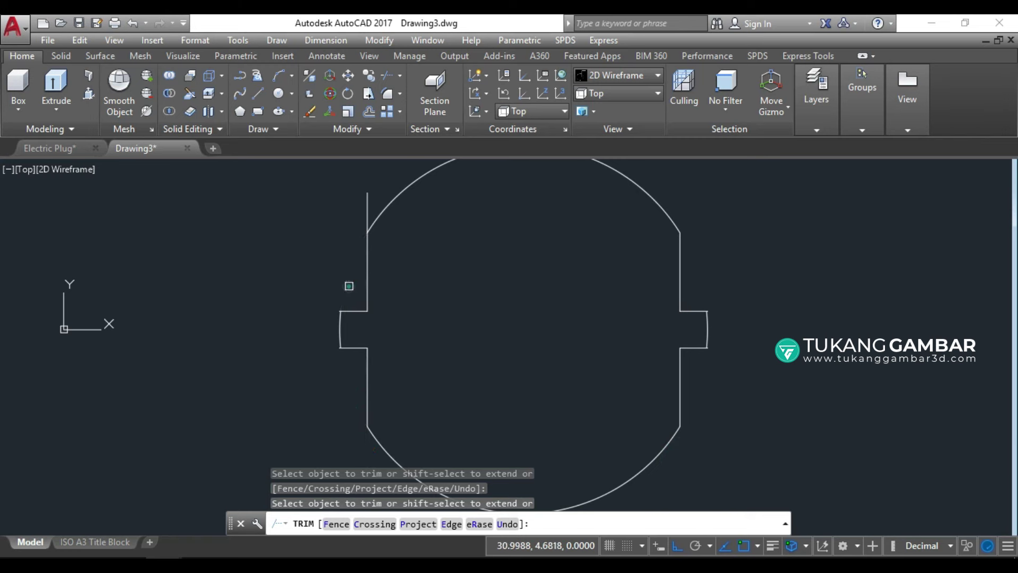
{"action": "left_click", "coordinate": [366, 212]}
{"action": "right_click", "coordinate": [343, 191]}
{"action": "left_click", "coordinate": [358, 197]}
{"action": "scroll", "coordinate": [725, 328], "scroll_direction": "up", "scroll_amount": 2}
{"action": "scroll", "coordinate": [725, 327], "scroll_direction": "up", "scroll_amount": 1}
{"action": "scroll", "coordinate": [659, 311], "scroll_direction": "up", "scroll_amount": 1}
{"action": "scroll", "coordinate": [680, 272], "scroll_direction": "up", "scroll_amount": 1}
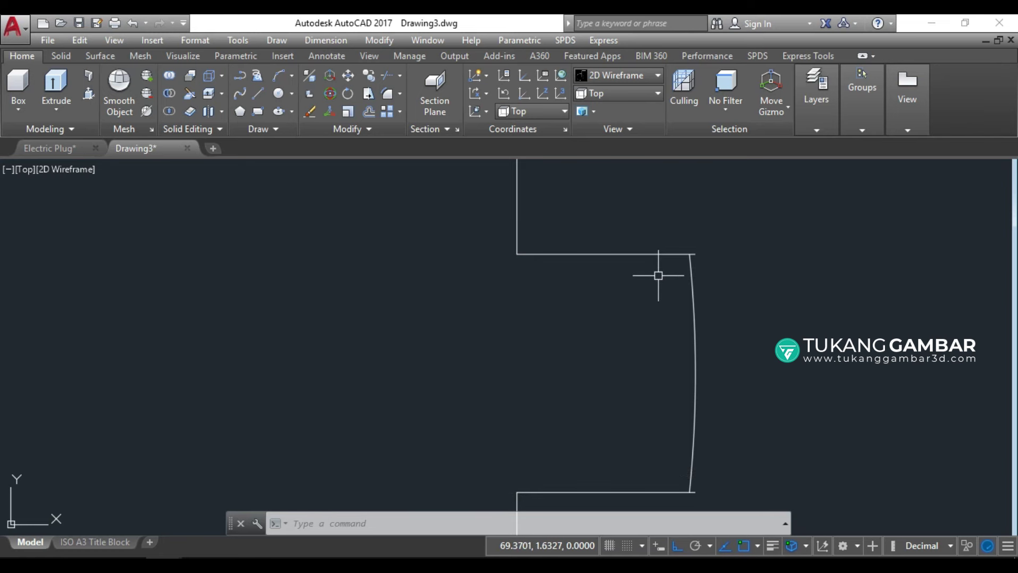
Step: Fillet the right notch's upper and lower corners with radius 0.5, multiple mode
{"action": "left_click", "coordinate": [388, 93]}
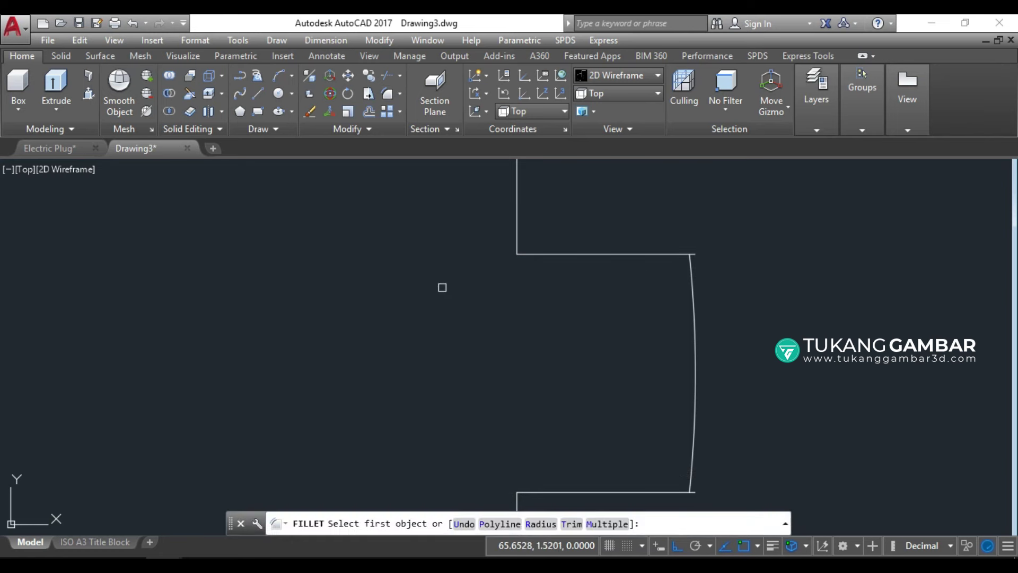
{"action": "left_click", "coordinate": [548, 525]}
{"action": "type", "text": "0.5"}
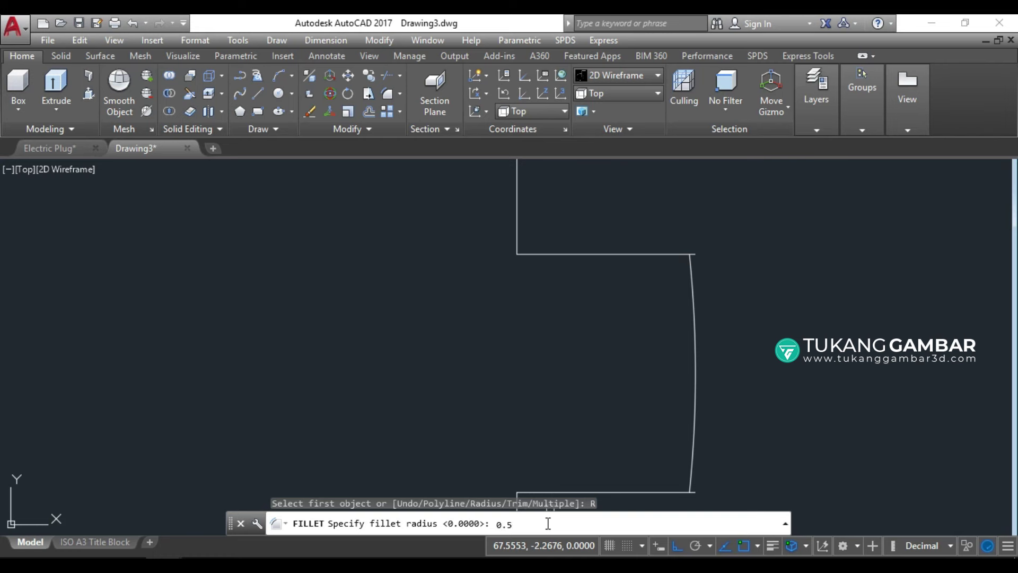
{"action": "key", "text": "Return"}
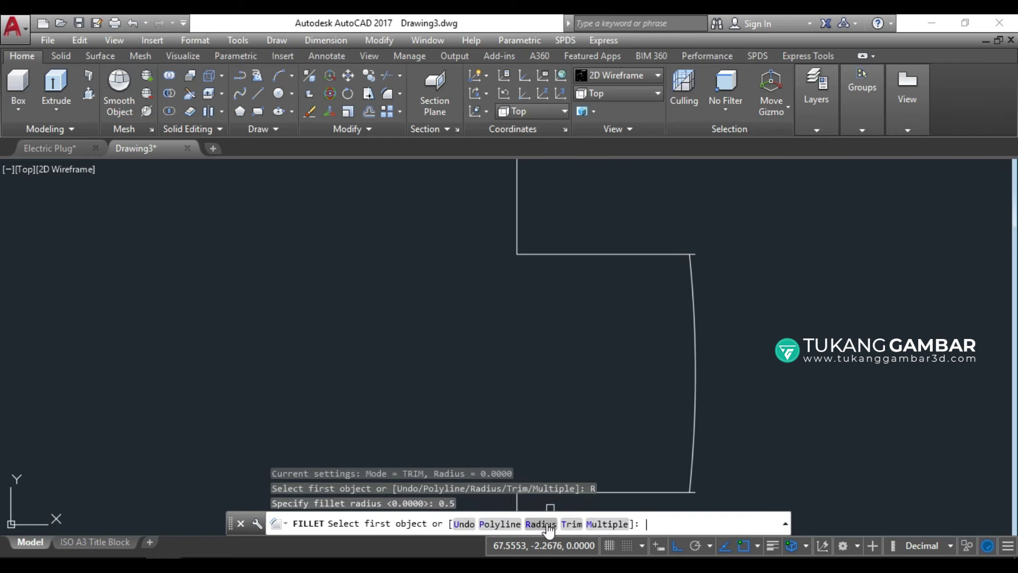
{"action": "left_click", "coordinate": [621, 523]}
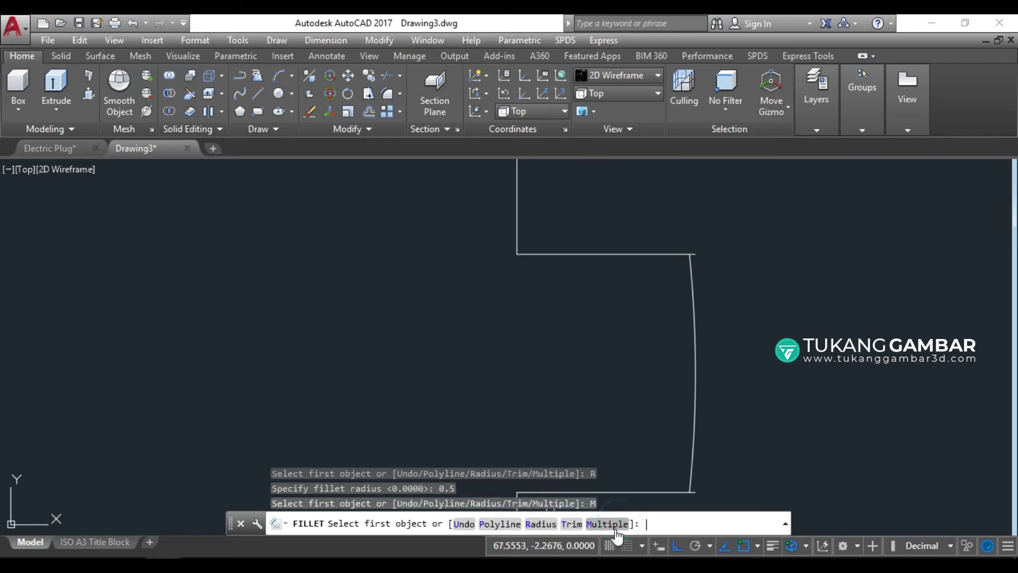
{"action": "left_click", "coordinate": [683, 256]}
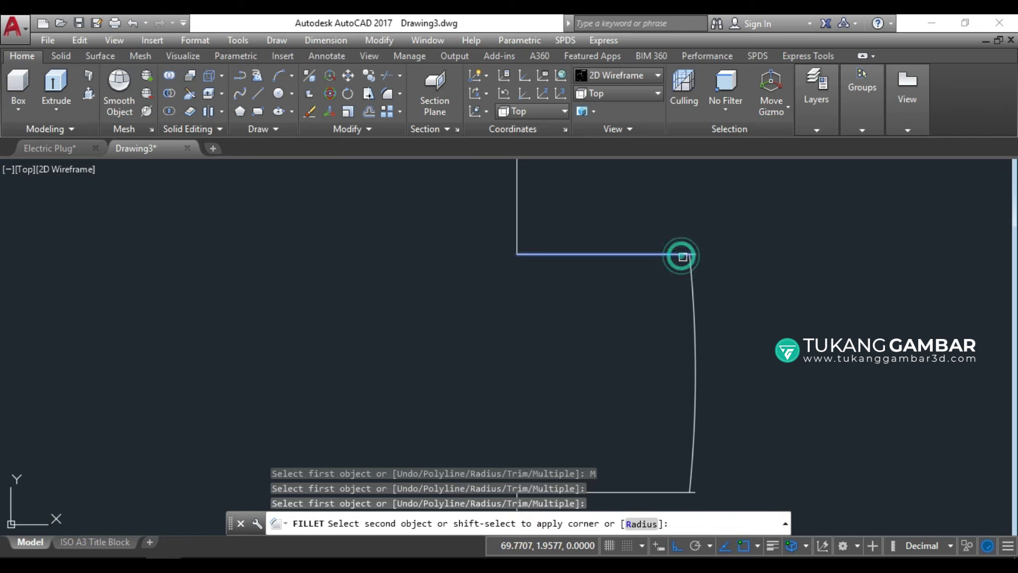
{"action": "scroll", "coordinate": [692, 275], "scroll_direction": "down", "scroll_amount": 1}
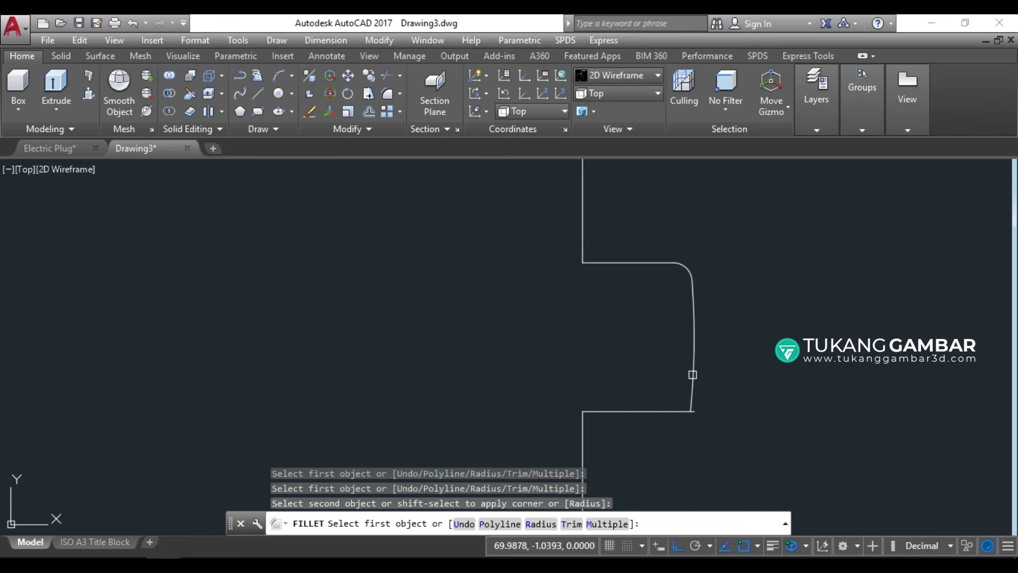
{"action": "left_click", "coordinate": [693, 374]}
{"action": "left_click", "coordinate": [676, 411]}
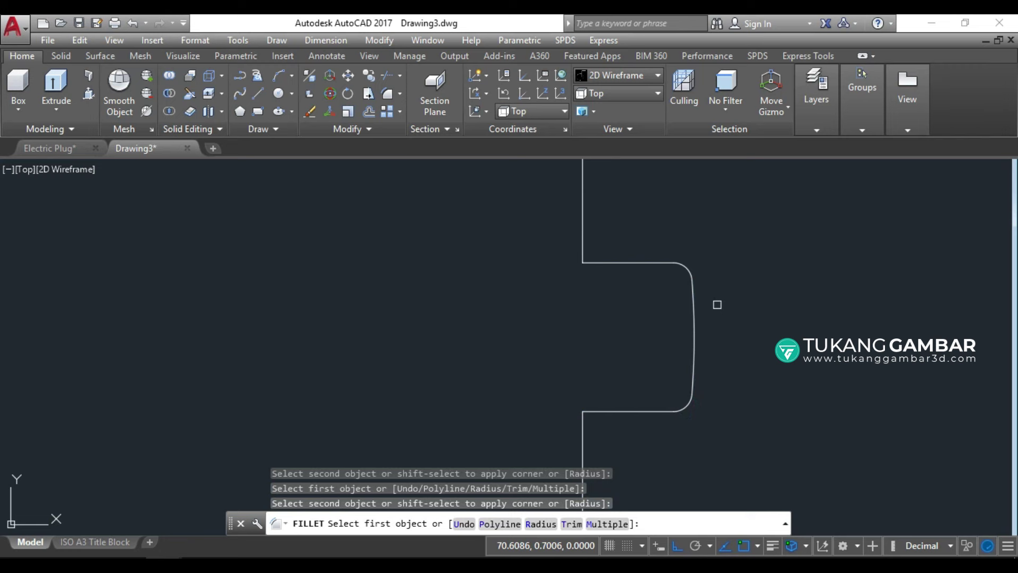
Step: Fillet the left notch's upper and lower corners with the same 0.5 radius
{"action": "scroll", "coordinate": [752, 343], "scroll_direction": "down", "scroll_amount": 5}
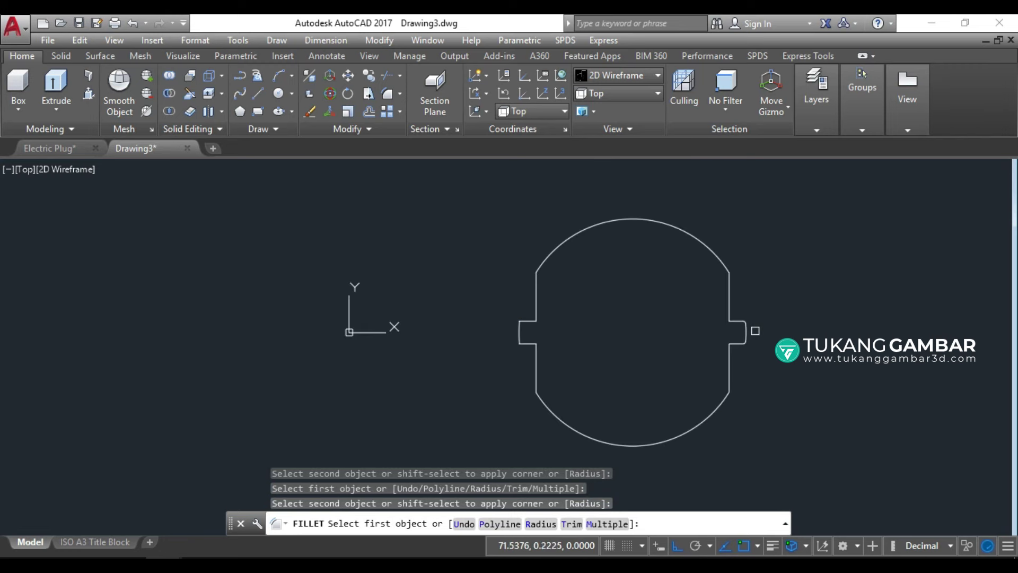
{"action": "scroll", "coordinate": [538, 334], "scroll_direction": "up", "scroll_amount": 6}
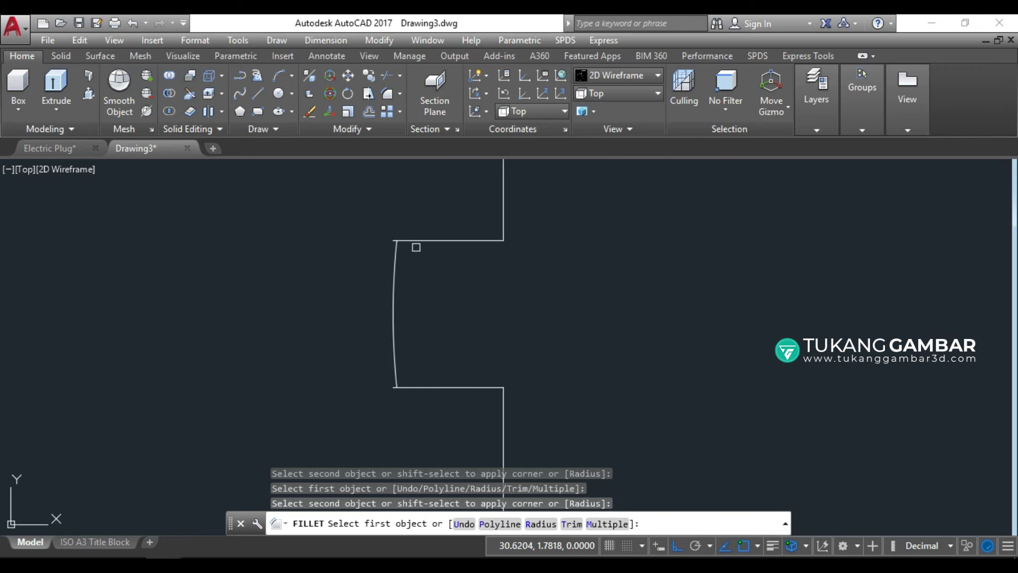
{"action": "left_click", "coordinate": [416, 241]}
{"action": "left_click", "coordinate": [393, 280]}
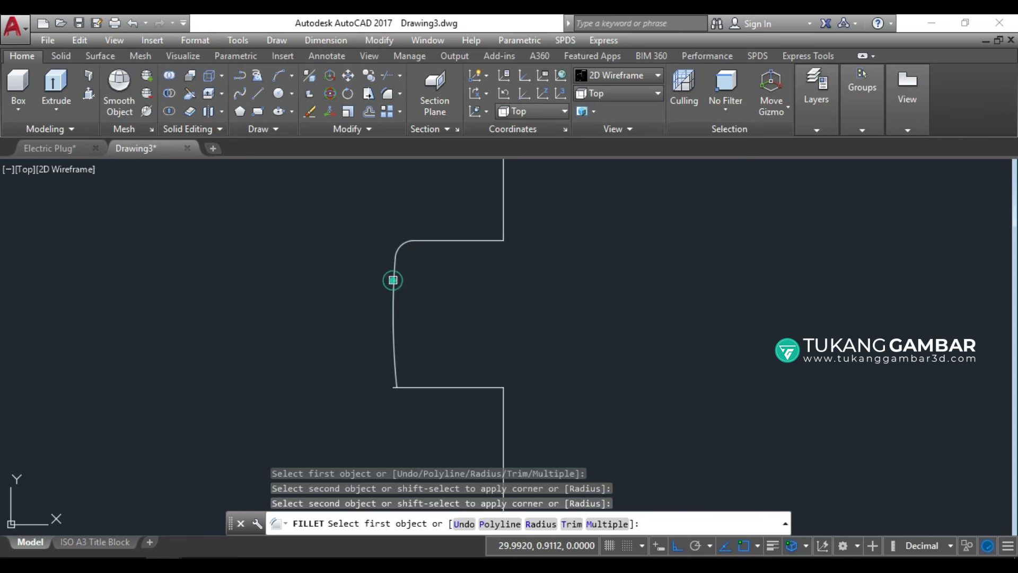
{"action": "left_click", "coordinate": [392, 336]}
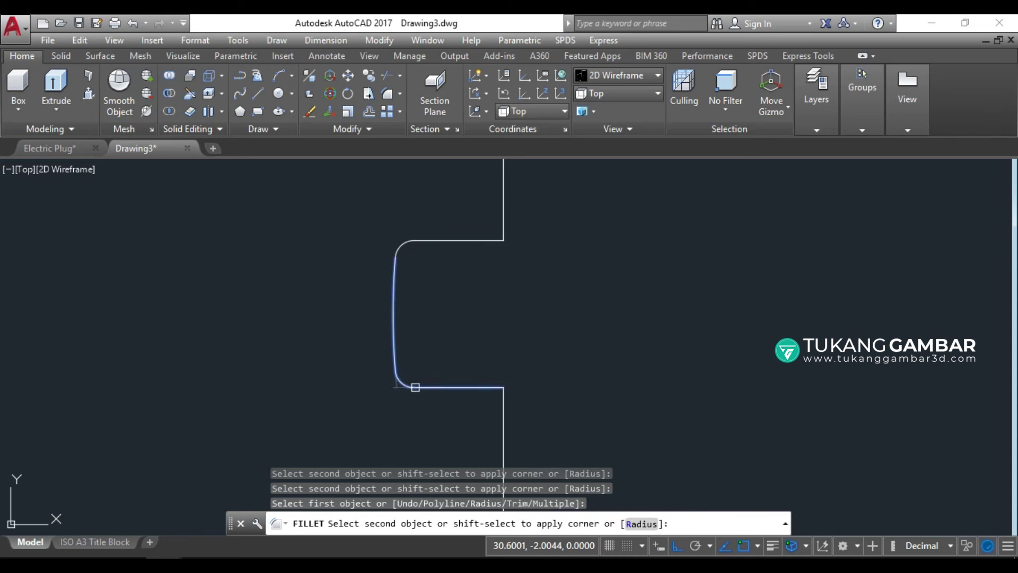
{"action": "left_click", "coordinate": [415, 387]}
{"action": "right_click", "coordinate": [347, 265]}
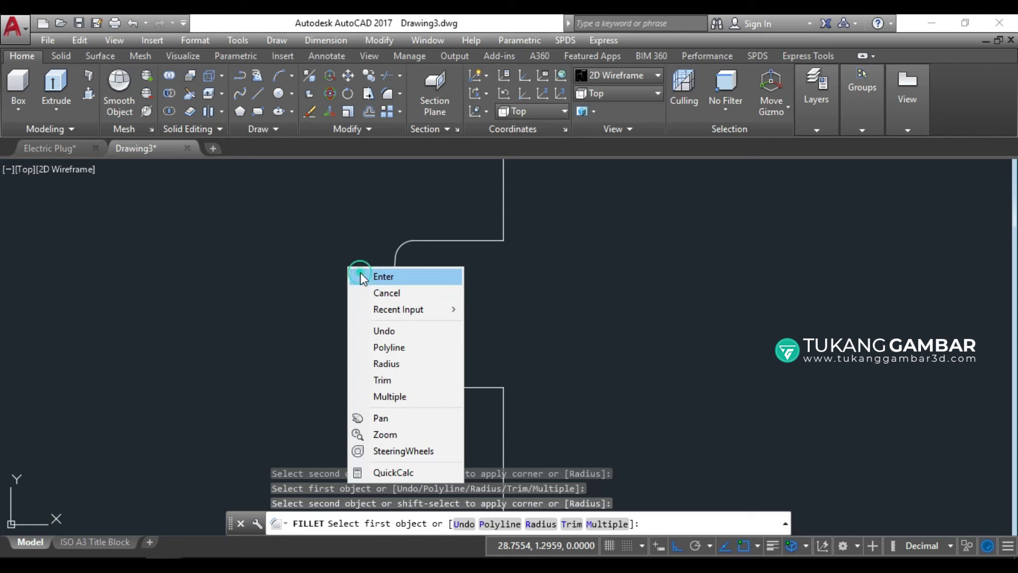
{"action": "left_click", "coordinate": [361, 273]}
Step: Recentre the view on the whole outline and select the top arc
{"action": "scroll", "coordinate": [345, 274], "scroll_direction": "down", "scroll_amount": 8}
{"action": "middle_click_drag", "start_coordinate": [427, 281], "coordinate": [467, 331]}
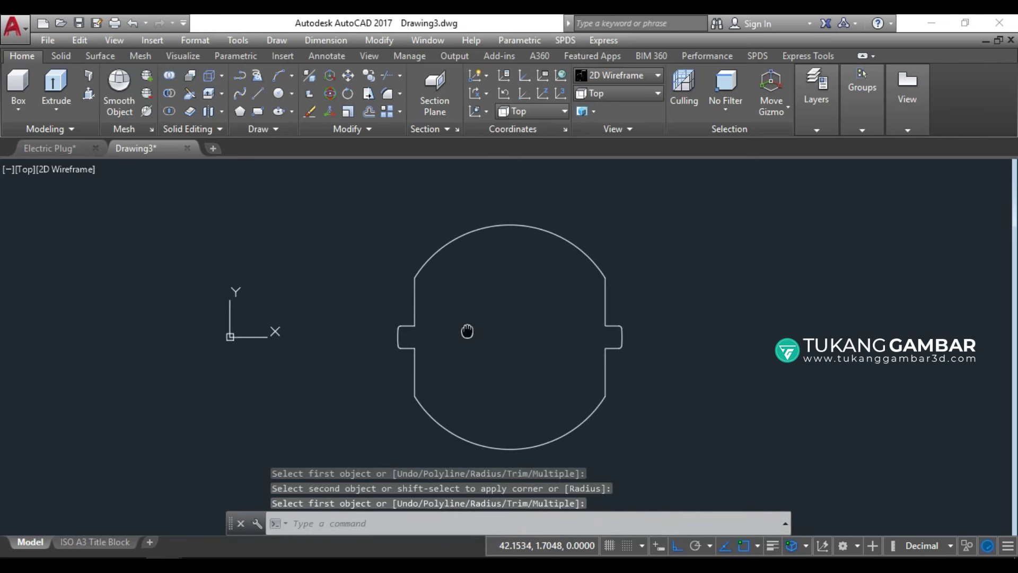
{"action": "scroll", "coordinate": [499, 223], "scroll_direction": "up", "scroll_amount": 4}
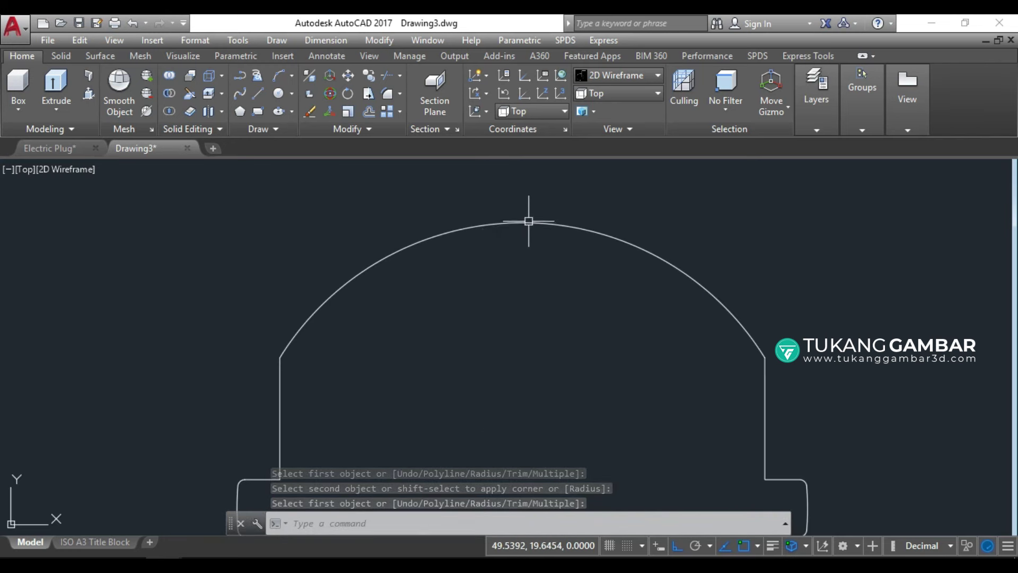
{"action": "key", "text": "Return"}
{"action": "left_click", "coordinate": [504, 224]}
Step: Offset the top arc 2 units inward inside the dome
{"action": "key", "text": "Escape"}
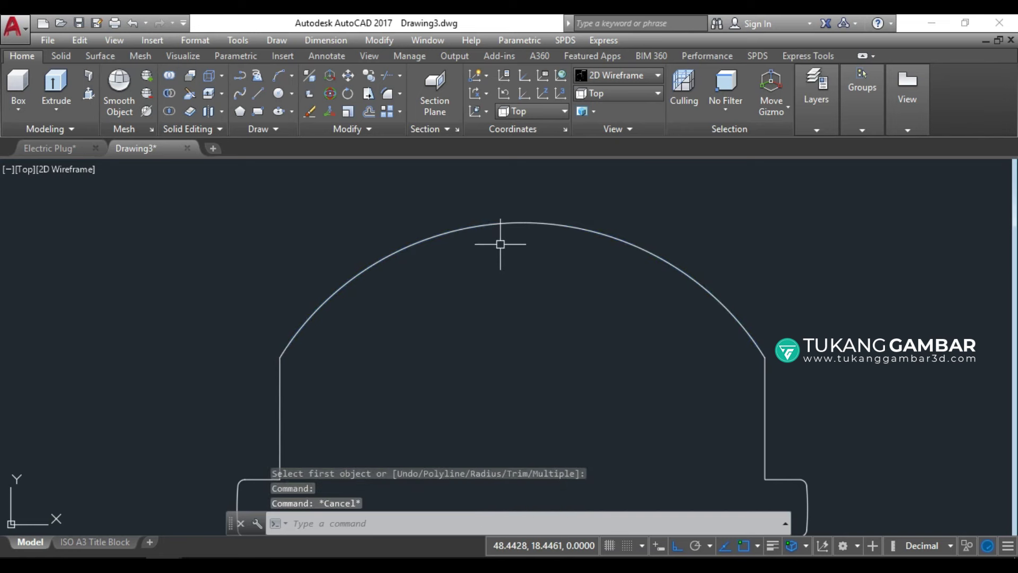
{"action": "left_click", "coordinate": [374, 112]}
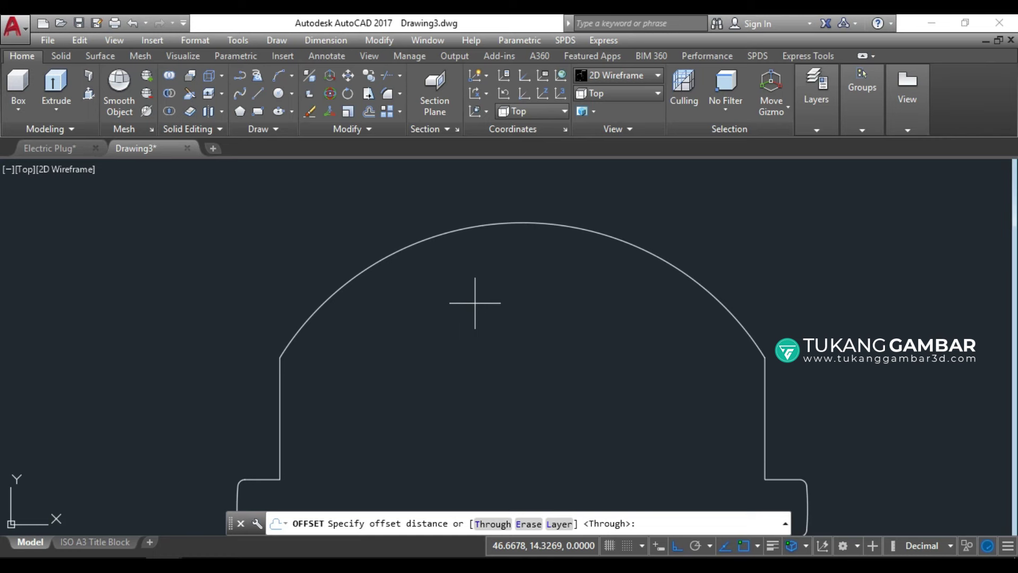
{"action": "type", "text": "2"}
{"action": "key", "text": "Return"}
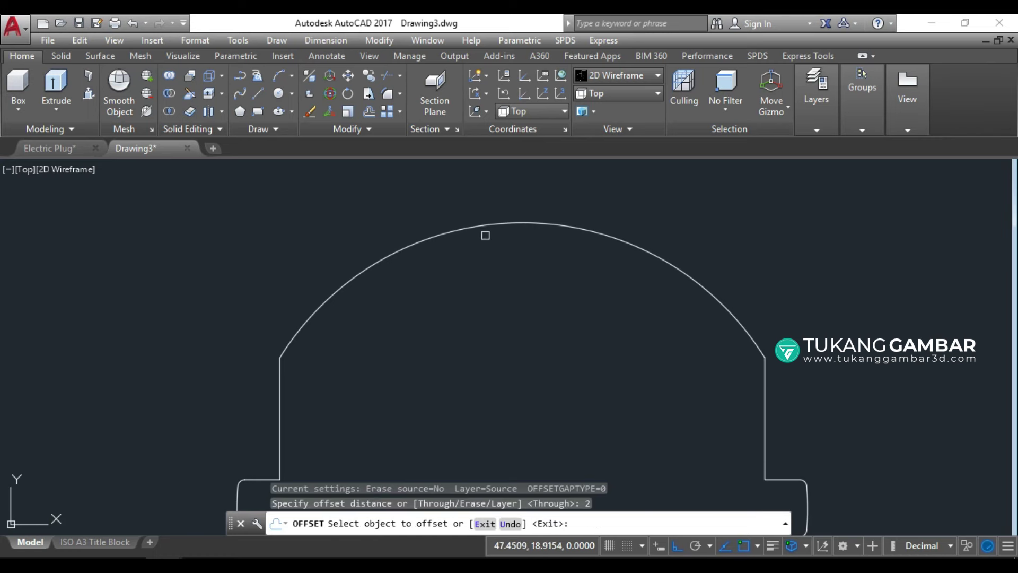
{"action": "left_click", "coordinate": [484, 222]}
{"action": "left_click", "coordinate": [468, 283]}
{"action": "key", "text": "Escape"}
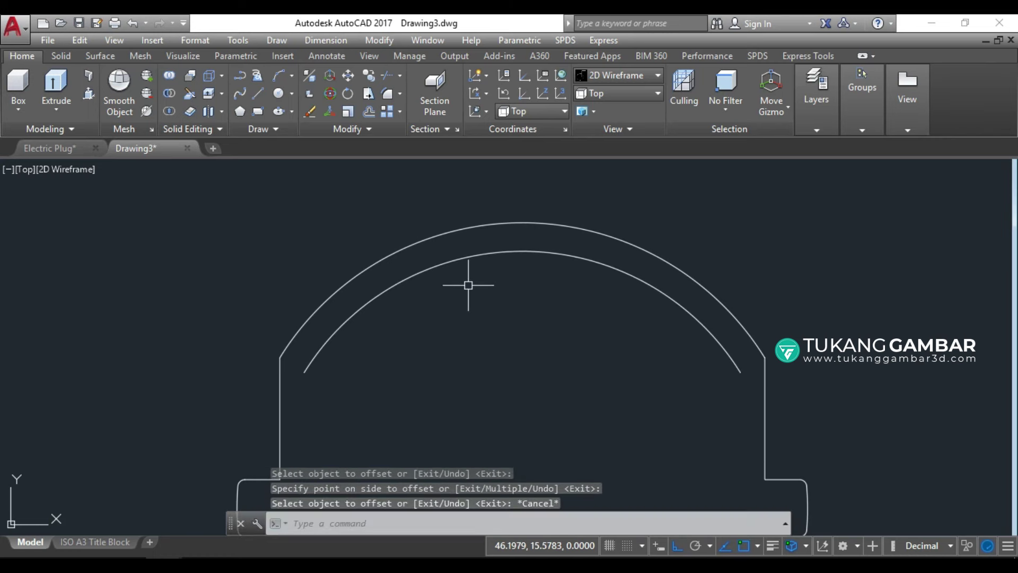
Step: Draw a 3.5-long vertical line down from the top of the outer arc
{"action": "left_click", "coordinate": [258, 93]}
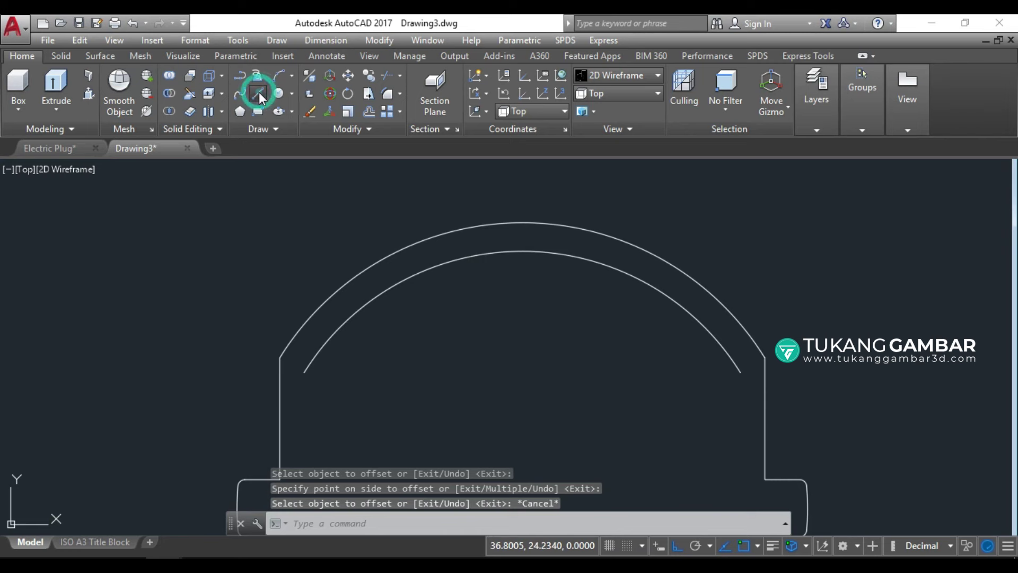
{"action": "scroll", "coordinate": [576, 234], "scroll_direction": "up", "scroll_amount": 2}
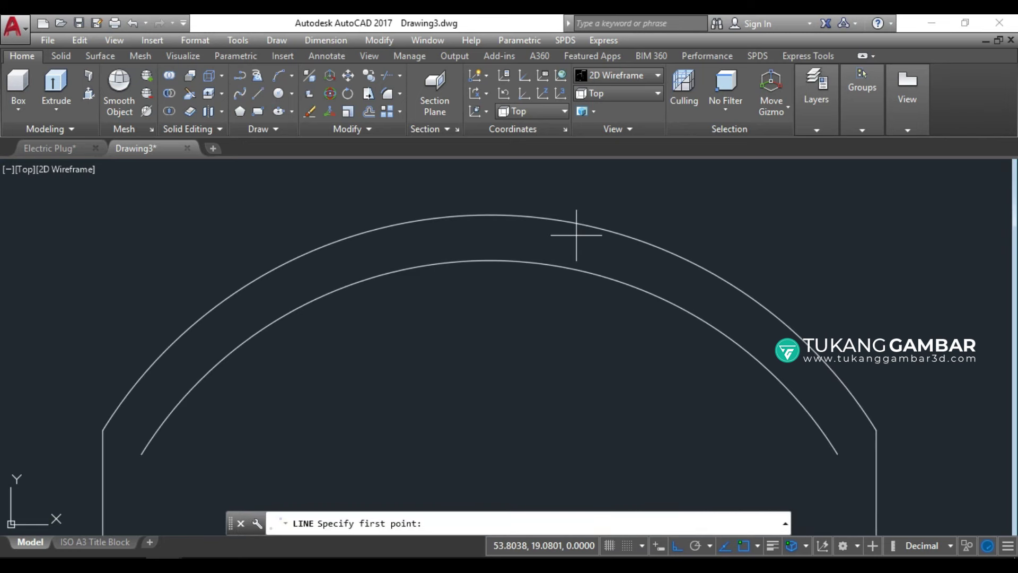
{"action": "left_click", "coordinate": [495, 214]}
{"action": "type", "text": "3.5"}
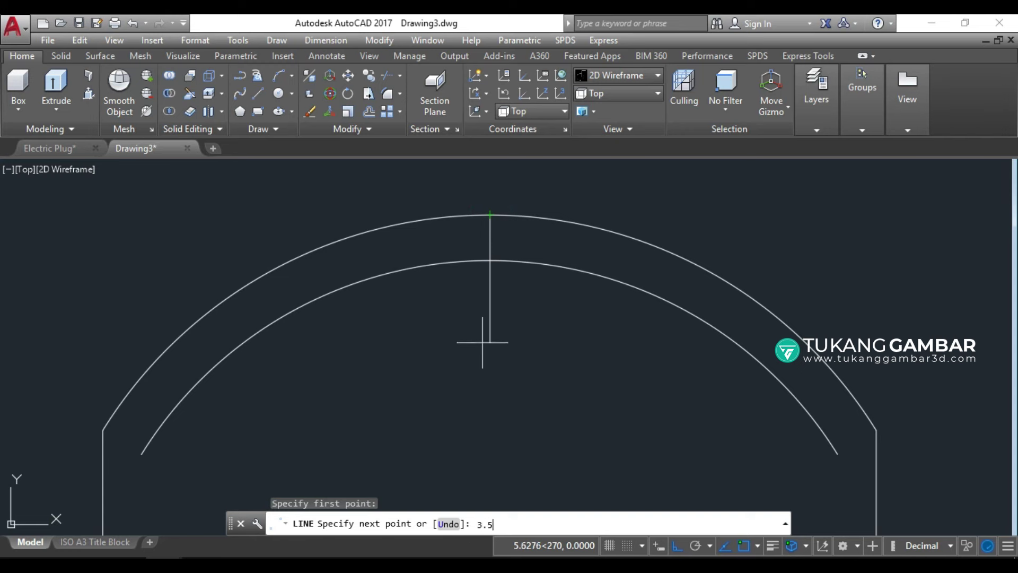
{"action": "key", "text": "Return"}
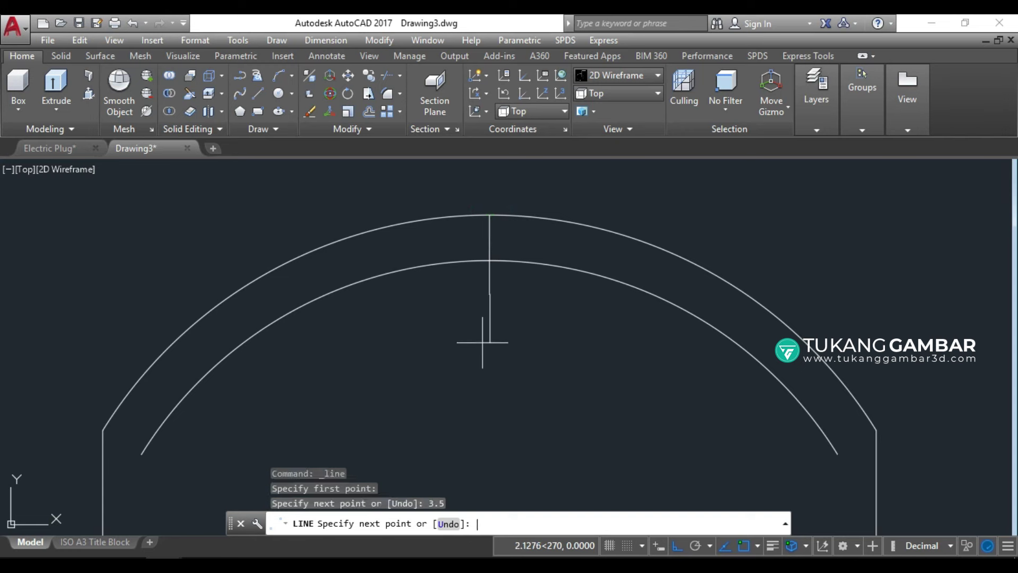
{"action": "key", "text": "Escape"}
Step: Draw a 5-long horizontal base line and centre it on the vertical line
{"action": "left_click", "coordinate": [257, 94]}
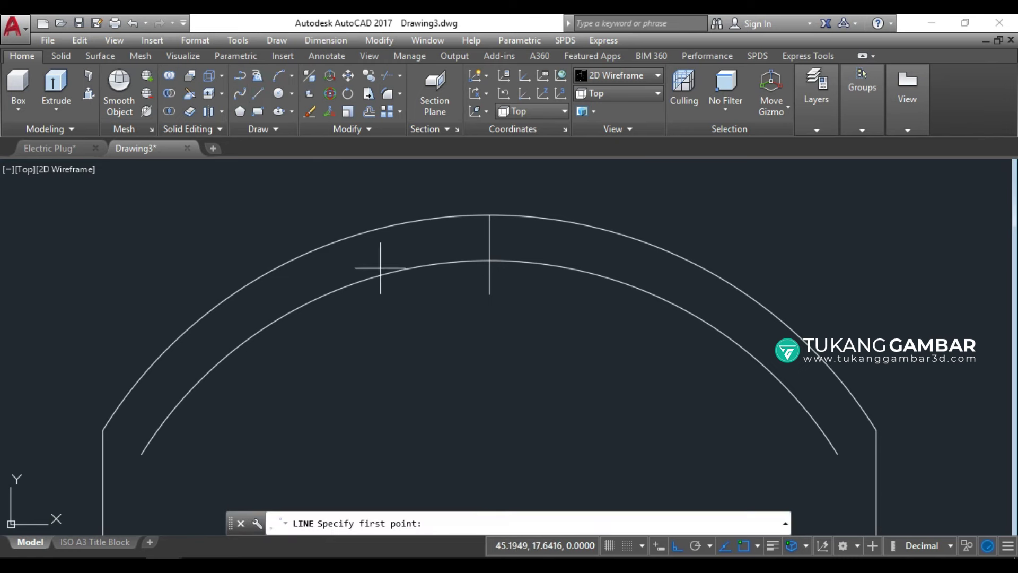
{"action": "left_click", "coordinate": [406, 351]}
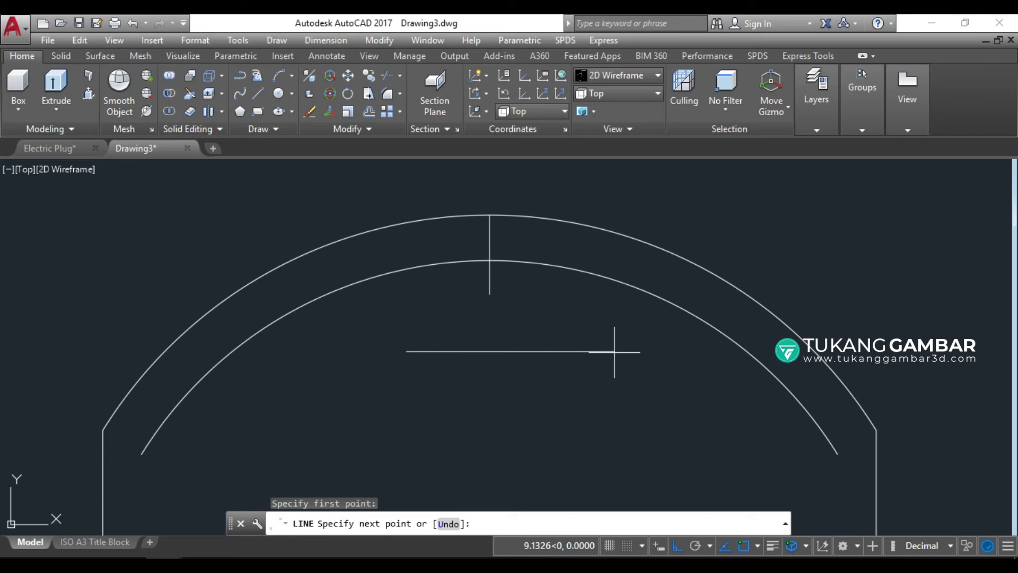
{"action": "type", "text": "5"}
{"action": "key", "text": "Return"}
{"action": "key", "text": "Escape"}
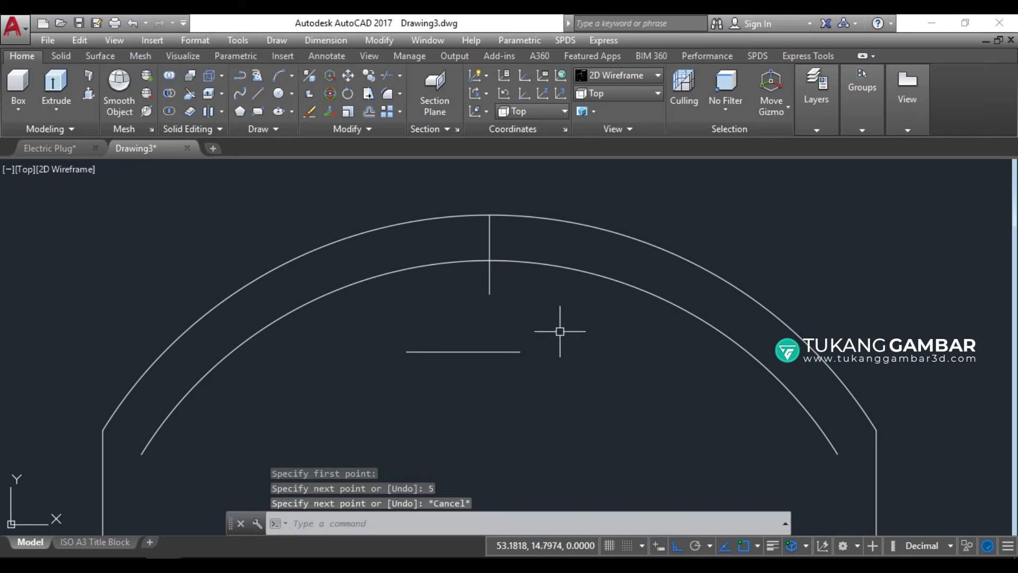
{"action": "left_click", "coordinate": [558, 331]}
{"action": "left_click", "coordinate": [482, 386]}
{"action": "left_click", "coordinate": [348, 76]}
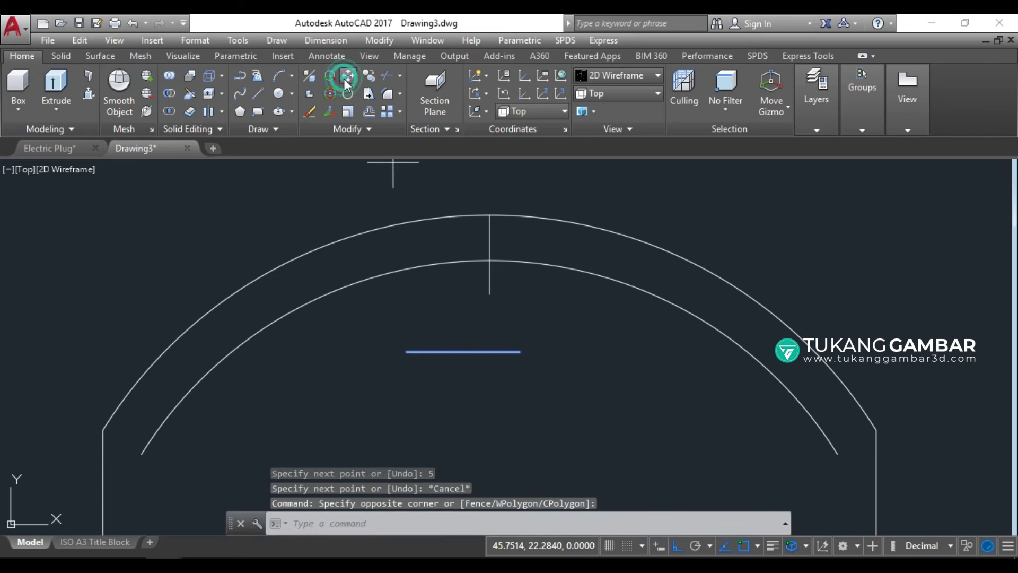
{"action": "left_click", "coordinate": [463, 351]}
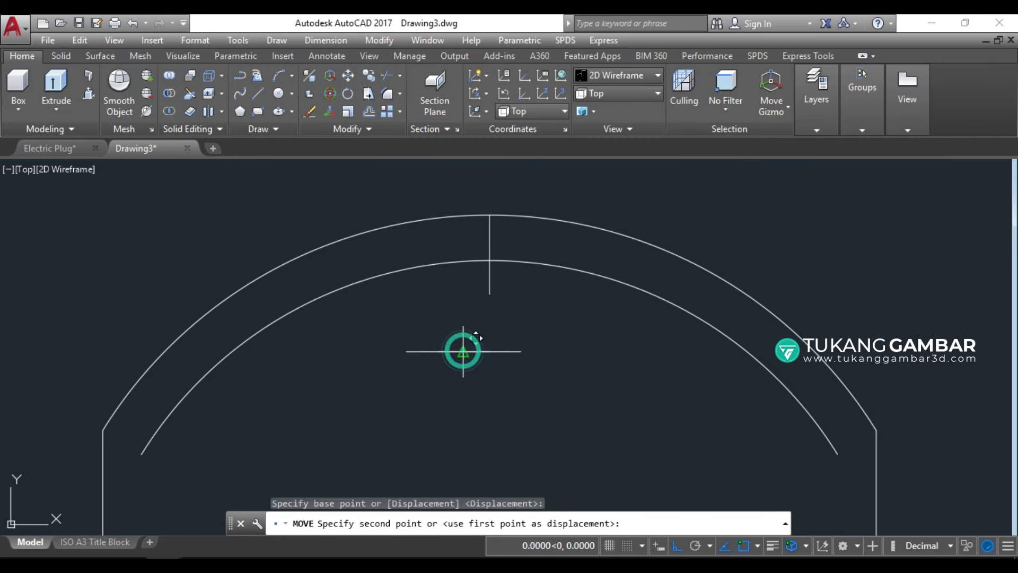
{"action": "left_click", "coordinate": [490, 294]}
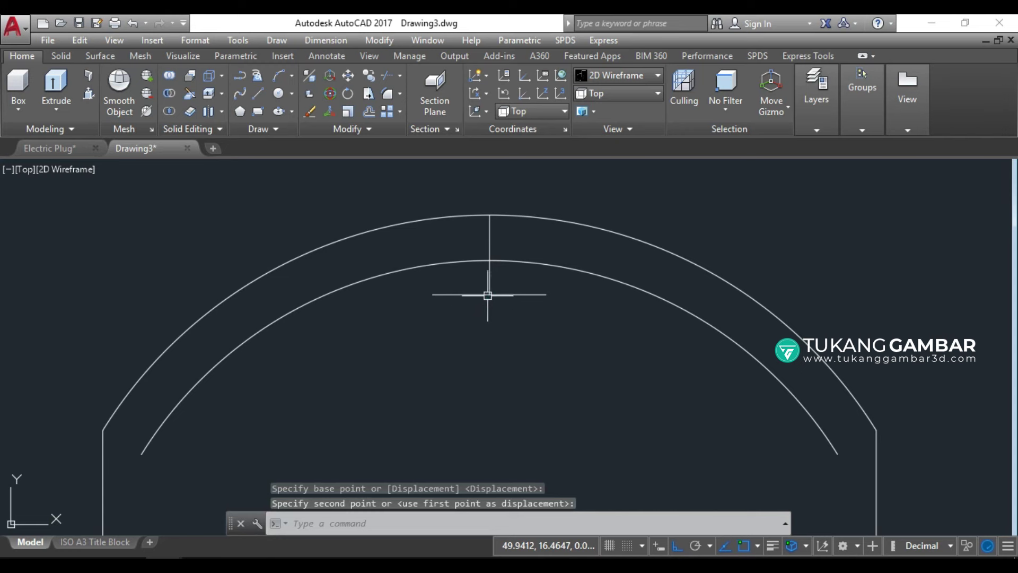
Step: Draw vertical lines from both base-line ends up to the inner arc
{"action": "left_click", "coordinate": [259, 94]}
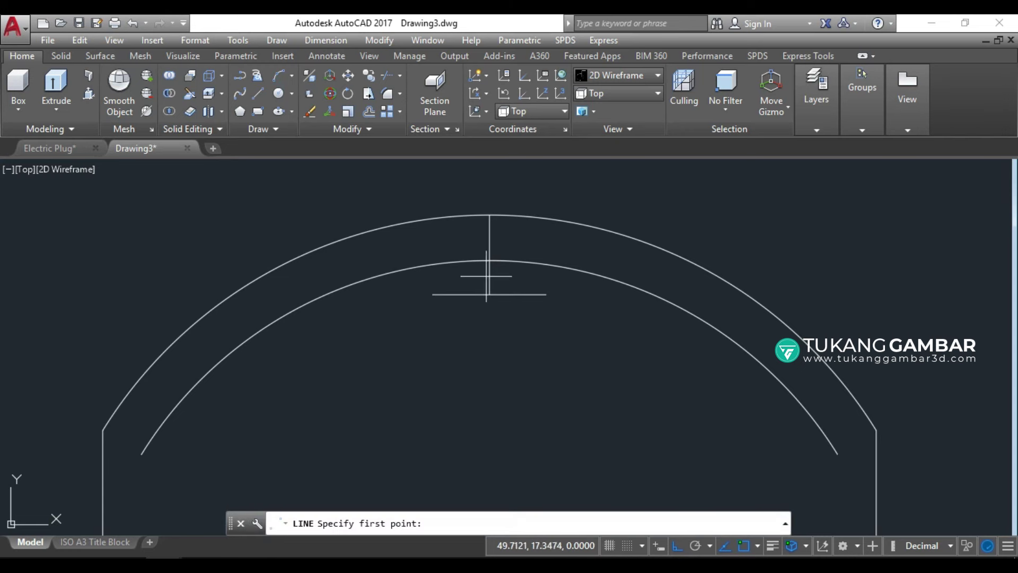
{"action": "left_click", "coordinate": [546, 295]}
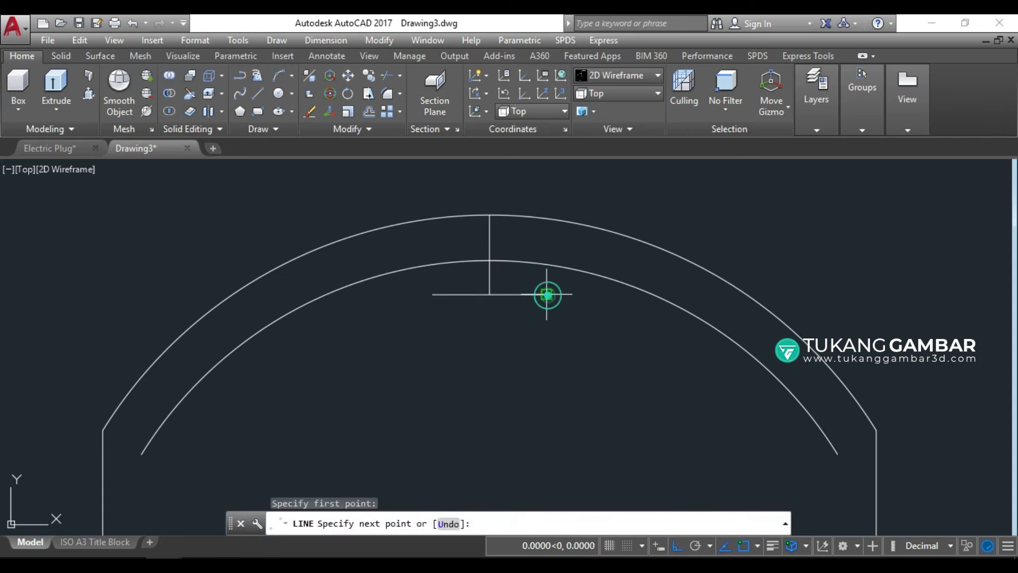
{"action": "left_click", "coordinate": [548, 257]}
{"action": "right_click", "coordinate": [565, 257]}
{"action": "left_click", "coordinate": [584, 263]}
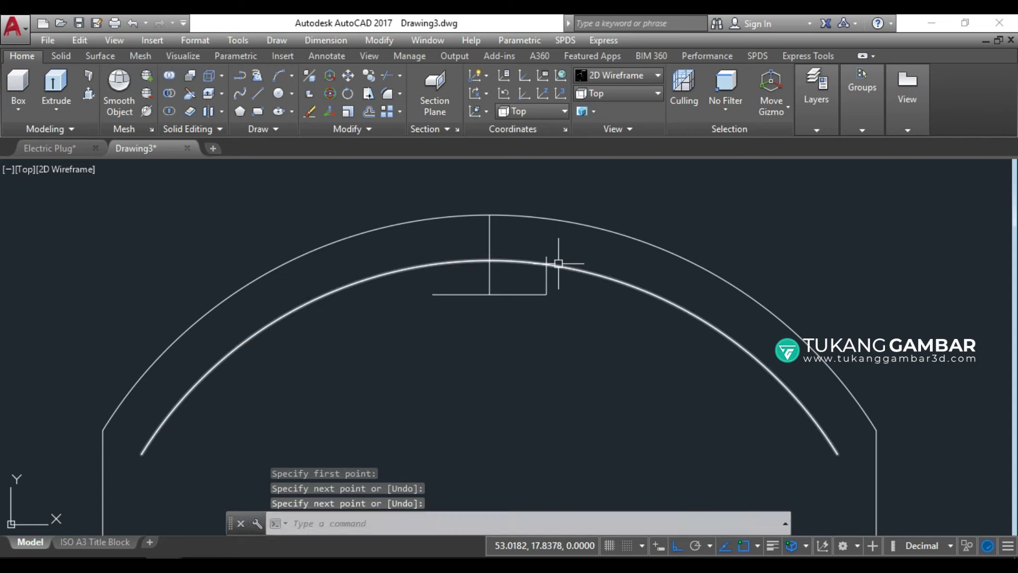
{"action": "key", "text": "Return"}
{"action": "left_click", "coordinate": [433, 294]}
{"action": "left_click", "coordinate": [433, 252]}
{"action": "right_click", "coordinate": [449, 243]}
{"action": "left_click", "coordinate": [465, 246]}
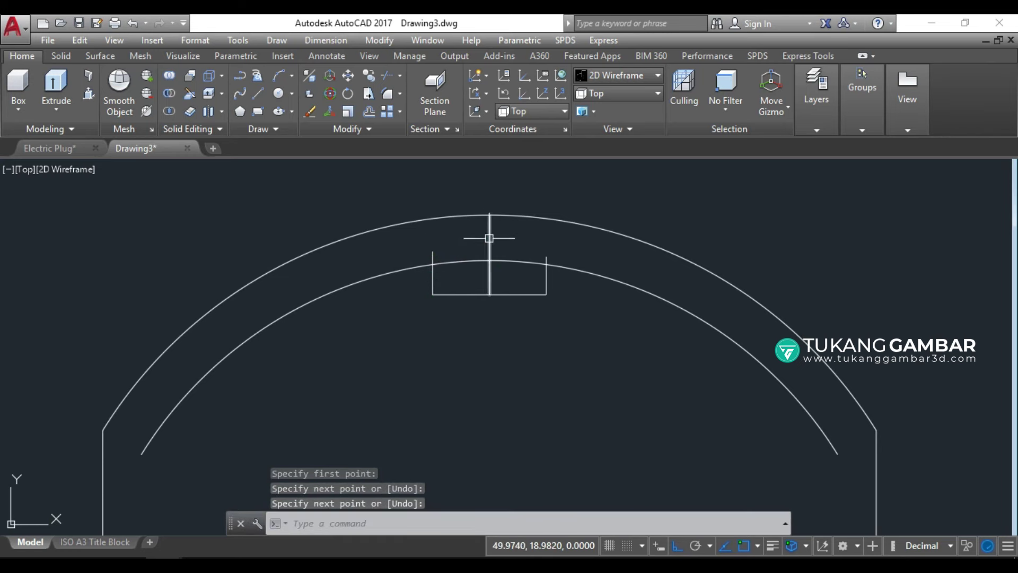
Step: Move the centre vertical line 2 units to the right
{"action": "left_click", "coordinate": [489, 233]}
{"action": "left_click", "coordinate": [349, 77]}
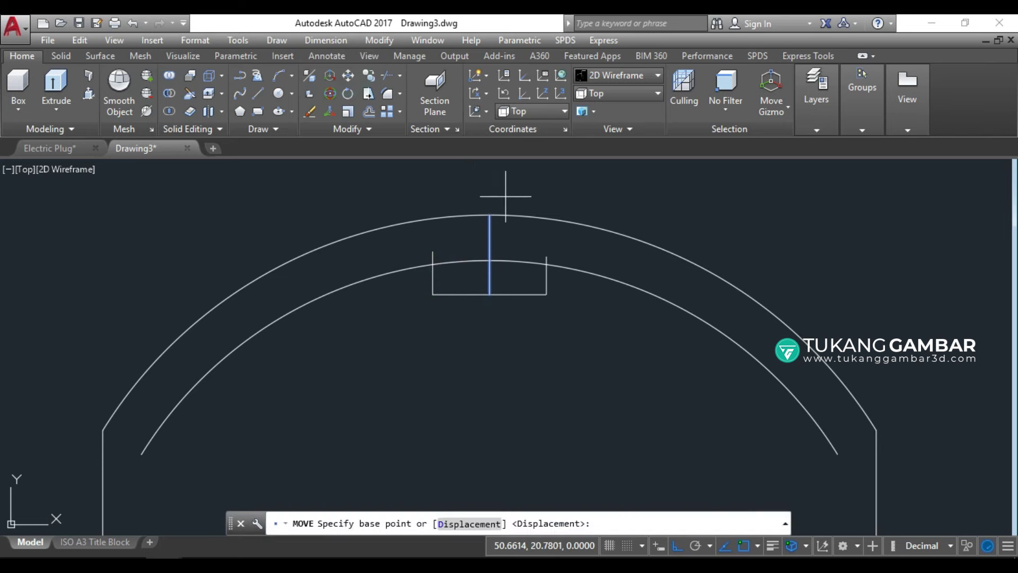
{"action": "left_click", "coordinate": [506, 196]}
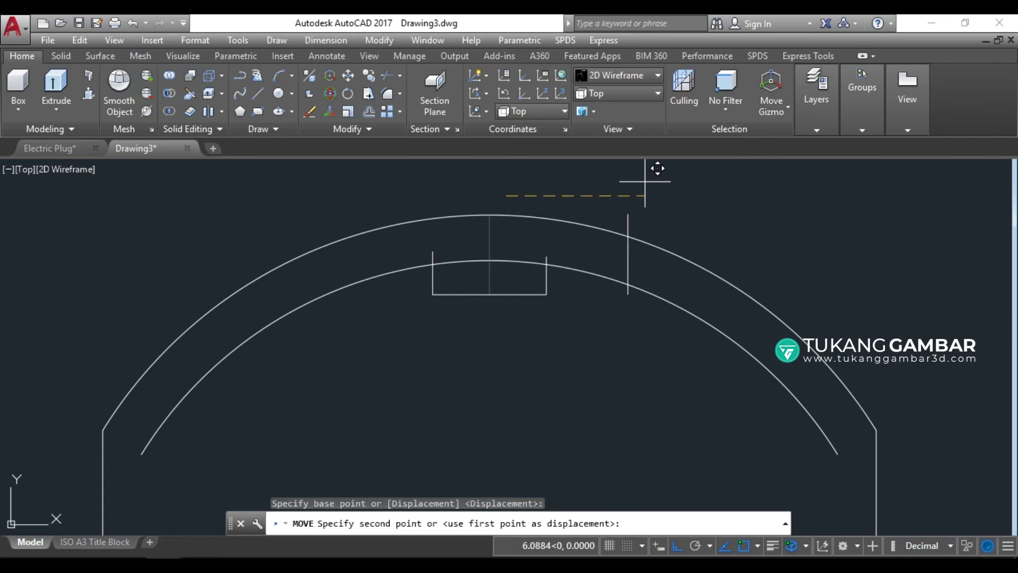
{"action": "type", "text": "2"}
{"action": "key", "text": "Return"}
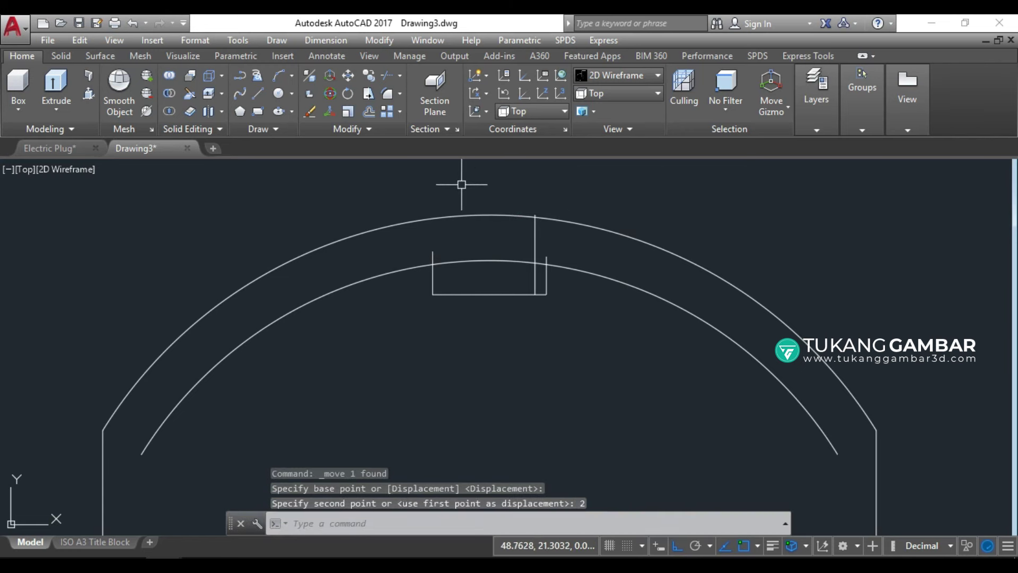
Step: Copy the moved vertical line 4 units to the left
{"action": "left_click", "coordinate": [535, 229]}
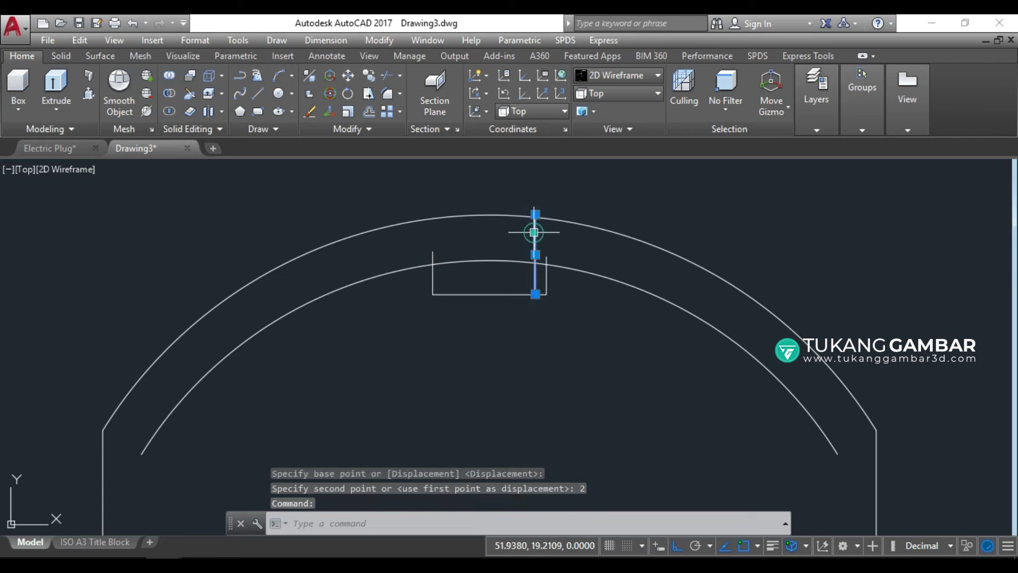
{"action": "left_click", "coordinate": [371, 76]}
{"action": "left_click", "coordinate": [522, 180]}
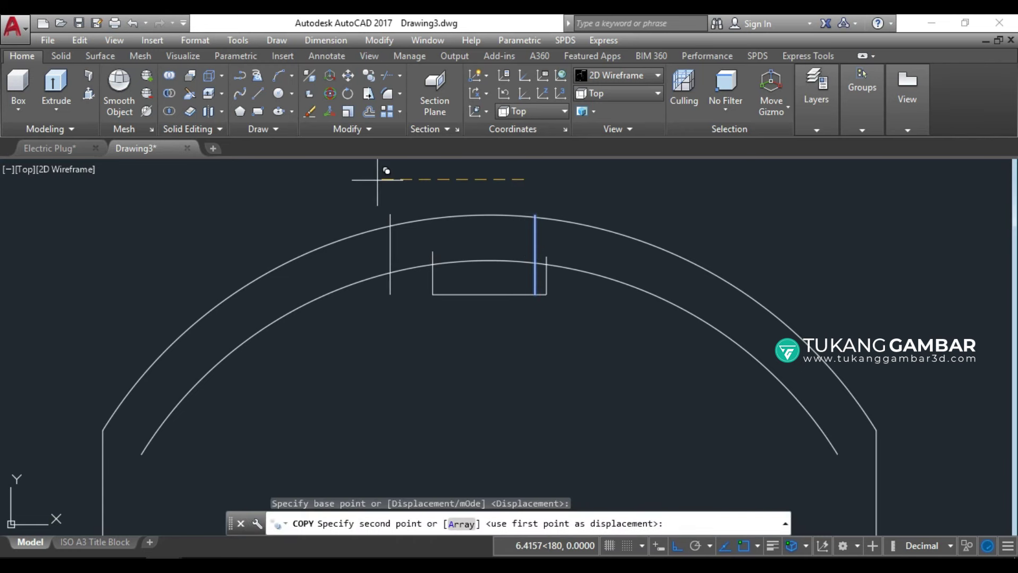
{"action": "type", "text": "4"}
{"action": "key", "text": "Return"}
{"action": "key", "text": "Escape"}
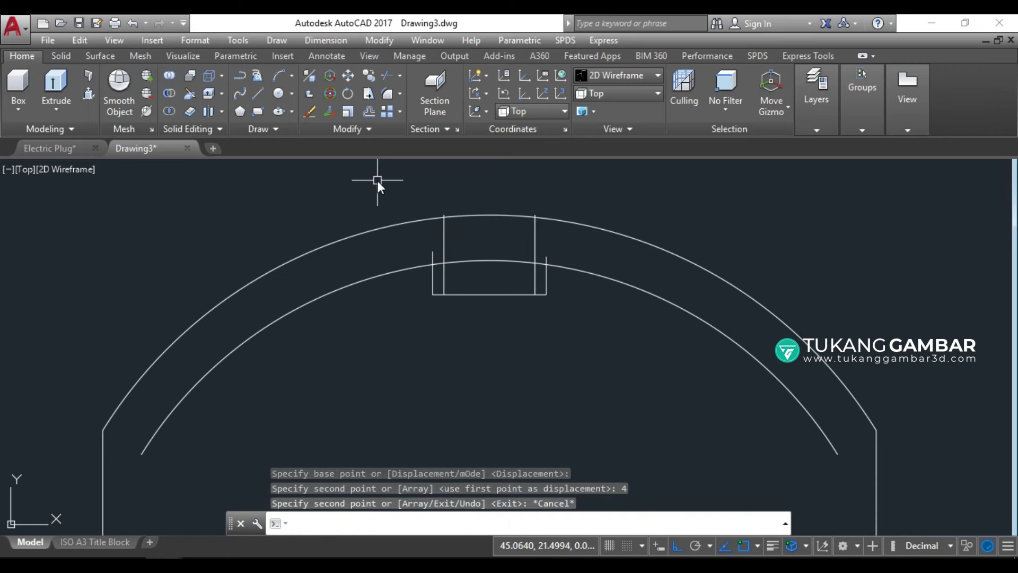
{"action": "scroll", "coordinate": [482, 207], "scroll_direction": "up", "scroll_amount": 2}
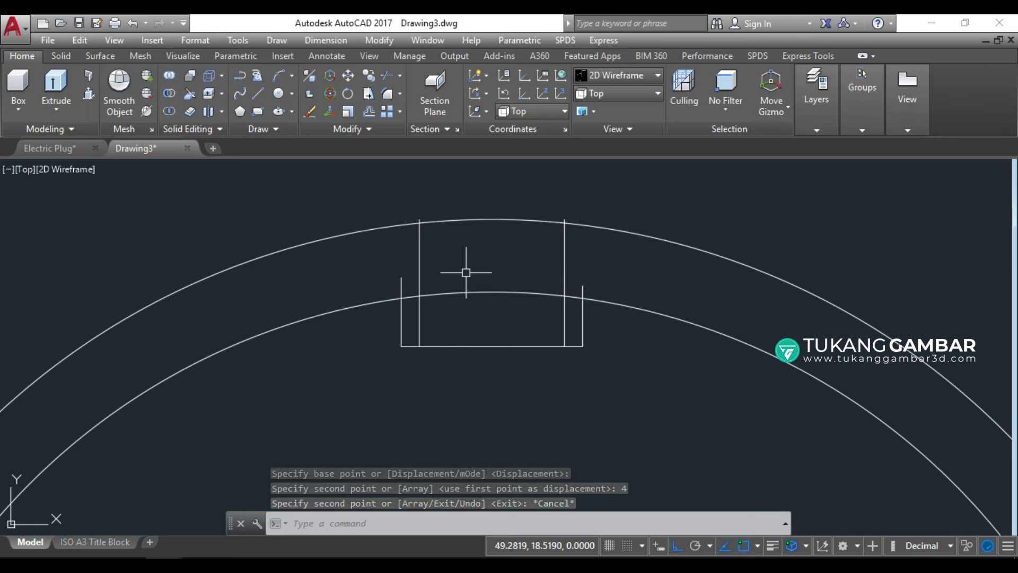
Step: Trim the arc pieces between the slot lines and the inner left arc with TR
{"action": "type", "text": "TR"}
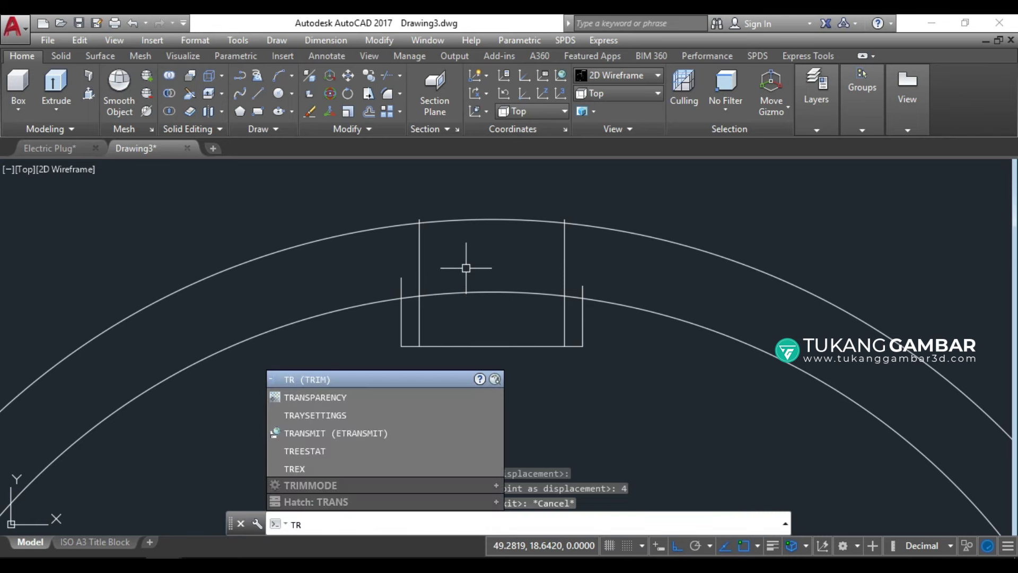
{"action": "key", "text": "Return"}
{"action": "key", "text": "Return"}
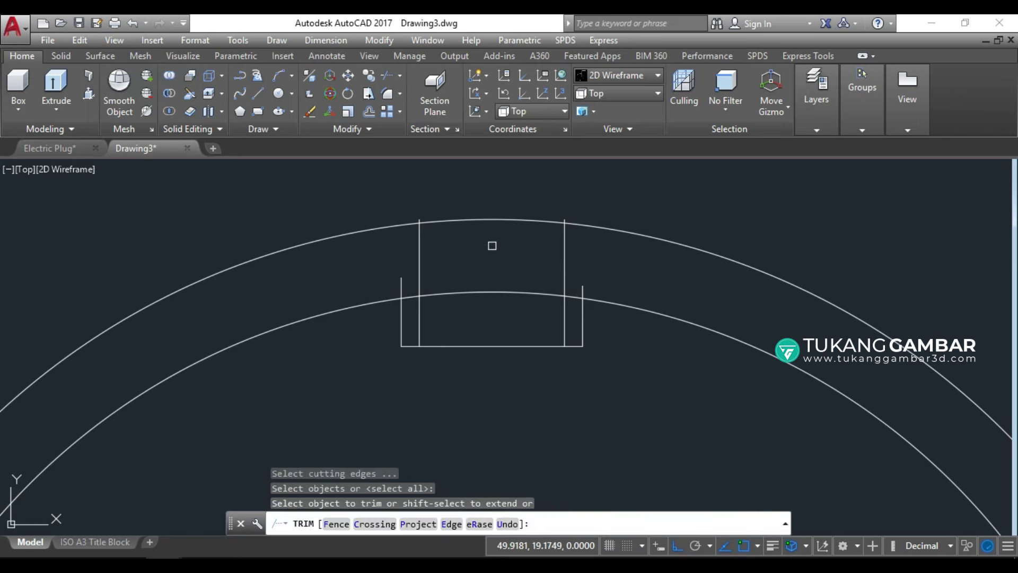
{"action": "left_click", "coordinate": [515, 202]}
{"action": "left_click", "coordinate": [470, 316]}
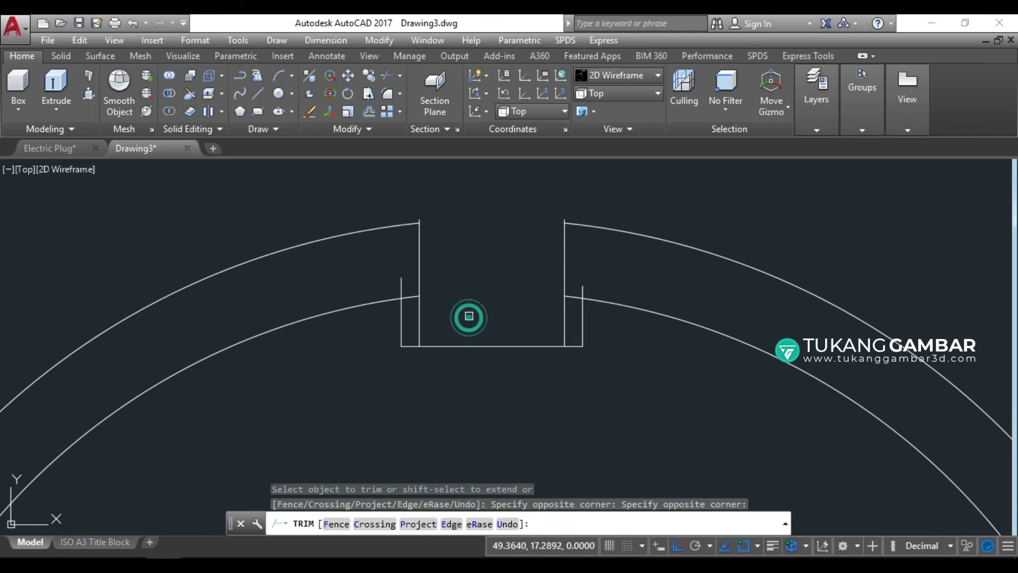
{"action": "left_click", "coordinate": [334, 288]}
{"action": "left_click", "coordinate": [330, 334]}
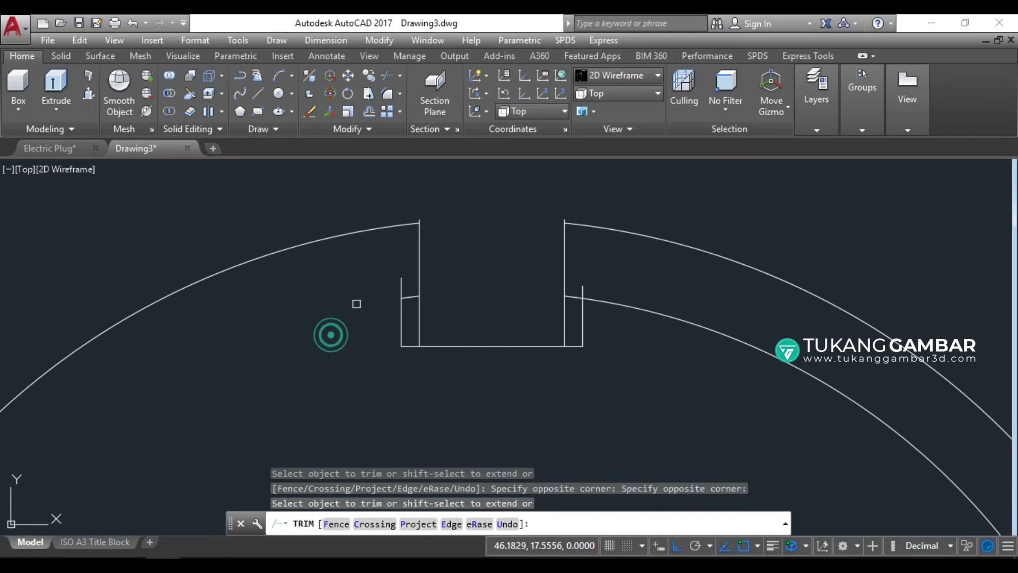
{"action": "left_click", "coordinate": [399, 281]}
Step: Trim away the inner right arc and the inner vertical piece in the slot
{"action": "left_click", "coordinate": [649, 279]}
{"action": "left_click", "coordinate": [618, 324]}
{"action": "left_click", "coordinate": [565, 305]}
{"action": "right_click", "coordinate": [495, 231]}
{"action": "left_click", "coordinate": [494, 231]}
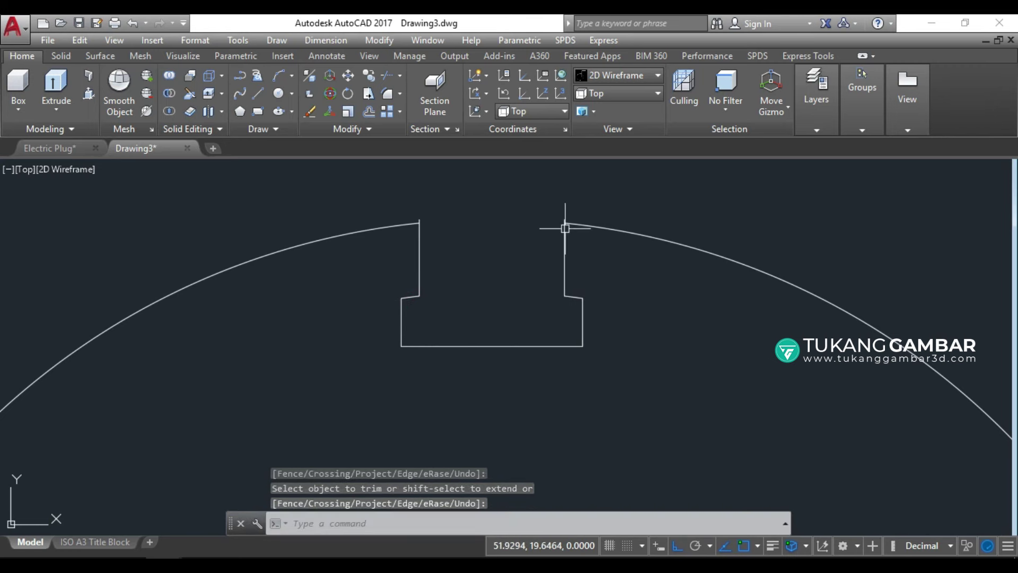
{"action": "scroll", "coordinate": [563, 218], "scroll_direction": "up", "scroll_amount": 4}
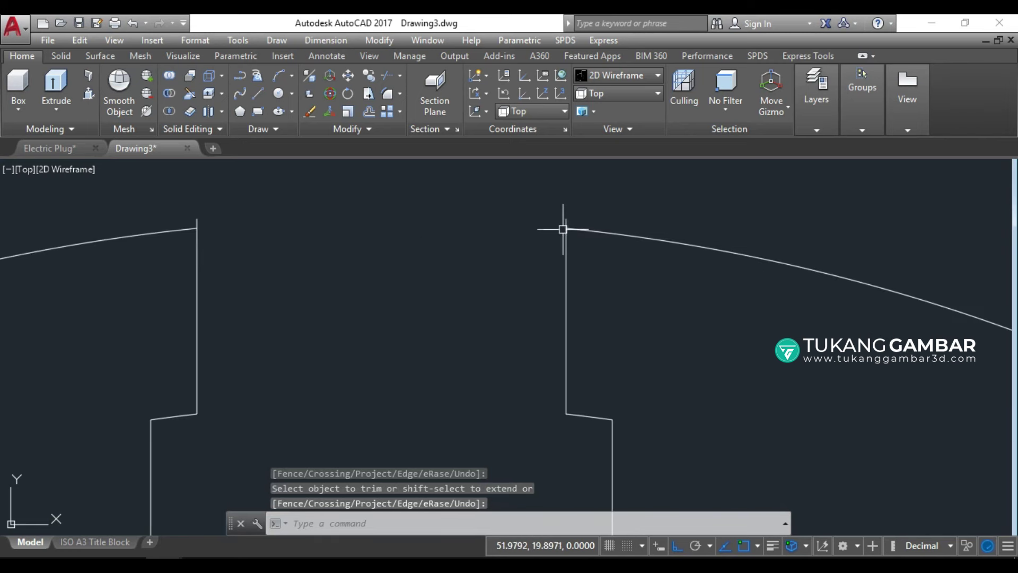
{"action": "scroll", "coordinate": [538, 256], "scroll_direction": "down", "scroll_amount": 4}
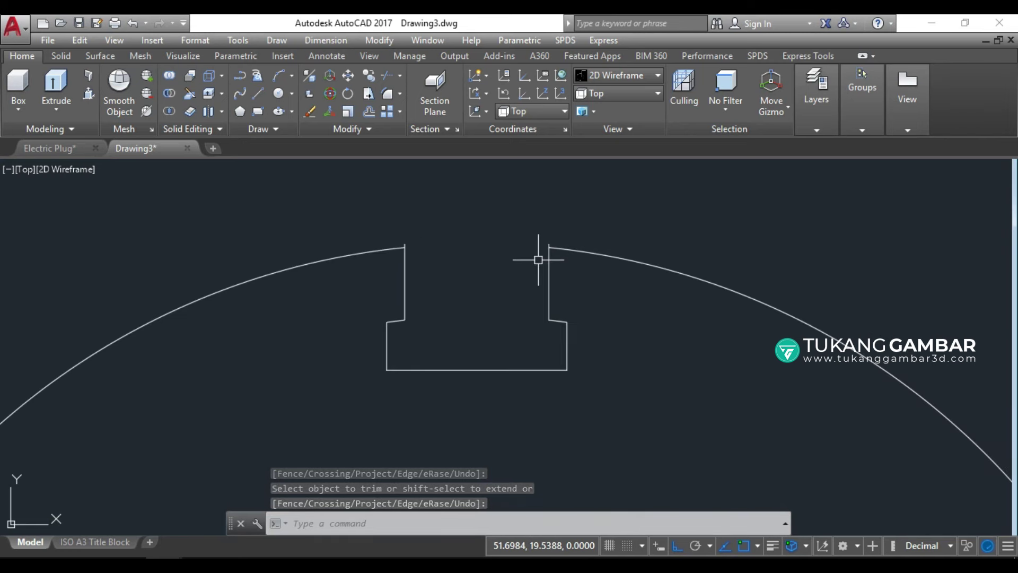
{"action": "left_click", "coordinate": [383, 94]}
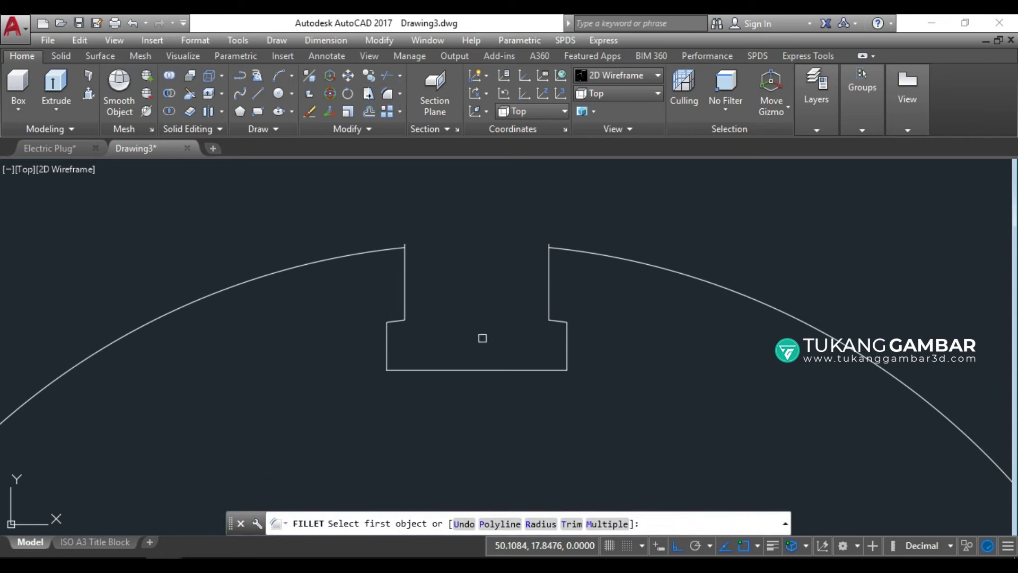
Step: Fillet both top slot corners into the outer arc using Multiple mode
{"action": "left_click", "coordinate": [606, 525]}
{"action": "left_click", "coordinate": [548, 255]}
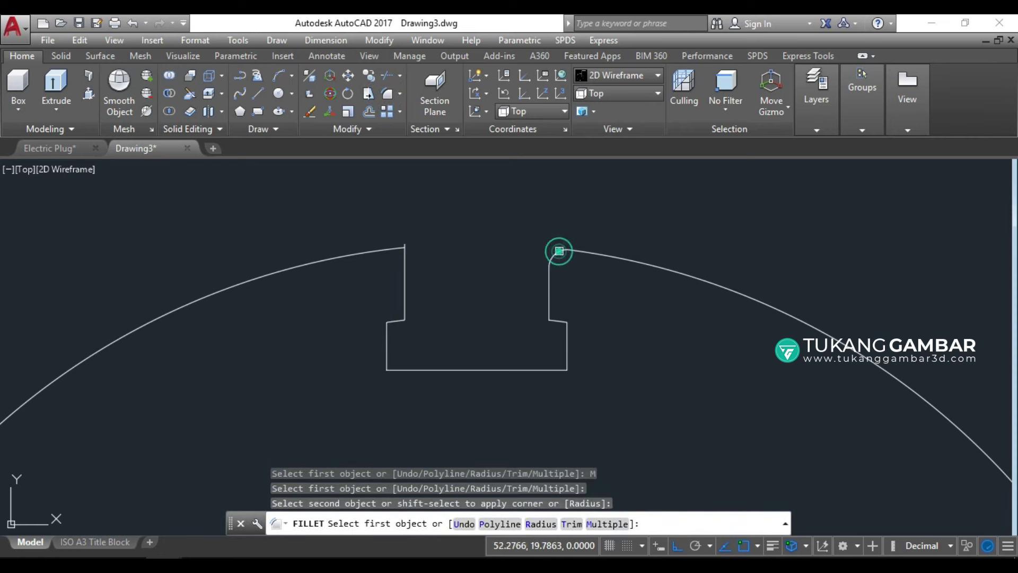
{"action": "left_click", "coordinate": [383, 254]}
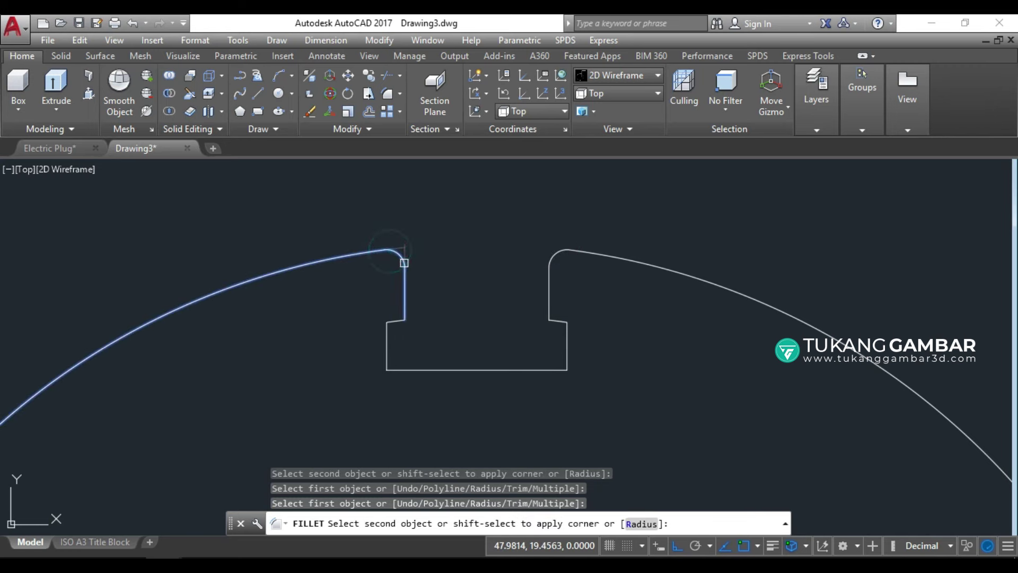
{"action": "right_click", "coordinate": [459, 218]}
{"action": "left_click", "coordinate": [476, 230]}
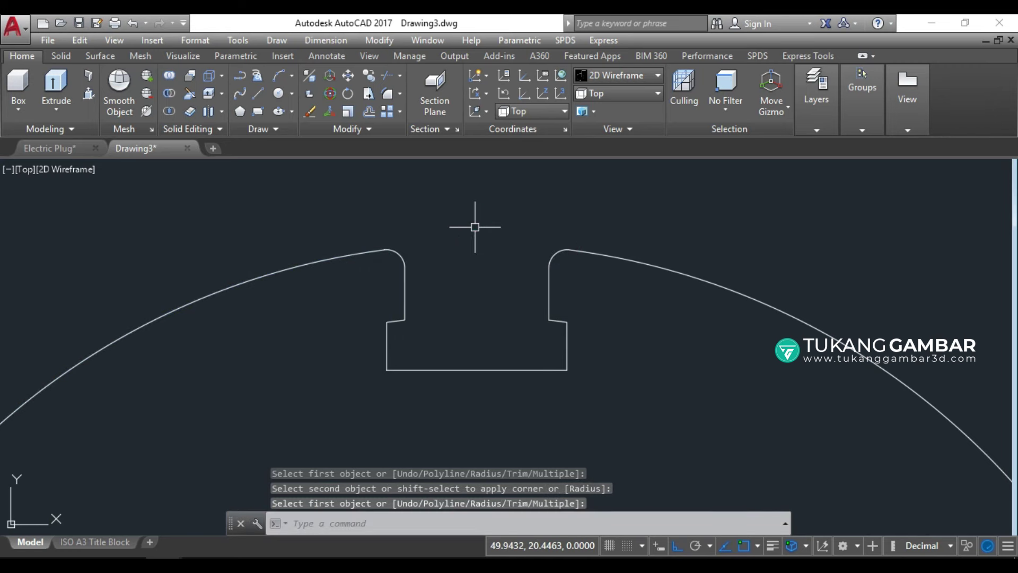
Step: Window-select the whole slot outline and start mirroring it
{"action": "left_click", "coordinate": [329, 202]}
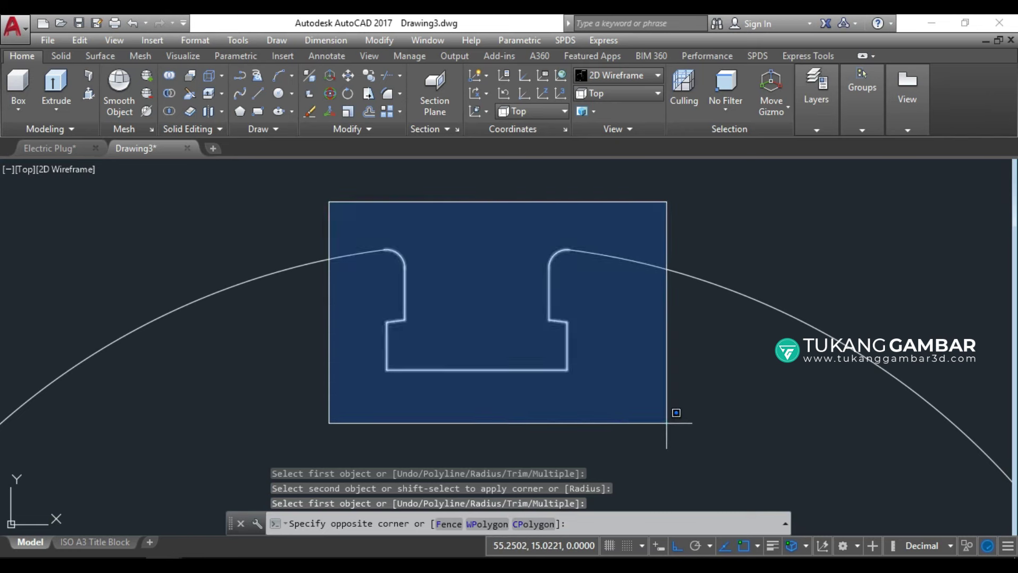
{"action": "left_click", "coordinate": [684, 442]}
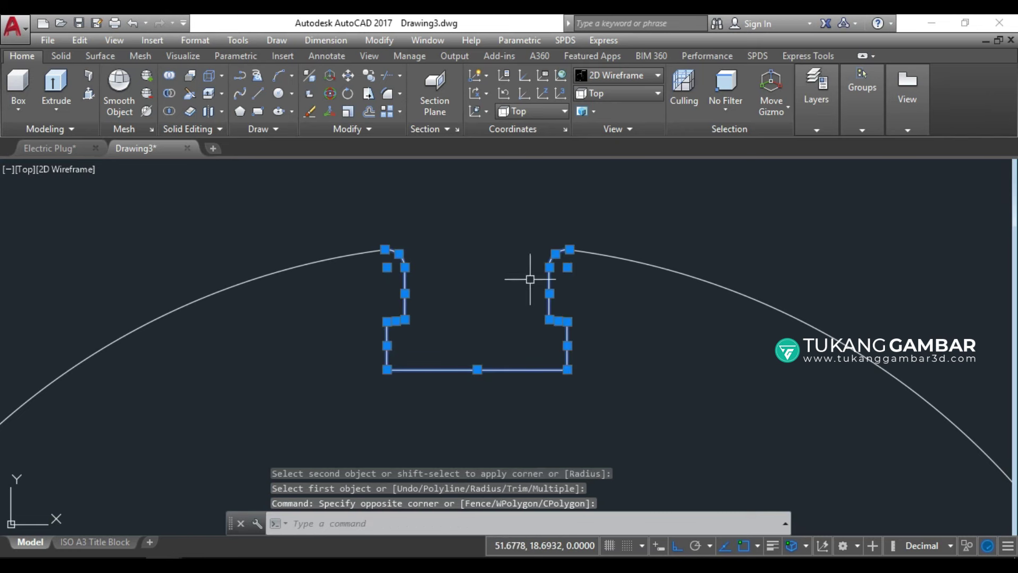
{"action": "left_click", "coordinate": [368, 129]}
{"action": "left_click", "coordinate": [389, 147]}
{"action": "scroll", "coordinate": [482, 207], "scroll_direction": "down", "scroll_amount": 6}
{"action": "scroll", "coordinate": [489, 199], "scroll_direction": "down", "scroll_amount": 2}
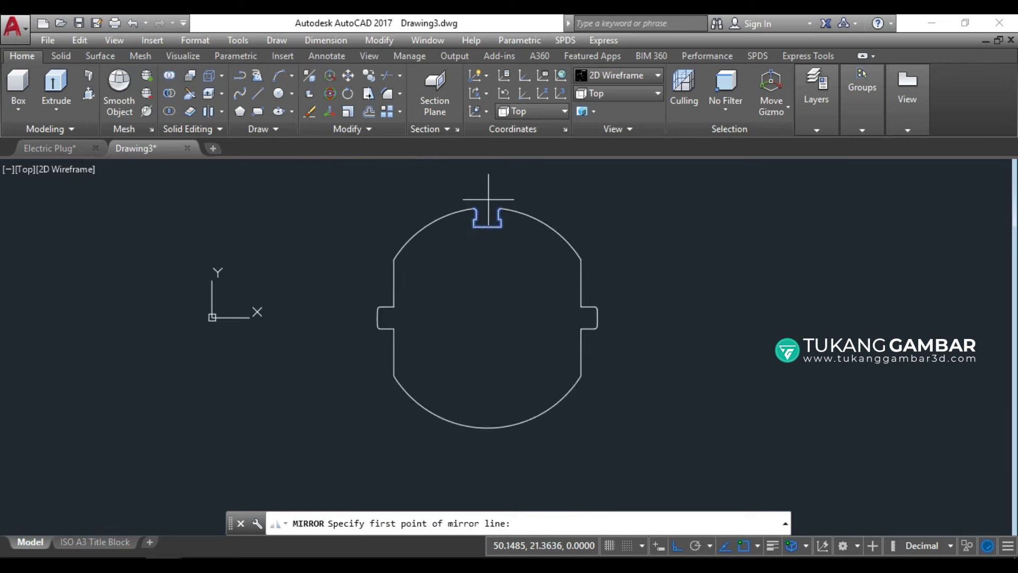
Step: Mirror the slot to the bottom across the centre axis, keeping the original
{"action": "left_click", "coordinate": [488, 317]}
{"action": "left_click", "coordinate": [520, 271]}
{"action": "right_click", "coordinate": [514, 277]}
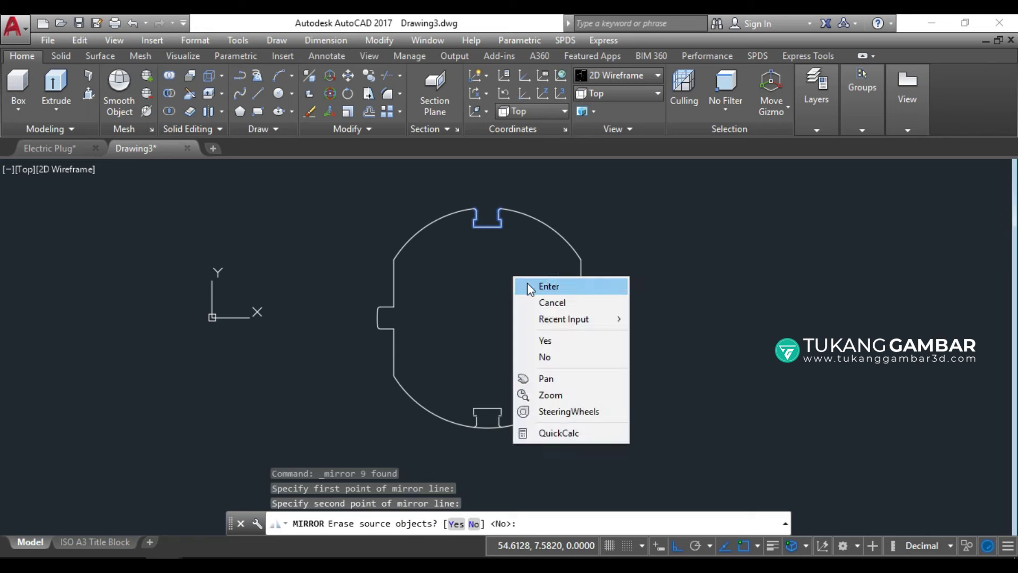
{"action": "left_click", "coordinate": [549, 286]}
{"action": "scroll", "coordinate": [482, 434], "scroll_direction": "up", "scroll_amount": 5}
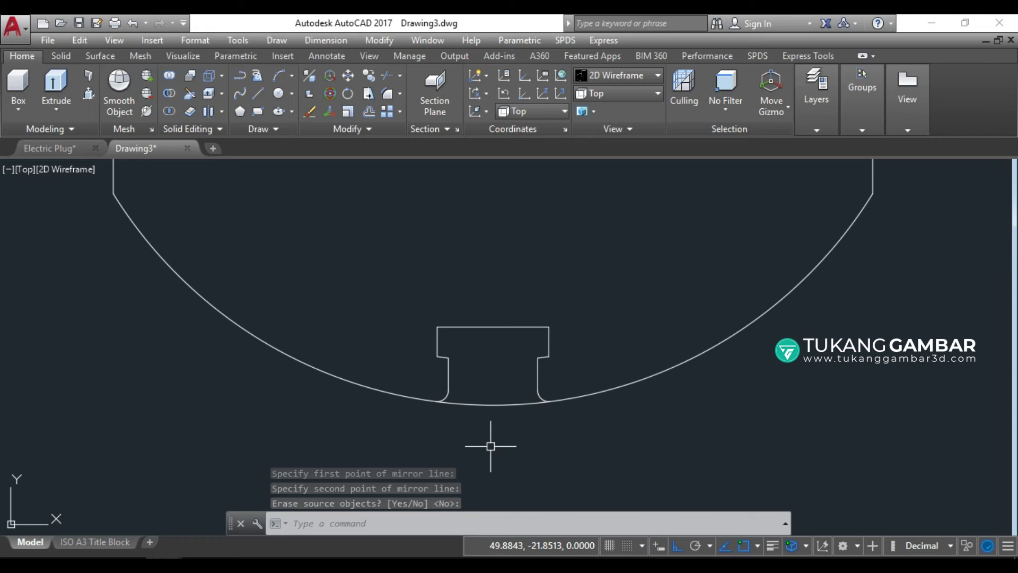
Step: Trim the leftover arc inside the mirrored bottom slot
{"action": "type", "text": "T"}
{"action": "key", "text": "Return"}
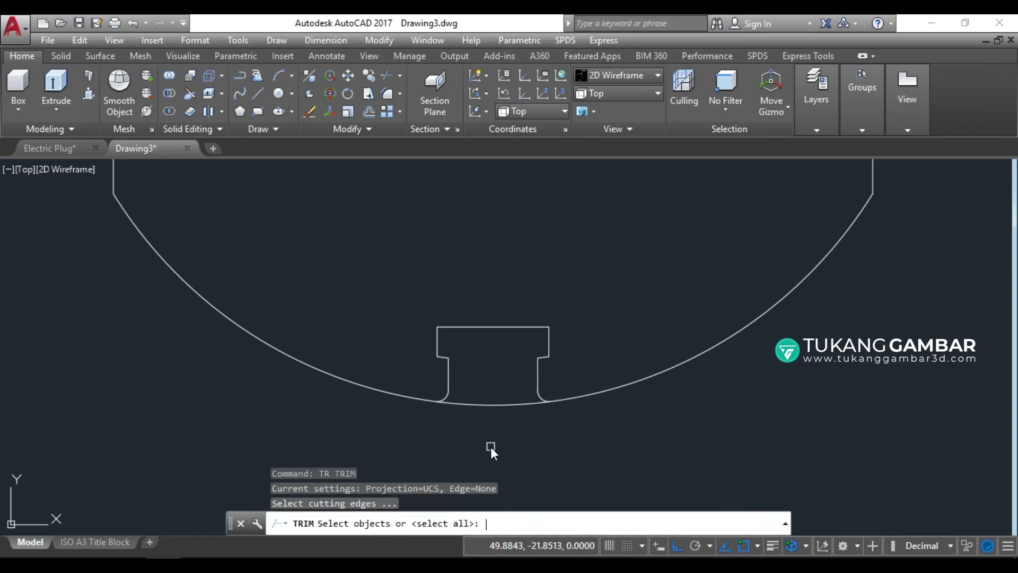
{"action": "key", "text": "Return"}
{"action": "left_click_drag", "start_coordinate": [489, 382], "coordinate": [486, 411]}
{"action": "left_click", "coordinate": [482, 423]}
{"action": "right_click", "coordinate": [478, 274]}
{"action": "left_click", "coordinate": [487, 281]}
{"action": "scroll", "coordinate": [497, 294], "scroll_direction": "down", "scroll_amount": 4}
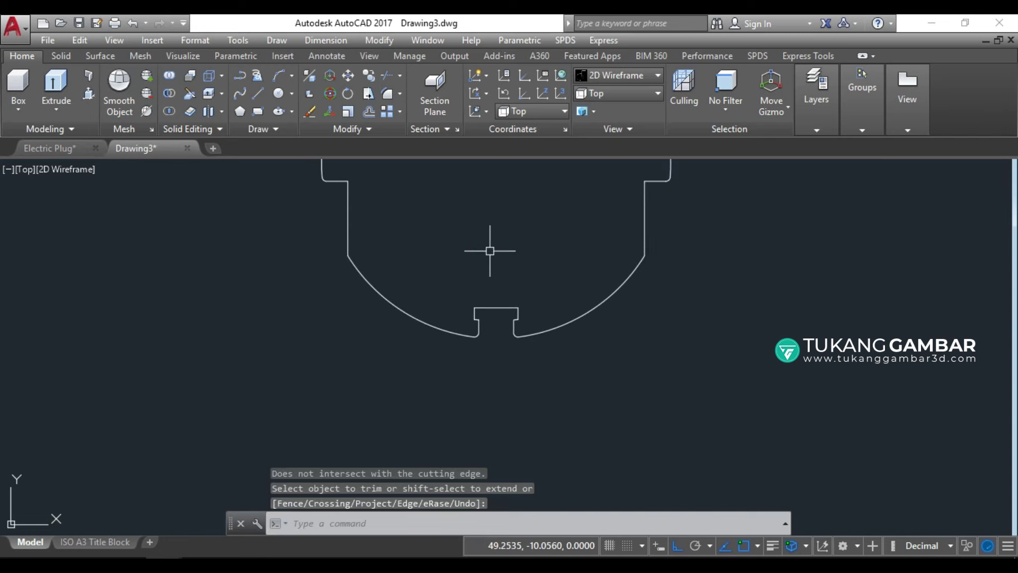
{"action": "scroll", "coordinate": [489, 251], "scroll_direction": "down", "scroll_amount": 3}
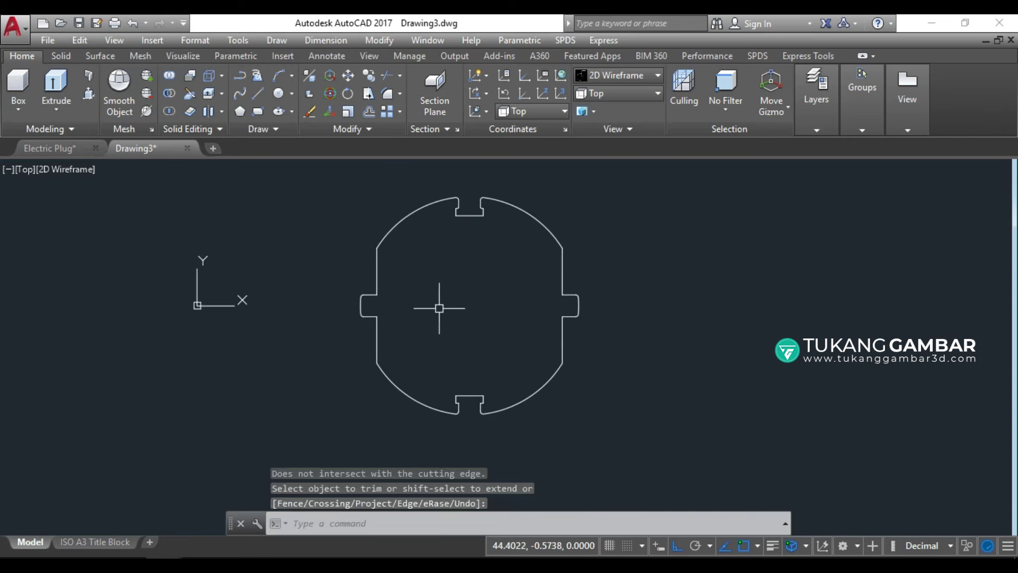
Step: Join all the outline pieces into a single polyline with JOIN
{"action": "left_click_drag", "start_coordinate": [310, 175], "coordinate": [669, 426]}
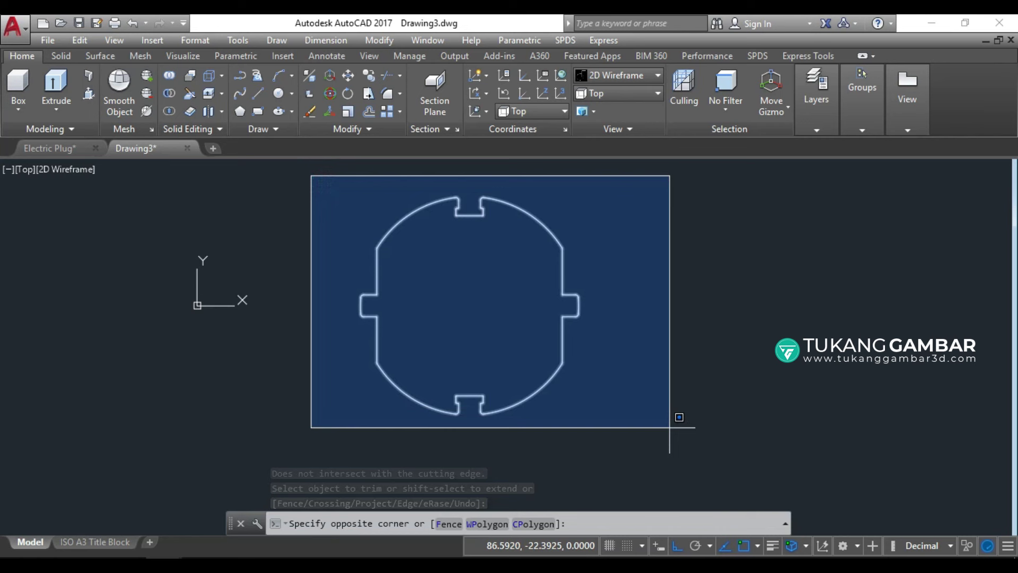
{"action": "left_click", "coordinate": [669, 427]}
{"action": "type", "text": "j"}
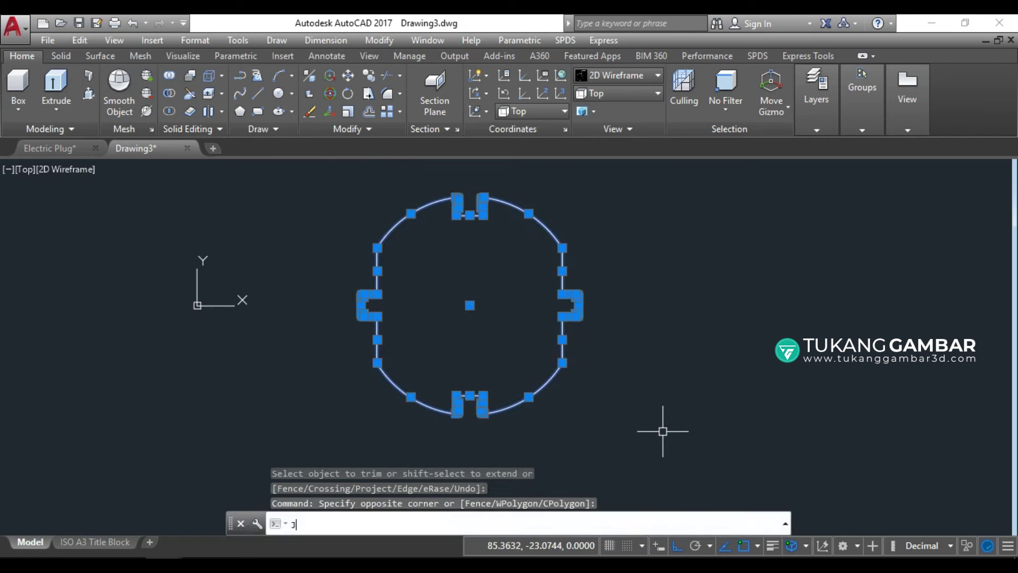
{"action": "key", "text": "Return"}
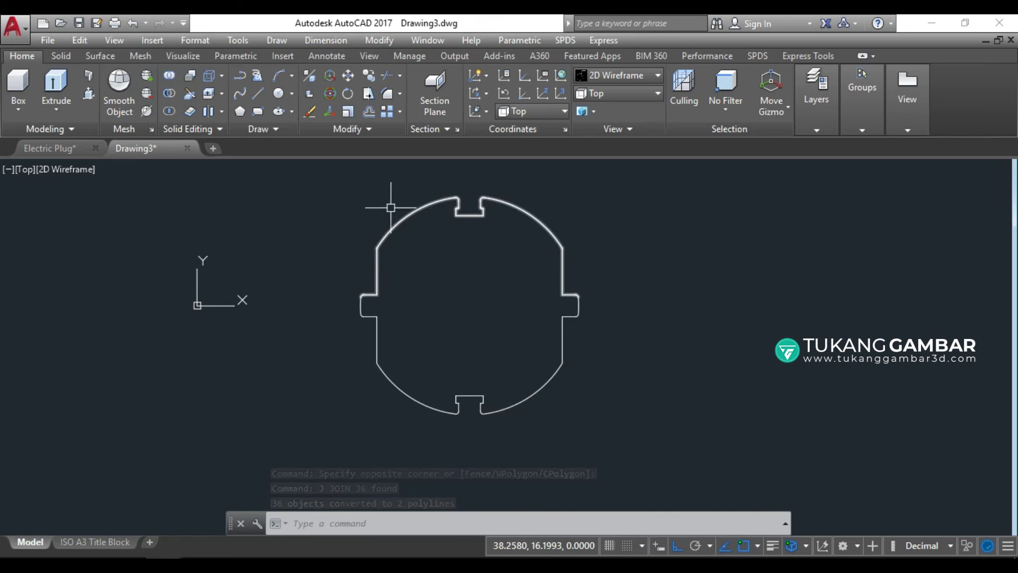
{"action": "left_click", "coordinate": [330, 173]}
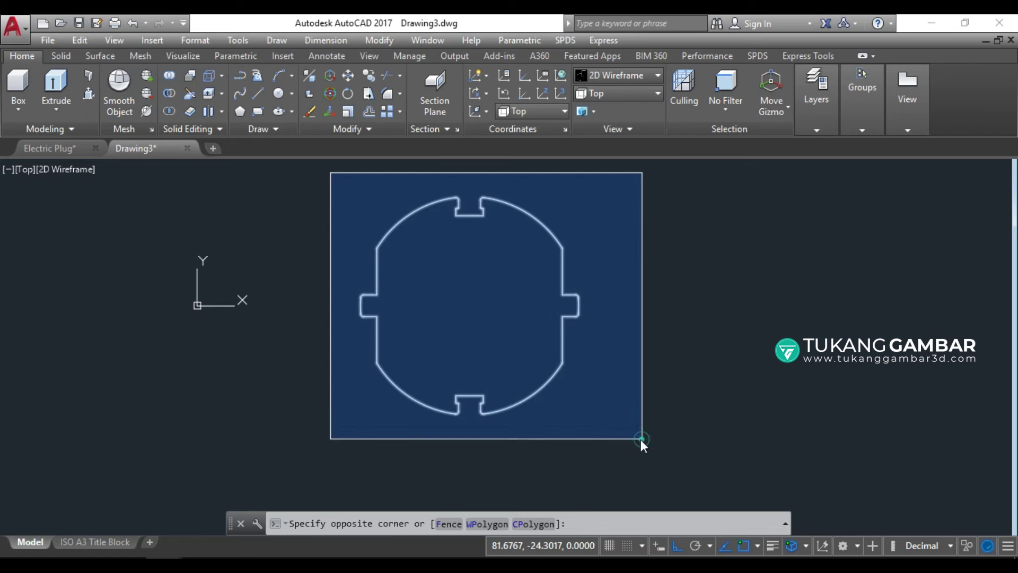
{"action": "left_click", "coordinate": [640, 439]}
{"action": "type", "text": "j"}
{"action": "key", "text": "Return"}
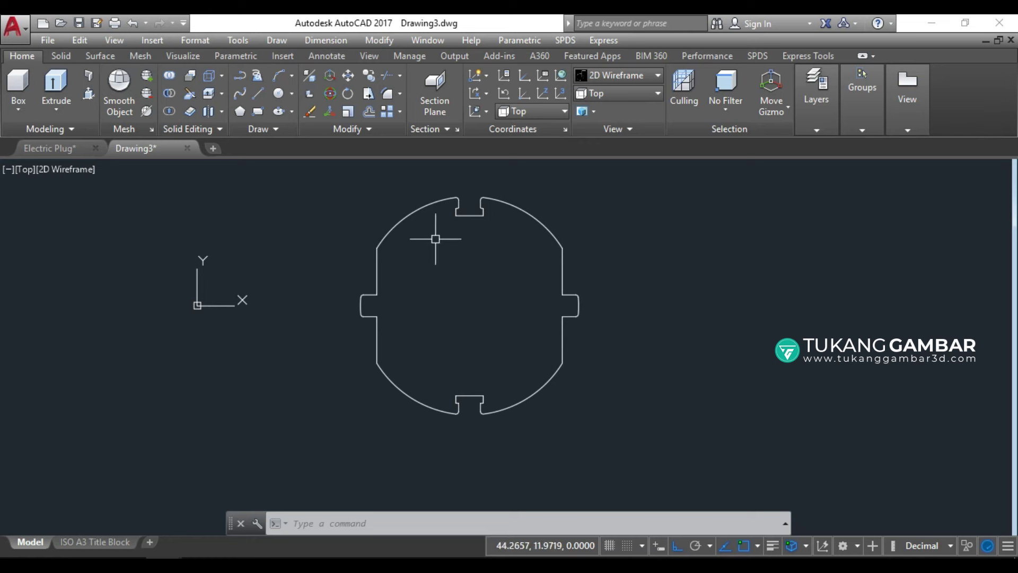
Step: Offset the joined plug outline 2 units inward to form a thin ring
{"action": "left_click", "coordinate": [367, 109]}
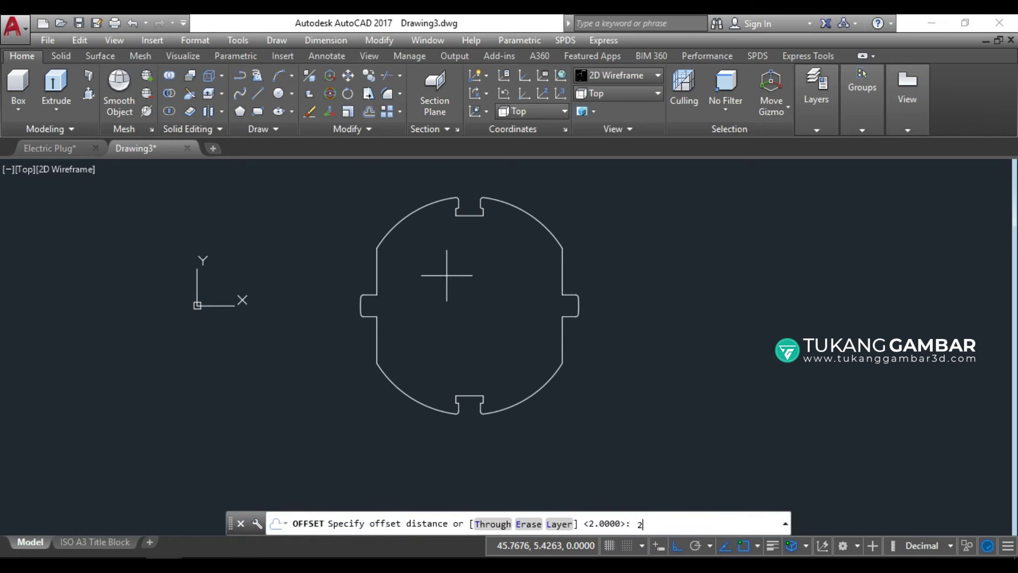
{"action": "key", "text": "Return"}
{"action": "left_click", "coordinate": [409, 212]}
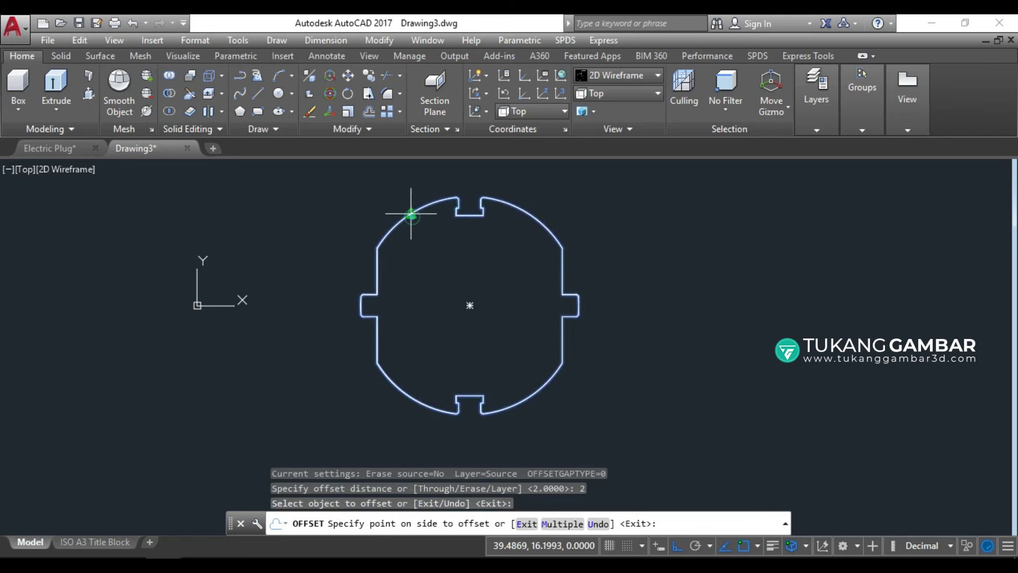
{"action": "left_click", "coordinate": [429, 255]}
{"action": "right_click", "coordinate": [432, 261]}
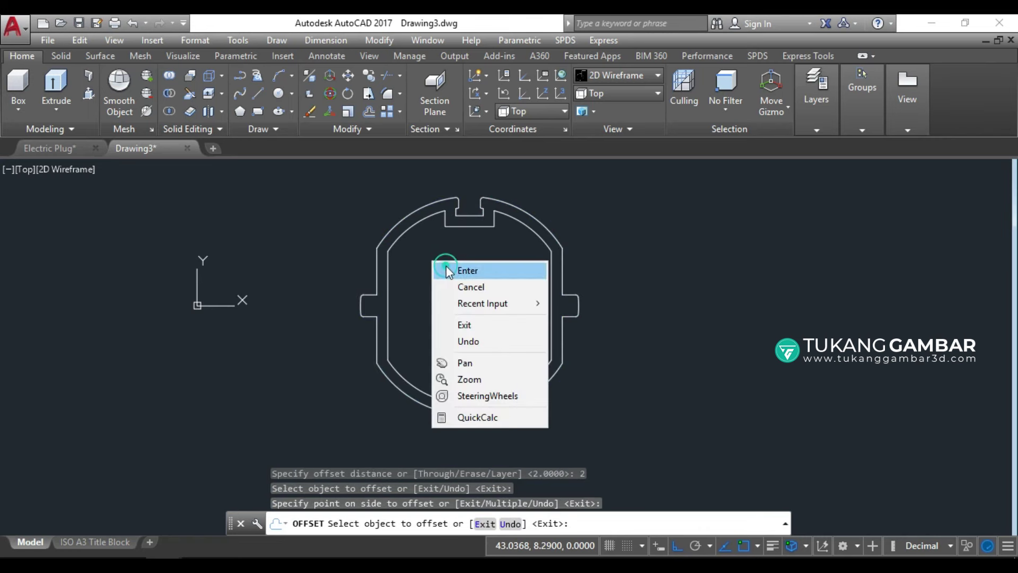
{"action": "left_click", "coordinate": [457, 271]}
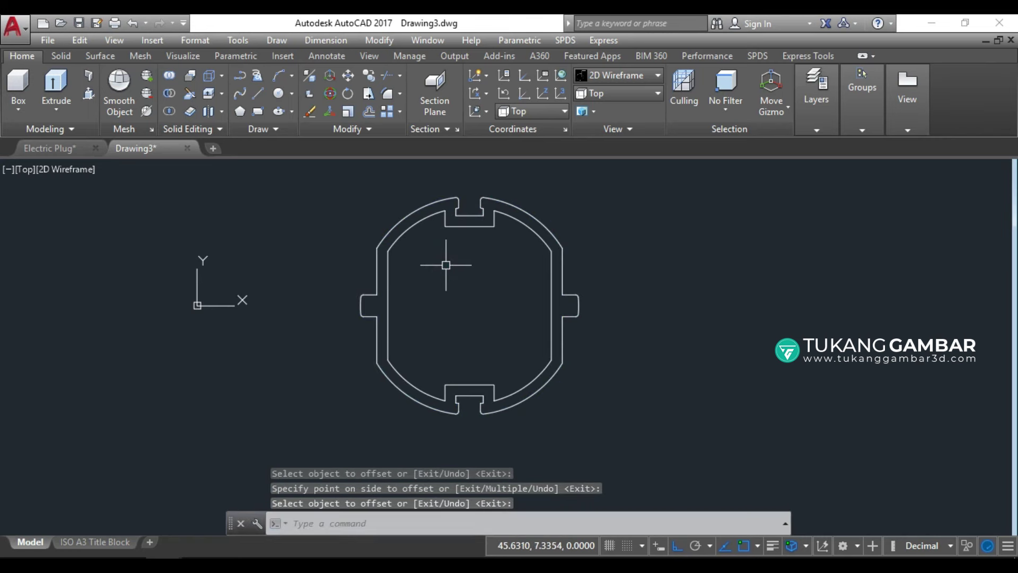
{"action": "left_click", "coordinate": [23, 168]}
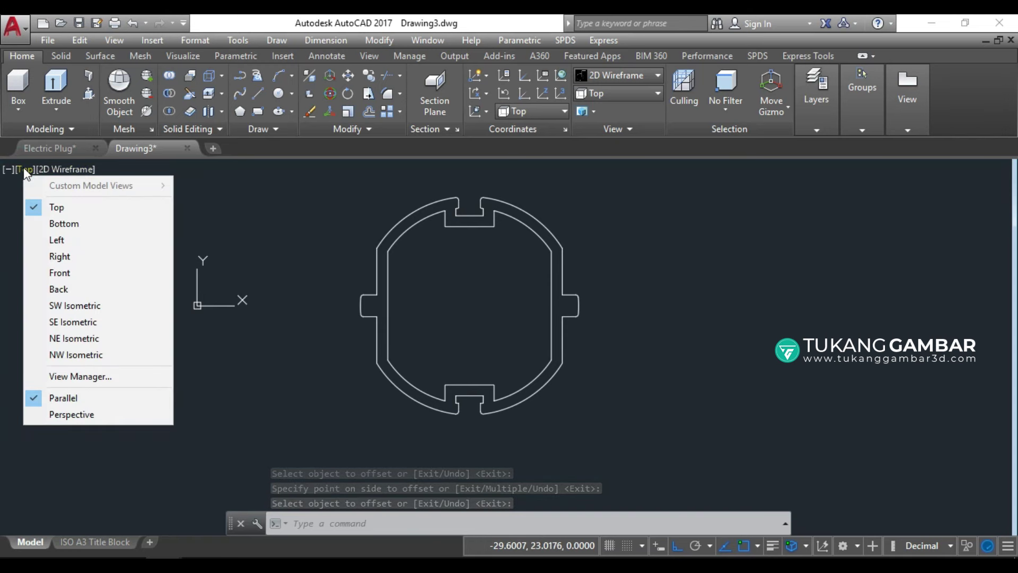
Step: Switch to the SW Isometric view and zoom in on the ring
{"action": "left_click", "coordinate": [68, 306]}
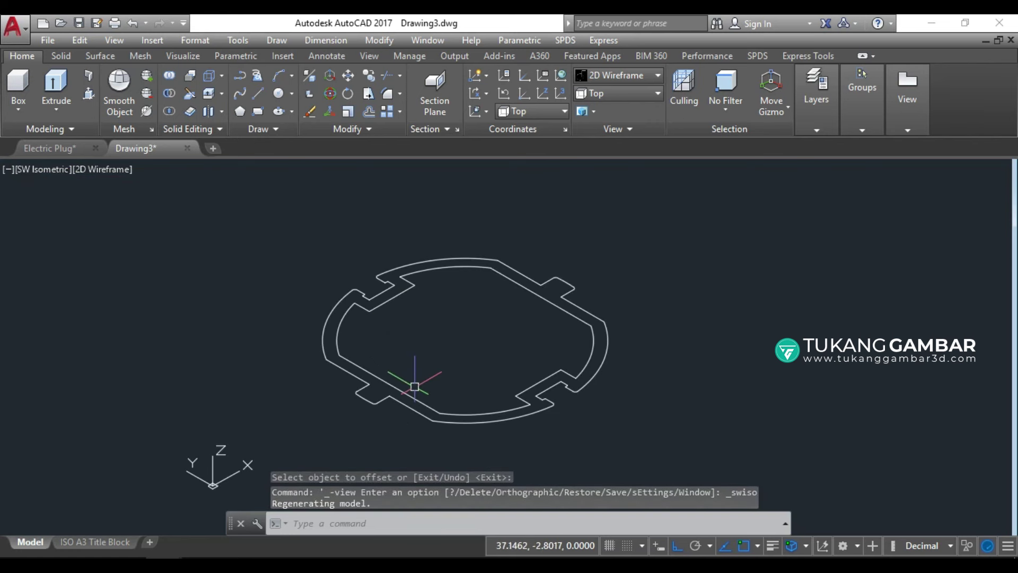
{"action": "scroll", "coordinate": [414, 387], "scroll_direction": "up", "scroll_amount": 2}
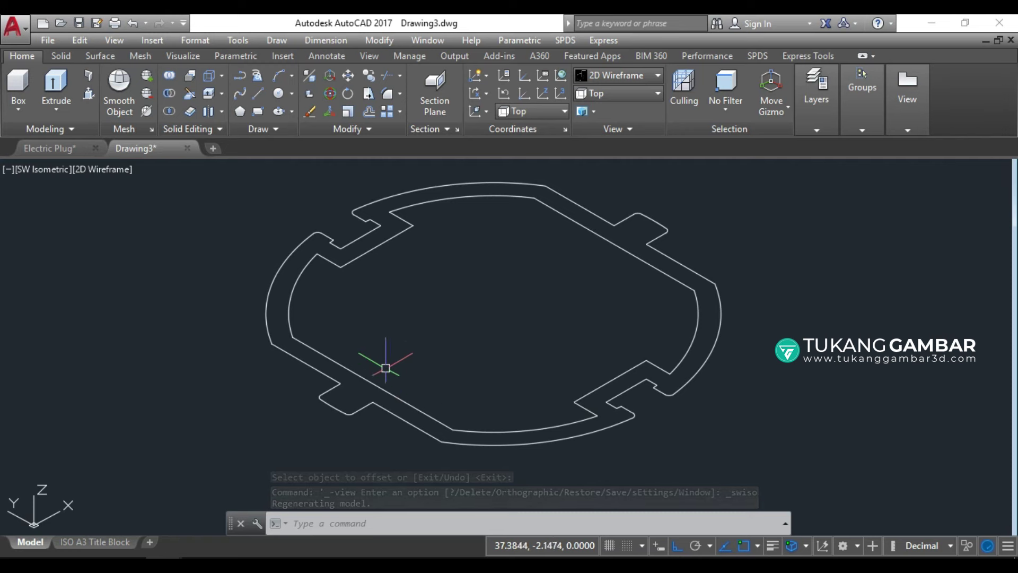
{"action": "left_click", "coordinate": [88, 99]}
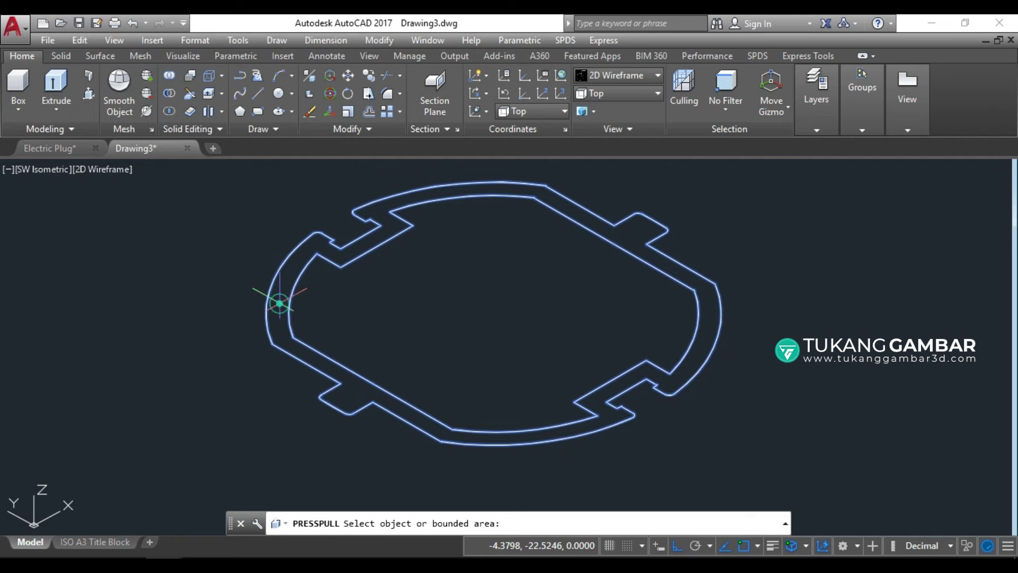
Step: Press-pull the ring 15 units high and shade it with the Conceptual visual style
{"action": "left_click", "coordinate": [279, 303]}
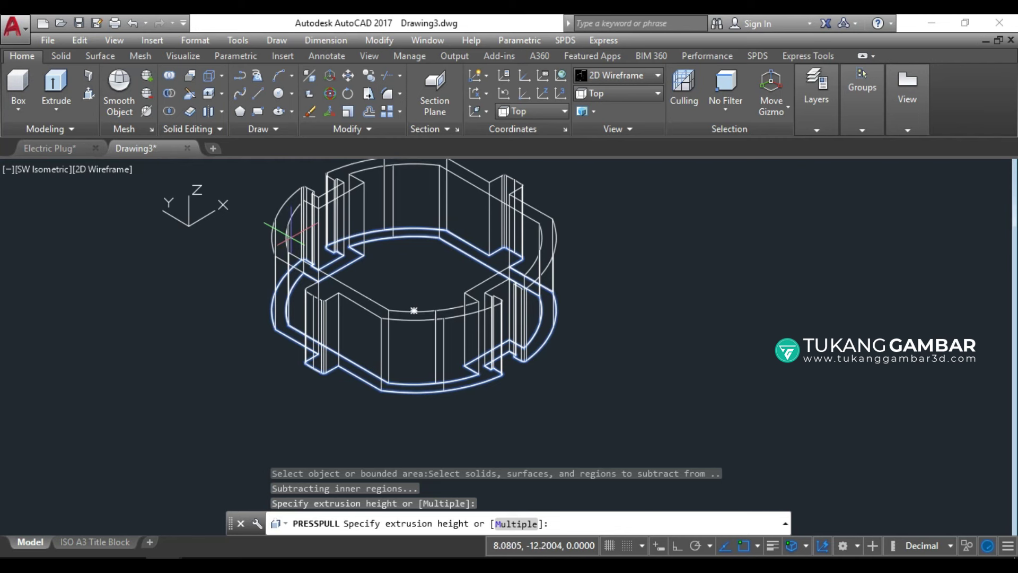
{"action": "type", "text": "15"}
{"action": "key", "text": "Return"}
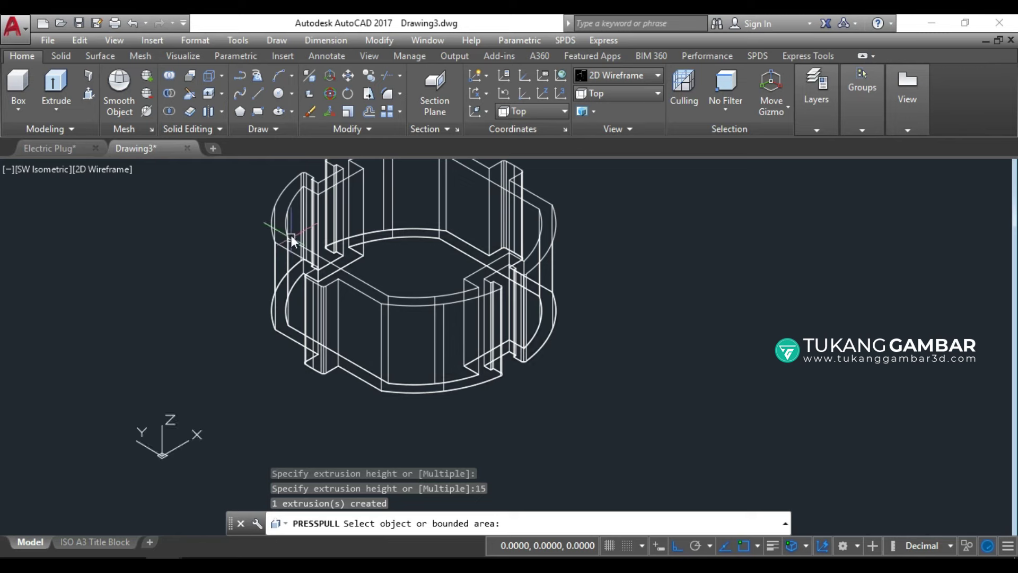
{"action": "left_click", "coordinate": [113, 170]}
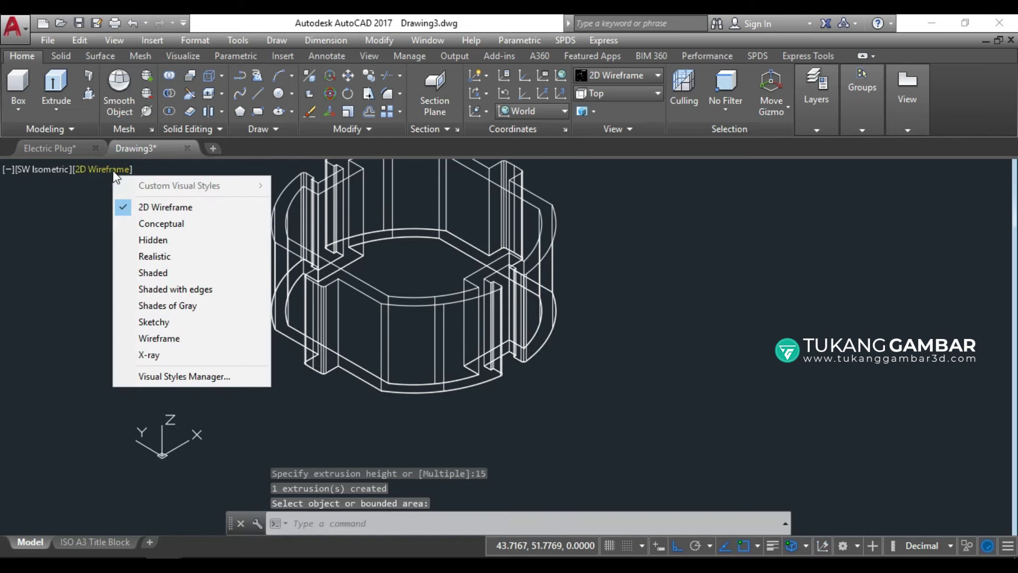
{"action": "left_click", "coordinate": [152, 221]}
{"action": "middle_click_drag", "start_coordinate": [419, 332], "coordinate": [475, 359]}
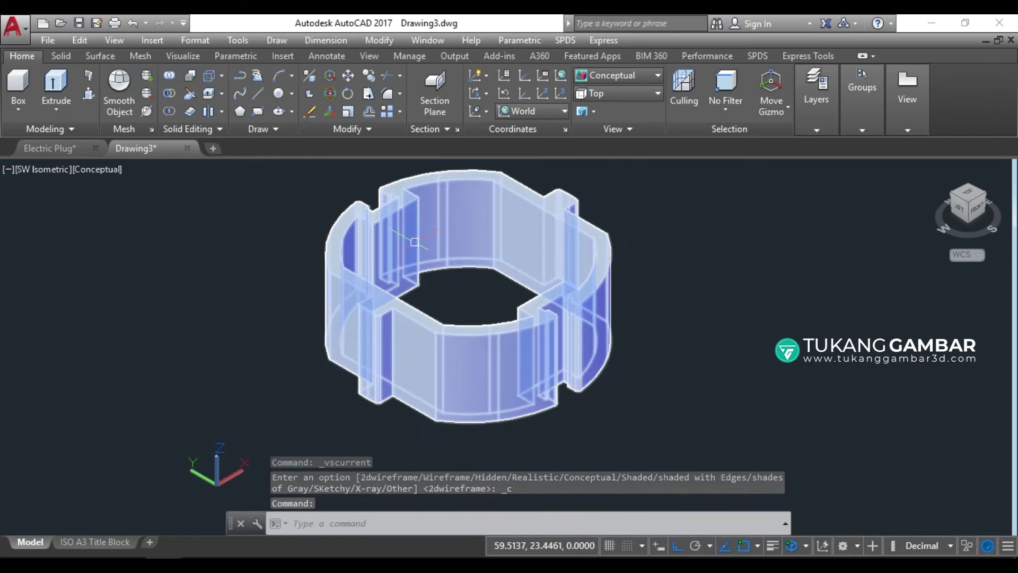
Step: Select the base profile outlines and orbit around the model to inspect it
{"action": "left_click", "coordinate": [266, 216]}
{"action": "left_click", "coordinate": [700, 438]}
{"action": "mouse_move", "coordinate": [679, 410]}
{"action": "middle_mouse_down", "text": "shift"}
{"action": "mouse_move", "coordinate": [656, 427]}
{"action": "mouse_move", "coordinate": [682, 402]}
{"action": "mouse_move", "coordinate": [661, 399]}
{"action": "mouse_move", "coordinate": [670, 398]}
{"action": "middle_mouse_up", "text": "shift"}
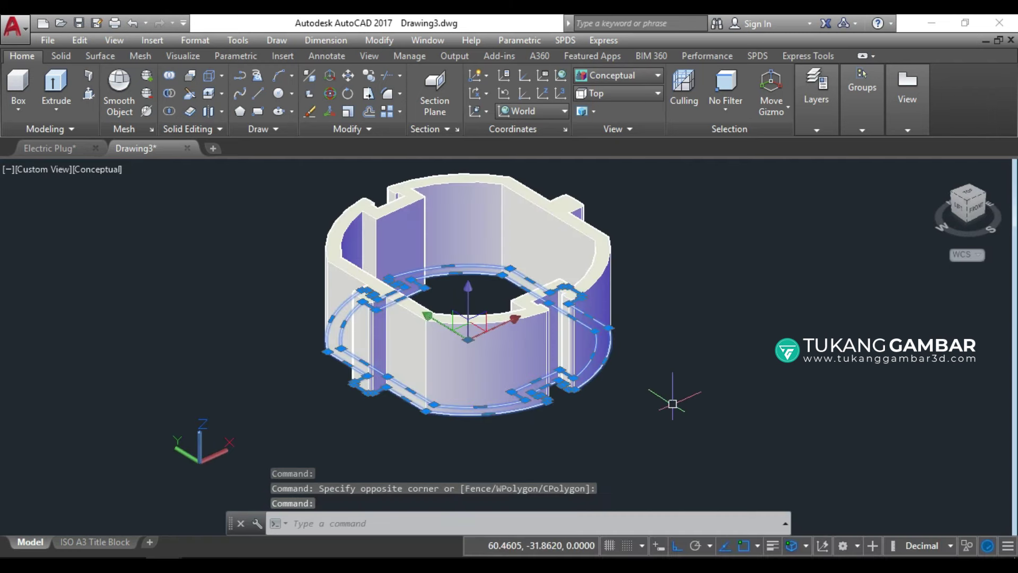
{"action": "key", "text": "Escape"}
{"action": "middle_click_drag", "start_coordinate": [470, 300], "coordinate": [506, 329]}
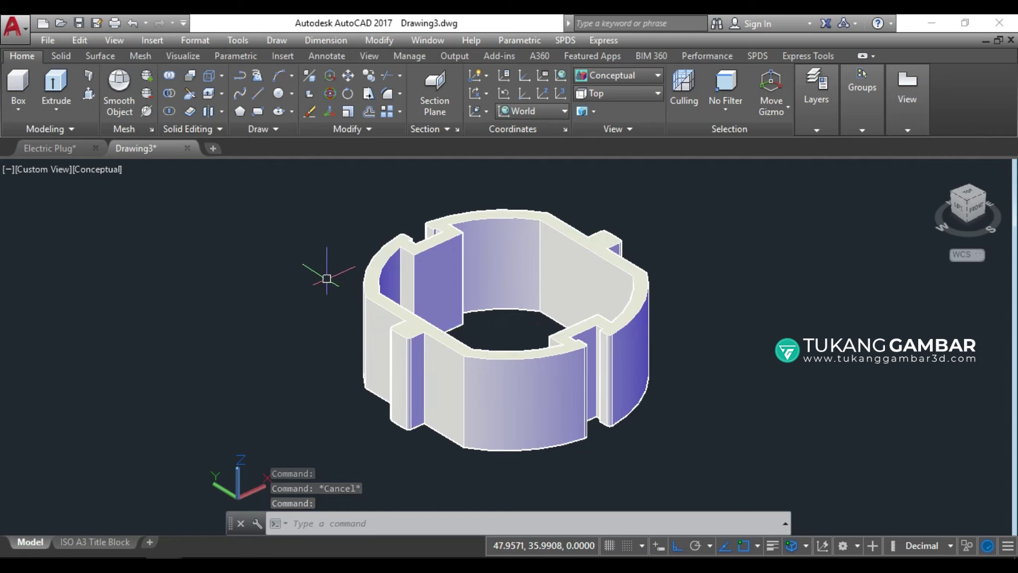
{"action": "left_click", "coordinate": [353, 283]}
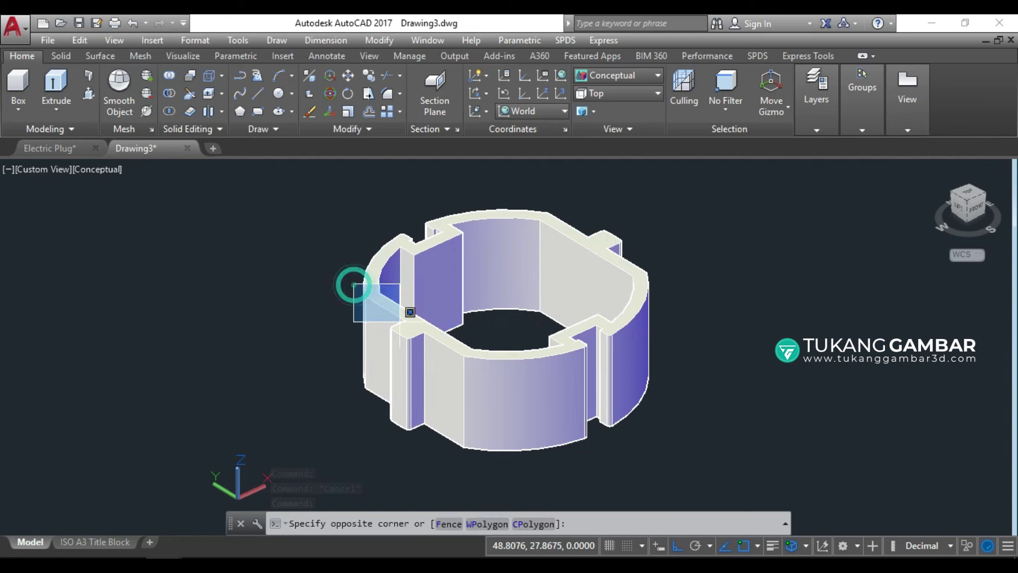
{"action": "left_click", "coordinate": [670, 450]}
{"action": "middle_click_drag", "start_coordinate": [698, 465], "coordinate": [698, 465], "text": "shift"}
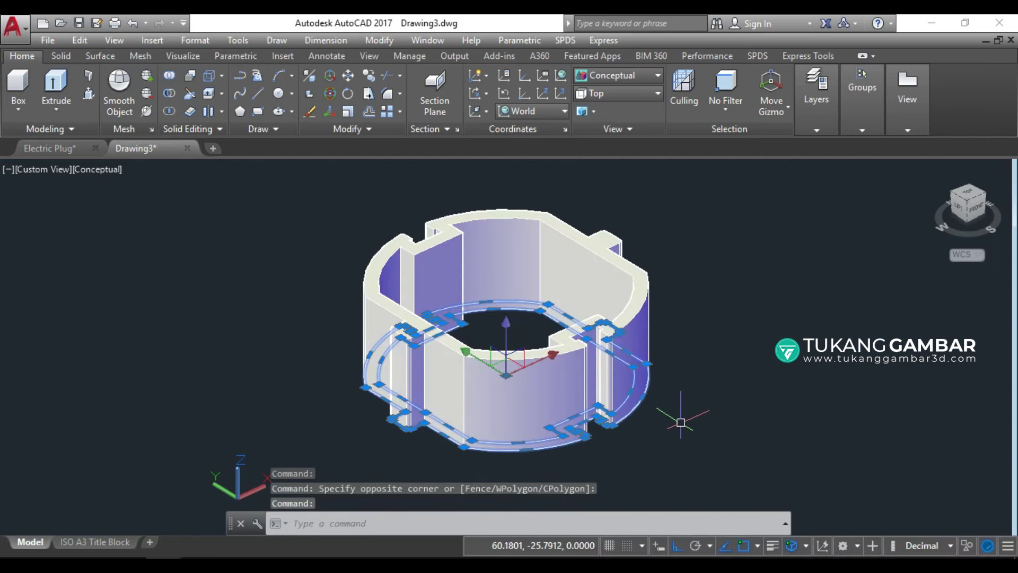
{"action": "key", "text": "Escape"}
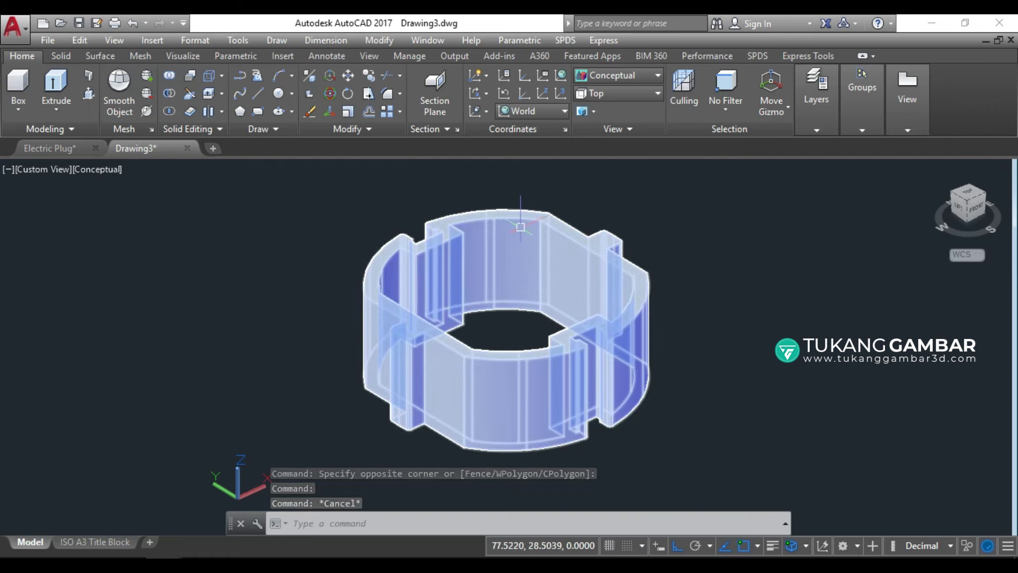
Step: Isolate the hollow wall solid and set the UCS from World to Top
{"action": "left_click", "coordinate": [521, 228]}
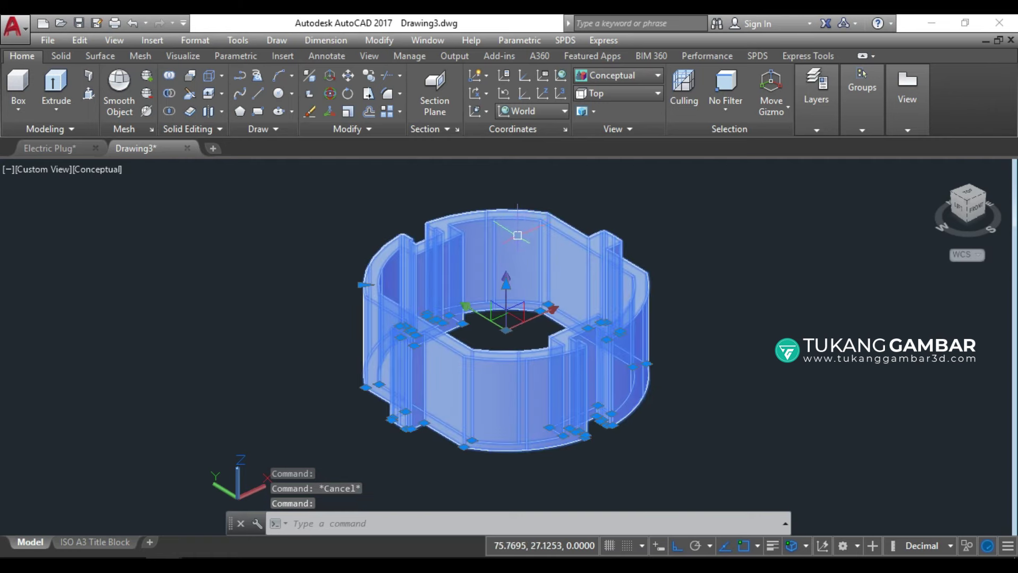
{"action": "right_click", "coordinate": [684, 209]}
{"action": "mouse_move", "coordinate": [763, 262]}
{"action": "left_click", "coordinate": [881, 263]}
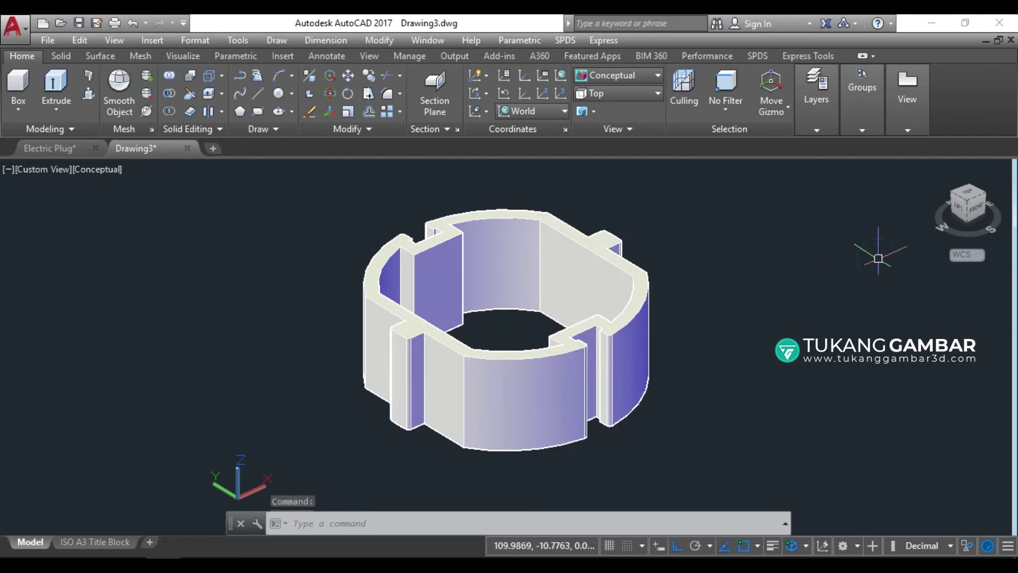
{"action": "left_click", "coordinate": [288, 259]}
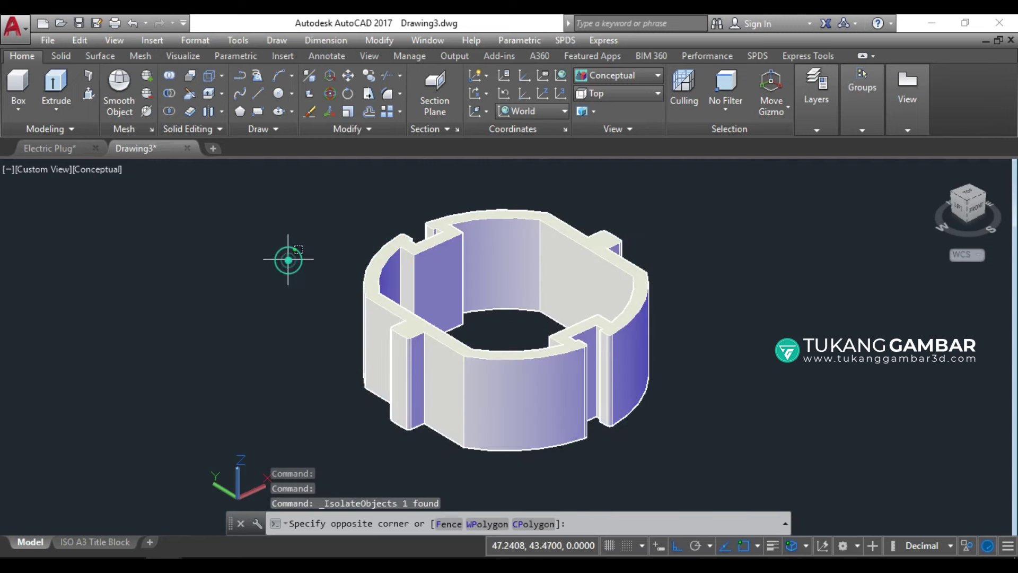
{"action": "left_click", "coordinate": [778, 475]}
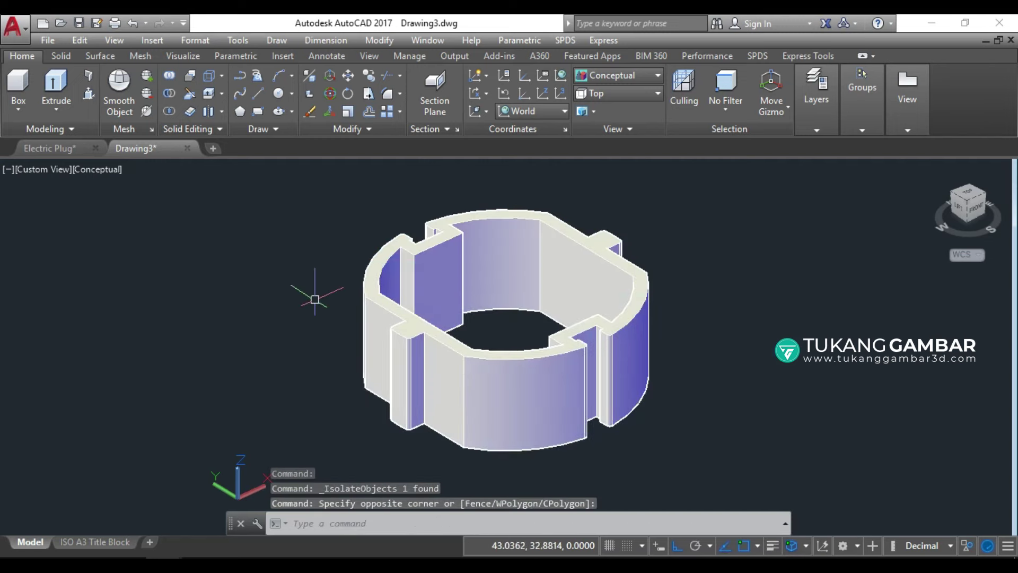
{"action": "left_click", "coordinate": [304, 255]}
{"action": "left_click", "coordinate": [712, 465]}
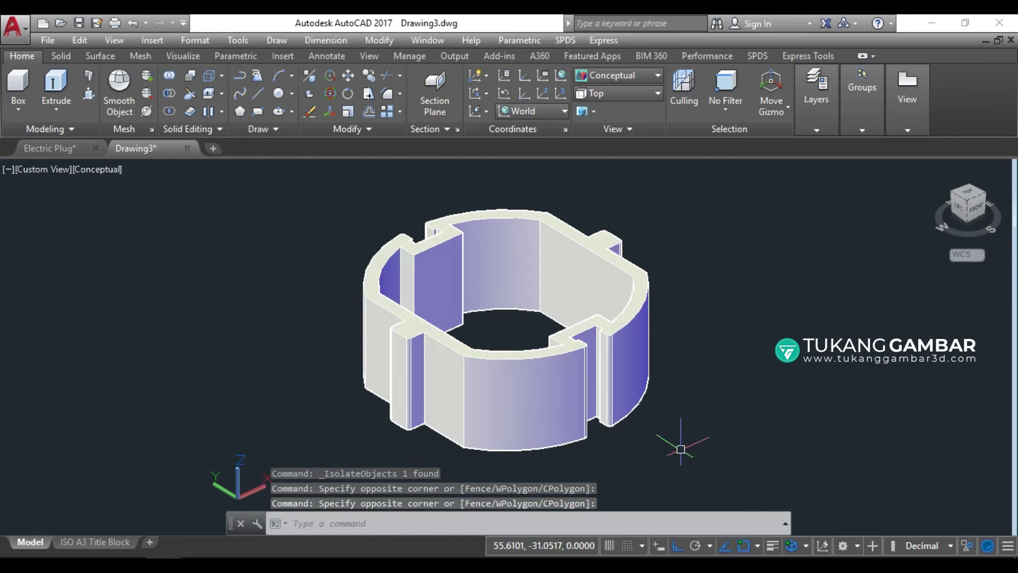
{"action": "left_click", "coordinate": [589, 273]}
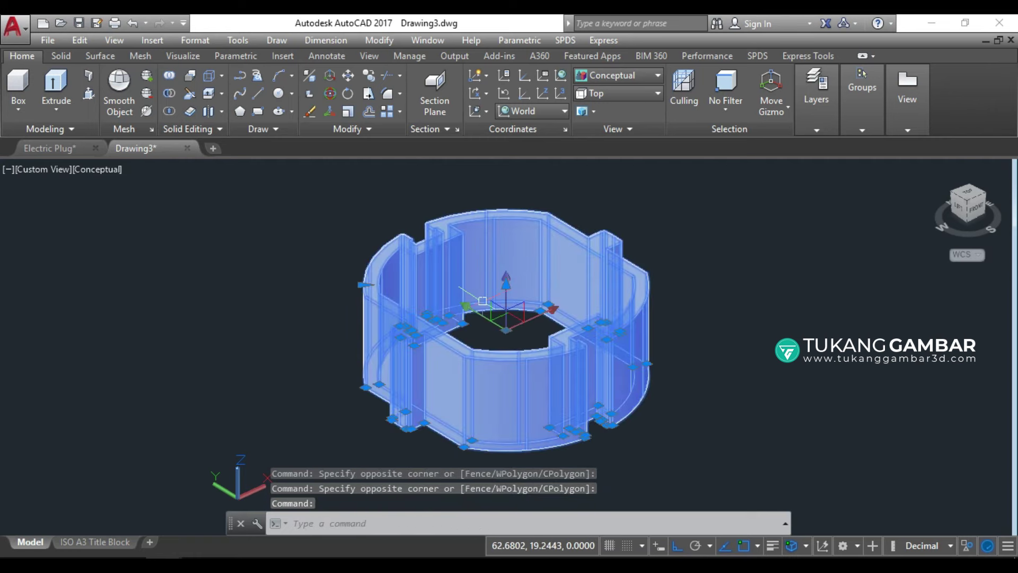
{"action": "key", "text": "Escape"}
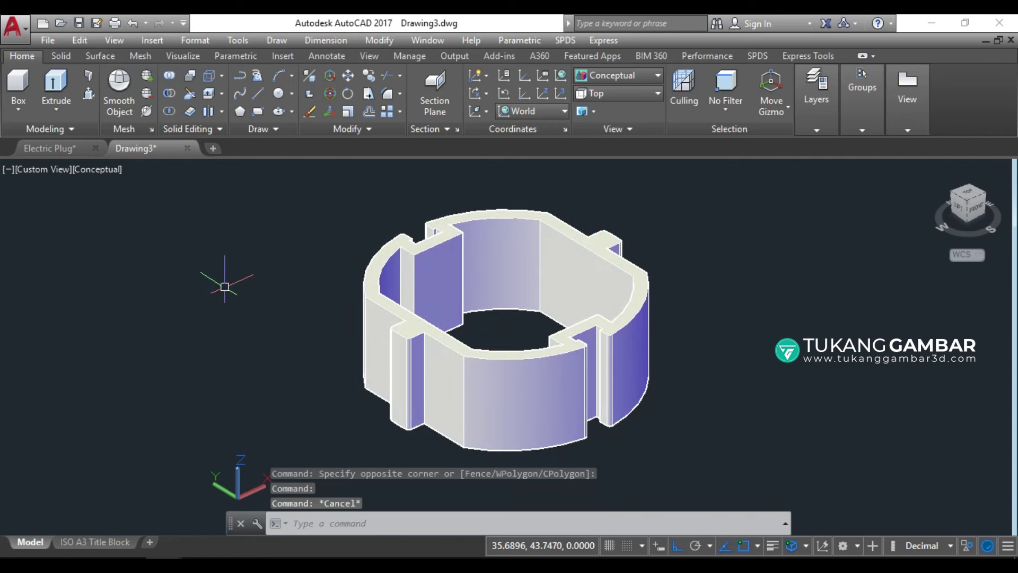
{"action": "left_click", "coordinate": [535, 113]}
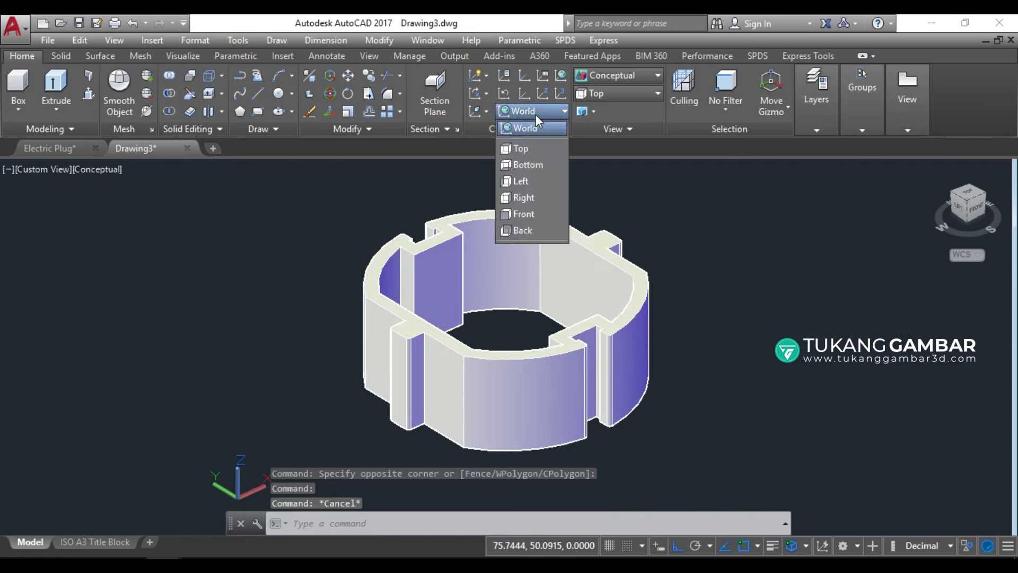
{"action": "left_click", "coordinate": [534, 145]}
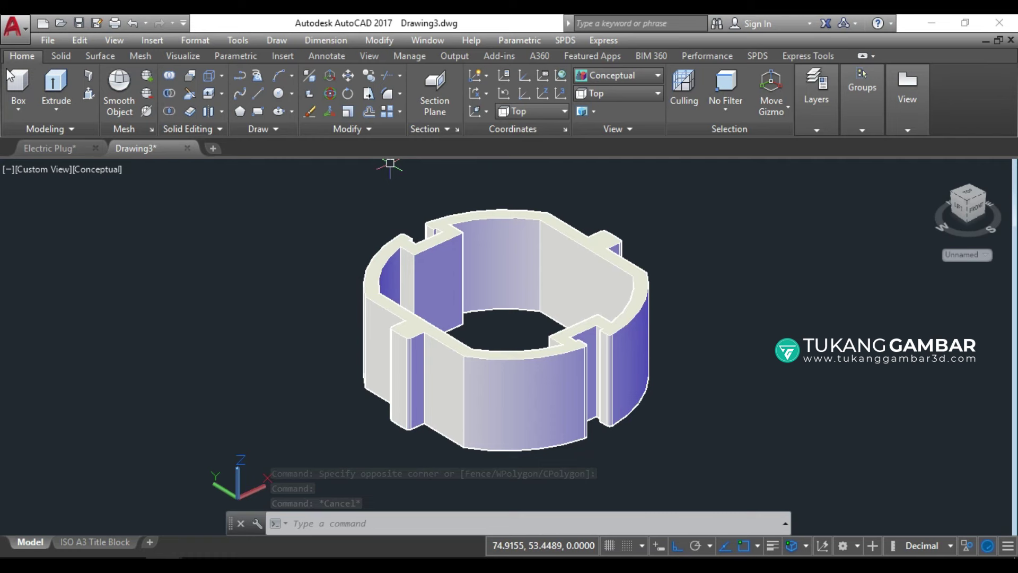
Step: Draw a 25-unit-tall cylinder centred on the ring, radius reaching the outer wall
{"action": "left_click", "coordinate": [12, 111]}
{"action": "left_click", "coordinate": [31, 165]}
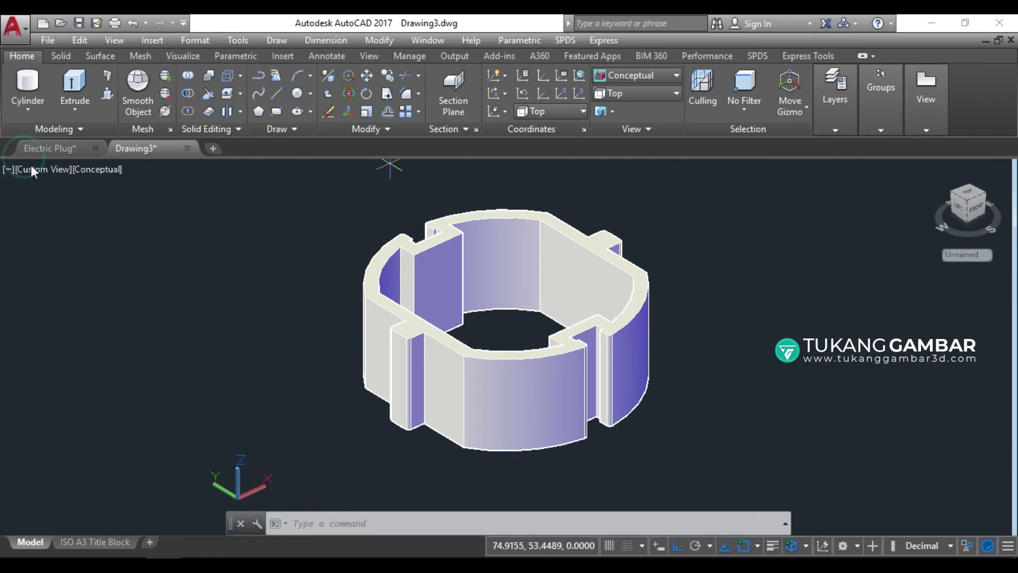
{"action": "middle_click_drag", "start_coordinate": [318, 236], "coordinate": [298, 254]}
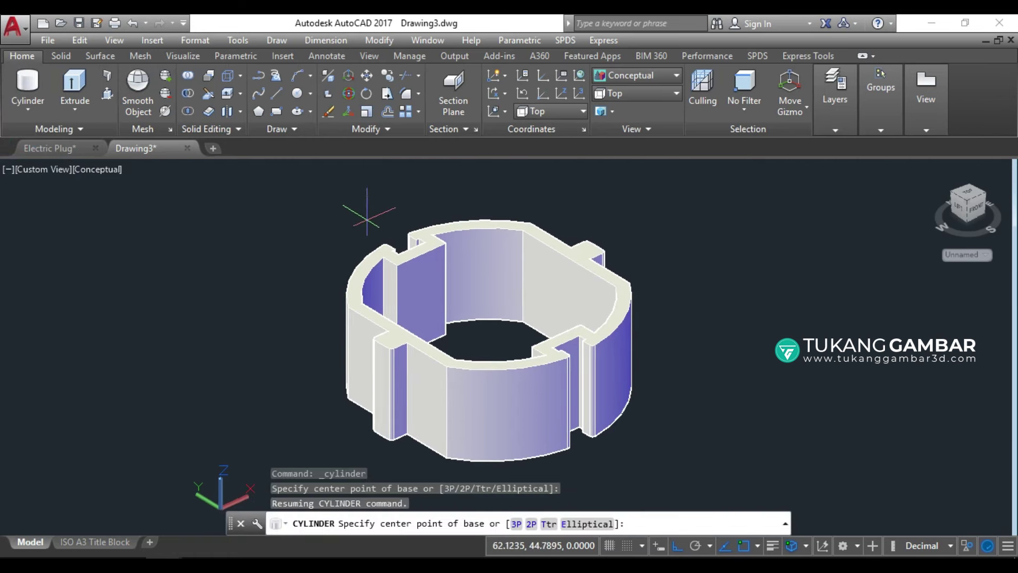
{"action": "left_click", "coordinate": [489, 294]}
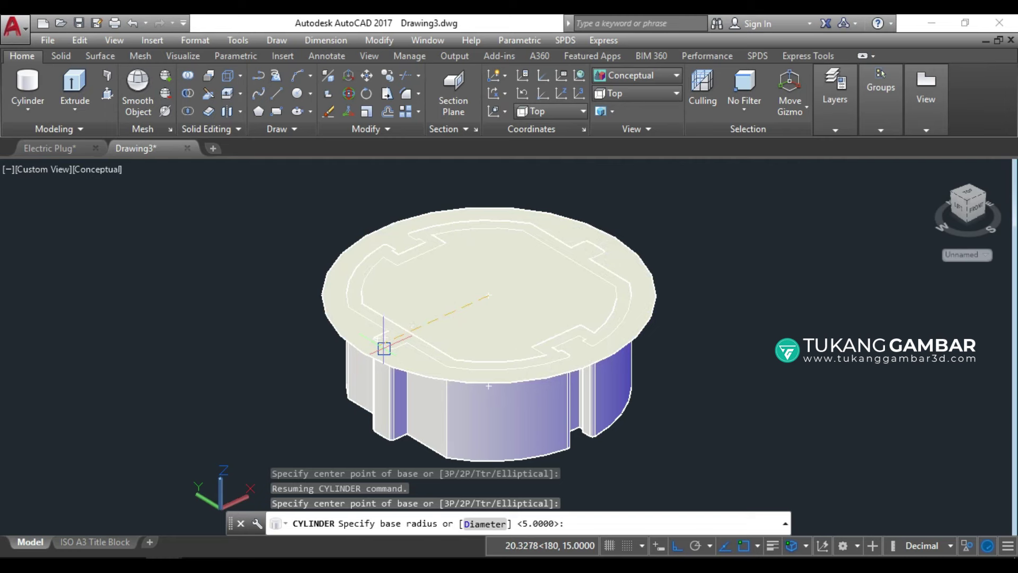
{"action": "scroll", "coordinate": [393, 360], "scroll_direction": "up", "scroll_amount": 2}
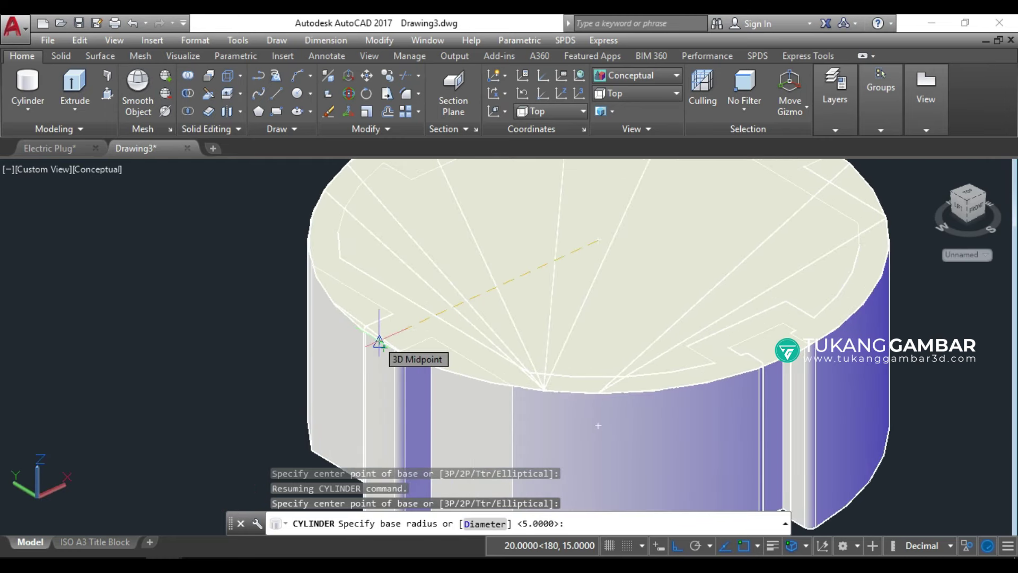
{"action": "left_click", "coordinate": [379, 342]}
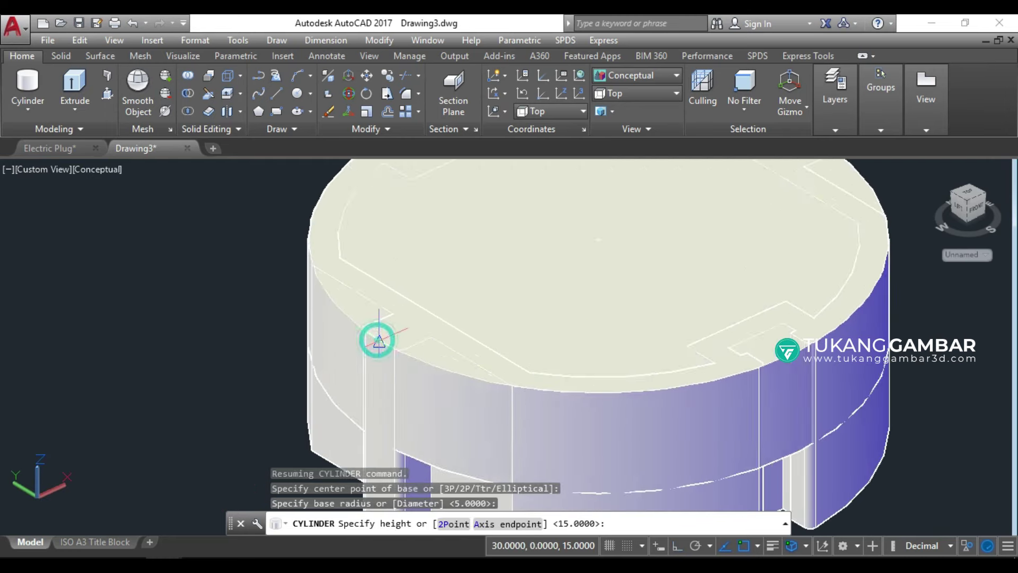
{"action": "scroll", "coordinate": [375, 336], "scroll_direction": "down", "scroll_amount": 3}
{"action": "scroll", "coordinate": [390, 356], "scroll_direction": "down", "scroll_amount": 3}
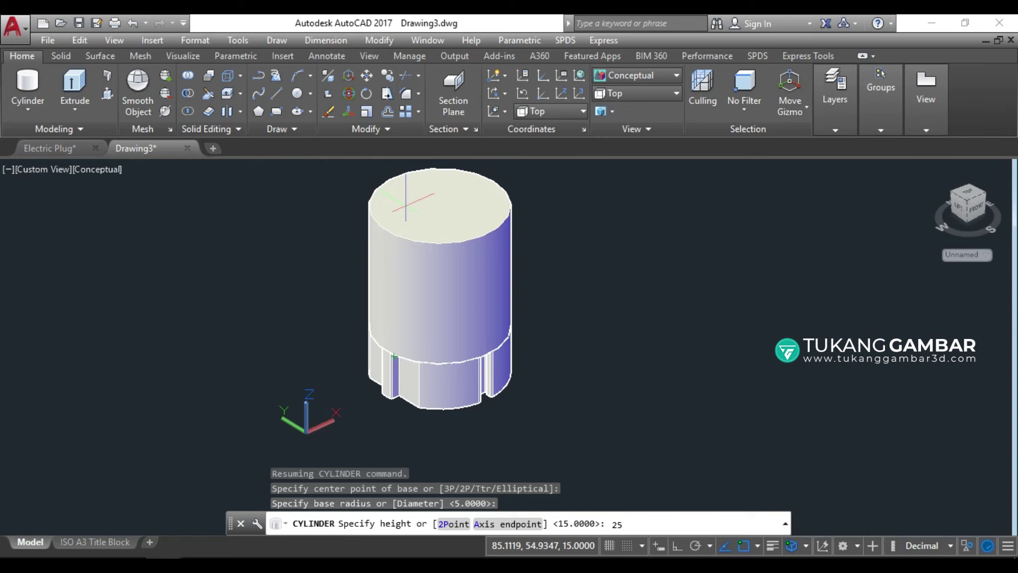
{"action": "key", "text": "Return"}
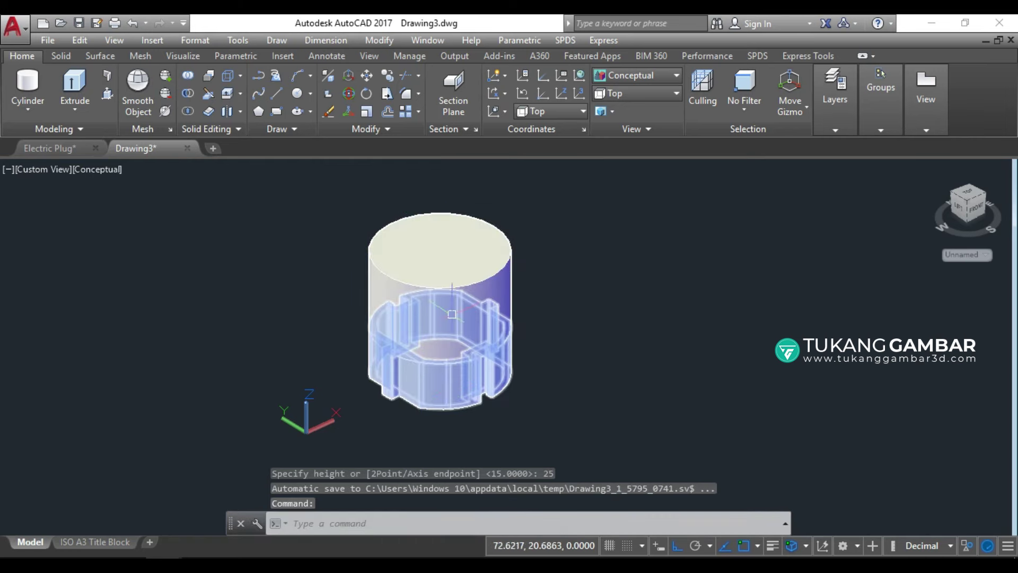
Step: Union the cylinder and the notched ring into one solid
{"action": "left_click", "coordinate": [189, 75]}
{"action": "left_click", "coordinate": [650, 231]}
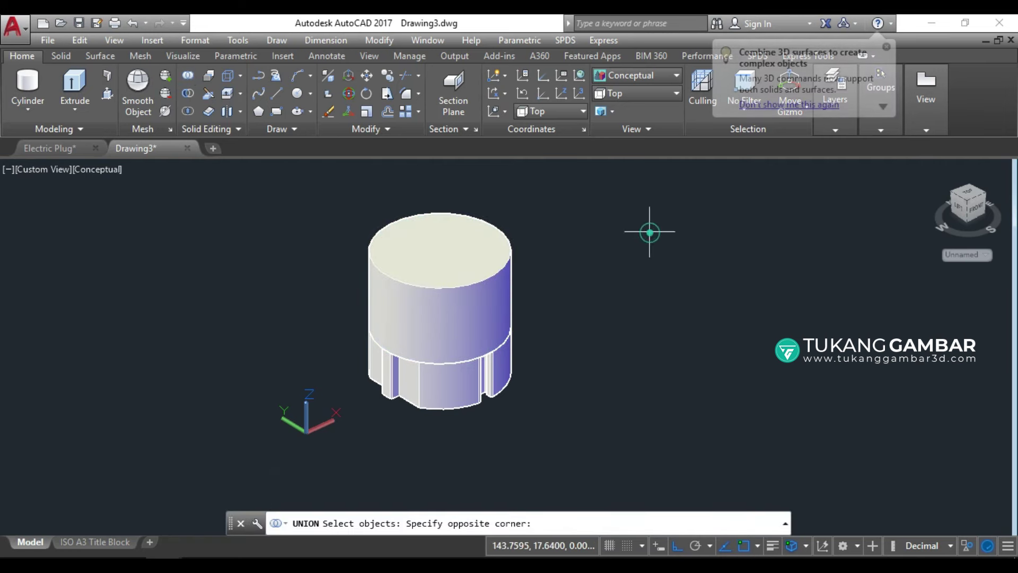
{"action": "left_click", "coordinate": [326, 428]}
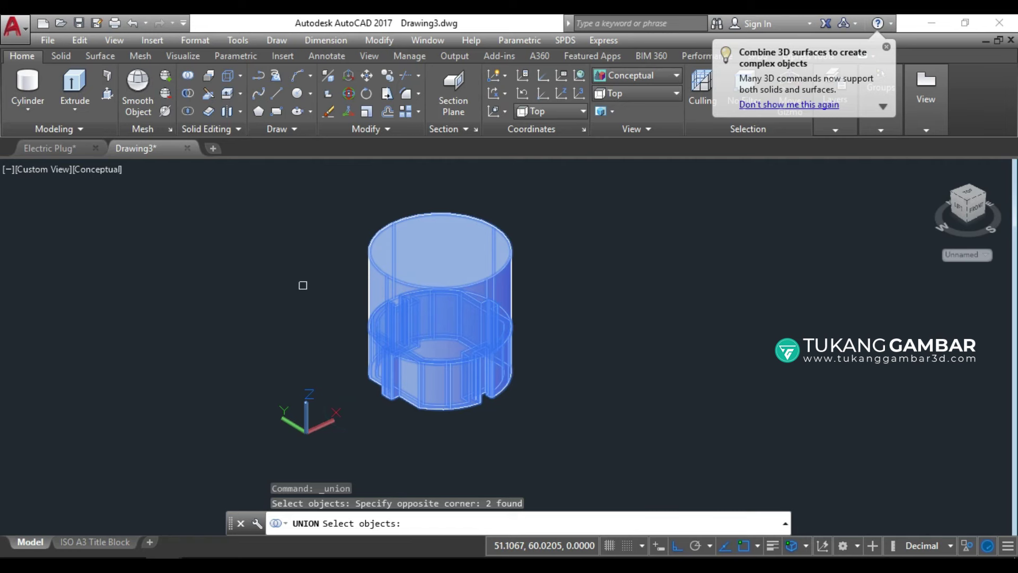
{"action": "key", "text": "Return"}
{"action": "left_click", "coordinate": [427, 342]}
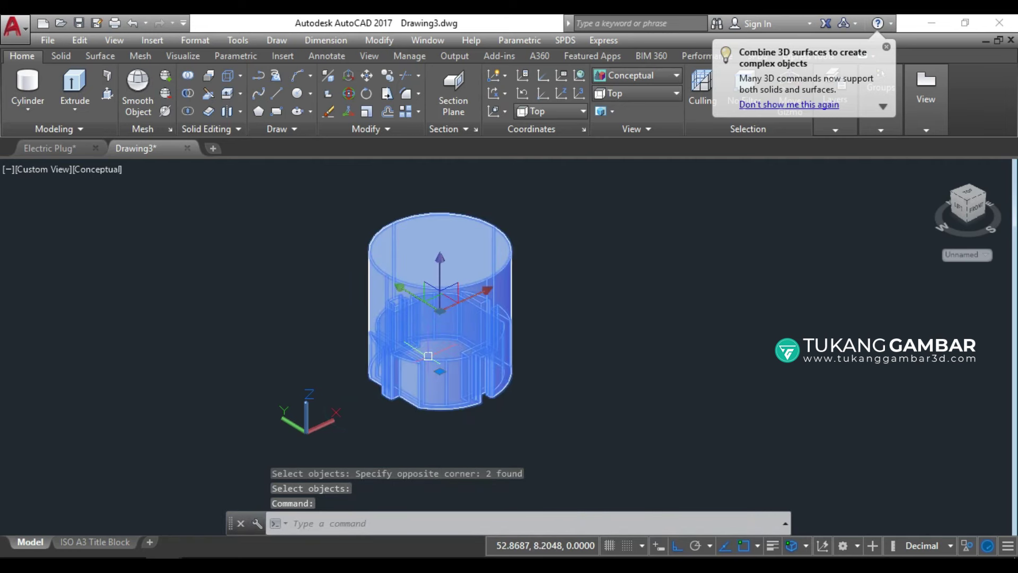
{"action": "key", "text": "Escape"}
{"action": "scroll", "coordinate": [426, 345], "scroll_direction": "up", "scroll_amount": 2}
{"action": "middle_click_drag", "start_coordinate": [589, 329], "coordinate": [625, 359]}
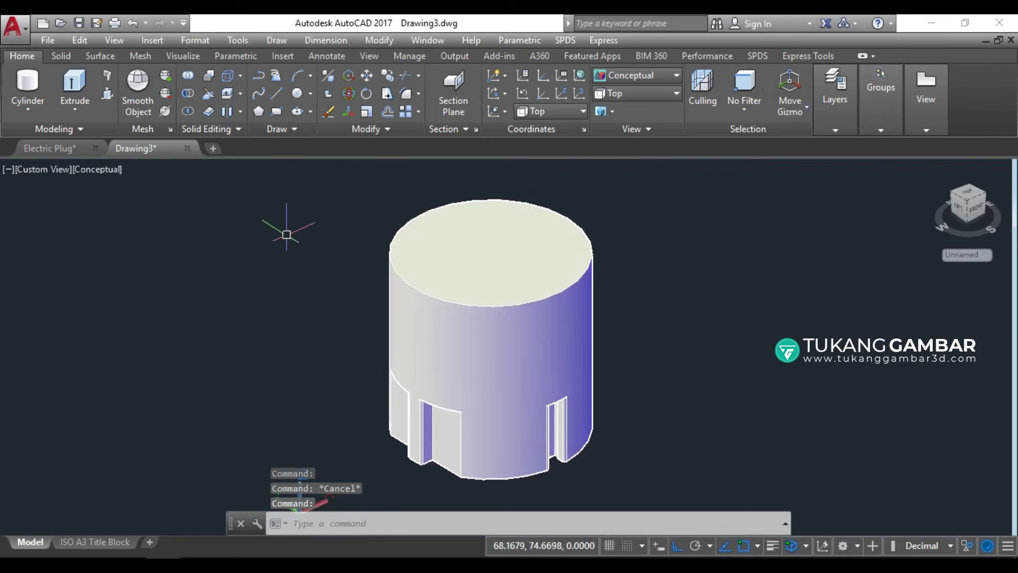
{"action": "left_click", "coordinate": [60, 56]}
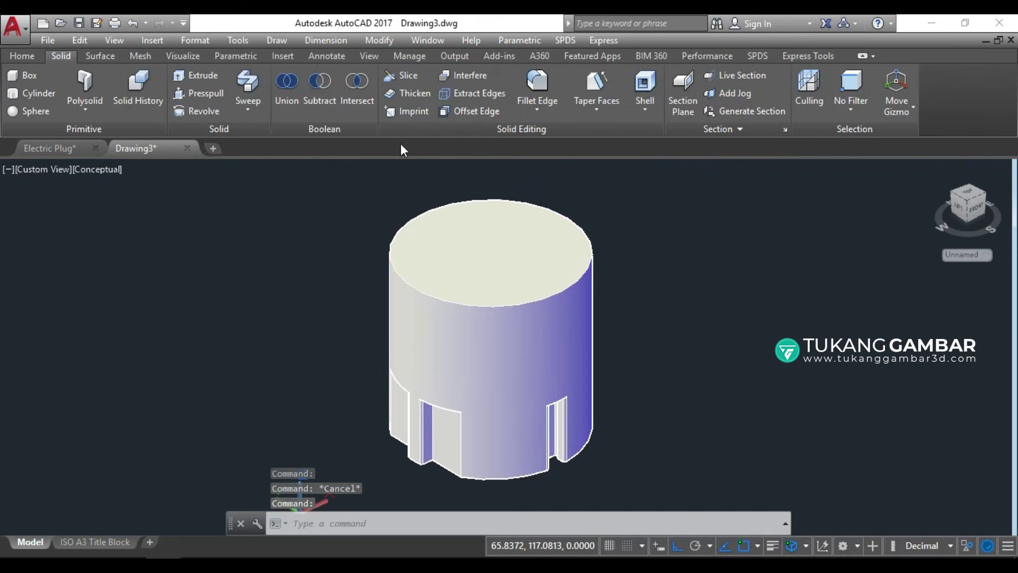
Step: Fillet the cylinder's top circular edge with radius 12
{"action": "left_click", "coordinate": [532, 88]}
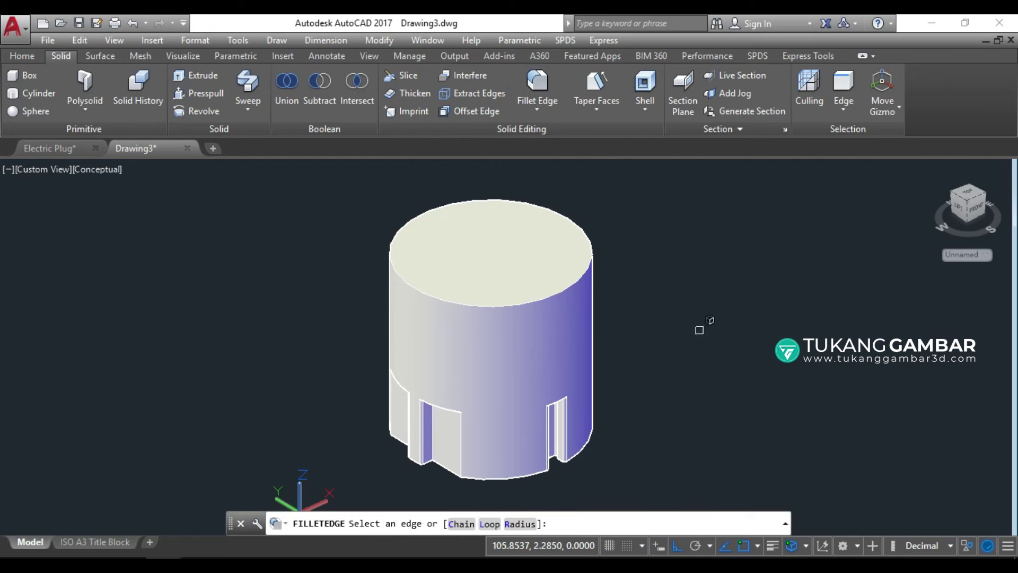
{"action": "left_click", "coordinate": [518, 524]}
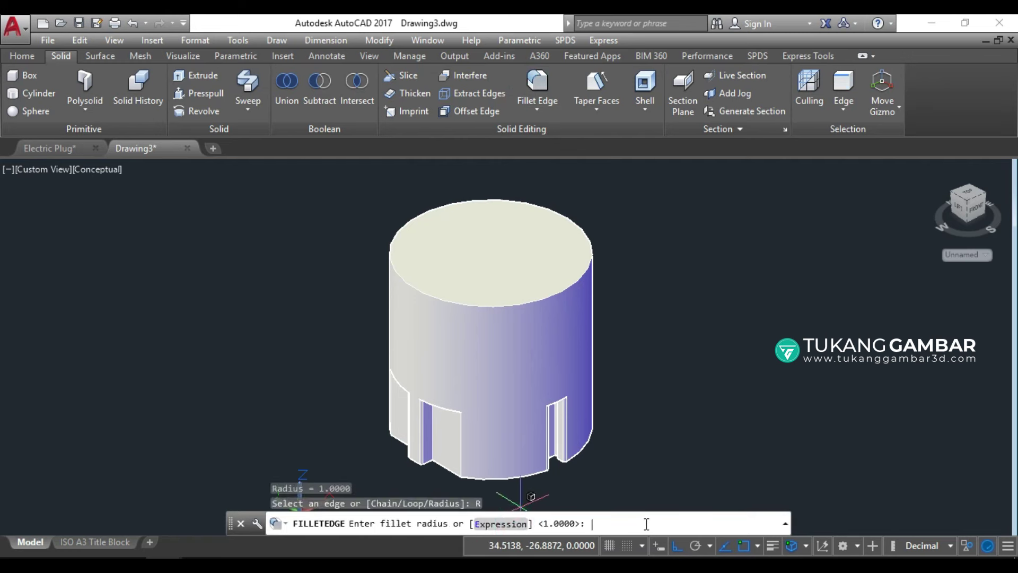
{"action": "type", "text": "12"}
{"action": "key", "text": "Return"}
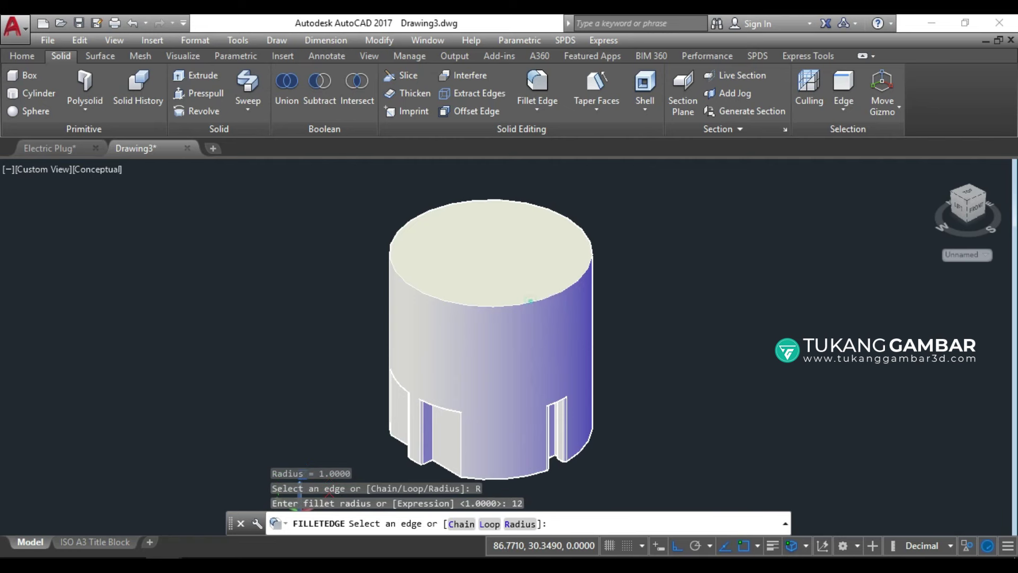
{"action": "left_click", "coordinate": [530, 300]}
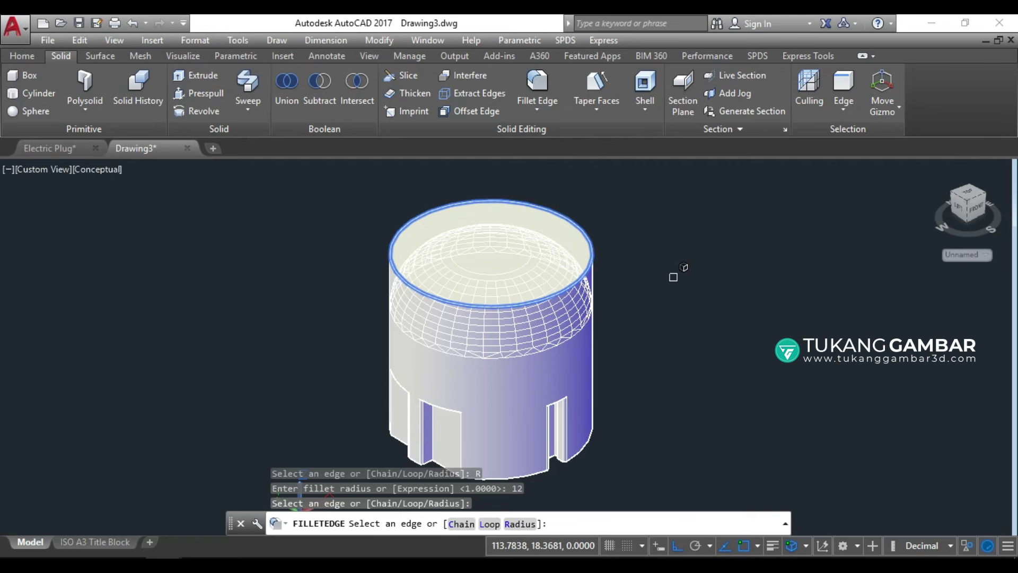
{"action": "key", "text": "Return"}
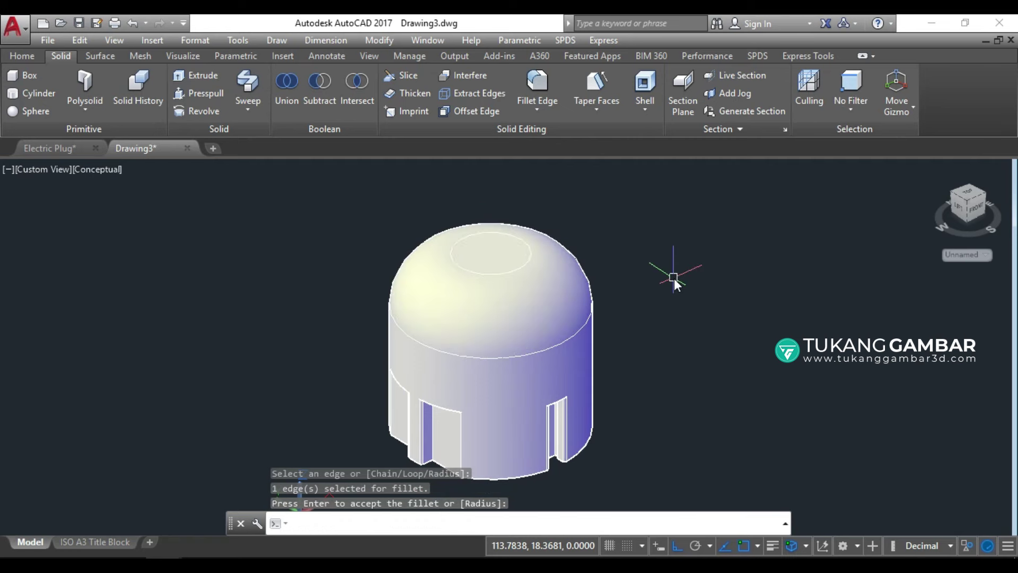
{"action": "key", "text": "Return"}
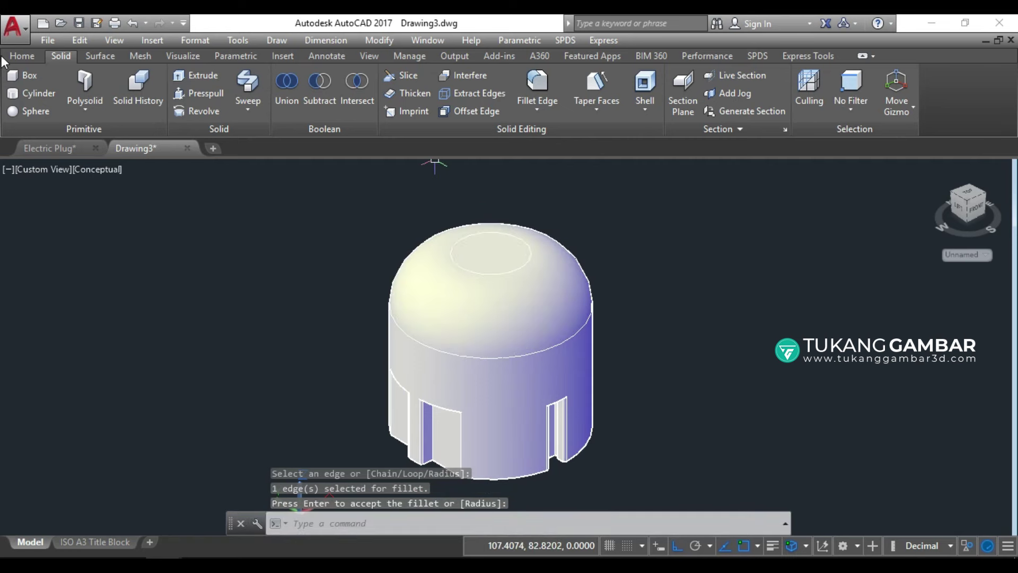
{"action": "left_click", "coordinate": [16, 57]}
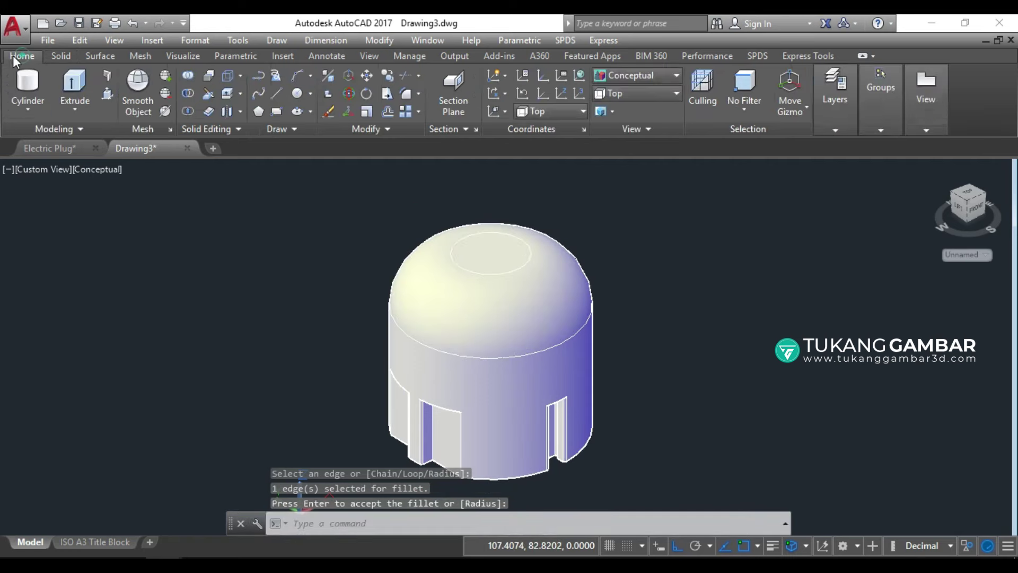
Step: Switch the UCS to the Front preset and reframe the model in view
{"action": "left_click", "coordinate": [560, 116]}
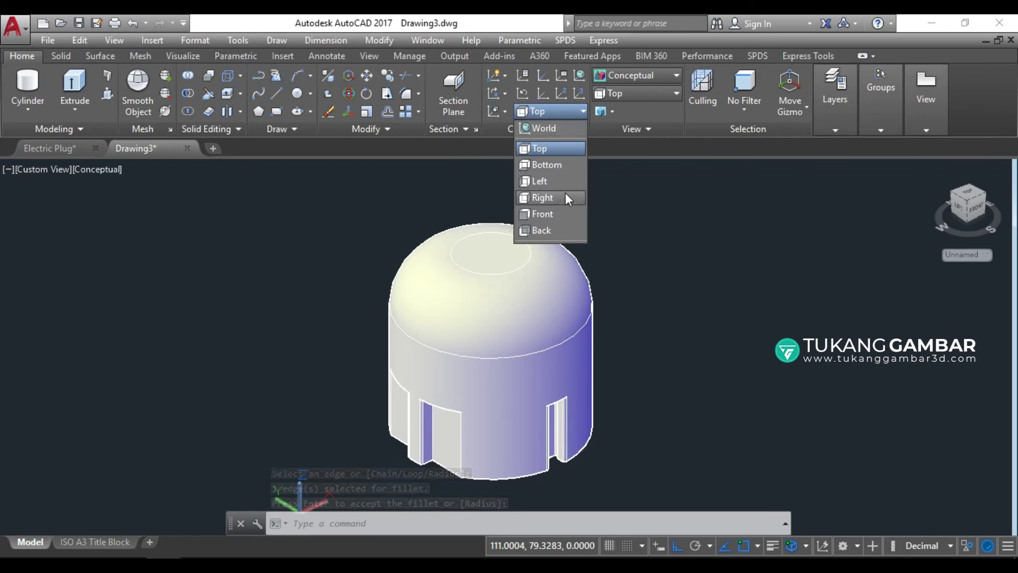
{"action": "left_click", "coordinate": [567, 212]}
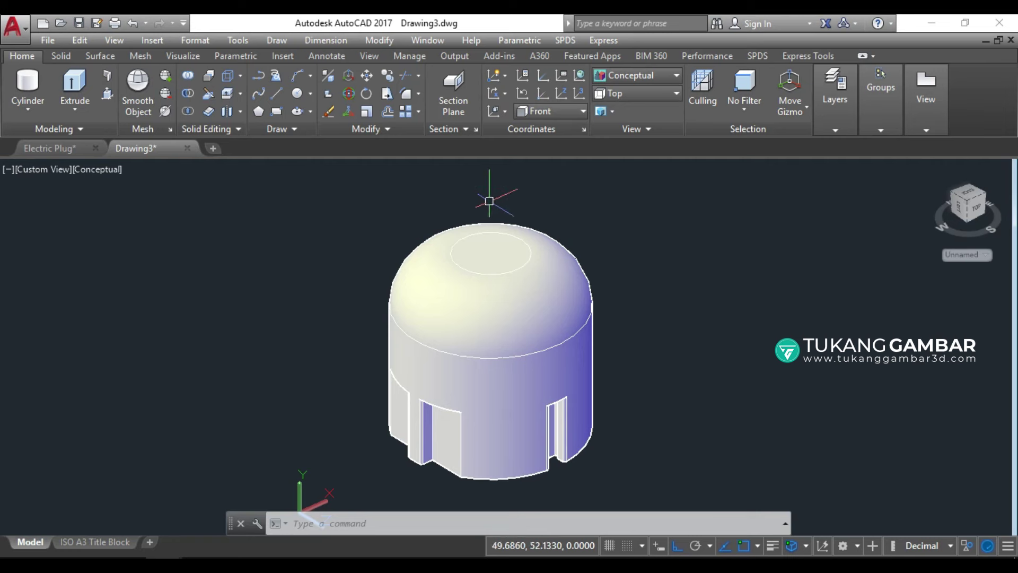
{"action": "scroll", "coordinate": [488, 200], "scroll_direction": "down", "scroll_amount": 3}
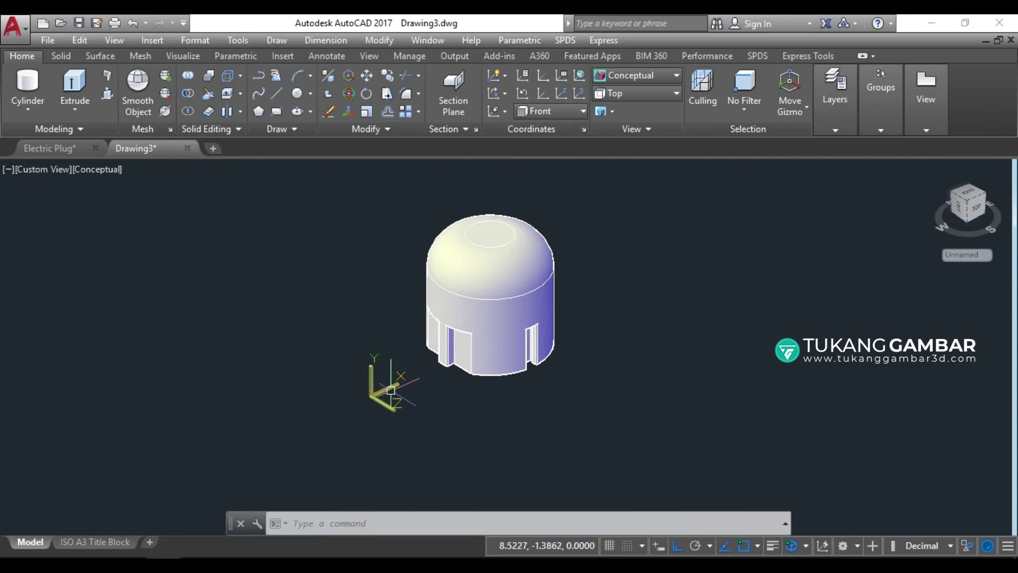
{"action": "mouse_move", "coordinate": [431, 420]}
{"action": "middle_mouse_down", "text": "shift"}
{"action": "mouse_move", "coordinate": [368, 423]}
{"action": "mouse_move", "coordinate": [299, 400]}
{"action": "middle_mouse_up", "text": "shift"}
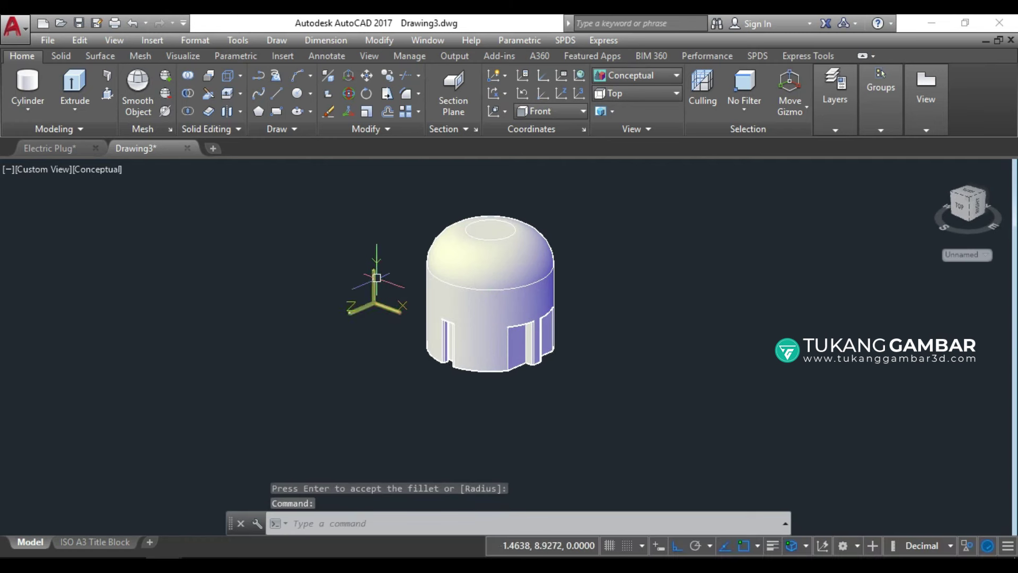
{"action": "scroll", "coordinate": [372, 298], "scroll_direction": "up", "scroll_amount": 1}
{"action": "scroll", "coordinate": [366, 307], "scroll_direction": "up", "scroll_amount": 2}
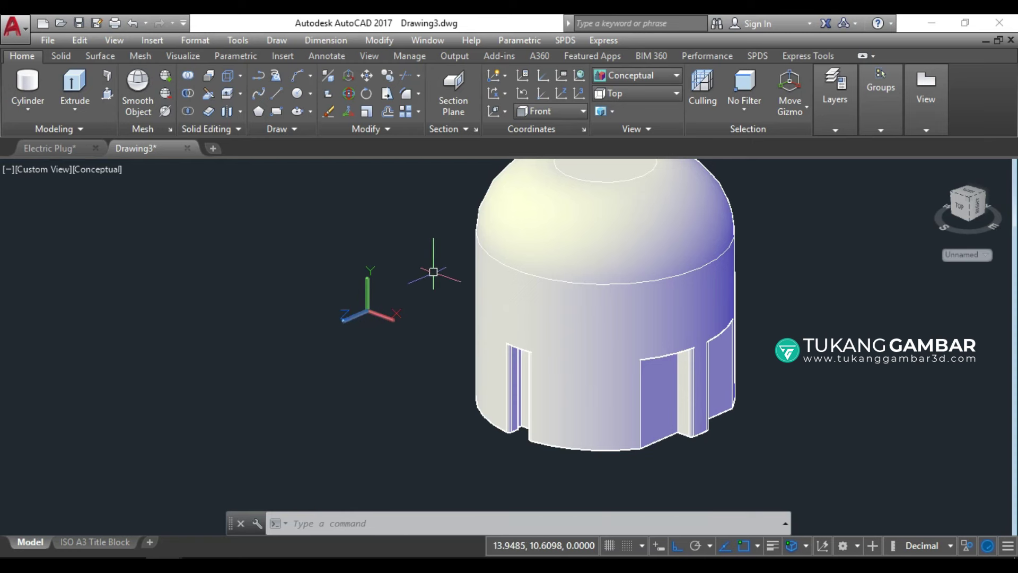
{"action": "middle_click_drag", "start_coordinate": [433, 271], "coordinate": [393, 309]}
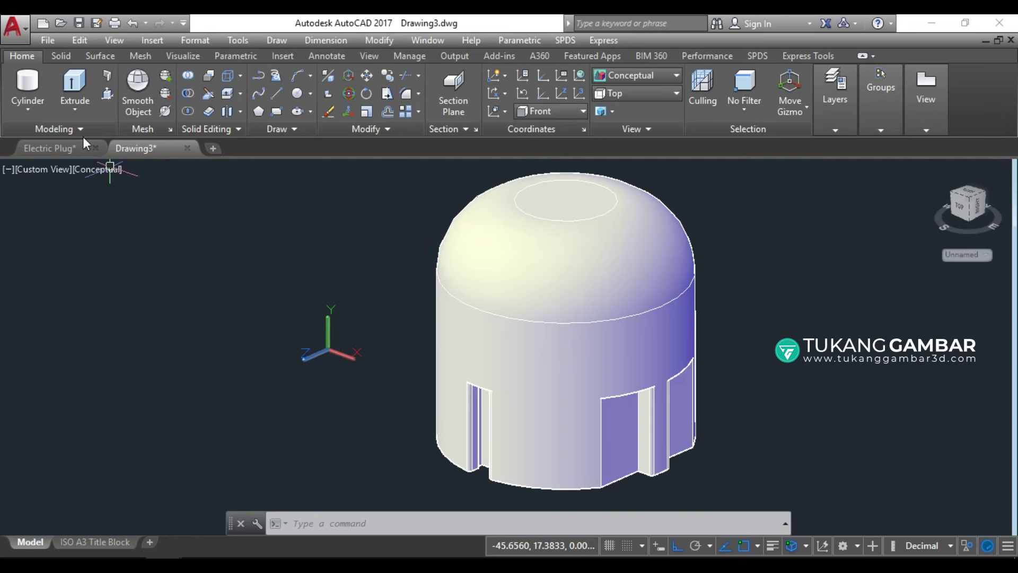
Step: Draw a horizontal cylinder on the dome's rim quadrant, diameter 22 and length 40
{"action": "left_click", "coordinate": [21, 82]}
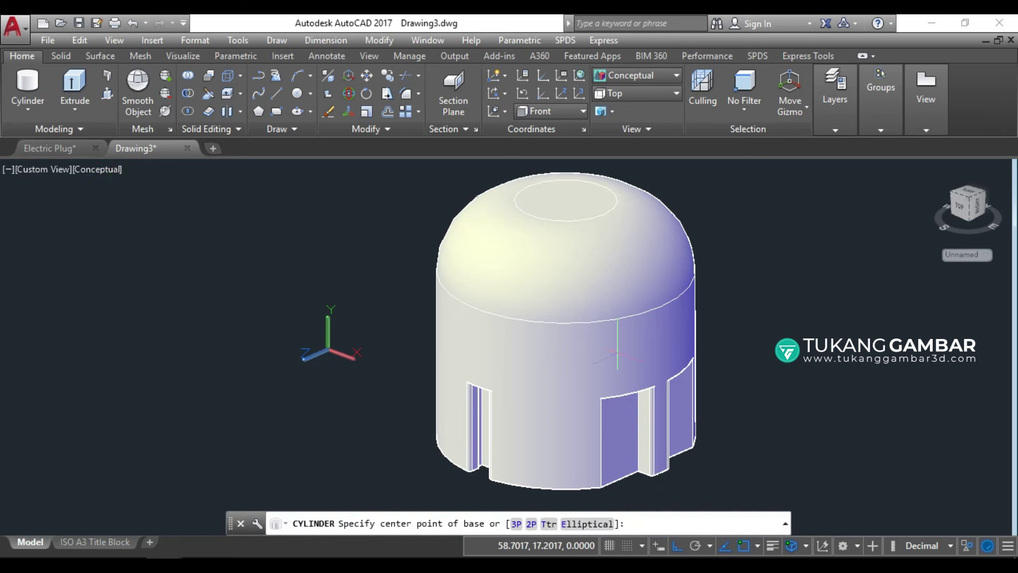
{"action": "scroll", "coordinate": [649, 322], "scroll_direction": "up", "scroll_amount": 2}
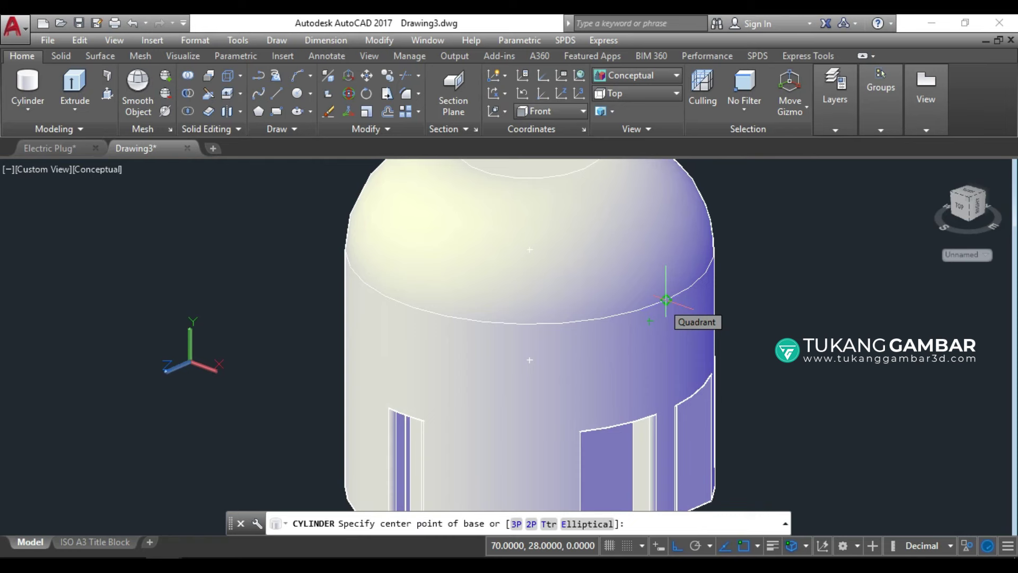
{"action": "left_click", "coordinate": [666, 300]}
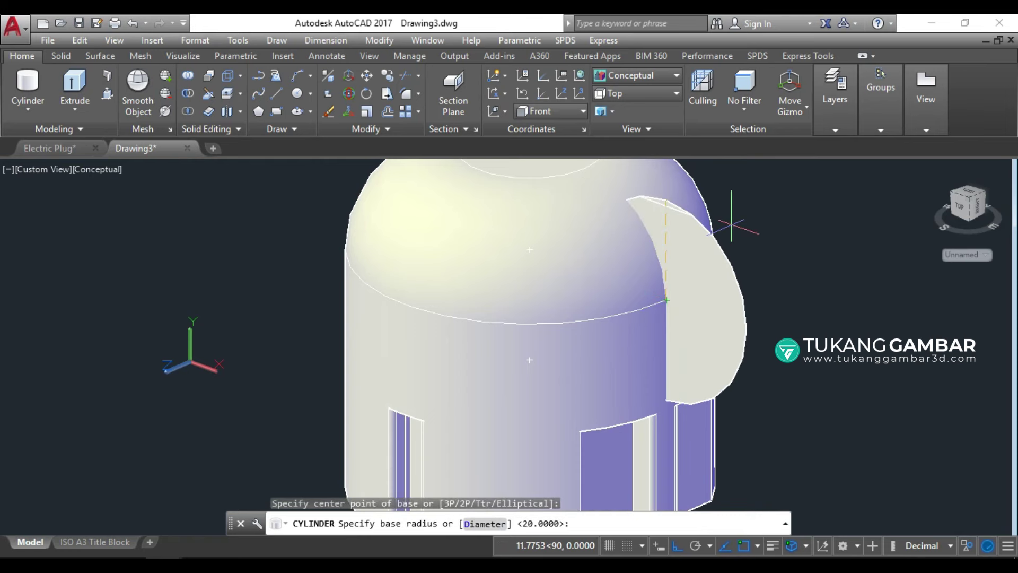
{"action": "type", "text": "D"}
{"action": "key", "text": "Return"}
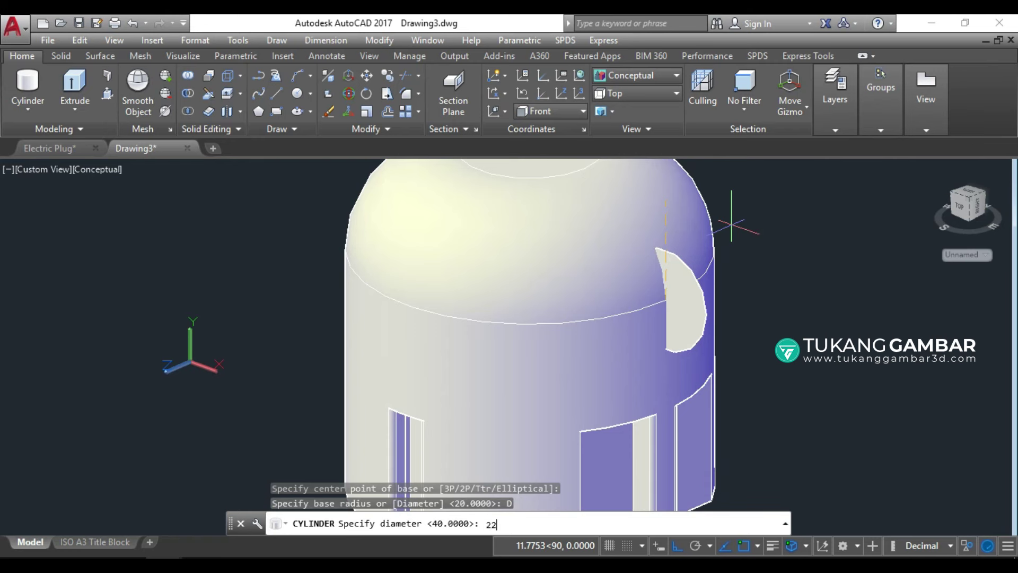
{"action": "key", "text": "Return"}
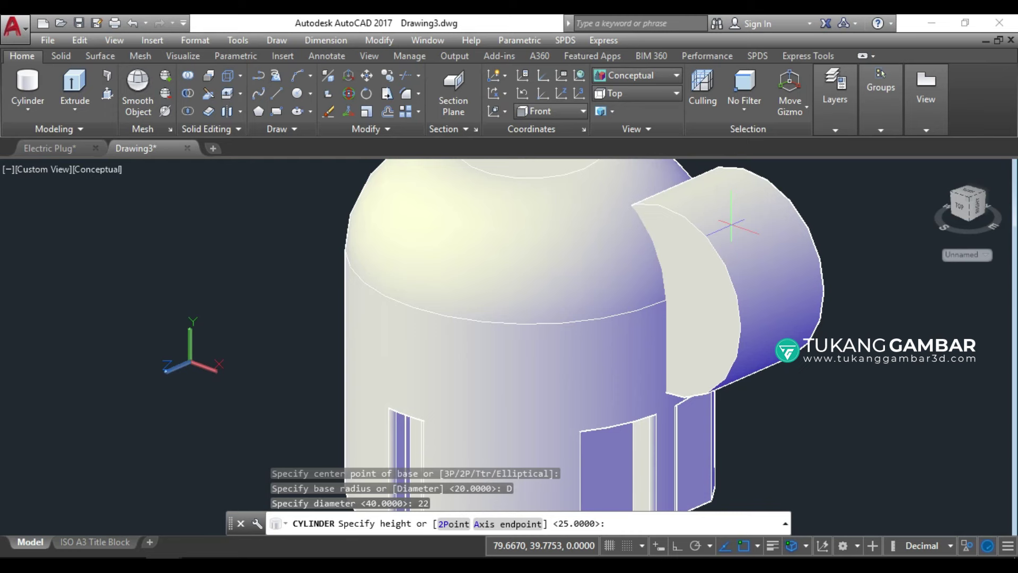
{"action": "type", "text": "40"}
{"action": "key", "text": "Return"}
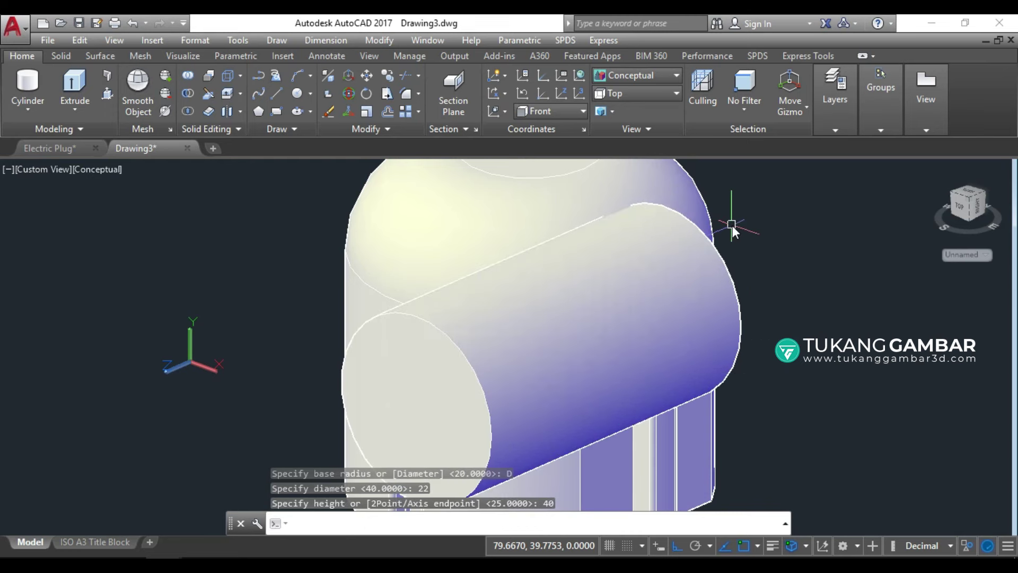
{"action": "scroll", "coordinate": [456, 312], "scroll_direction": "down", "scroll_amount": 1}
{"action": "scroll", "coordinate": [509, 299], "scroll_direction": "down", "scroll_amount": 1}
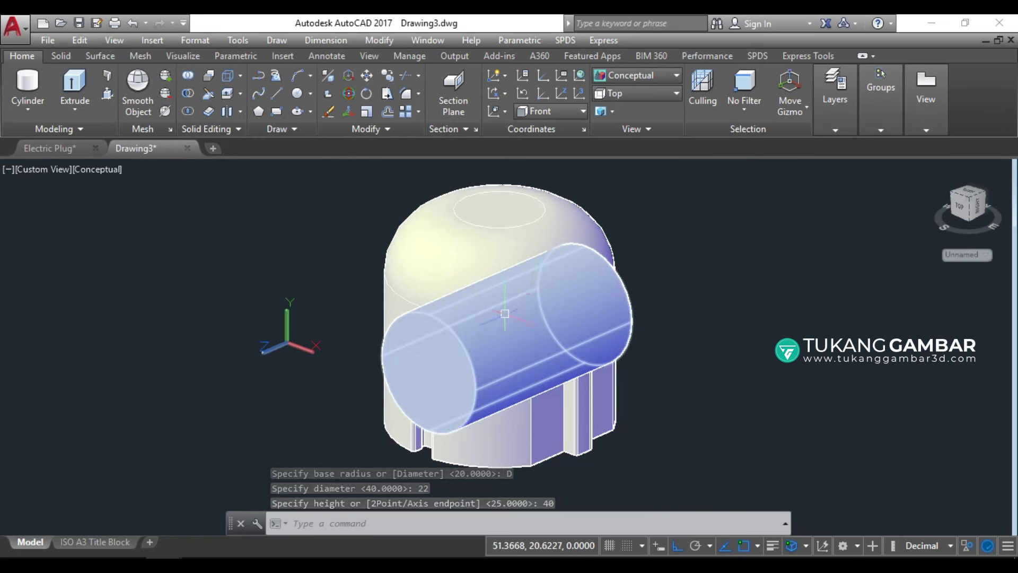
{"action": "left_click", "coordinate": [482, 301]}
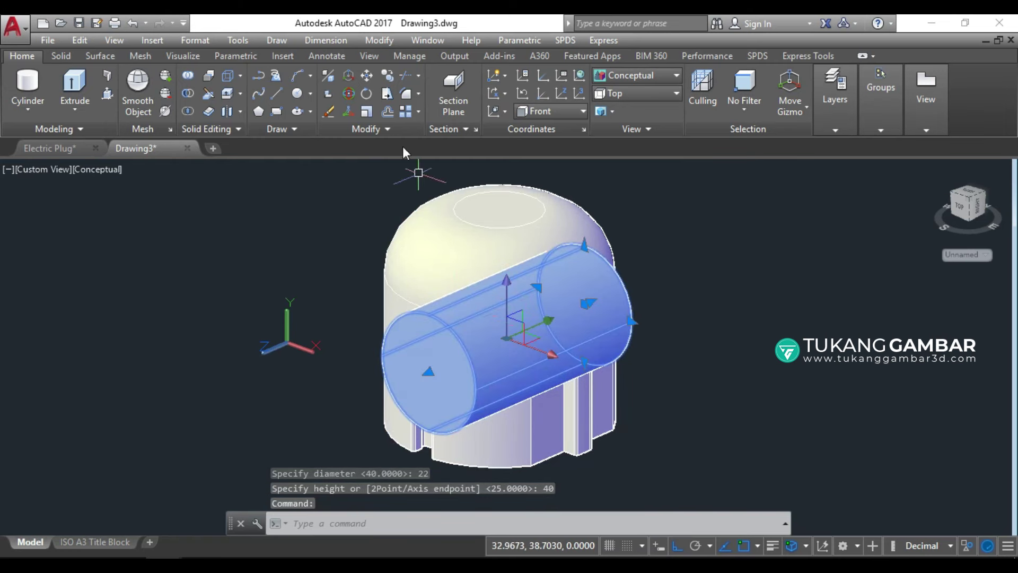
Step: Move the horizontal cylinder 20 units sideways
{"action": "left_click", "coordinate": [366, 76]}
{"action": "left_click", "coordinate": [725, 371]}
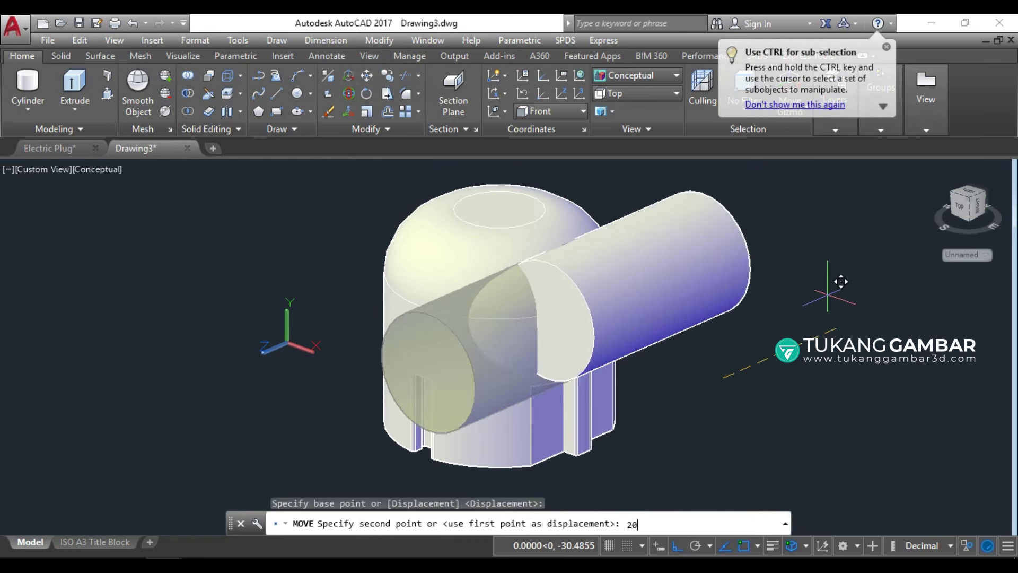
{"action": "key", "text": "Return"}
{"action": "mouse_move", "coordinate": [673, 324]}
{"action": "middle_mouse_down", "text": "shift"}
{"action": "mouse_move", "coordinate": [554, 332]}
{"action": "mouse_move", "coordinate": [589, 363]}
{"action": "mouse_move", "coordinate": [591, 289]}
{"action": "mouse_move", "coordinate": [608, 289]}
{"action": "middle_mouse_up", "text": "shift"}
{"action": "left_click", "coordinate": [376, 265]}
{"action": "key", "text": "Escape"}
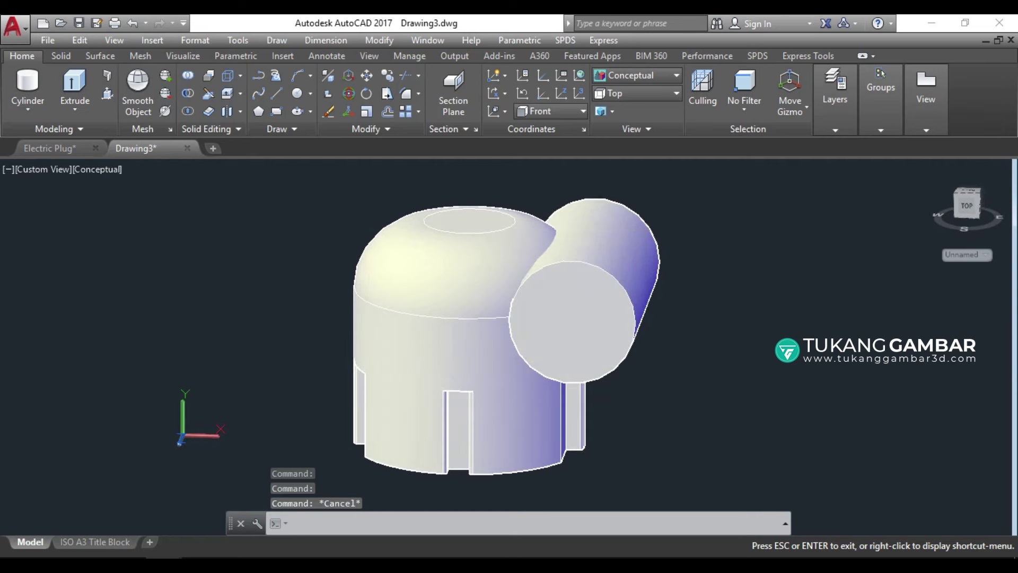
Step: Move the cylinder a further 8 units so it sits beside the dome
{"action": "left_click", "coordinate": [609, 229]}
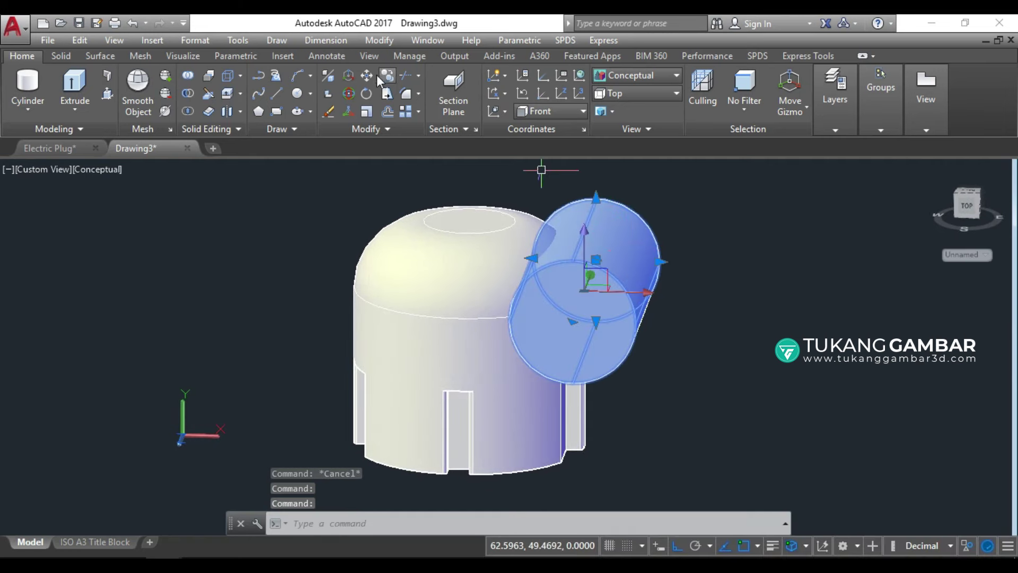
{"action": "left_click", "coordinate": [674, 223]}
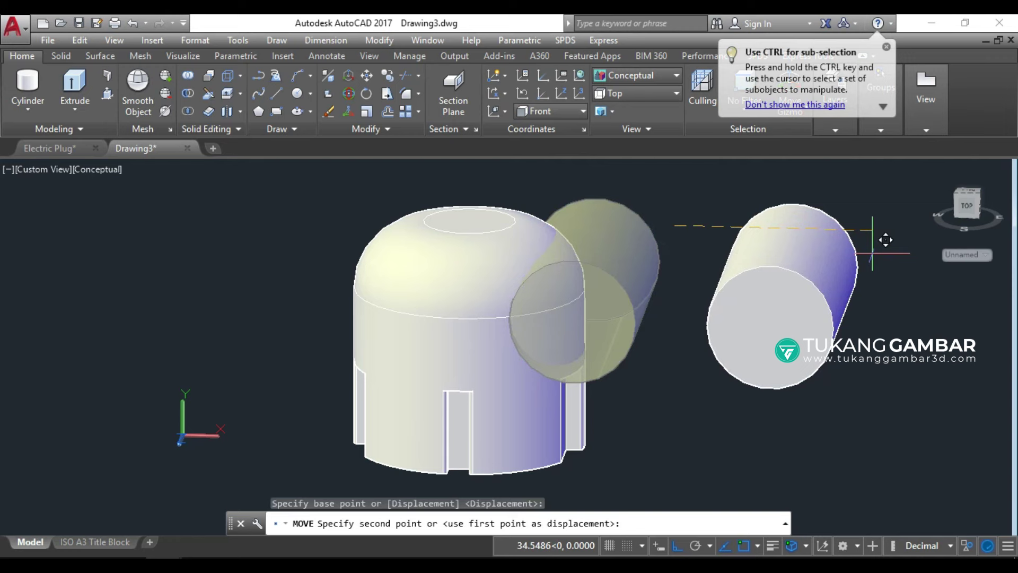
{"action": "type", "text": "8"}
{"action": "key", "text": "Return"}
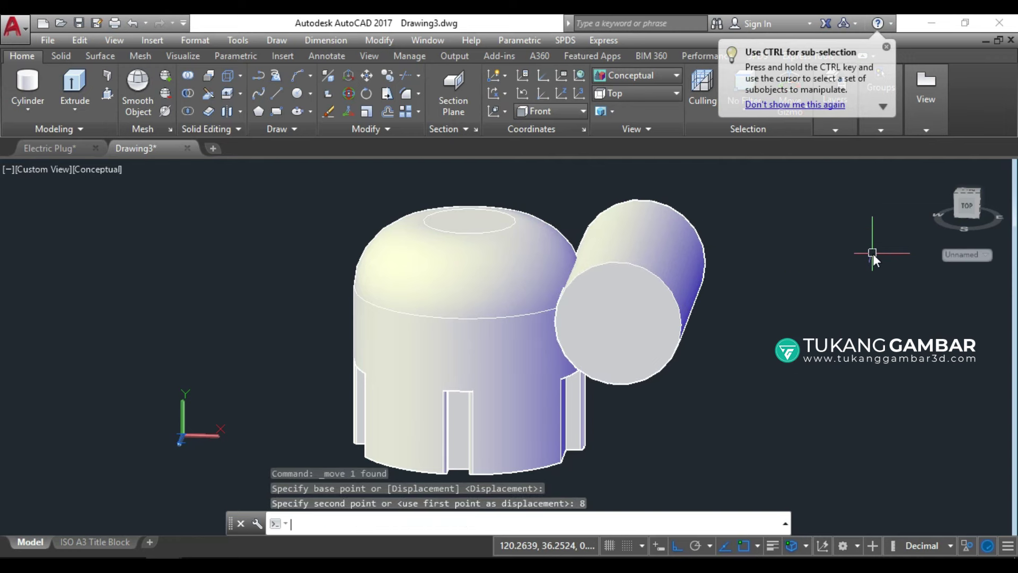
{"action": "left_click", "coordinate": [636, 233]}
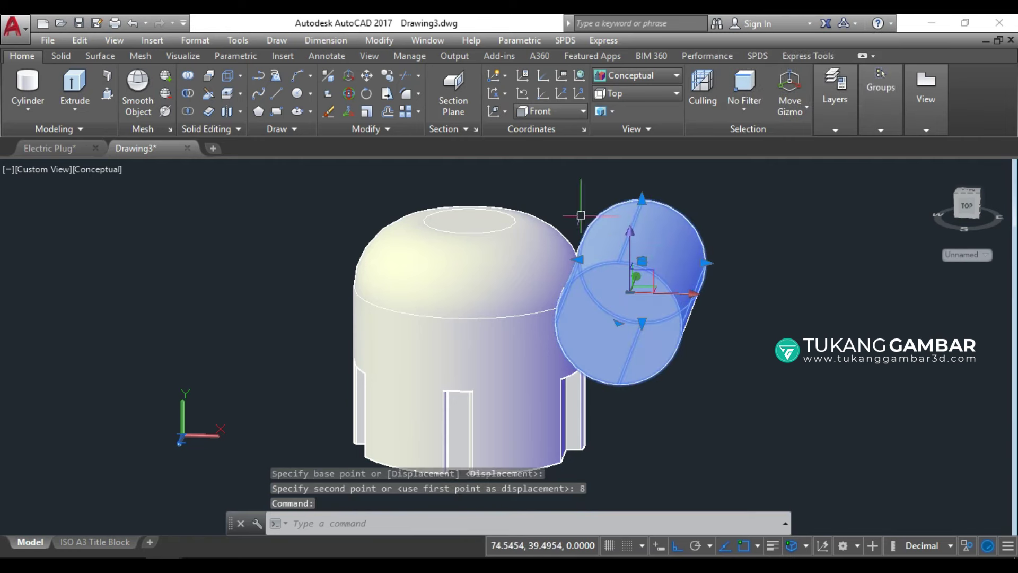
Step: Mirror the cylinder across the YZ plane through the top hole's centre, keeping the original
{"action": "left_click", "coordinate": [329, 78]}
{"action": "middle_click_drag", "start_coordinate": [244, 419], "coordinate": [215, 432], "text": "shift"}
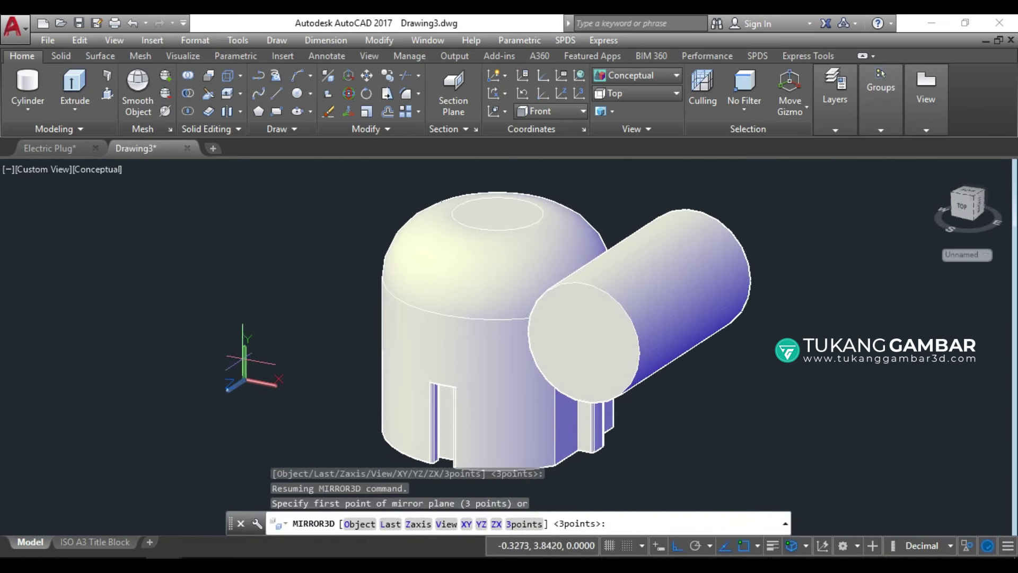
{"action": "left_click", "coordinate": [482, 524]}
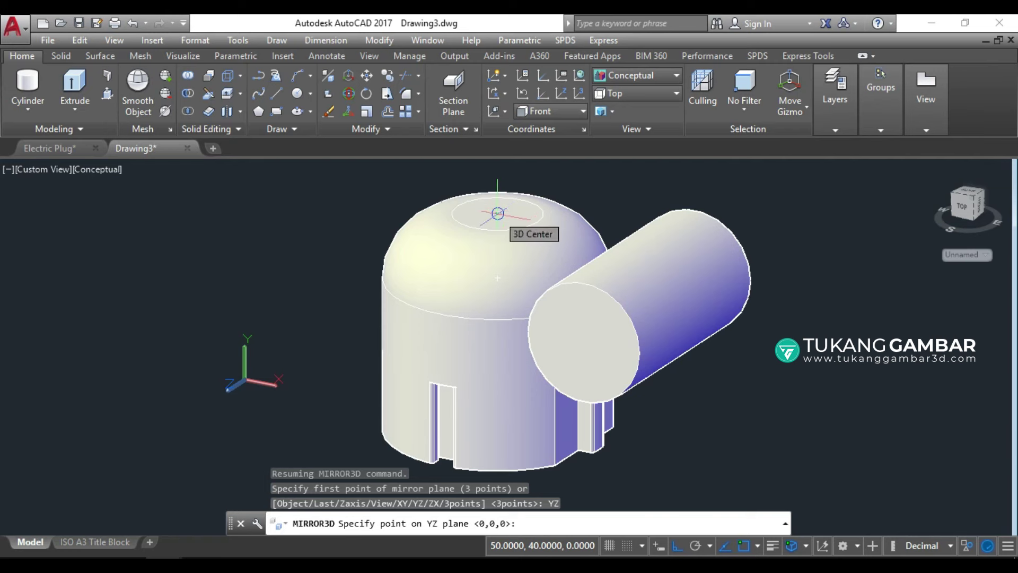
{"action": "left_click", "coordinate": [498, 213]}
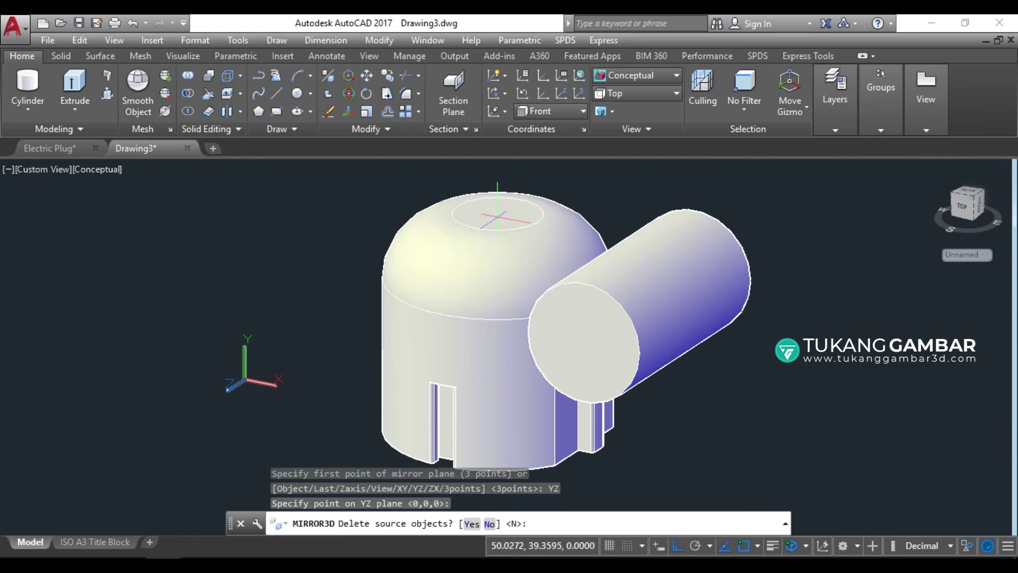
{"action": "right_click", "coordinate": [498, 217]}
{"action": "left_click", "coordinate": [510, 221]}
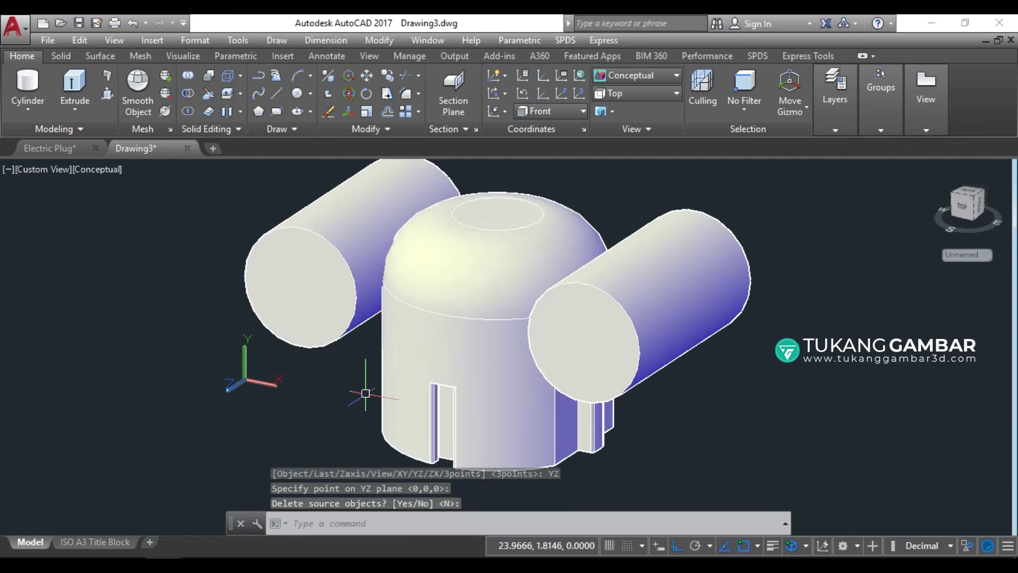
{"action": "middle_click_drag", "start_coordinate": [397, 390], "coordinate": [215, 382], "text": "shift"}
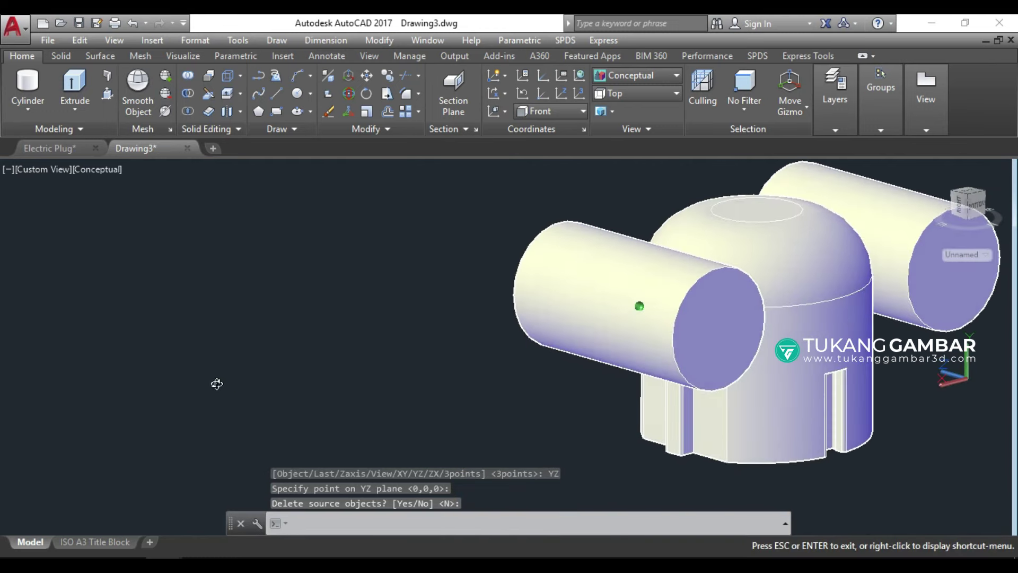
{"action": "middle_click_drag", "start_coordinate": [357, 364], "coordinate": [103, 389], "text": "shift"}
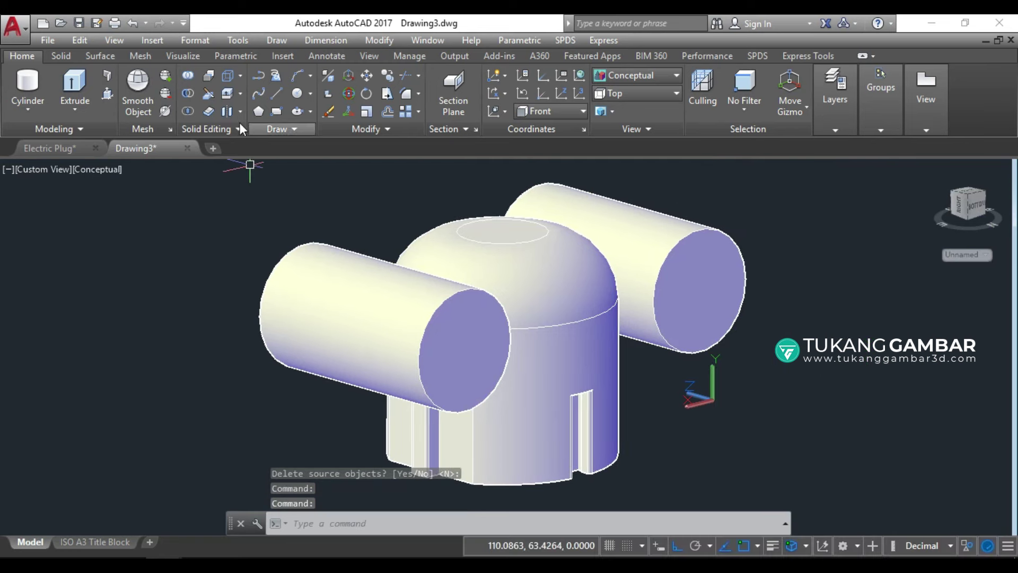
{"action": "left_click", "coordinate": [28, 83]}
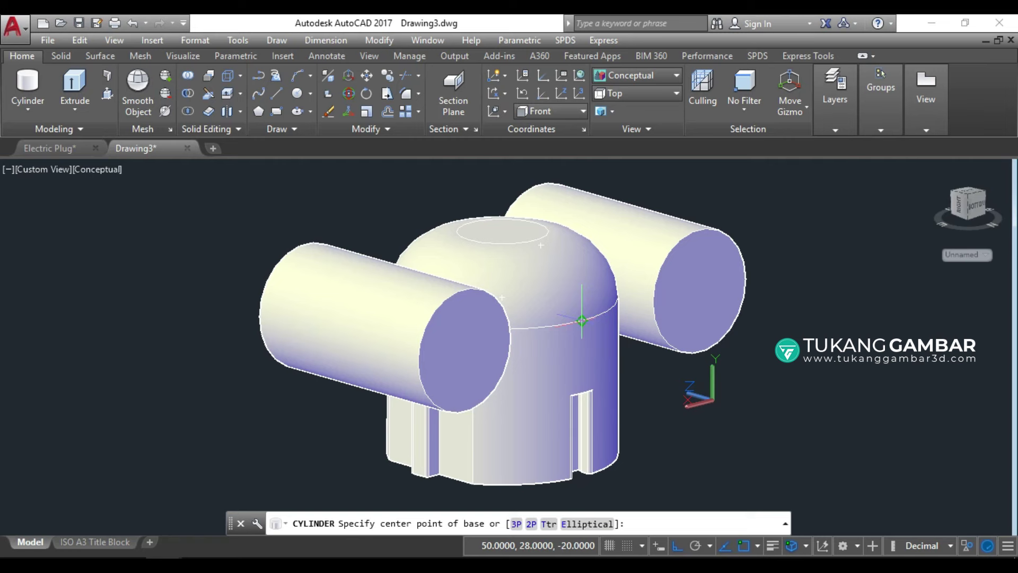
Step: Add a small cylinder, diameter 5 and height 5, centred on the seam edge below the dome
{"action": "left_click", "coordinate": [582, 320]}
{"action": "type", "text": "D"}
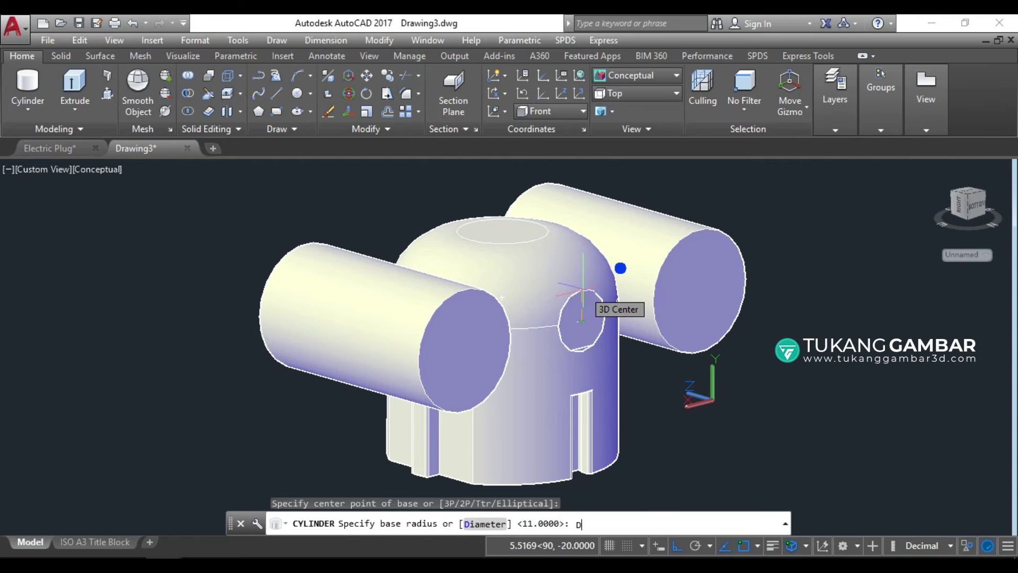
{"action": "key", "text": "Return"}
{"action": "type", "text": "5"}
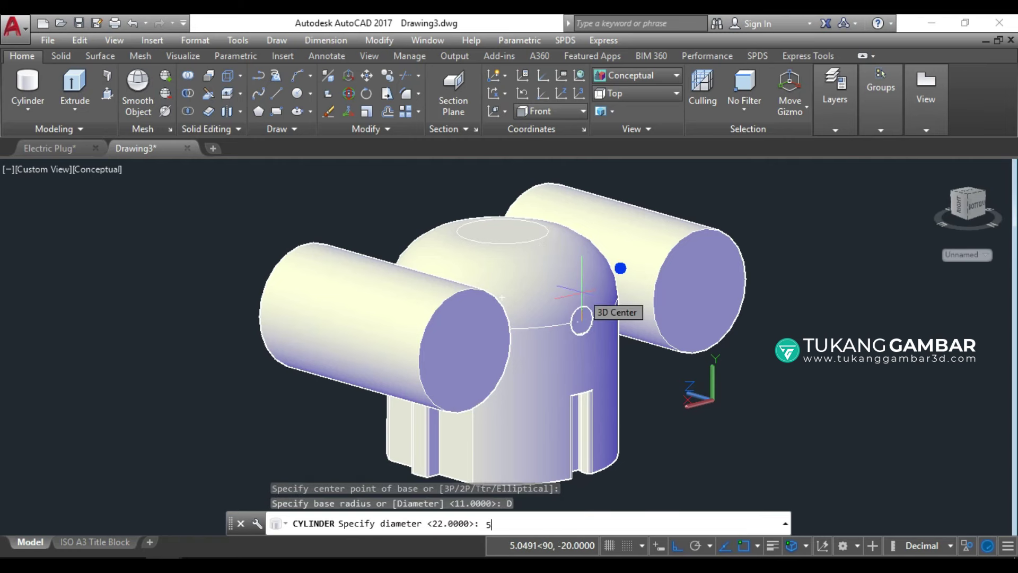
{"action": "key", "text": "Return"}
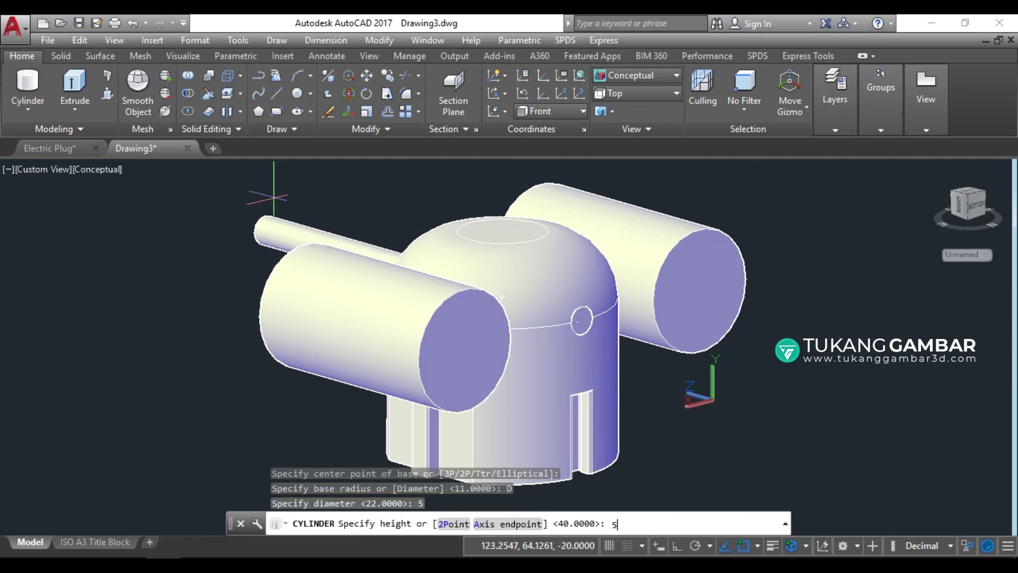
{"action": "key", "text": "Return"}
{"action": "left_click", "coordinate": [420, 205]}
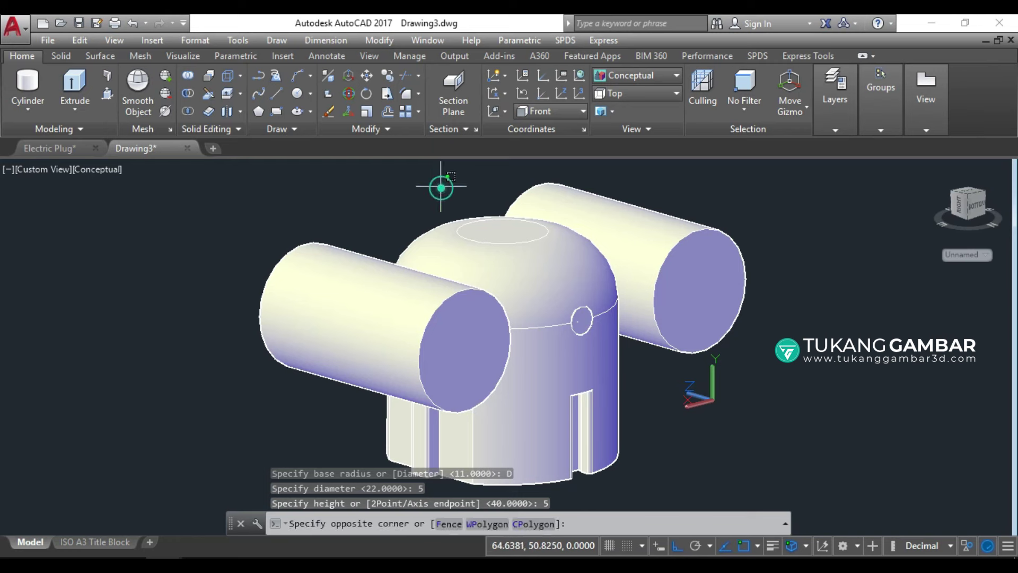
{"action": "left_click", "coordinate": [605, 345]}
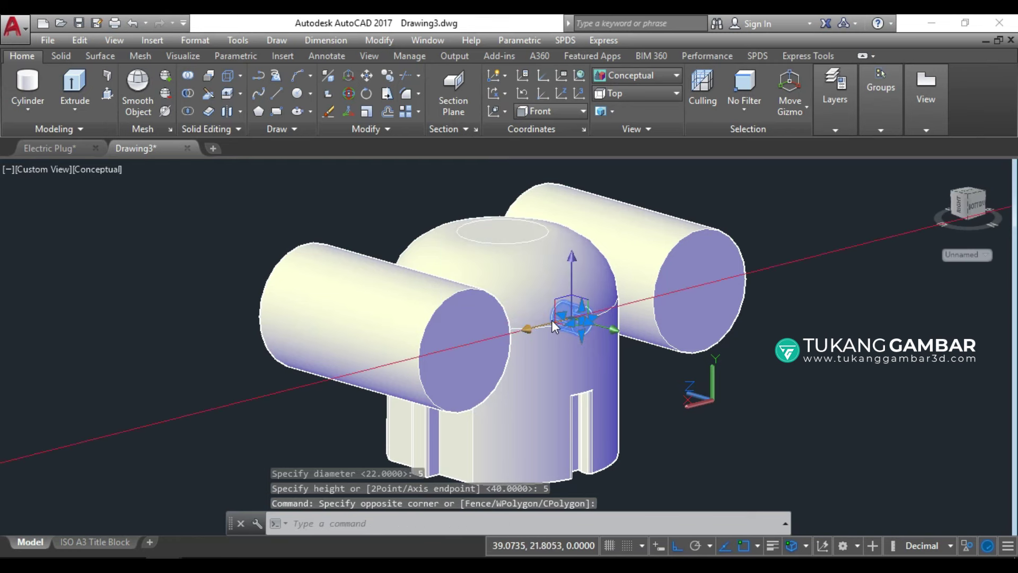
{"action": "key", "text": "Escape"}
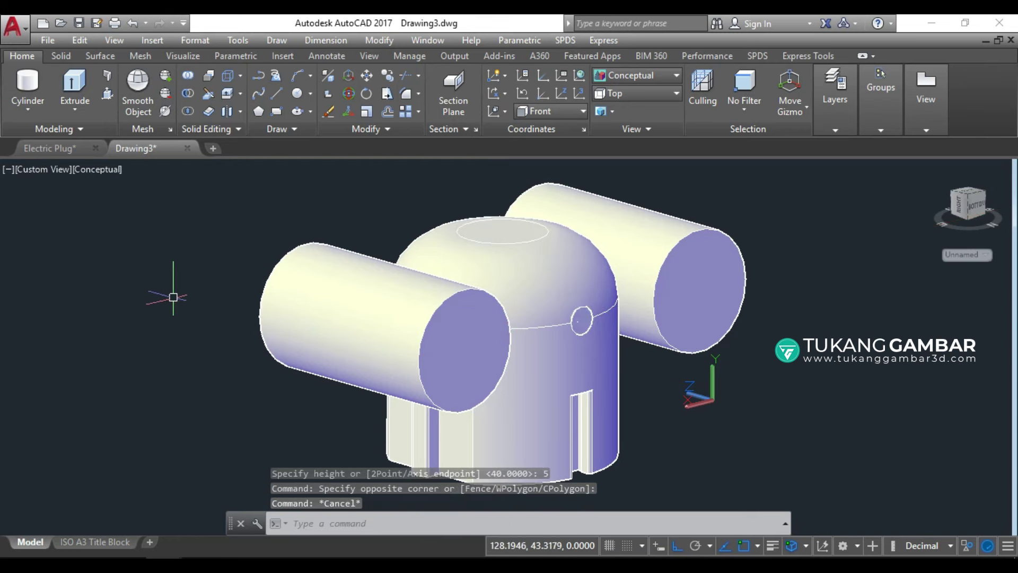
Step: Subtract the two large cylinders and the small cylinder from the plug body, then inspect the holes
{"action": "left_click", "coordinate": [187, 95]}
{"action": "left_click", "coordinate": [452, 229]}
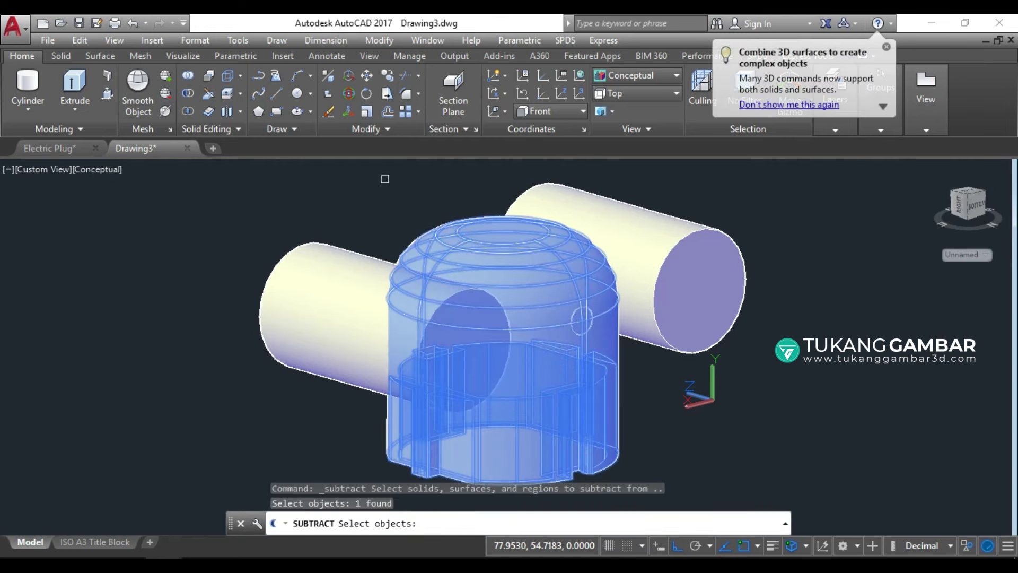
{"action": "key", "text": "Return"}
{"action": "left_click", "coordinate": [342, 269]}
{"action": "left_click", "coordinate": [590, 198]}
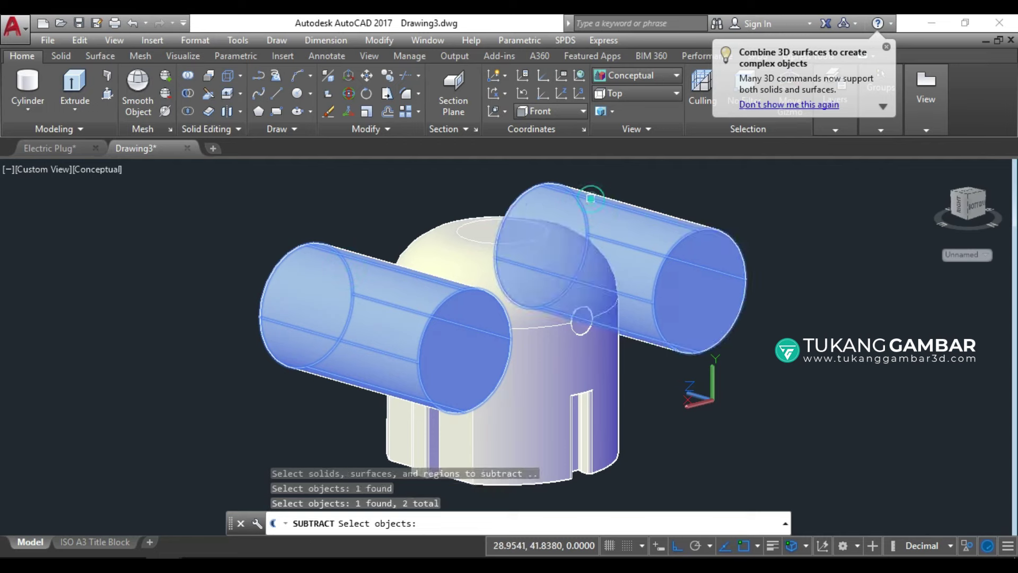
{"action": "left_click", "coordinate": [437, 209]}
{"action": "left_click", "coordinate": [659, 381]}
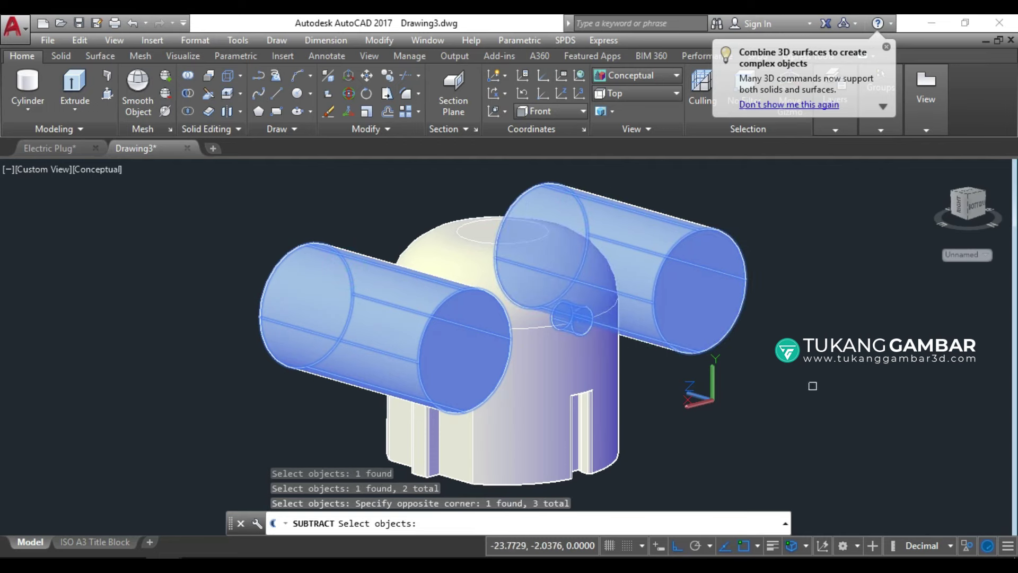
{"action": "middle_click_drag", "start_coordinate": [818, 377], "coordinate": [814, 384], "text": "shift"}
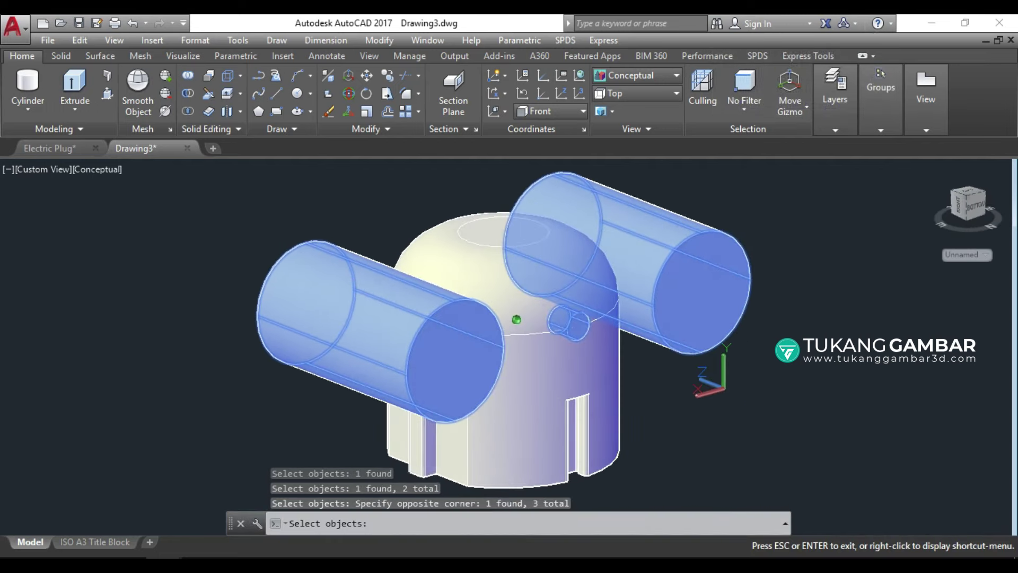
{"action": "key", "text": "Return"}
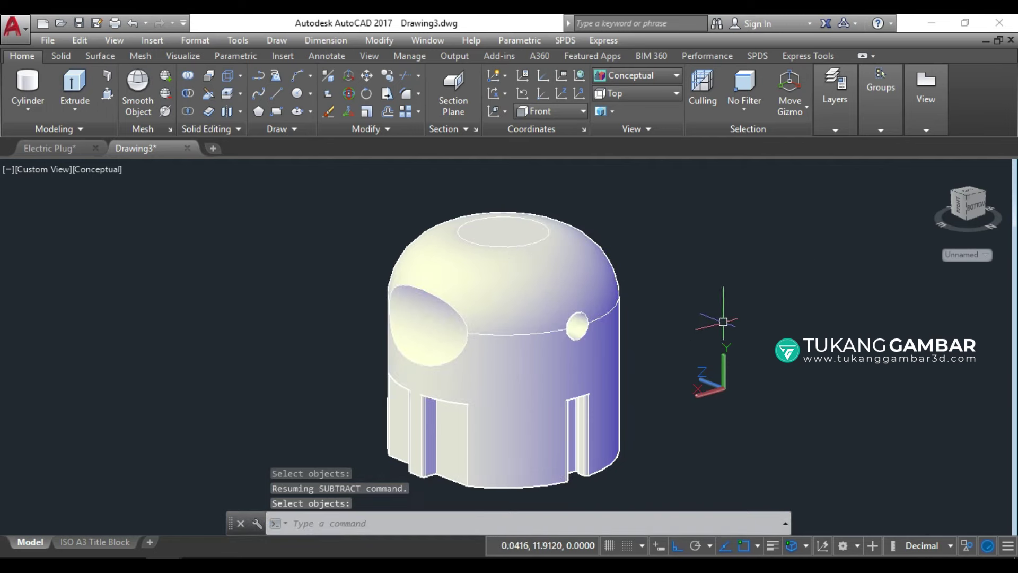
{"action": "mouse_move", "coordinate": [722, 322]}
{"action": "middle_mouse_down", "text": "shift"}
{"action": "mouse_move", "coordinate": [625, 320]}
{"action": "mouse_move", "coordinate": [742, 311]}
{"action": "mouse_move", "coordinate": [718, 325]}
{"action": "middle_mouse_up", "text": "shift"}
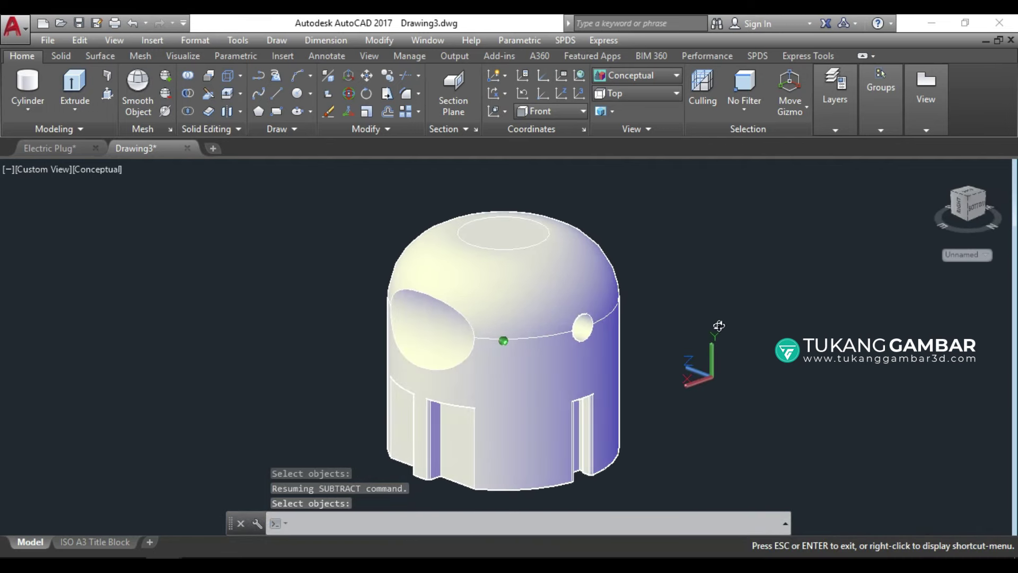
{"action": "mouse_move", "coordinate": [351, 304]}
{"action": "middle_mouse_down", "text": "shift"}
{"action": "mouse_move", "coordinate": [286, 273]}
{"action": "mouse_move", "coordinate": [216, 266]}
{"action": "mouse_move", "coordinate": [352, 297]}
{"action": "mouse_move", "coordinate": [328, 284]}
{"action": "middle_mouse_up", "text": "shift"}
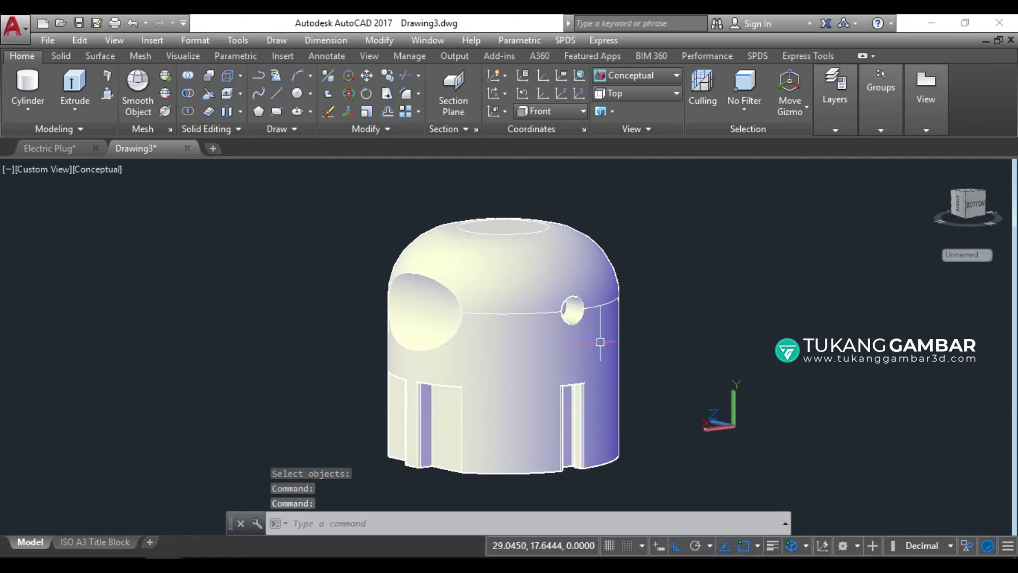
{"action": "middle_click_drag", "start_coordinate": [599, 342], "coordinate": [557, 330], "text": "shift"}
{"action": "scroll", "coordinate": [509, 277], "scroll_direction": "up", "scroll_amount": 3}
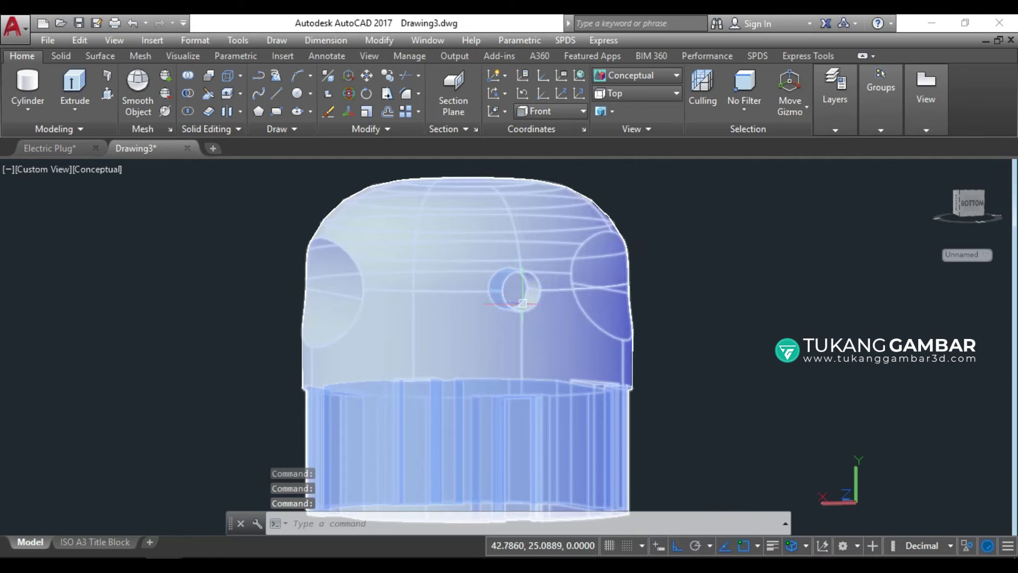
Step: Shell the plug body to a 2-unit wall, removing its bottom face
{"action": "scroll", "coordinate": [534, 295], "scroll_direction": "down", "scroll_amount": 1}
{"action": "scroll", "coordinate": [522, 286], "scroll_direction": "down", "scroll_amount": 1}
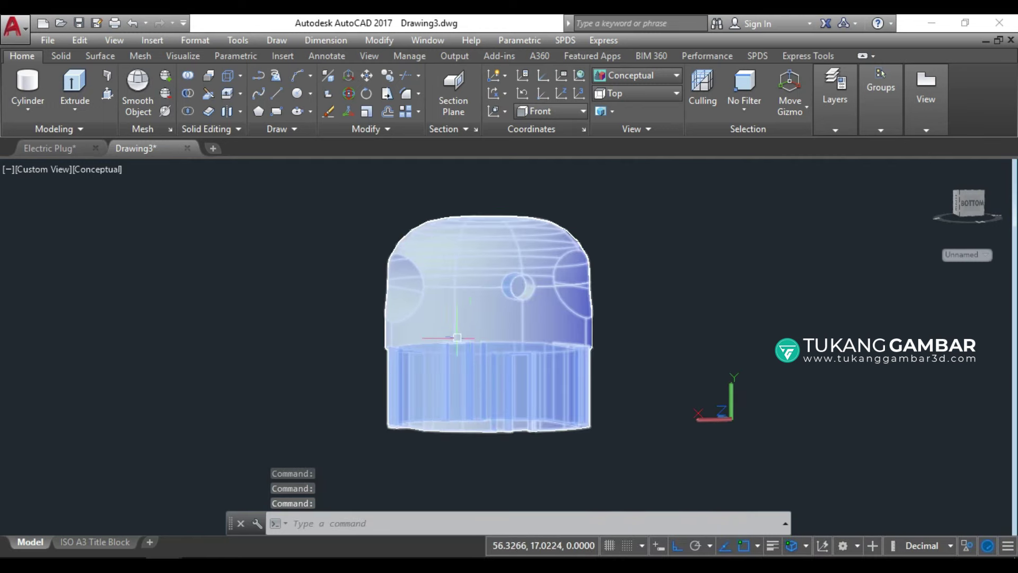
{"action": "mouse_move", "coordinate": [372, 335]}
{"action": "middle_mouse_down", "text": "shift"}
{"action": "mouse_move", "coordinate": [377, 381]}
{"action": "mouse_move", "coordinate": [356, 271]}
{"action": "mouse_move", "coordinate": [268, 294]}
{"action": "middle_mouse_up", "text": "shift"}
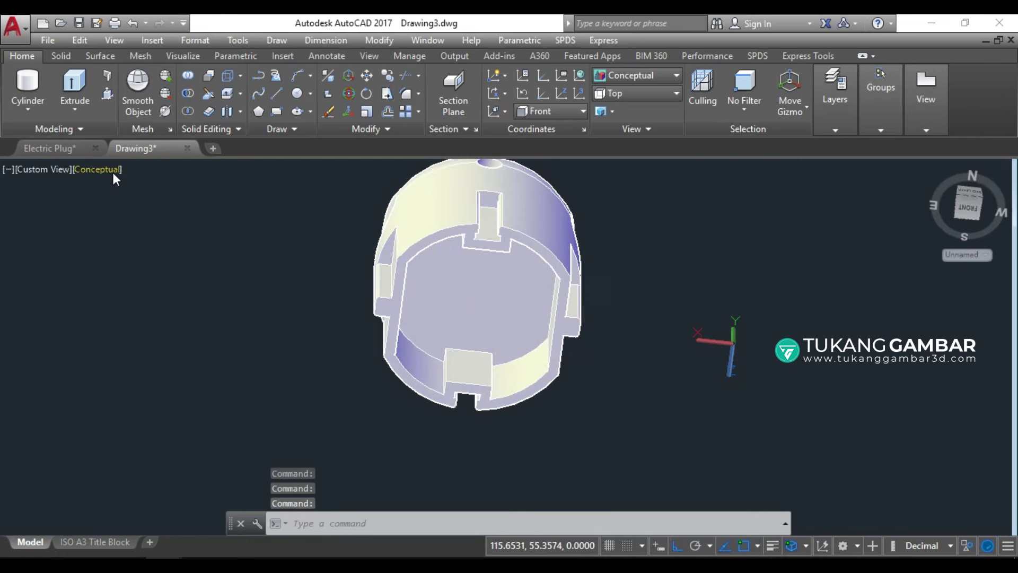
{"action": "left_click", "coordinate": [63, 55]}
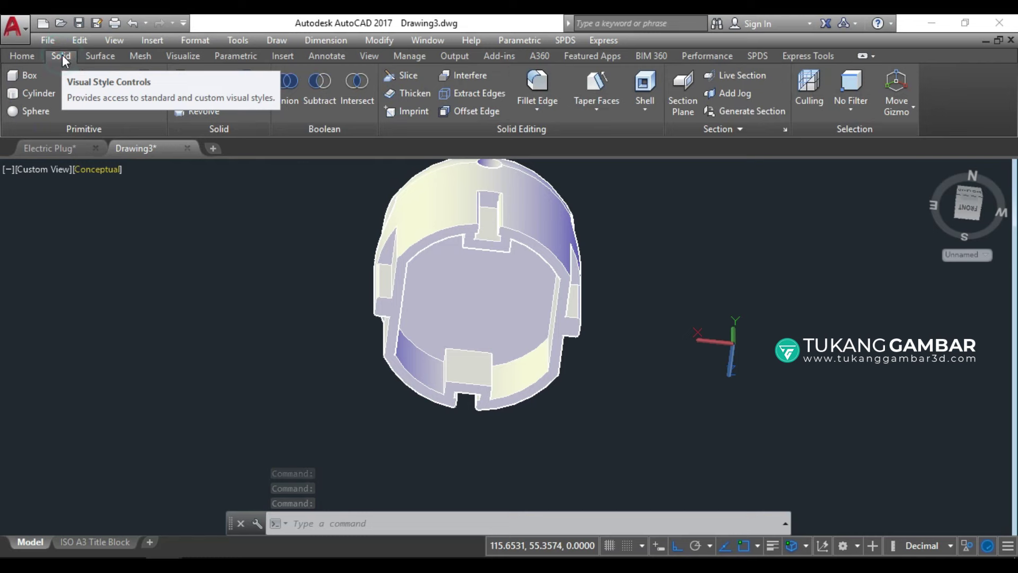
{"action": "left_click", "coordinate": [642, 85]}
{"action": "left_click", "coordinate": [535, 215]}
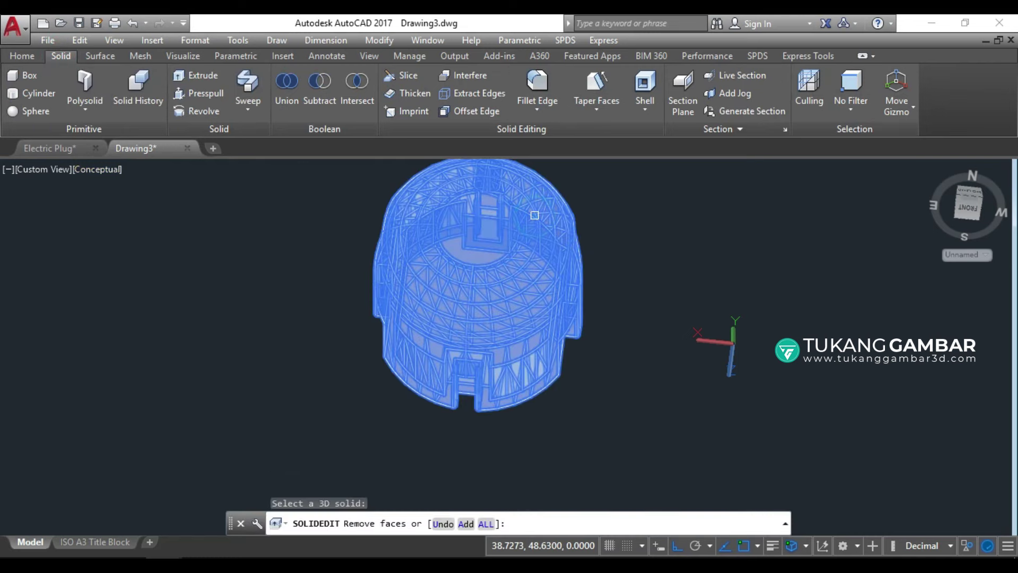
{"action": "middle_click_drag", "start_coordinate": [605, 368], "coordinate": [614, 332], "text": "shift"}
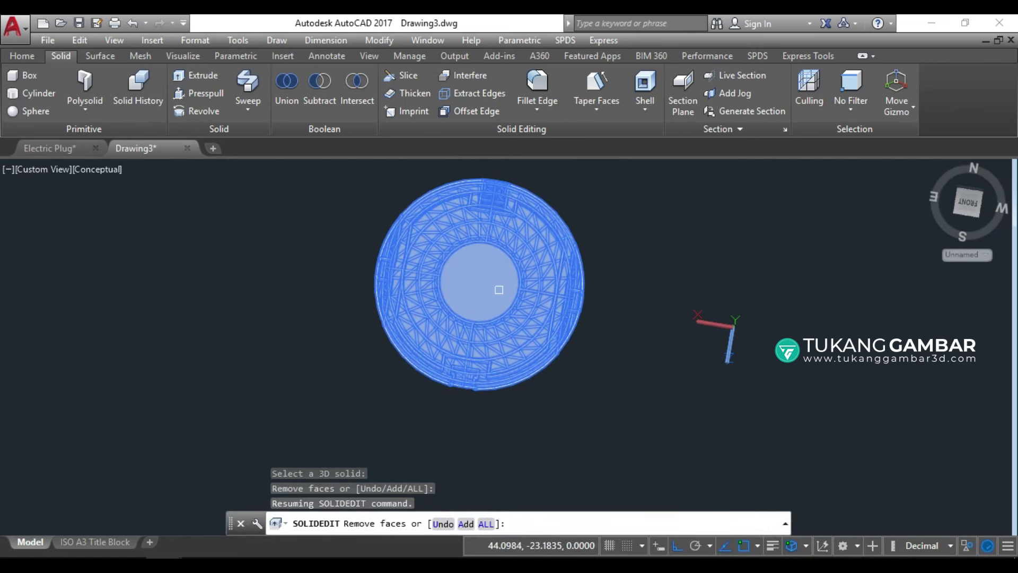
{"action": "left_click", "coordinate": [481, 283]}
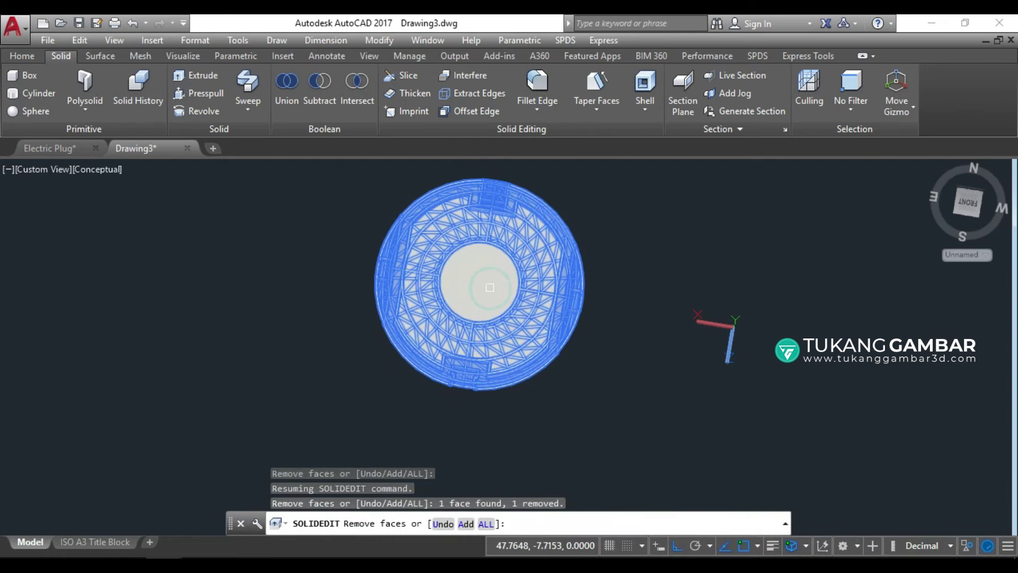
{"action": "right_click", "coordinate": [615, 238]}
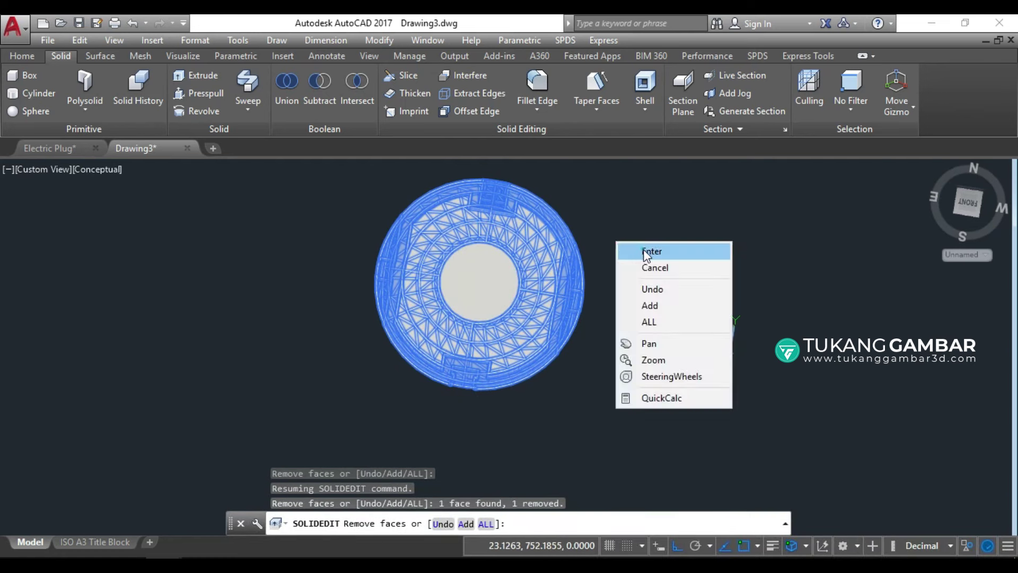
{"action": "left_click", "coordinate": [646, 252]}
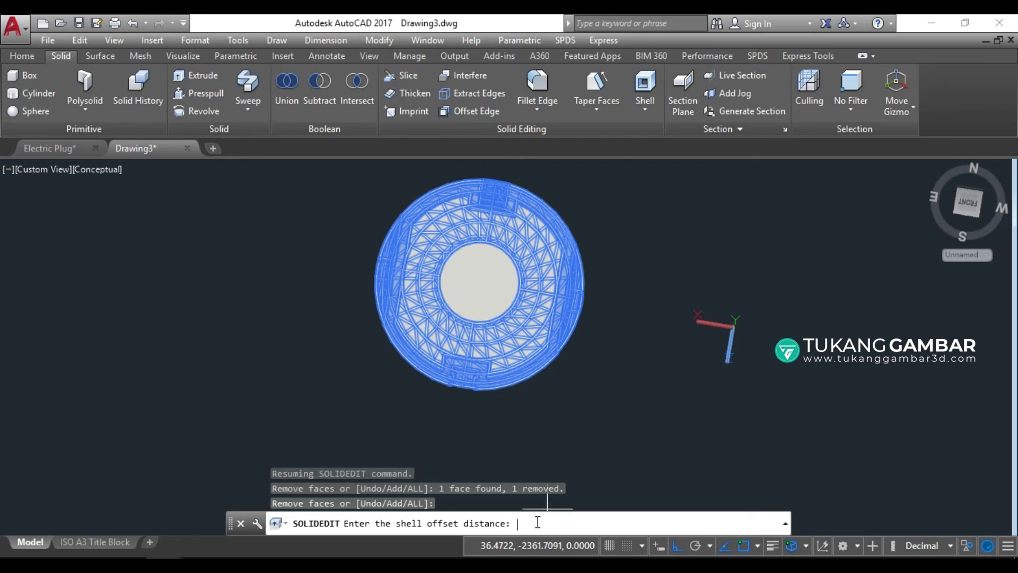
{"action": "type", "text": "2"}
{"action": "key", "text": "Return"}
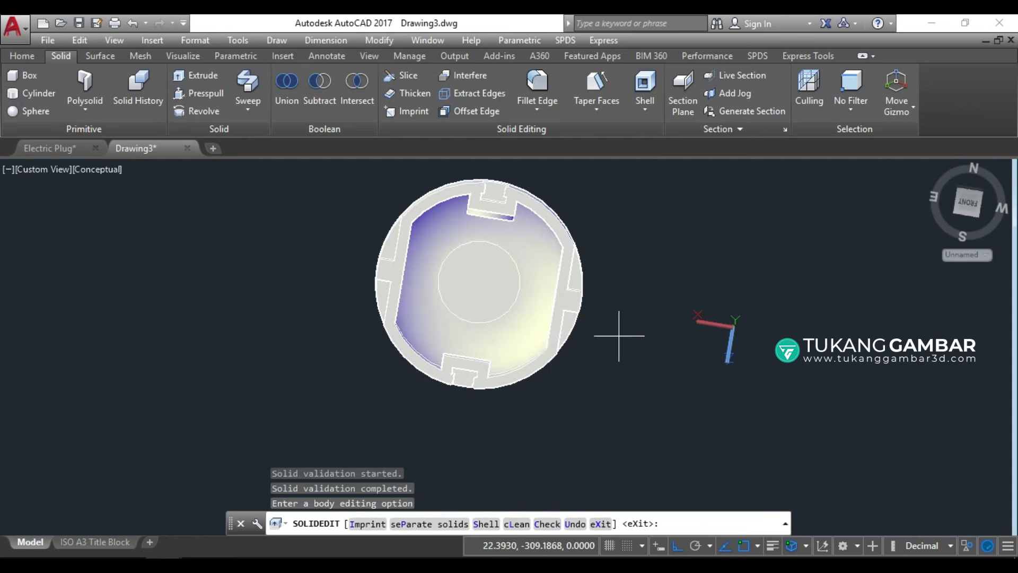
{"action": "key", "text": "Escape"}
{"action": "mouse_move", "coordinate": [621, 281]}
{"action": "middle_mouse_down", "text": "shift"}
{"action": "mouse_move", "coordinate": [619, 318]}
{"action": "mouse_move", "coordinate": [665, 272]}
{"action": "mouse_move", "coordinate": [618, 303]}
{"action": "mouse_move", "coordinate": [598, 418]}
{"action": "mouse_move", "coordinate": [631, 413]}
{"action": "middle_mouse_up", "text": "shift"}
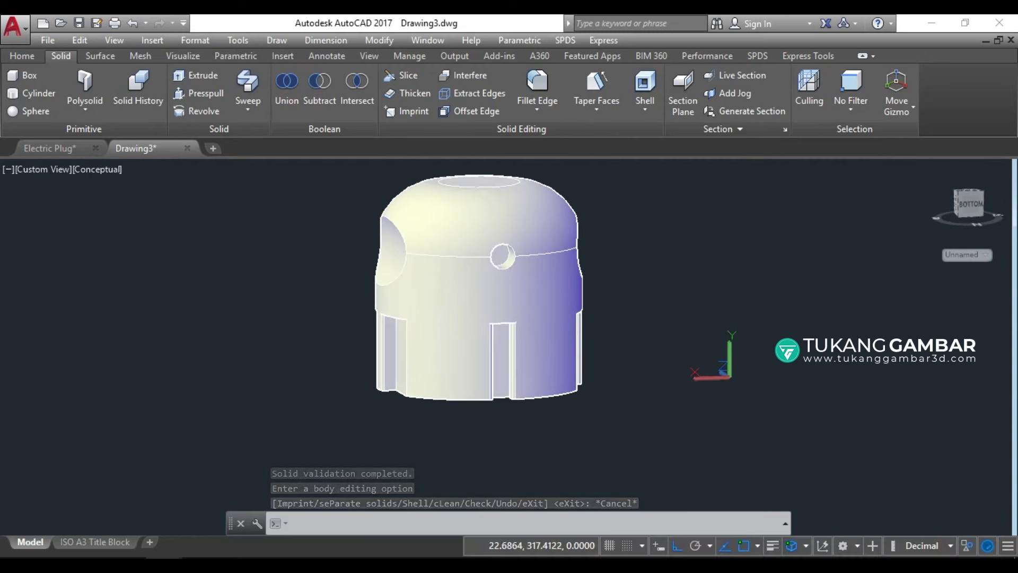
Step: Draw a cylinder of diameter 2.5 and height 2 at the small side hole's centre
{"action": "scroll", "coordinate": [493, 222], "scroll_direction": "up", "scroll_amount": 3}
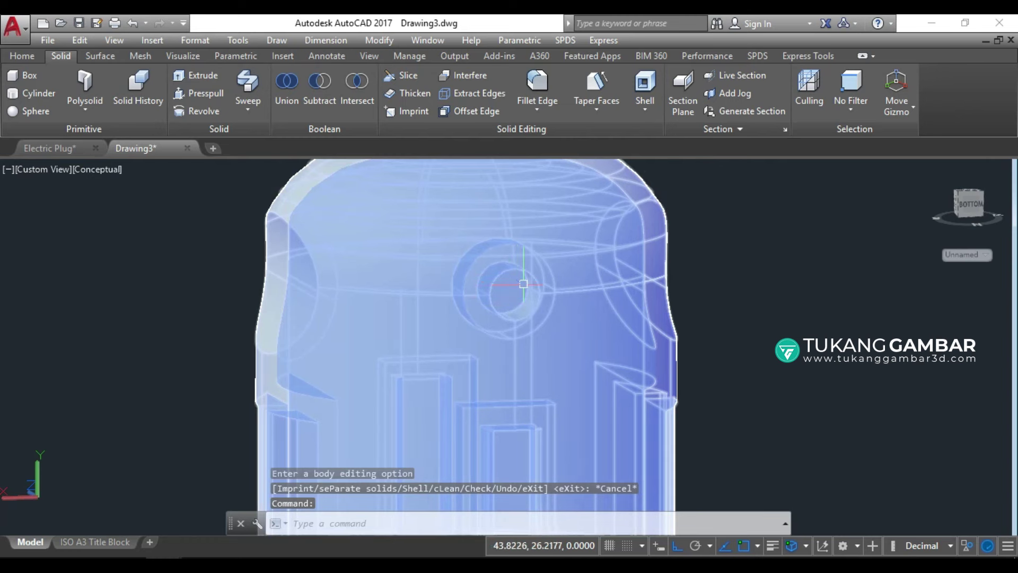
{"action": "left_click", "coordinate": [27, 90]}
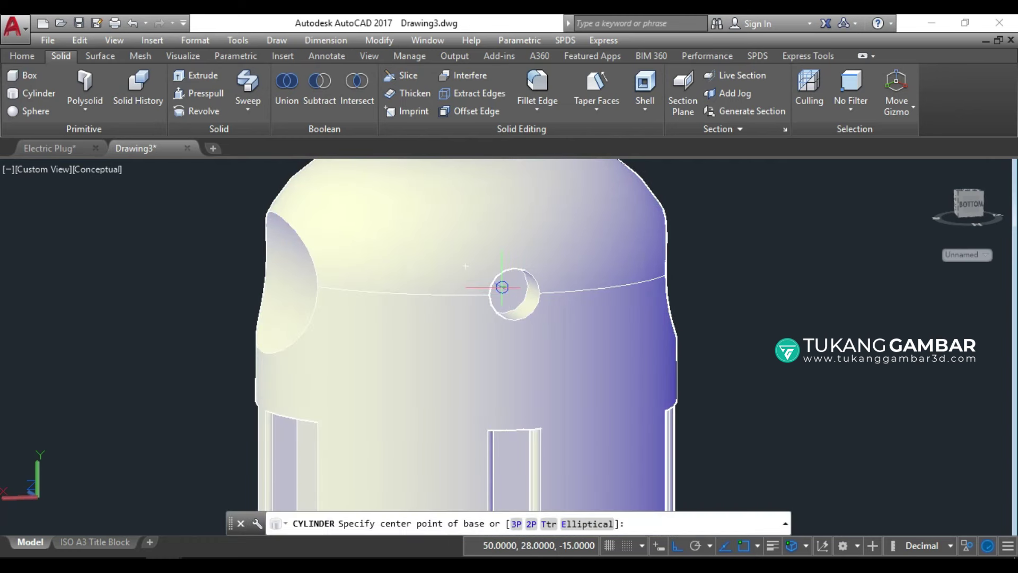
{"action": "left_click", "coordinate": [502, 287]}
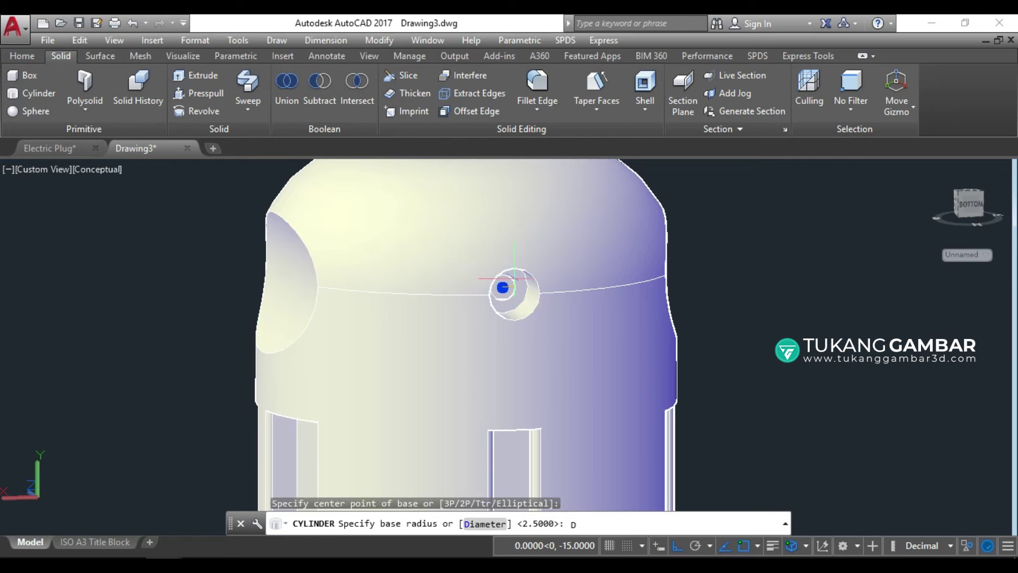
{"action": "key", "text": "Return"}
{"action": "type", "text": "2.5"}
{"action": "key", "text": "Return"}
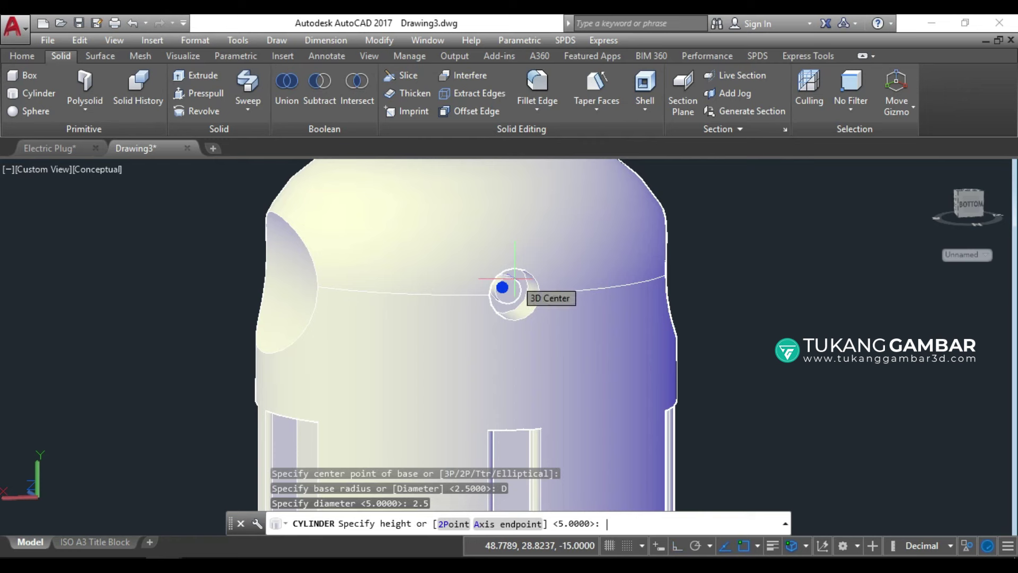
{"action": "type", "text": "2"}
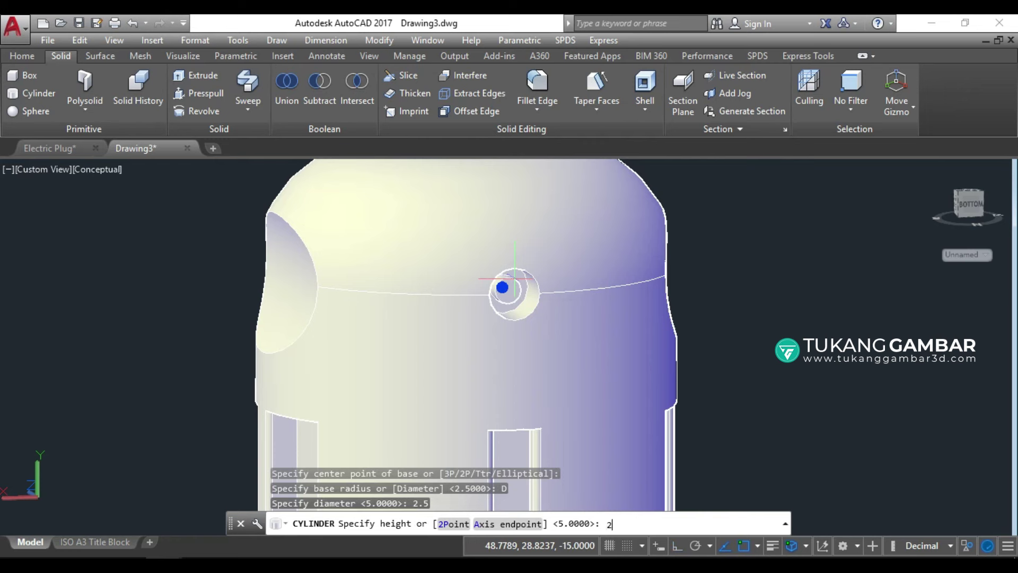
{"action": "key", "text": "Return"}
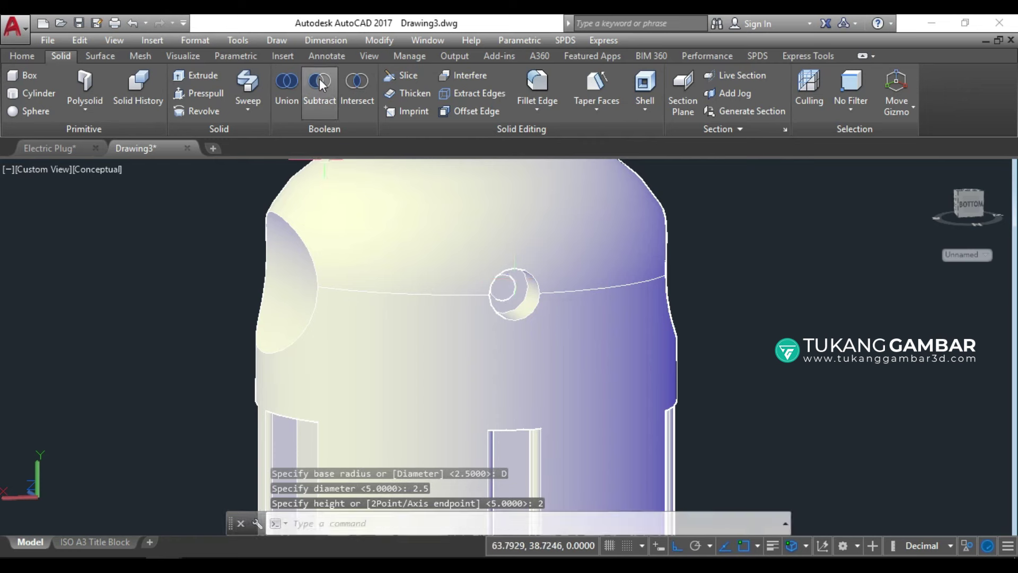
Step: Subtract the 2.5-diameter cylinder from the plug body to form the bore
{"action": "left_click", "coordinate": [320, 85]}
{"action": "left_click", "coordinate": [398, 249]}
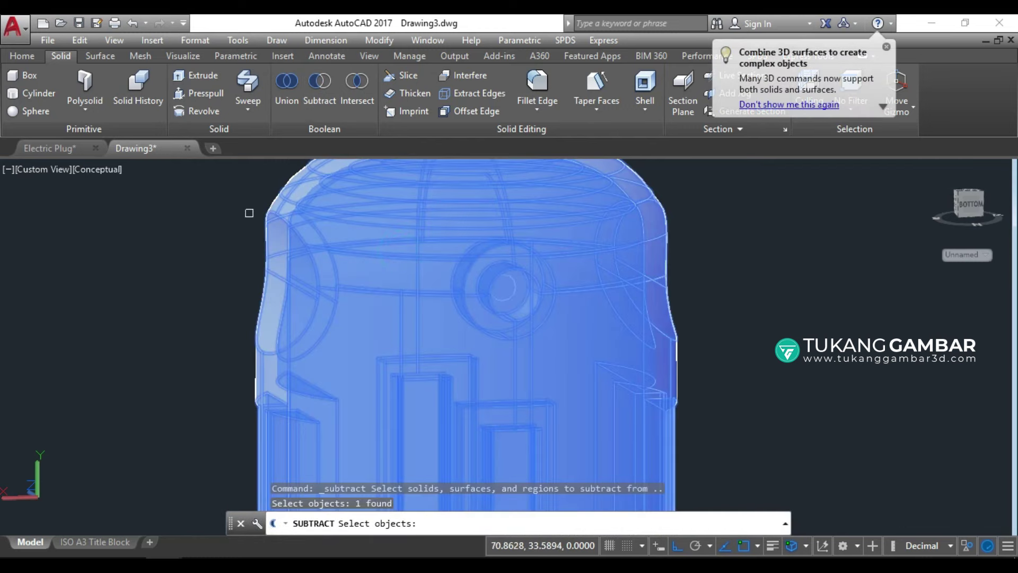
{"action": "key", "text": "Return"}
{"action": "left_click", "coordinate": [233, 190]}
{"action": "left_click", "coordinate": [610, 323]}
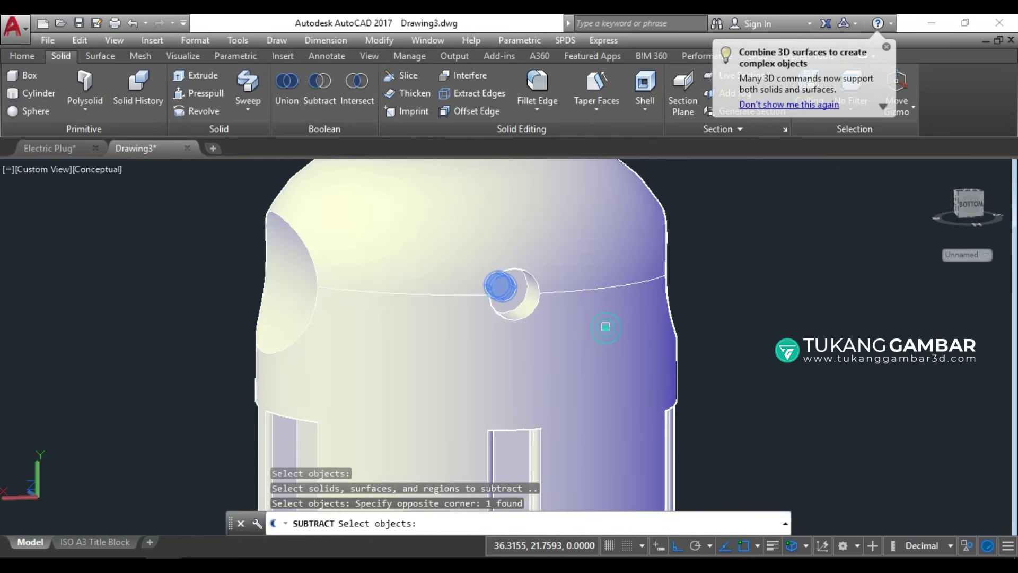
{"action": "key", "text": "Return"}
{"action": "mouse_move", "coordinate": [690, 281]}
{"action": "middle_mouse_down", "text": "shift"}
{"action": "mouse_move", "coordinate": [598, 287]}
{"action": "mouse_move", "coordinate": [618, 318]}
{"action": "middle_mouse_up", "text": "shift"}
{"action": "key", "text": "Return"}
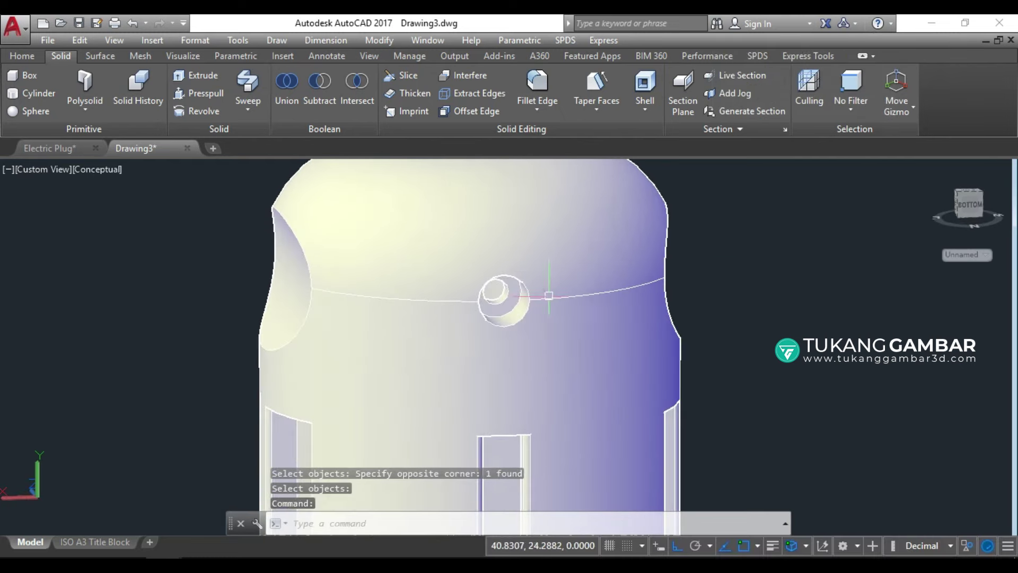
{"action": "scroll", "coordinate": [498, 297], "scroll_direction": "up", "scroll_amount": 3}
Step: Align the UCS to the Top preset
{"action": "middle_click_drag", "start_coordinate": [498, 297], "coordinate": [535, 360], "text": "shift"}
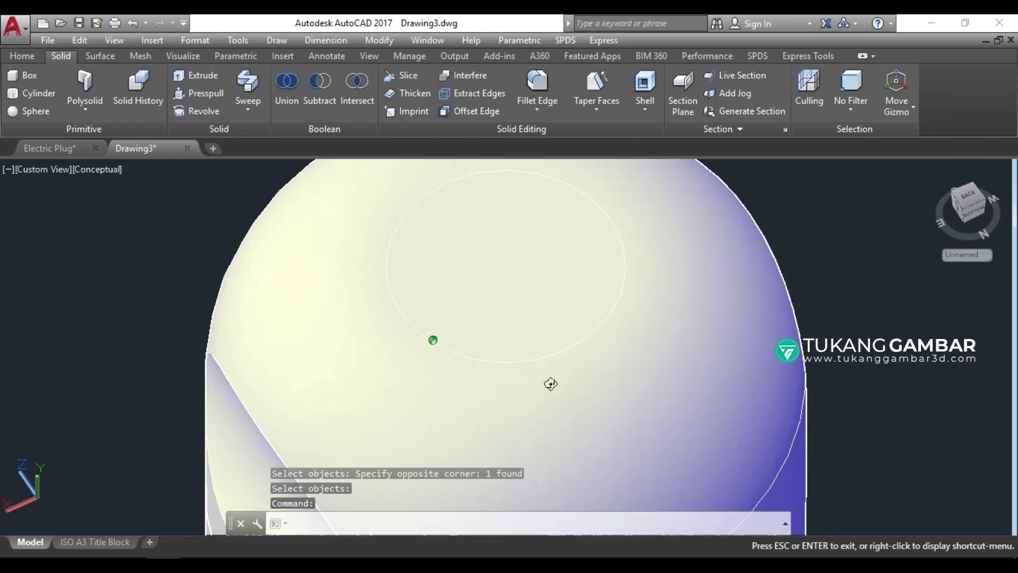
{"action": "scroll", "coordinate": [536, 360], "scroll_direction": "down", "scroll_amount": 5}
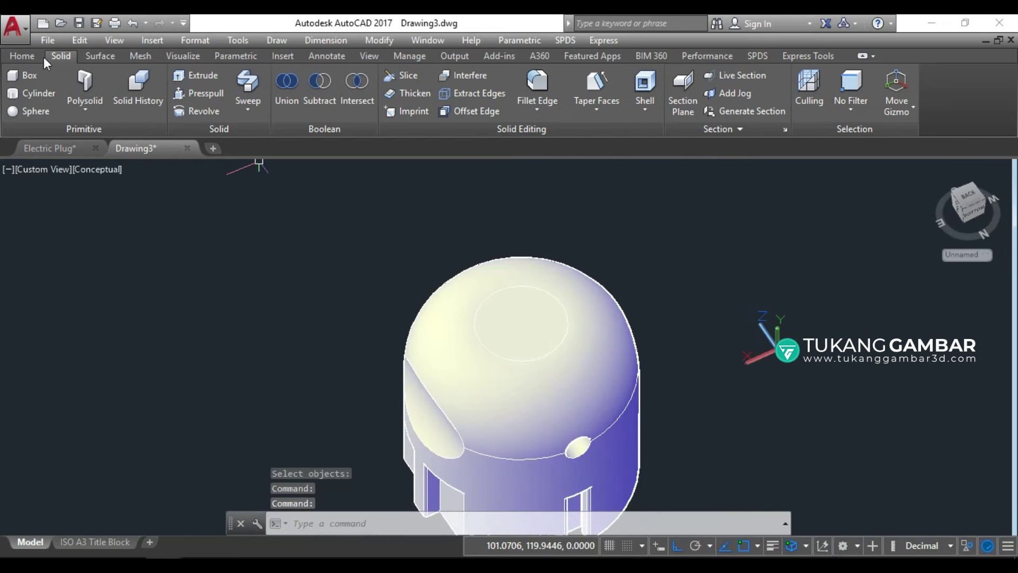
{"action": "left_click", "coordinate": [30, 60]}
{"action": "left_click", "coordinate": [537, 110]}
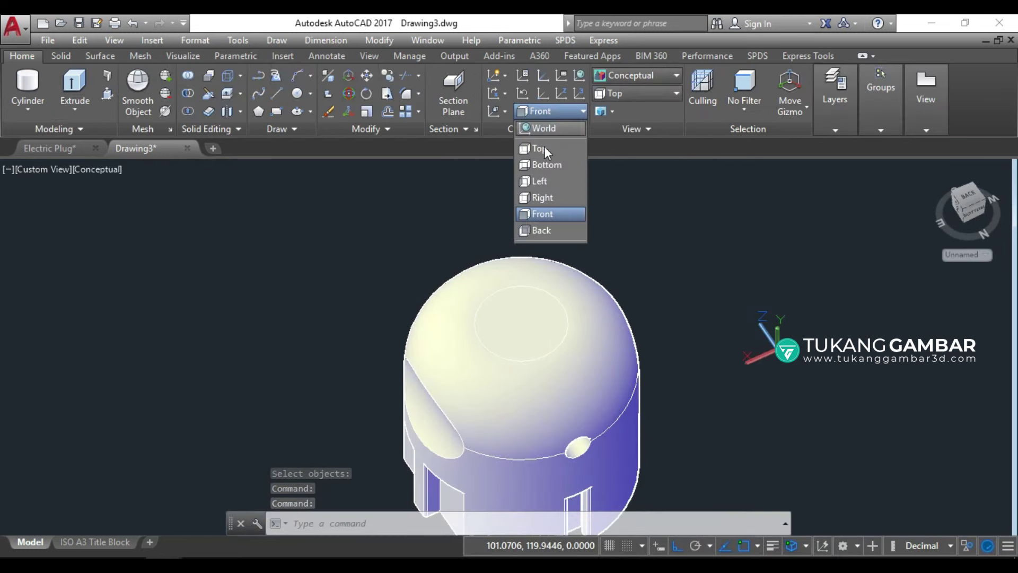
{"action": "left_click", "coordinate": [544, 148]}
Step: Draw a 10-diameter cylinder at the dome's top circle centre, height -2
{"action": "left_click", "coordinate": [27, 84]}
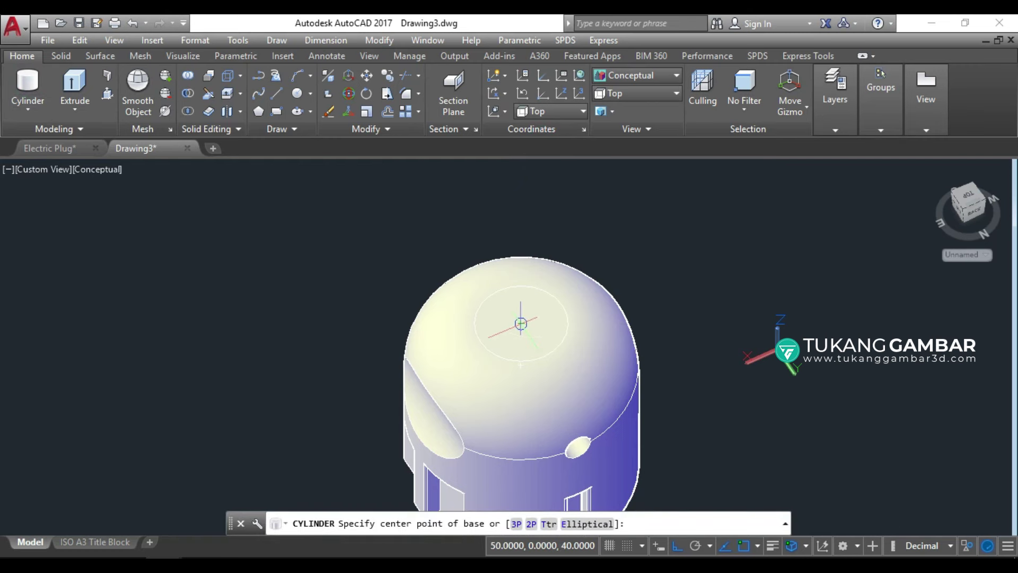
{"action": "left_click", "coordinate": [521, 323]}
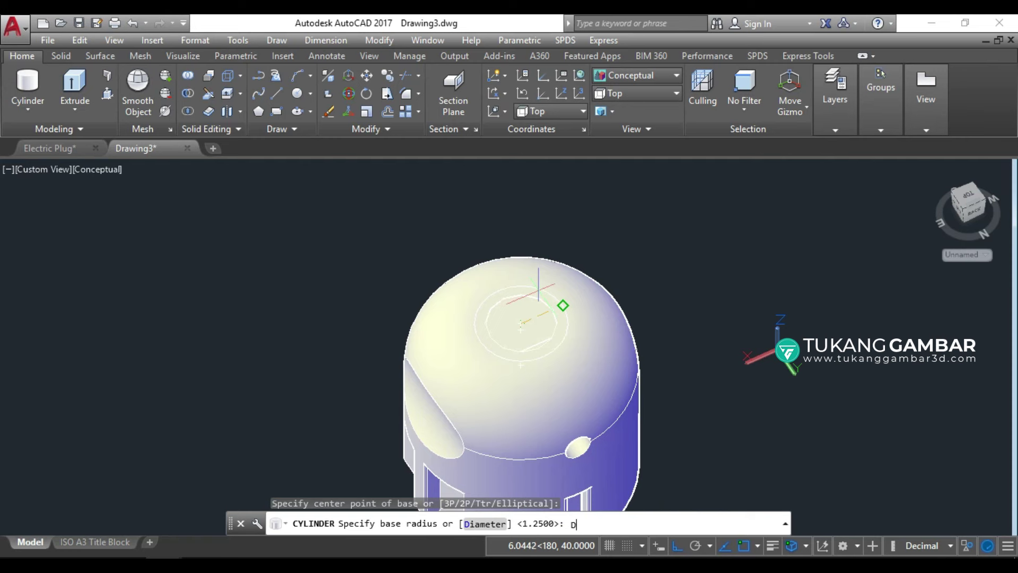
{"action": "key", "text": "Return"}
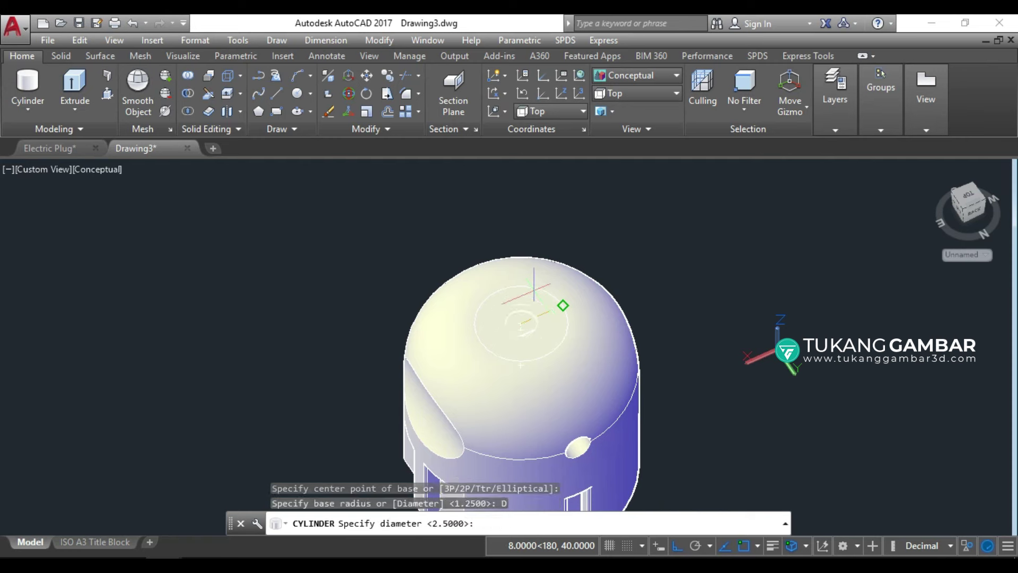
{"action": "type", "text": "10"}
{"action": "key", "text": "Return"}
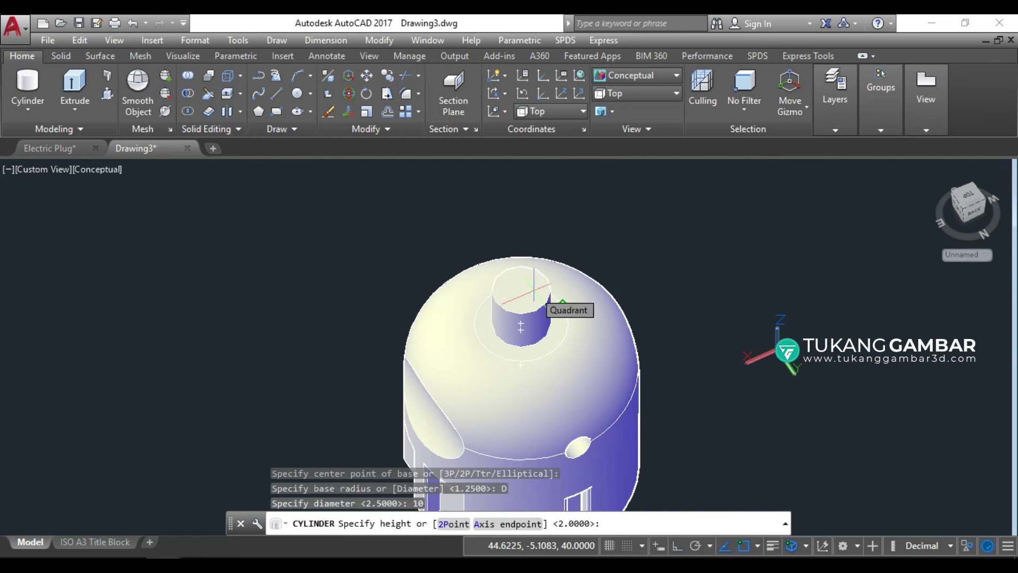
{"action": "scroll", "coordinate": [541, 296], "scroll_direction": "up", "scroll_amount": 2}
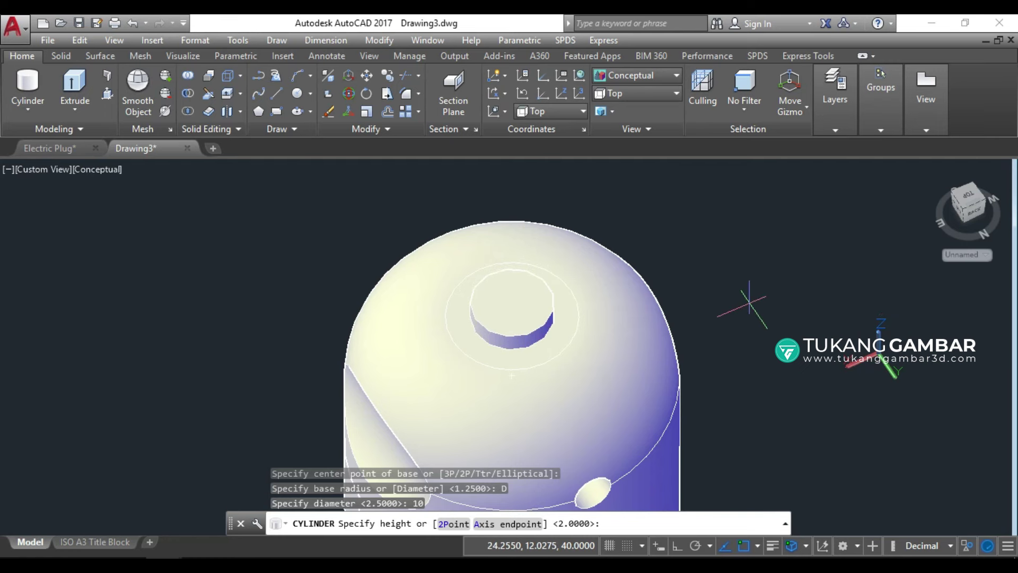
{"action": "type", "text": "-2"}
{"action": "key", "text": "Return"}
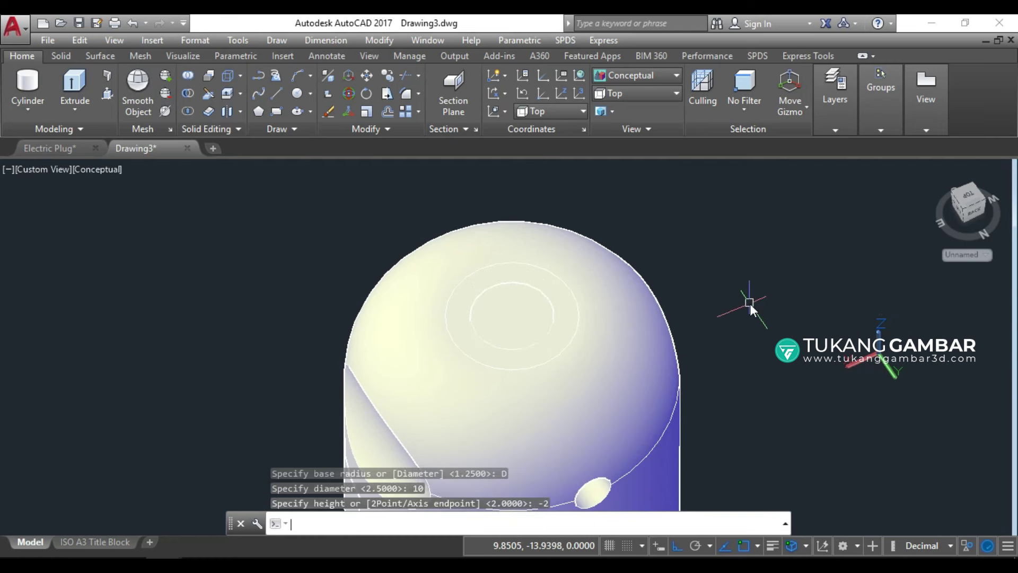
Step: Subtract the top cylinder from the plug body to open the top hole
{"action": "left_click", "coordinate": [187, 93]}
{"action": "left_click", "coordinate": [439, 267]}
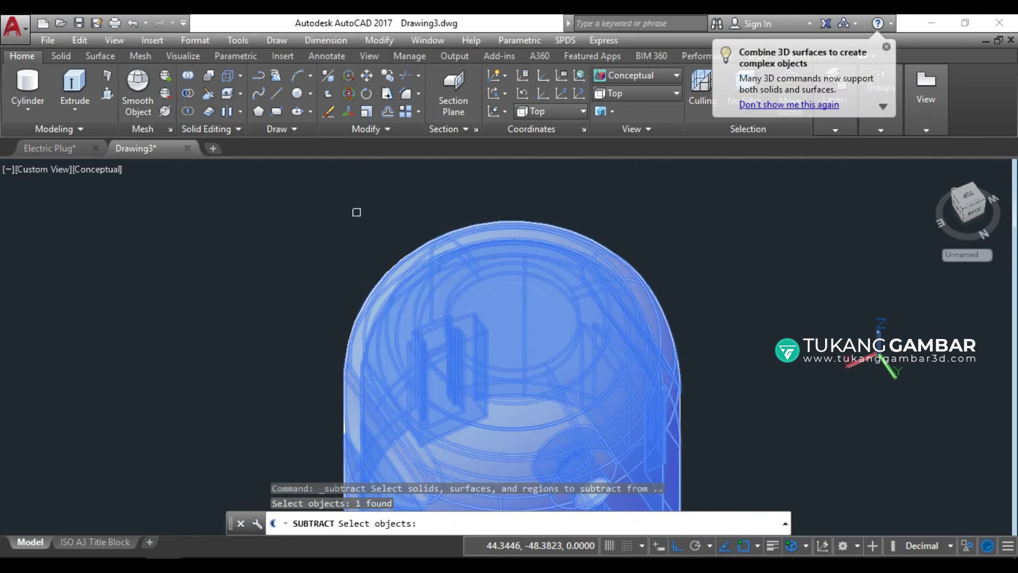
{"action": "key", "text": "Return"}
{"action": "left_click", "coordinate": [356, 212]}
{"action": "left_click", "coordinate": [719, 393]}
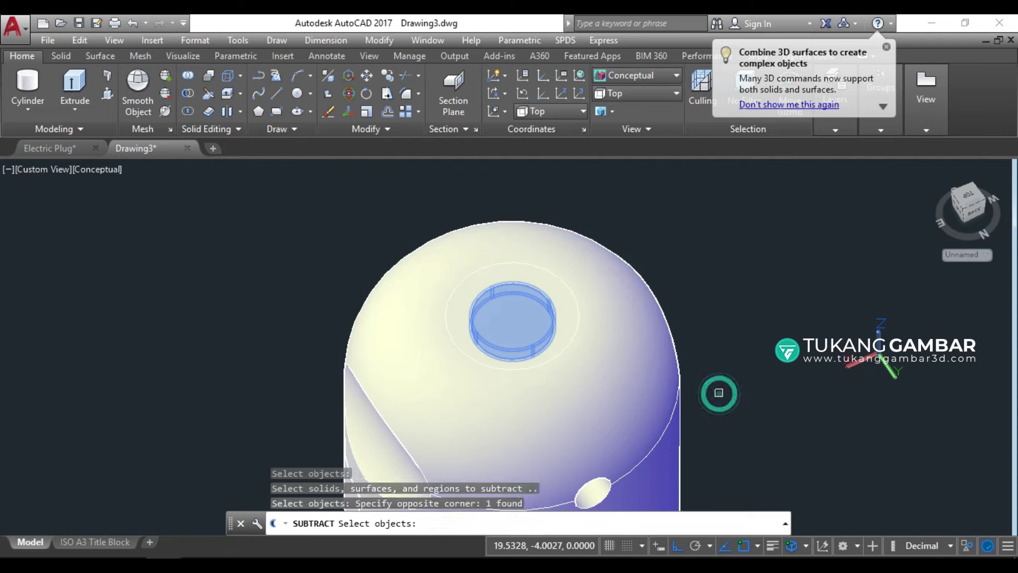
{"action": "key", "text": "Return"}
{"action": "mouse_move", "coordinate": [660, 338]}
{"action": "middle_mouse_down", "text": "shift"}
{"action": "mouse_move", "coordinate": [609, 359]}
{"action": "mouse_move", "coordinate": [657, 343]}
{"action": "mouse_move", "coordinate": [623, 339]}
{"action": "middle_mouse_up", "text": "shift"}
{"action": "key", "text": "Return"}
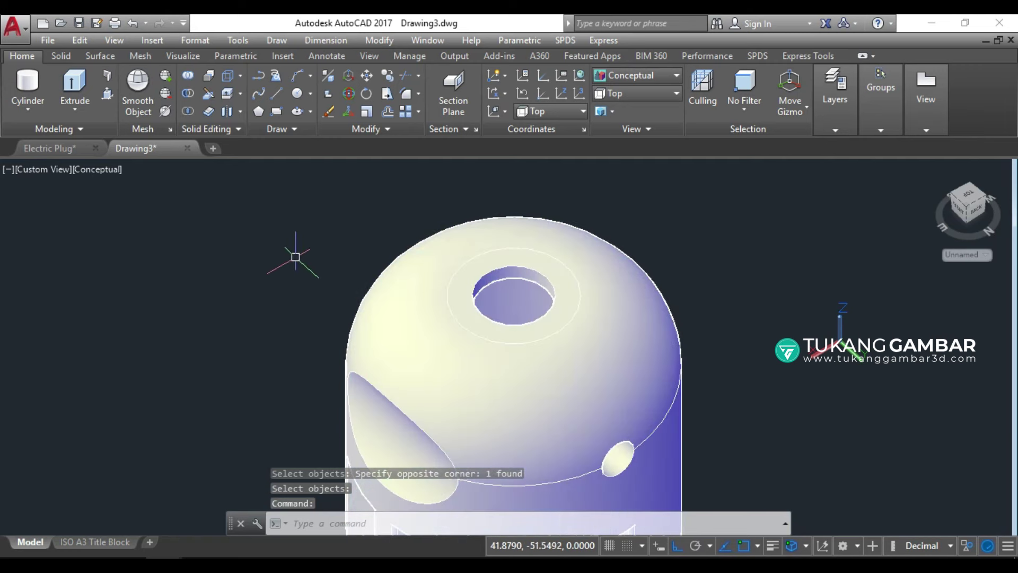
Step: Press-pull the ring around the top hole up 1 unit into a collar
{"action": "left_click", "coordinate": [107, 94]}
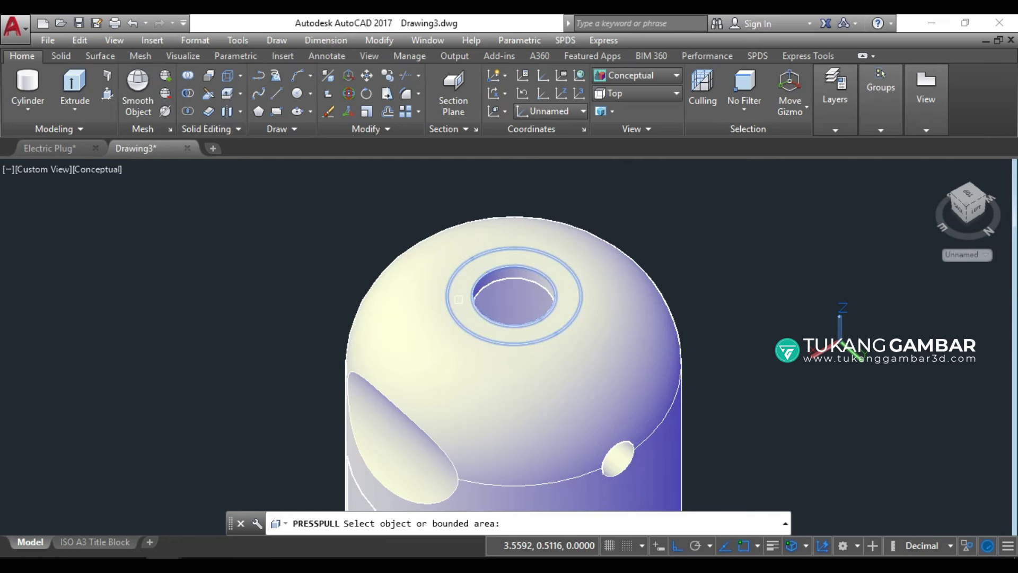
{"action": "left_click", "coordinate": [459, 299]}
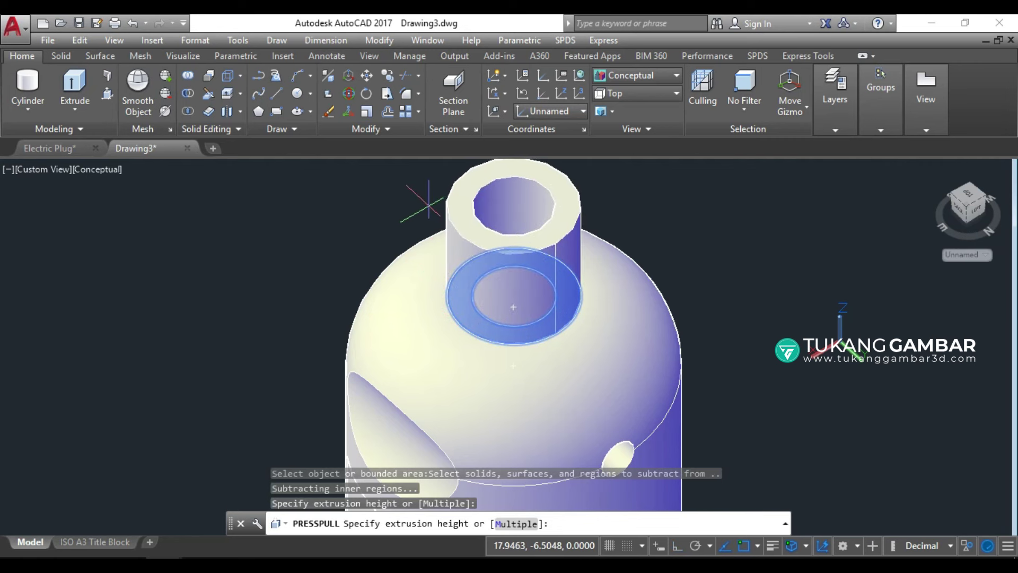
{"action": "type", "text": "1"}
{"action": "key", "text": "Return"}
{"action": "key", "text": "Return"}
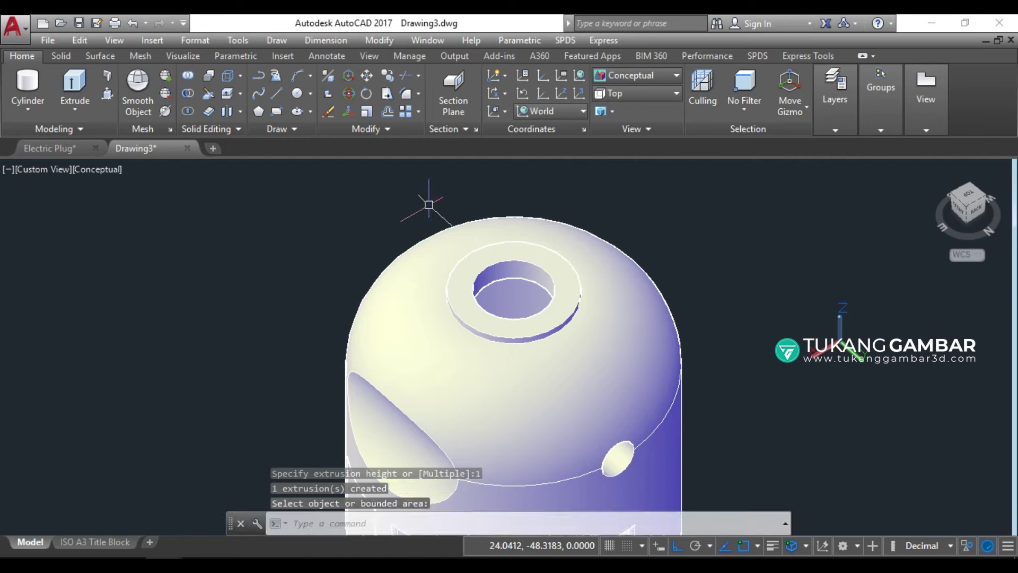
{"action": "mouse_move", "coordinate": [650, 303]}
{"action": "middle_mouse_down", "text": "shift"}
{"action": "mouse_move", "coordinate": [681, 258]}
{"action": "mouse_move", "coordinate": [645, 232]}
{"action": "middle_mouse_up", "text": "shift"}
{"action": "scroll", "coordinate": [576, 219], "scroll_direction": "down", "scroll_amount": 4}
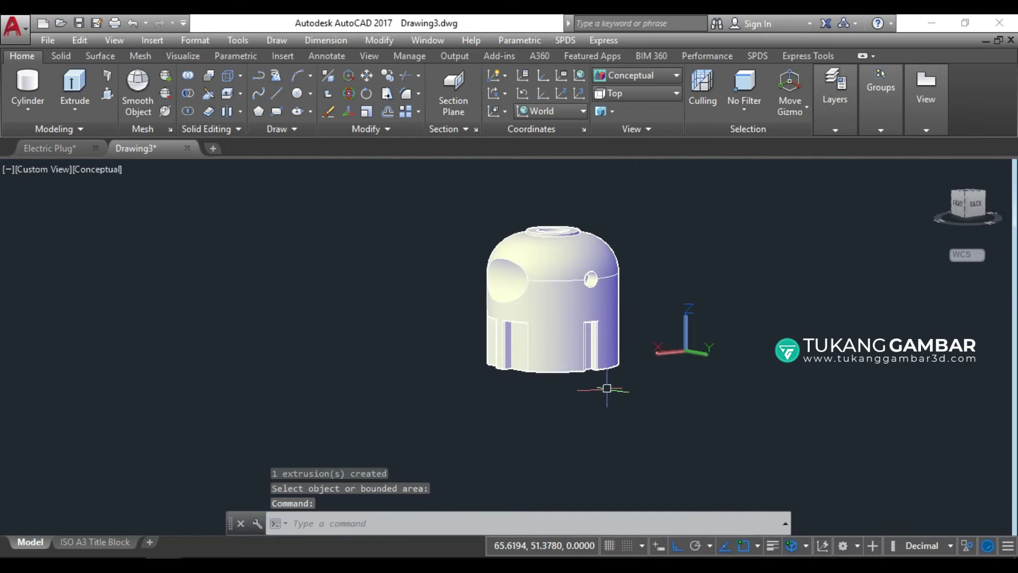
{"action": "scroll", "coordinate": [607, 388], "scroll_direction": "up", "scroll_amount": 3}
{"action": "scroll", "coordinate": [587, 371], "scroll_direction": "up", "scroll_amount": 2}
{"action": "mouse_move", "coordinate": [586, 370]}
{"action": "middle_mouse_down", "text": "shift"}
{"action": "mouse_move", "coordinate": [532, 346]}
{"action": "mouse_move", "coordinate": [514, 300]}
{"action": "middle_mouse_up", "text": "shift"}
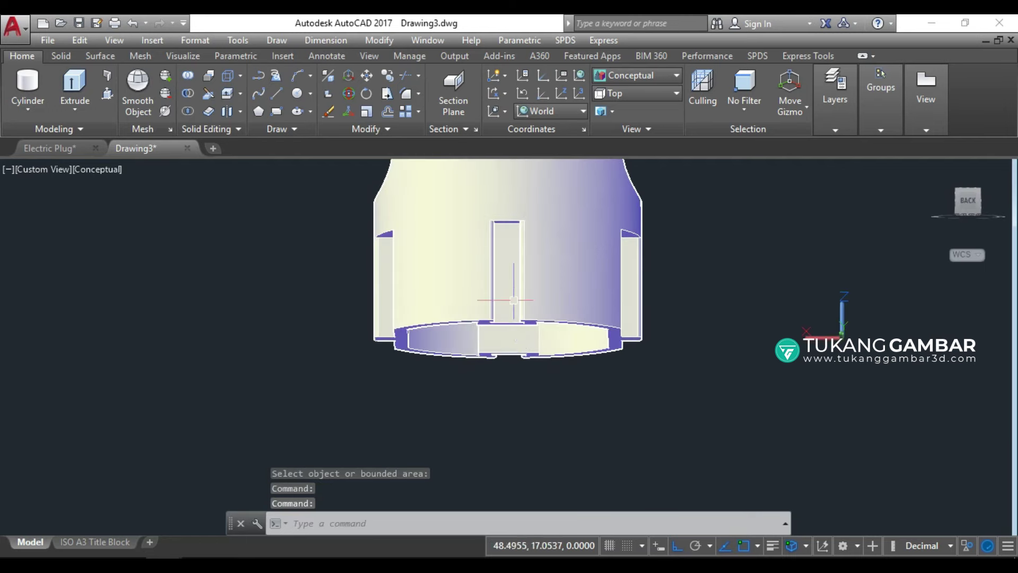
{"action": "scroll", "coordinate": [513, 300], "scroll_direction": "up", "scroll_amount": 3}
{"action": "middle_click_drag", "start_coordinate": [509, 373], "coordinate": [509, 279], "text": "shift"}
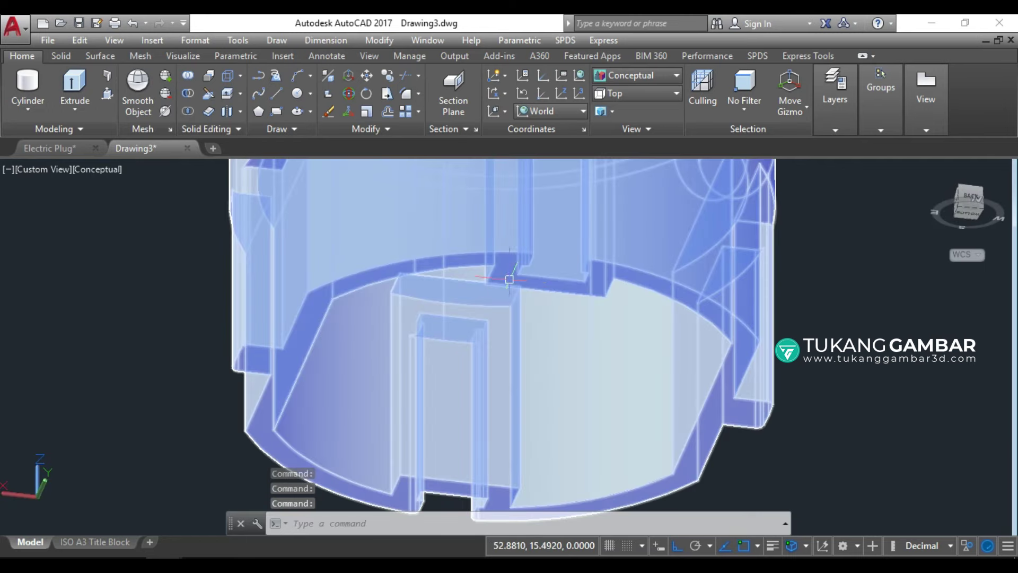
{"action": "scroll", "coordinate": [535, 311], "scroll_direction": "down", "scroll_amount": 3}
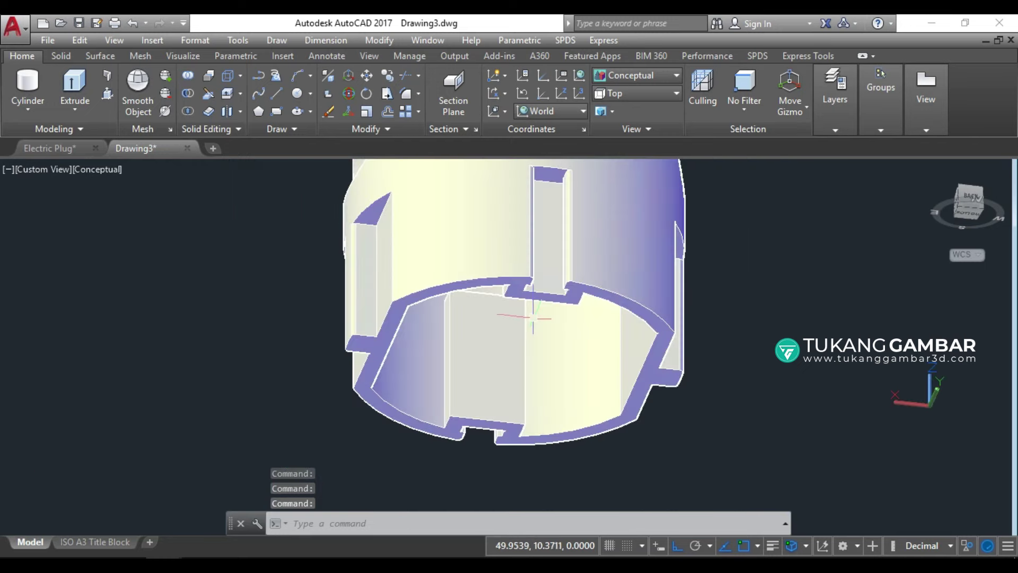
{"action": "mouse_move", "coordinate": [534, 320]}
{"action": "middle_mouse_down", "text": "shift"}
{"action": "mouse_move", "coordinate": [534, 365]}
{"action": "mouse_move", "coordinate": [564, 366]}
{"action": "mouse_move", "coordinate": [597, 348]}
{"action": "mouse_move", "coordinate": [564, 348]}
{"action": "mouse_move", "coordinate": [582, 425]}
{"action": "middle_mouse_up", "text": "shift"}
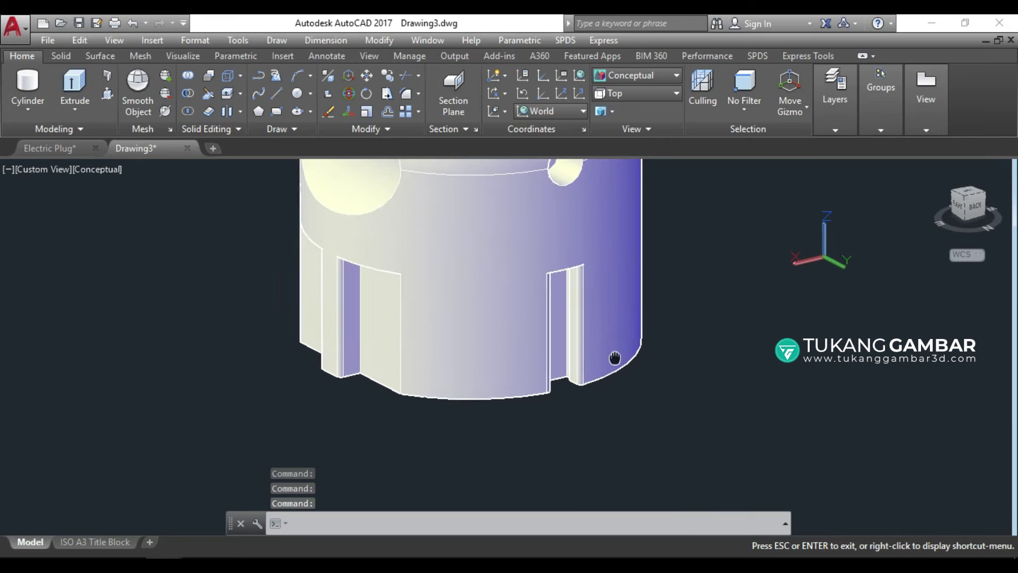
{"action": "middle_click_drag", "start_coordinate": [614, 357], "coordinate": [568, 364], "text": "shift"}
Step: Create a 2 × 5 × 1 box solid beside the plug body and select it
{"action": "left_click", "coordinate": [30, 106]}
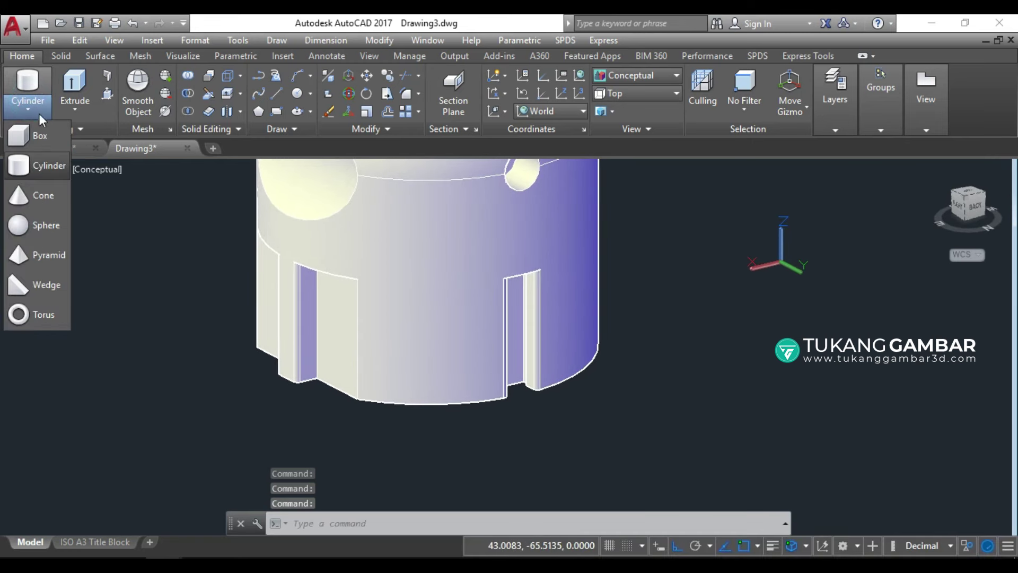
{"action": "left_click", "coordinate": [31, 134]}
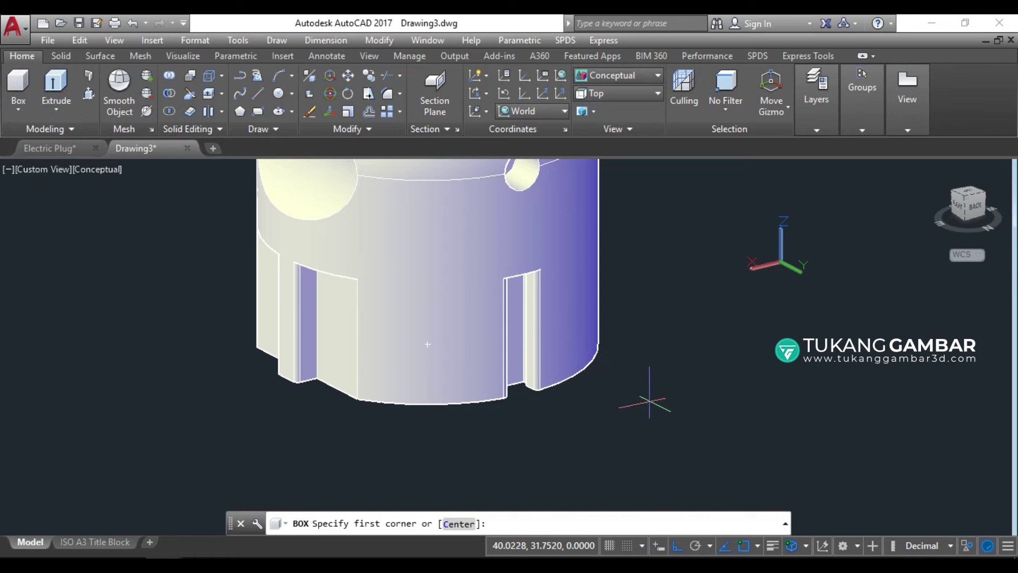
{"action": "left_click", "coordinate": [653, 397]}
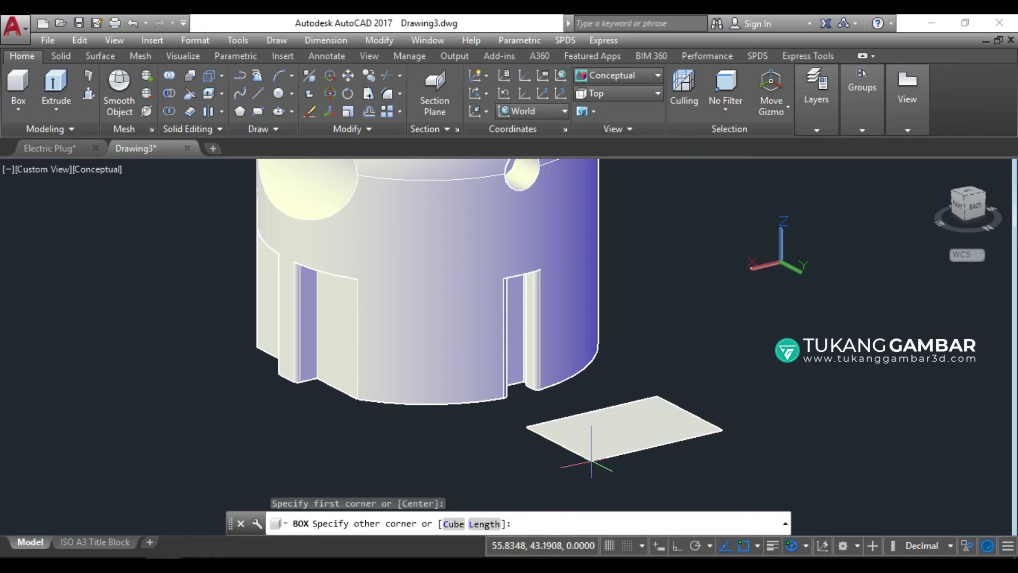
{"action": "left_click", "coordinate": [492, 527]}
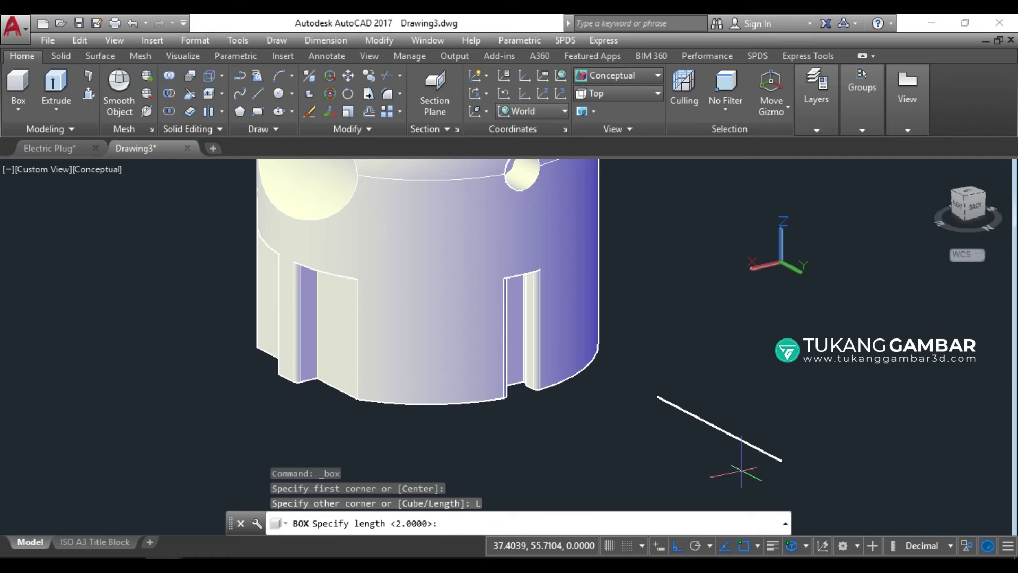
{"action": "type", "text": "2"}
{"action": "key", "text": "Return"}
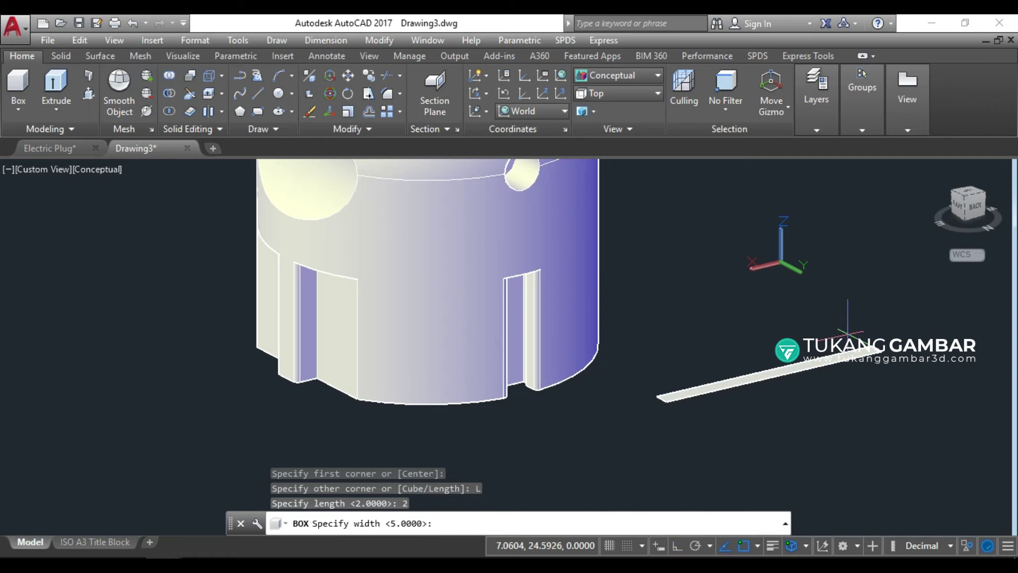
{"action": "type", "text": "5"}
{"action": "key", "text": "Return"}
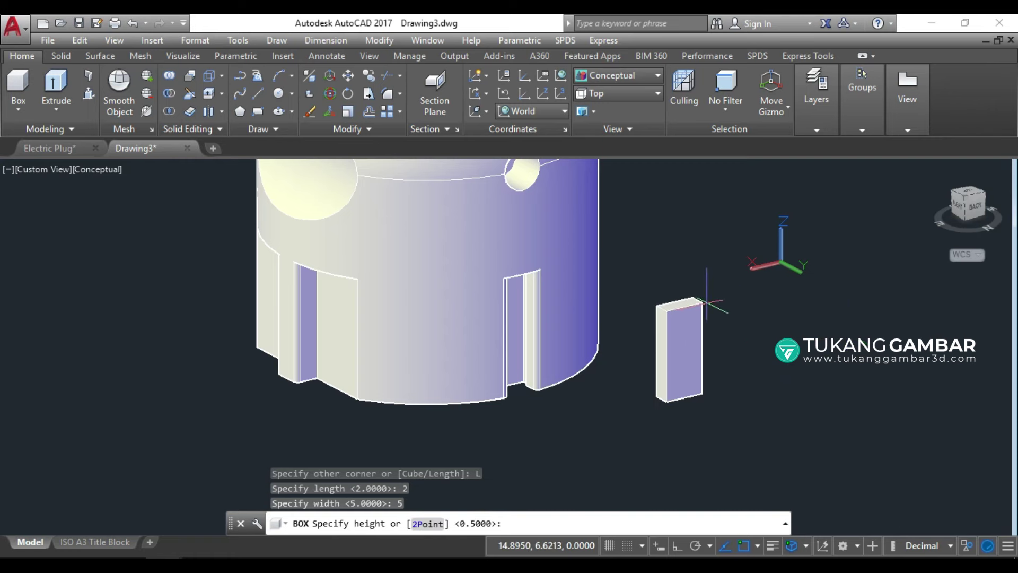
{"action": "type", "text": "1"}
{"action": "key", "text": "Return"}
{"action": "left_click", "coordinate": [729, 341]}
{"action": "left_click", "coordinate": [643, 423]}
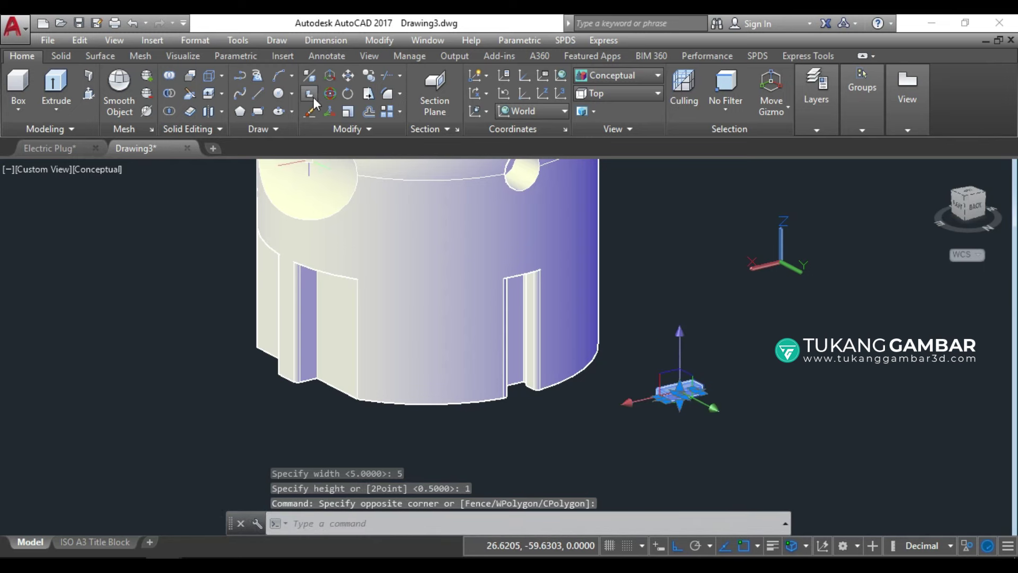
Step: Move the small box by its midpoint into the notch below the base's inner slot
{"action": "left_click", "coordinate": [349, 76]}
{"action": "scroll", "coordinate": [681, 405], "scroll_direction": "up", "scroll_amount": 3}
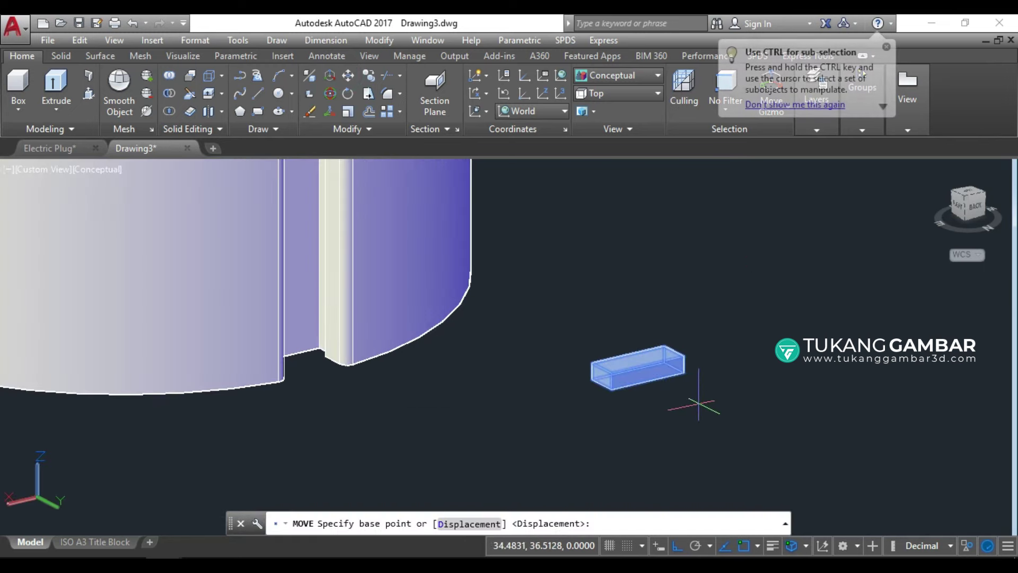
{"action": "scroll", "coordinate": [665, 406], "scroll_direction": "up", "scroll_amount": 2}
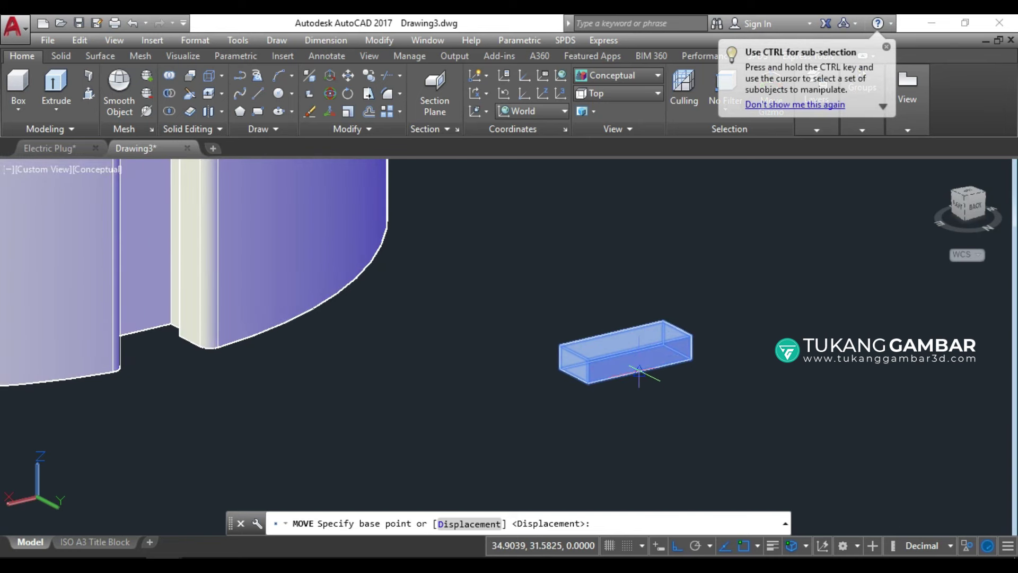
{"action": "left_click", "coordinate": [639, 372]}
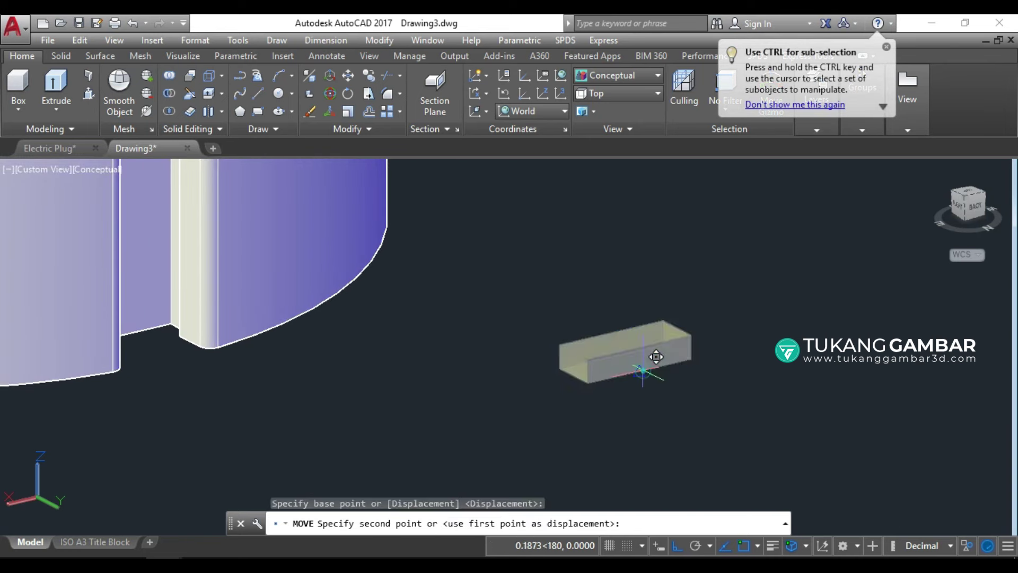
{"action": "middle_click_drag", "start_coordinate": [562, 365], "coordinate": [529, 309], "text": "shift"}
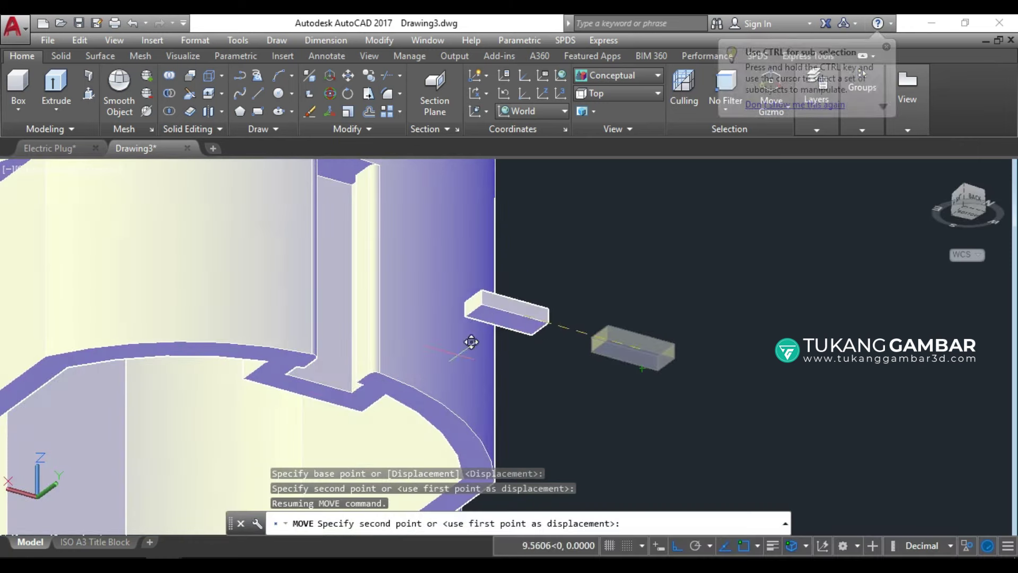
{"action": "scroll", "coordinate": [328, 401], "scroll_direction": "up", "scroll_amount": 4}
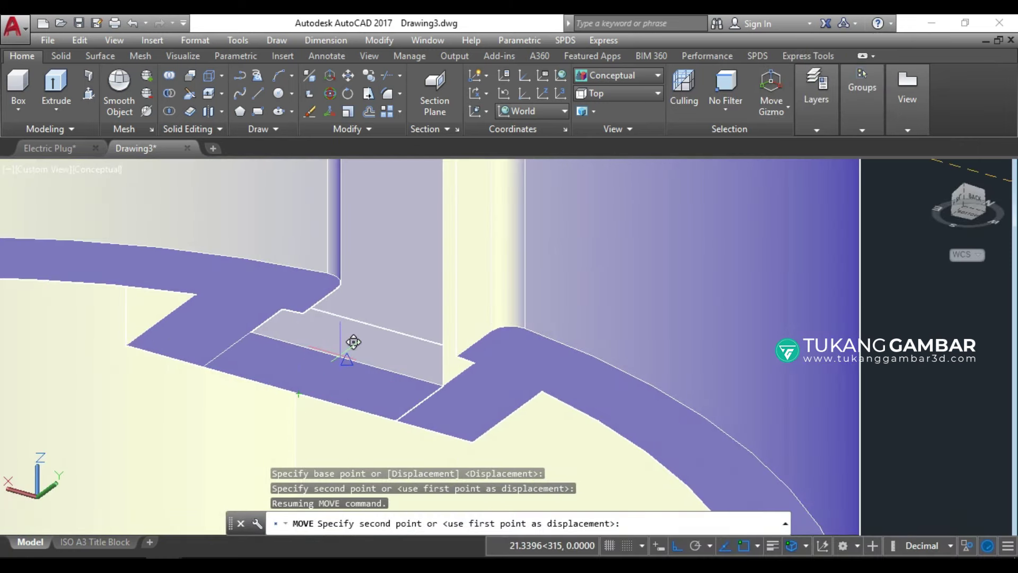
{"action": "left_click", "coordinate": [341, 354]}
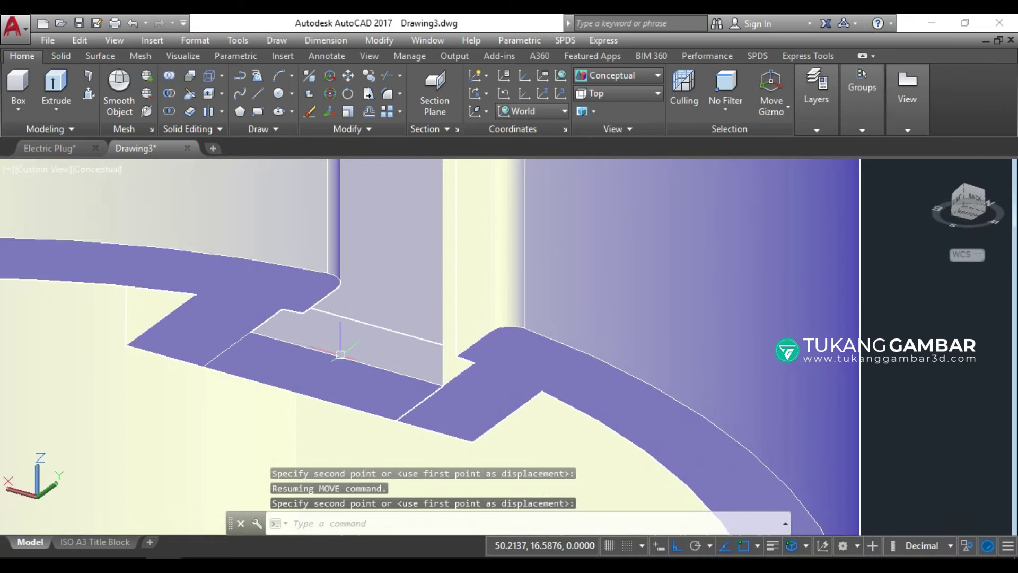
{"action": "scroll", "coordinate": [342, 354], "scroll_direction": "down", "scroll_amount": 2}
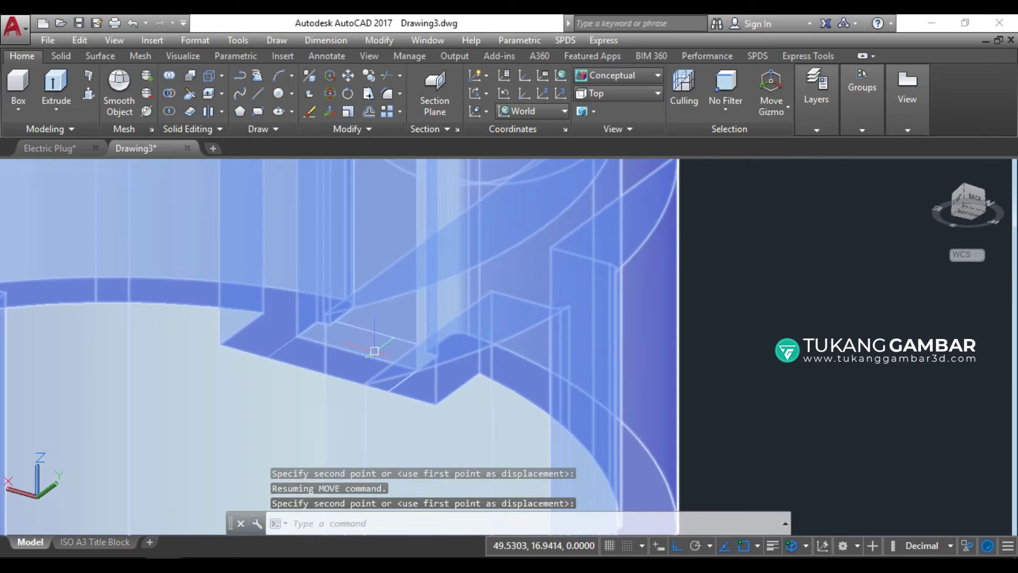
Step: Copy the box sitting in the notch, using its midpoint as the base point
{"action": "scroll", "coordinate": [387, 325], "scroll_direction": "down", "scroll_amount": 3}
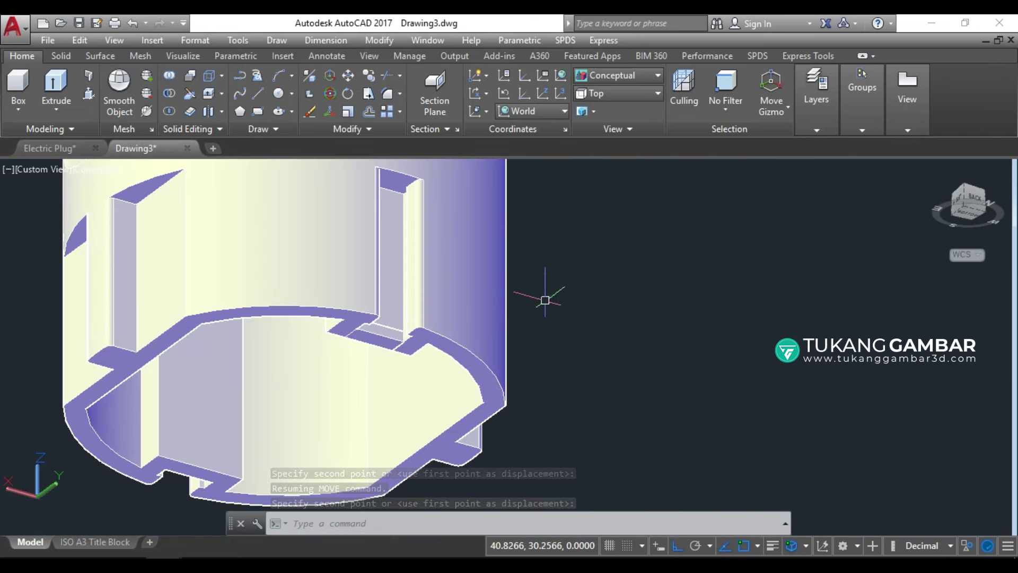
{"action": "scroll", "coordinate": [603, 299], "scroll_direction": "down", "scroll_amount": 2}
{"action": "left_click", "coordinate": [215, 253]}
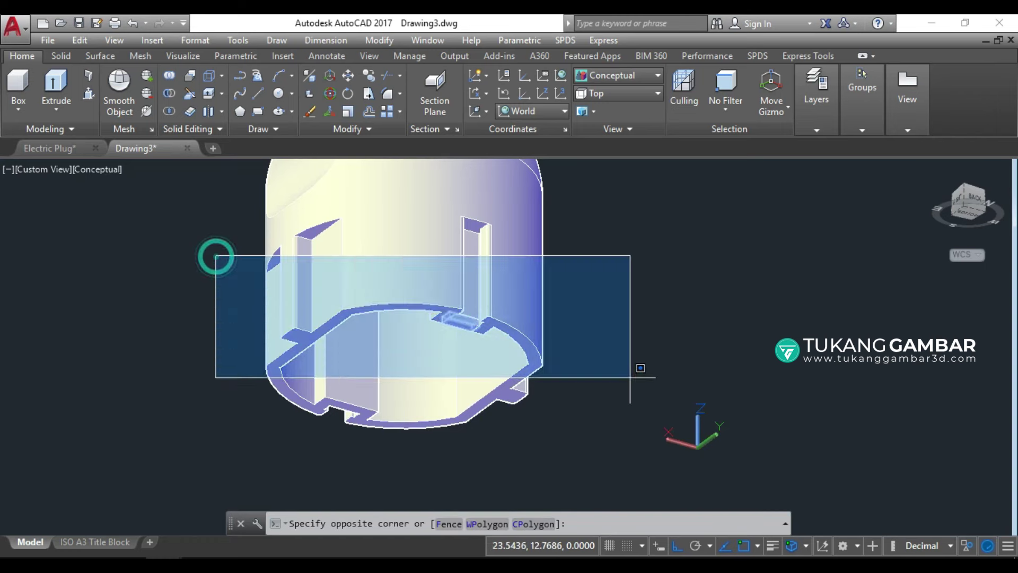
{"action": "left_click", "coordinate": [631, 372]}
{"action": "left_click", "coordinate": [368, 84]}
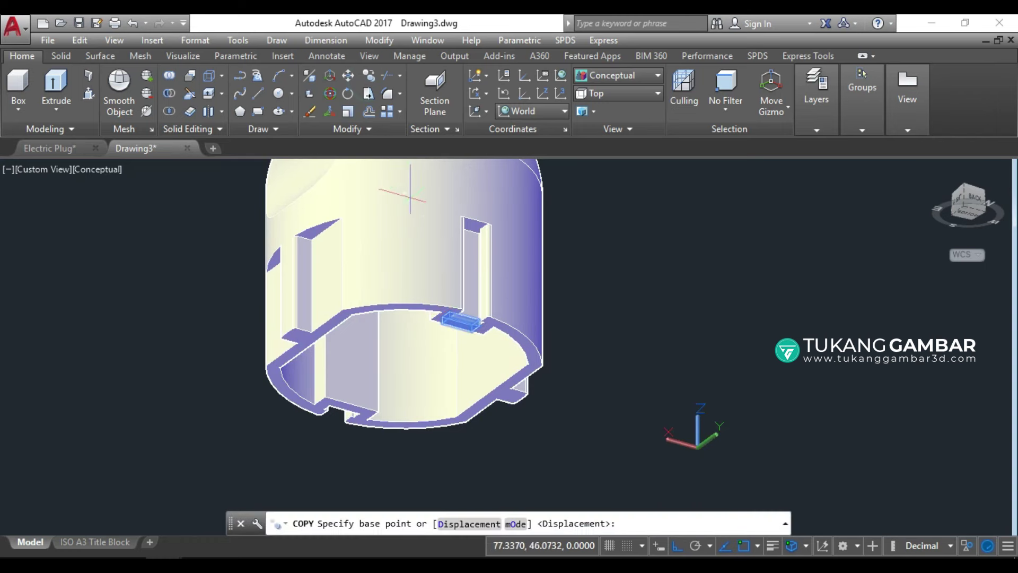
{"action": "scroll", "coordinate": [404, 342], "scroll_direction": "up", "scroll_amount": 2}
{"action": "scroll", "coordinate": [425, 334], "scroll_direction": "up", "scroll_amount": 2}
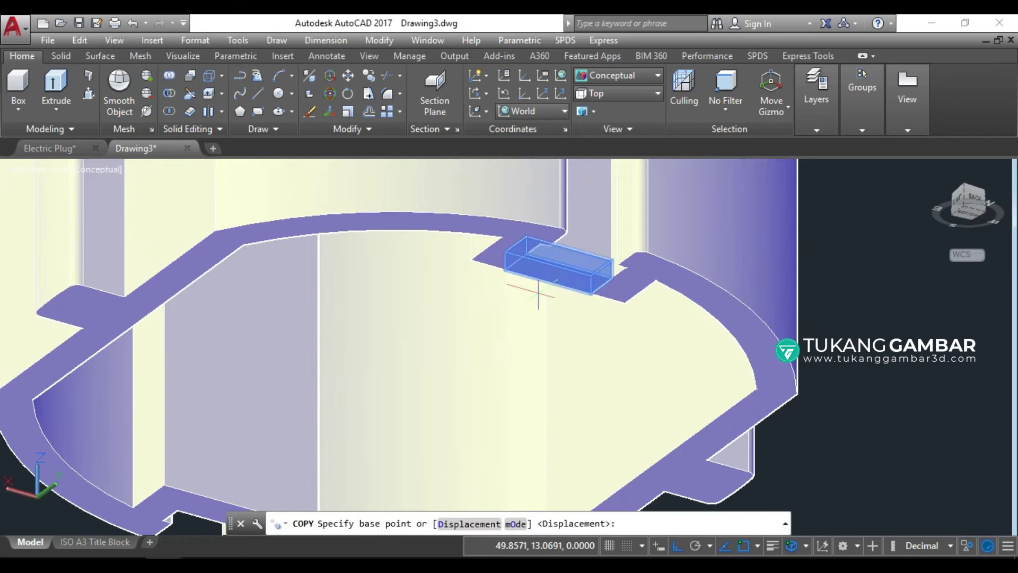
{"action": "mouse_move", "coordinate": [571, 265]}
{"action": "middle_mouse_down", "text": "shift"}
{"action": "mouse_move", "coordinate": [564, 297]}
{"action": "mouse_move", "coordinate": [571, 283]}
{"action": "middle_mouse_up", "text": "shift"}
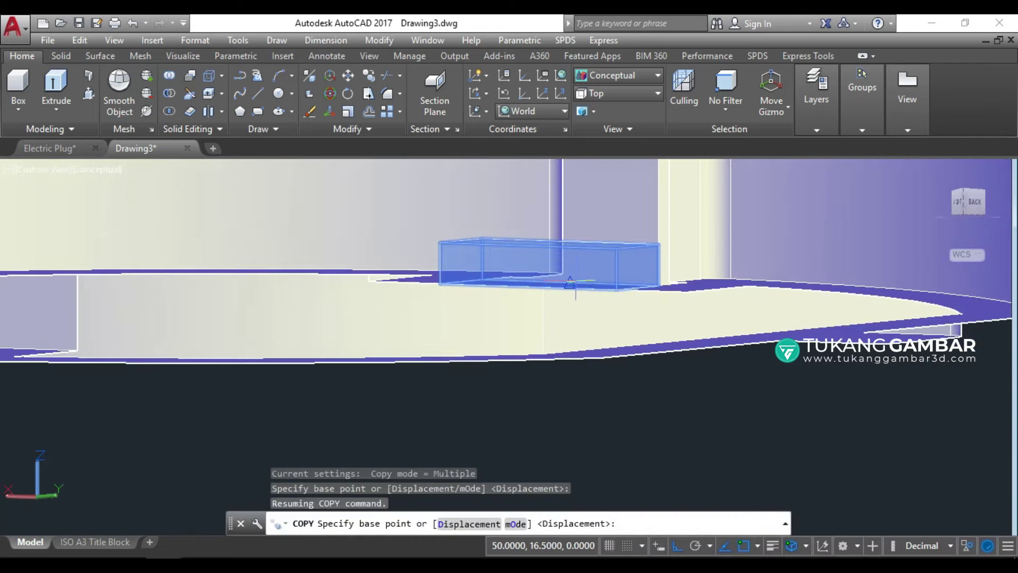
{"action": "left_click", "coordinate": [573, 286]}
Step: Place the box copy in the opposite notch of the hollow base
{"action": "scroll", "coordinate": [583, 273], "scroll_direction": "down", "scroll_amount": 2}
{"action": "scroll", "coordinate": [583, 274], "scroll_direction": "down", "scroll_amount": 3}
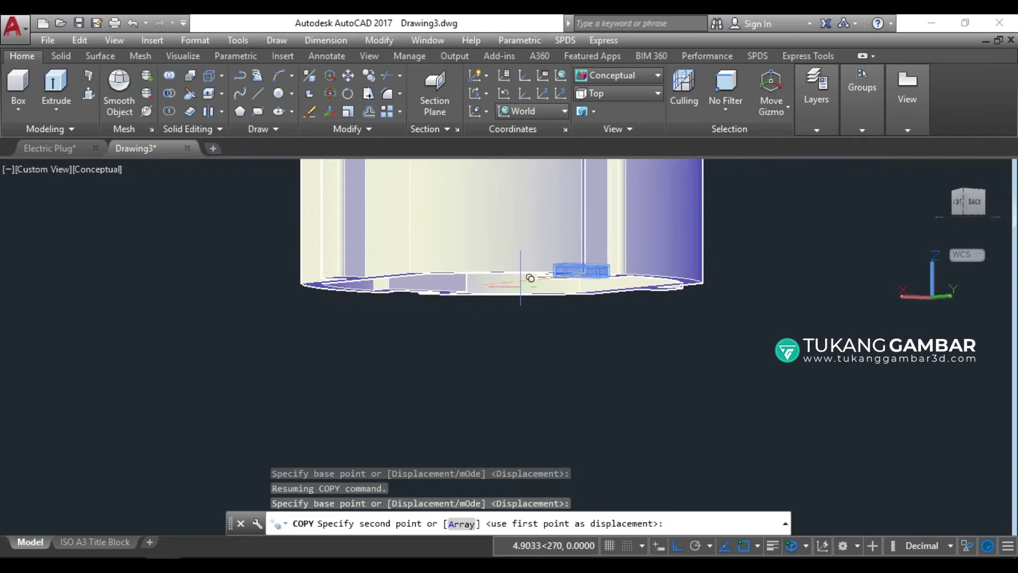
{"action": "middle_click_drag", "start_coordinate": [442, 300], "coordinate": [443, 265], "text": "shift"}
{"action": "scroll", "coordinate": [451, 381], "scroll_direction": "up", "scroll_amount": 3}
{"action": "scroll", "coordinate": [456, 392], "scroll_direction": "up", "scroll_amount": 3}
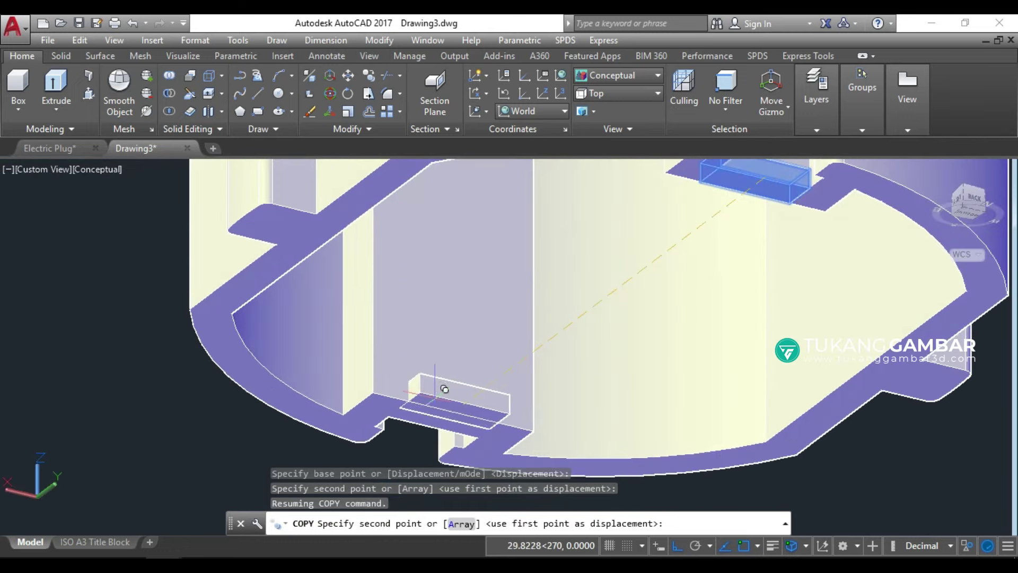
{"action": "left_click", "coordinate": [453, 411]}
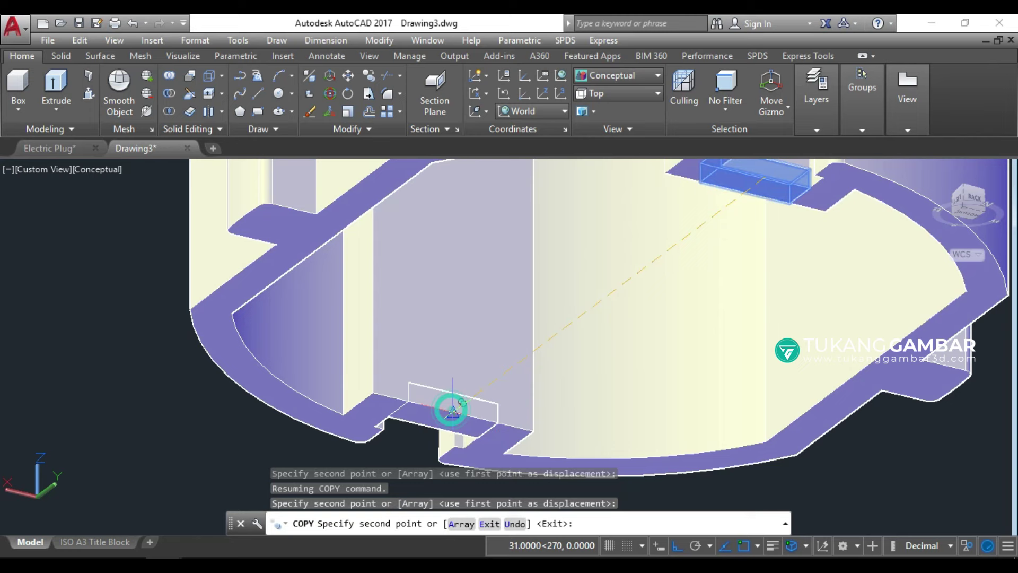
{"action": "key", "text": "Escape"}
{"action": "scroll", "coordinate": [461, 306], "scroll_direction": "down", "scroll_amount": 2}
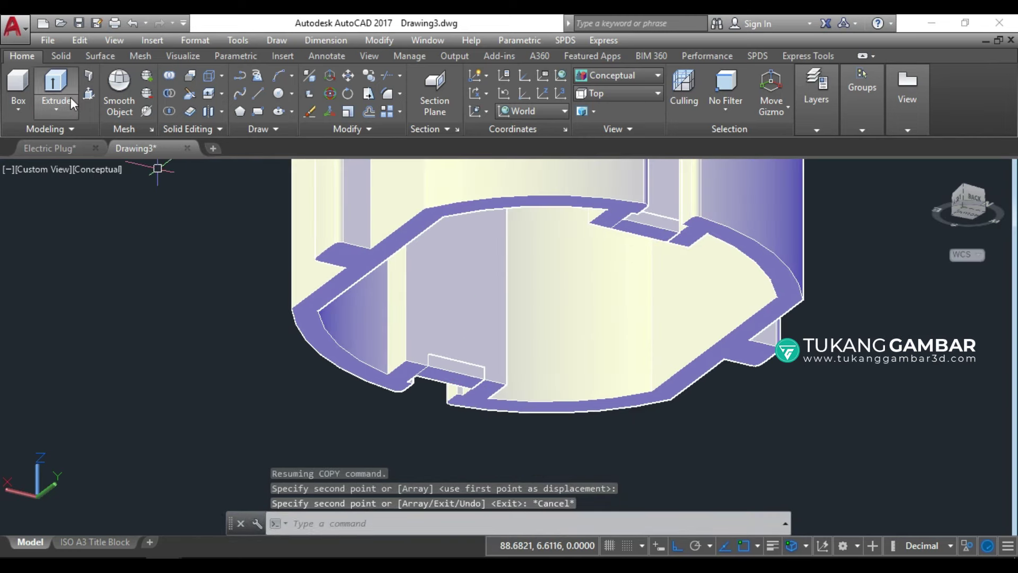
Step: Subtract both small boxes from the hollow plug body
{"action": "left_click", "coordinate": [169, 93]}
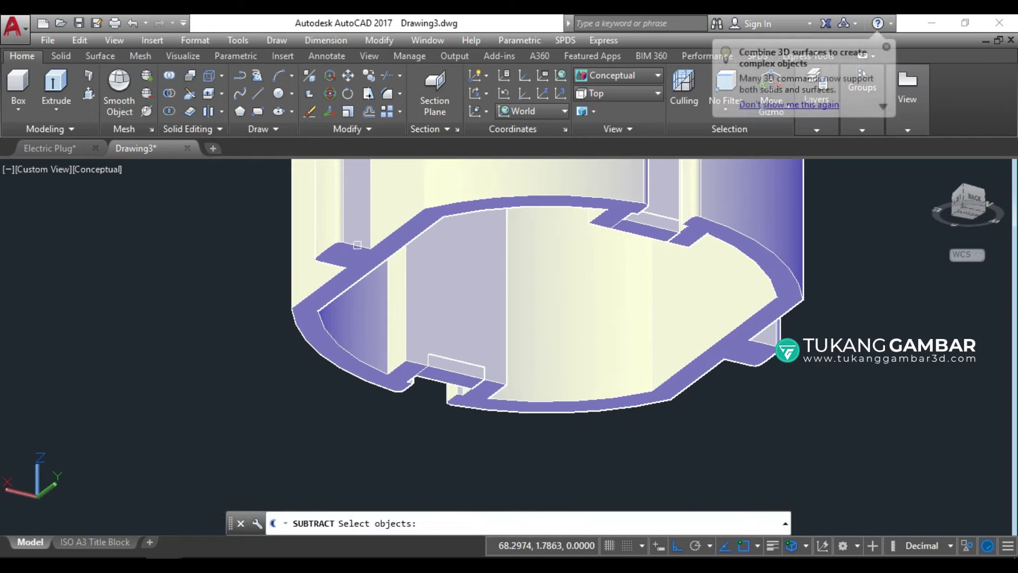
{"action": "left_click", "coordinate": [368, 239]}
{"action": "key", "text": "Return"}
{"action": "left_click", "coordinate": [235, 185]}
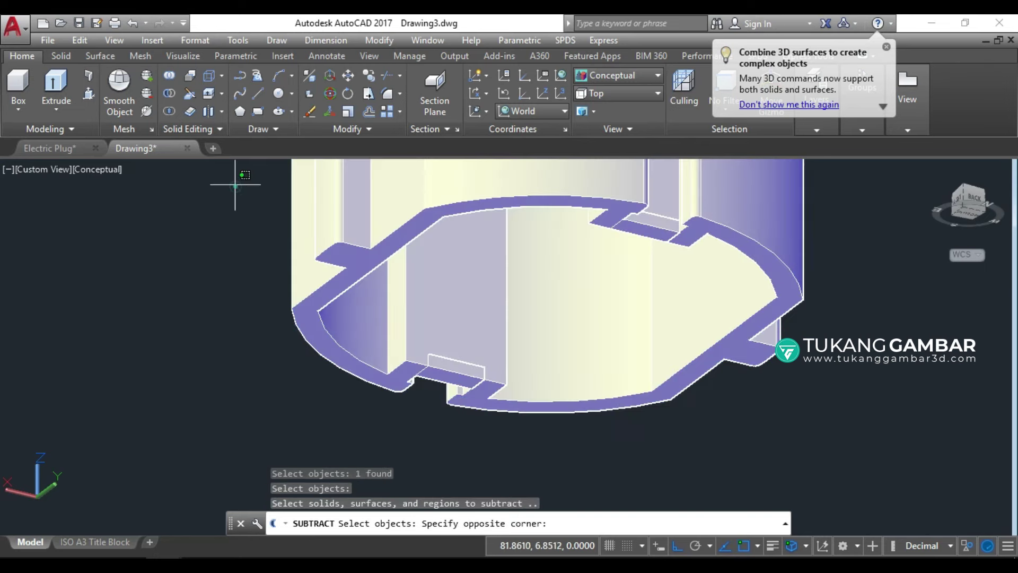
{"action": "left_click", "coordinate": [795, 431]}
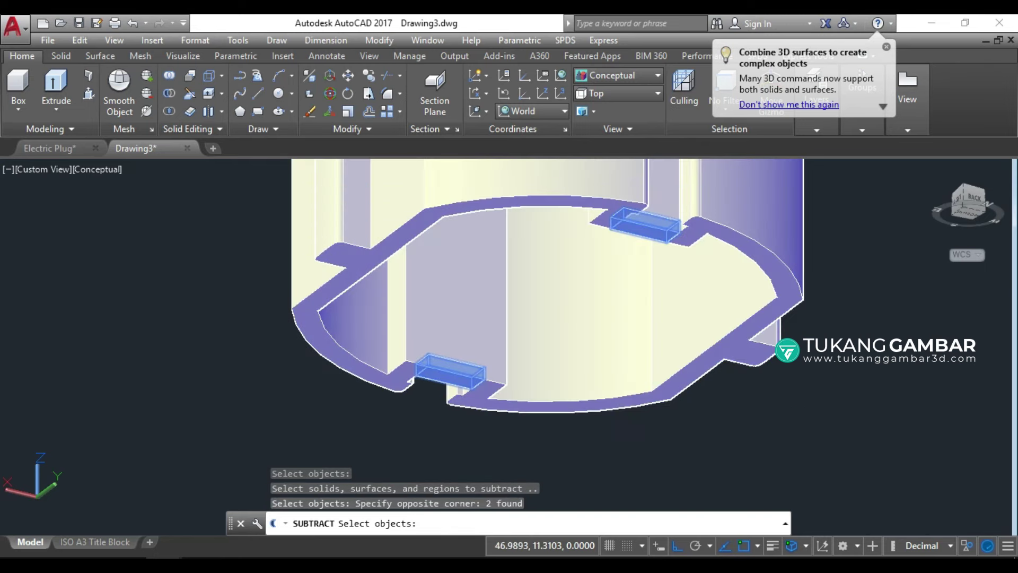
{"action": "key", "text": "Return"}
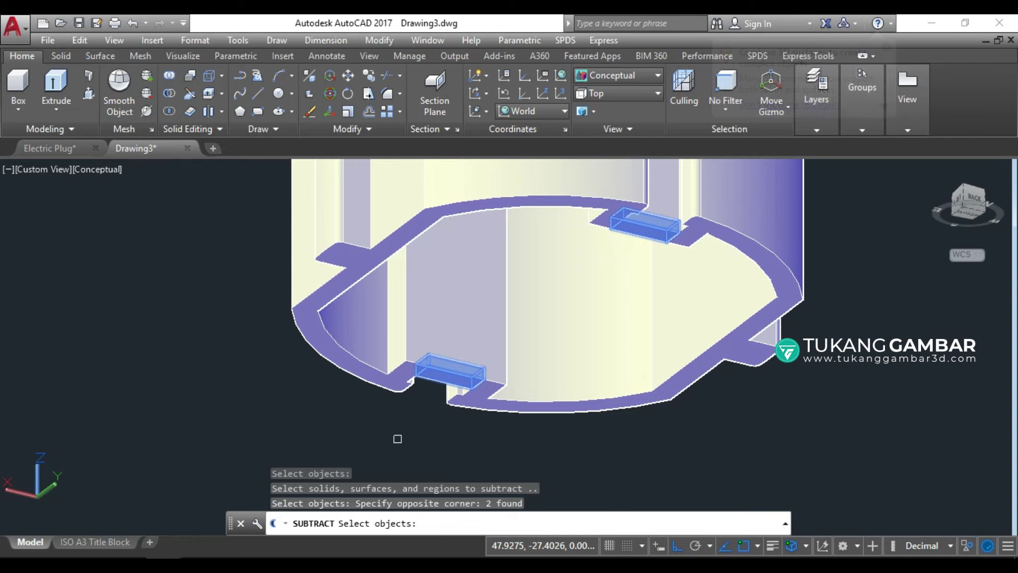
Step: Orbit the model to inspect the new rim notches from underneath and the top-front
{"action": "middle_click_drag", "start_coordinate": [399, 439], "coordinate": [450, 425], "text": "shift"}
{"action": "scroll", "coordinate": [470, 380], "scroll_direction": "up", "scroll_amount": 2}
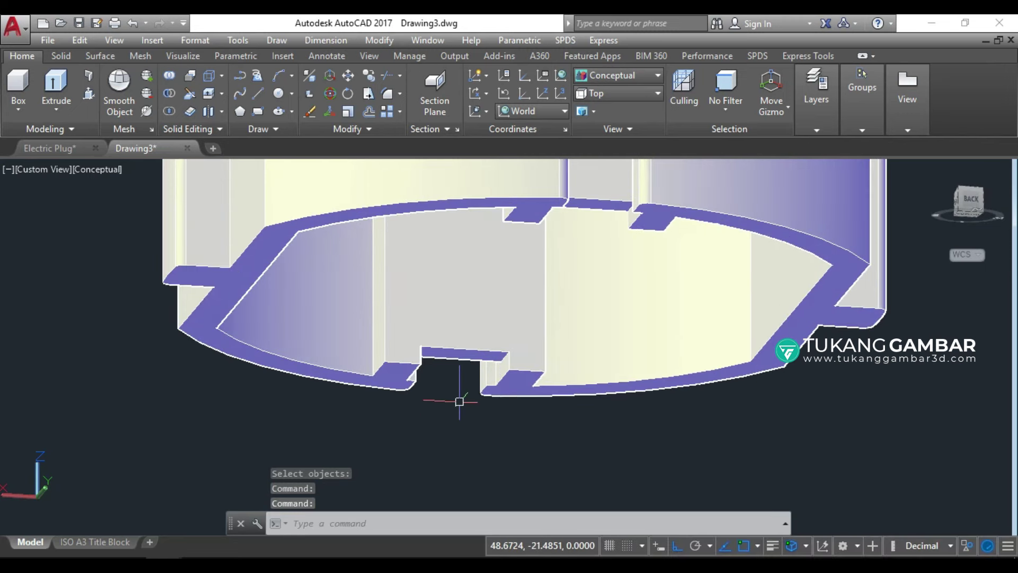
{"action": "scroll", "coordinate": [461, 403], "scroll_direction": "down", "scroll_amount": 4}
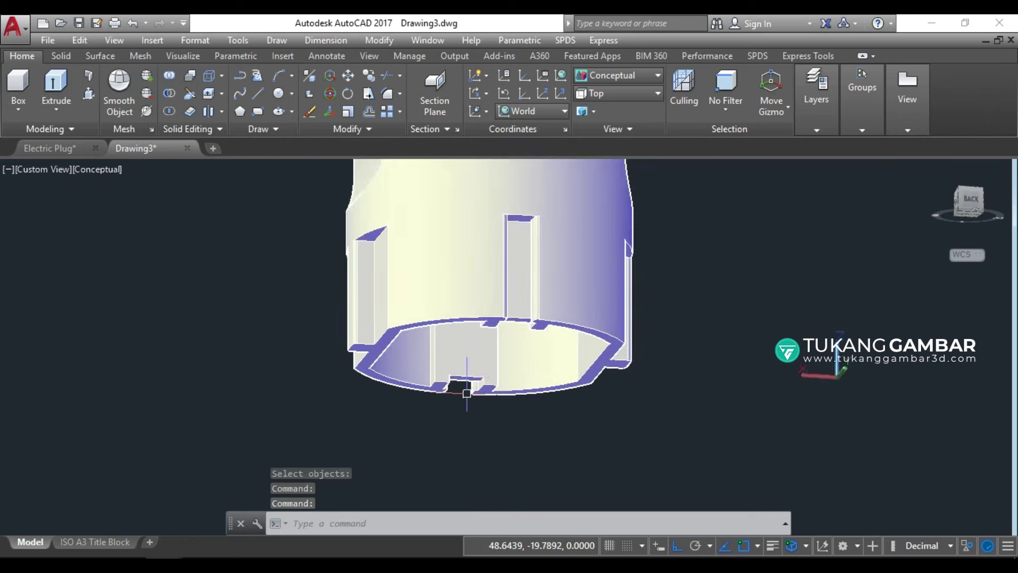
{"action": "middle_click_drag", "start_coordinate": [461, 411], "coordinate": [517, 415], "text": "shift"}
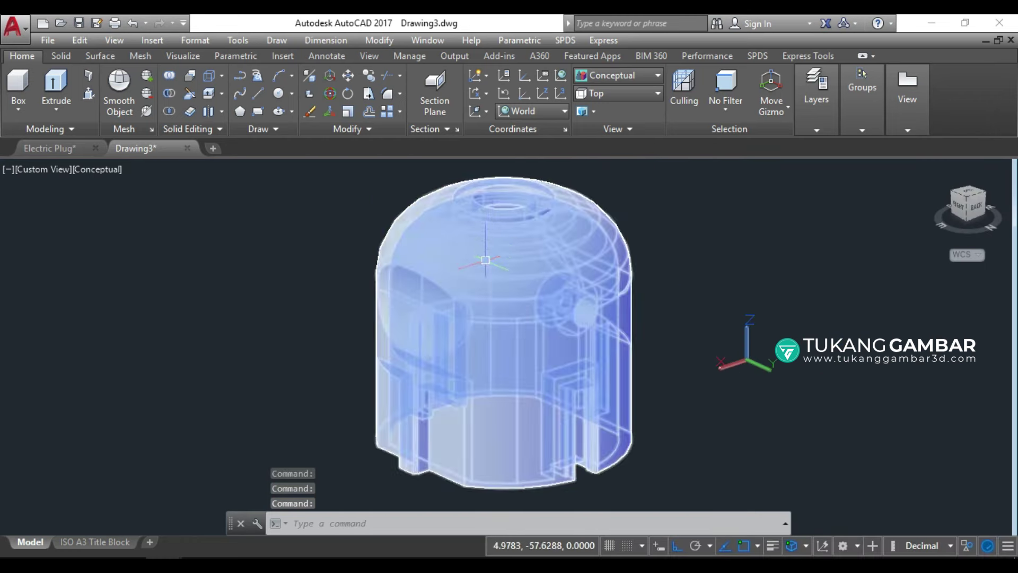
Step: Reposition the view and end object isolation so all objects show again
{"action": "scroll", "coordinate": [493, 246], "scroll_direction": "up", "scroll_amount": 2}
{"action": "middle_click_drag", "start_coordinate": [493, 246], "coordinate": [469, 235]}
{"action": "left_click_drag", "start_coordinate": [469, 235], "coordinate": [451, 255]}
{"action": "key", "text": "Escape"}
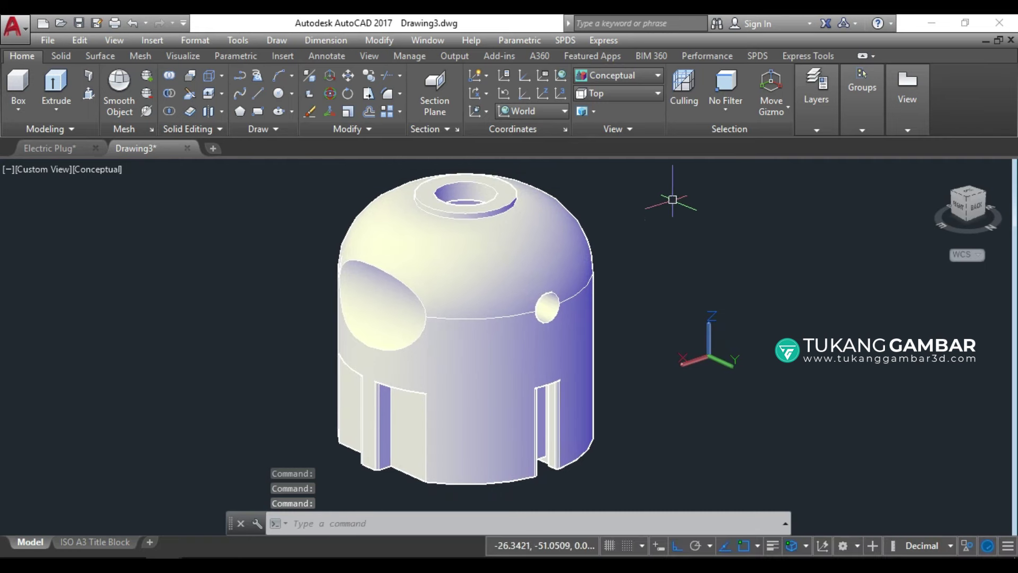
{"action": "right_click", "coordinate": [656, 217]}
{"action": "mouse_move", "coordinate": [692, 284]}
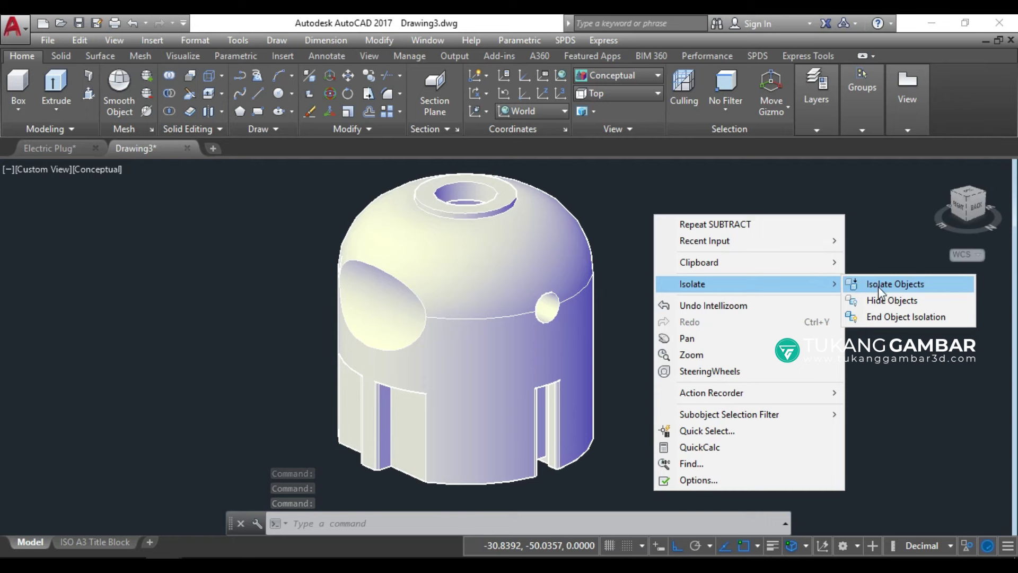
{"action": "left_click", "coordinate": [883, 317]}
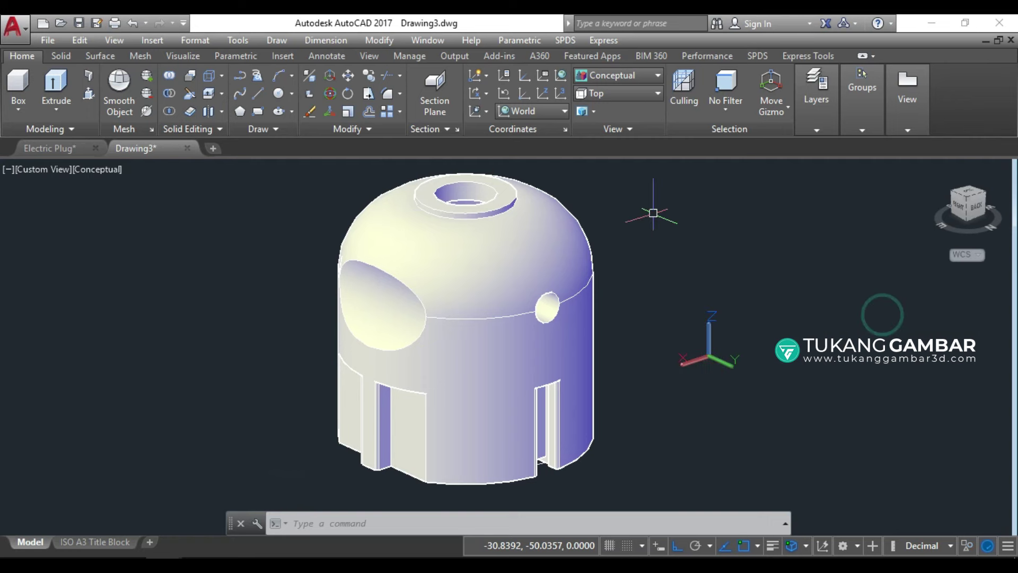
Step: Hide the domed plug solid, leaving only the base ring outline visible
{"action": "scroll", "coordinate": [619, 225], "scroll_direction": "down", "scroll_amount": 2}
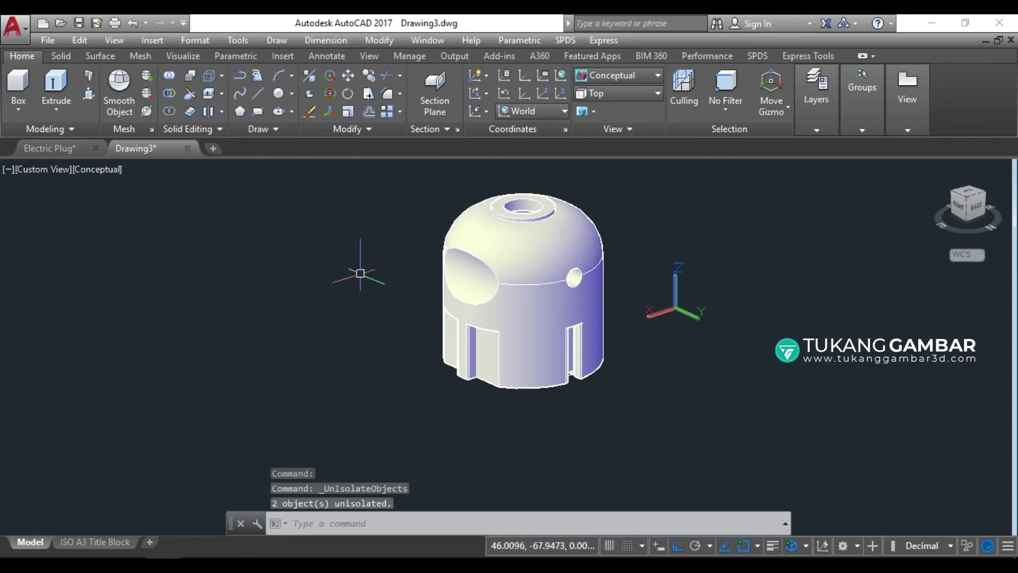
{"action": "left_click", "coordinate": [357, 279]}
{"action": "left_click", "coordinate": [717, 427]}
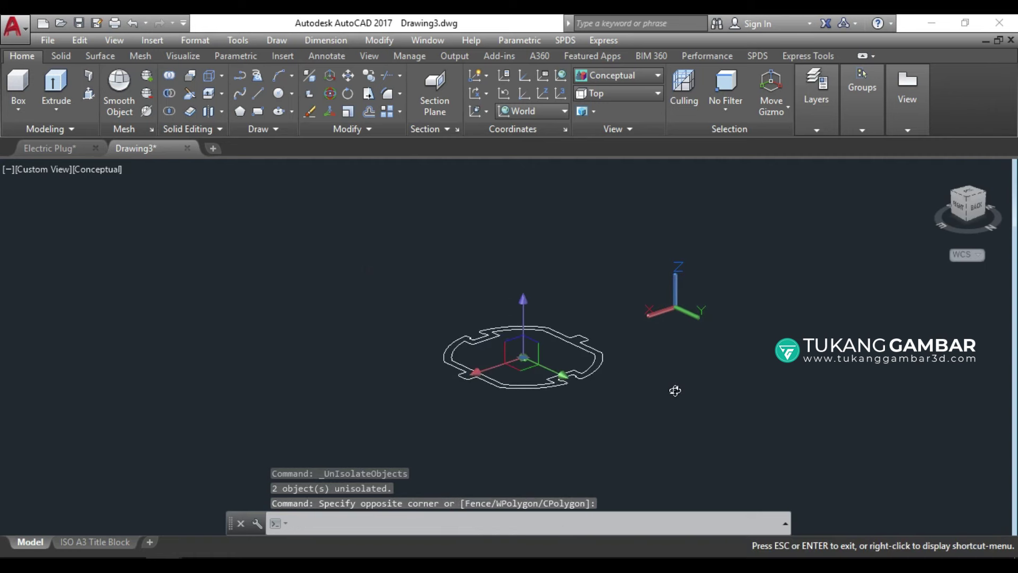
{"action": "key", "text": "Escape"}
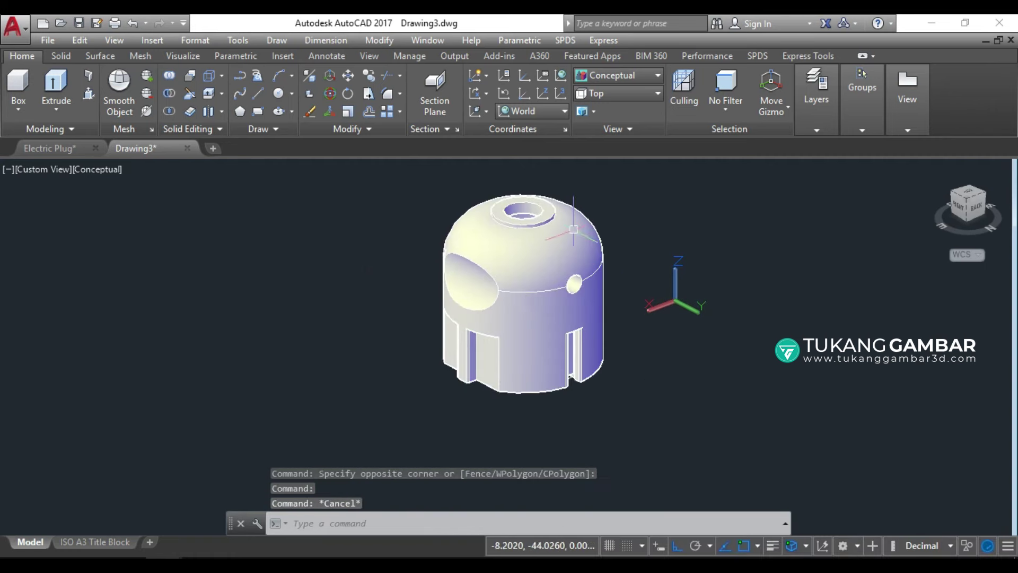
{"action": "left_click", "coordinate": [545, 248]}
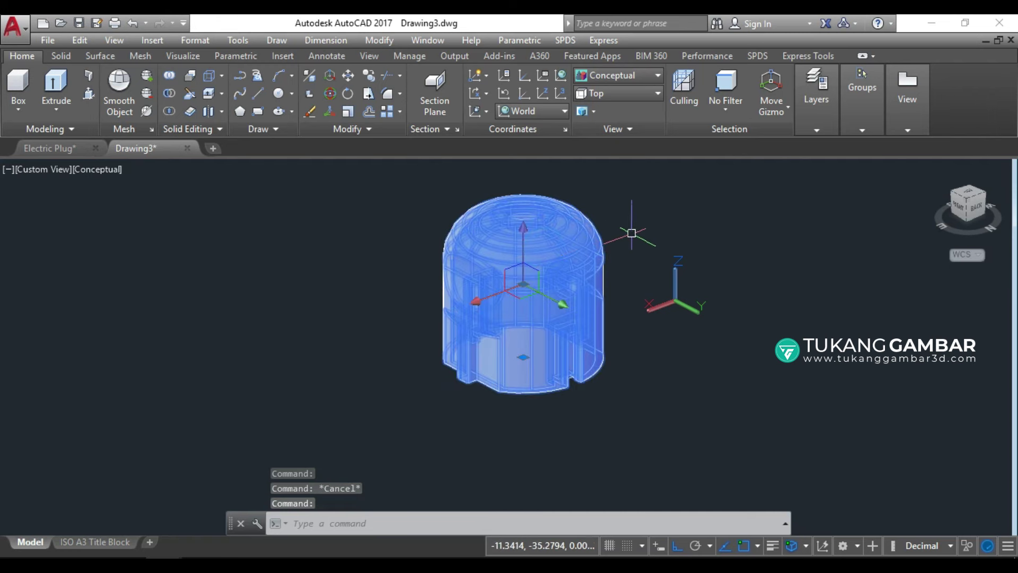
{"action": "right_click", "coordinate": [634, 195]}
{"action": "mouse_move", "coordinate": [716, 262]}
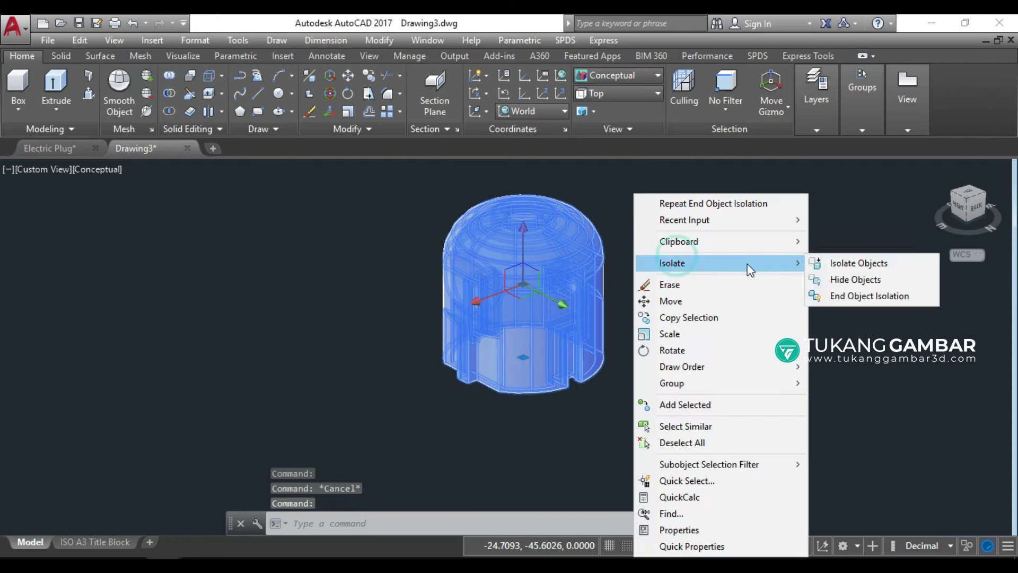
{"action": "left_click", "coordinate": [838, 281]}
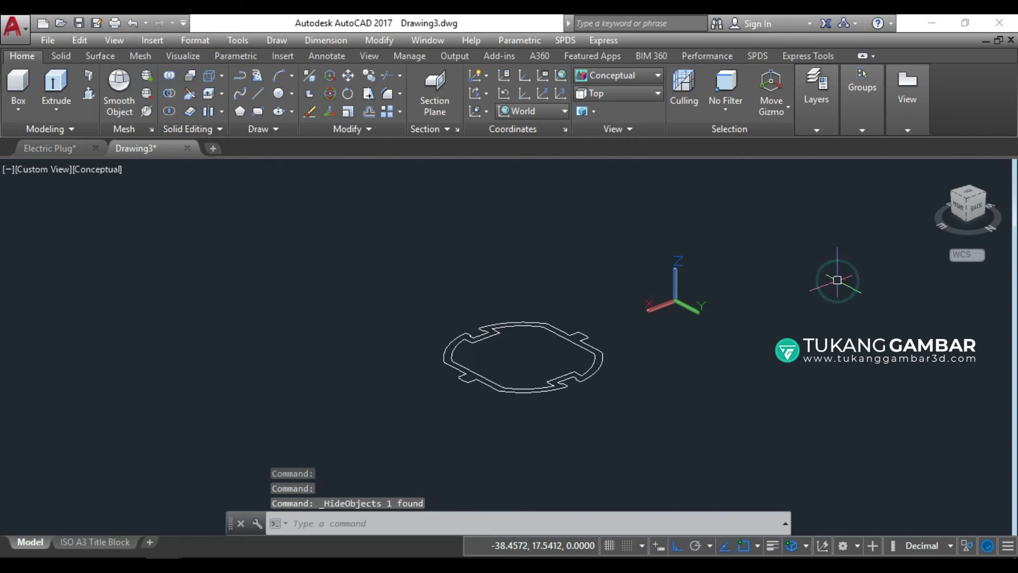
Step: Switch to SW Isometric view and erase the ring's outer outline
{"action": "scroll", "coordinate": [560, 376], "scroll_direction": "up", "scroll_amount": 2}
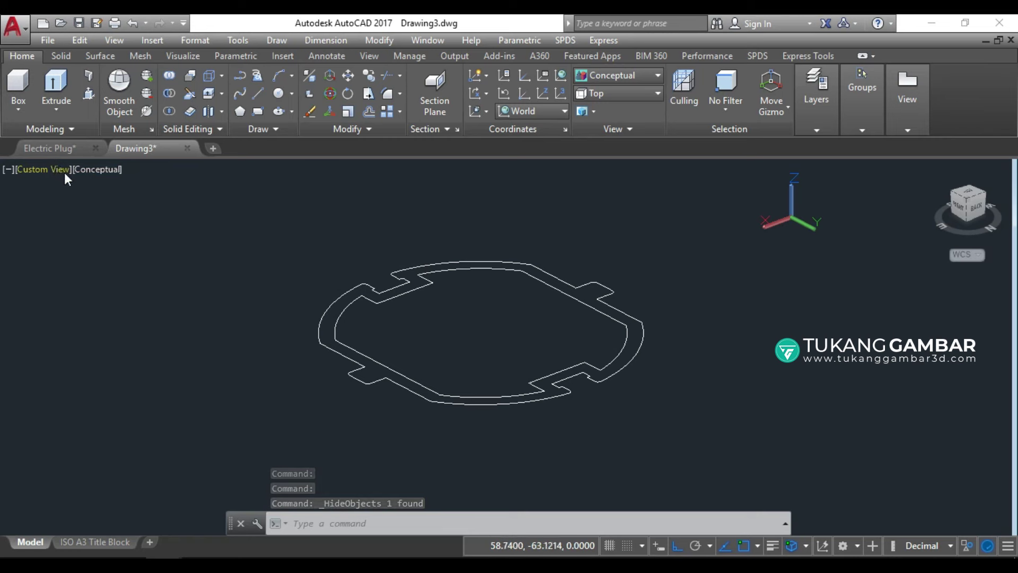
{"action": "left_click", "coordinate": [620, 94]}
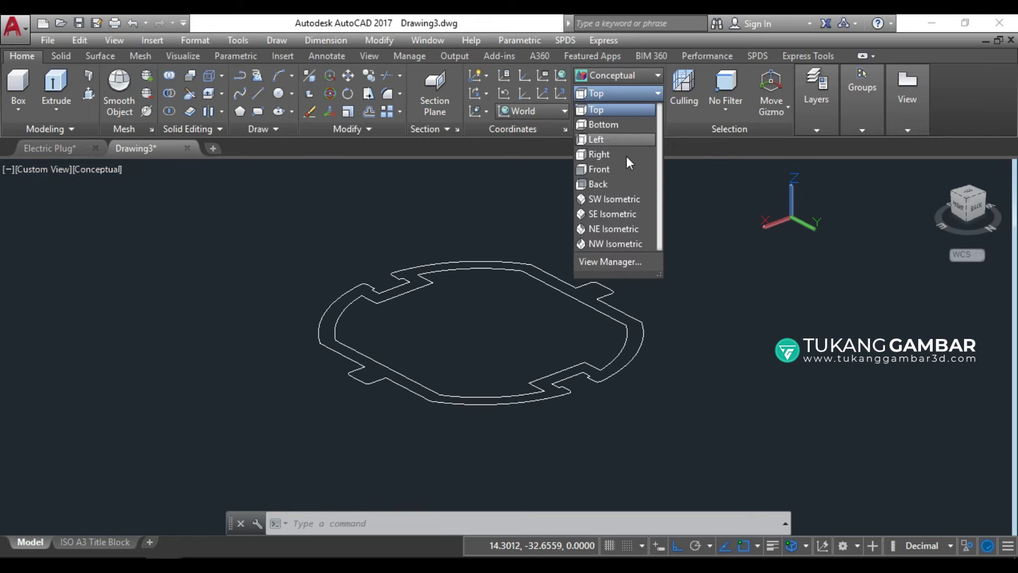
{"action": "left_click", "coordinate": [629, 200]}
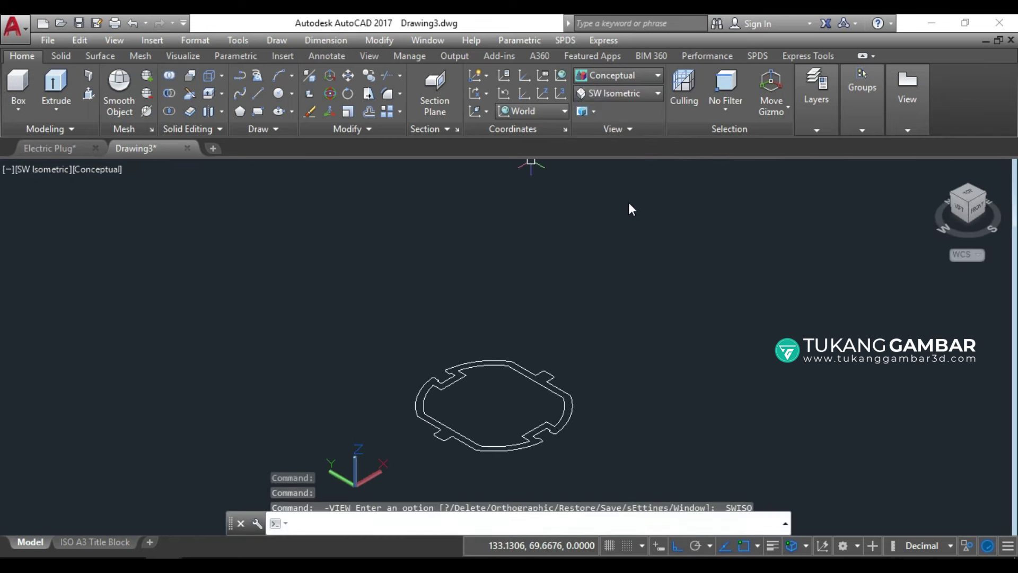
{"action": "scroll", "coordinate": [568, 438], "scroll_direction": "up", "scroll_amount": 3}
{"action": "middle_click_drag", "start_coordinate": [459, 410], "coordinate": [467, 395]}
{"action": "left_click_drag", "start_coordinate": [467, 396], "coordinate": [470, 377]}
{"action": "key", "text": "Escape"}
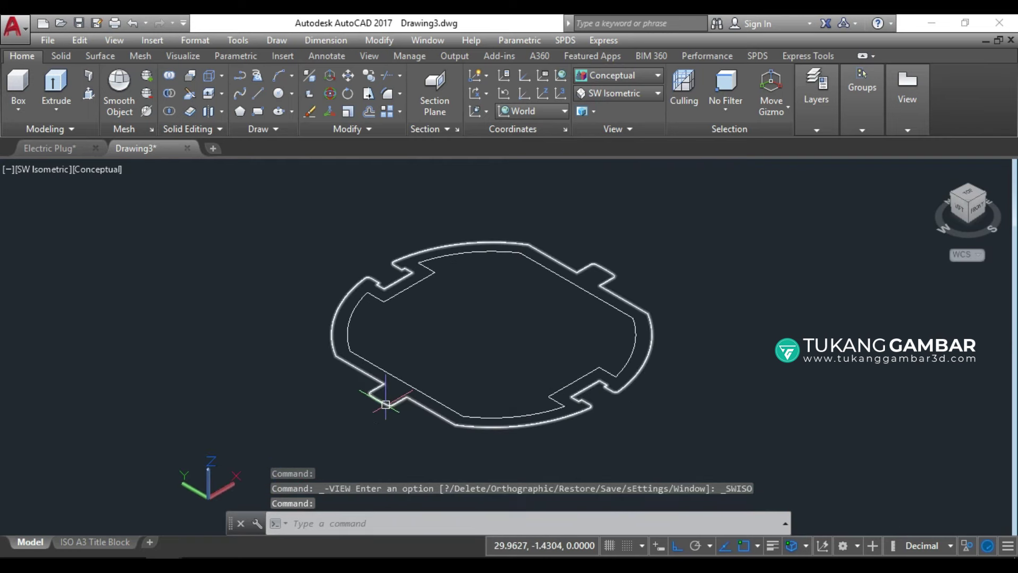
{"action": "left_click", "coordinate": [387, 404]}
{"action": "type", "text": "e"}
{"action": "key", "text": "Return"}
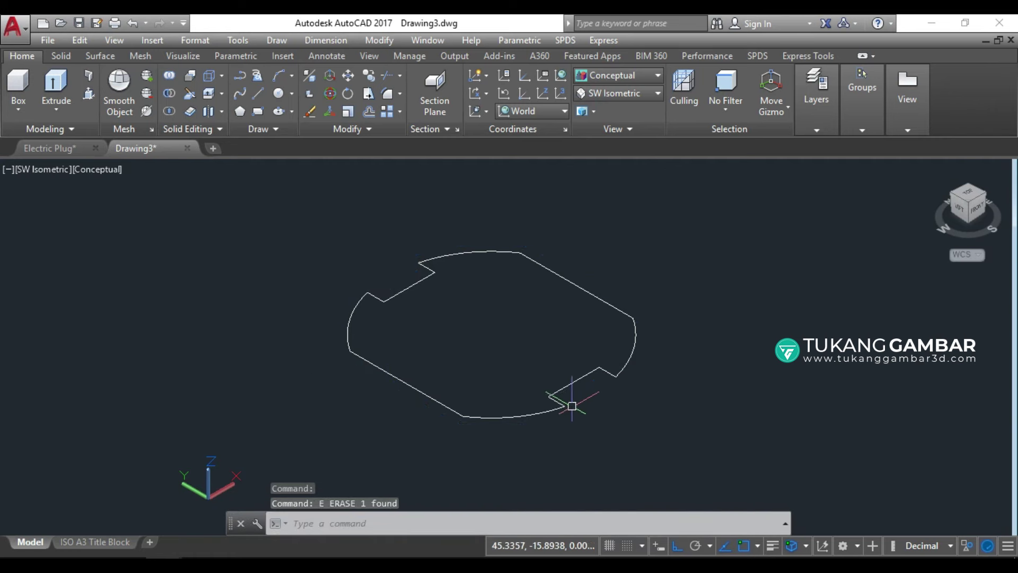
Step: Switch to the Top view and zoom in on the remaining outline
{"action": "scroll", "coordinate": [557, 389], "scroll_direction": "up", "scroll_amount": 2}
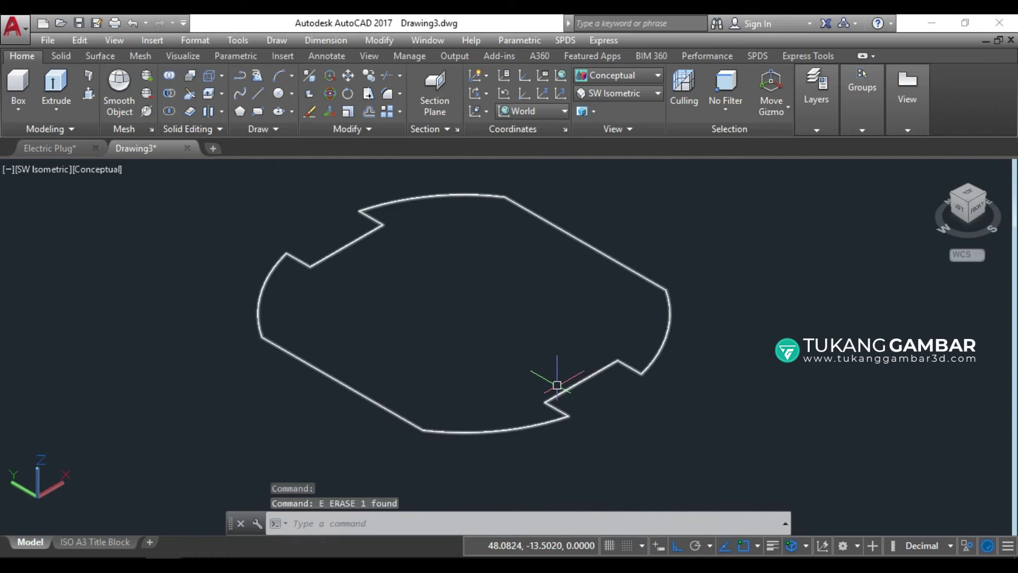
{"action": "left_click", "coordinate": [628, 96]}
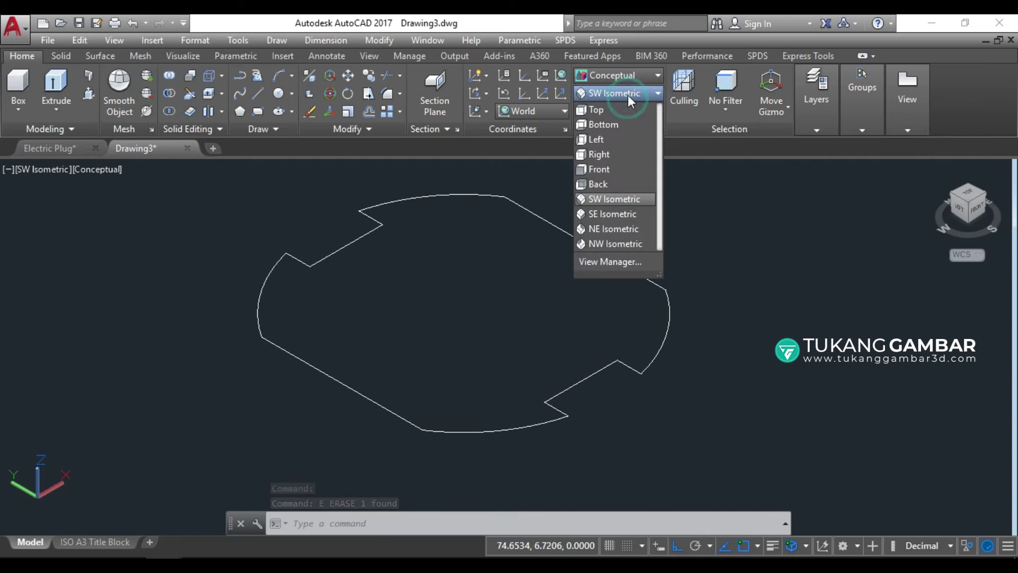
{"action": "left_click", "coordinate": [628, 109]}
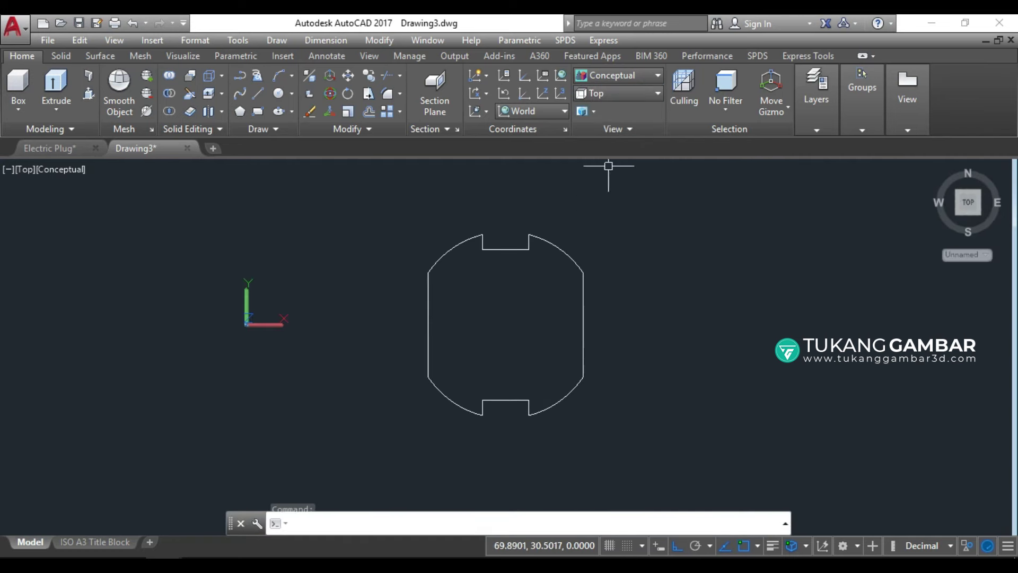
{"action": "scroll", "coordinate": [519, 229], "scroll_direction": "up", "scroll_amount": 1}
{"action": "scroll", "coordinate": [515, 236], "scroll_direction": "up", "scroll_amount": 3}
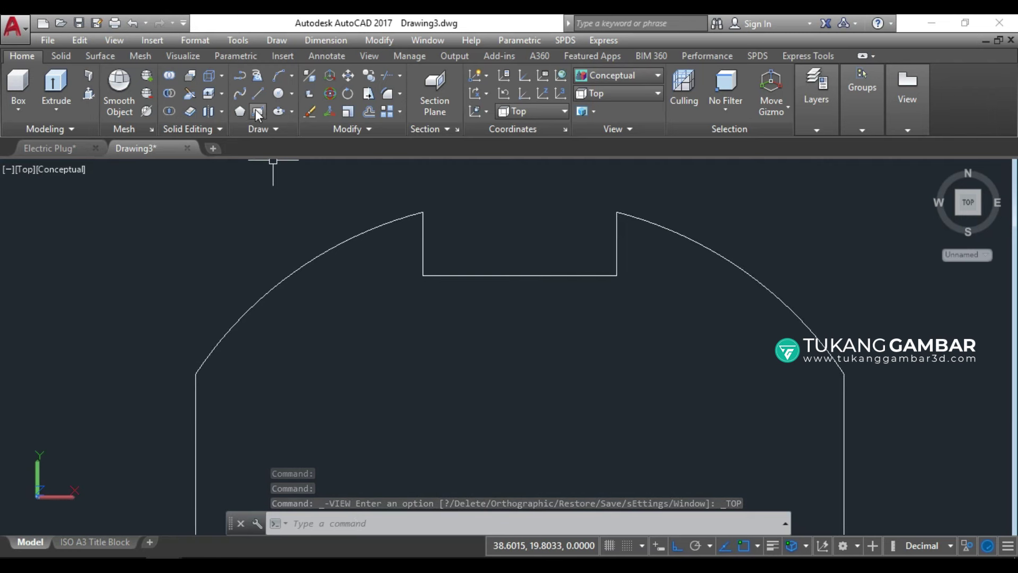
Step: Draw an open U of lines below the top notch: 0.5 down, 5 across, 0.5 up
{"action": "left_click", "coordinate": [259, 93]}
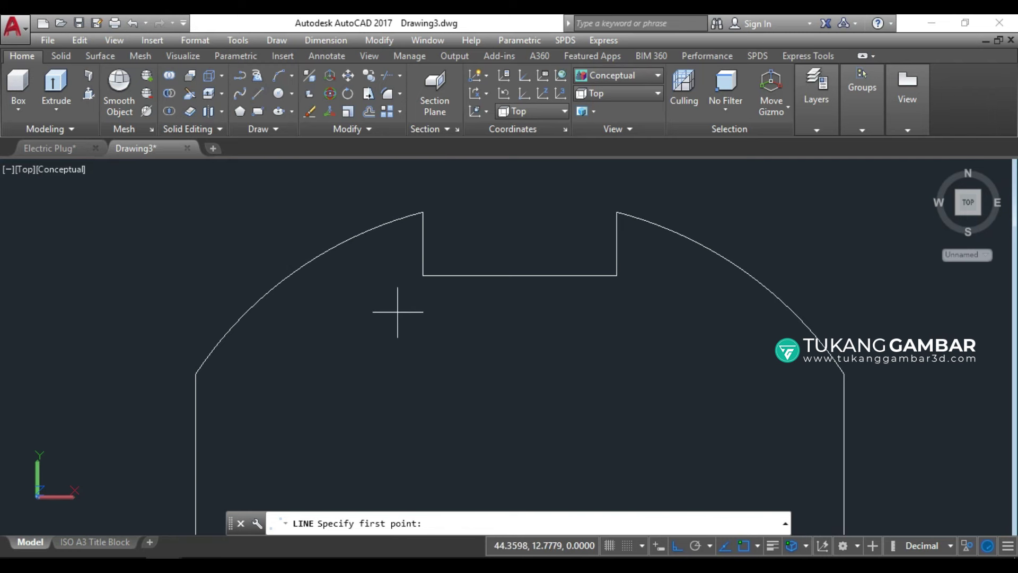
{"action": "left_click", "coordinate": [441, 317]}
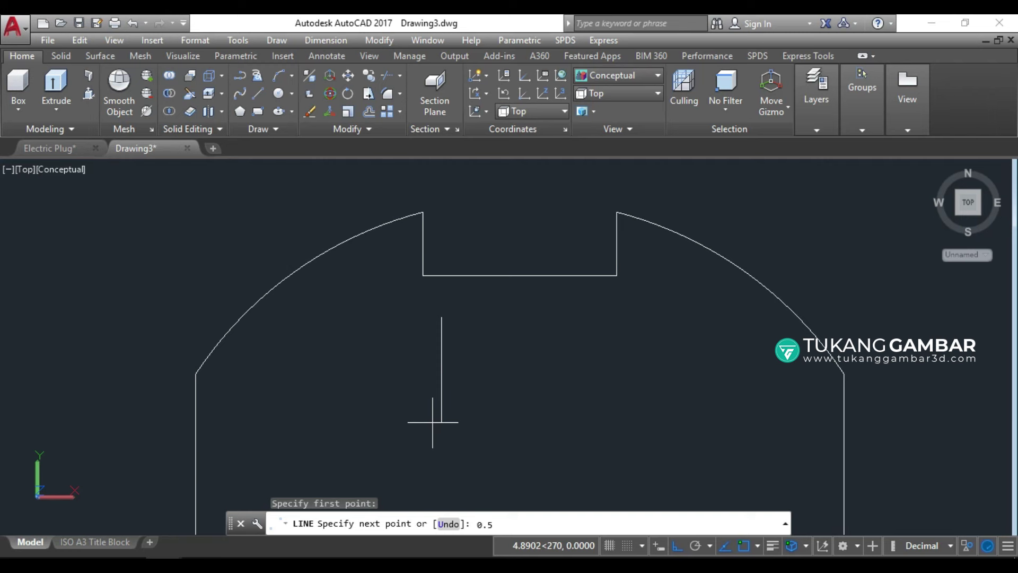
{"action": "key", "text": "Return"}
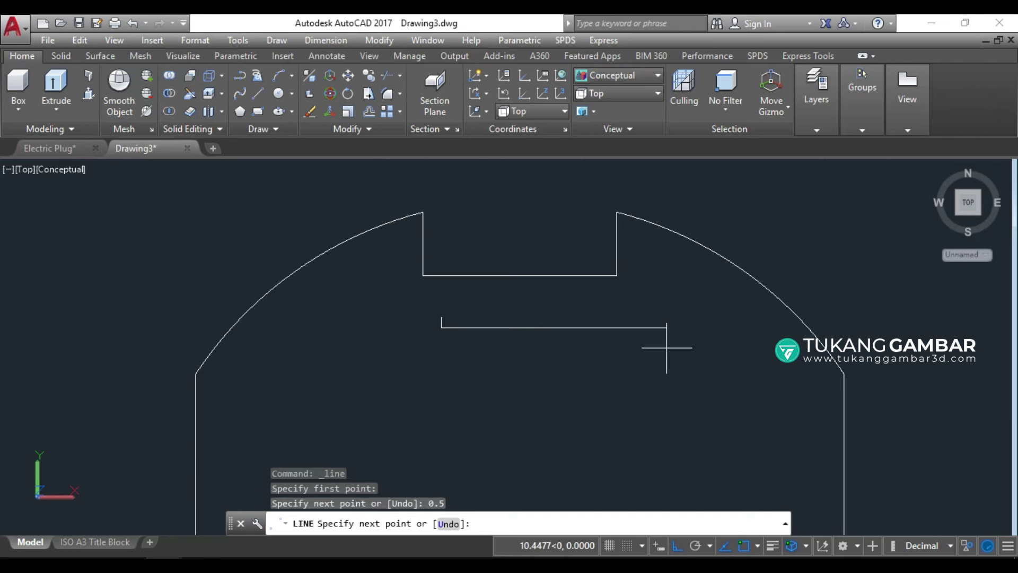
{"action": "type", "text": "5"}
{"action": "key", "text": "Return"}
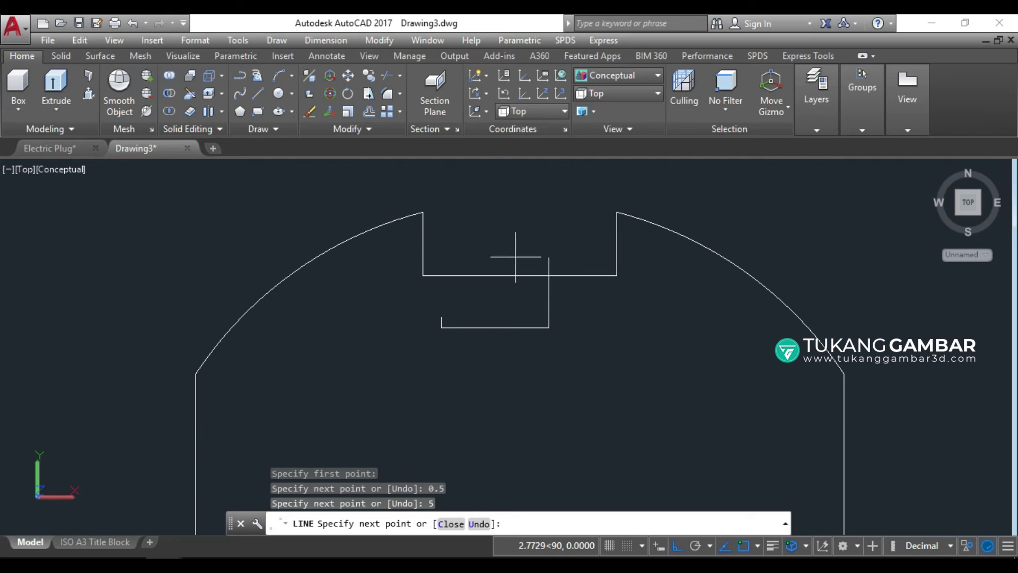
{"action": "type", "text": "0.5"}
{"action": "key", "text": "Return"}
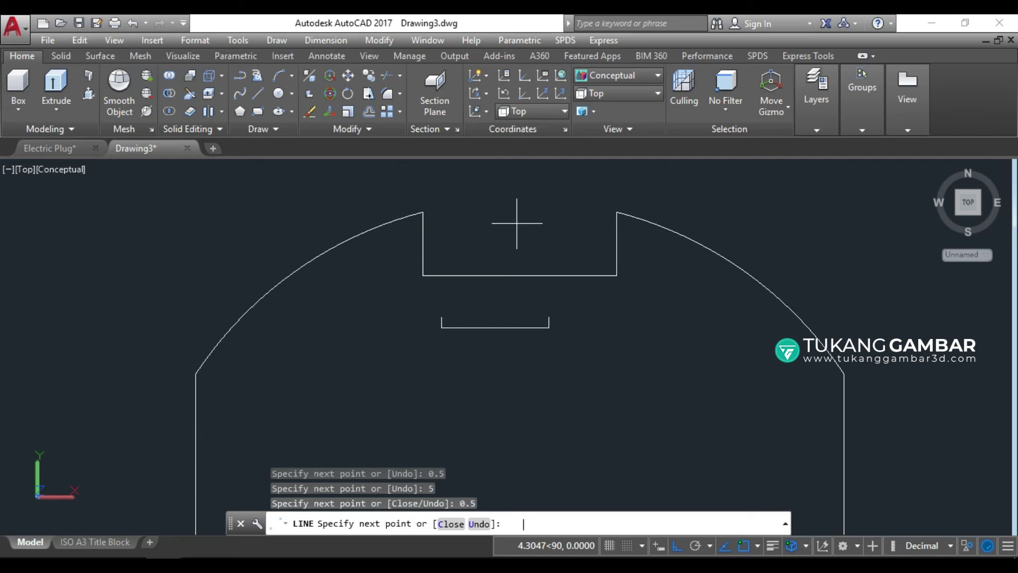
{"action": "key", "text": "Escape"}
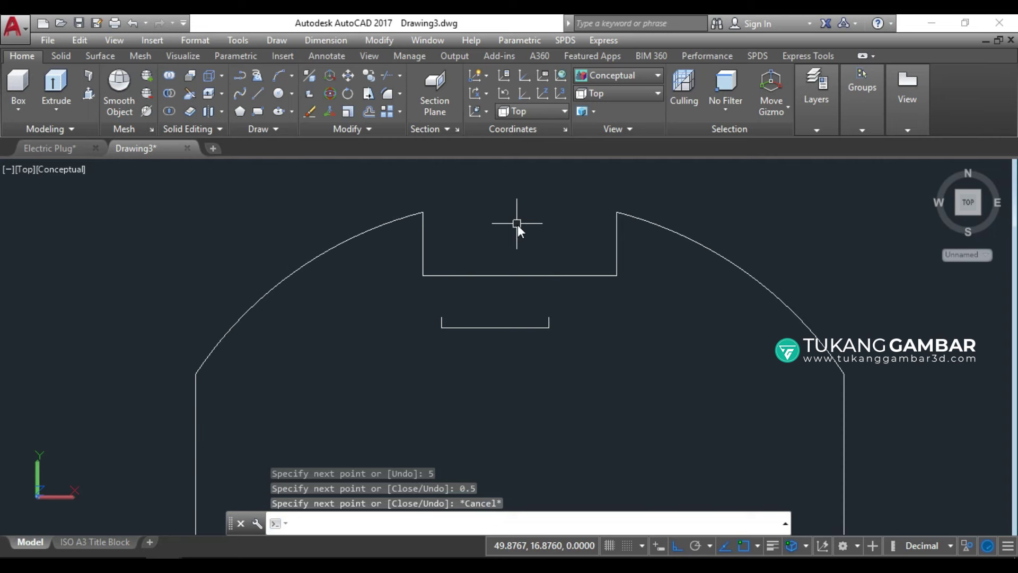
Step: Select the U-shaped lines and begin moving them
{"action": "left_click", "coordinate": [411, 300]}
{"action": "left_click", "coordinate": [600, 357]}
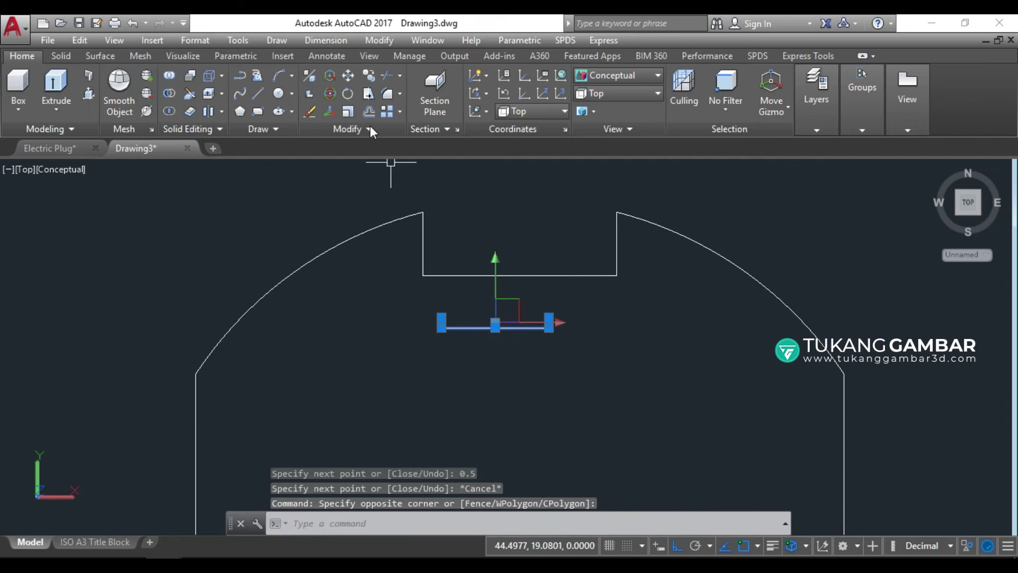
{"action": "left_click", "coordinate": [348, 75]}
{"action": "scroll", "coordinate": [499, 309], "scroll_direction": "up", "scroll_amount": 1}
{"action": "scroll", "coordinate": [498, 309], "scroll_direction": "up", "scroll_amount": 2}
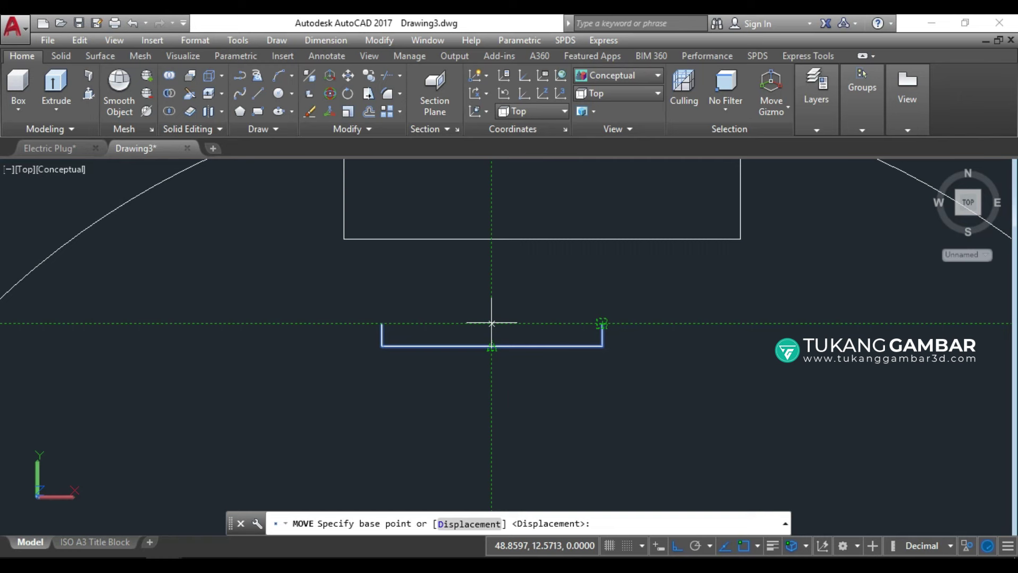
Step: Move the small rectangle against the large rectangle's bottom edge and trim the shared line between them
{"action": "left_click", "coordinate": [491, 323]}
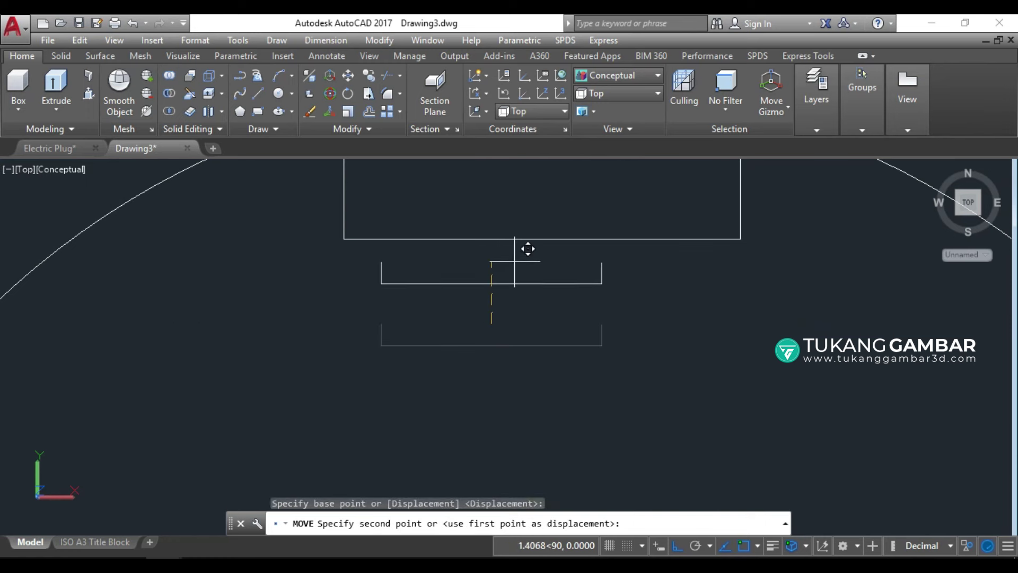
{"action": "left_click", "coordinate": [542, 238]}
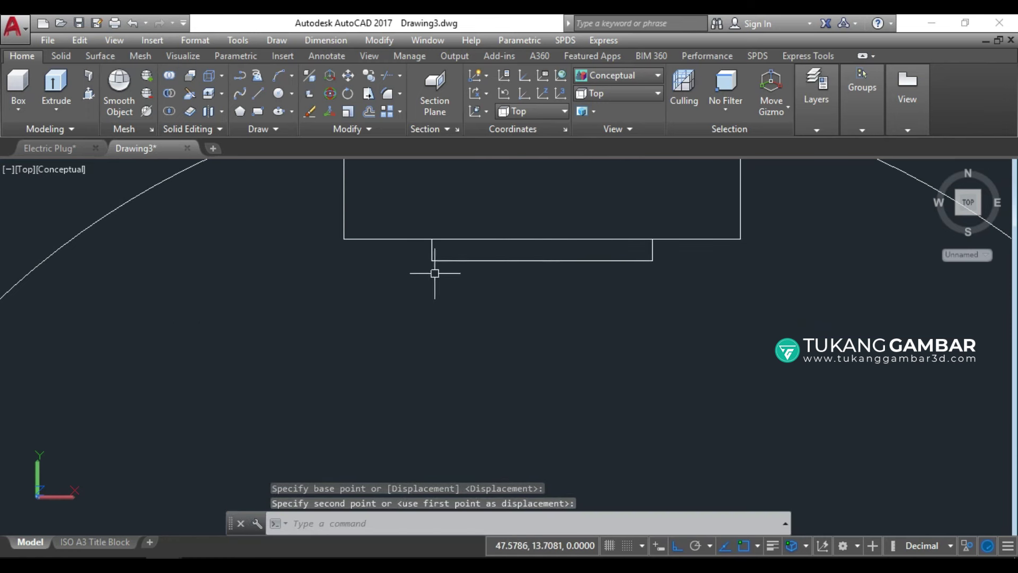
{"action": "type", "text": "TR"}
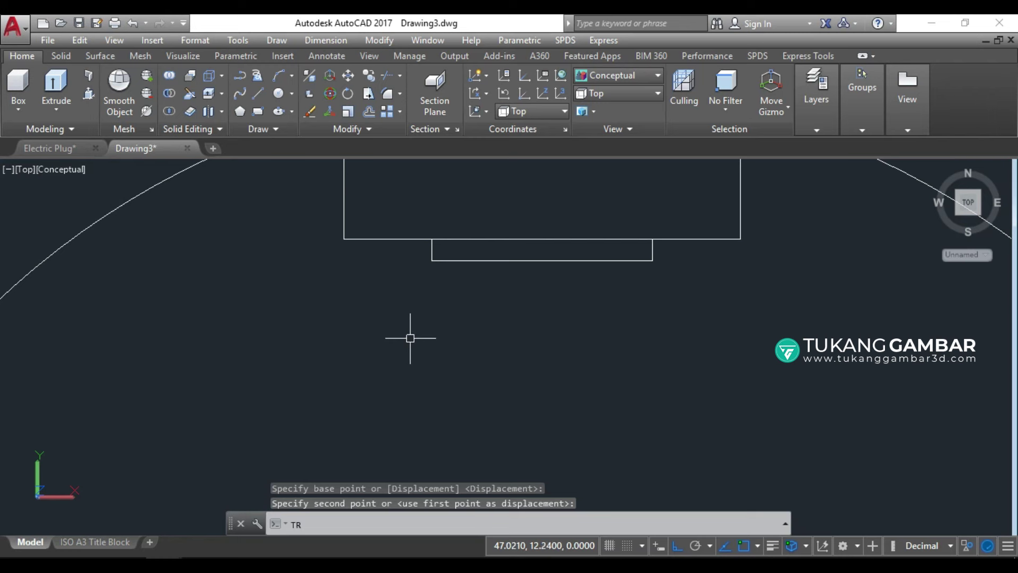
{"action": "key", "text": "Return"}
{"action": "key", "text": "Return"}
{"action": "left_click", "coordinate": [476, 247]}
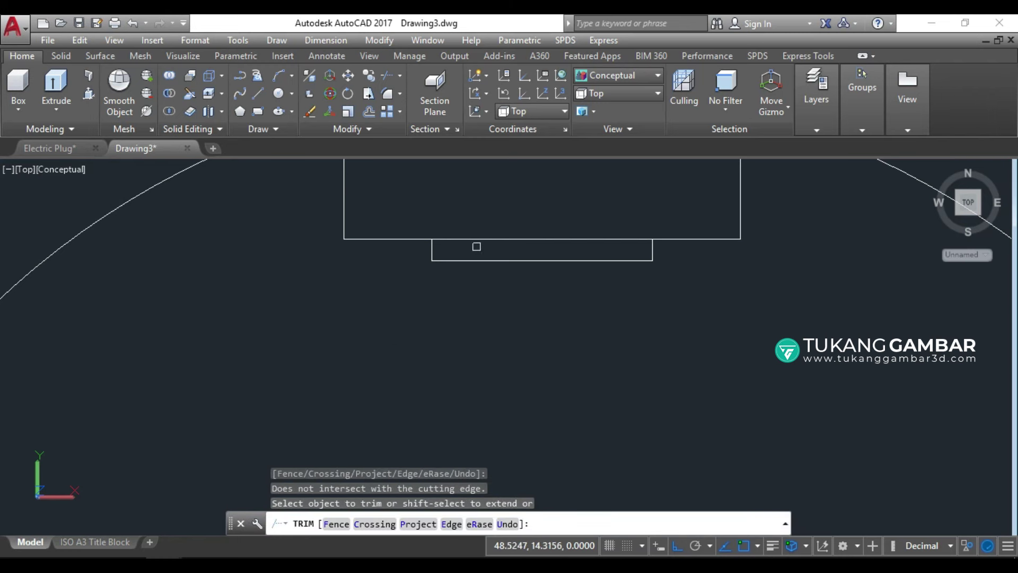
{"action": "left_click", "coordinate": [480, 237]}
{"action": "right_click", "coordinate": [495, 199]}
{"action": "left_click", "coordinate": [510, 207]}
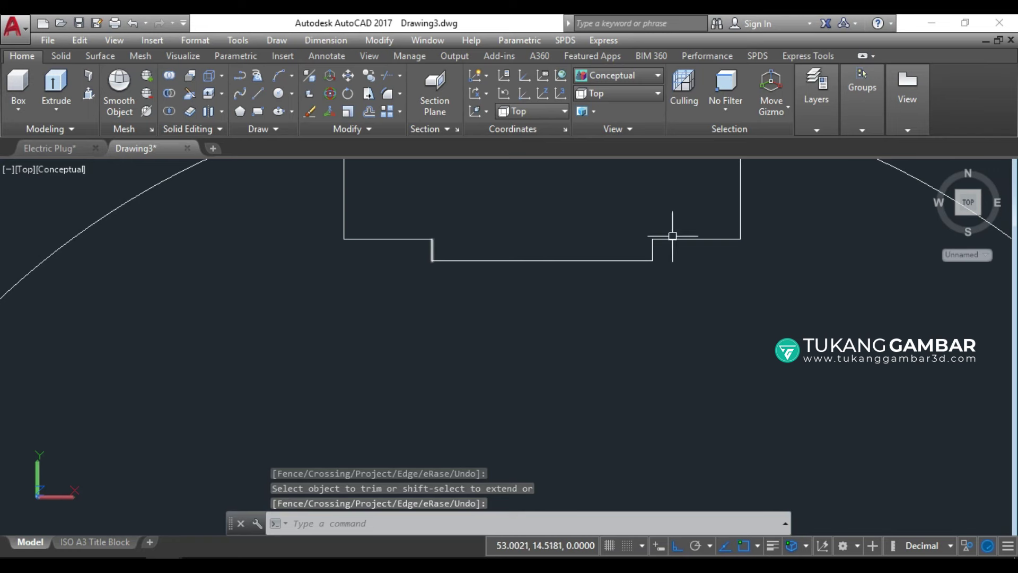
Step: Mirror the notch lines about a horizontal centre line, keeping the originals
{"action": "left_click", "coordinate": [415, 211]}
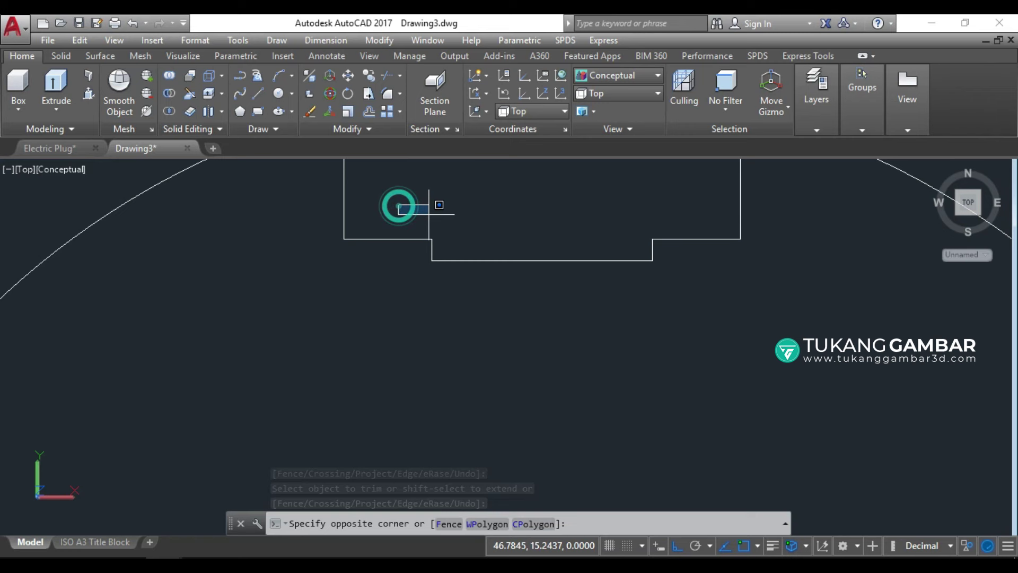
{"action": "left_click", "coordinate": [722, 297]}
{"action": "left_click", "coordinate": [363, 130]}
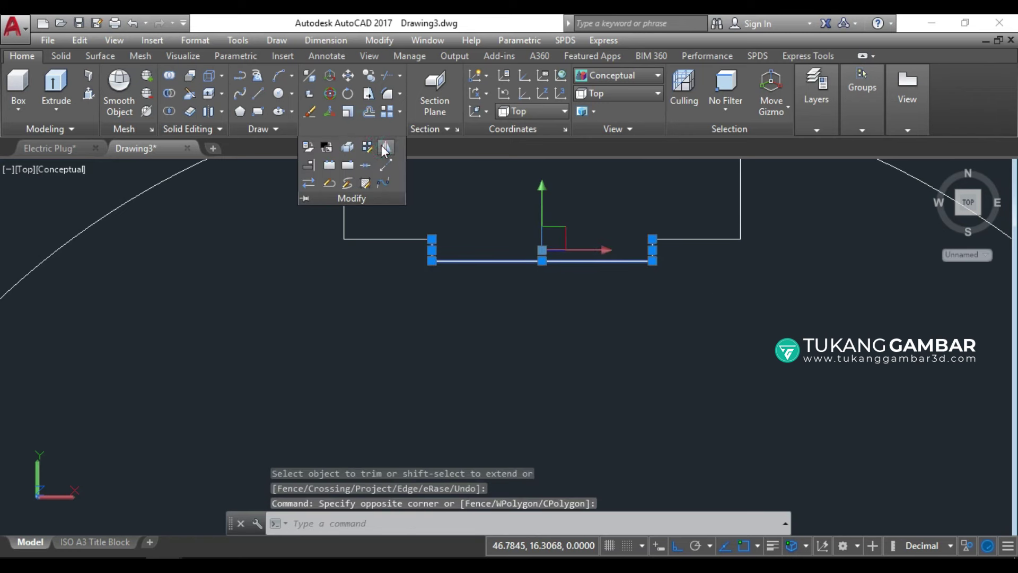
{"action": "left_click", "coordinate": [377, 154]}
{"action": "scroll", "coordinate": [463, 200], "scroll_direction": "down", "scroll_amount": 5}
{"action": "scroll", "coordinate": [503, 288], "scroll_direction": "down", "scroll_amount": 1}
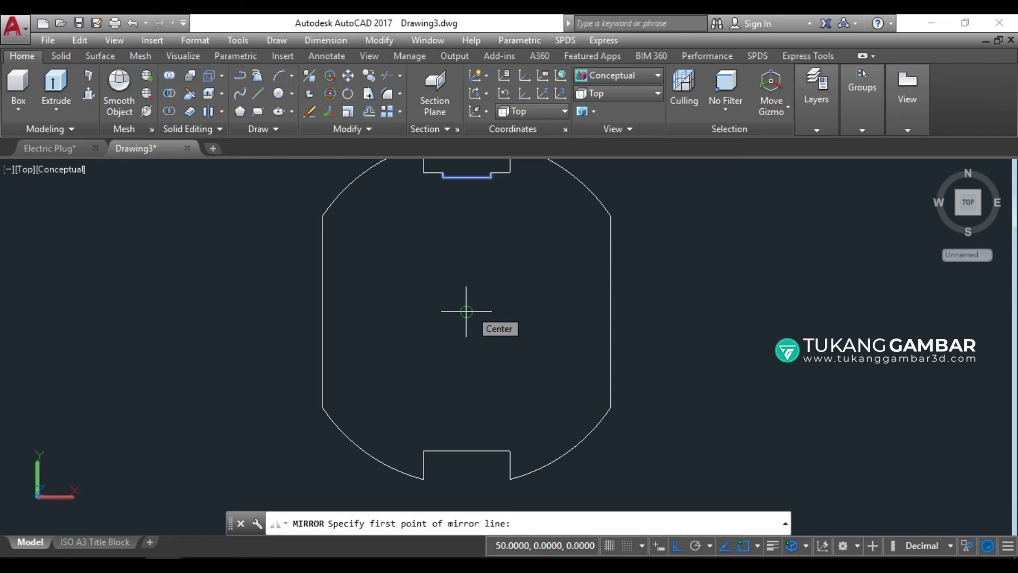
{"action": "left_click", "coordinate": [466, 312]}
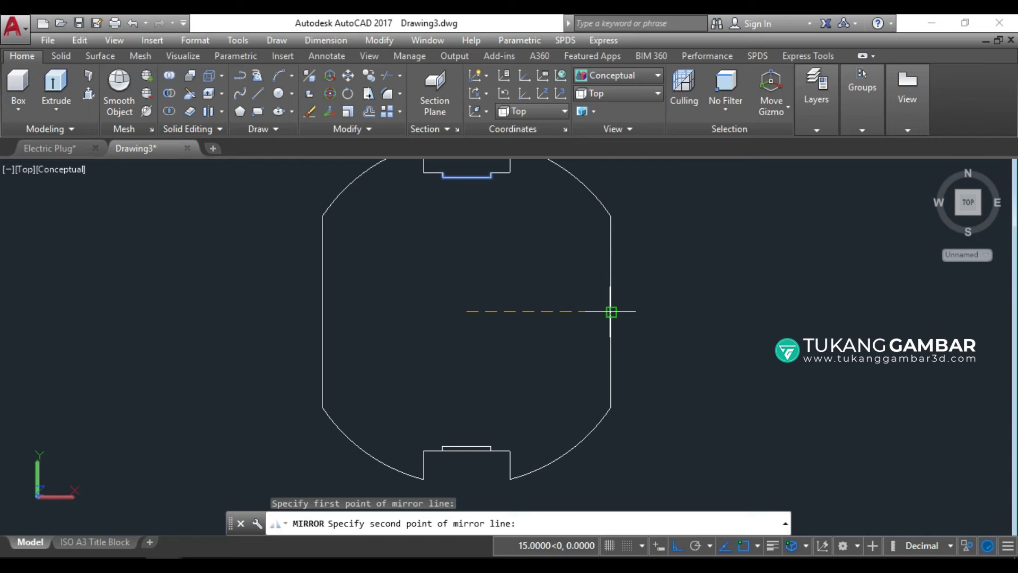
{"action": "left_click", "coordinate": [556, 317]}
{"action": "right_click", "coordinate": [520, 257]}
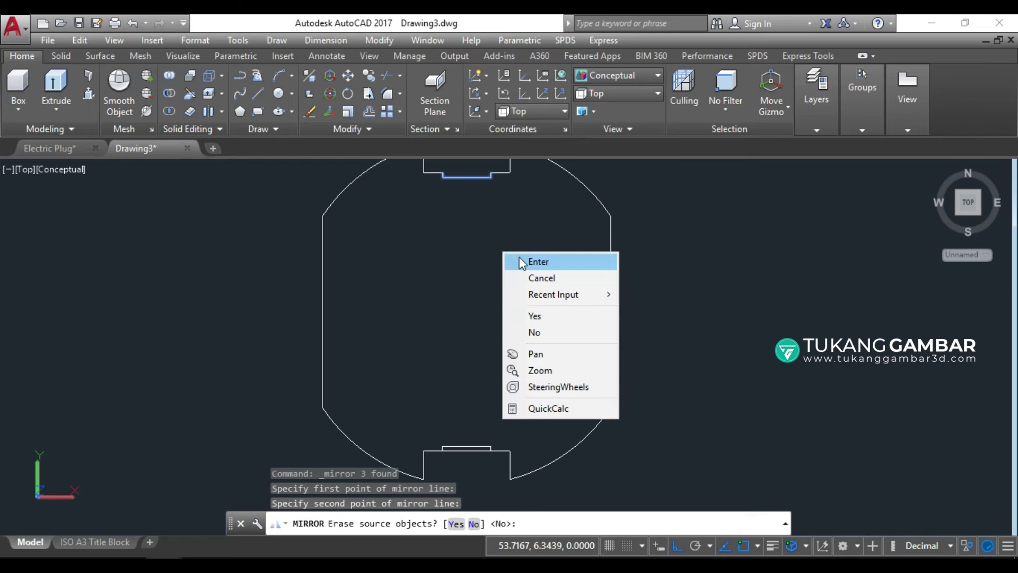
{"action": "left_click", "coordinate": [525, 262]}
Step: Trim away the inner line of the bottom notch
{"action": "scroll", "coordinate": [541, 337], "scroll_direction": "up", "scroll_amount": 2}
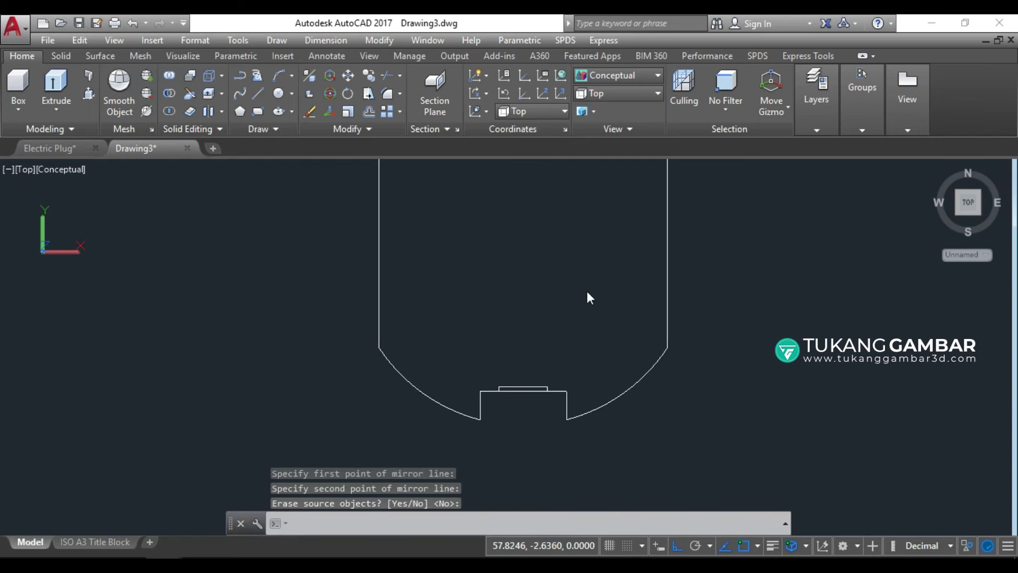
{"action": "scroll", "coordinate": [586, 295], "scroll_direction": "up", "scroll_amount": 2}
{"action": "scroll", "coordinate": [529, 398], "scroll_direction": "up", "scroll_amount": 2}
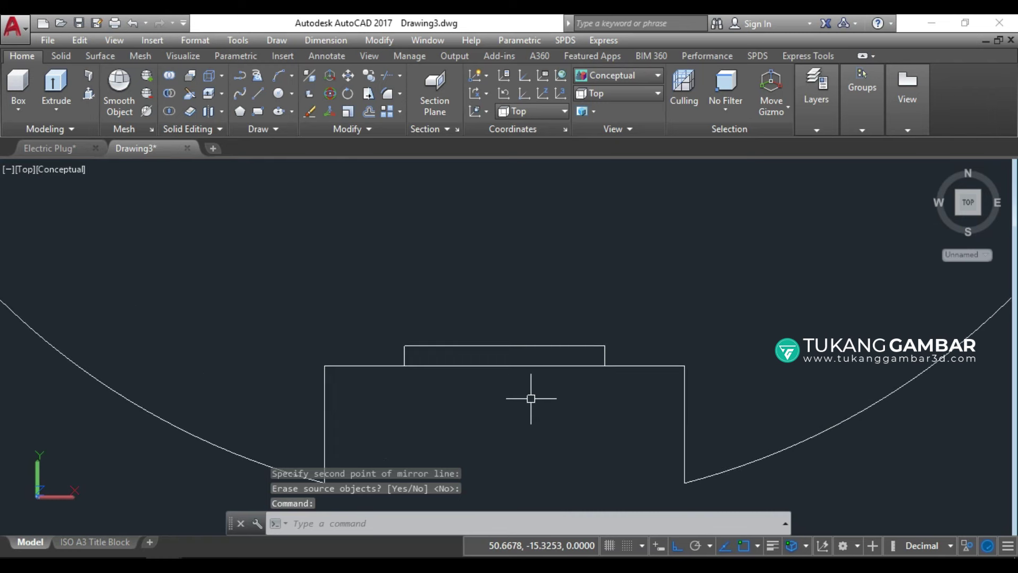
{"action": "type", "text": "TR"}
{"action": "key", "text": "Return"}
{"action": "key", "text": "Return"}
{"action": "left_click", "coordinate": [529, 366]}
{"action": "right_click", "coordinate": [479, 282]}
{"action": "left_click", "coordinate": [479, 282]}
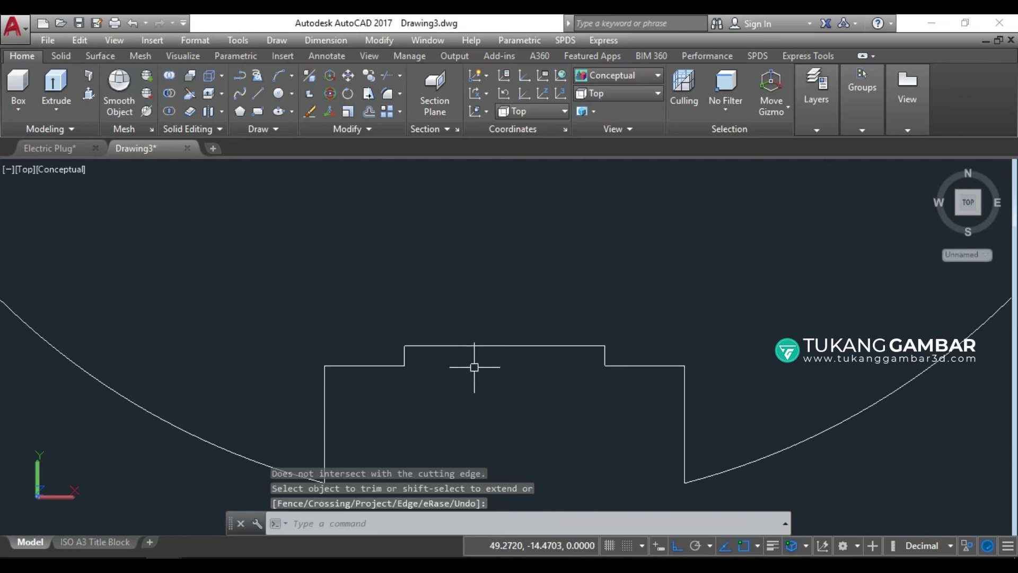
Step: Window-select the entire outline
{"action": "scroll", "coordinate": [474, 376], "scroll_direction": "down", "scroll_amount": 3}
{"action": "middle_click_drag", "start_coordinate": [478, 320], "coordinate": [482, 347]}
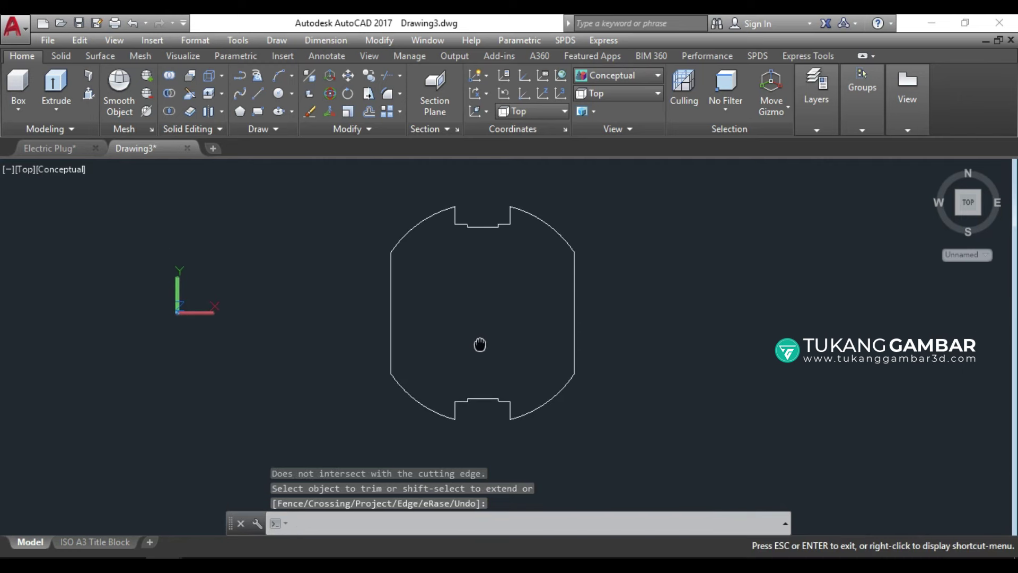
{"action": "left_click", "coordinate": [369, 192]}
{"action": "left_click", "coordinate": [646, 431]}
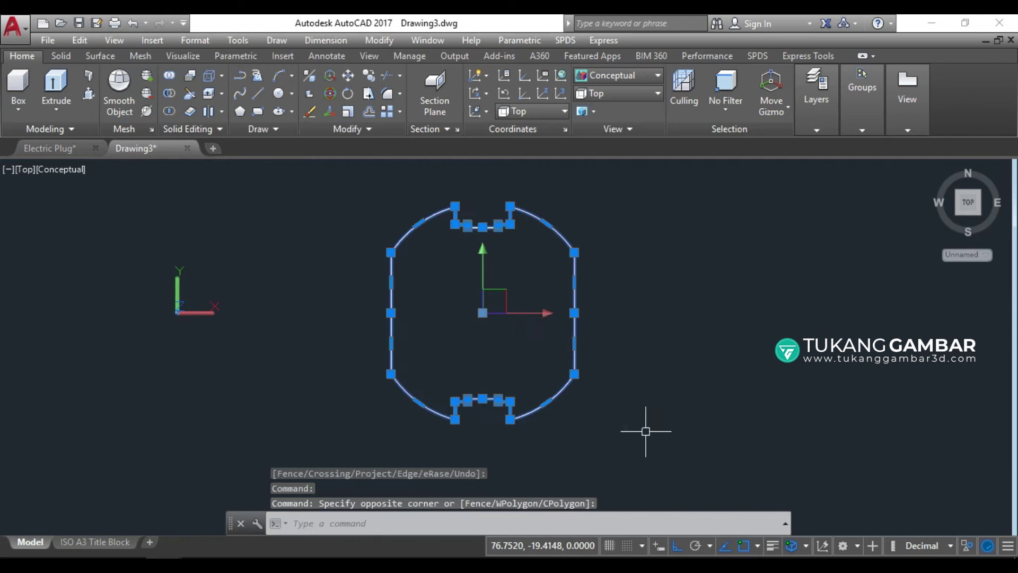
Step: Join the outline segments into one closed polyline and orbit to a 3D view
{"action": "type", "text": "J"}
{"action": "key", "text": "Return"}
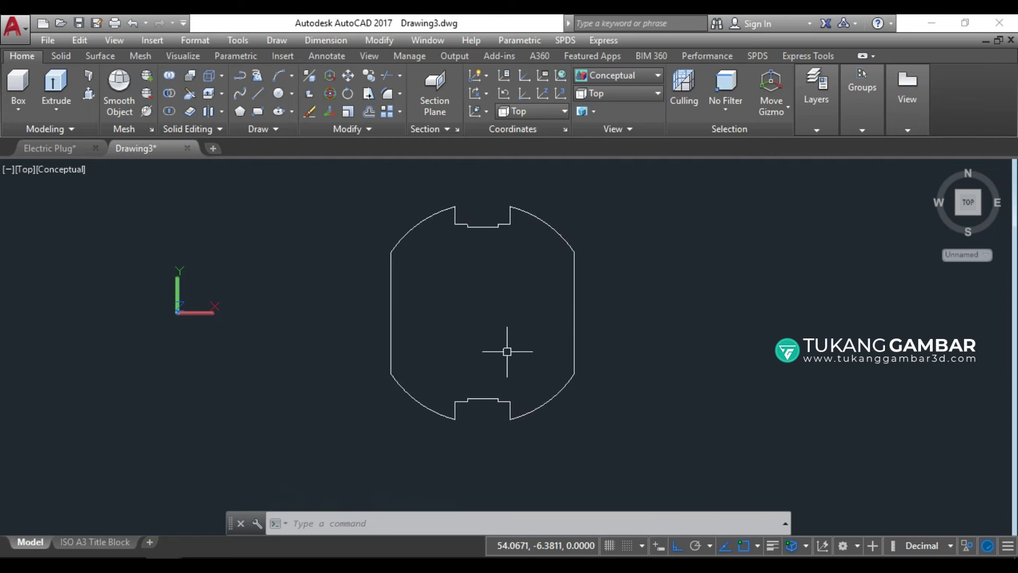
{"action": "mouse_move", "coordinate": [500, 355]}
{"action": "middle_mouse_down", "text": "shift"}
{"action": "mouse_move", "coordinate": [477, 257]}
{"action": "mouse_move", "coordinate": [443, 314]}
{"action": "middle_mouse_up", "text": "shift"}
{"action": "scroll", "coordinate": [478, 257], "scroll_direction": "up", "scroll_amount": 2}
Step: Extrude the closed outline to a height of 2
{"action": "left_click", "coordinate": [69, 85]}
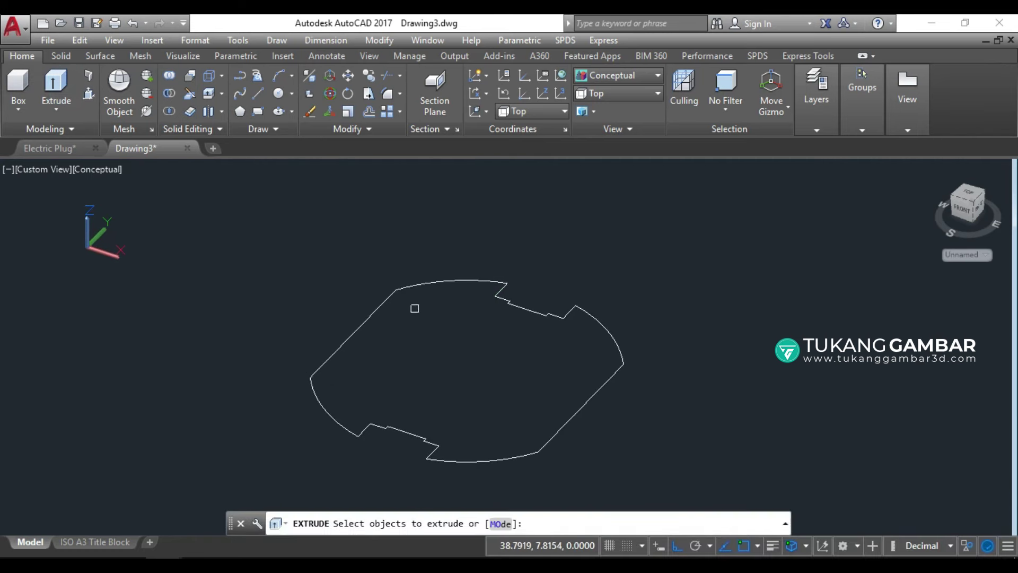
{"action": "left_click", "coordinate": [402, 287]}
{"action": "right_click", "coordinate": [381, 256]}
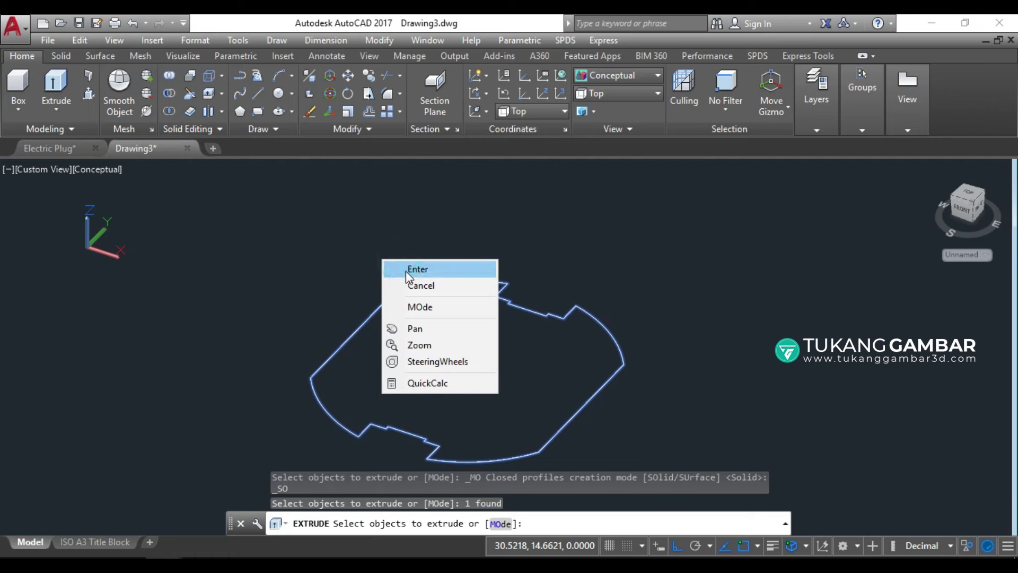
{"action": "left_click", "coordinate": [406, 268]}
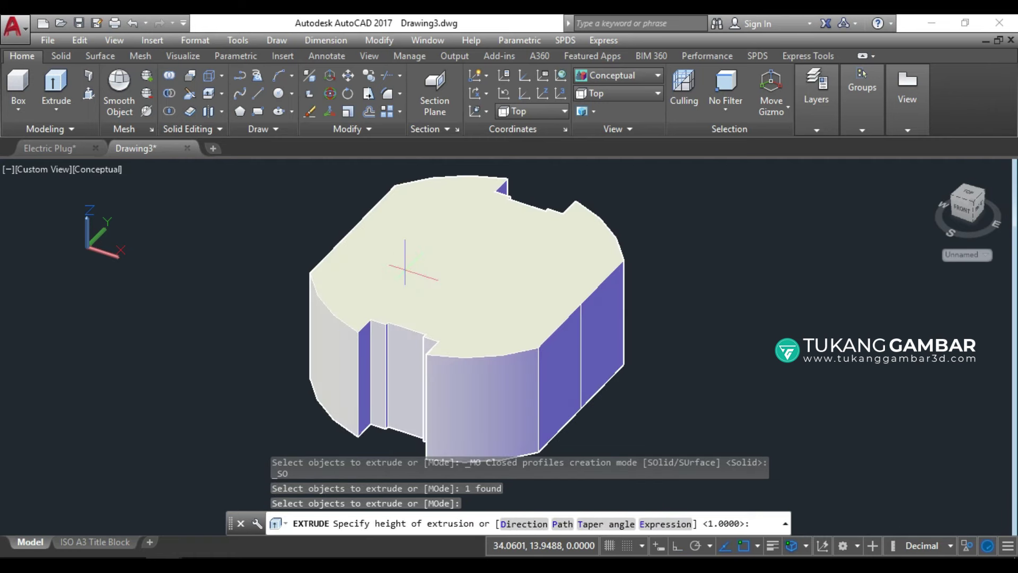
{"action": "type", "text": "2"}
{"action": "key", "text": "Return"}
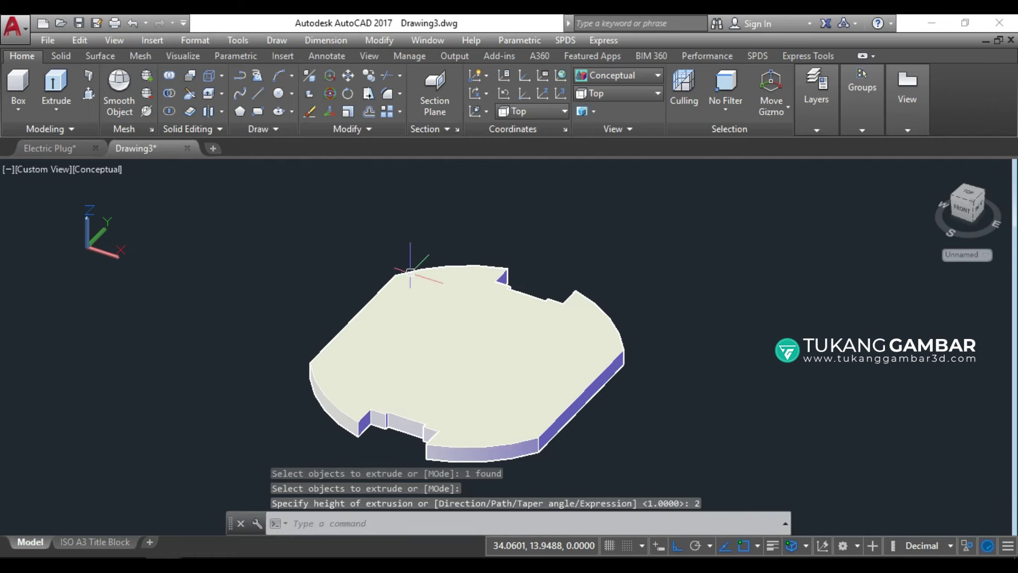
{"action": "middle_click_drag", "start_coordinate": [407, 265], "coordinate": [382, 224]}
{"action": "key", "text": "Escape"}
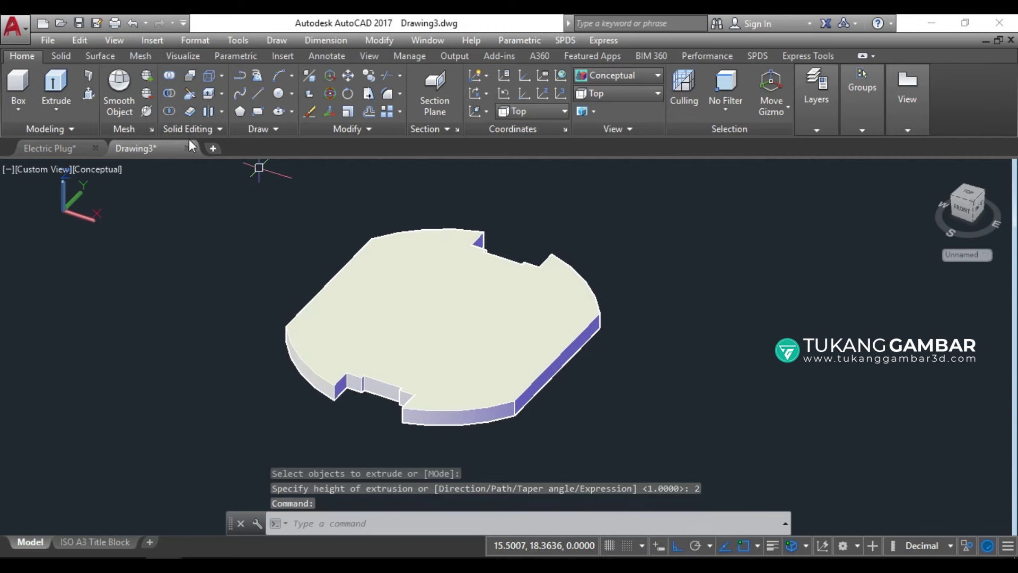
Step: Create a diameter-5 cylinder centred on the plate, extending downward through it
{"action": "left_click", "coordinate": [30, 108]}
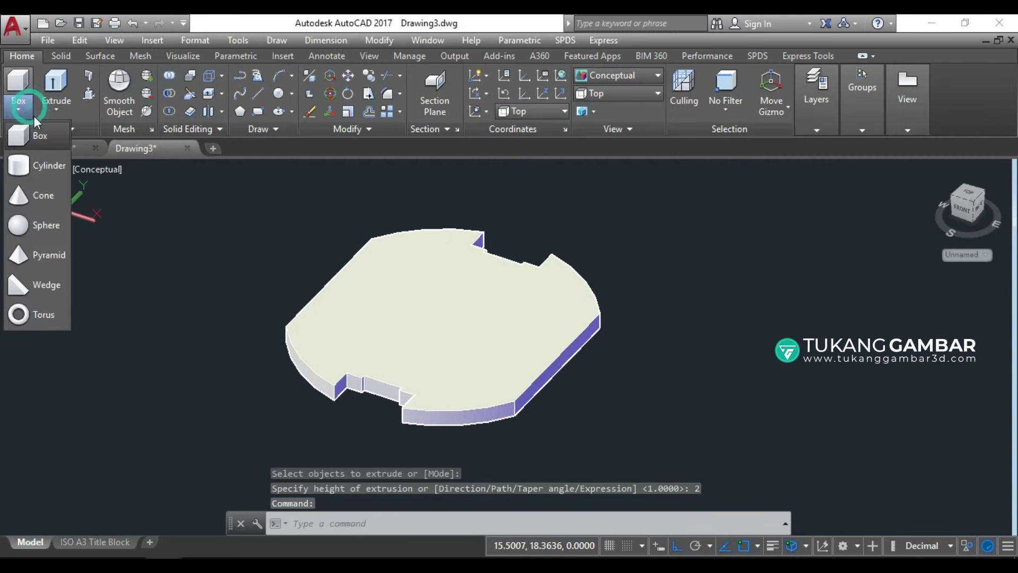
{"action": "left_click", "coordinate": [32, 156]}
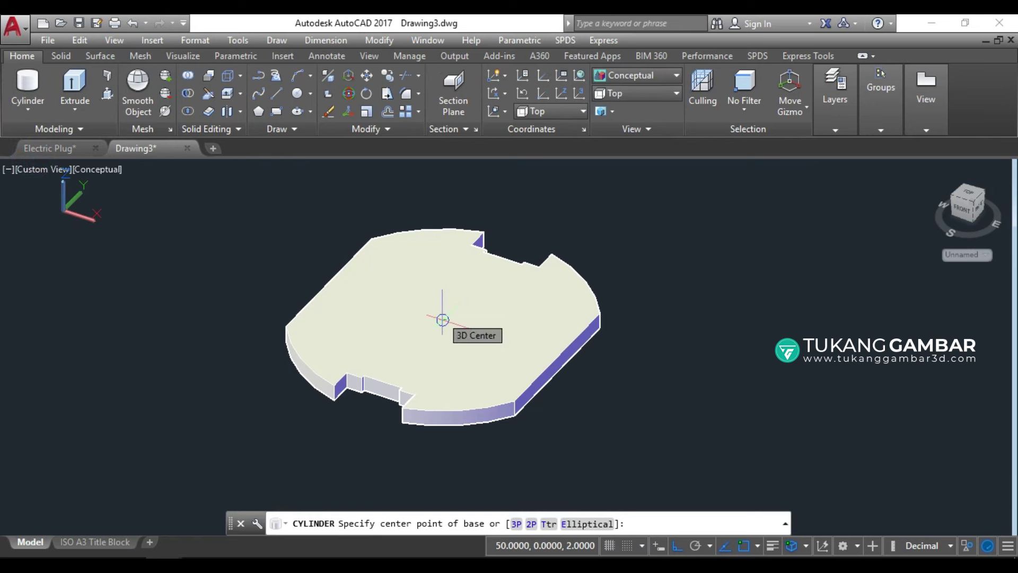
{"action": "left_click", "coordinate": [443, 319]}
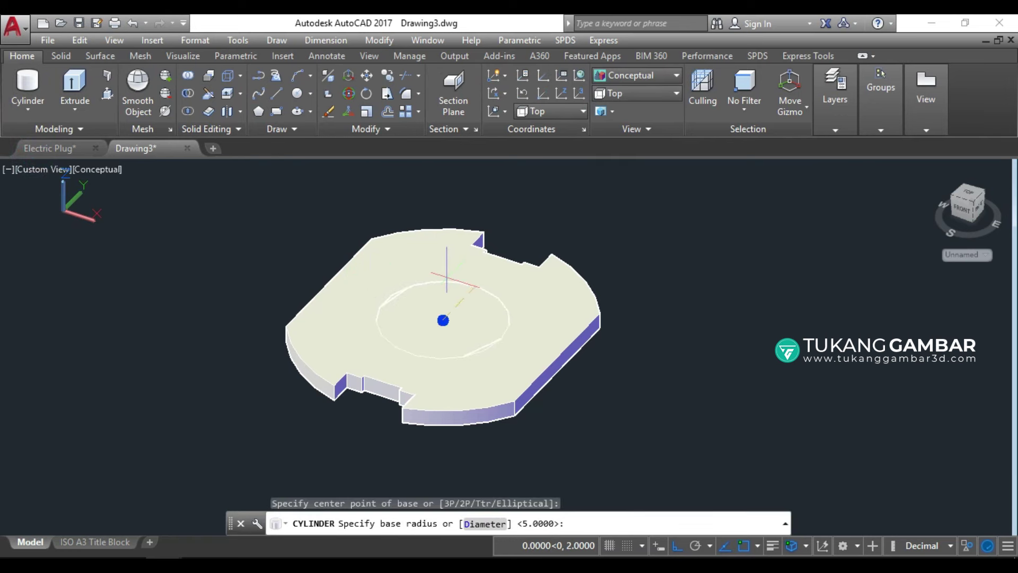
{"action": "type", "text": "D"}
{"action": "key", "text": "Return"}
{"action": "type", "text": "5"}
{"action": "key", "text": "Return"}
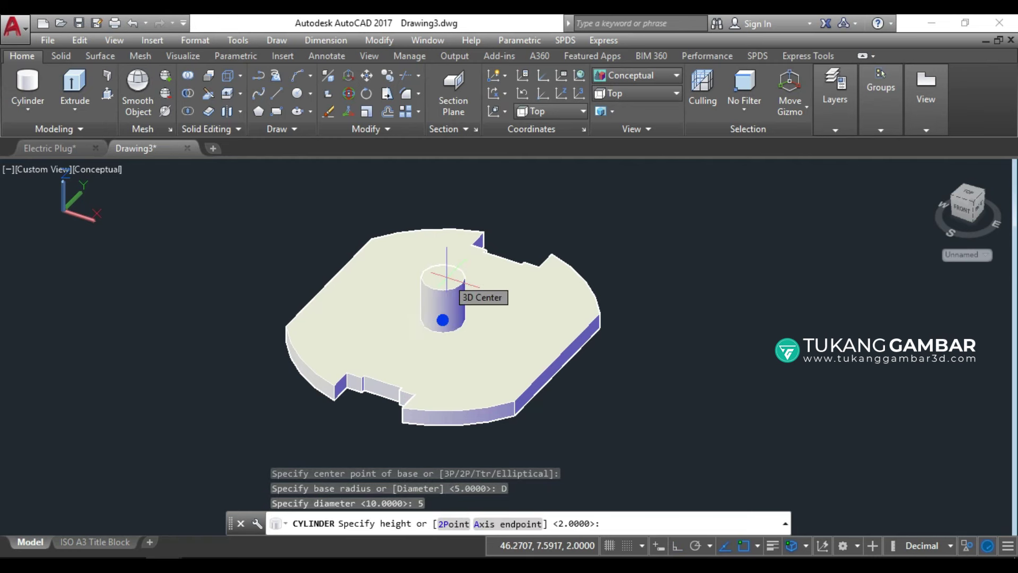
{"action": "scroll", "coordinate": [595, 408], "scroll_direction": "down", "scroll_amount": 2}
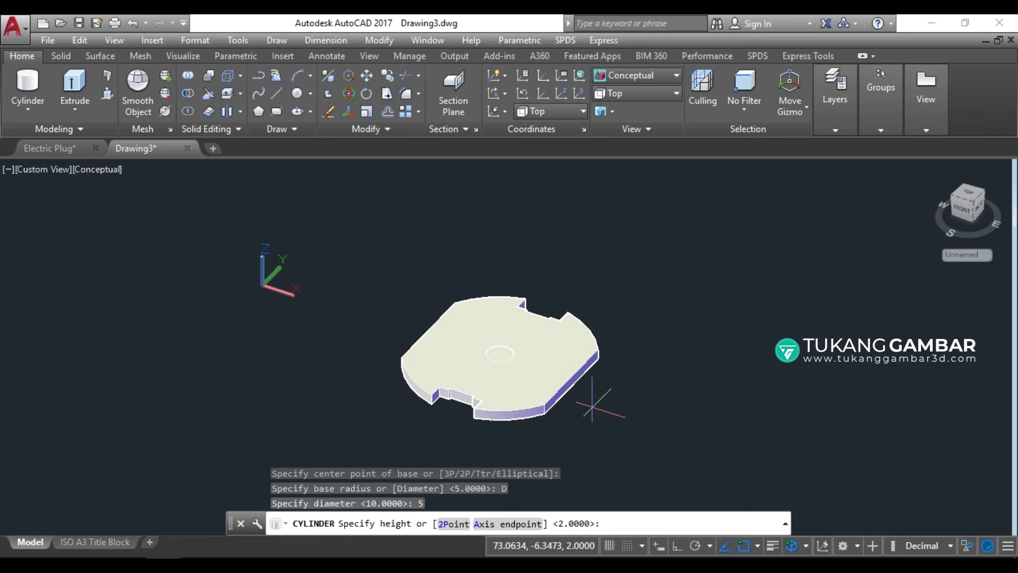
{"action": "left_click", "coordinate": [593, 449]}
Step: Move the cylinder 10 units over
{"action": "middle_click_drag", "start_coordinate": [589, 424], "coordinate": [580, 374]}
{"action": "left_click", "coordinate": [552, 389]}
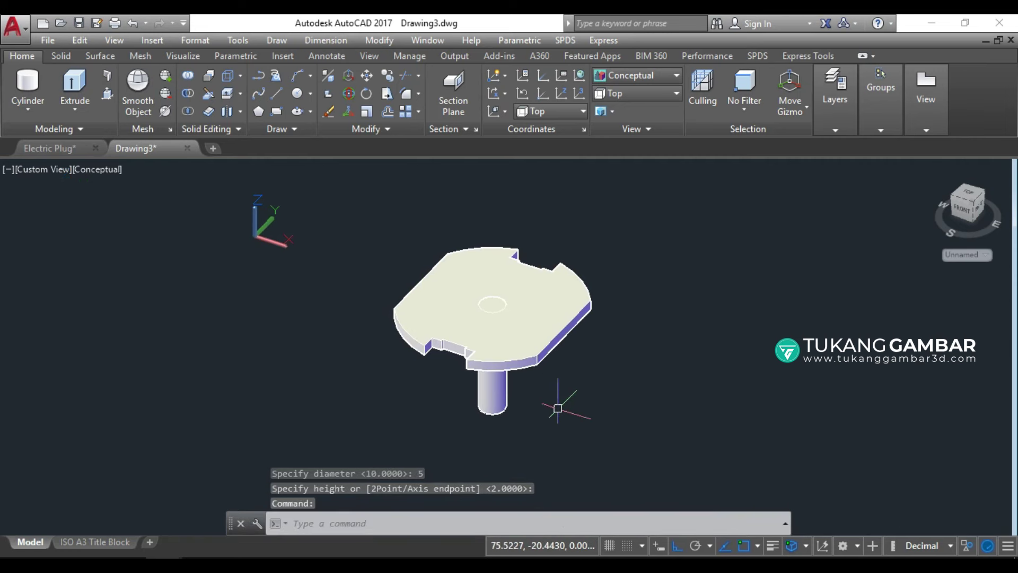
{"action": "left_click", "coordinate": [493, 371]}
{"action": "left_click", "coordinate": [445, 417]}
{"action": "left_click", "coordinate": [367, 75]}
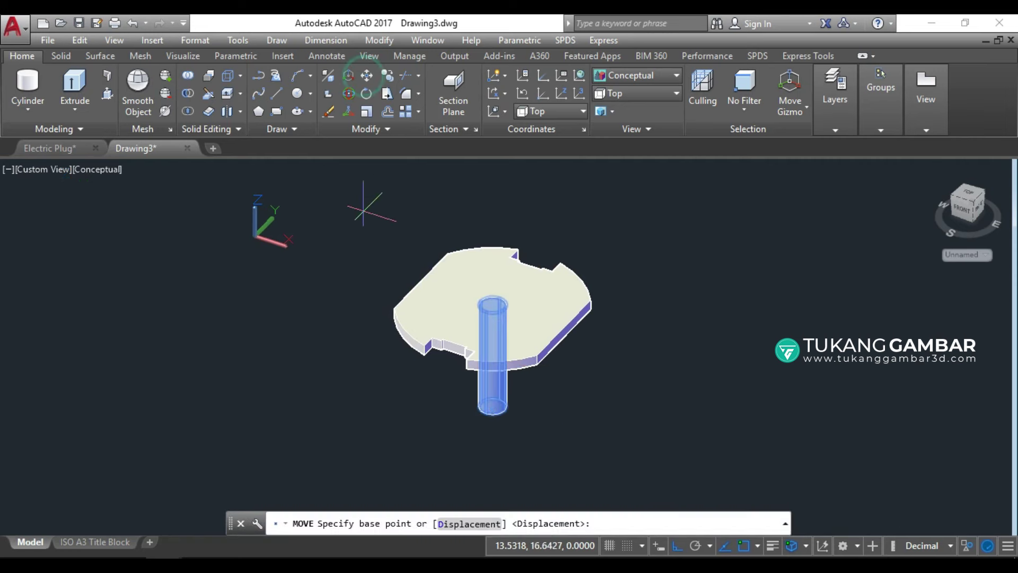
{"action": "left_click", "coordinate": [492, 304]}
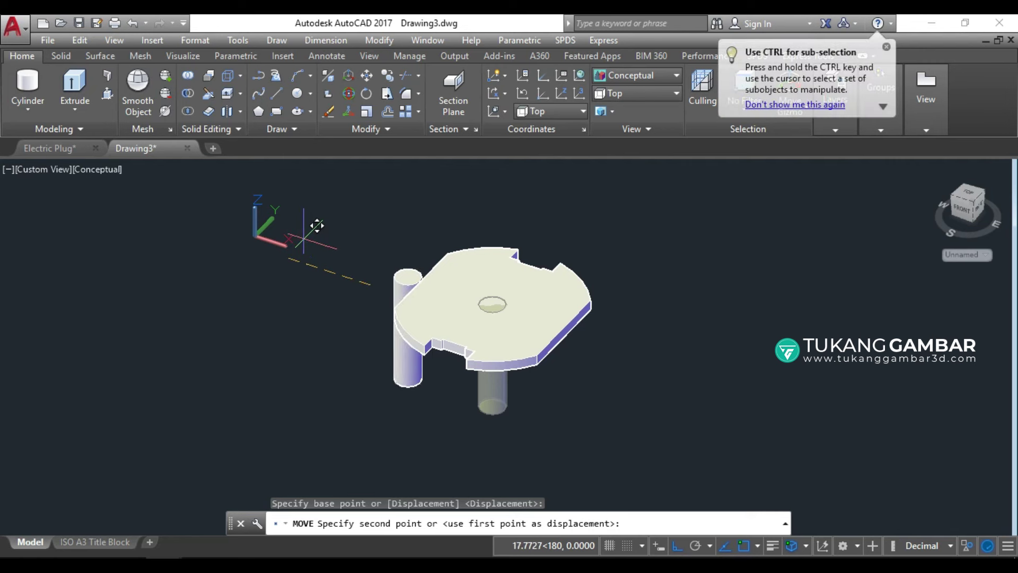
{"action": "type", "text": "10"}
{"action": "key", "text": "Return"}
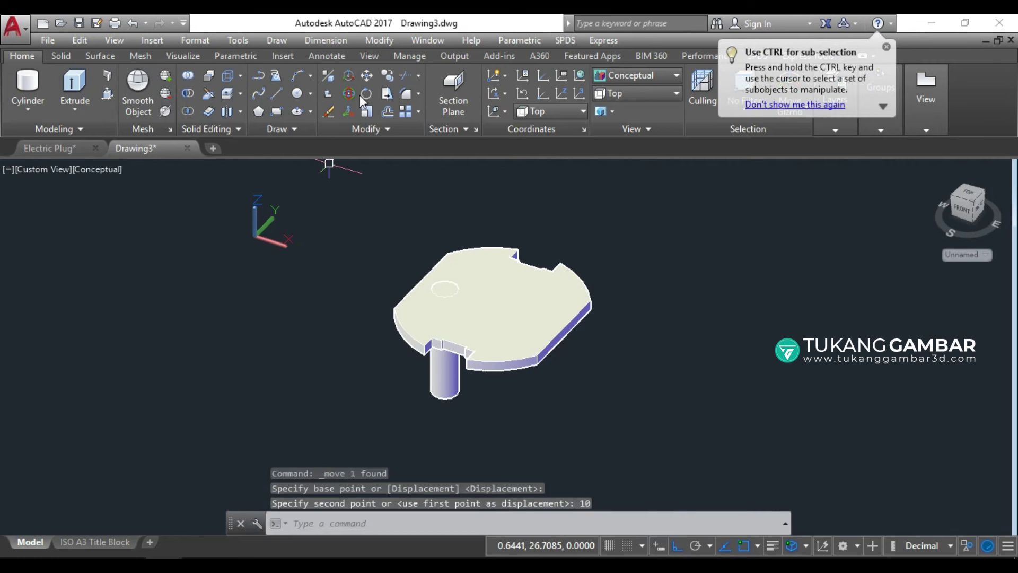
Step: Copy the cylinder 20 units to make a second one
{"action": "left_click", "coordinate": [386, 76]}
{"action": "left_click", "coordinate": [440, 374]}
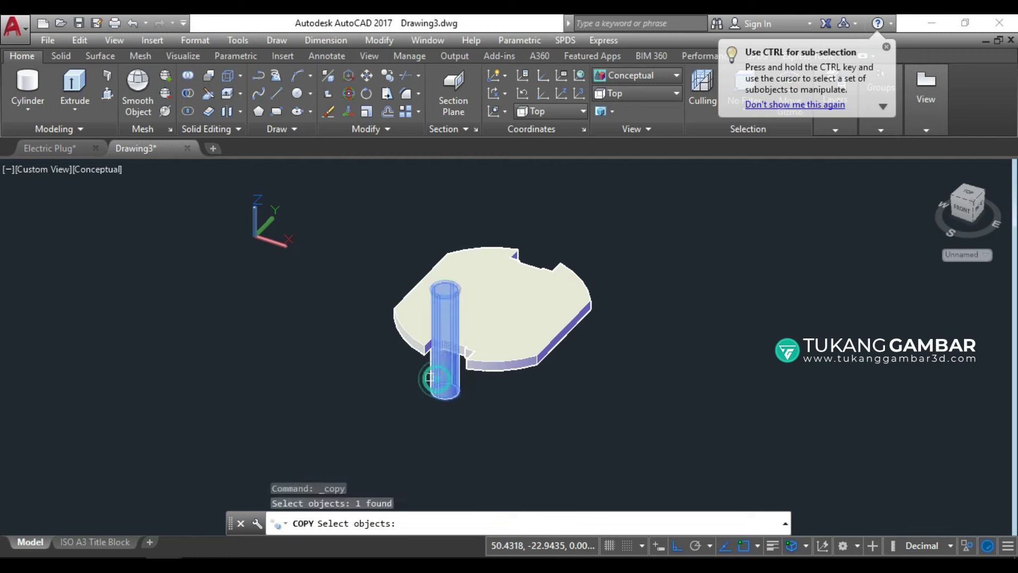
{"action": "key", "text": "Return"}
{"action": "left_click", "coordinate": [393, 432]}
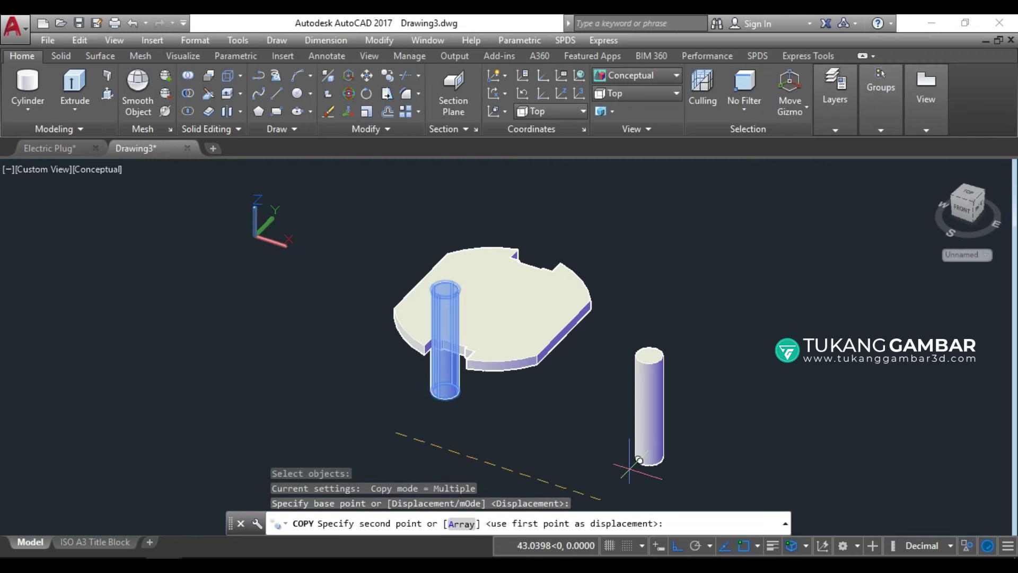
{"action": "type", "text": "20"}
{"action": "key", "text": "Return"}
{"action": "key", "text": "Escape"}
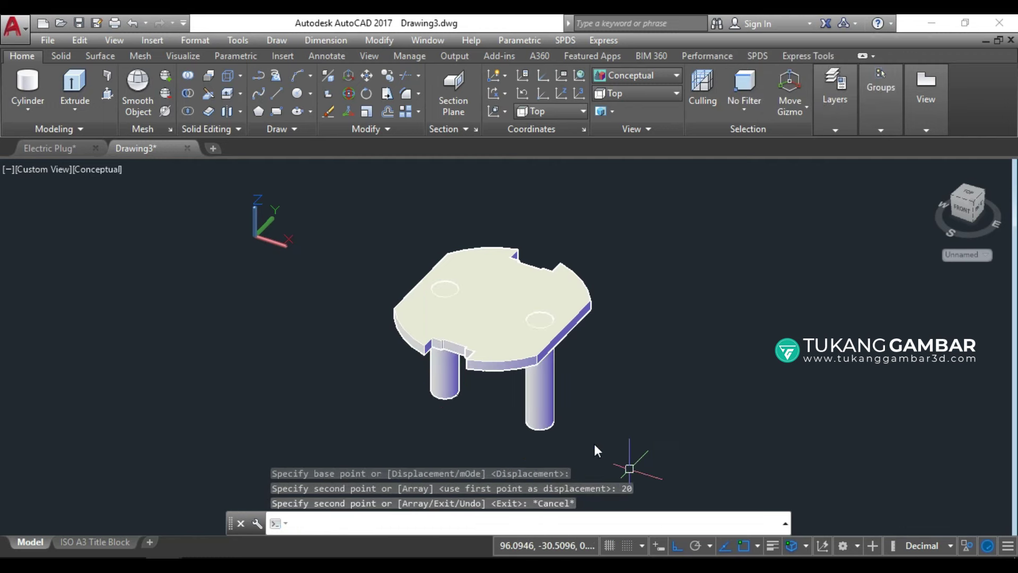
Step: Subtract both cylinders from the slab, leaving two round holes
{"action": "left_click", "coordinate": [189, 79]}
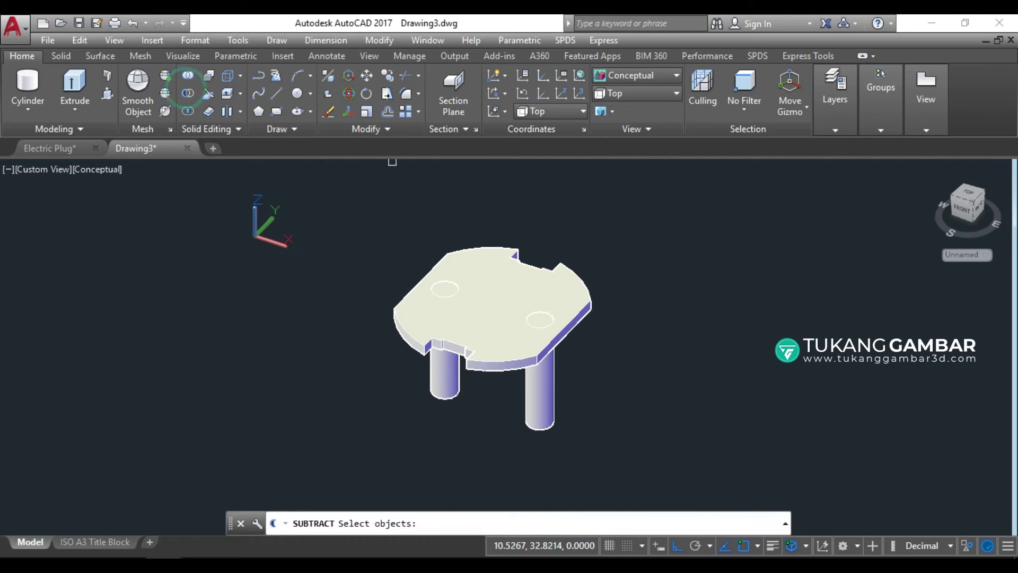
{"action": "left_click", "coordinate": [502, 262]}
{"action": "key", "text": "Return"}
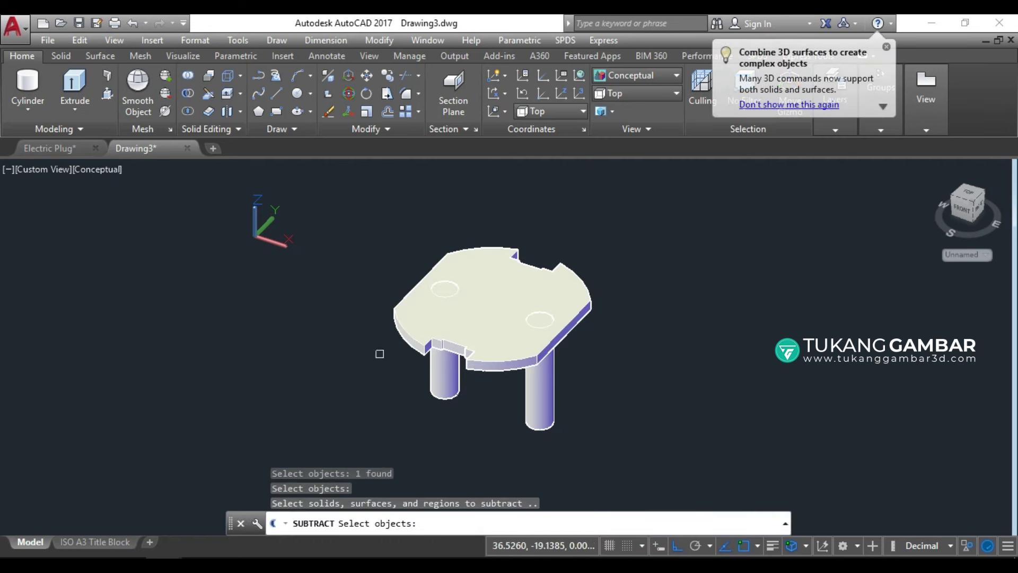
{"action": "left_click", "coordinate": [445, 382]}
{"action": "left_click", "coordinate": [545, 401]}
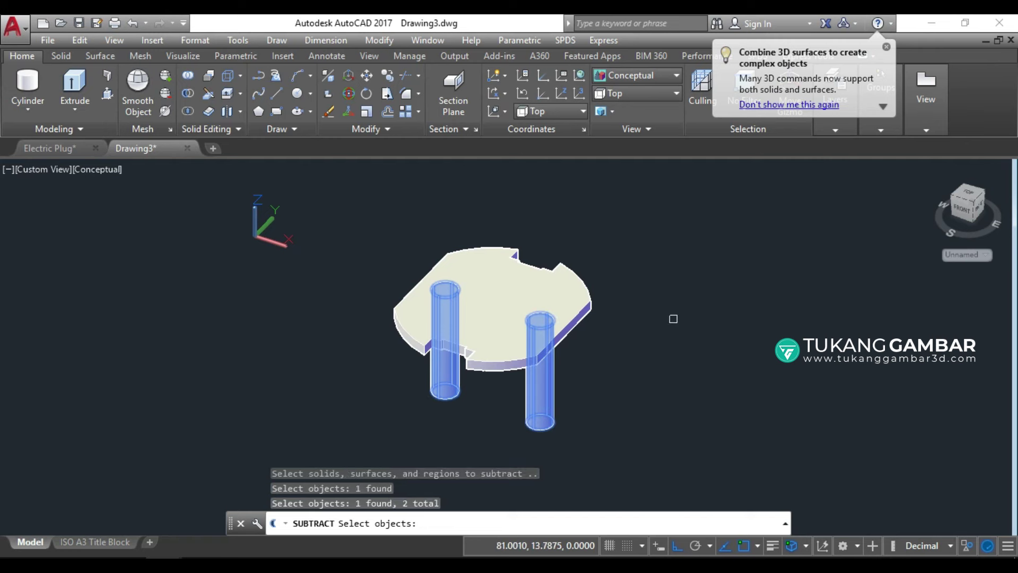
{"action": "key", "text": "Return"}
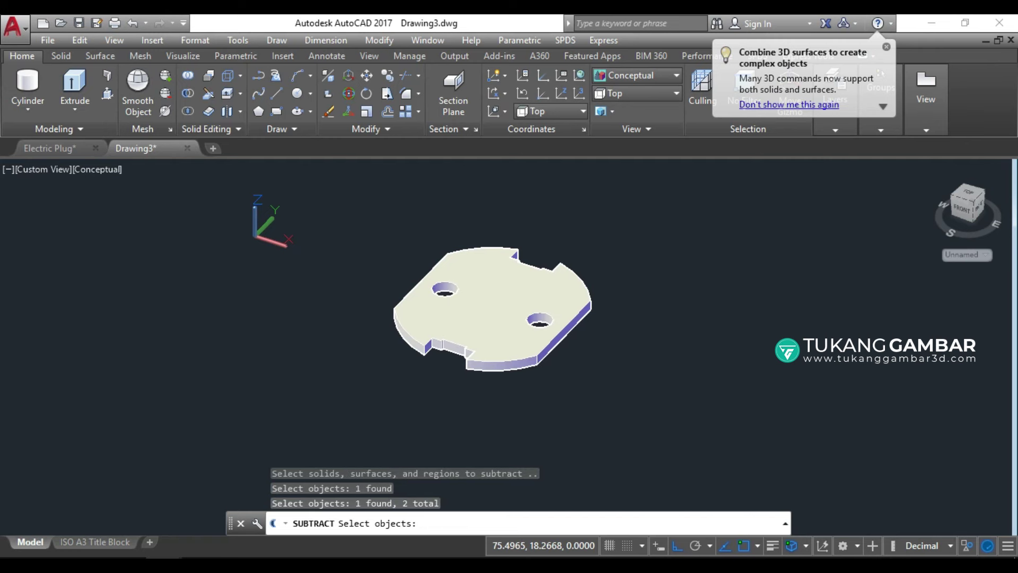
{"action": "mouse_move", "coordinate": [485, 340]}
{"action": "middle_mouse_down"}
{"action": "mouse_move", "coordinate": [553, 437]}
{"action": "mouse_move", "coordinate": [499, 371]}
{"action": "middle_mouse_up"}
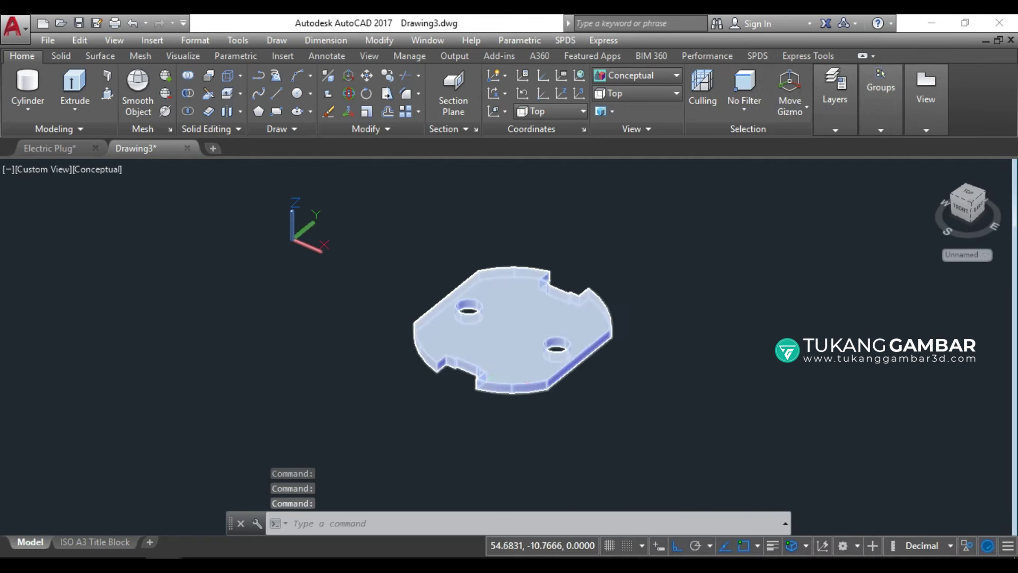
{"action": "key", "text": "Escape"}
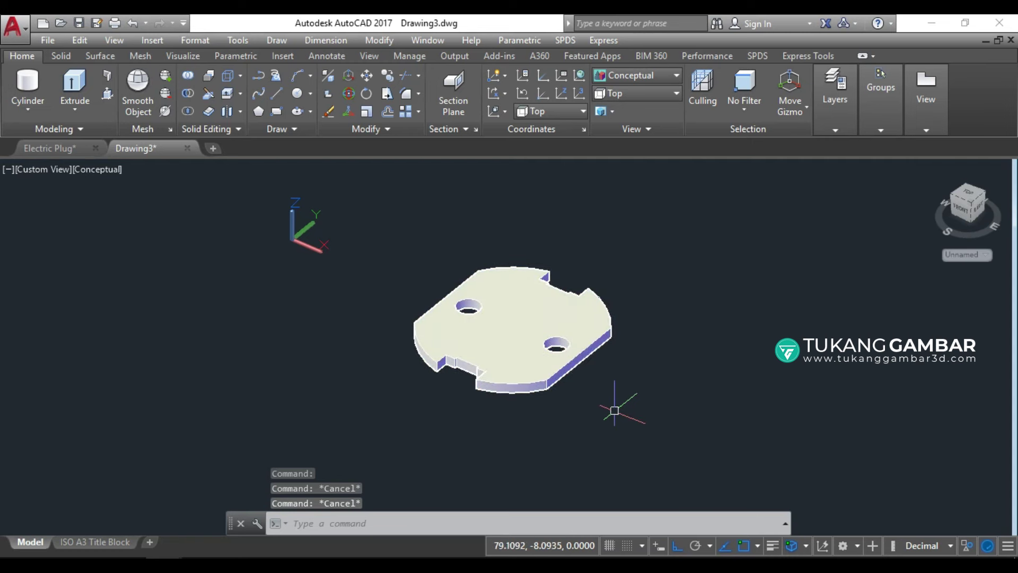
Step: Draw a box from the slab corner with length 2, width 2 and height 8
{"action": "left_click", "coordinate": [38, 108]}
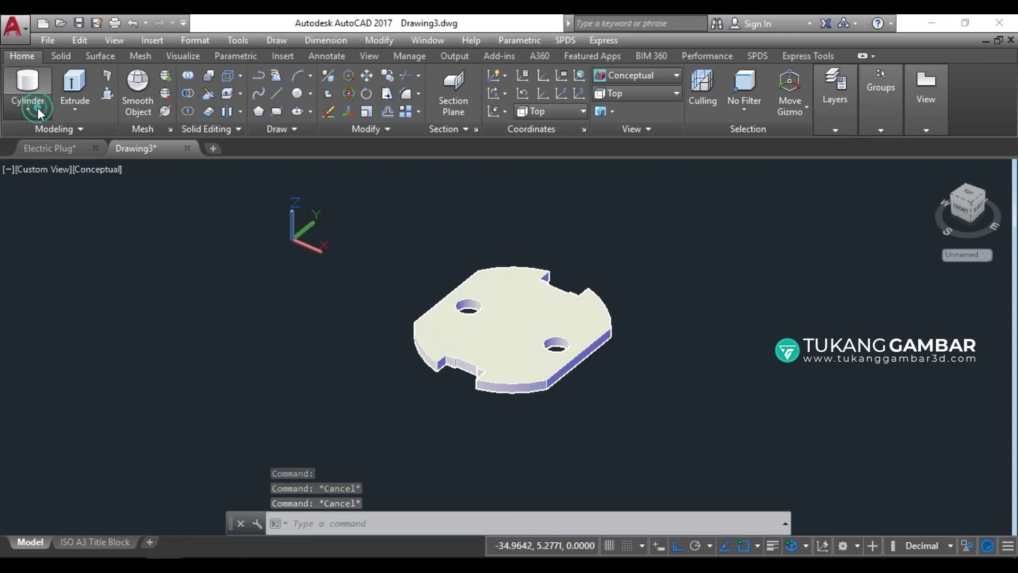
{"action": "left_click", "coordinate": [46, 130]}
{"action": "scroll", "coordinate": [464, 241], "scroll_direction": "up", "scroll_amount": 1}
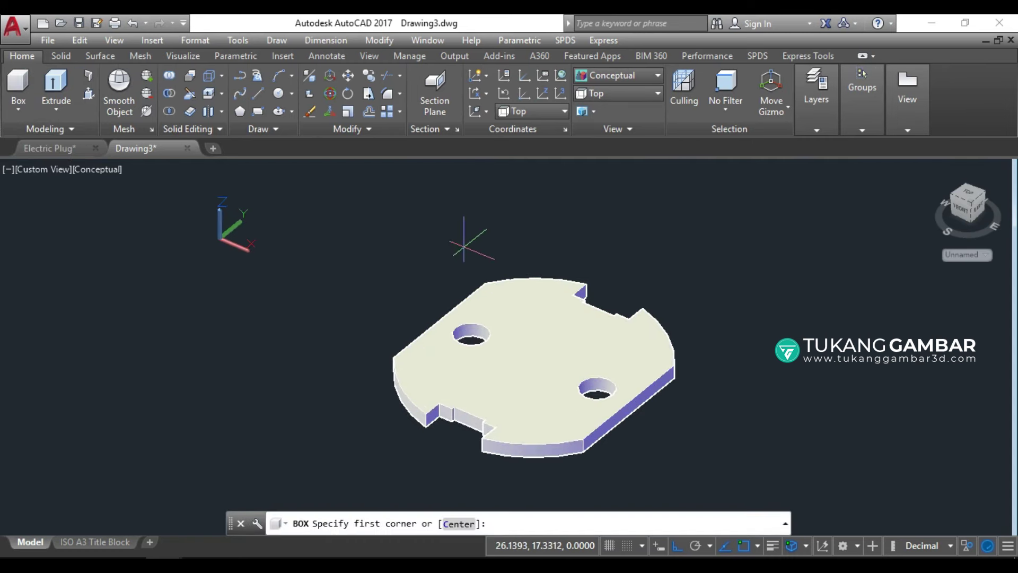
{"action": "scroll", "coordinate": [464, 245], "scroll_direction": "up", "scroll_amount": 1}
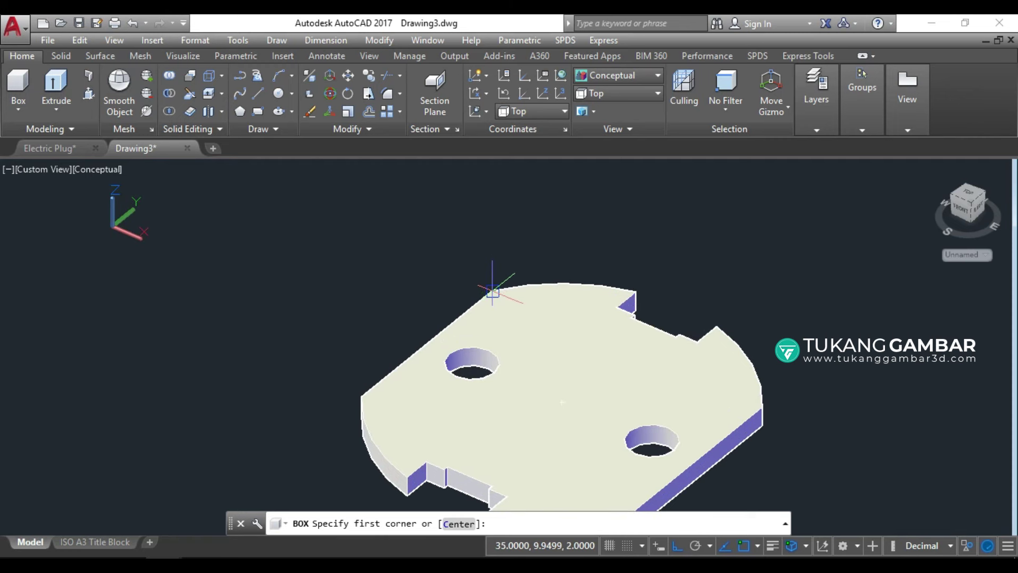
{"action": "left_click", "coordinate": [493, 292]}
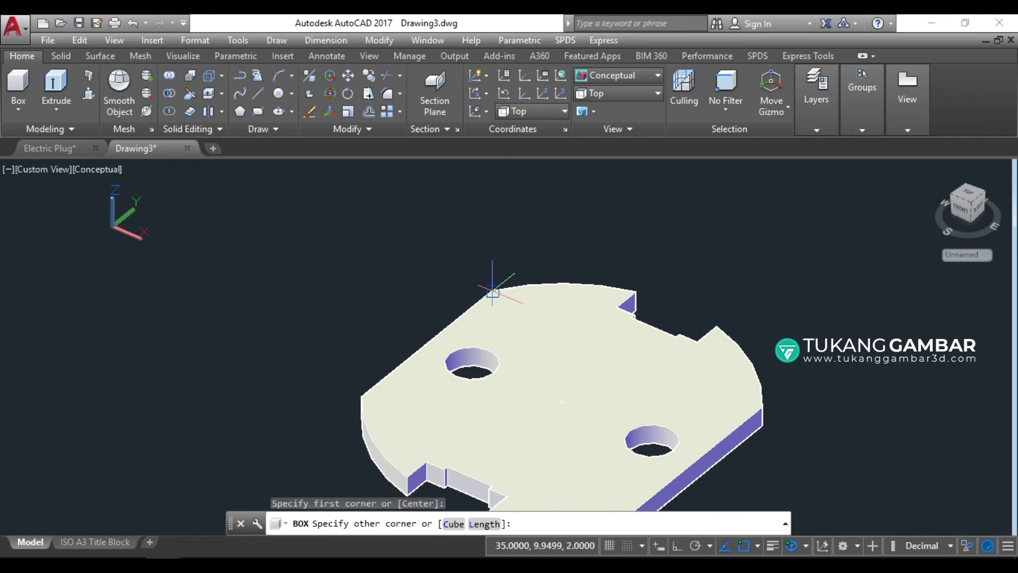
{"action": "left_click", "coordinate": [484, 525]}
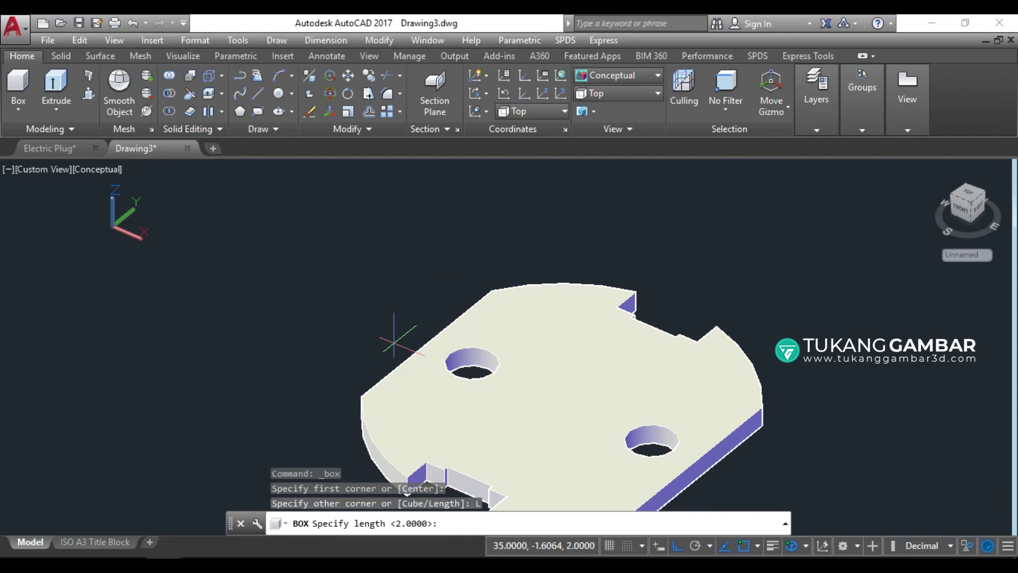
{"action": "scroll", "coordinate": [361, 396], "scroll_direction": "up", "scroll_amount": 3}
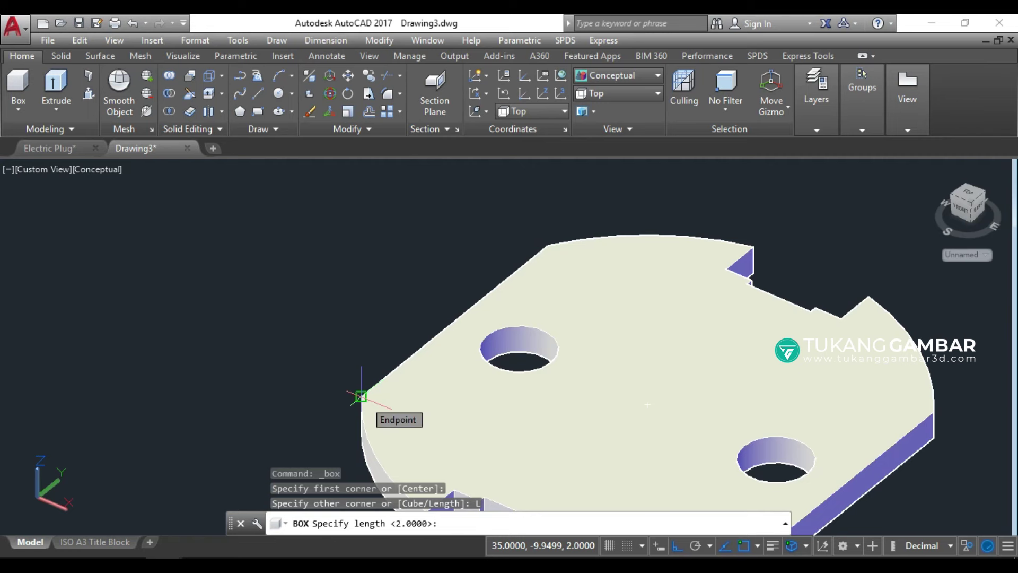
{"action": "left_click", "coordinate": [360, 397]}
{"action": "scroll", "coordinate": [339, 302], "scroll_direction": "down", "scroll_amount": 4}
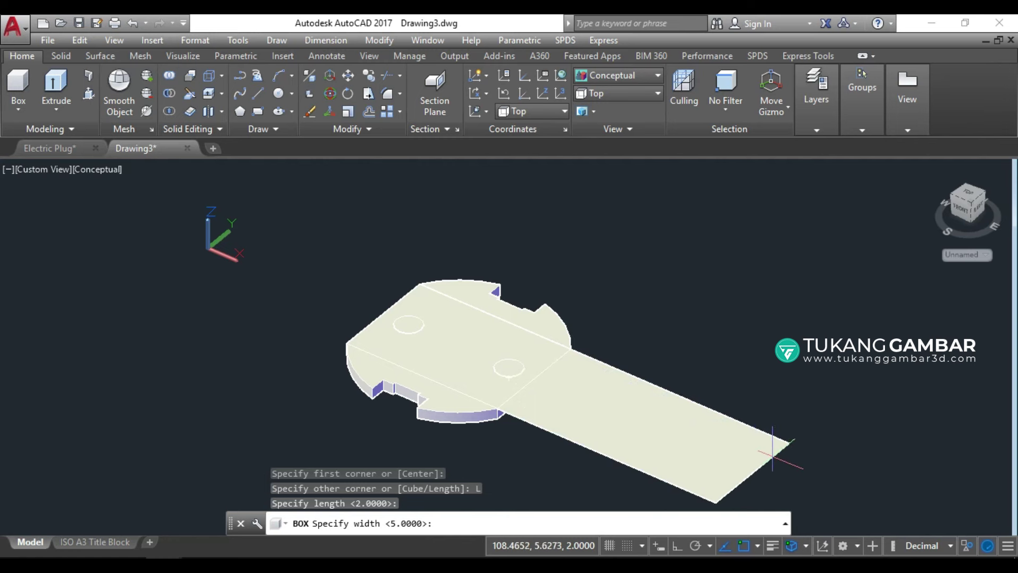
{"action": "type", "text": "2"}
{"action": "key", "text": "Return"}
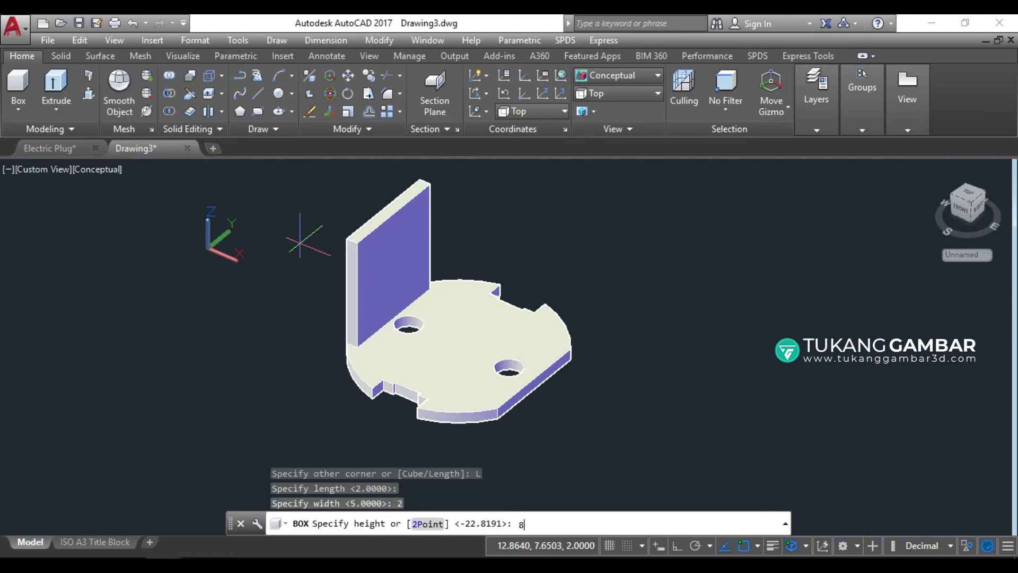
{"action": "key", "text": "Return"}
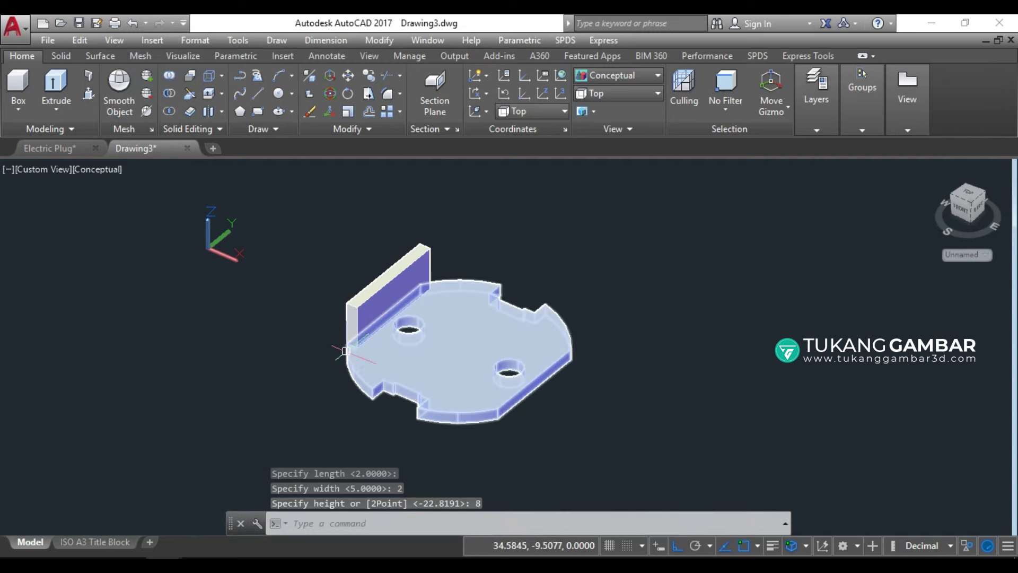
{"action": "middle_click_drag", "start_coordinate": [345, 351], "coordinate": [344, 375], "text": "shift"}
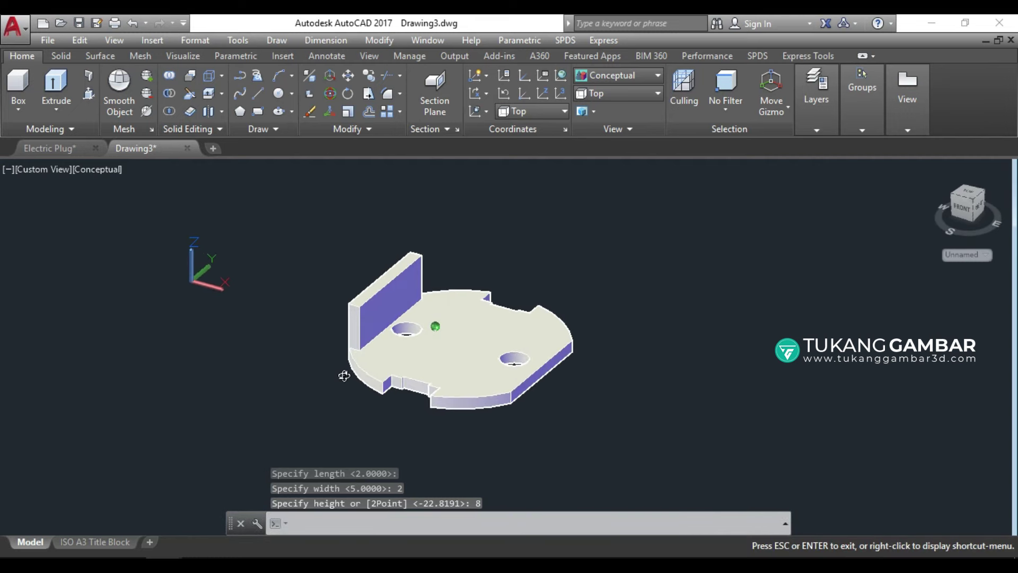
Step: Copy the upright box 8 units away
{"action": "left_click", "coordinate": [382, 297]}
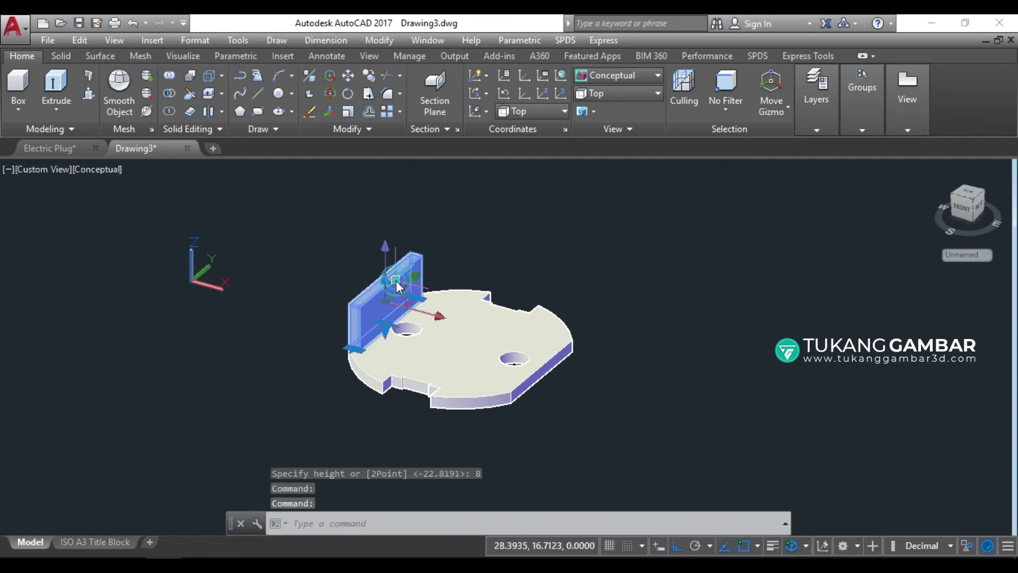
{"action": "left_click", "coordinate": [369, 81]}
{"action": "left_click", "coordinate": [486, 235]}
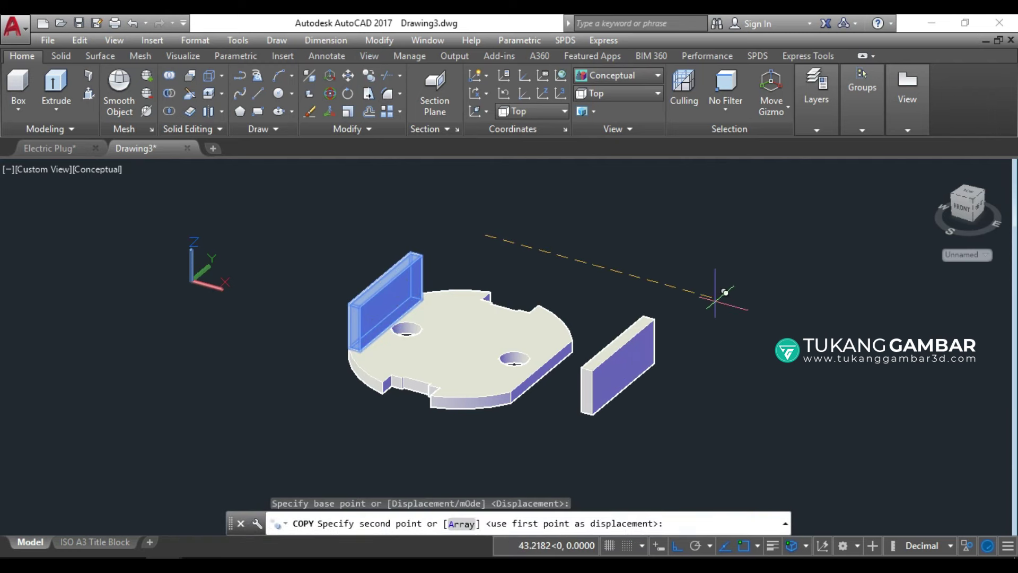
{"action": "type", "text": "8"}
{"action": "key", "text": "Return"}
{"action": "key", "text": "Escape"}
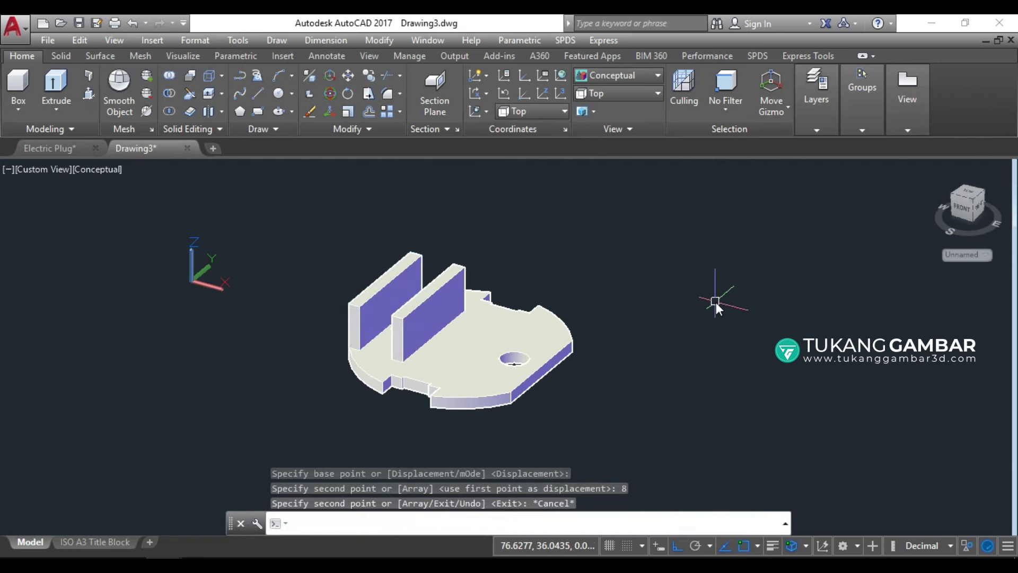
Step: Presspull the copied box's top face up by 2 units
{"action": "mouse_move", "coordinate": [479, 332]}
{"action": "middle_mouse_down", "text": "shift"}
{"action": "mouse_move", "coordinate": [470, 364]}
{"action": "mouse_move", "coordinate": [435, 306]}
{"action": "middle_mouse_up", "text": "shift"}
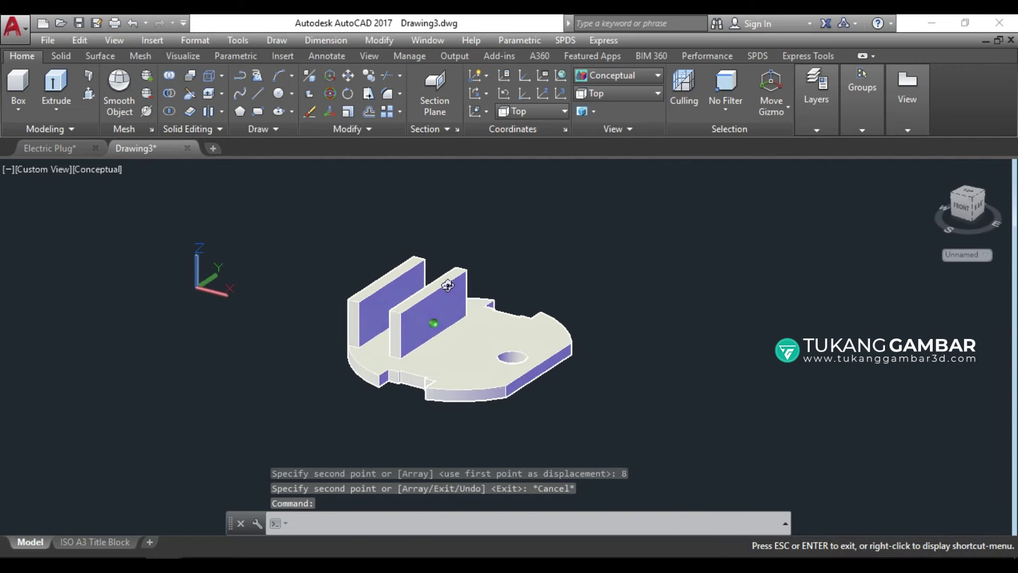
{"action": "scroll", "coordinate": [418, 310], "scroll_direction": "up", "scroll_amount": 1}
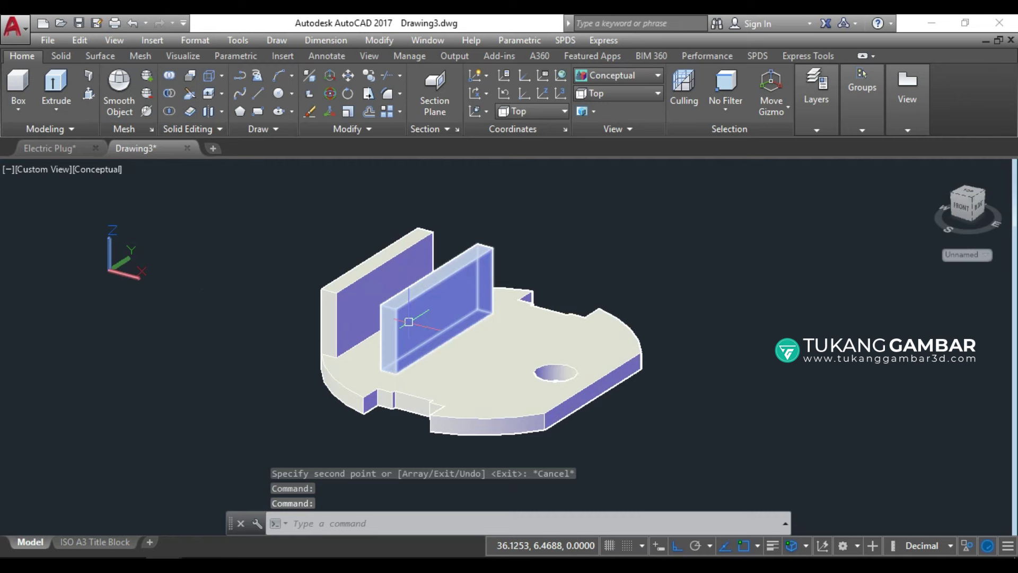
{"action": "scroll", "coordinate": [403, 300], "scroll_direction": "up", "scroll_amount": 2}
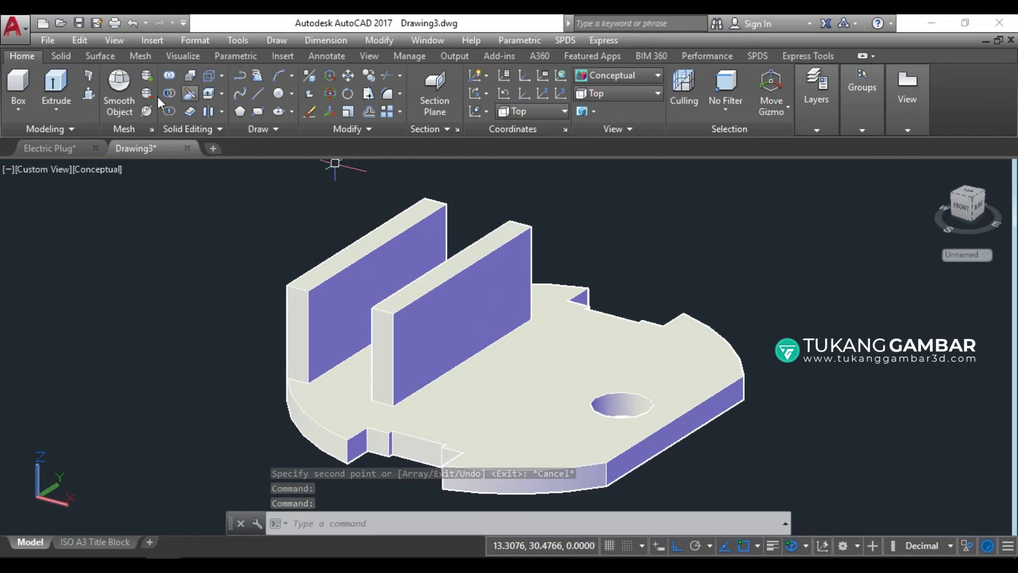
{"action": "left_click", "coordinate": [88, 95]}
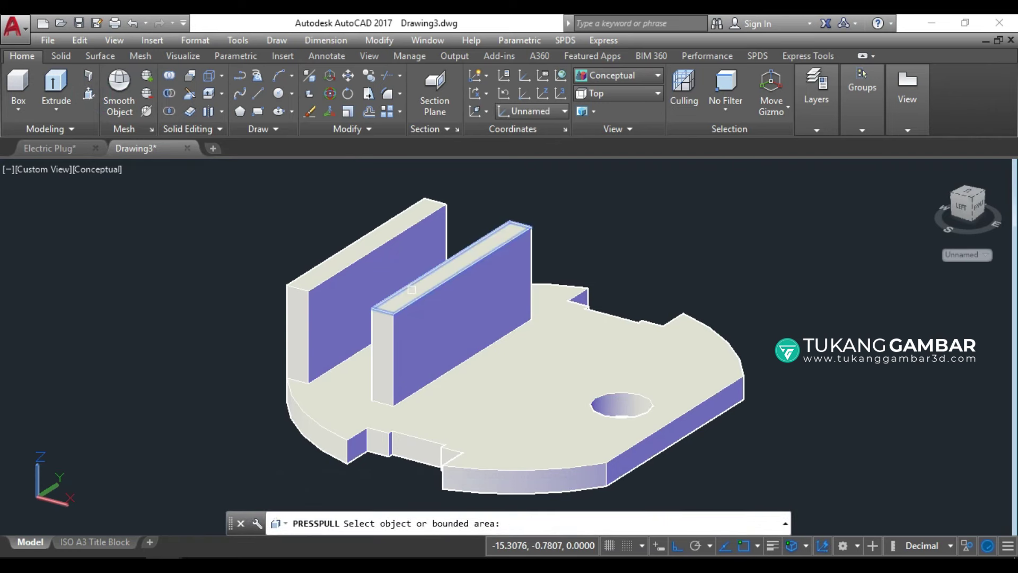
{"action": "left_click", "coordinate": [387, 303]}
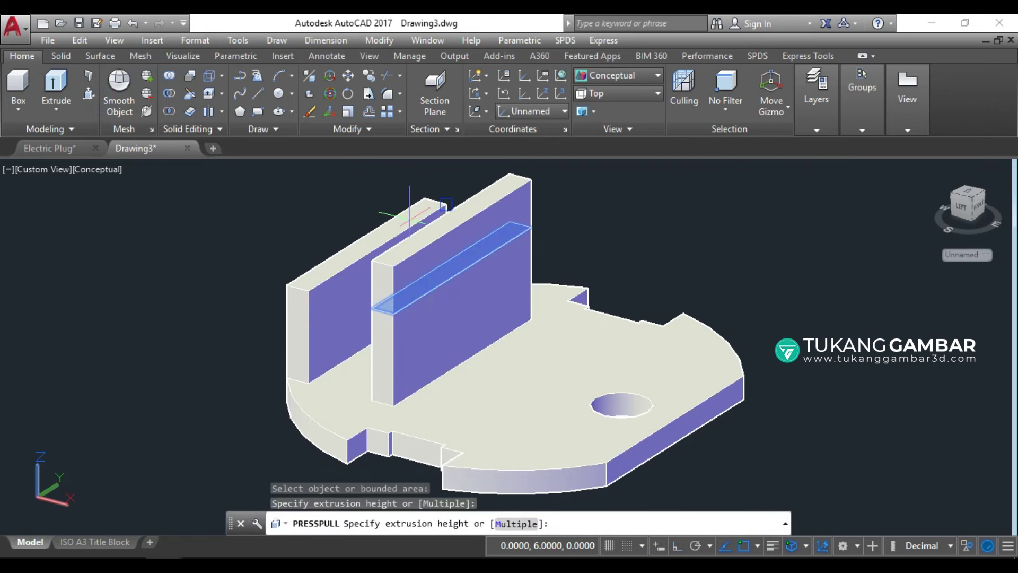
{"action": "type", "text": "2"}
{"action": "key", "text": "Return"}
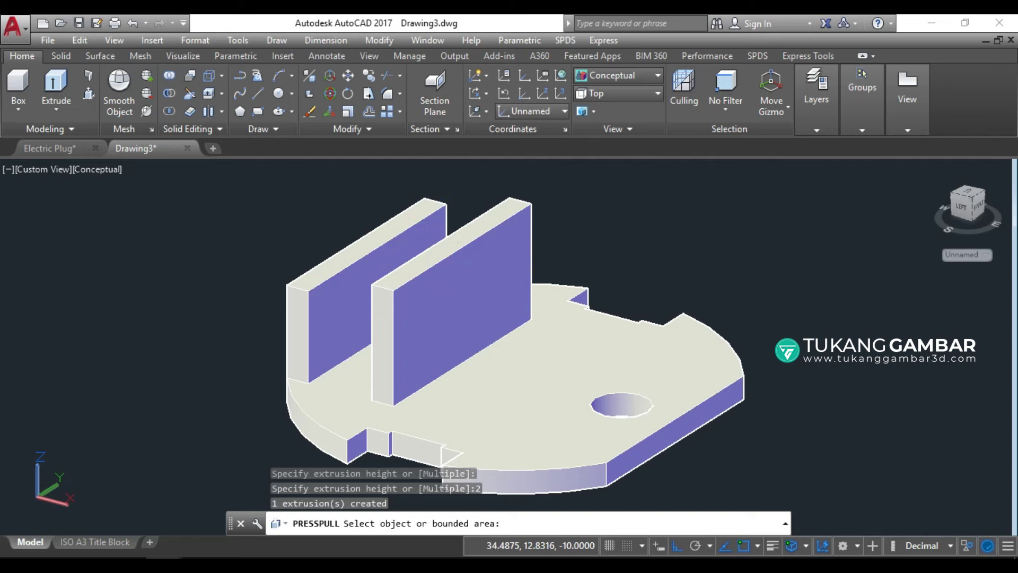
{"action": "key", "text": "Return"}
{"action": "middle_click_drag", "start_coordinate": [413, 237], "coordinate": [424, 236], "text": "shift"}
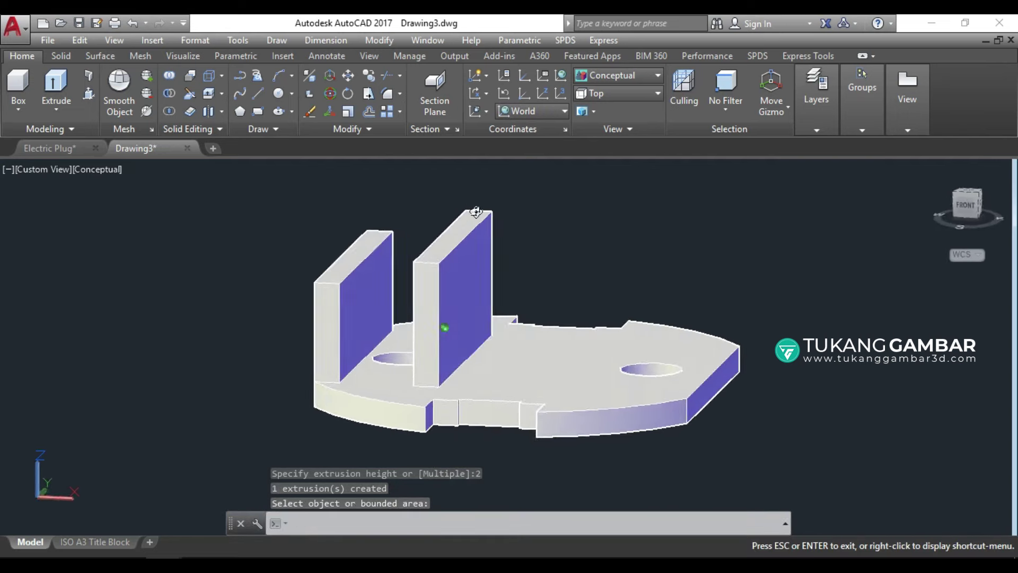
Step: Mirror3D both walls across the YZ plane at 0,0,0, keeping the source walls
{"action": "left_click", "coordinate": [421, 237]}
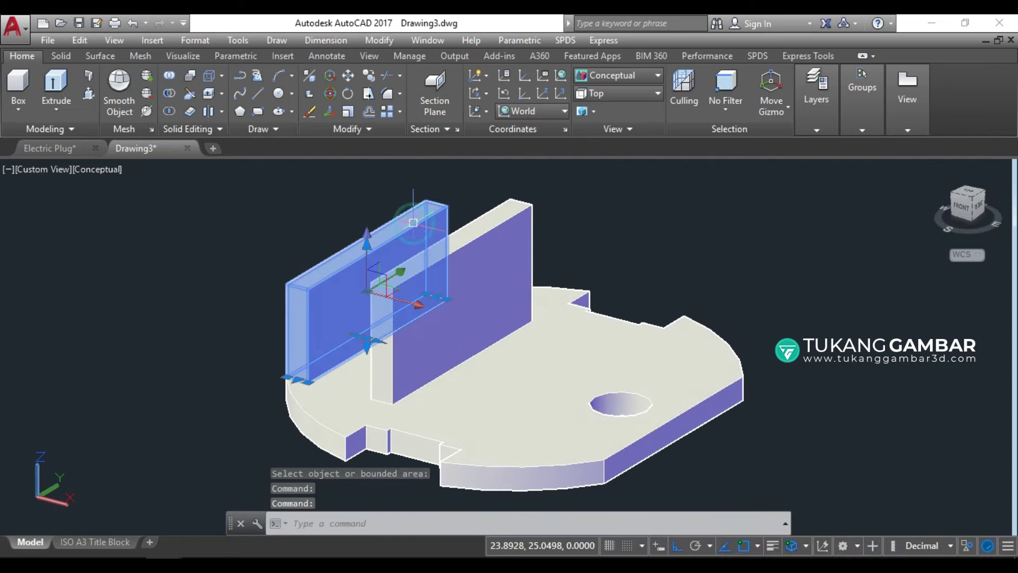
{"action": "left_click", "coordinate": [475, 240]}
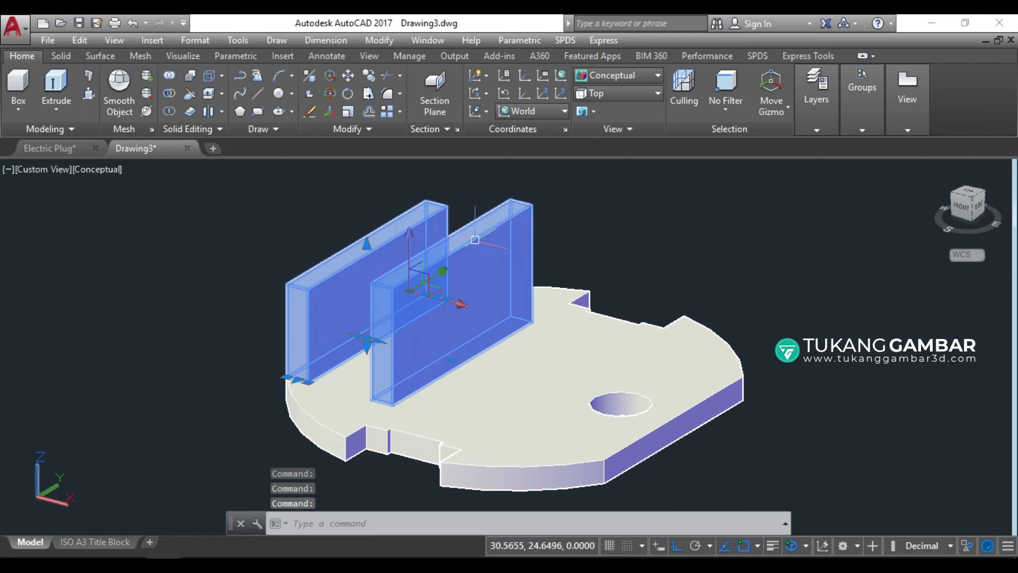
{"action": "left_click", "coordinate": [310, 76]}
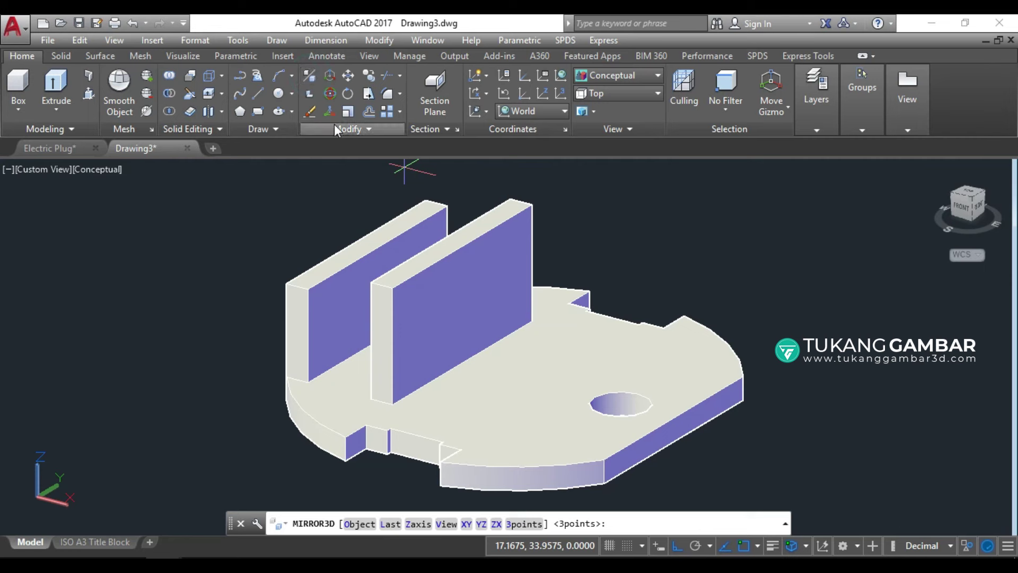
{"action": "left_click", "coordinate": [481, 525]}
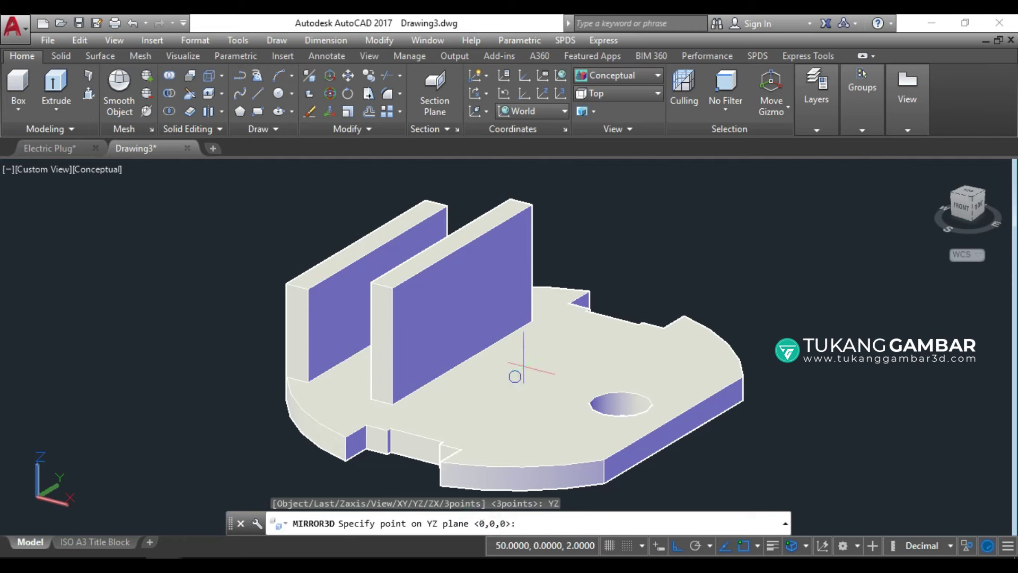
{"action": "left_click", "coordinate": [514, 376]}
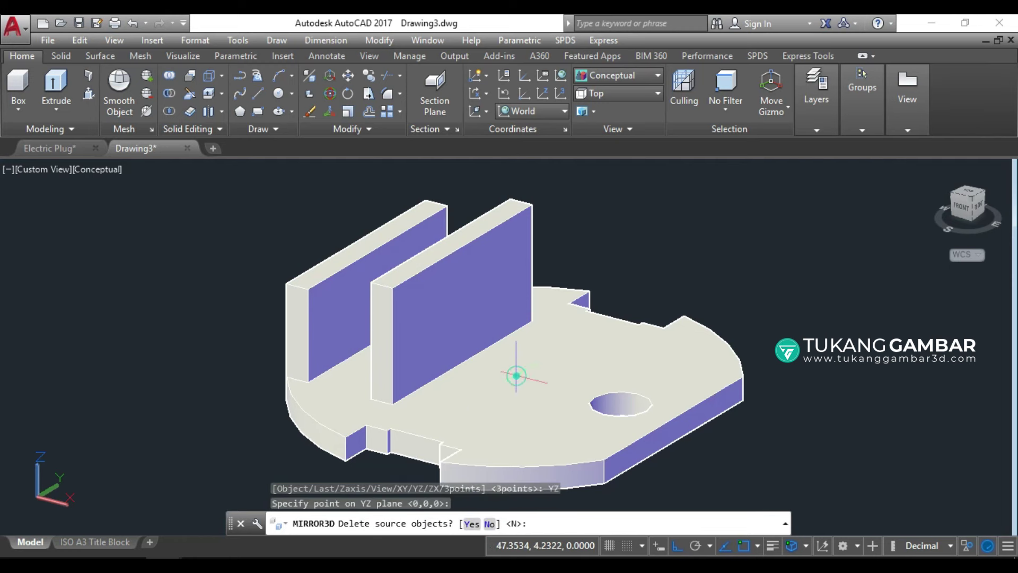
{"action": "right_click", "coordinate": [604, 234]}
{"action": "left_click", "coordinate": [628, 244]}
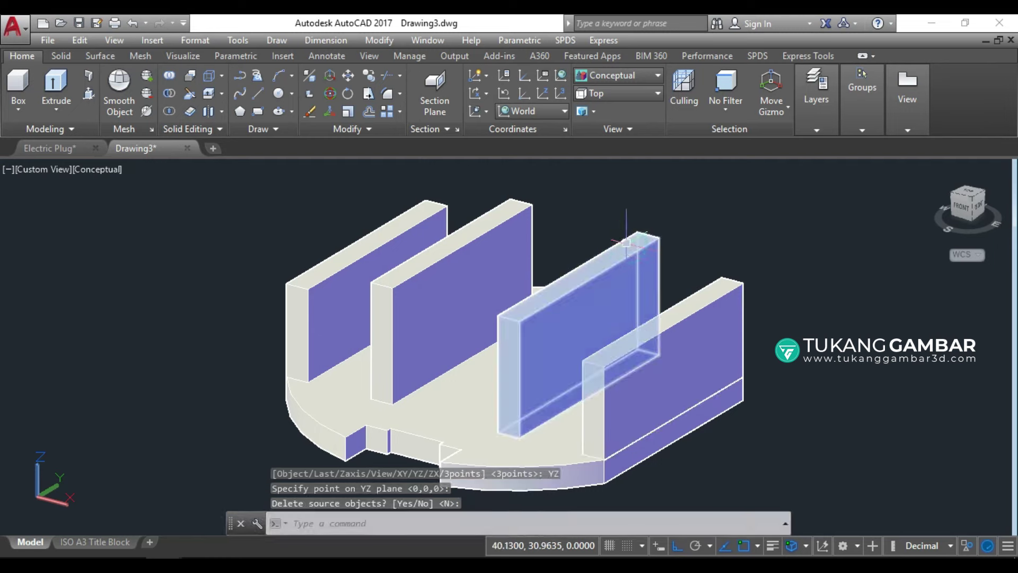
{"action": "mouse_move", "coordinate": [428, 288]}
{"action": "middle_mouse_down", "text": "shift"}
{"action": "mouse_move", "coordinate": [472, 309]}
{"action": "mouse_move", "coordinate": [399, 340]}
{"action": "mouse_move", "coordinate": [398, 328]}
{"action": "middle_mouse_up", "text": "shift"}
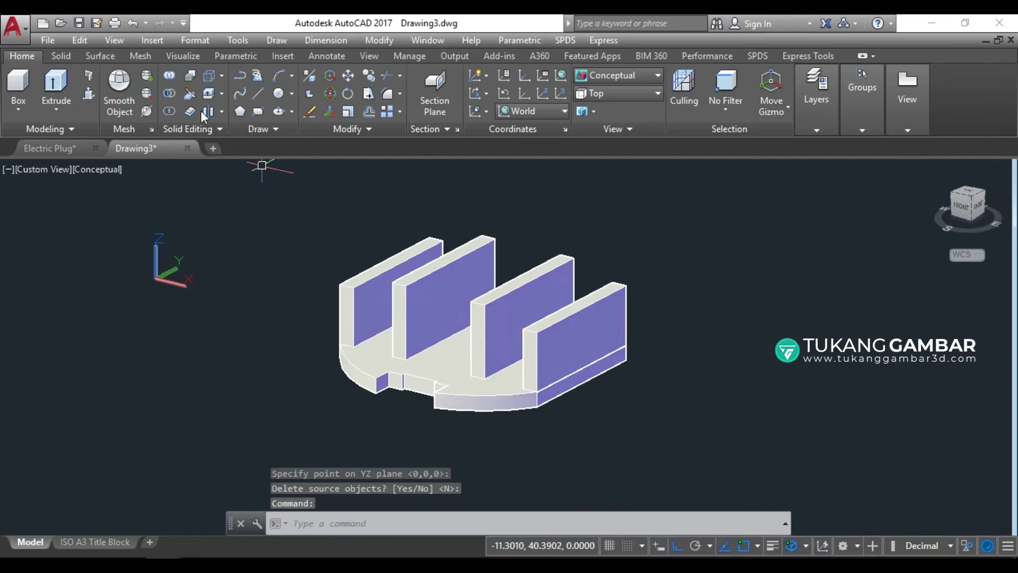
Step: Union the base and four walls into one solid
{"action": "left_click", "coordinate": [171, 76]}
{"action": "left_click", "coordinate": [697, 213]}
{"action": "left_click", "coordinate": [296, 428]}
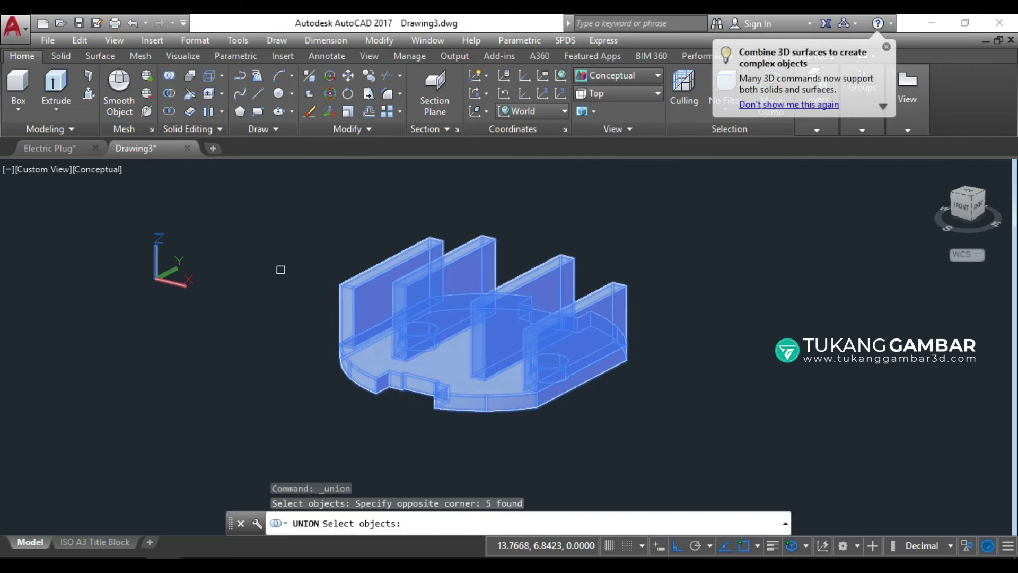
{"action": "key", "text": "Return"}
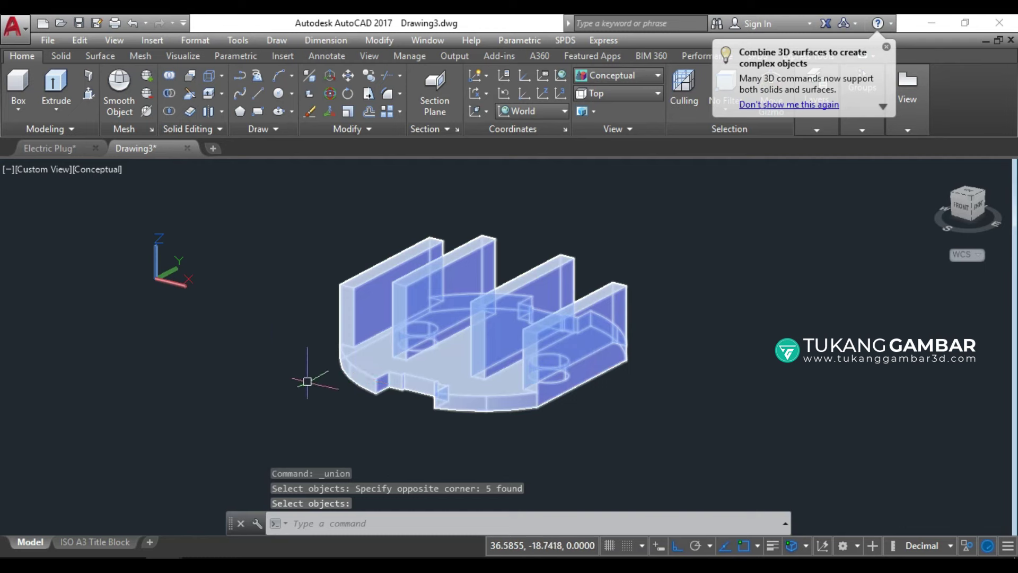
Step: Fillet the eight wall top edges with radius 3
{"action": "left_click", "coordinate": [72, 55]}
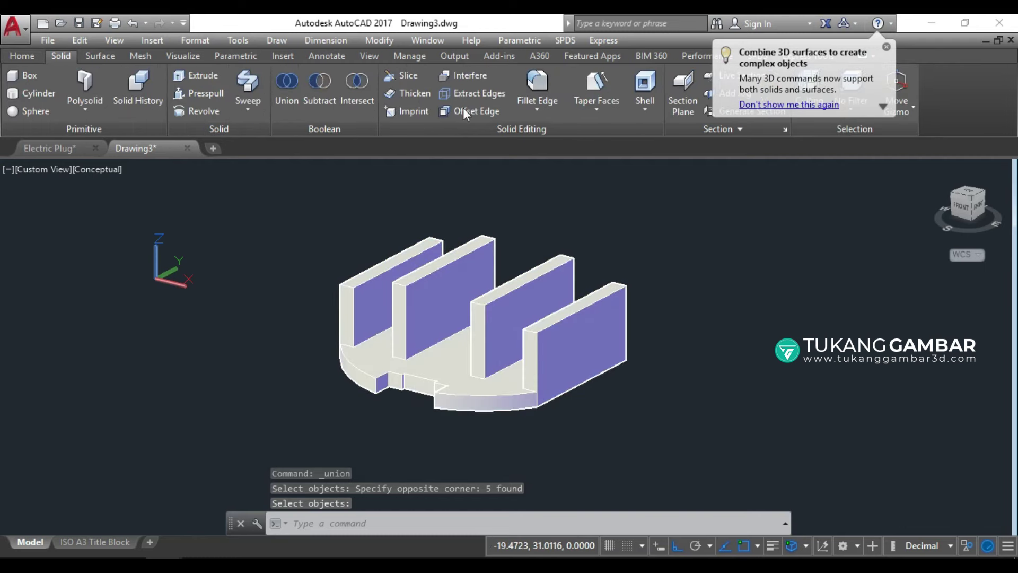
{"action": "left_click", "coordinate": [537, 87]}
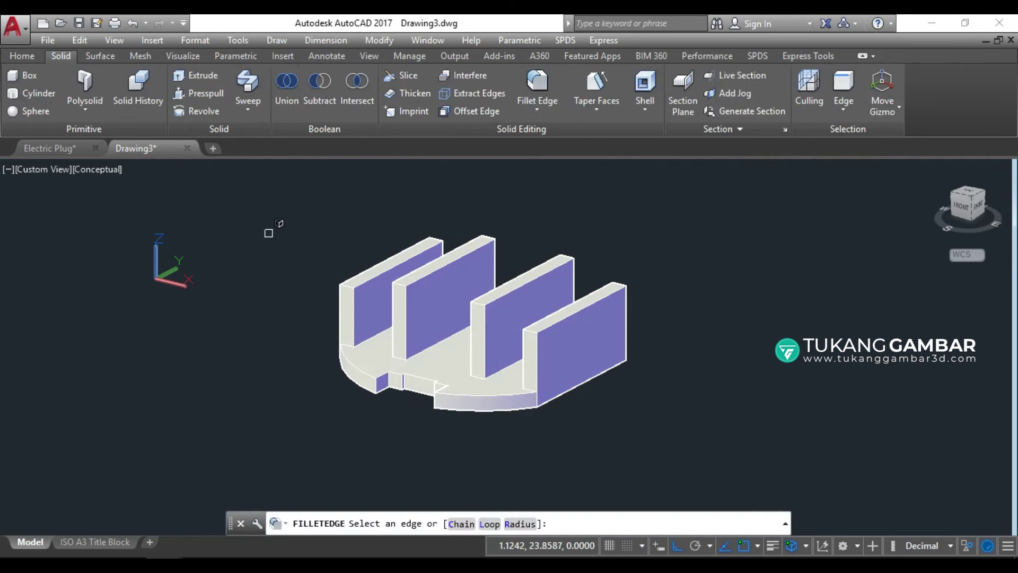
{"action": "key", "text": "Return"}
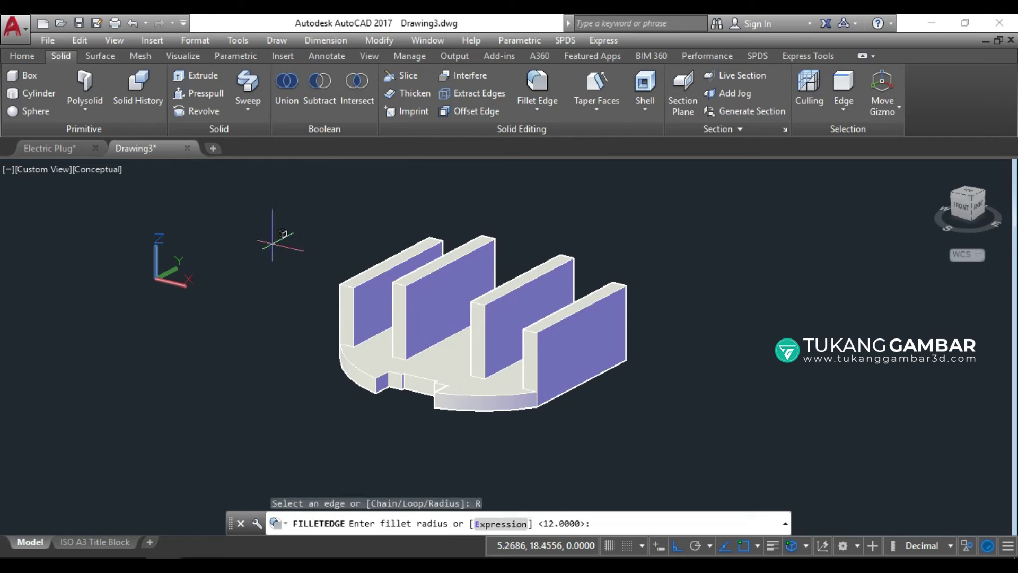
{"action": "key", "text": "Return"}
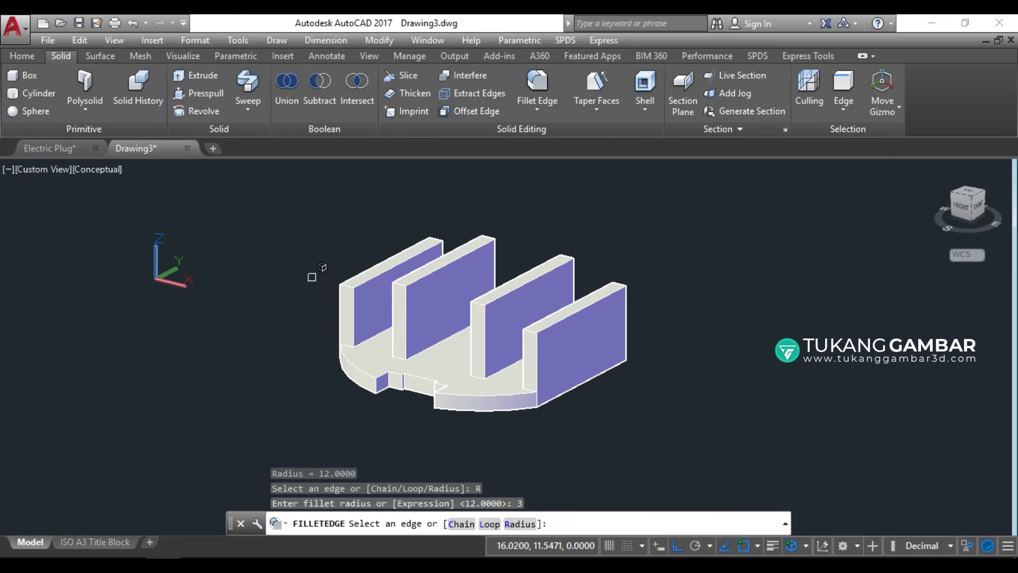
{"action": "scroll", "coordinate": [314, 278], "scroll_direction": "up", "scroll_amount": 2}
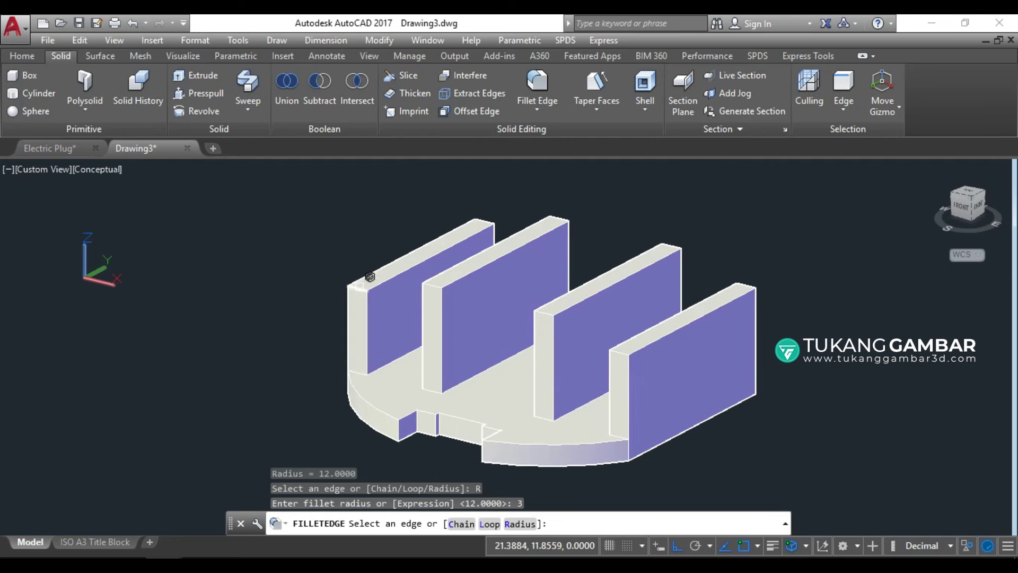
{"action": "left_click", "coordinate": [358, 287]}
{"action": "left_click", "coordinate": [435, 289]}
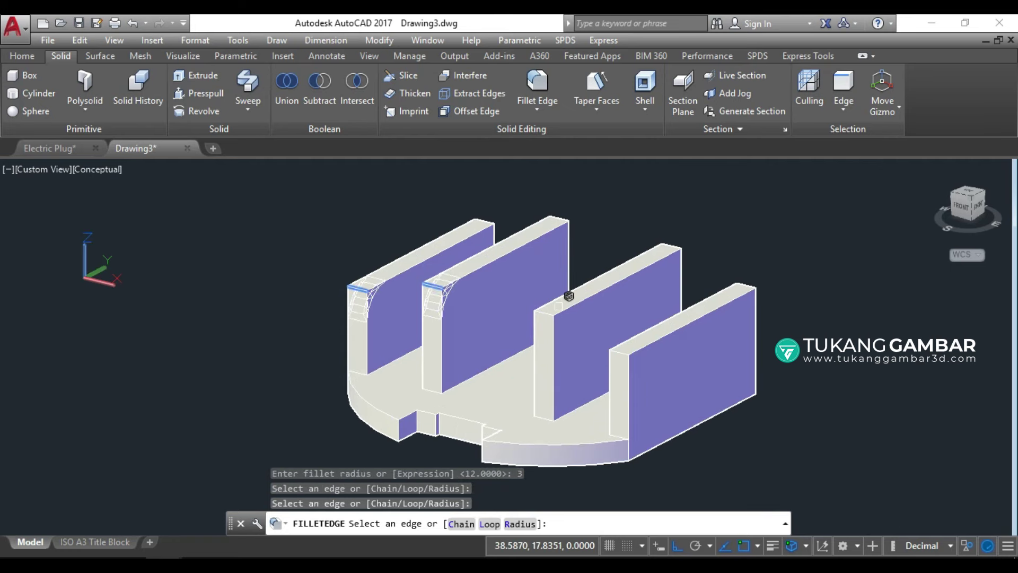
{"action": "left_click", "coordinate": [547, 312]}
{"action": "left_click", "coordinate": [619, 353]}
{"action": "left_click", "coordinate": [489, 219]}
{"action": "left_click", "coordinate": [553, 214]}
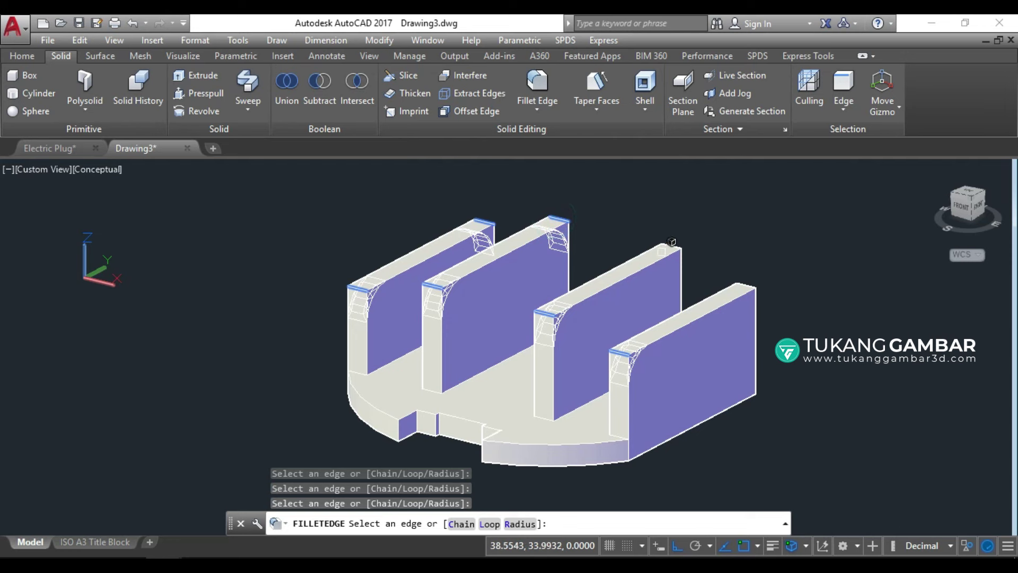
{"action": "left_click", "coordinate": [672, 244]}
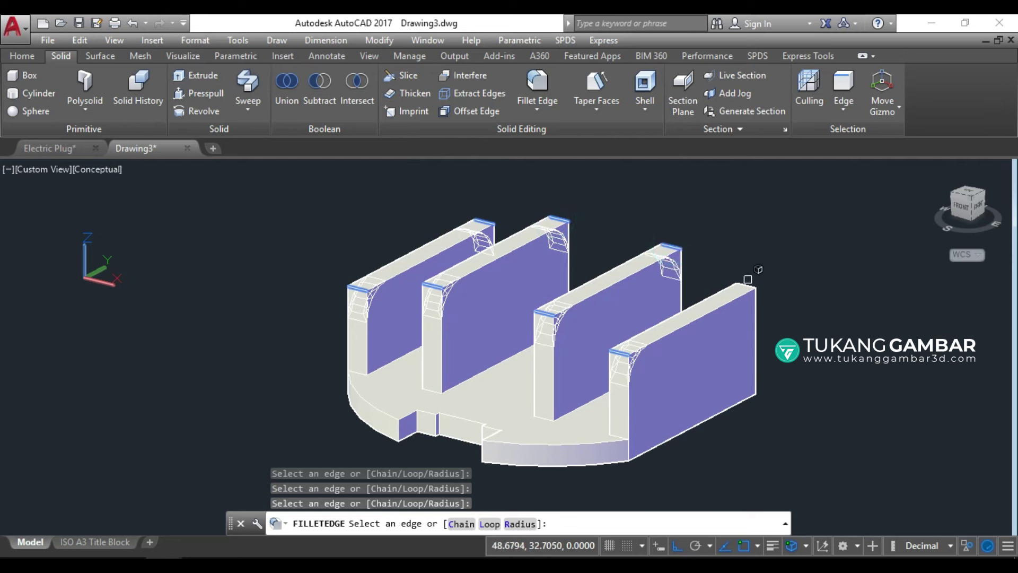
{"action": "left_click", "coordinate": [746, 285]}
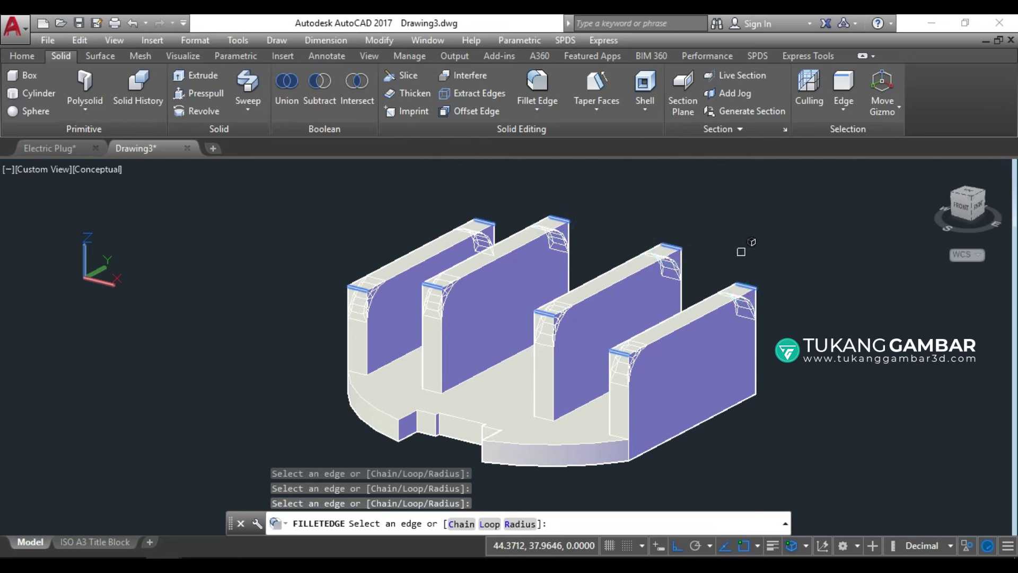
{"action": "key", "text": "Return"}
{"action": "key", "text": "Return"}
{"action": "mouse_move", "coordinate": [686, 255]}
{"action": "middle_mouse_down", "text": "shift"}
{"action": "mouse_move", "coordinate": [734, 269]}
{"action": "mouse_move", "coordinate": [695, 253]}
{"action": "mouse_move", "coordinate": [676, 258]}
{"action": "middle_mouse_up", "text": "shift"}
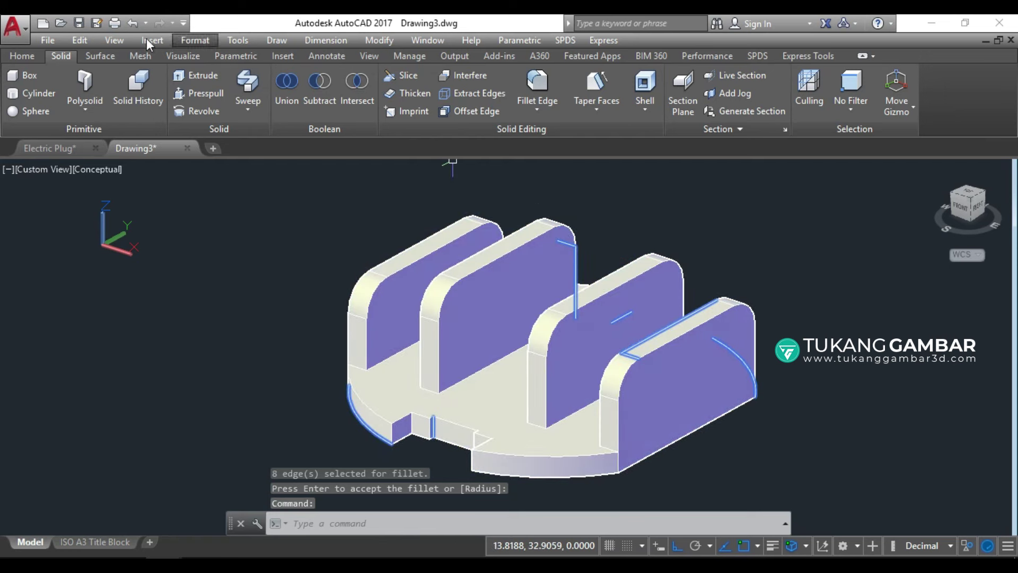
Step: Switch to the Right view and draw a 28-unit base line right of the plug
{"action": "left_click", "coordinate": [23, 55]}
{"action": "left_click", "coordinate": [614, 96]}
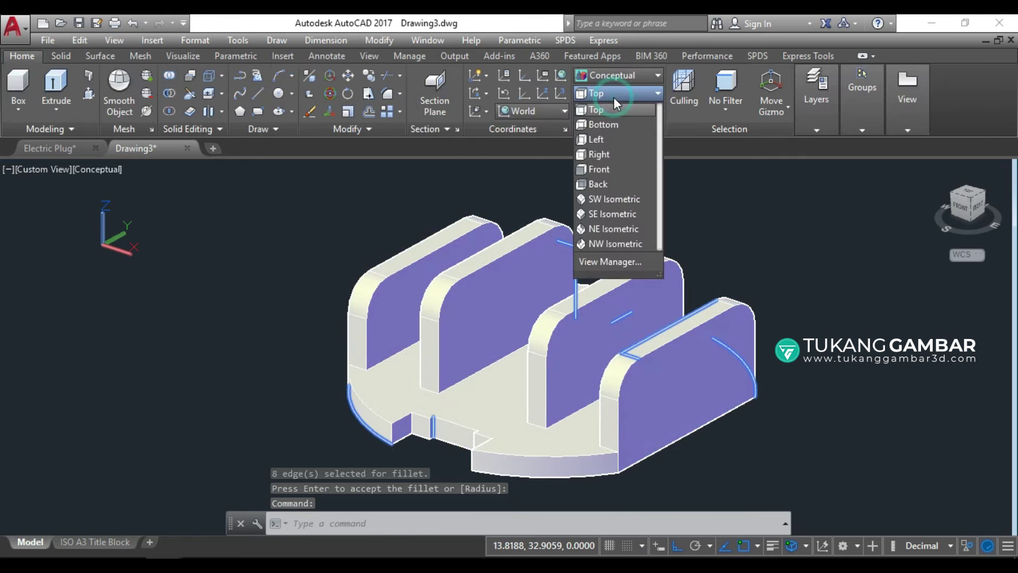
{"action": "left_click", "coordinate": [608, 153]}
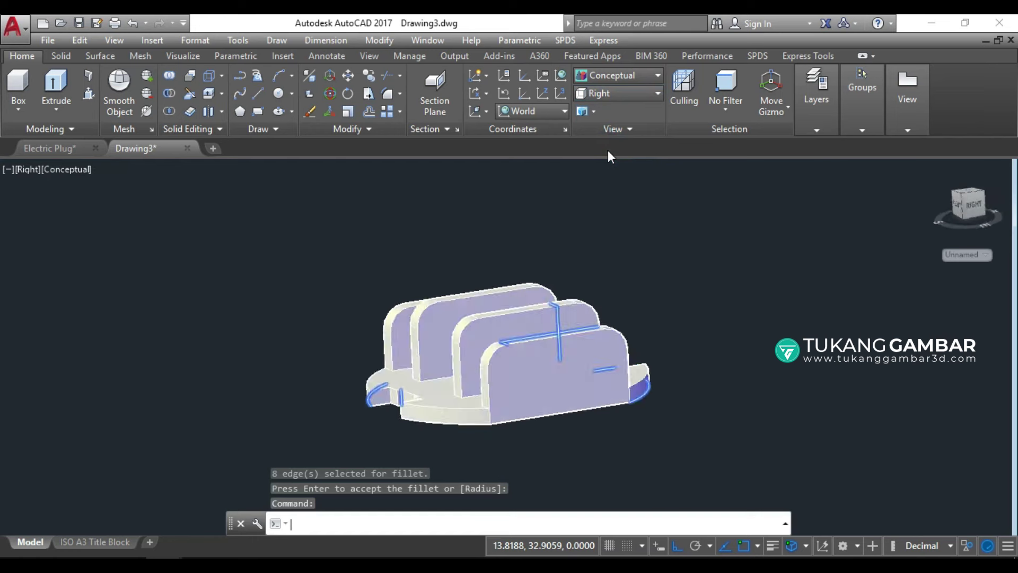
{"action": "left_click", "coordinate": [258, 94]}
{"action": "scroll", "coordinate": [596, 348], "scroll_direction": "up", "scroll_amount": 2}
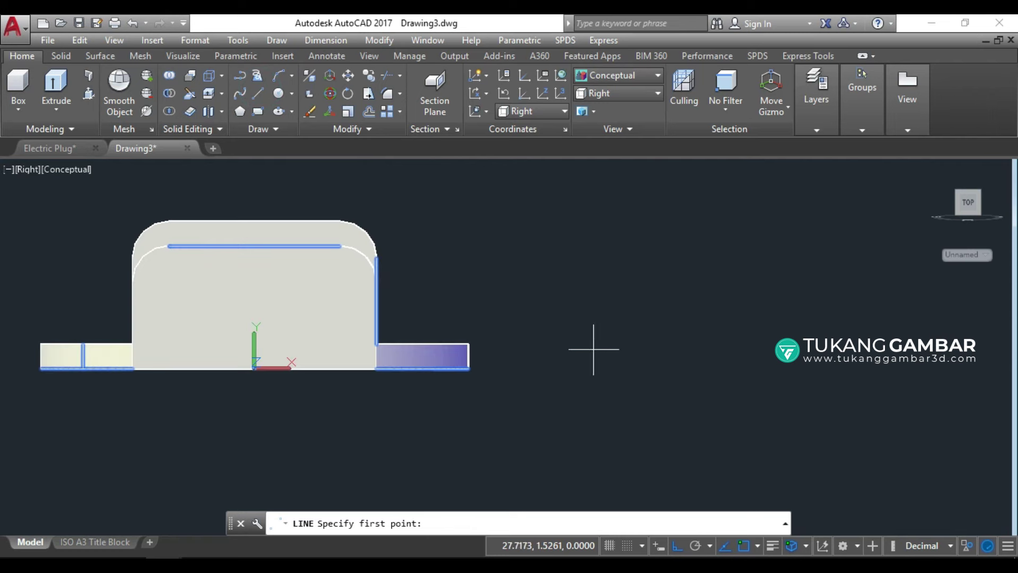
{"action": "left_click", "coordinate": [552, 323]}
{"action": "type", "text": "28"}
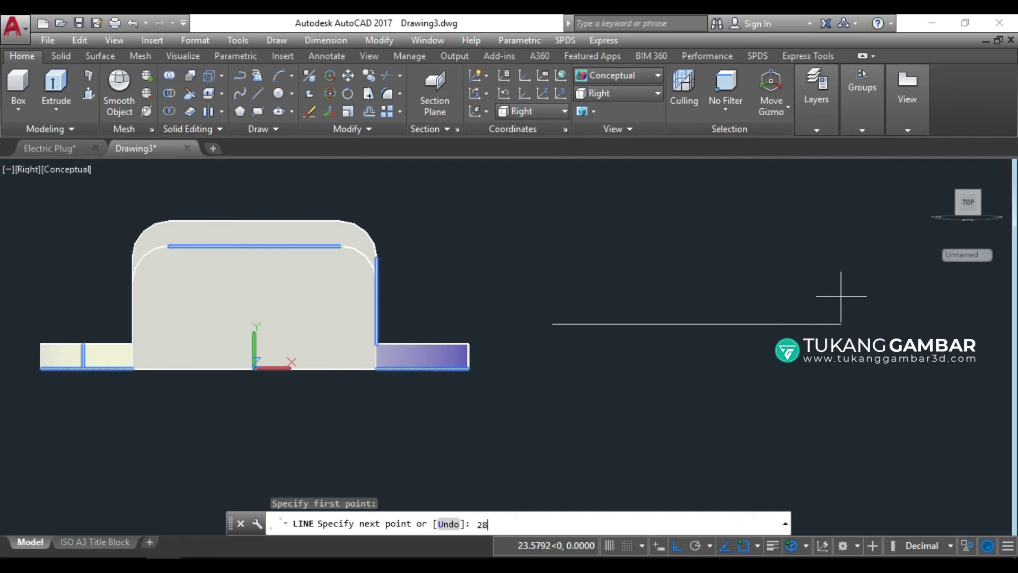
{"action": "key", "text": "Return"}
{"action": "key", "text": "Escape"}
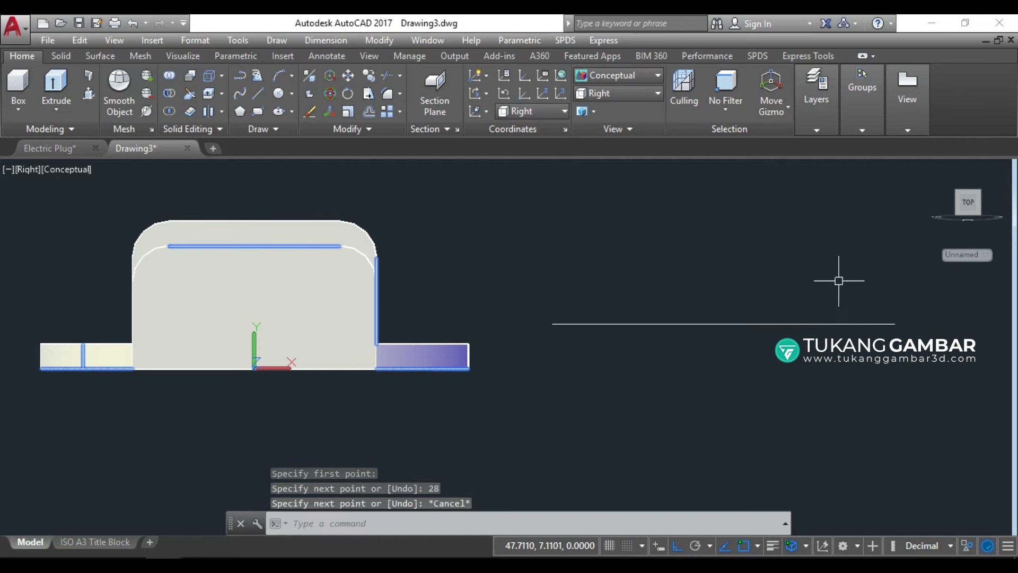
{"action": "key", "text": "Escape"}
{"action": "key", "text": "Escape"}
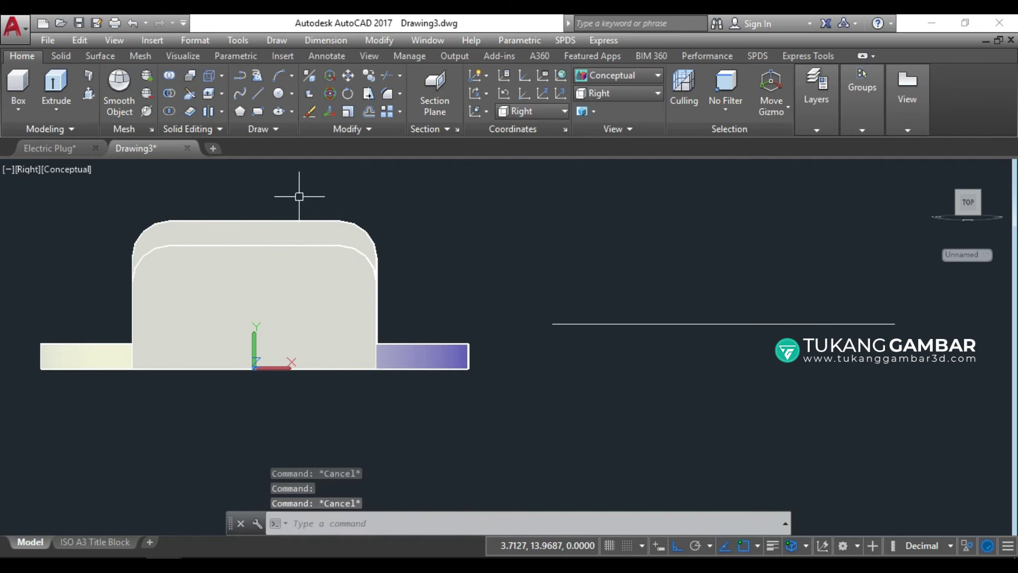
{"action": "left_click", "coordinate": [259, 94]}
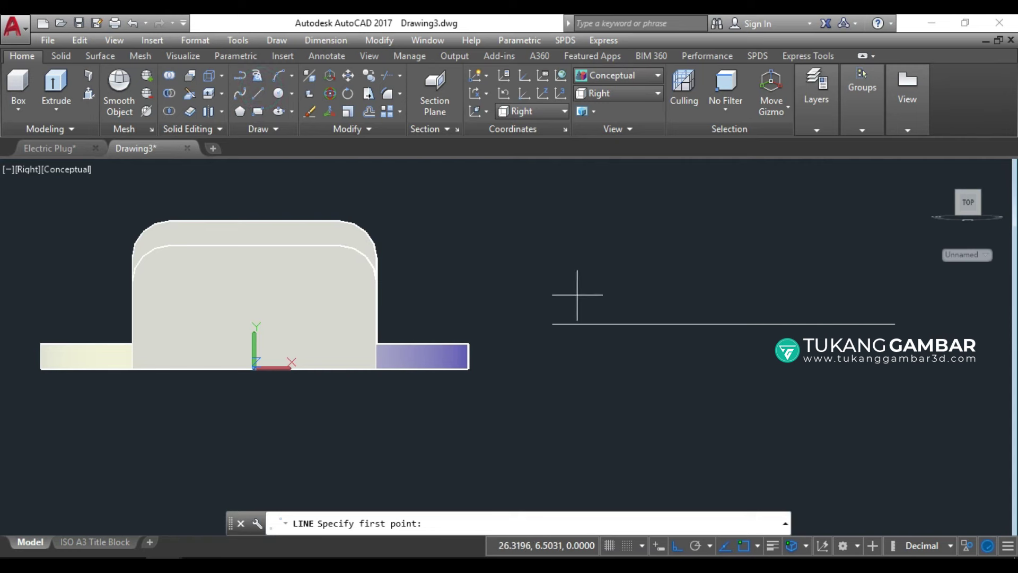
{"action": "left_click", "coordinate": [552, 323]}
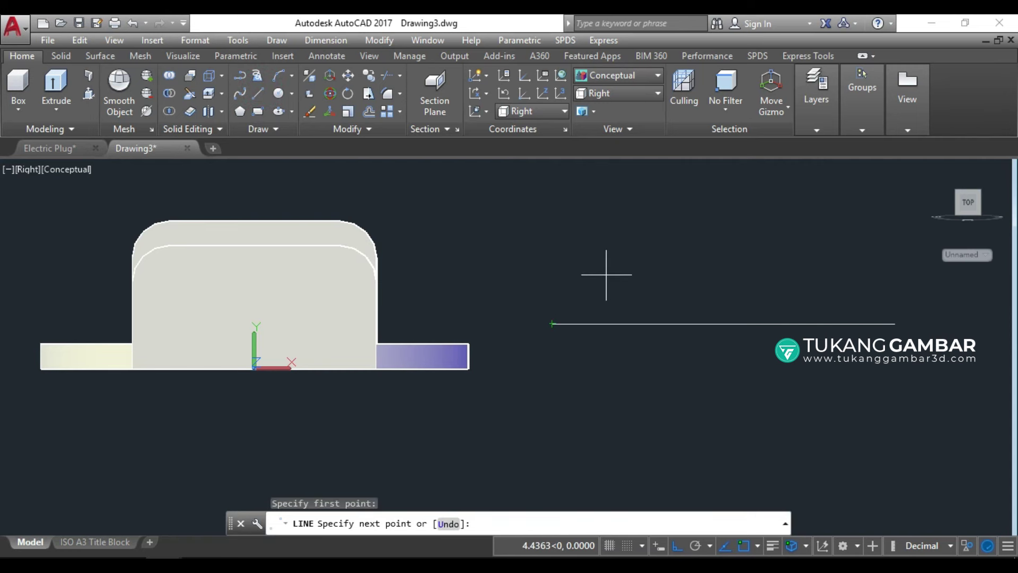
{"action": "key", "text": "F8"}
{"action": "type", "text": "@25<20"}
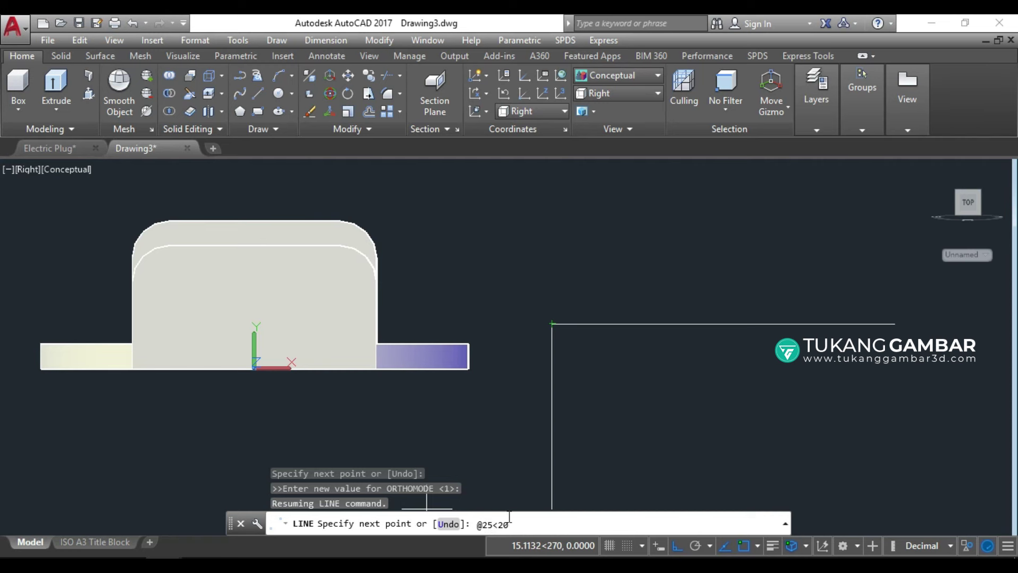
{"action": "key", "text": "Return"}
{"action": "key", "text": "Escape"}
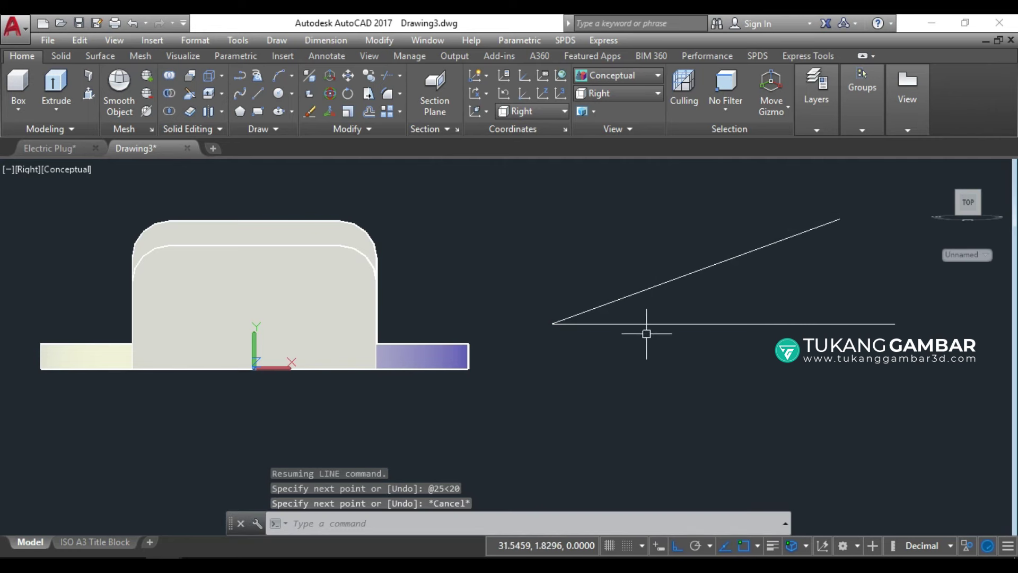
Step: Mirror the 20° line about a vertical axis through the base line's midpoint, keeping the original
{"action": "left_click", "coordinate": [685, 282]}
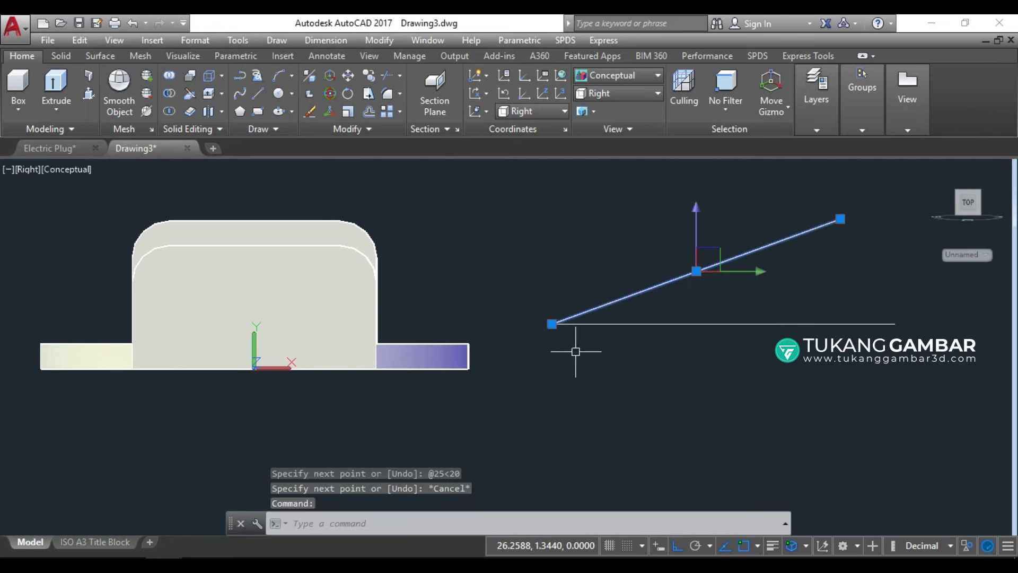
{"action": "key", "text": "Escape"}
{"action": "left_click", "coordinate": [631, 294]}
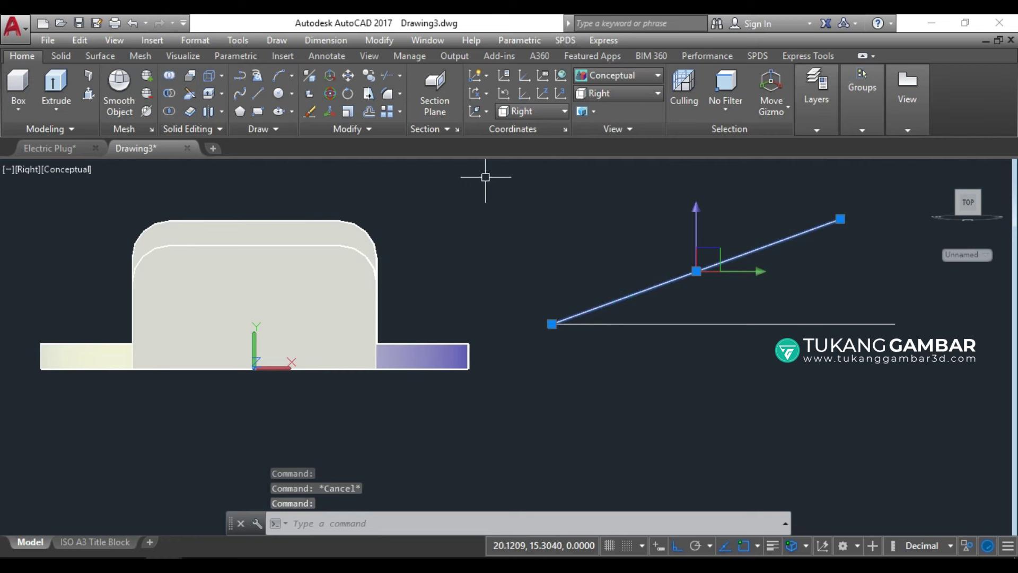
{"action": "left_click", "coordinate": [357, 132]}
{"action": "left_click", "coordinate": [390, 153]}
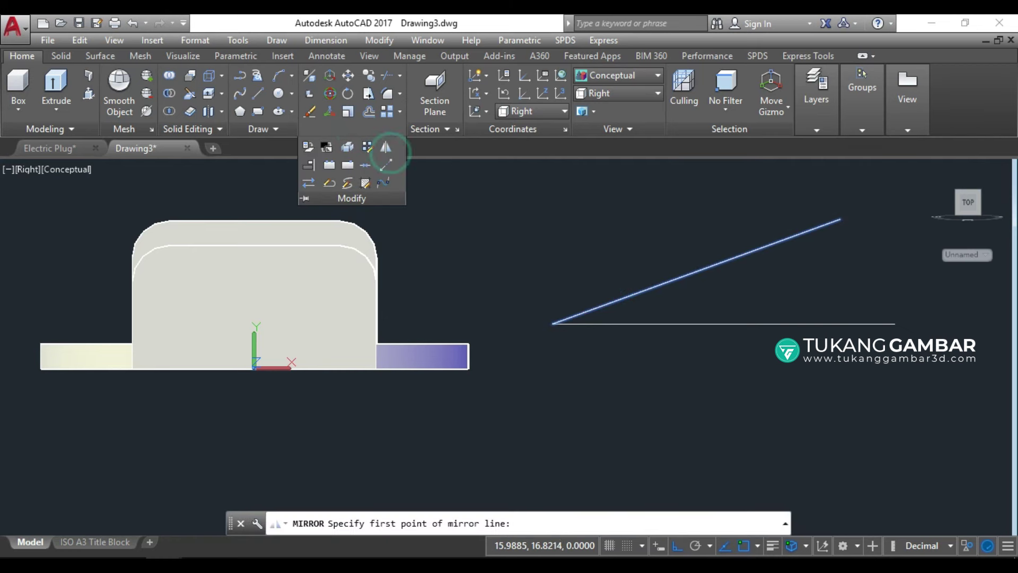
{"action": "left_click", "coordinate": [724, 323]}
{"action": "left_click", "coordinate": [711, 215]}
{"action": "right_click", "coordinate": [720, 203]}
{"action": "left_click", "coordinate": [720, 203]}
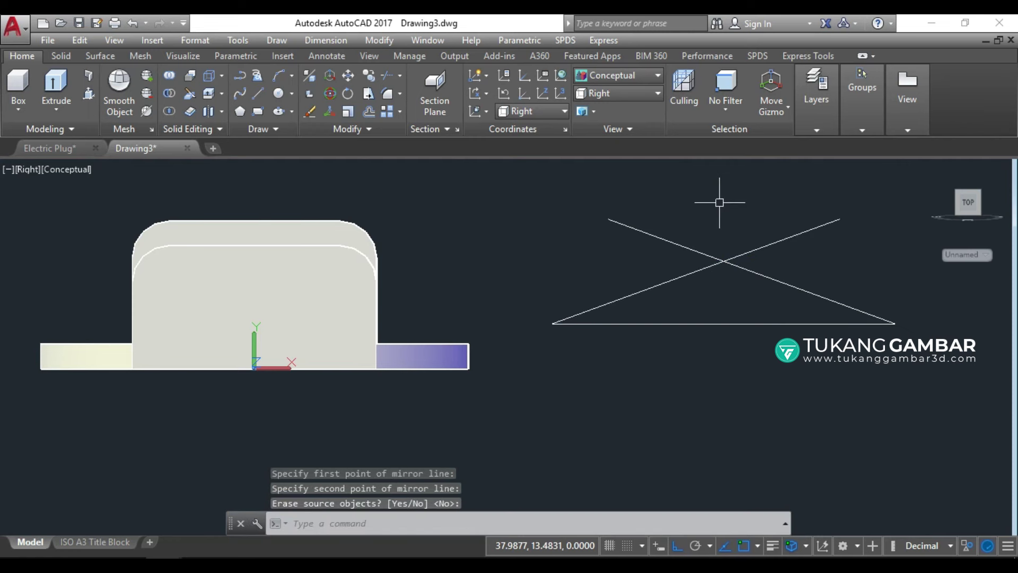
Step: Fillet the two crossing slanted lines with radius 20
{"action": "left_click", "coordinate": [388, 94]}
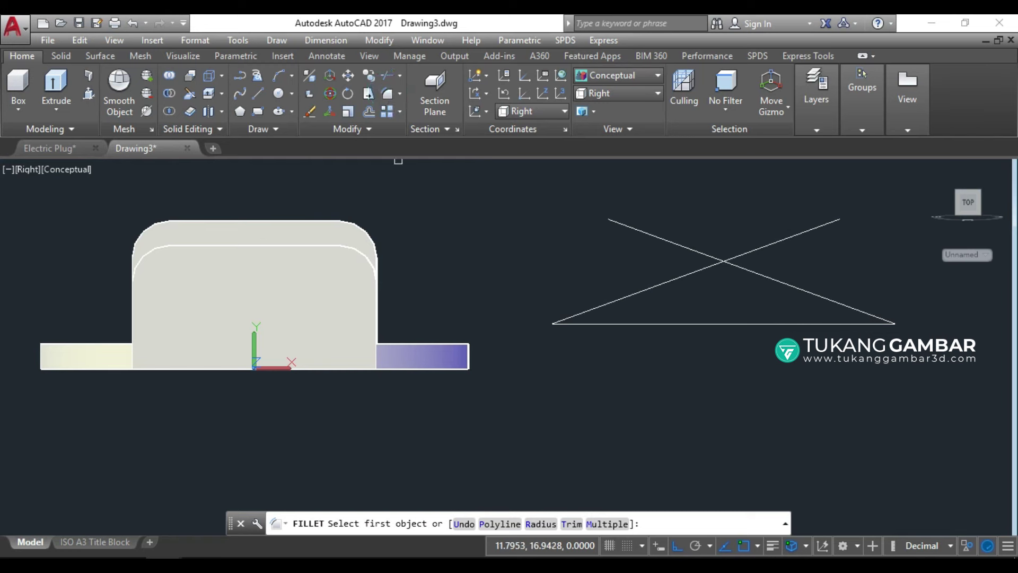
{"action": "left_click", "coordinate": [541, 524]}
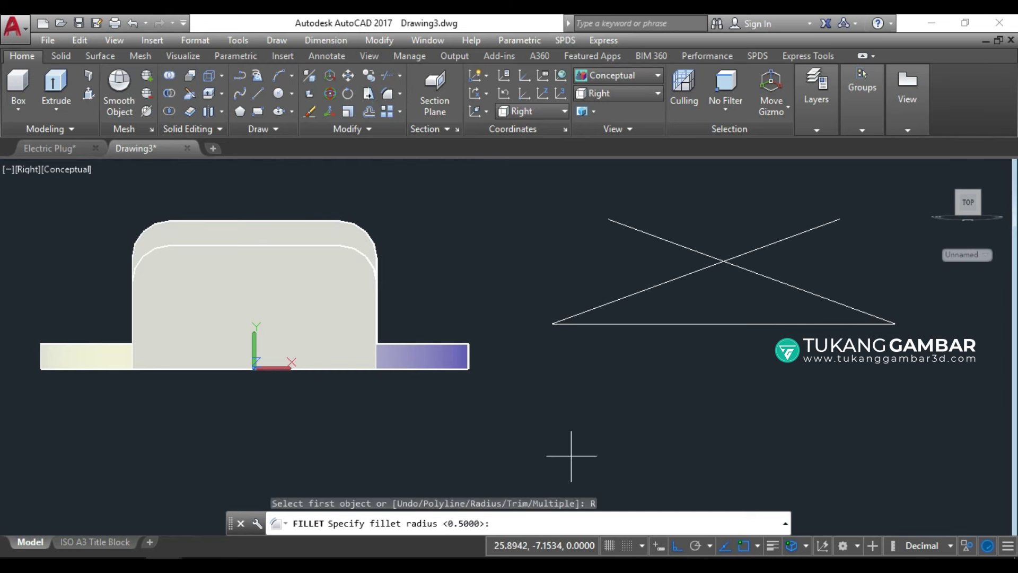
{"action": "type", "text": "2"}
{"action": "key", "text": "Return"}
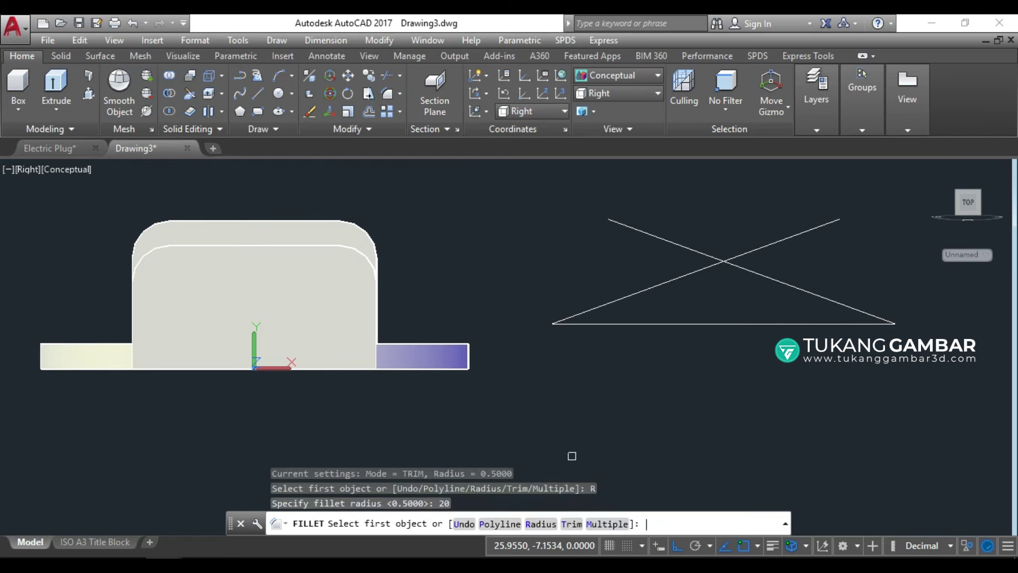
{"action": "left_click", "coordinate": [652, 285]}
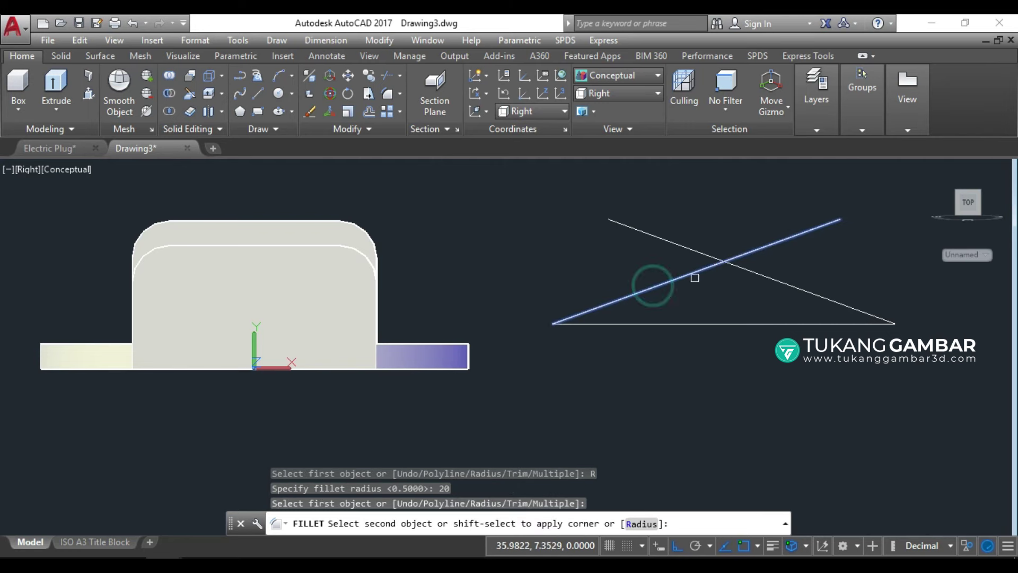
{"action": "left_click", "coordinate": [741, 275]}
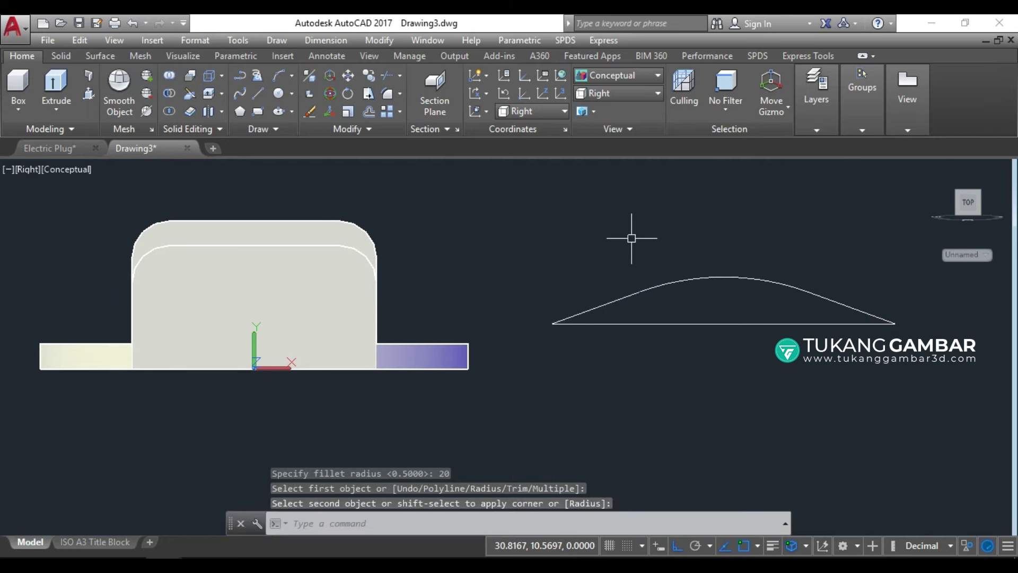
Step: Window-select the arc and lines and JOIN them into one polyline
{"action": "left_click", "coordinate": [531, 214]}
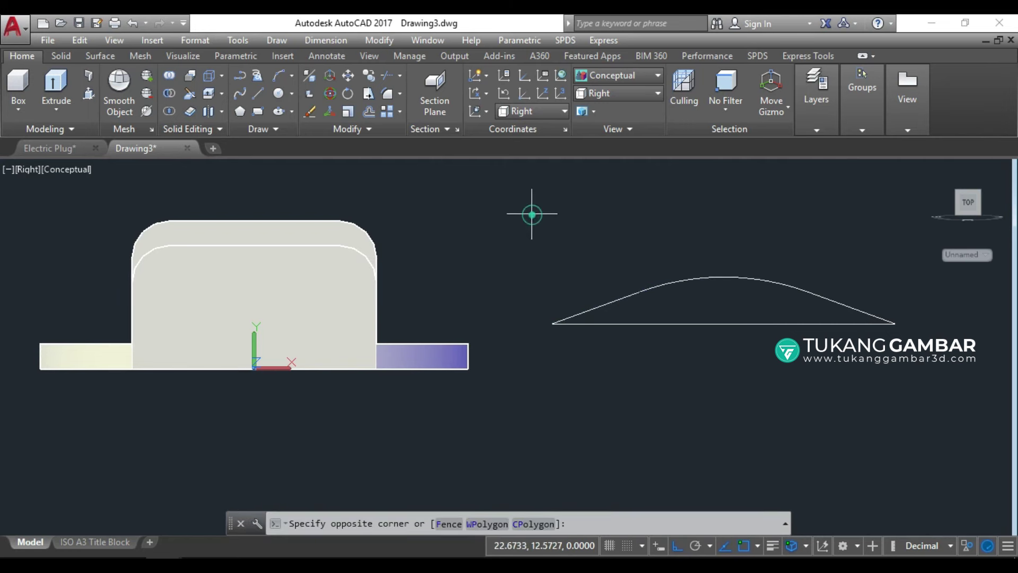
{"action": "left_click", "coordinate": [921, 380]}
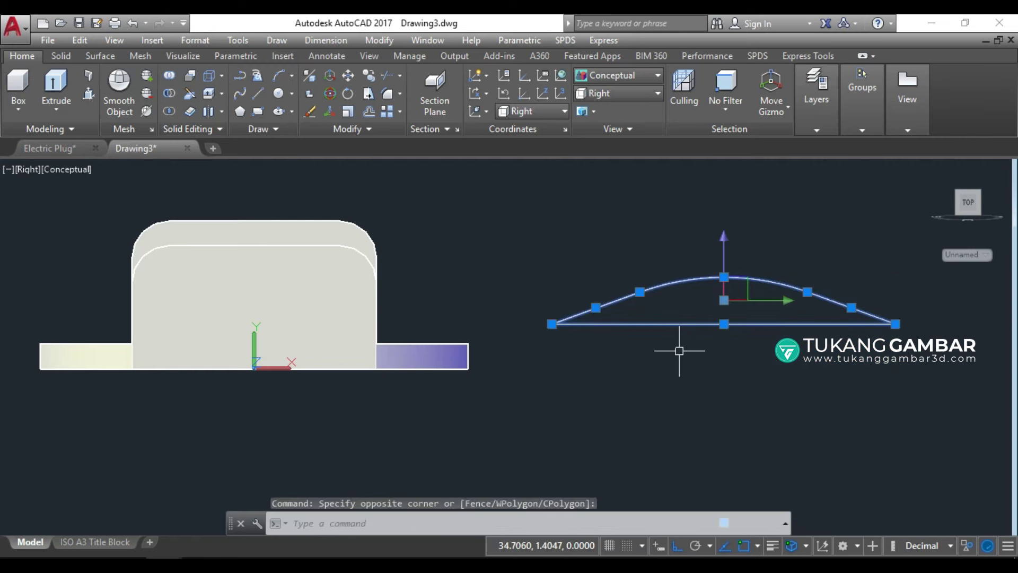
{"action": "type", "text": "j"}
{"action": "key", "text": "Return"}
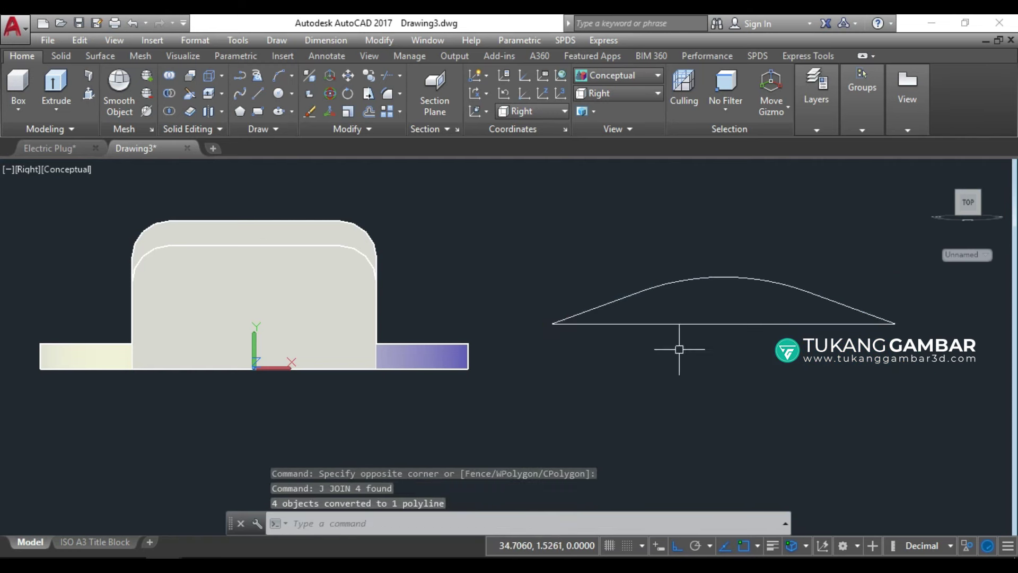
{"action": "scroll", "coordinate": [586, 293], "scroll_direction": "down", "scroll_amount": 2}
Step: Extrude the hump polyline to a height of 10
{"action": "mouse_move", "coordinate": [574, 318]}
{"action": "middle_mouse_down", "text": "shift"}
{"action": "mouse_move", "coordinate": [613, 352]}
{"action": "mouse_move", "coordinate": [577, 323]}
{"action": "middle_mouse_up", "text": "shift"}
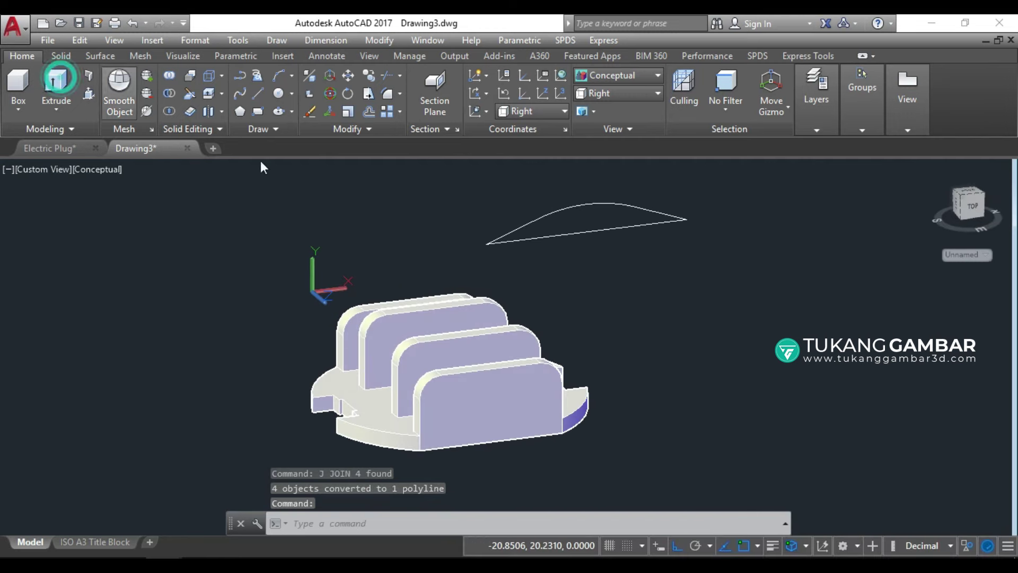
{"action": "left_click", "coordinate": [57, 83]}
{"action": "left_click", "coordinate": [556, 209]}
{"action": "right_click", "coordinate": [523, 188]}
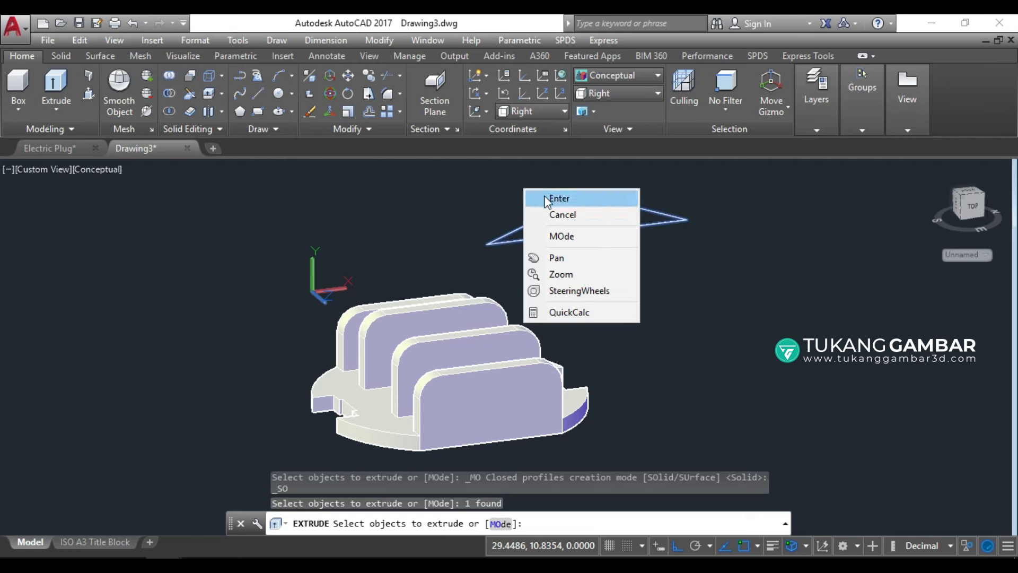
{"action": "left_click", "coordinate": [555, 198]}
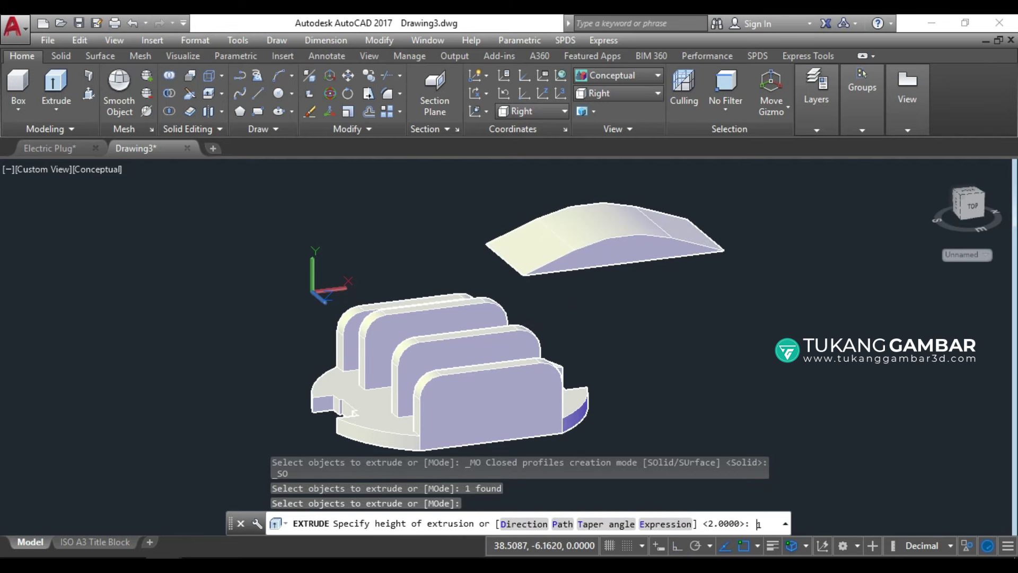
{"action": "type", "text": "0"}
{"action": "key", "text": "Return"}
Step: Move the extruded hump from its centre to the centre of the plug base
{"action": "left_click", "coordinate": [624, 240]}
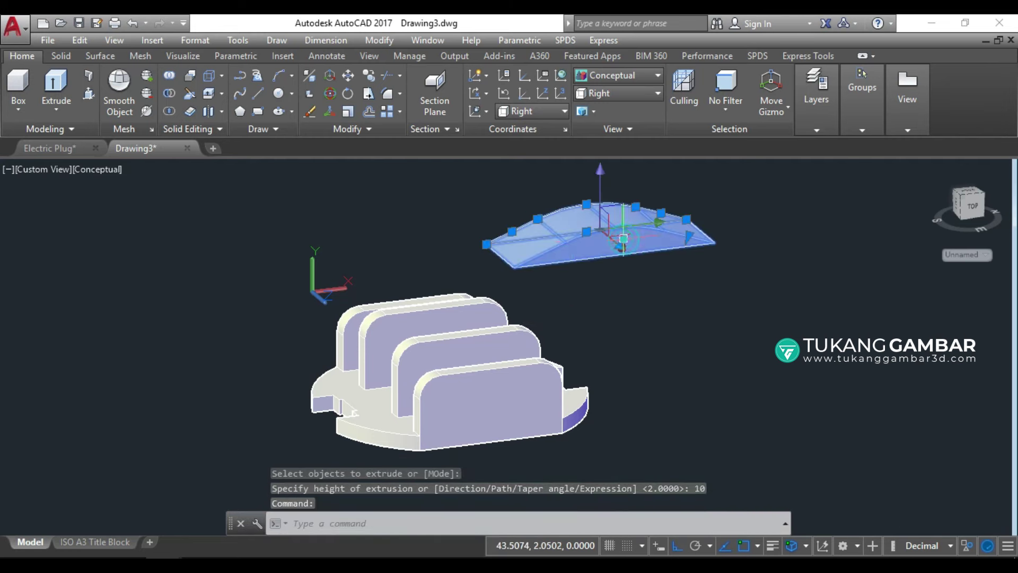
{"action": "left_click", "coordinate": [348, 78]}
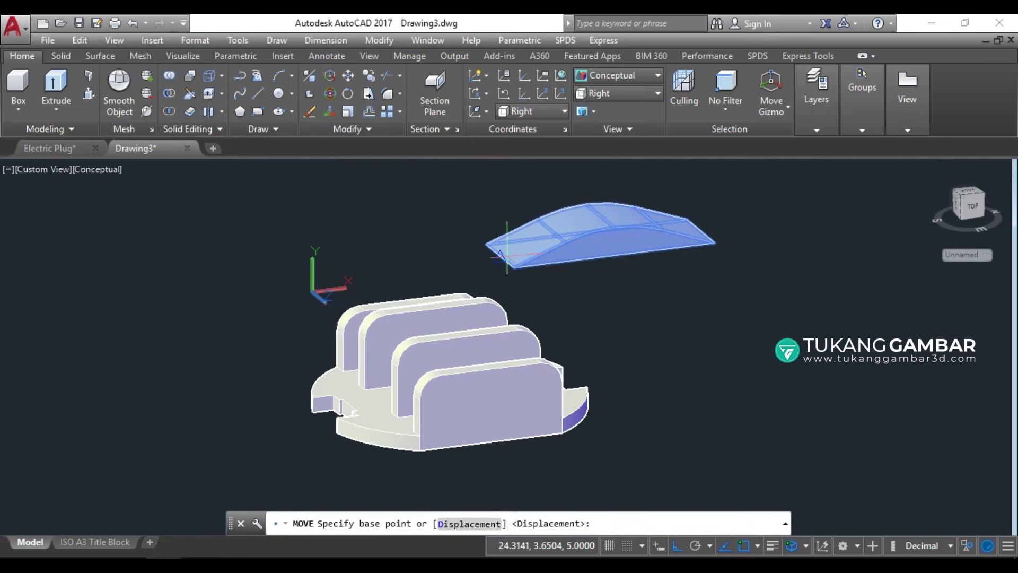
{"action": "middle_click_drag", "start_coordinate": [590, 305], "coordinate": [583, 248], "text": "shift"}
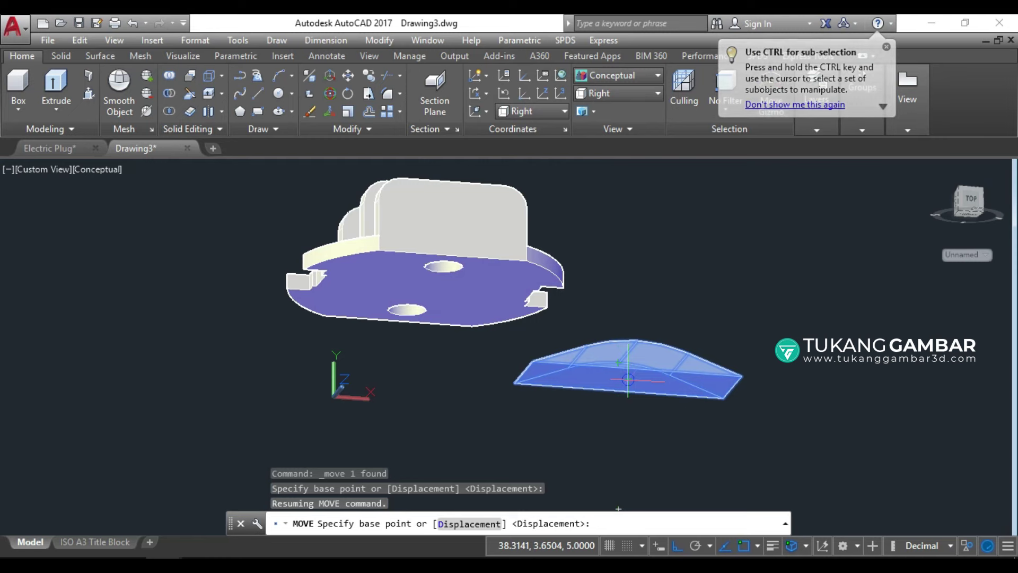
{"action": "left_click", "coordinate": [627, 379]}
{"action": "middle_click_drag", "start_coordinate": [607, 257], "coordinate": [653, 404], "text": "shift"}
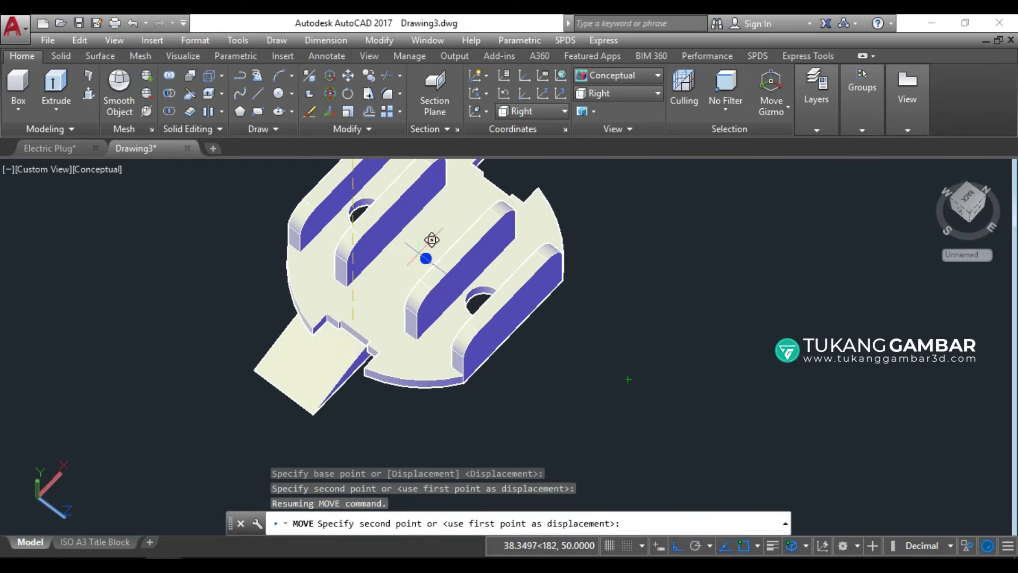
{"action": "left_click", "coordinate": [433, 240]}
{"action": "mouse_move", "coordinate": [433, 240]}
{"action": "middle_mouse_down", "text": "shift"}
{"action": "mouse_move", "coordinate": [458, 253]}
{"action": "mouse_move", "coordinate": [423, 286]}
{"action": "middle_mouse_up", "text": "shift"}
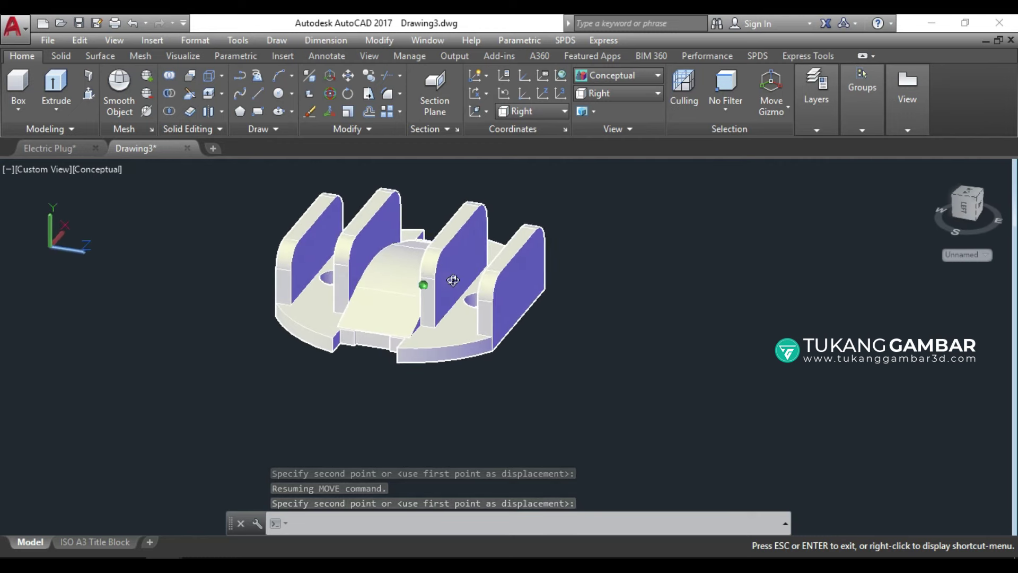
{"action": "left_click", "coordinate": [373, 260]}
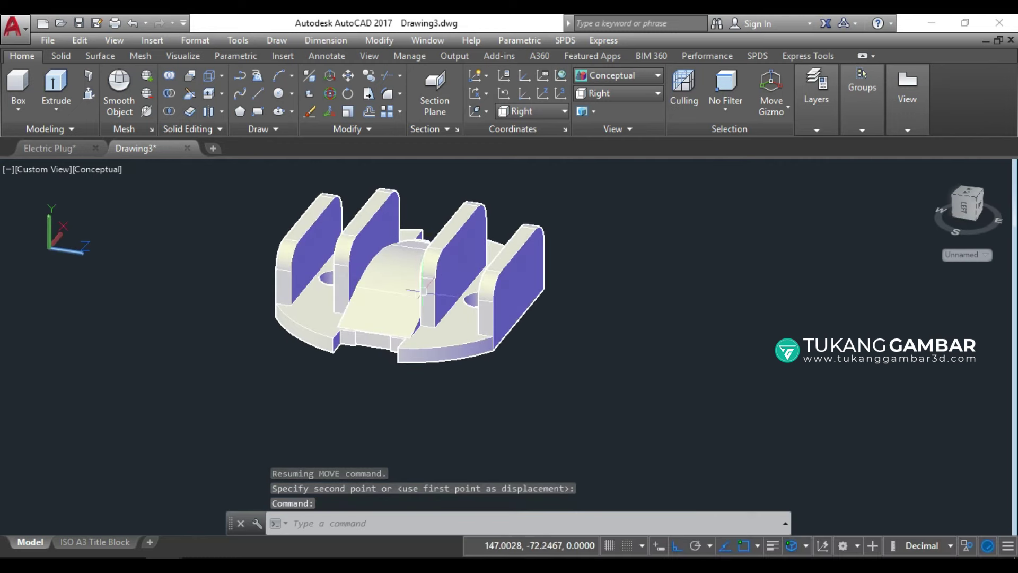
Step: Union the curved hump solid with the plug base solid
{"action": "left_click", "coordinate": [174, 90]}
{"action": "key", "text": "ctrl+a"}
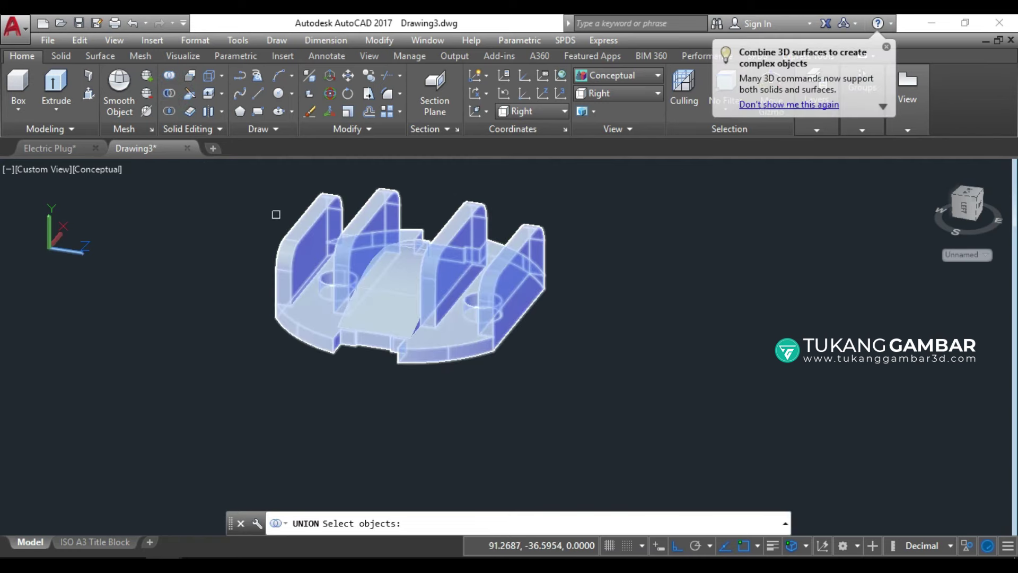
{"action": "left_click", "coordinate": [250, 194]}
{"action": "left_click", "coordinate": [598, 399]}
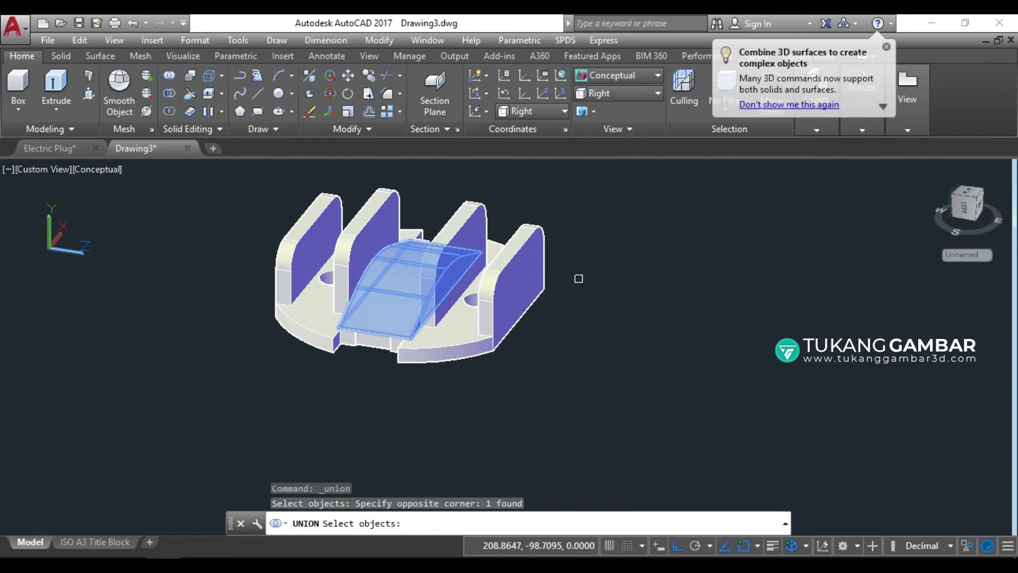
{"action": "left_click", "coordinate": [535, 265]}
{"action": "key", "text": "Return"}
Step: Zoom and orbit around the merged solid to inspect it from below
{"action": "scroll", "coordinate": [605, 266], "scroll_direction": "up", "scroll_amount": 2}
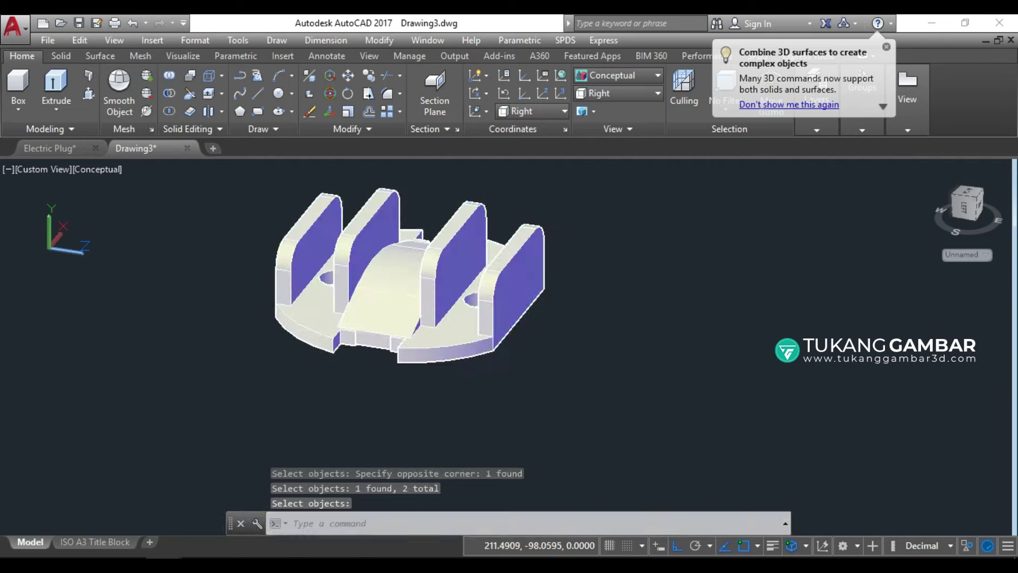
{"action": "middle_click_drag", "start_coordinate": [605, 266], "coordinate": [652, 298]}
{"action": "scroll", "coordinate": [433, 301], "scroll_direction": "up", "scroll_amount": 2}
{"action": "left_click", "coordinate": [435, 302]}
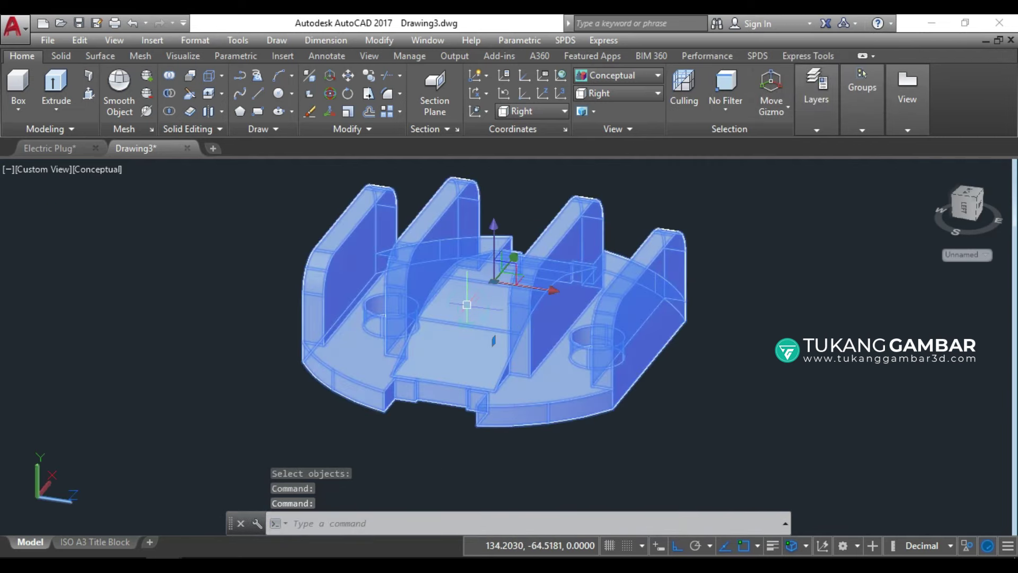
{"action": "middle_click_drag", "start_coordinate": [467, 314], "coordinate": [434, 310], "text": "shift"}
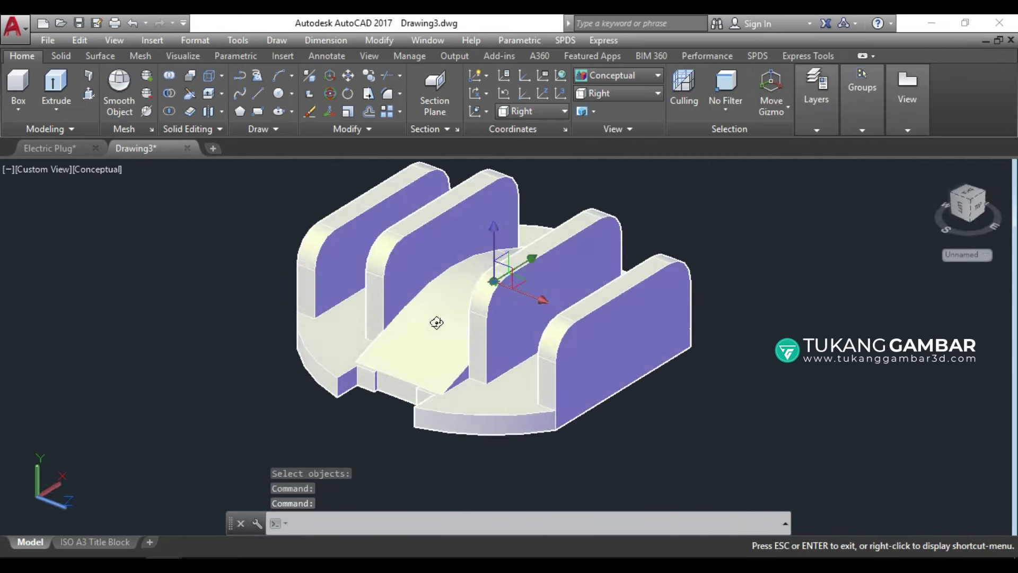
{"action": "key", "text": "Escape"}
{"action": "middle_click_drag", "start_coordinate": [390, 390], "coordinate": [443, 392], "text": "shift"}
{"action": "scroll", "coordinate": [493, 331], "scroll_direction": "up", "scroll_amount": 3}
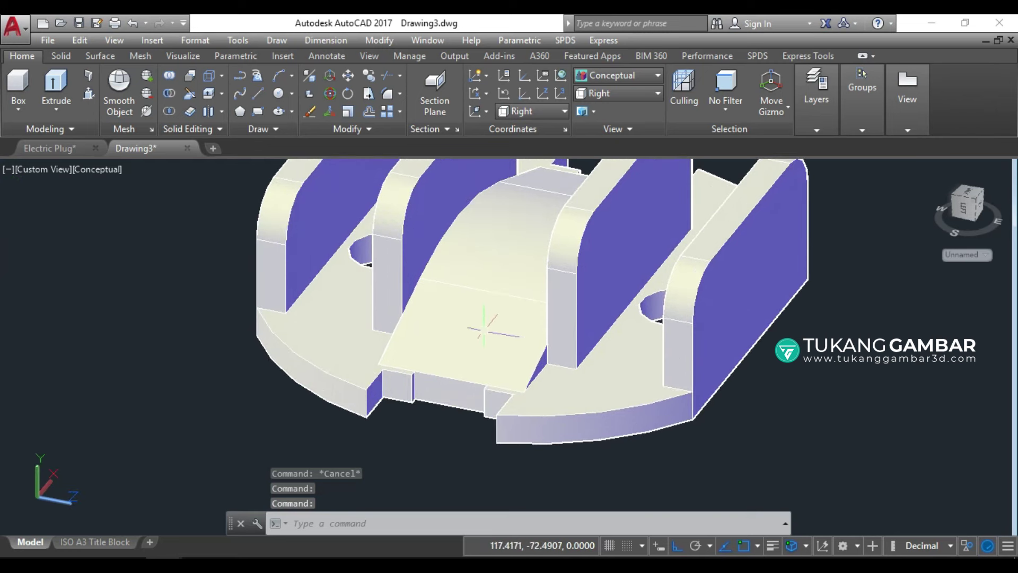
{"action": "scroll", "coordinate": [342, 313], "scroll_direction": "down", "scroll_amount": 2}
{"action": "mouse_move", "coordinate": [341, 313]}
{"action": "middle_mouse_down", "text": "shift"}
{"action": "mouse_move", "coordinate": [439, 297]}
{"action": "mouse_move", "coordinate": [348, 287]}
{"action": "middle_mouse_up", "text": "shift"}
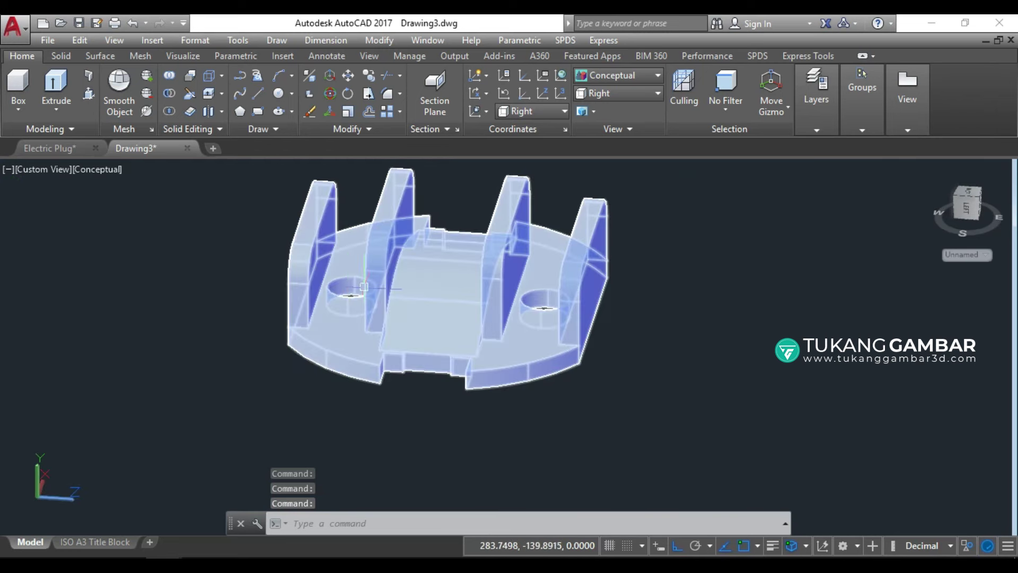
{"action": "mouse_move", "coordinate": [544, 308]}
{"action": "middle_mouse_down", "text": "shift"}
{"action": "mouse_move", "coordinate": [432, 298]}
{"action": "mouse_move", "coordinate": [393, 308]}
{"action": "middle_mouse_up", "text": "shift"}
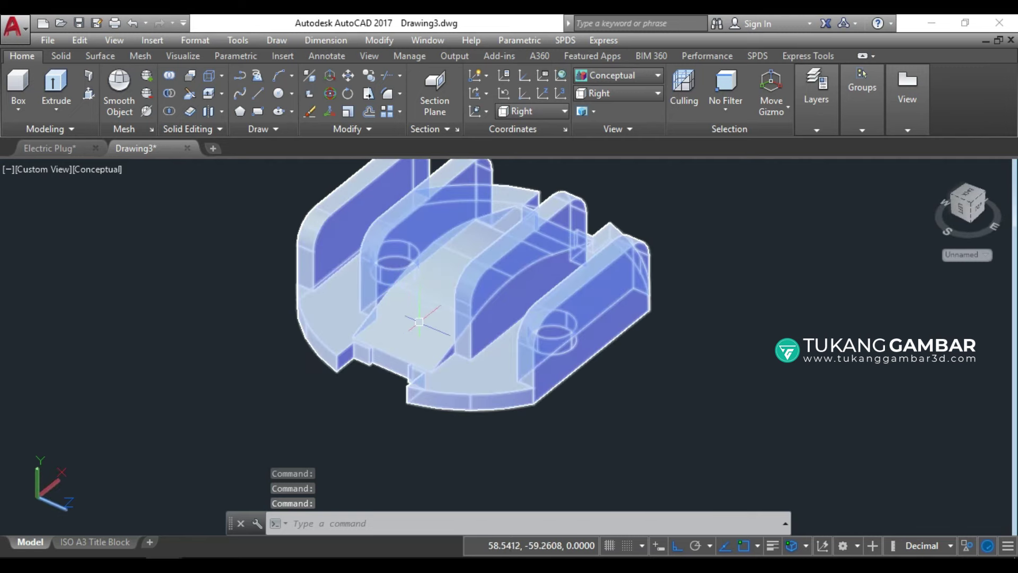
{"action": "key", "text": "Escape"}
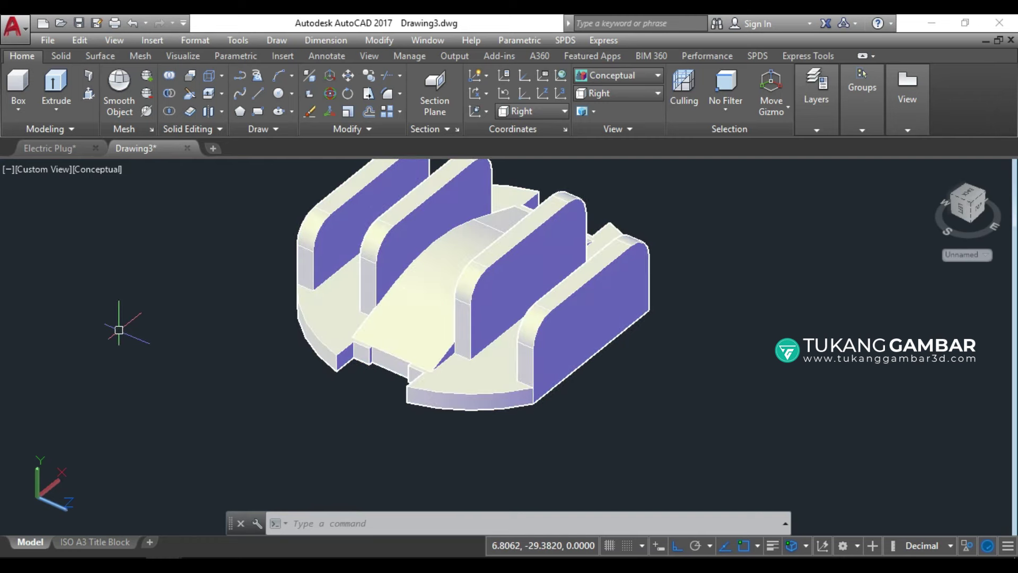
{"action": "scroll", "coordinate": [297, 306], "scroll_direction": "up", "scroll_amount": 1}
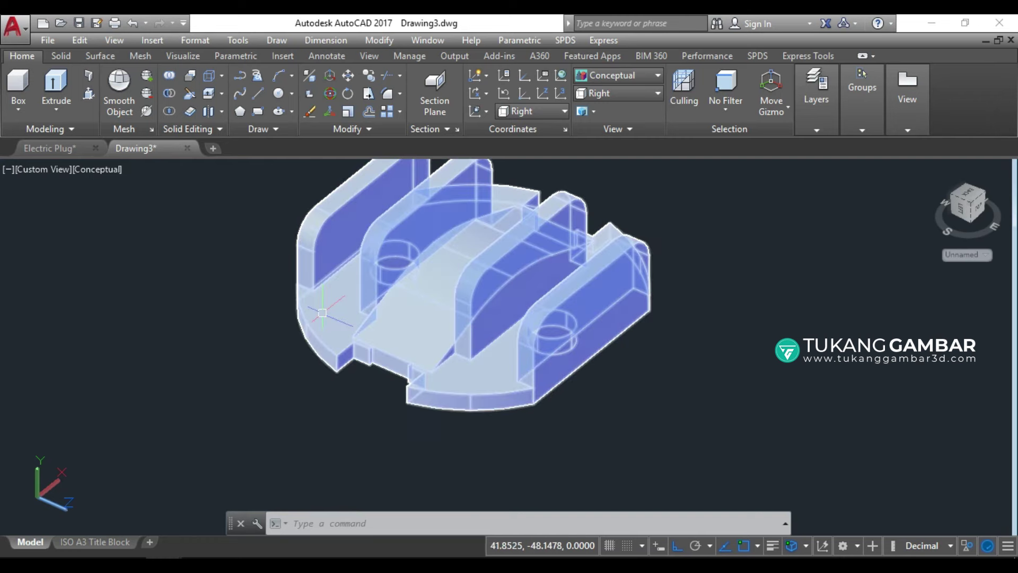
{"action": "scroll", "coordinate": [339, 318], "scroll_direction": "up", "scroll_amount": 1}
{"action": "scroll", "coordinate": [369, 329], "scroll_direction": "up", "scroll_amount": 1}
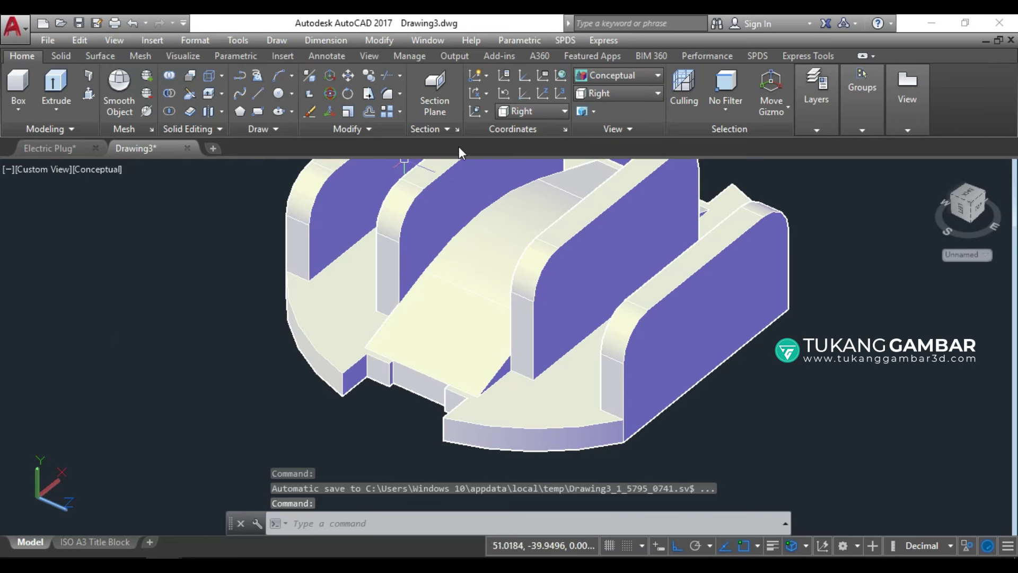
Step: Align the UCS to the hump's sloping face using Face UCS
{"action": "left_click", "coordinate": [486, 114]}
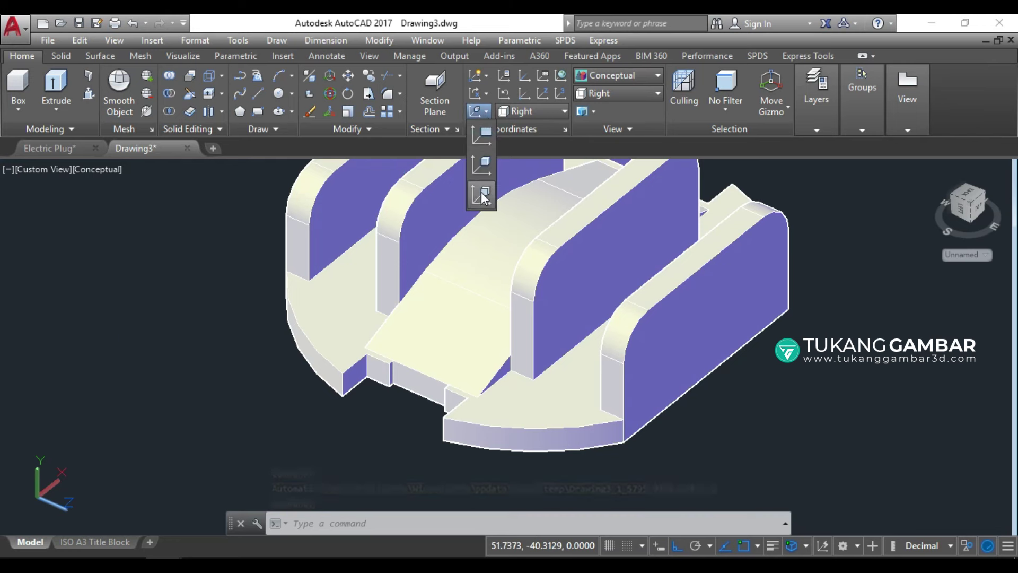
{"action": "left_click", "coordinate": [471, 166]}
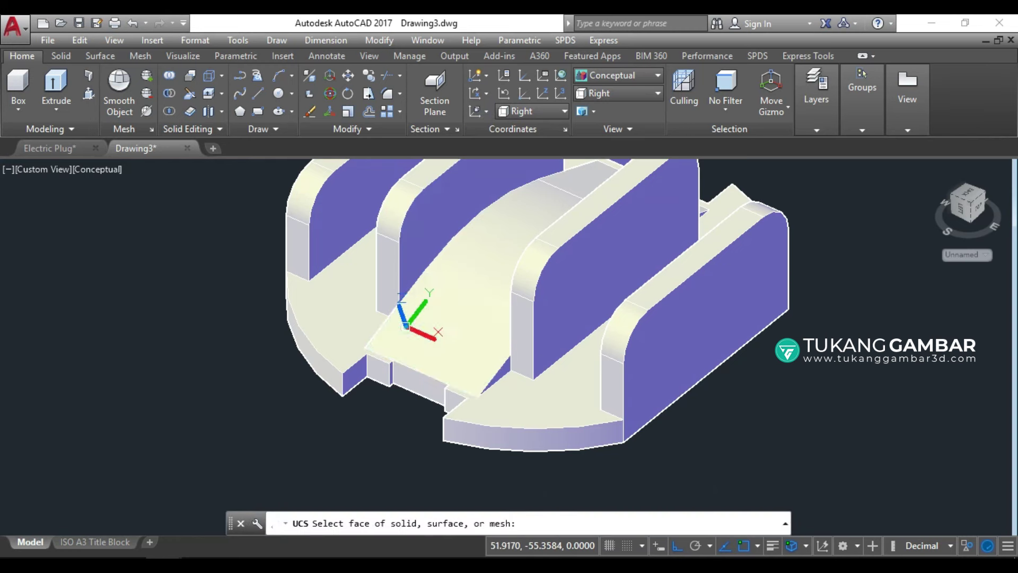
{"action": "left_click", "coordinate": [406, 325]}
{"action": "right_click", "coordinate": [405, 324]}
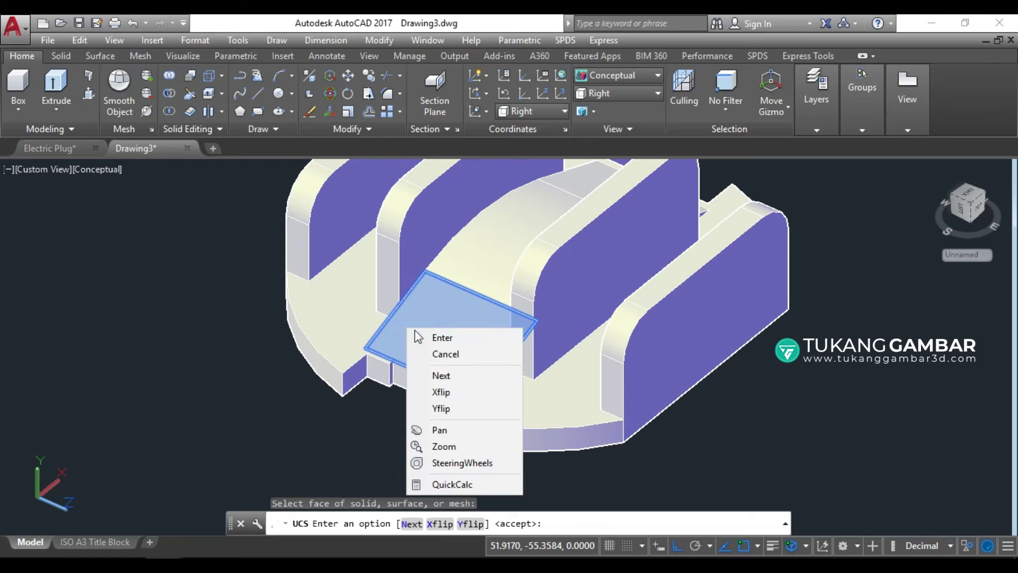
{"action": "left_click", "coordinate": [420, 333]}
{"action": "mouse_move", "coordinate": [372, 389]}
{"action": "middle_mouse_down", "text": "shift"}
{"action": "mouse_move", "coordinate": [394, 391]}
{"action": "mouse_move", "coordinate": [466, 353]}
{"action": "middle_mouse_up", "text": "shift"}
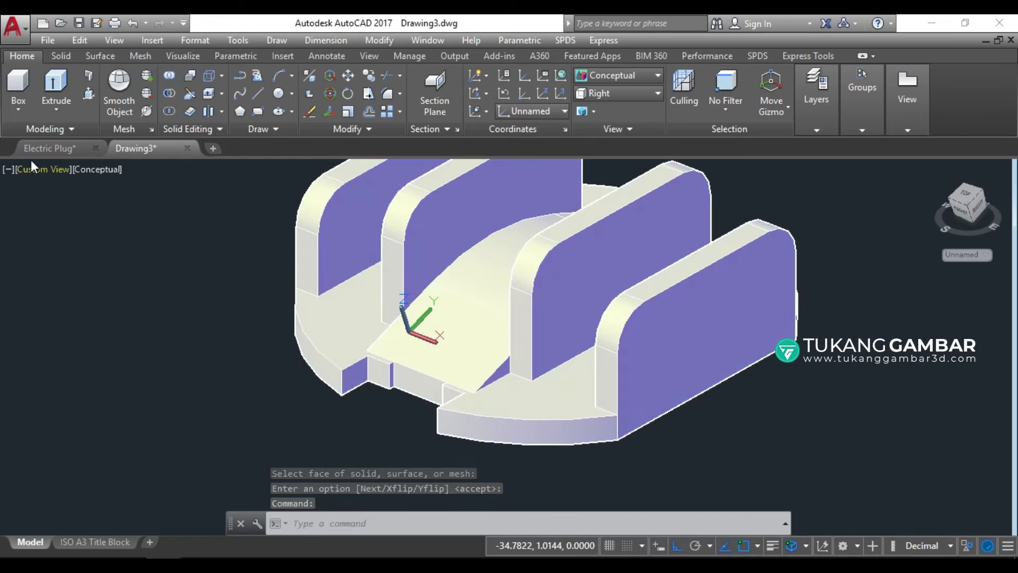
Step: Draw a cylinder of diameter 2.5 and height -2.5 centred on the sloped face
{"action": "left_click", "coordinate": [18, 106]}
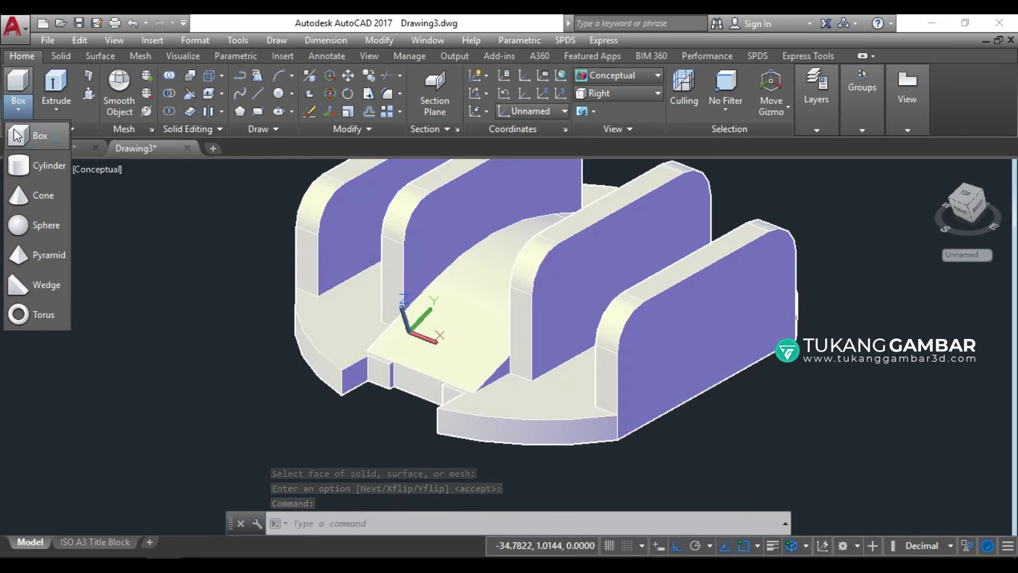
{"action": "left_click", "coordinate": [23, 168]}
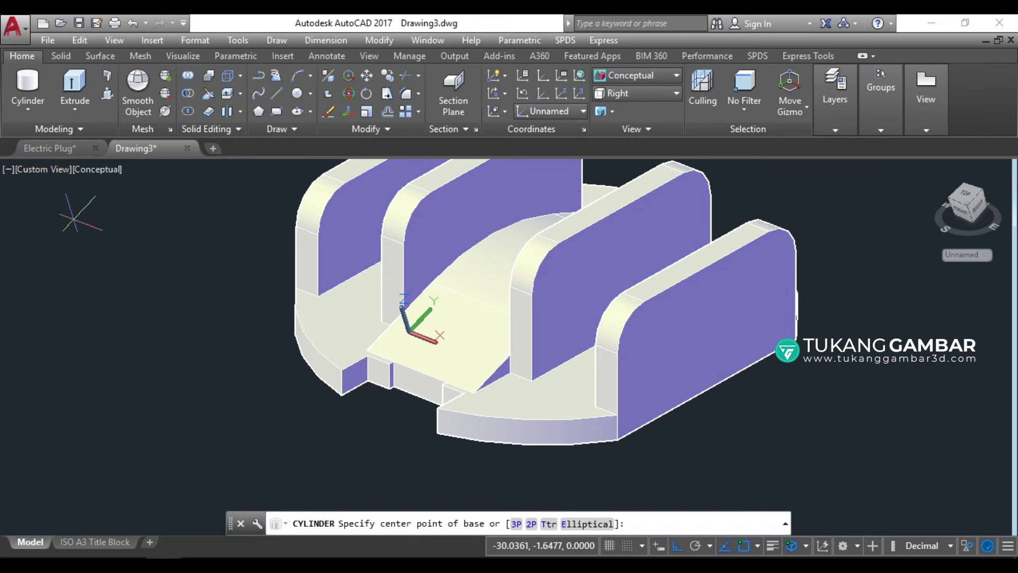
{"action": "left_click", "coordinate": [452, 337]}
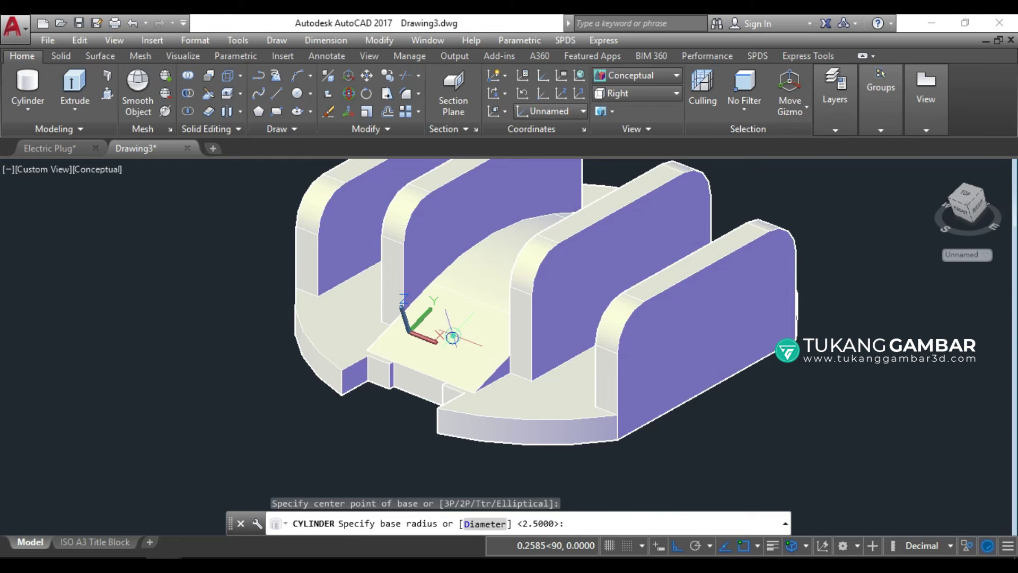
{"action": "type", "text": "D"}
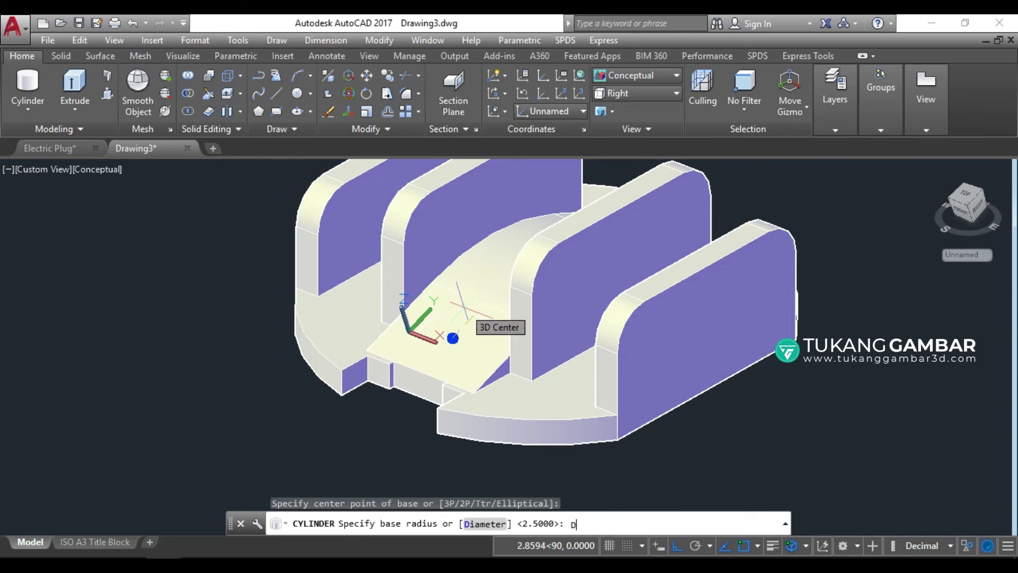
{"action": "key", "text": "Return"}
{"action": "type", "text": "2.5"}
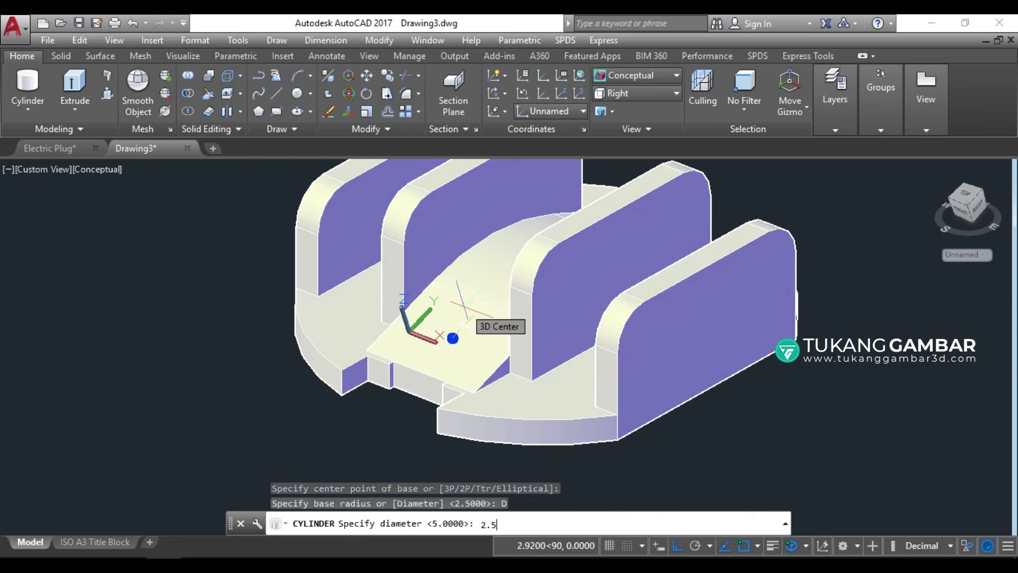
{"action": "key", "text": "Return"}
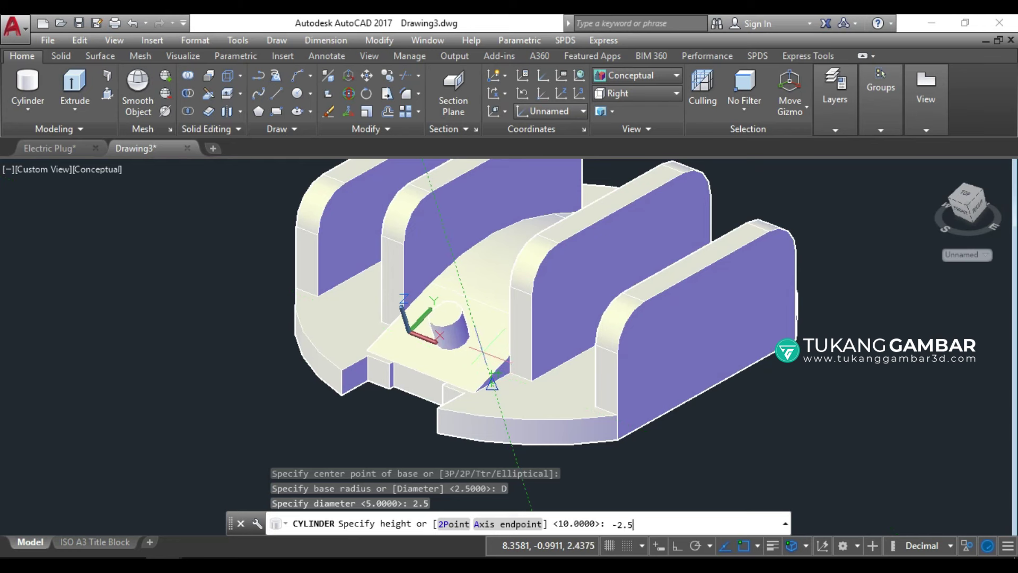
{"action": "key", "text": "Return"}
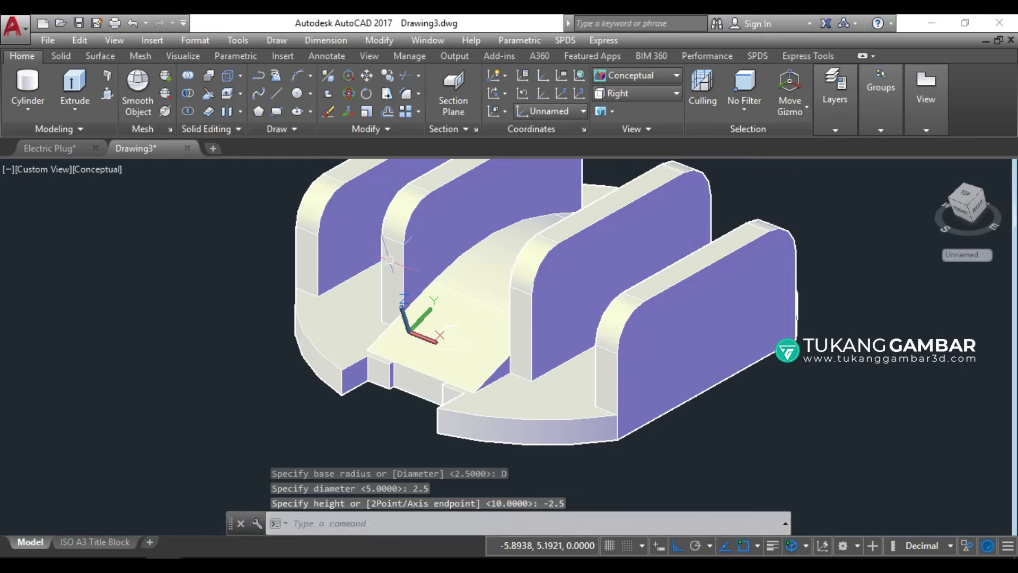
Step: Subtract the cylinder from the plug body and orbit to check the hole
{"action": "left_click", "coordinate": [189, 94]}
{"action": "left_click", "coordinate": [320, 236]}
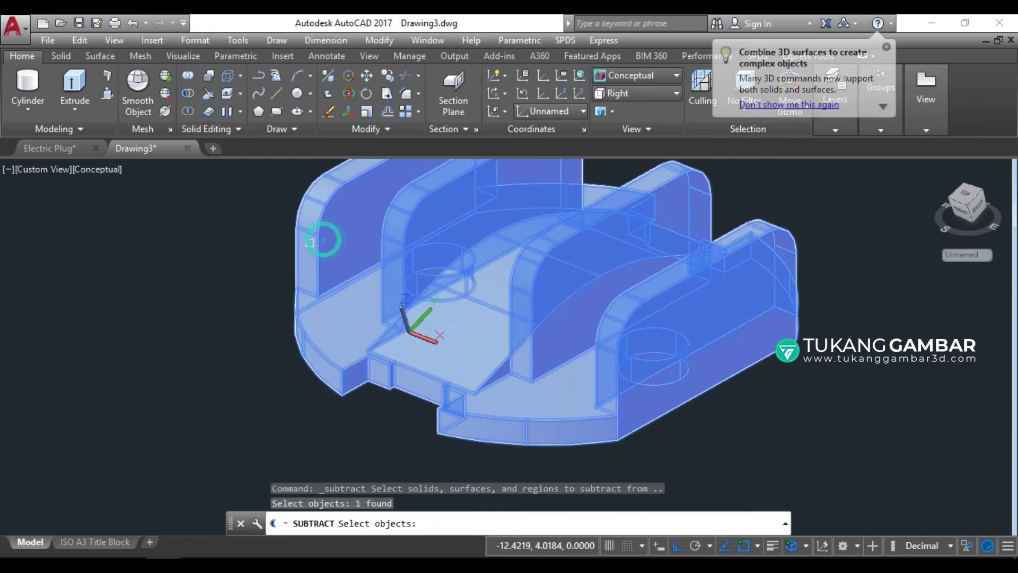
{"action": "key", "text": "Return"}
{"action": "left_click", "coordinate": [240, 212]}
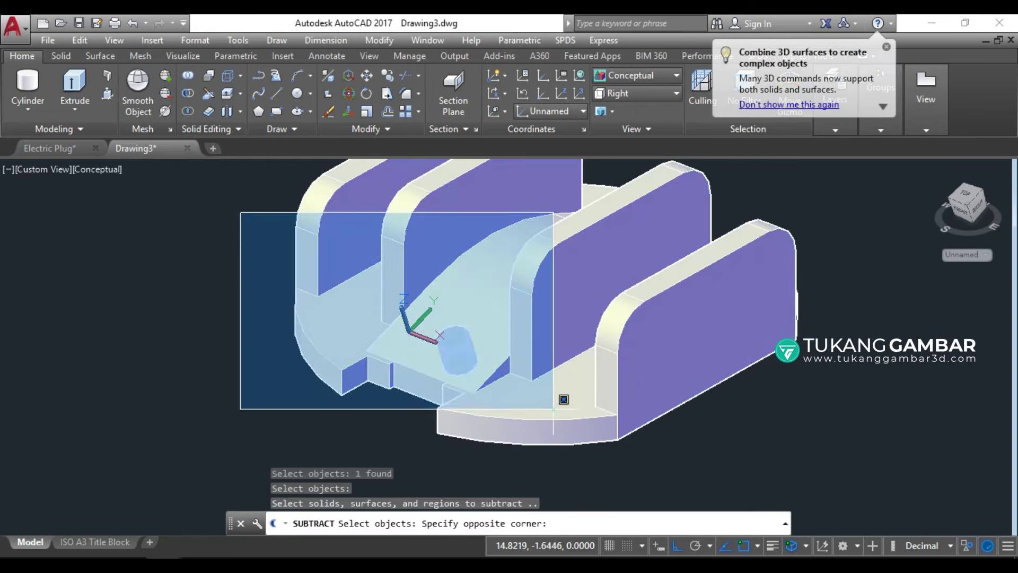
{"action": "left_click", "coordinate": [553, 398]}
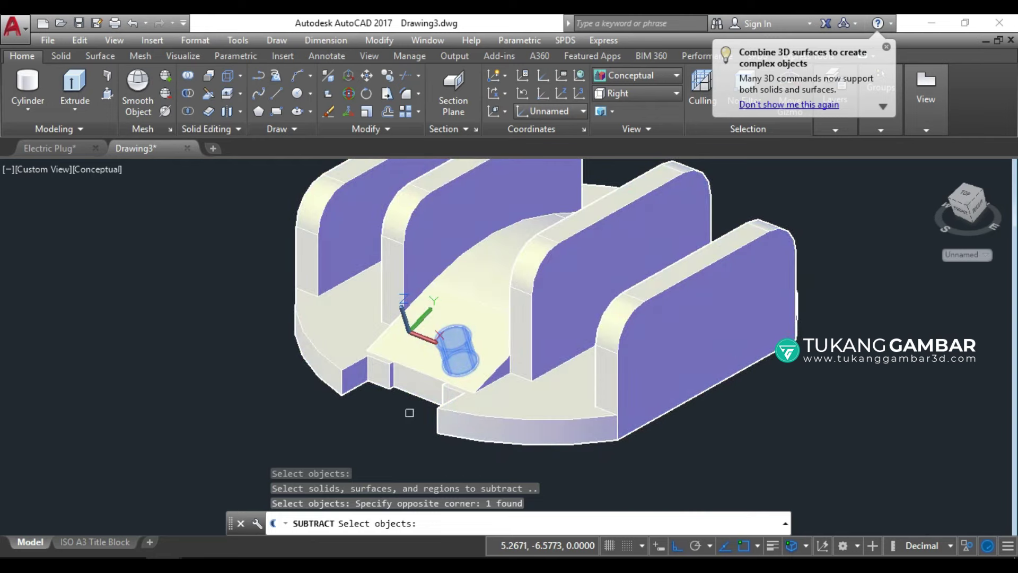
{"action": "key", "text": "Return"}
{"action": "mouse_move", "coordinate": [409, 413]}
{"action": "middle_mouse_down", "text": "shift"}
{"action": "mouse_move", "coordinate": [429, 473]}
{"action": "mouse_move", "coordinate": [451, 354]}
{"action": "middle_mouse_up", "text": "shift"}
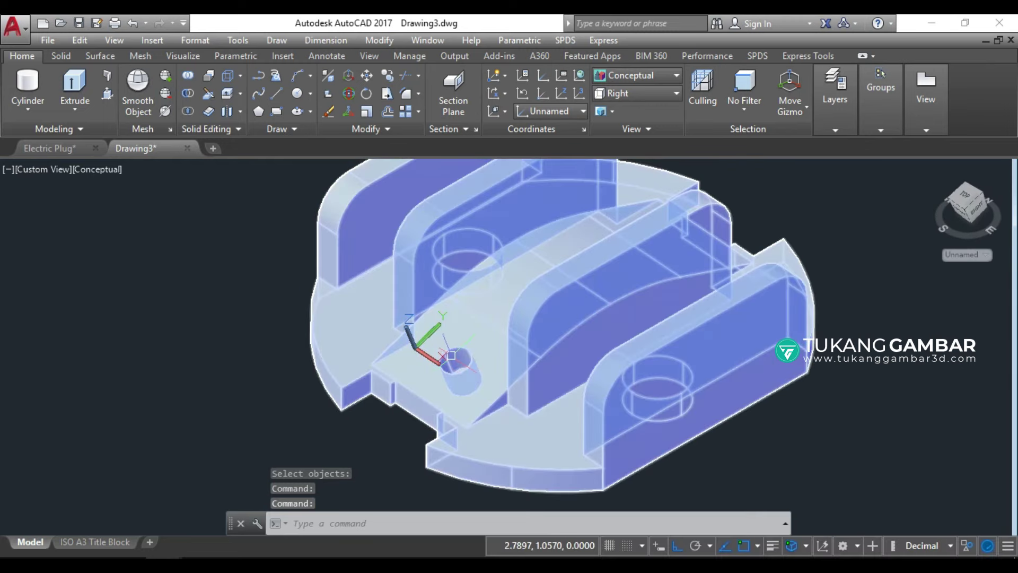
{"action": "scroll", "coordinate": [451, 355], "scroll_direction": "down", "scroll_amount": 2}
Step: Zoom out, switch to the preset Right view, and pan the side view
{"action": "scroll", "coordinate": [432, 282], "scroll_direction": "down", "scroll_amount": 2}
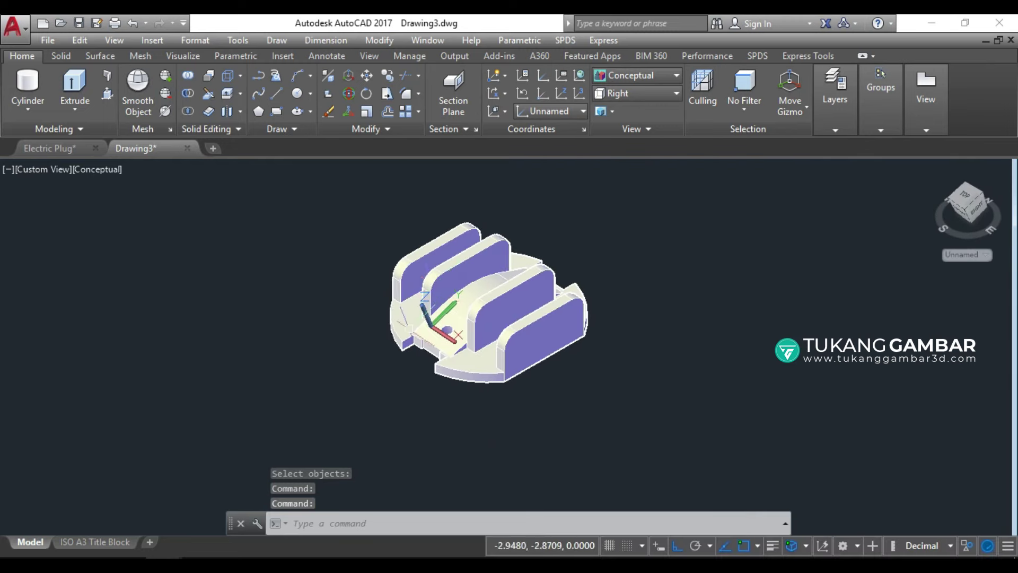
{"action": "middle_click_drag", "start_coordinate": [432, 281], "coordinate": [565, 168], "text": "shift"}
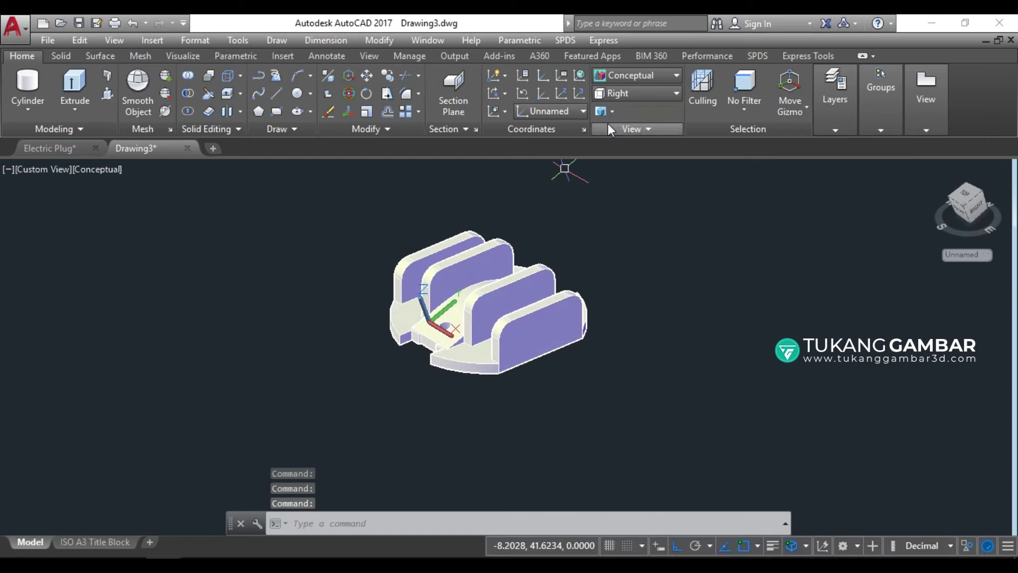
{"action": "left_click", "coordinate": [628, 94]}
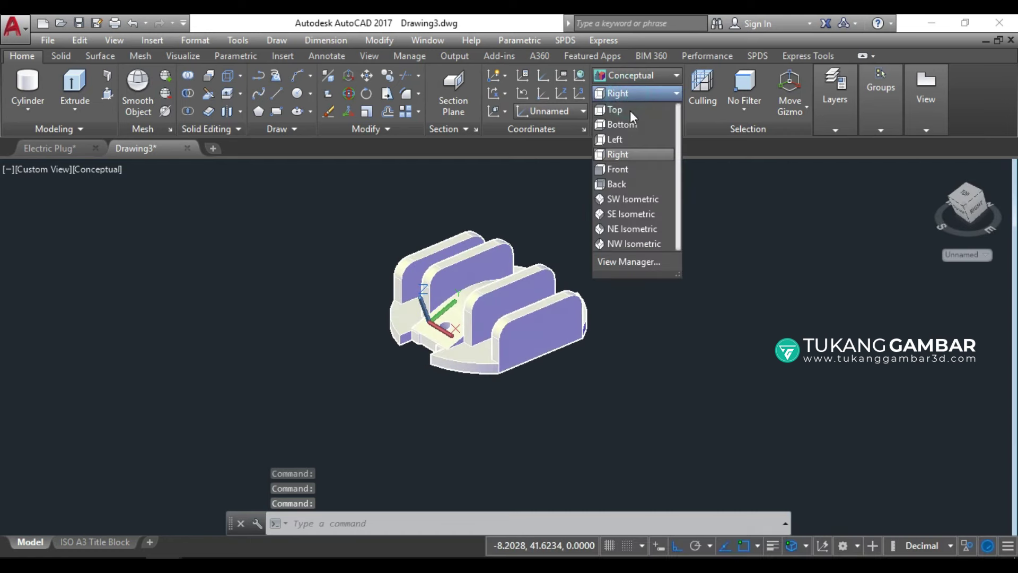
{"action": "left_click", "coordinate": [634, 154]}
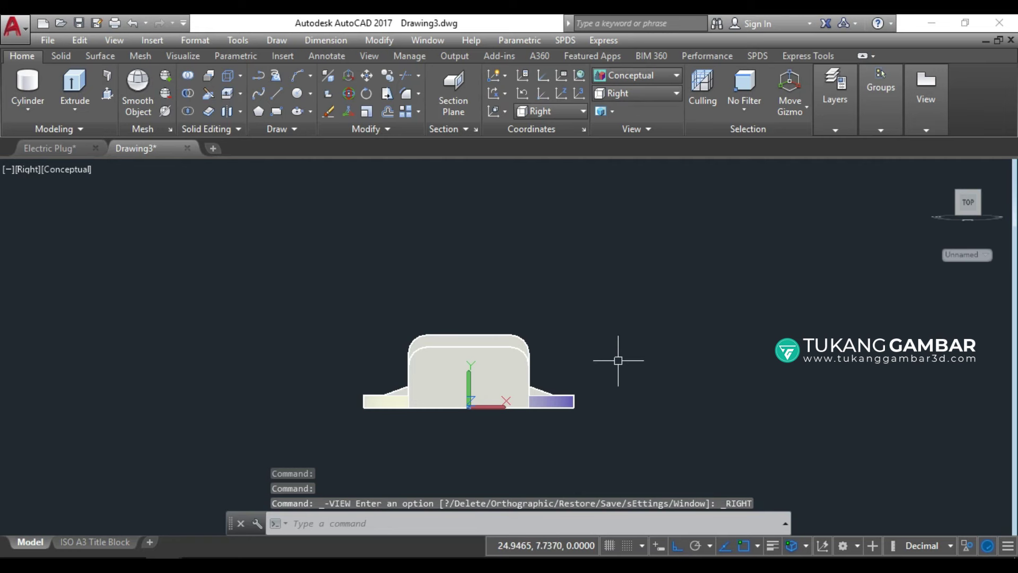
{"action": "middle_click_drag", "start_coordinate": [618, 357], "coordinate": [566, 299]}
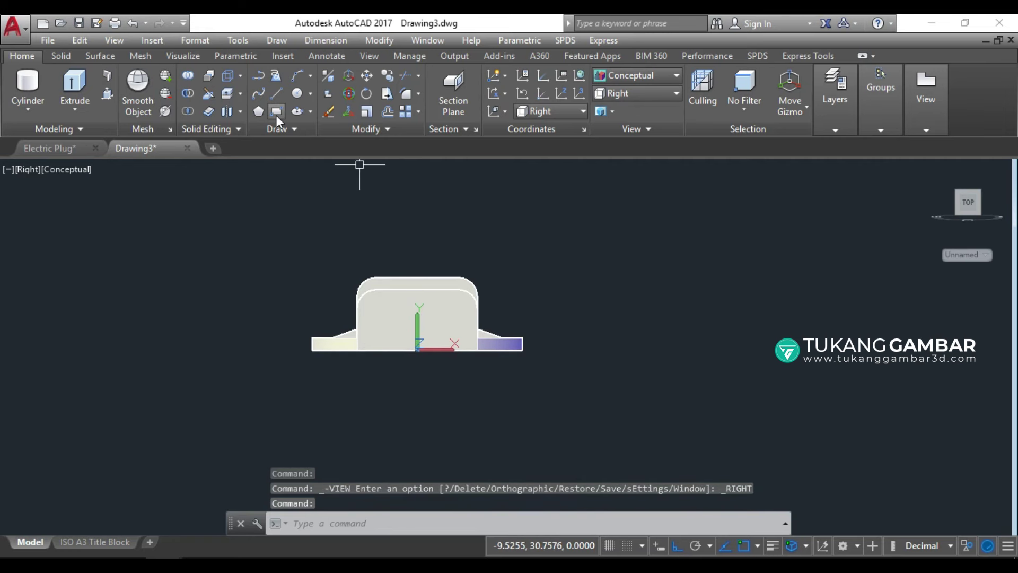
Step: Draw a 28-unit base line to the right of the model
{"action": "left_click", "coordinate": [276, 93]}
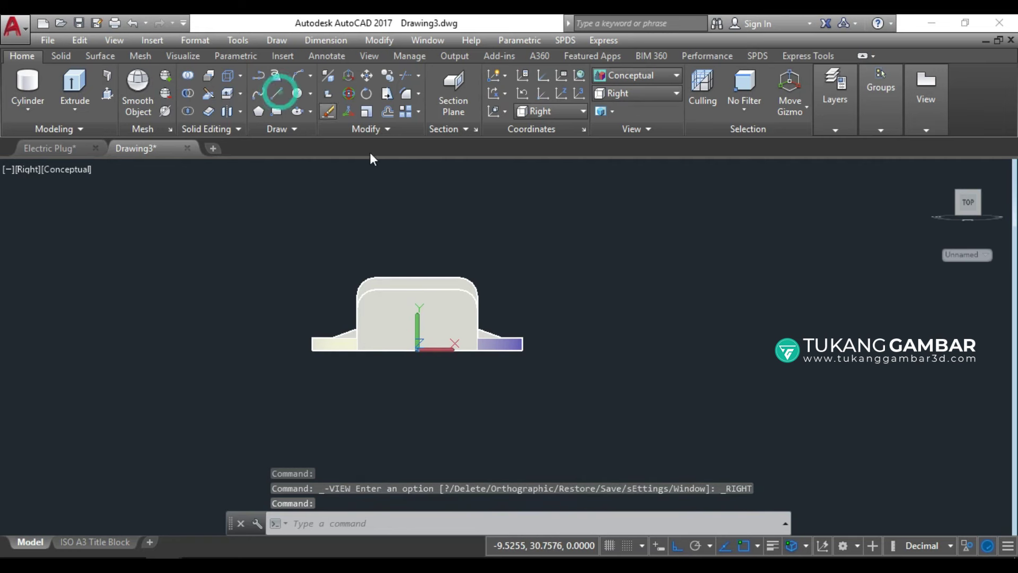
{"action": "left_click", "coordinate": [590, 340]}
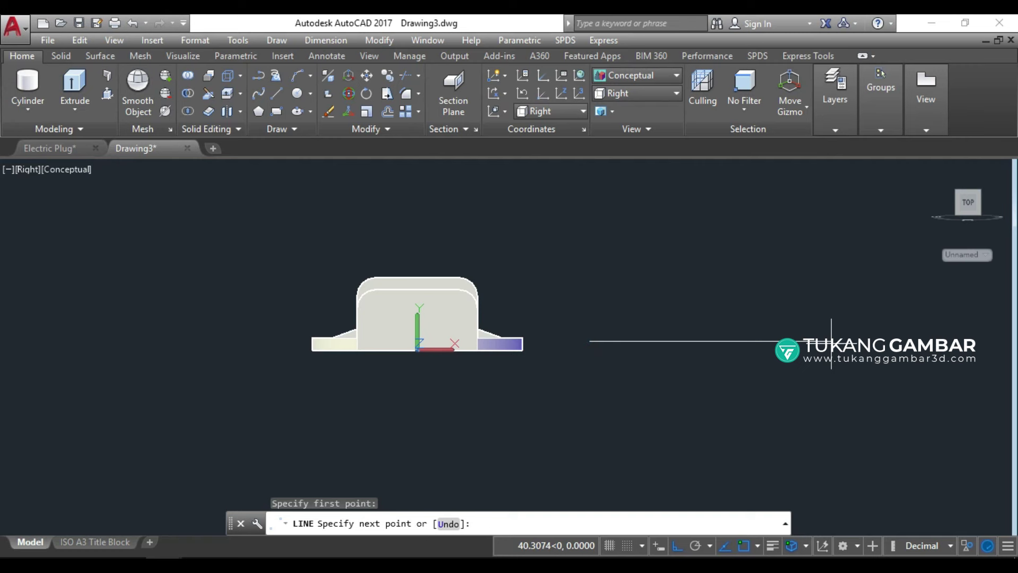
{"action": "type", "text": "28"}
{"action": "key", "text": "Return"}
{"action": "right_click", "coordinate": [779, 290]}
{"action": "left_click", "coordinate": [806, 298]}
{"action": "scroll", "coordinate": [720, 321], "scroll_direction": "up", "scroll_amount": 2}
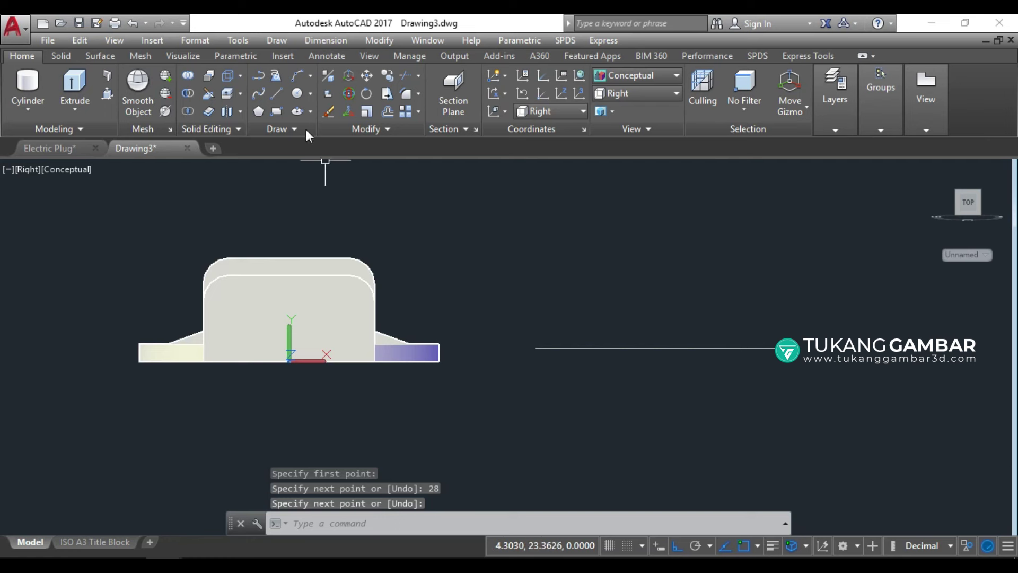
Step: Draw a 25-unit line at 20° from the base line's left end
{"action": "left_click", "coordinate": [278, 96]}
{"action": "left_click", "coordinate": [536, 348]}
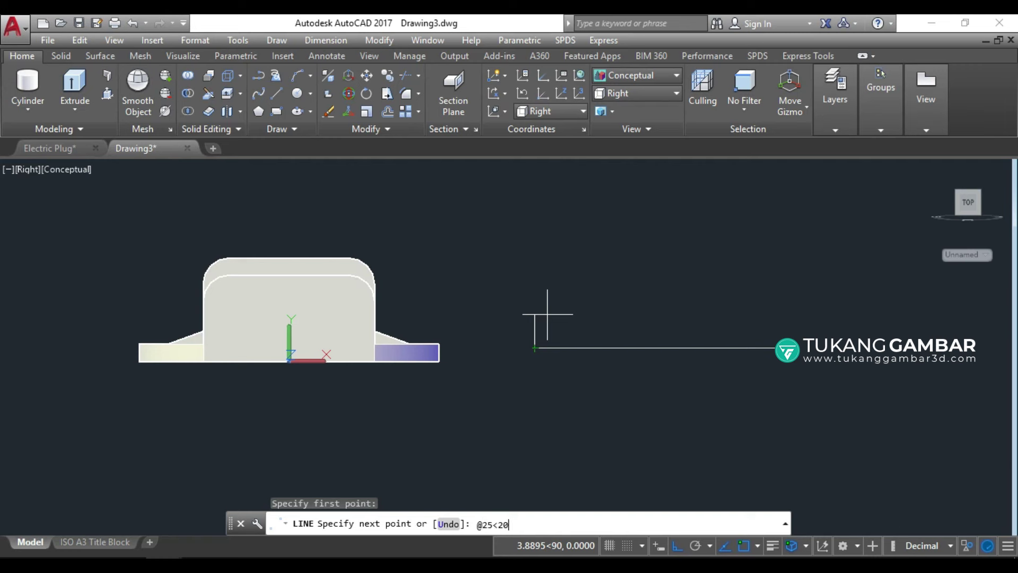
{"action": "key", "text": "Return"}
{"action": "key", "text": "Escape"}
Step: Mirror the 20° line about the base line's midpoint, keeping the original
{"action": "left_click", "coordinate": [677, 258]}
{"action": "left_click", "coordinate": [666, 321]}
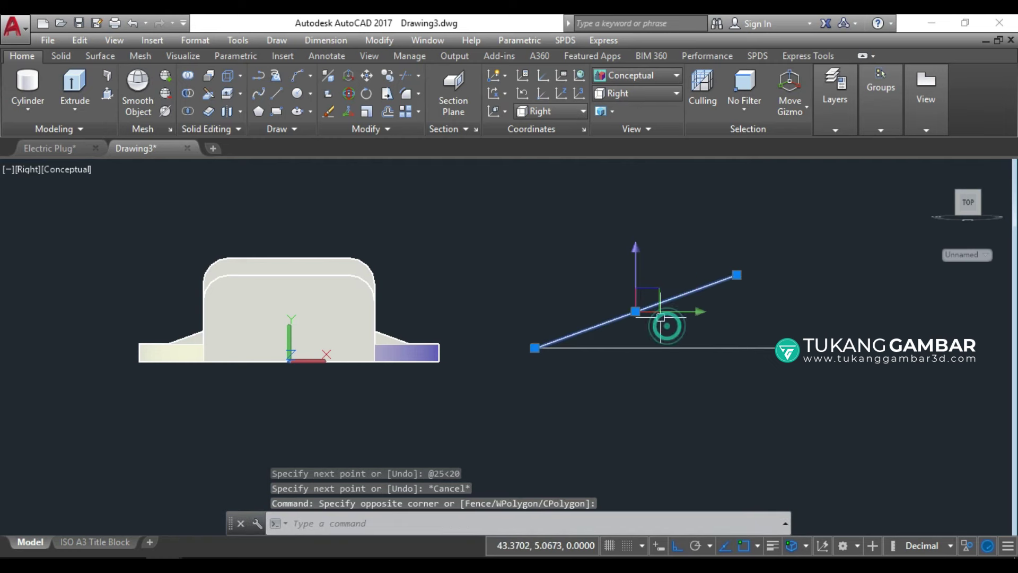
{"action": "left_click", "coordinate": [372, 128]}
{"action": "left_click", "coordinate": [400, 147]}
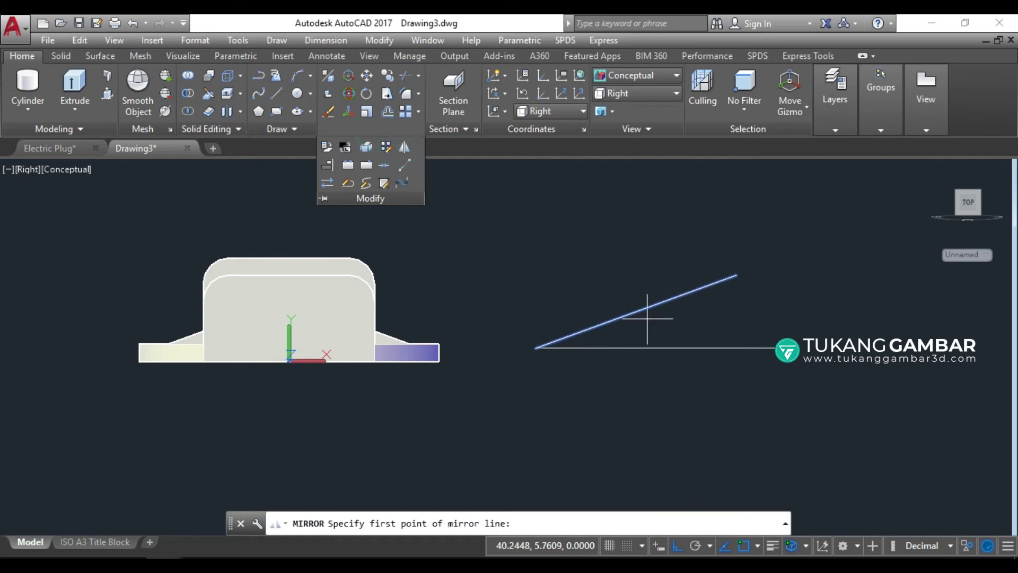
{"action": "left_click", "coordinate": [654, 349]}
{"action": "left_click", "coordinate": [655, 236]}
{"action": "right_click", "coordinate": [652, 245]}
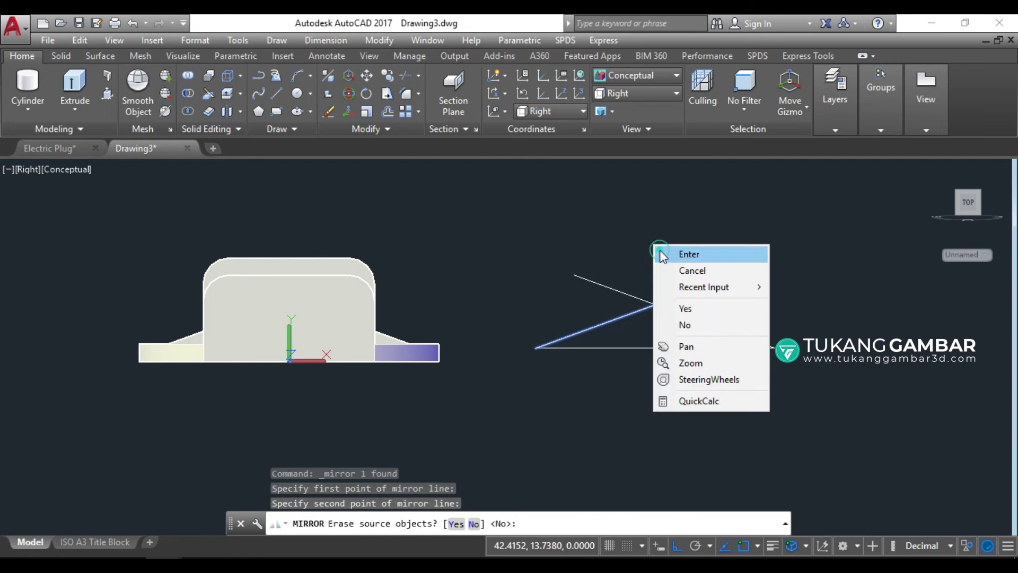
{"action": "left_click", "coordinate": [663, 255]}
Step: Fillet the two mirrored lines with radius 20 into an arch
{"action": "left_click", "coordinate": [409, 96]}
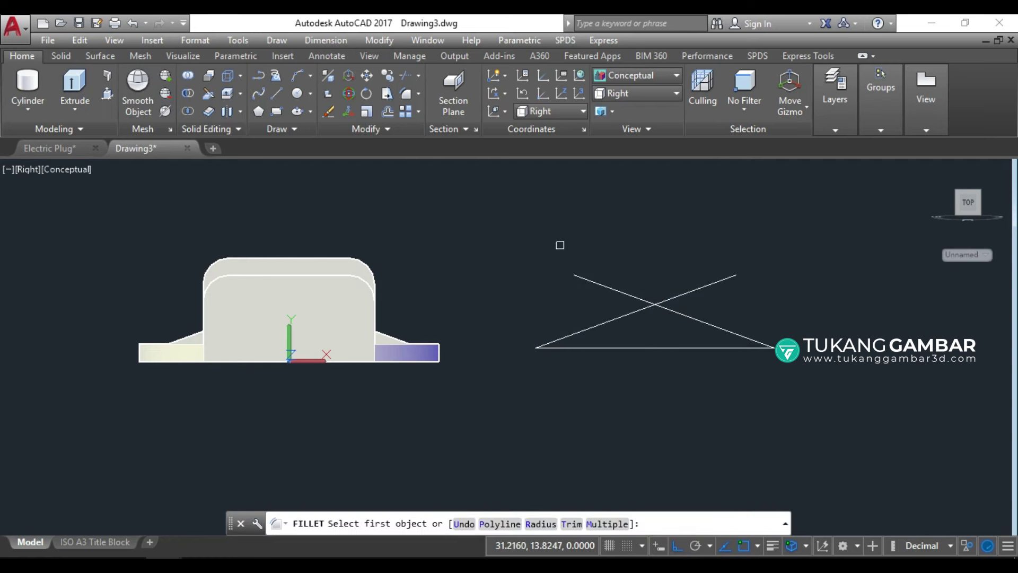
{"action": "type", "text": "R"}
{"action": "key", "text": "Return"}
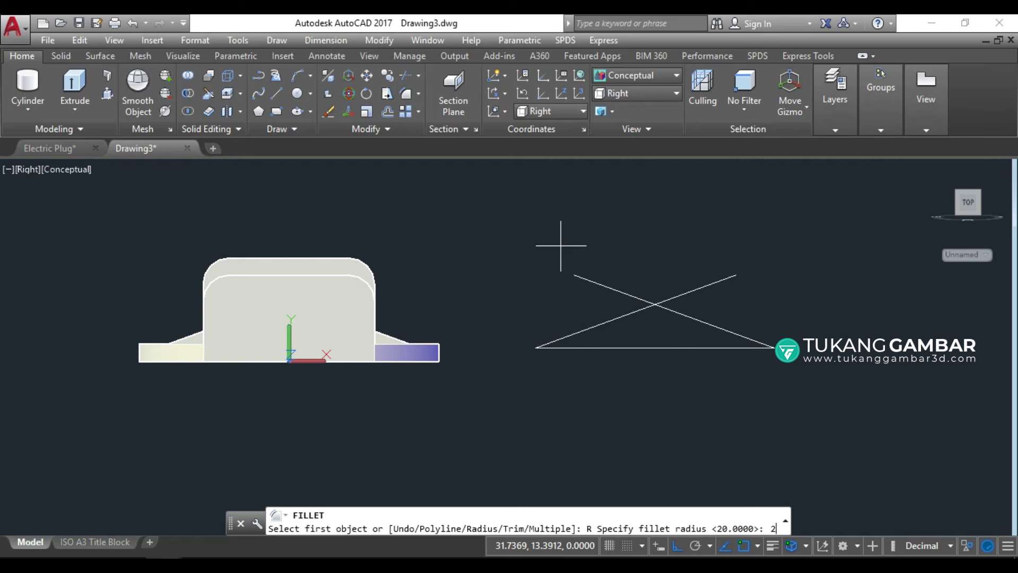
{"action": "type", "text": "0"}
{"action": "key", "text": "Return"}
{"action": "left_click", "coordinate": [622, 313]}
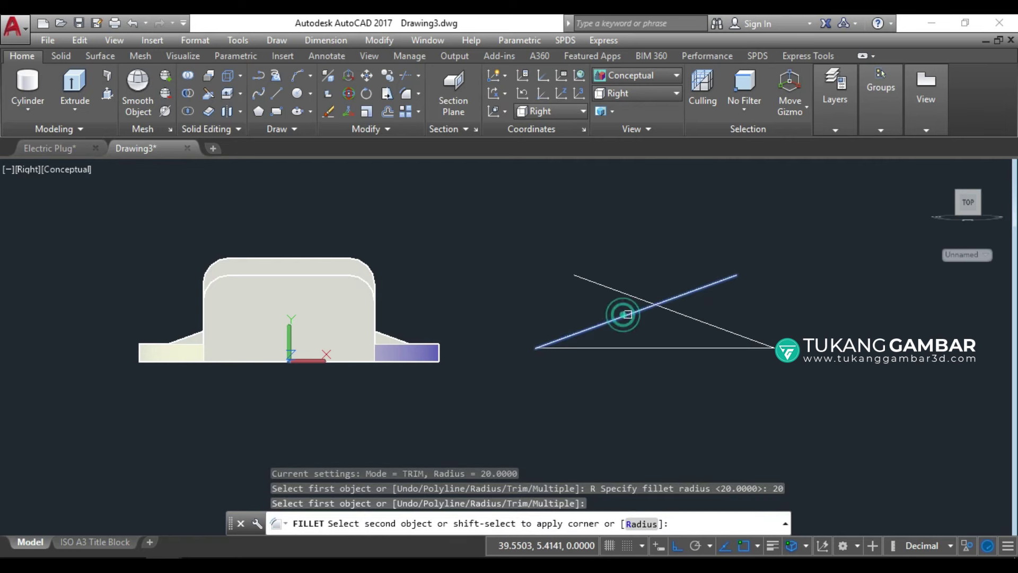
{"action": "left_click", "coordinate": [753, 340]}
Step: Erase the horizontal base line
{"action": "left_click", "coordinate": [688, 339]}
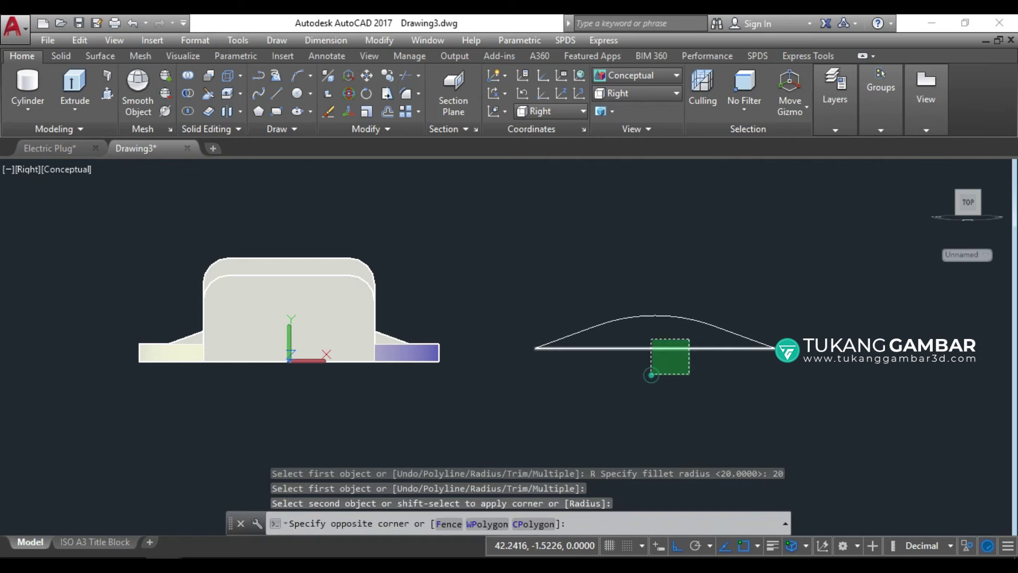
{"action": "left_click", "coordinate": [652, 365]}
{"action": "type", "text": "E"}
{"action": "key", "text": "Return"}
Step: Draw the left foot and wall: 2 units down, 3 left, then 15 up from the curve's end
{"action": "scroll", "coordinate": [673, 363], "scroll_direction": "up", "scroll_amount": 2}
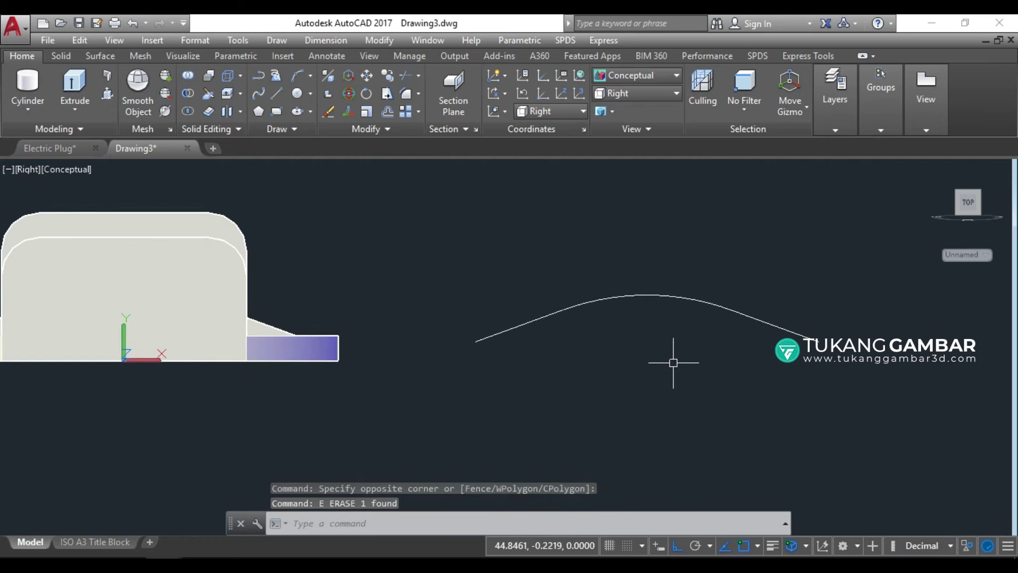
{"action": "middle_click_drag", "start_coordinate": [676, 366], "coordinate": [690, 362]}
{"action": "key", "text": "Escape"}
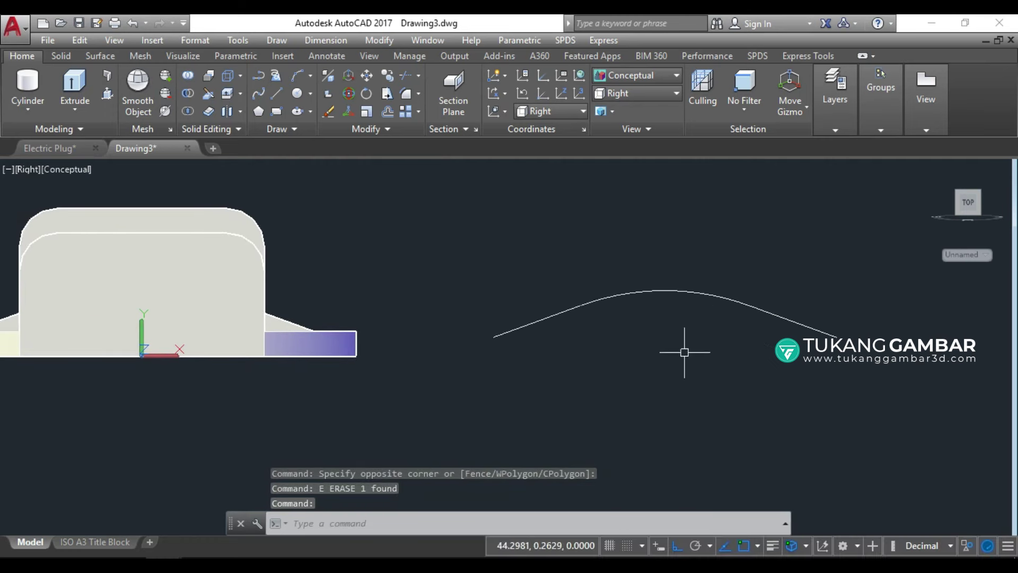
{"action": "left_click", "coordinate": [275, 96]}
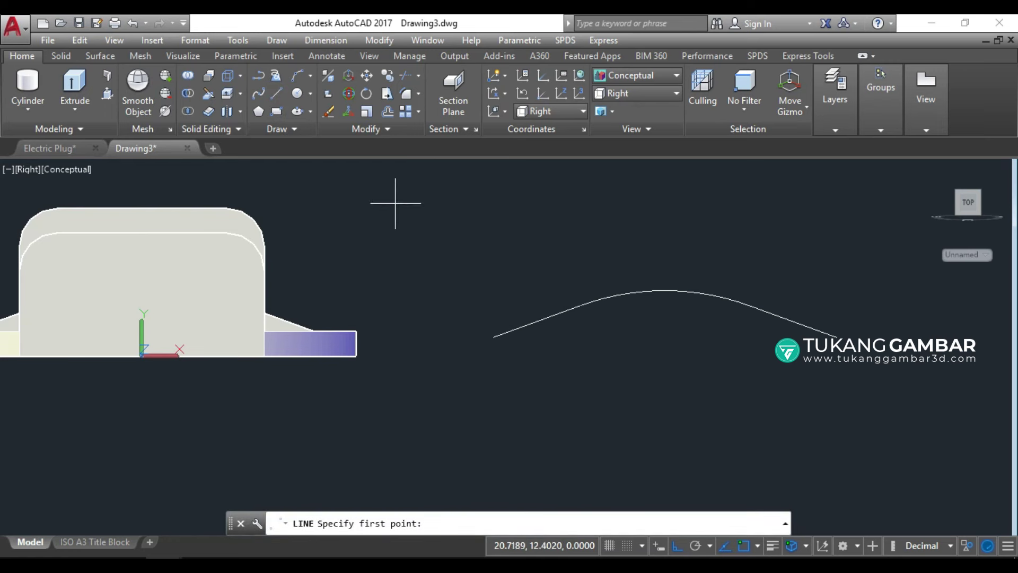
{"action": "left_click", "coordinate": [493, 337]}
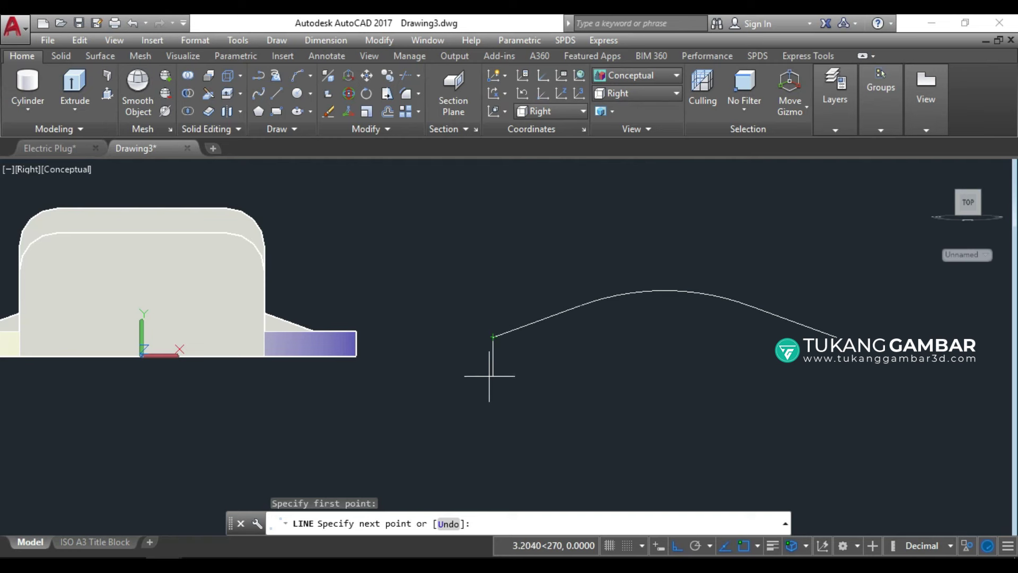
{"action": "type", "text": "2"}
{"action": "key", "text": "Return"}
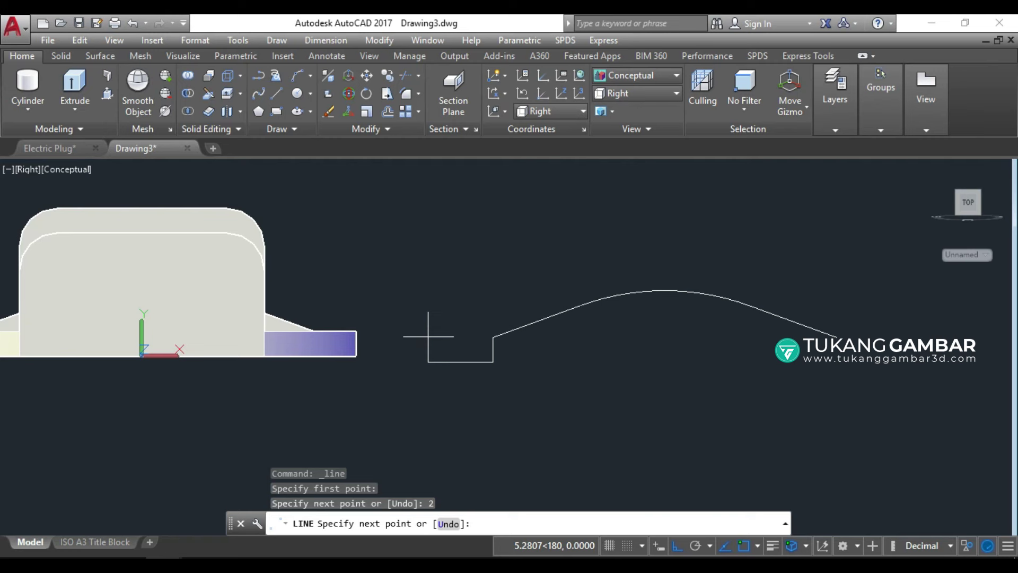
{"action": "type", "text": "3"}
{"action": "key", "text": "Return"}
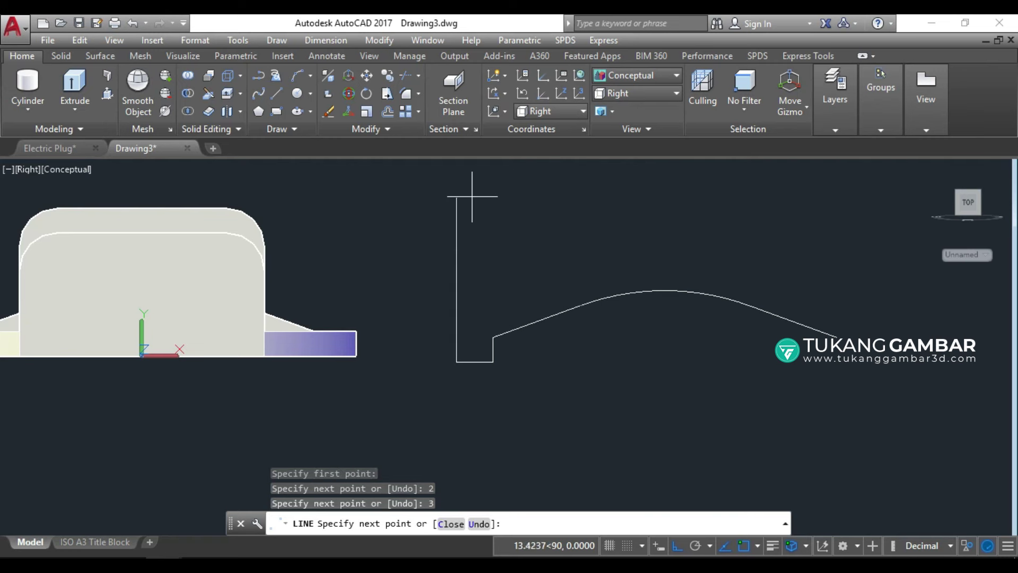
{"action": "type", "text": "15"}
{"action": "key", "text": "Return"}
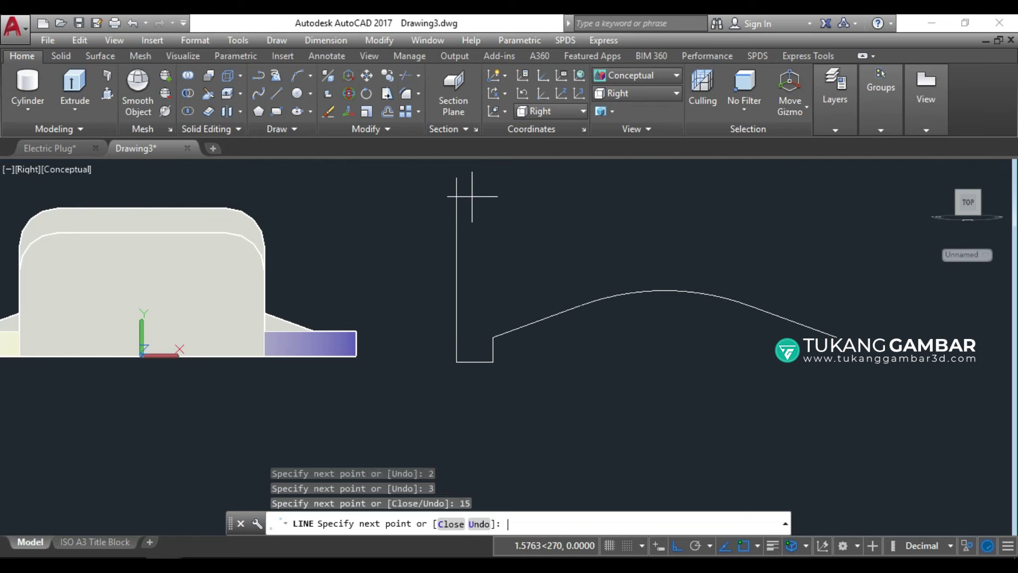
{"action": "key", "text": "Escape"}
Step: Mirror the left wall, step and curve about a vertical line through the arch peak, keeping the originals
{"action": "left_click", "coordinate": [427, 171]}
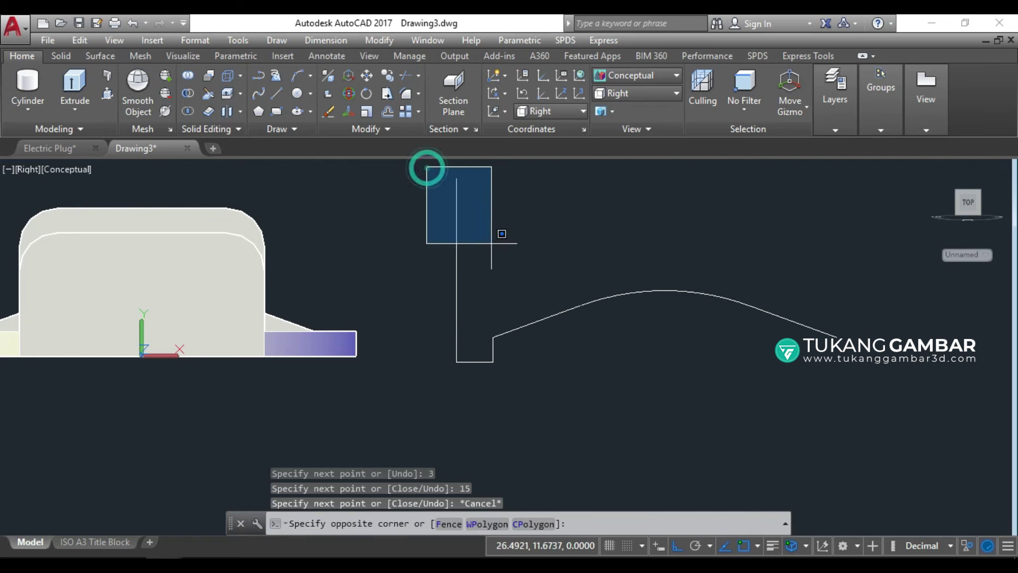
{"action": "left_click", "coordinate": [561, 393]}
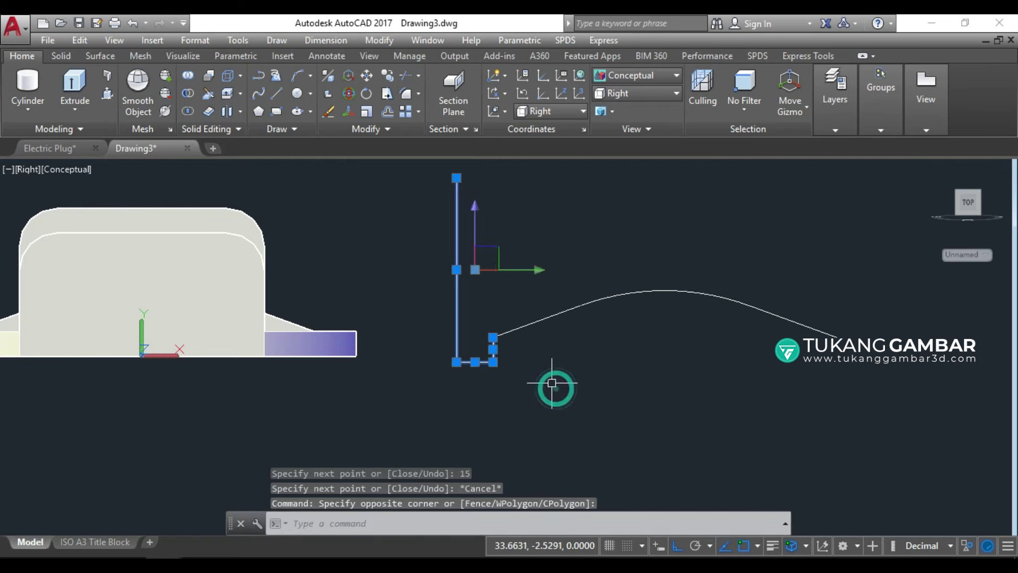
{"action": "left_click", "coordinate": [392, 127]}
{"action": "left_click", "coordinate": [406, 149]}
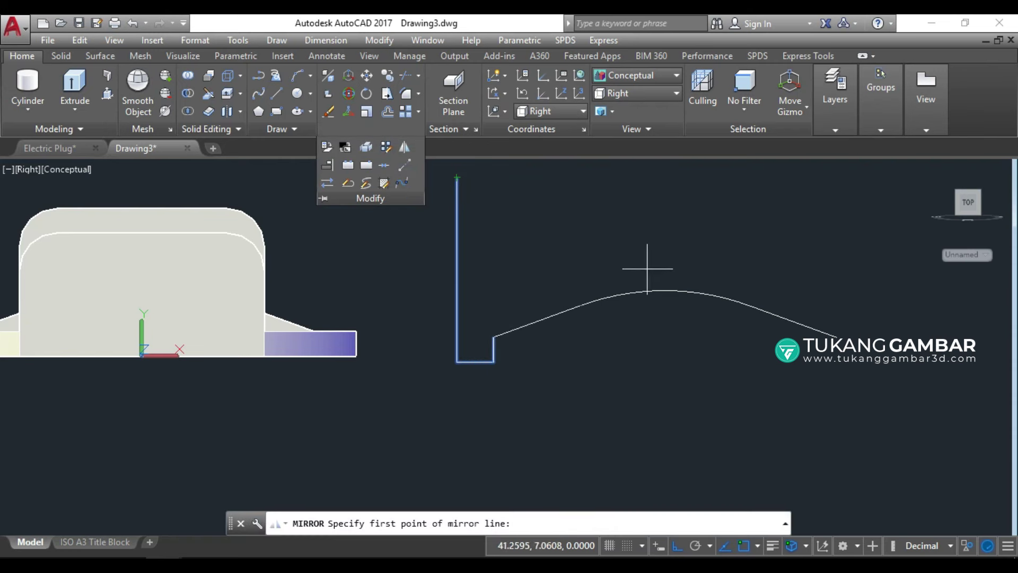
{"action": "left_click", "coordinate": [664, 291]}
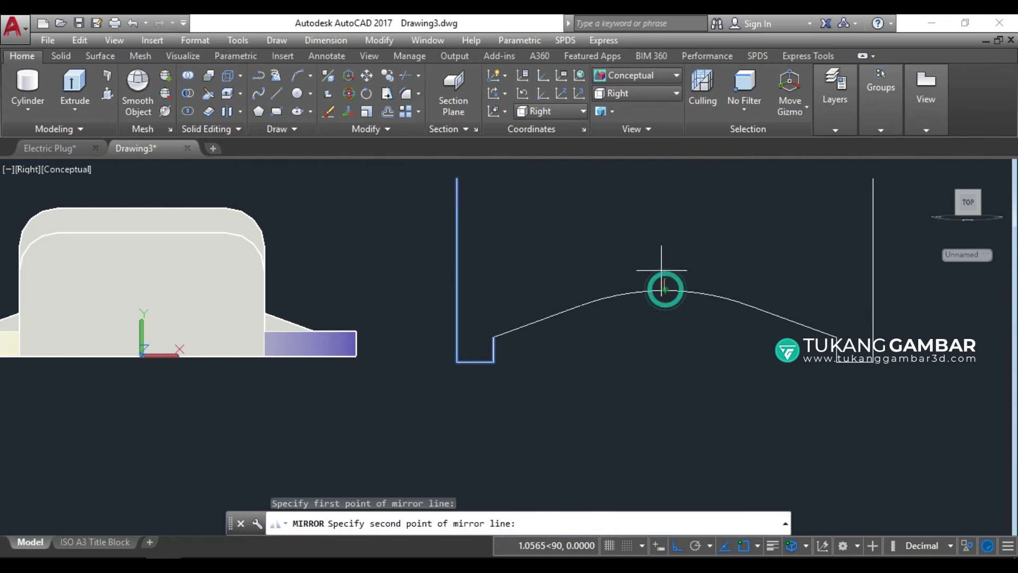
{"action": "left_click", "coordinate": [658, 221]}
{"action": "right_click", "coordinate": [653, 218]}
{"action": "left_click", "coordinate": [663, 229]}
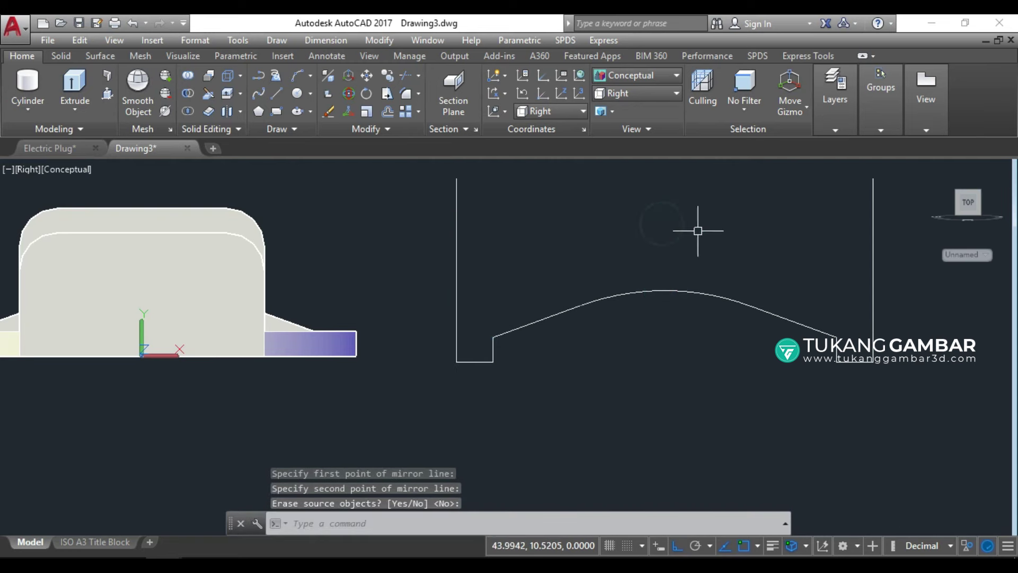
{"action": "middle_click_drag", "start_coordinate": [700, 245], "coordinate": [665, 269]}
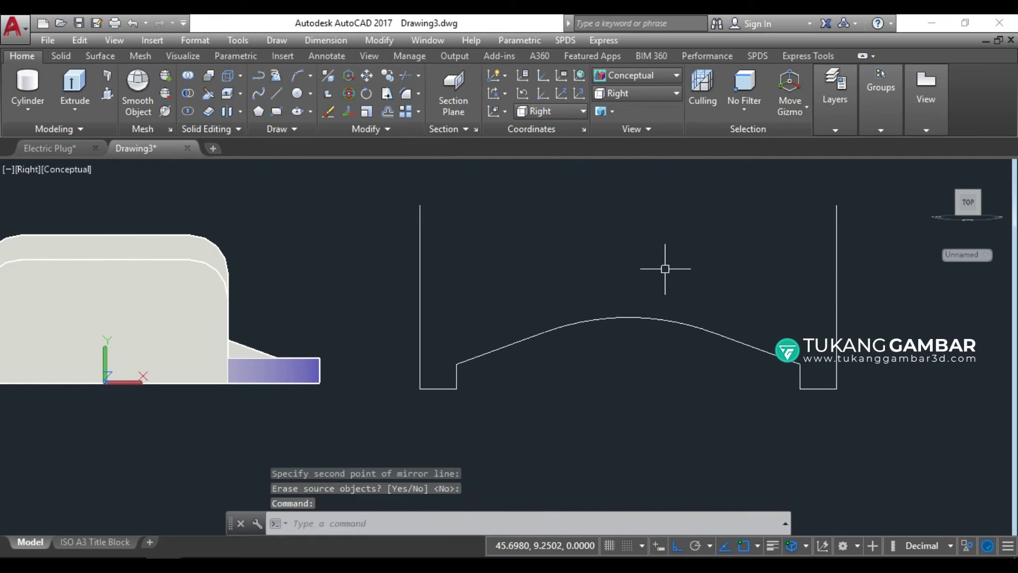
Step: Join the profile lines into one polyline and offset it 0.5 to the inside
{"action": "left_click", "coordinate": [866, 185]}
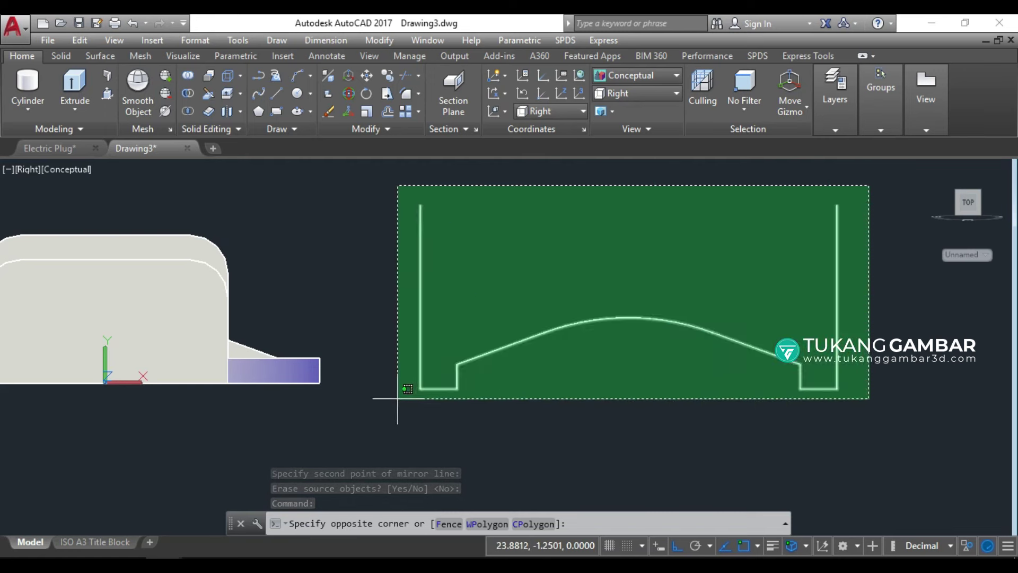
{"action": "left_click", "coordinate": [391, 400]}
{"action": "type", "text": "j"}
{"action": "key", "text": "Return"}
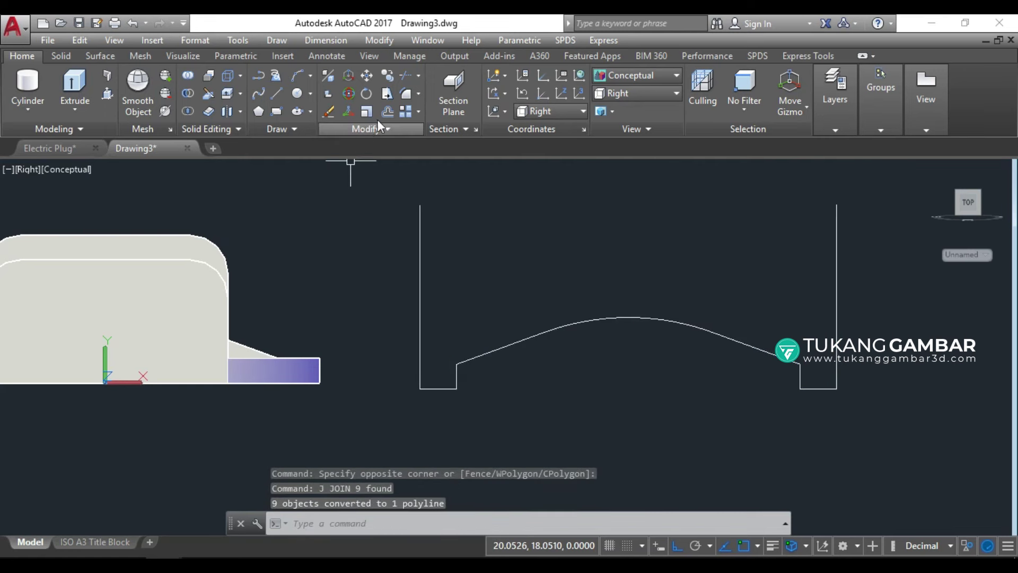
{"action": "left_click", "coordinate": [390, 114]}
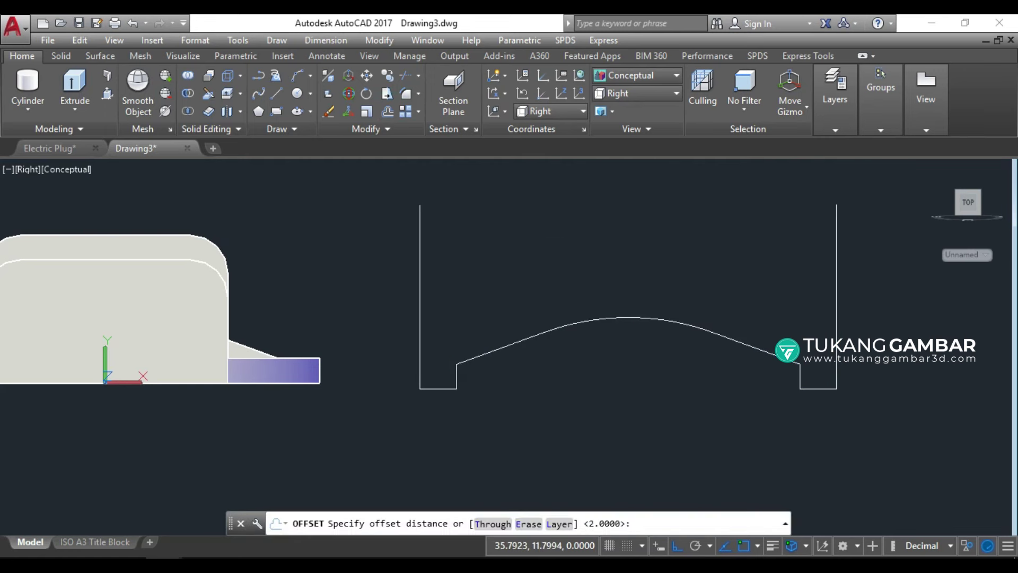
{"action": "type", "text": "0.5"}
{"action": "key", "text": "Return"}
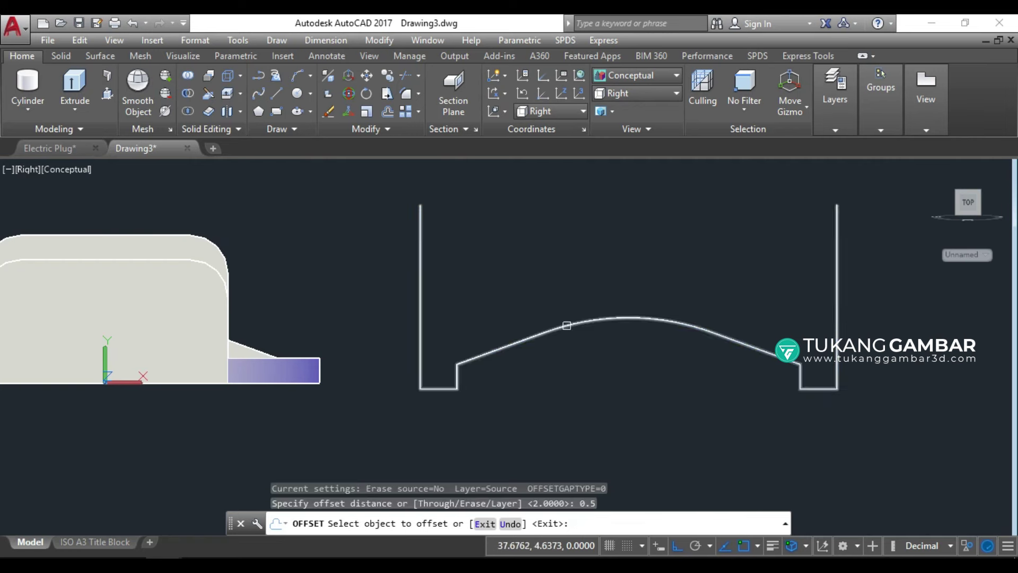
{"action": "left_click", "coordinate": [557, 322]}
{"action": "left_click", "coordinate": [554, 285]}
{"action": "right_click", "coordinate": [534, 245]}
{"action": "left_click", "coordinate": [553, 255]}
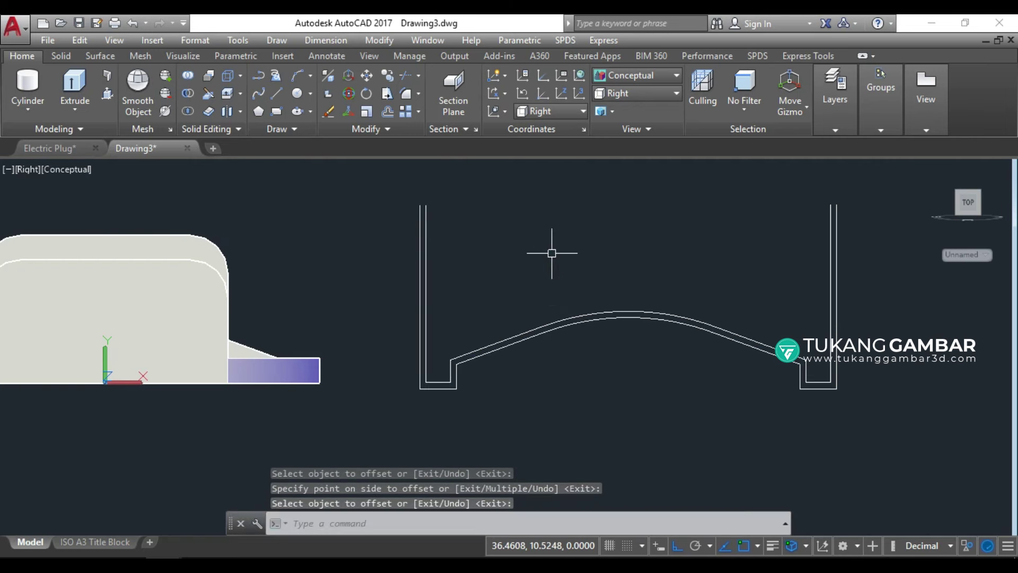
Step: Cap both wall tops with short lines and join everything into one closed polyline
{"action": "left_click", "coordinate": [275, 96]}
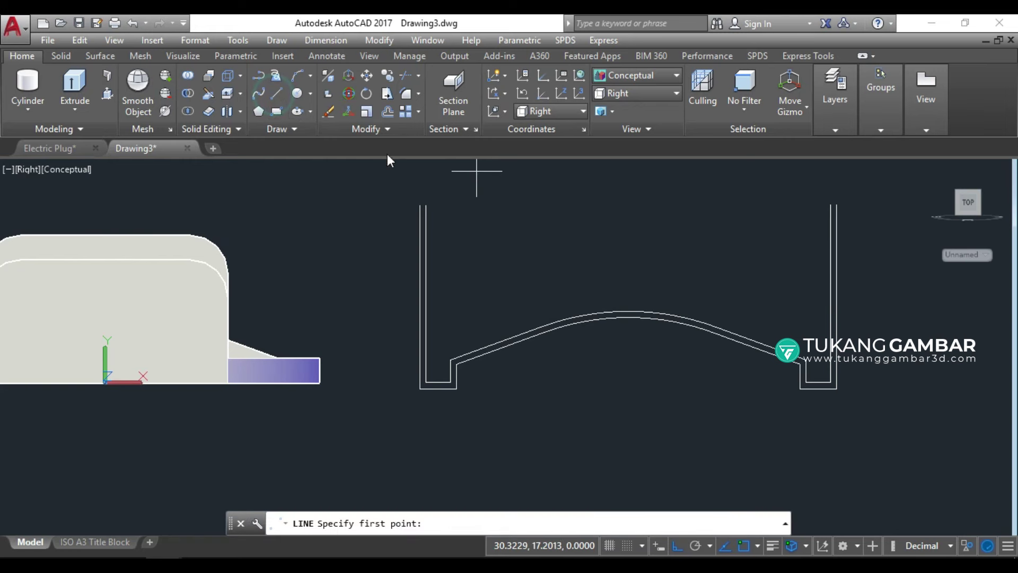
{"action": "left_click", "coordinate": [419, 203]}
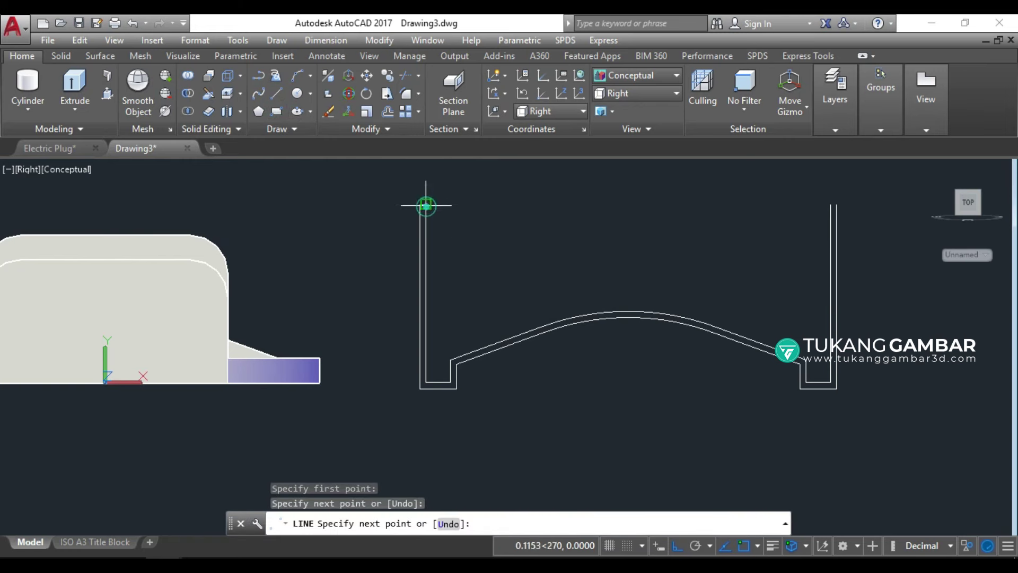
{"action": "left_click", "coordinate": [475, 209]}
{"action": "key", "text": "Return"}
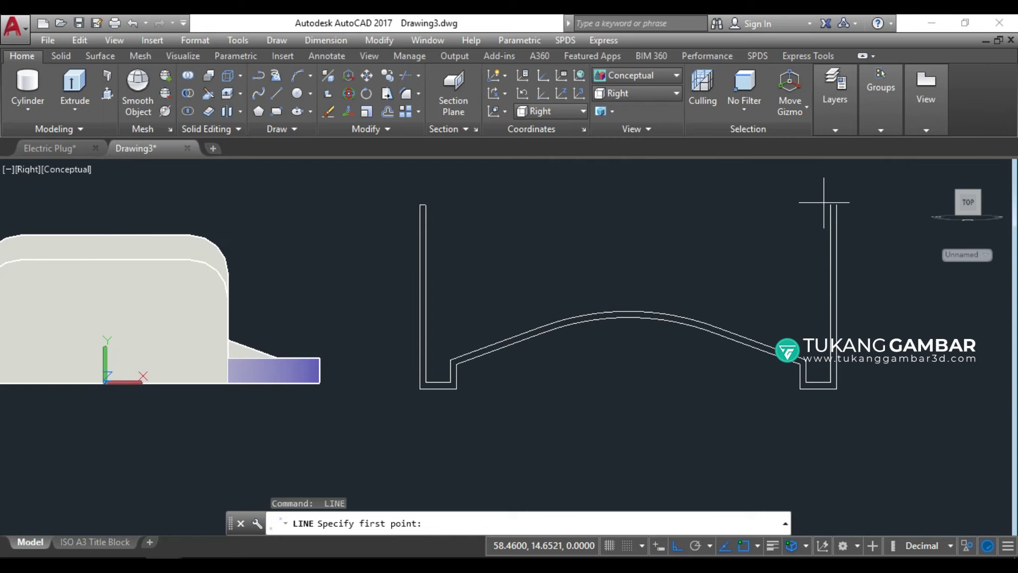
{"action": "left_click", "coordinate": [829, 203]}
{"action": "left_click", "coordinate": [836, 205]}
{"action": "right_click", "coordinate": [785, 189]}
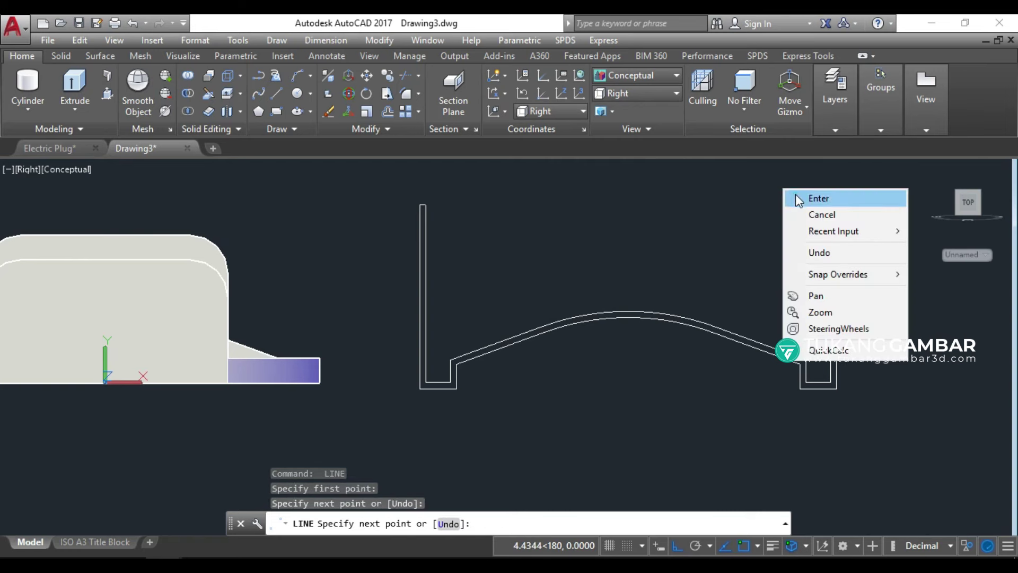
{"action": "left_click", "coordinate": [797, 199]}
{"action": "left_click", "coordinate": [859, 177]}
{"action": "left_click", "coordinate": [380, 396]}
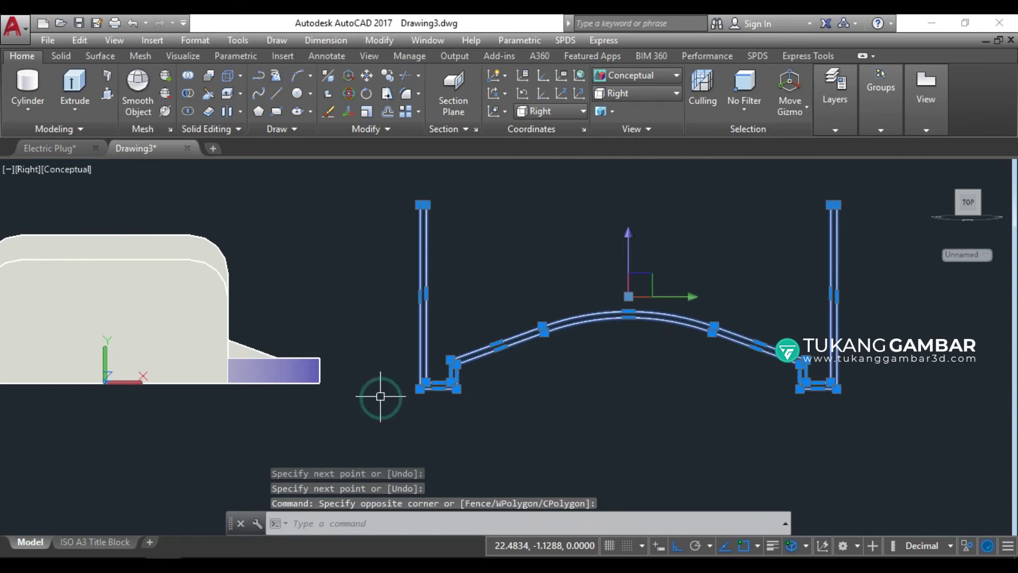
{"action": "type", "text": "j"}
{"action": "key", "text": "Return"}
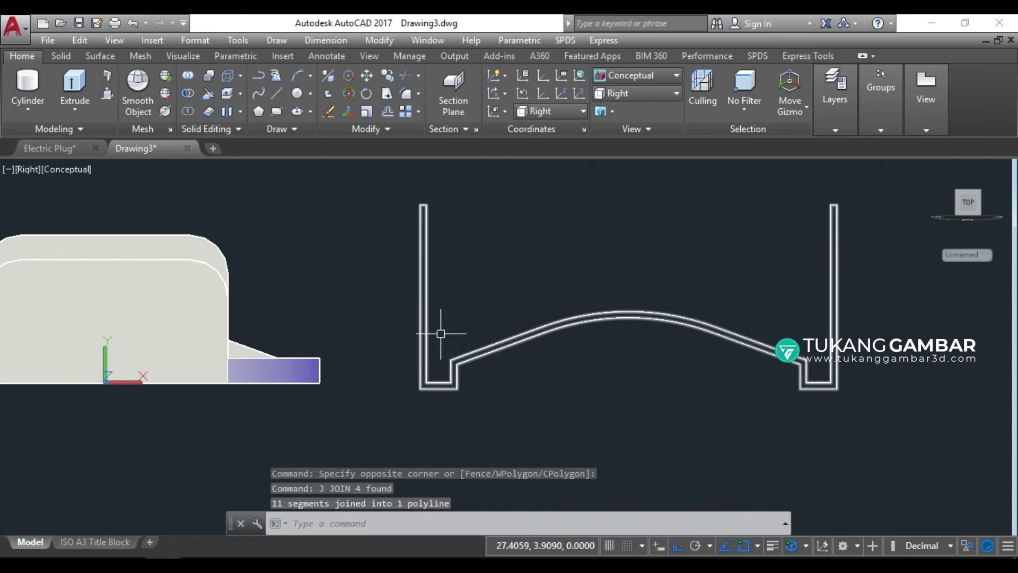
Step: Extrude the closed profile to a height of 5 in a 3D view
{"action": "scroll", "coordinate": [411, 321], "scroll_direction": "down", "scroll_amount": 4}
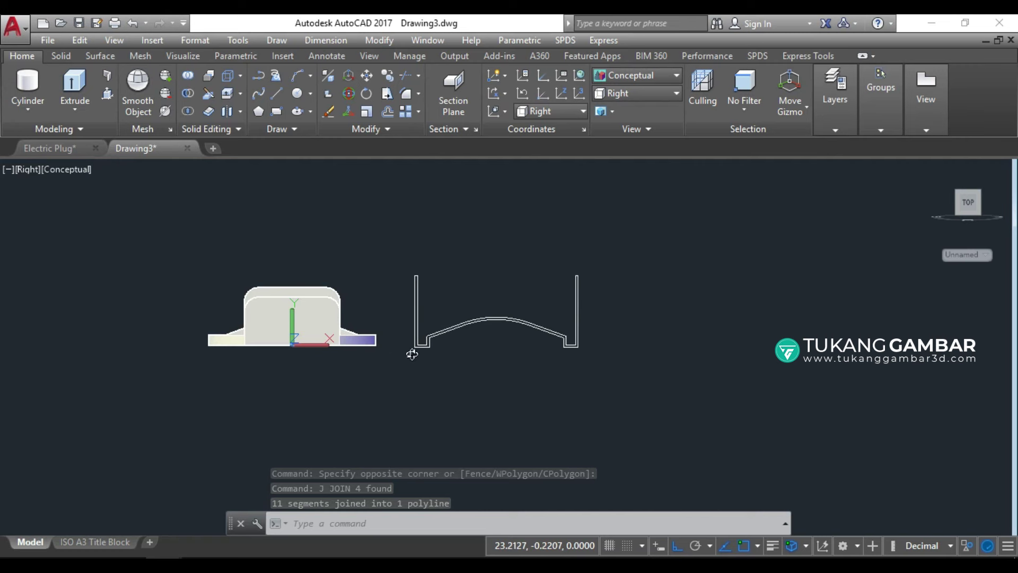
{"action": "middle_click_drag", "start_coordinate": [411, 355], "coordinate": [454, 370], "text": "shift"}
{"action": "left_click", "coordinate": [454, 370]}
{"action": "left_click", "coordinate": [448, 300]}
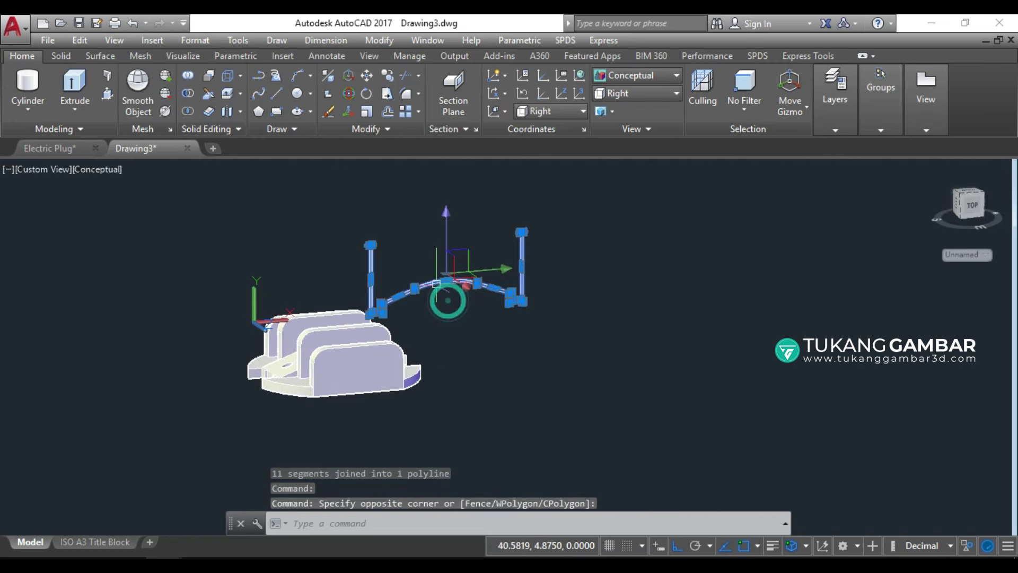
{"action": "left_click", "coordinate": [75, 87]}
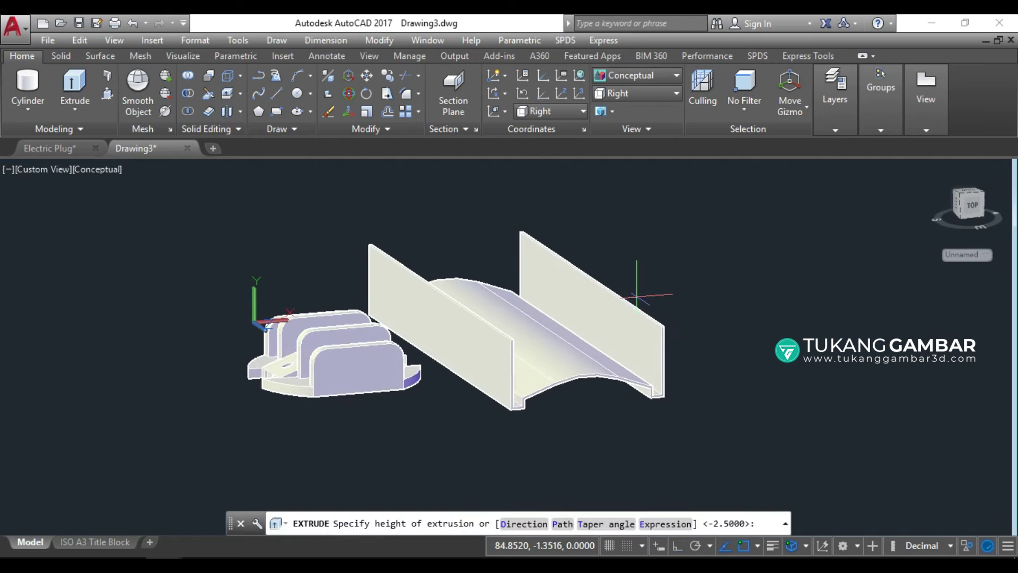
{"action": "type", "text": "5"}
{"action": "key", "text": "Return"}
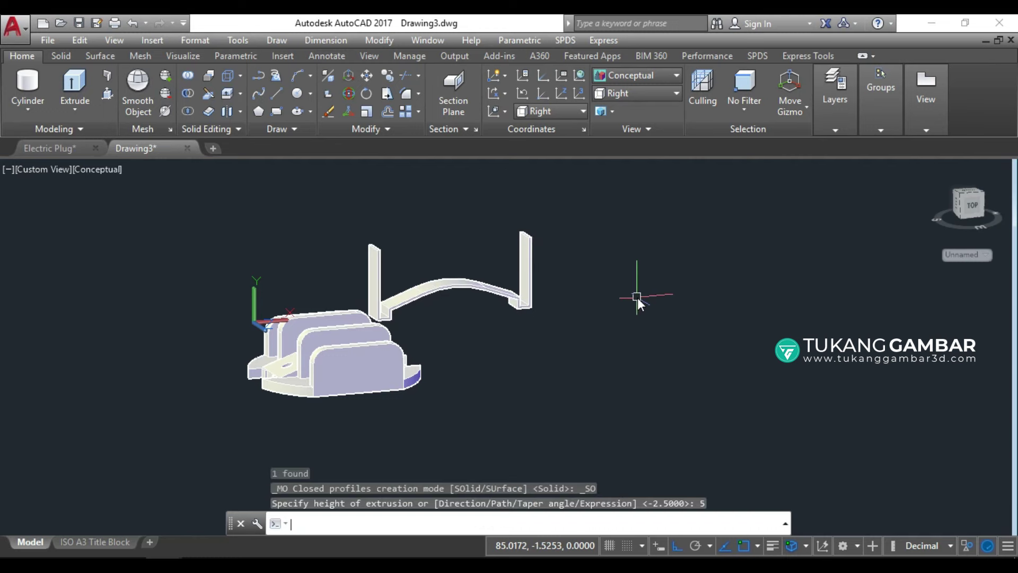
Step: Move the channel solid from its centre onto the plug body between the blades
{"action": "left_click", "coordinate": [595, 284]}
{"action": "left_click", "coordinate": [443, 326]}
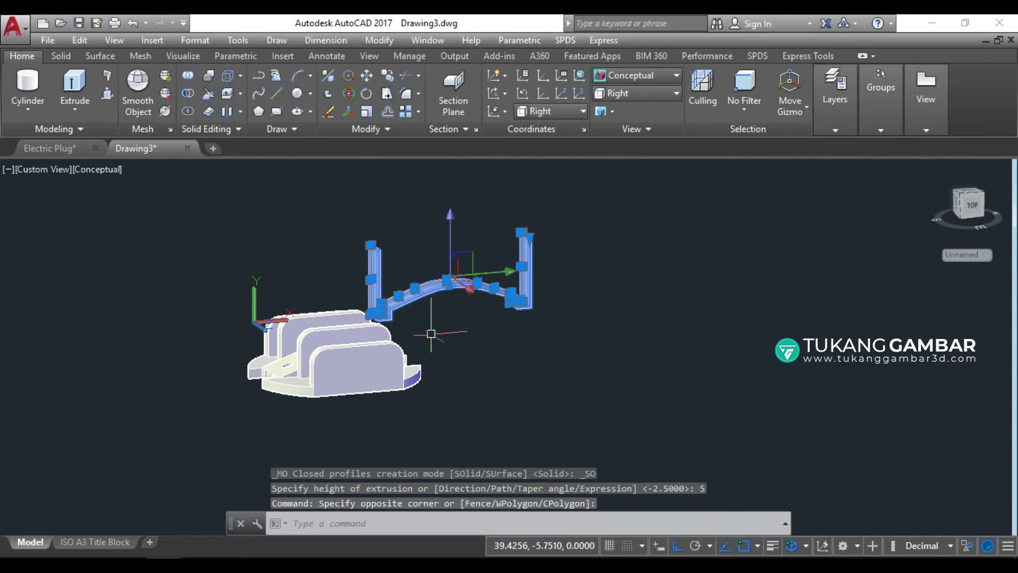
{"action": "left_click", "coordinate": [363, 75]}
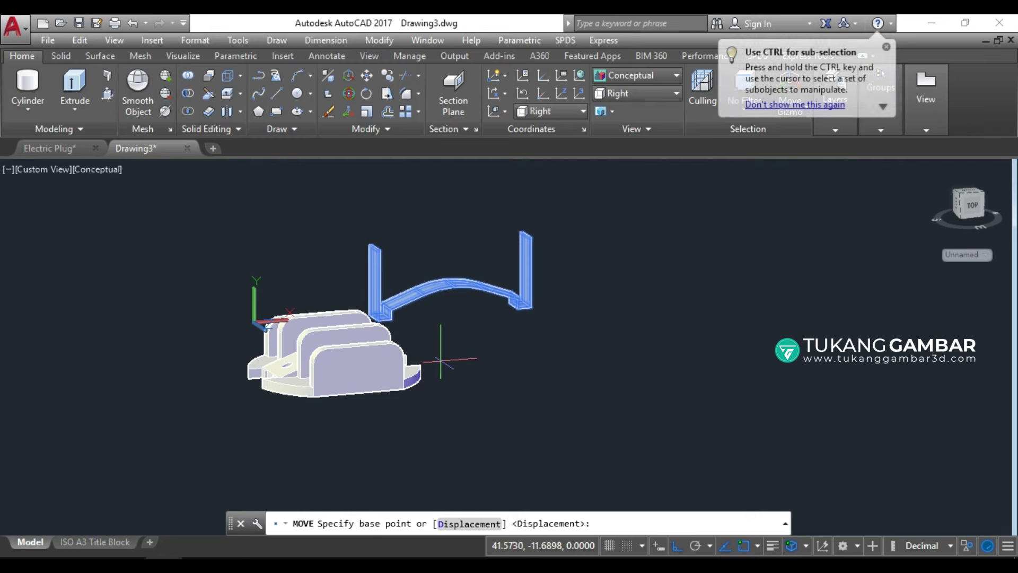
{"action": "middle_click_drag", "start_coordinate": [449, 368], "coordinate": [426, 293], "text": "shift"}
{"action": "scroll", "coordinate": [477, 378], "scroll_direction": "up", "scroll_amount": 5}
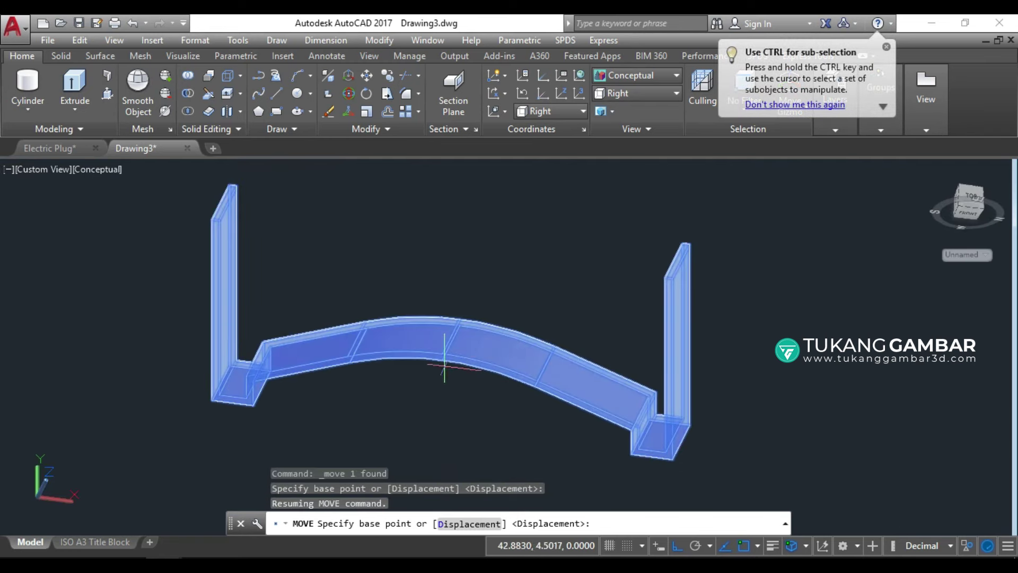
{"action": "left_click", "coordinate": [450, 347]}
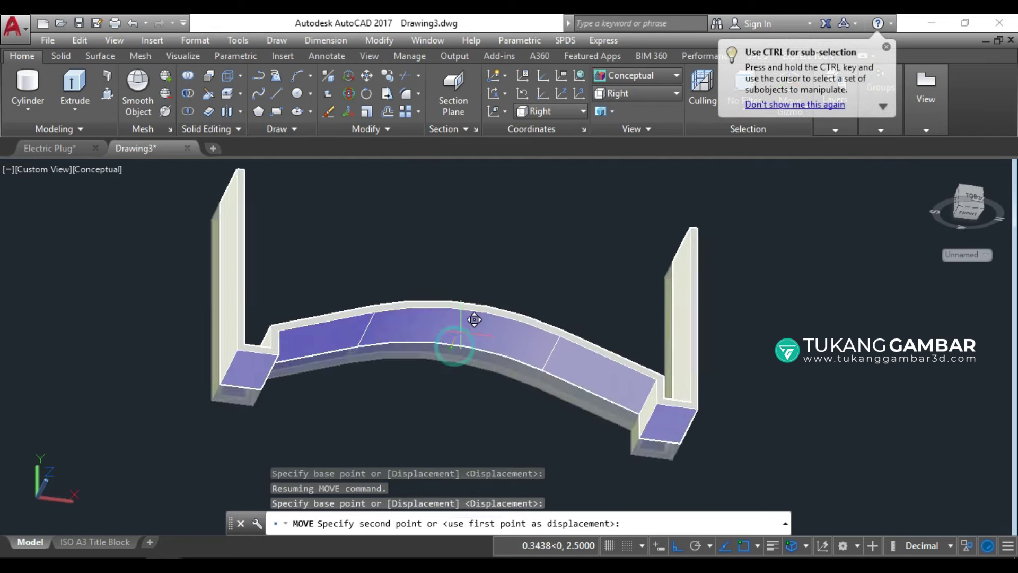
{"action": "scroll", "coordinate": [470, 318], "scroll_direction": "down", "scroll_amount": 5}
{"action": "mouse_move", "coordinate": [460, 363]}
{"action": "middle_mouse_down", "text": "shift"}
{"action": "mouse_move", "coordinate": [522, 421]}
{"action": "mouse_move", "coordinate": [459, 359]}
{"action": "middle_mouse_up", "text": "shift"}
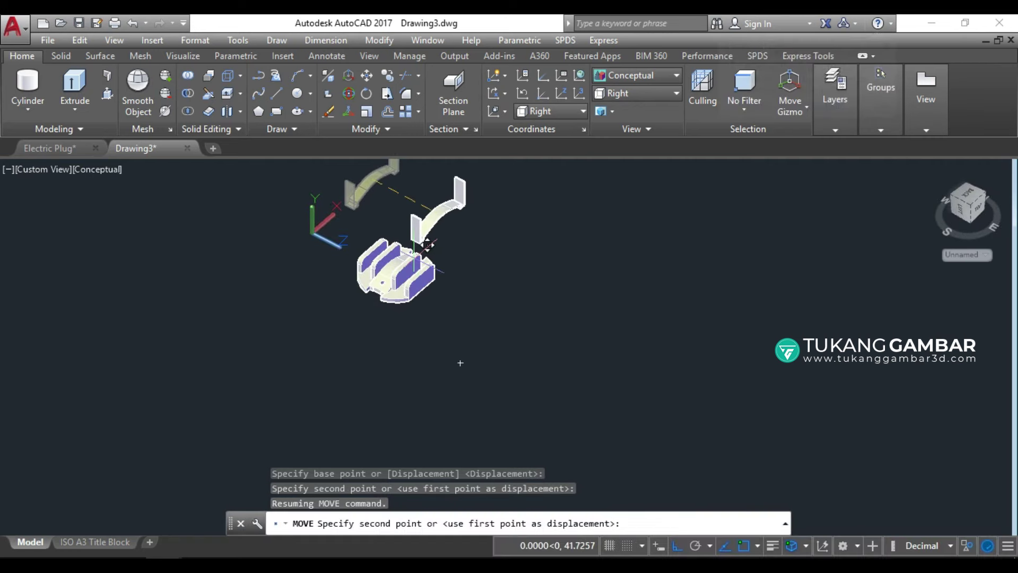
{"action": "scroll", "coordinate": [407, 266], "scroll_direction": "up", "scroll_amount": 2}
{"action": "scroll", "coordinate": [408, 266], "scroll_direction": "up", "scroll_amount": 2}
{"action": "scroll", "coordinate": [408, 266], "scroll_direction": "up", "scroll_amount": 4}
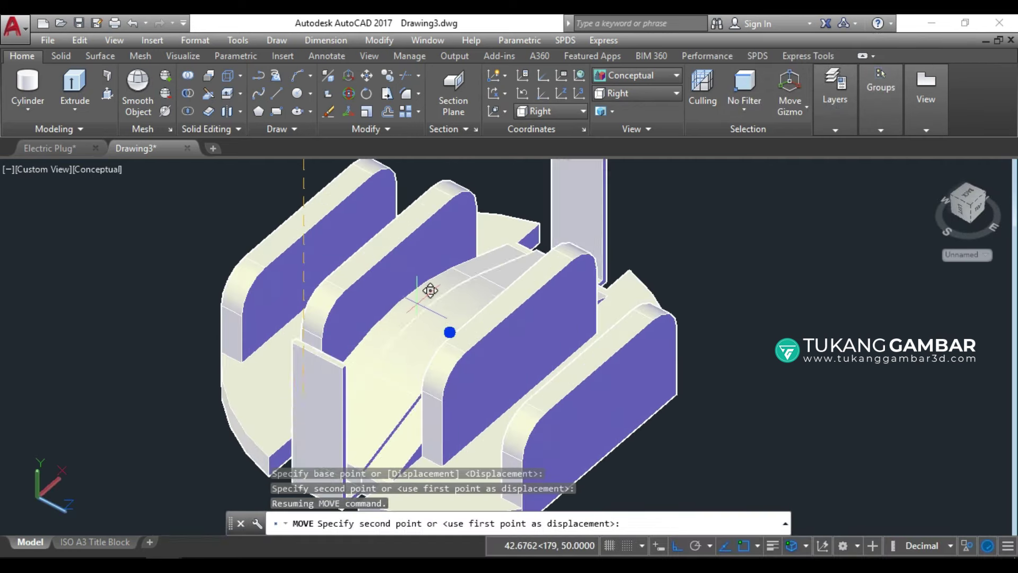
{"action": "mouse_move", "coordinate": [442, 303]}
{"action": "middle_mouse_down", "text": "shift"}
{"action": "mouse_move", "coordinate": [429, 317]}
{"action": "mouse_move", "coordinate": [366, 302]}
{"action": "middle_mouse_up", "text": "shift"}
{"action": "left_click", "coordinate": [366, 303]}
{"action": "scroll", "coordinate": [408, 322], "scroll_direction": "up", "scroll_amount": 5}
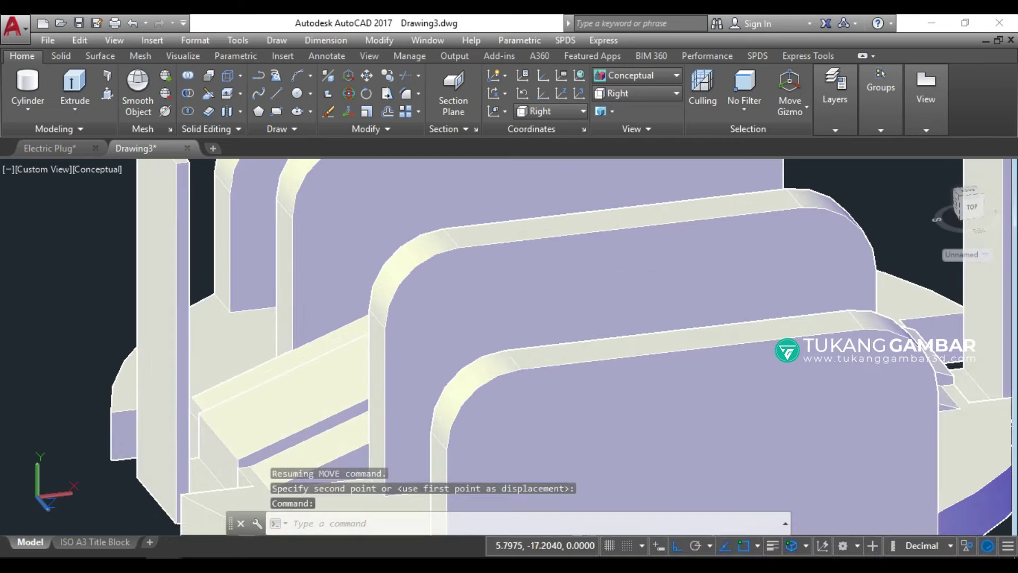
{"action": "mouse_move", "coordinate": [382, 386]}
{"action": "middle_mouse_down", "text": "shift"}
{"action": "mouse_move", "coordinate": [438, 348]}
{"action": "mouse_move", "coordinate": [539, 396]}
{"action": "mouse_move", "coordinate": [576, 392]}
{"action": "mouse_move", "coordinate": [482, 374]}
{"action": "mouse_move", "coordinate": [403, 387]}
{"action": "mouse_move", "coordinate": [427, 406]}
{"action": "middle_mouse_up", "text": "shift"}
{"action": "scroll", "coordinate": [427, 406], "scroll_direction": "down", "scroll_amount": 5}
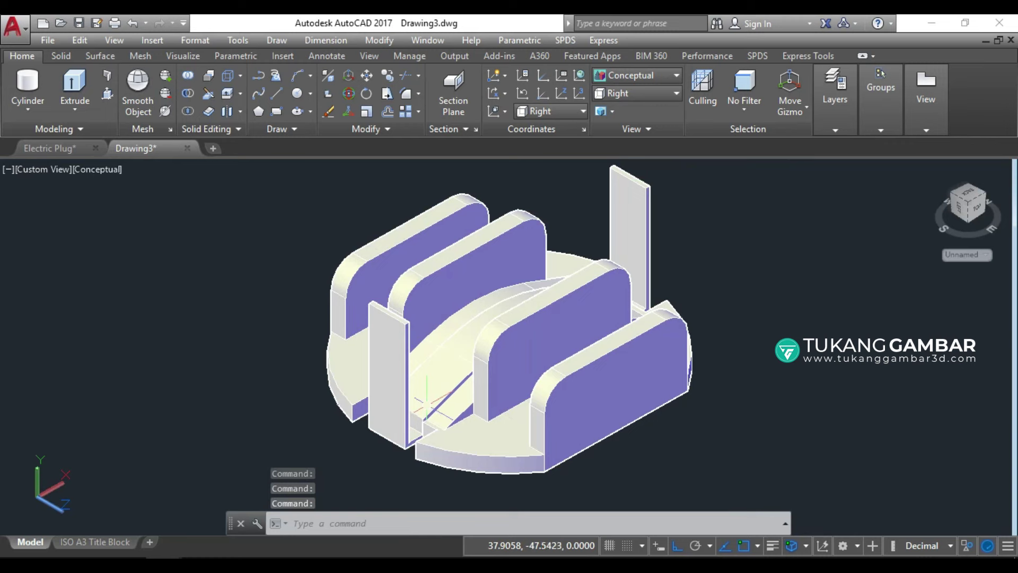
{"action": "scroll", "coordinate": [447, 373], "scroll_direction": "up", "scroll_amount": 3}
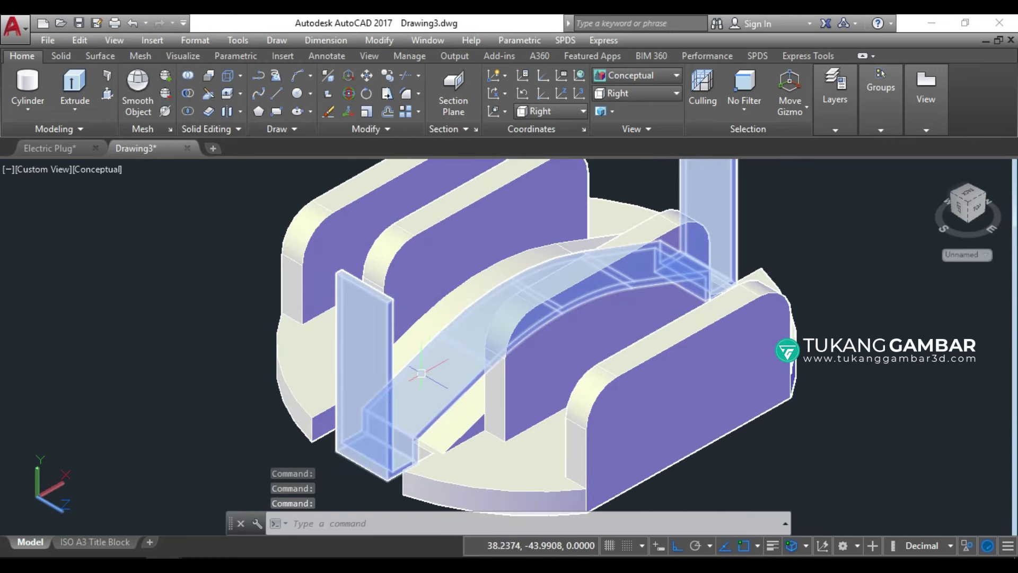
Step: Hide the curved channel solid, leaving the plug body with its ribs and small round hole
{"action": "left_click", "coordinate": [441, 352]}
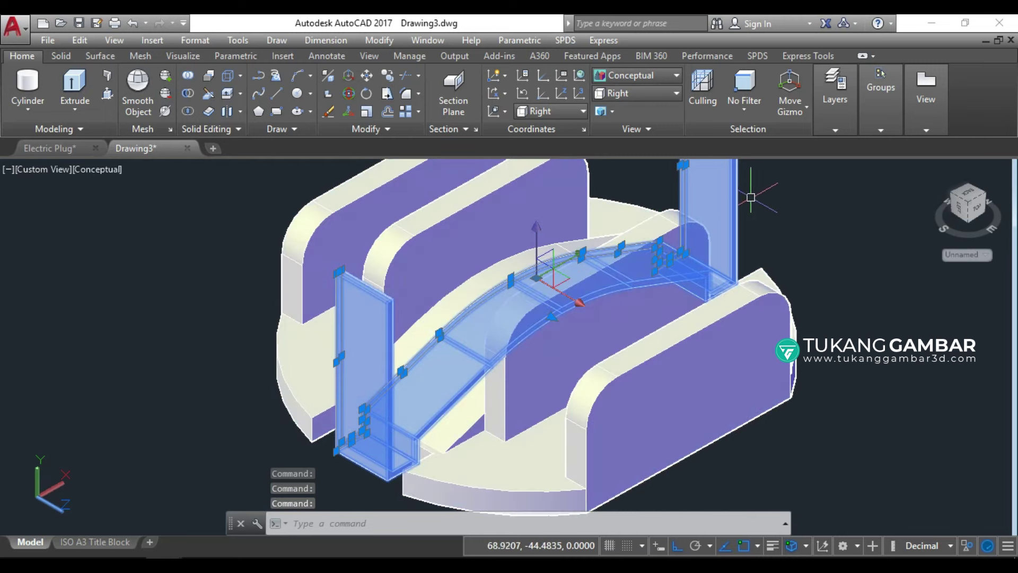
{"action": "scroll", "coordinate": [599, 273], "scroll_direction": "down", "scroll_amount": 2}
{"action": "right_click", "coordinate": [719, 194]}
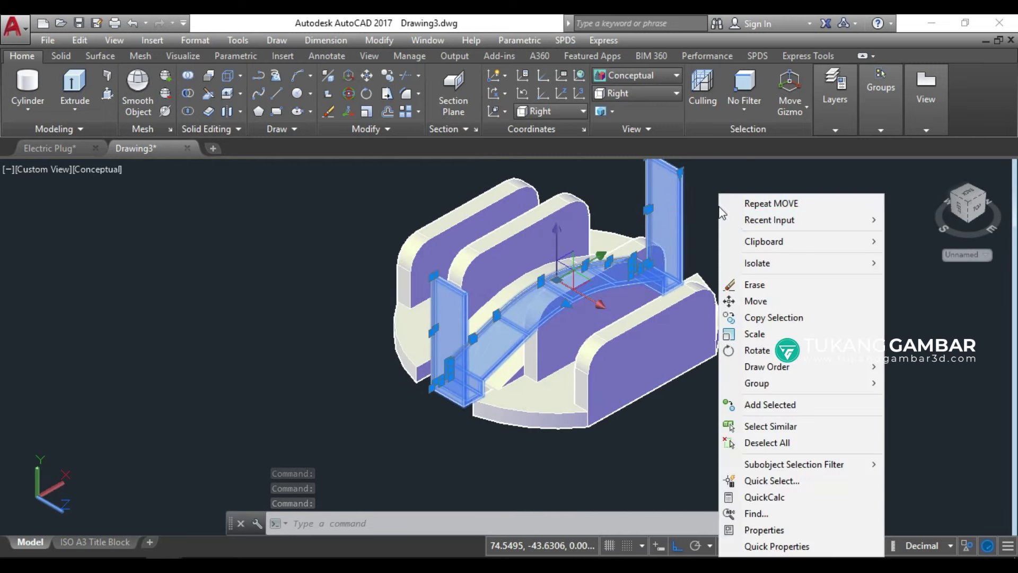
{"action": "mouse_move", "coordinate": [757, 262]}
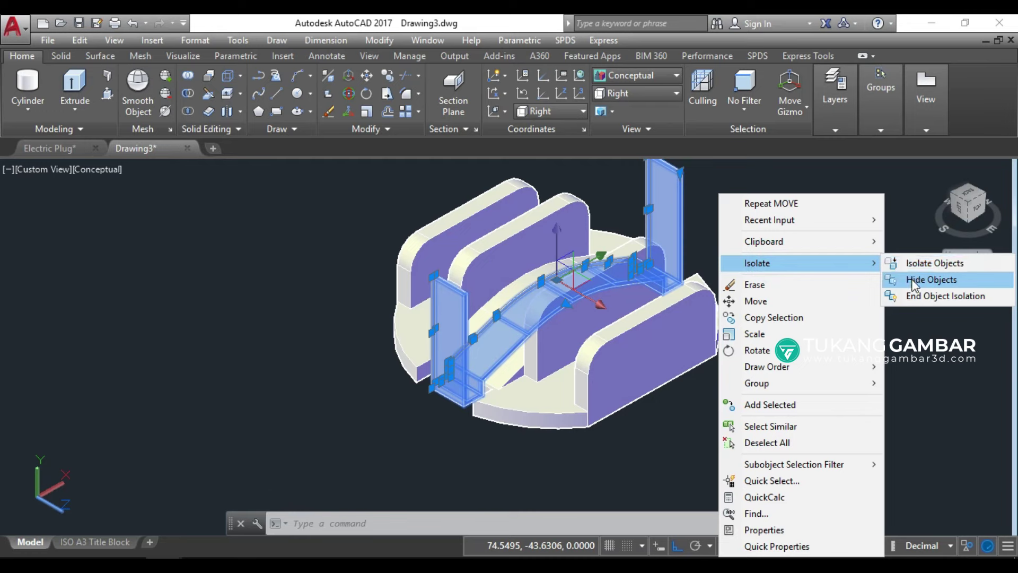
{"action": "left_click", "coordinate": [914, 285]}
{"action": "scroll", "coordinate": [512, 323], "scroll_direction": "up", "scroll_amount": 2}
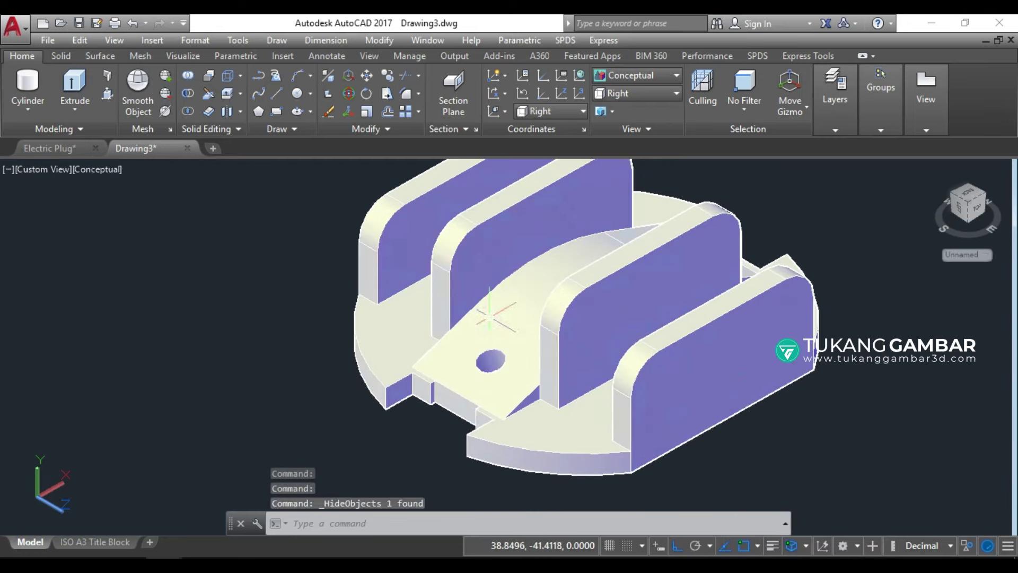
{"action": "mouse_move", "coordinate": [509, 339]}
{"action": "middle_mouse_down"}
{"action": "mouse_move", "coordinate": [454, 323]}
{"action": "mouse_move", "coordinate": [460, 351]}
{"action": "middle_mouse_up"}
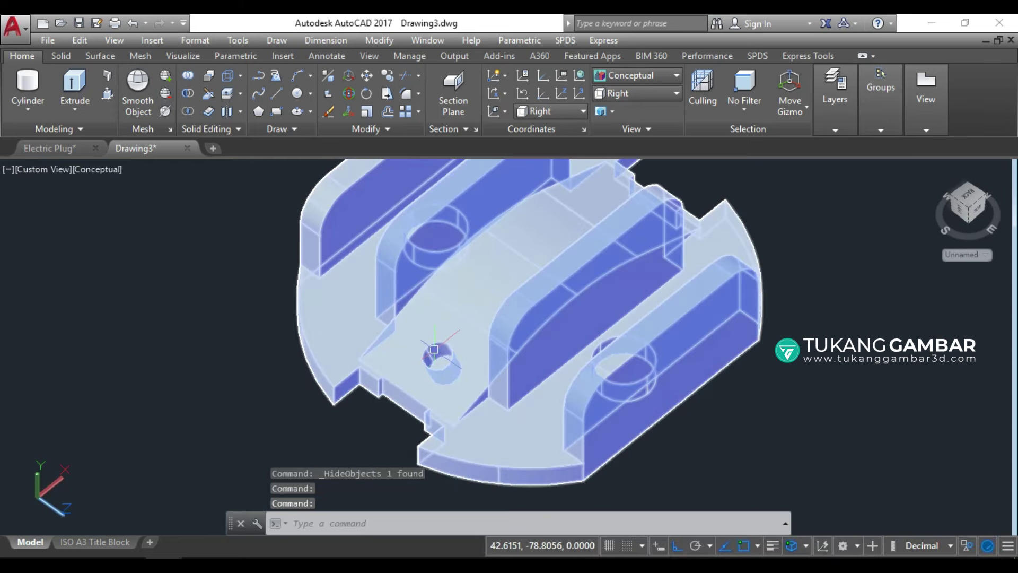
{"action": "scroll", "coordinate": [434, 349], "scroll_direction": "down", "scroll_amount": 2}
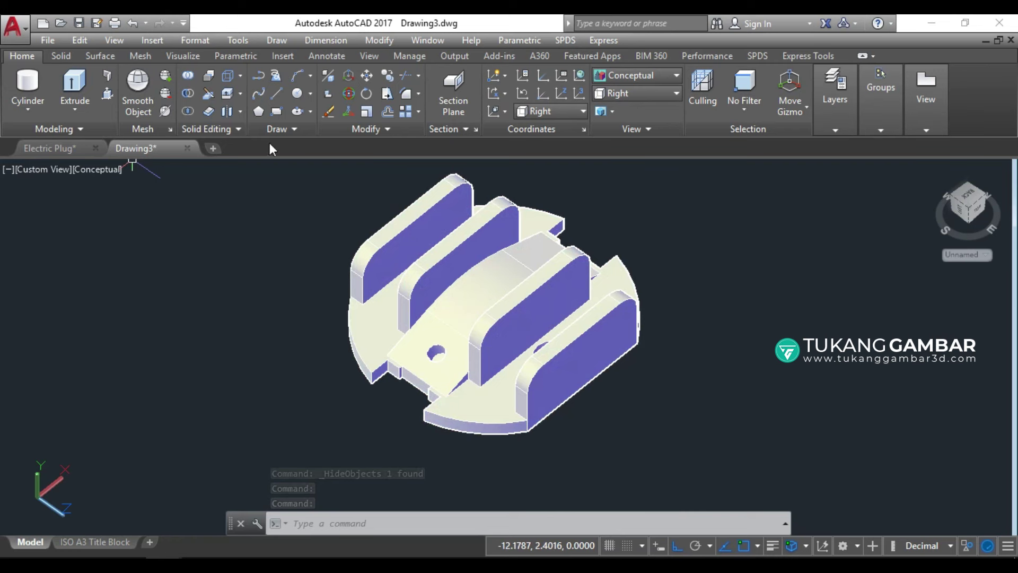
{"action": "left_click", "coordinate": [504, 111]}
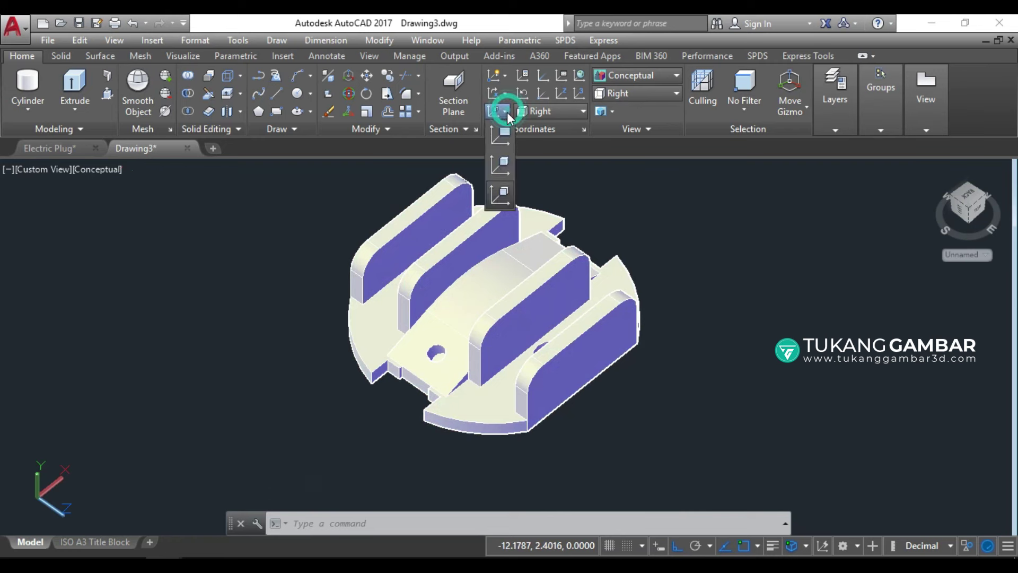
Step: Align the UCS to the flat face around the small hole
{"action": "left_click", "coordinate": [503, 197]}
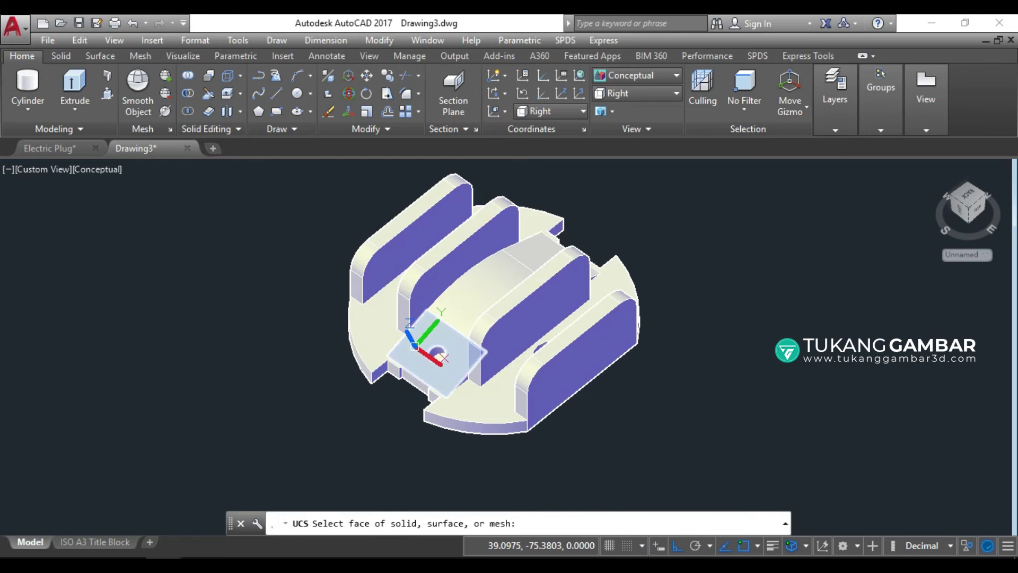
{"action": "left_click", "coordinate": [415, 345]}
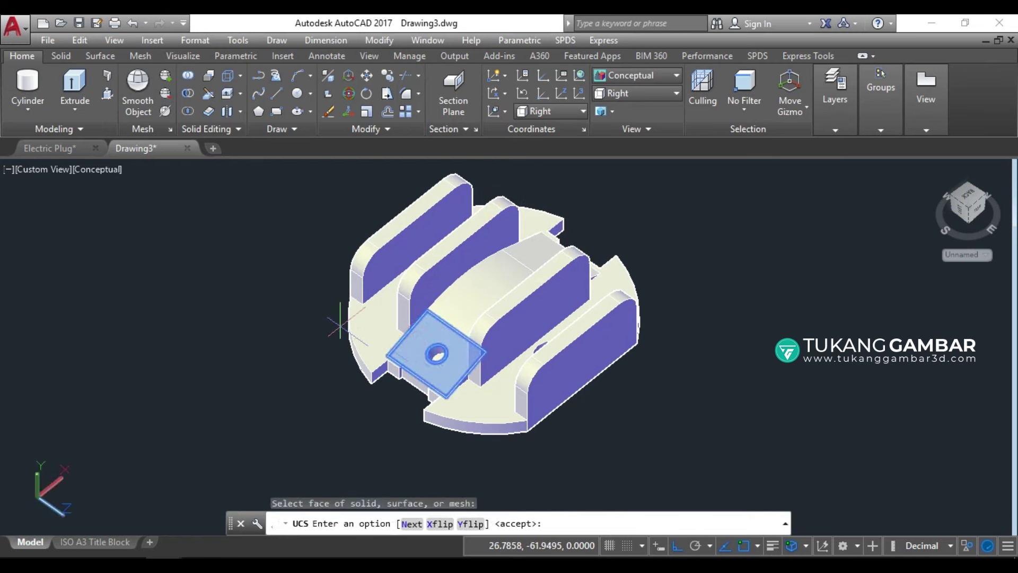
{"action": "right_click", "coordinate": [295, 325]}
{"action": "left_click", "coordinate": [318, 330]}
{"action": "scroll", "coordinate": [410, 362], "scroll_direction": "up", "scroll_amount": 3}
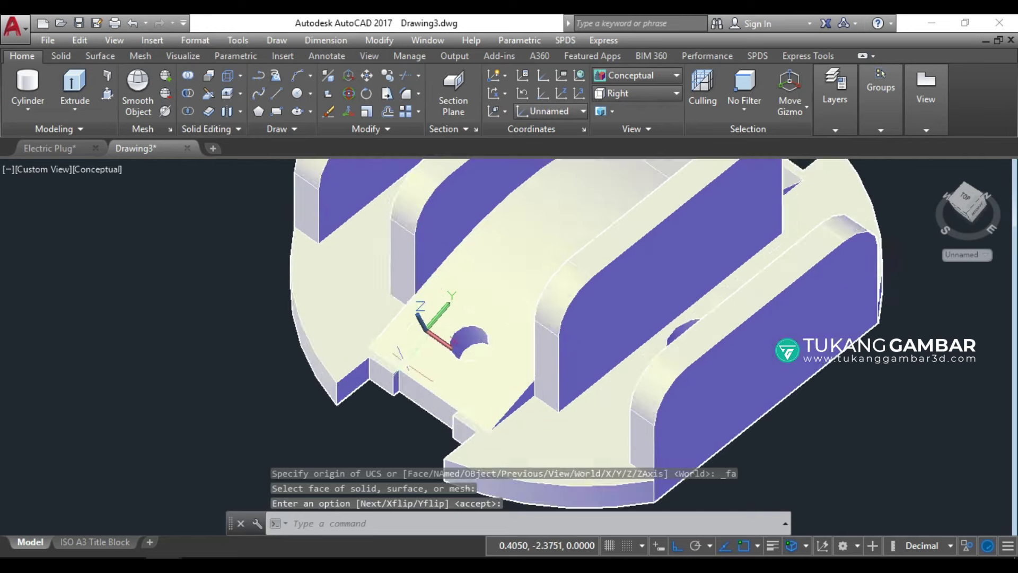
{"action": "scroll", "coordinate": [404, 352], "scroll_direction": "up", "scroll_amount": 2}
{"action": "key", "text": "Return"}
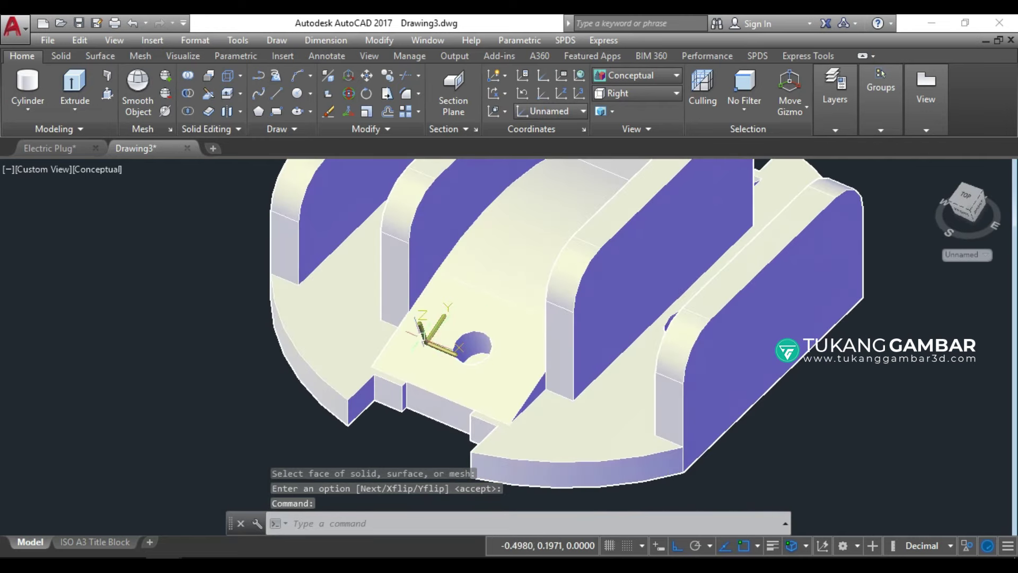
Step: Create a cylinder of diameter 2.5 and height 5 centred on the hole
{"action": "left_click", "coordinate": [28, 89]}
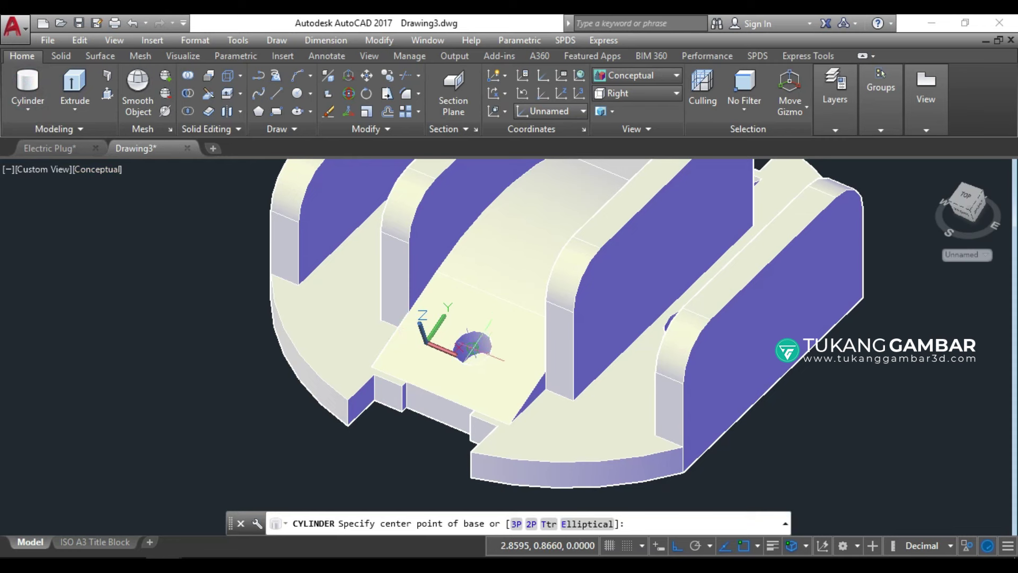
{"action": "left_click", "coordinate": [474, 347]}
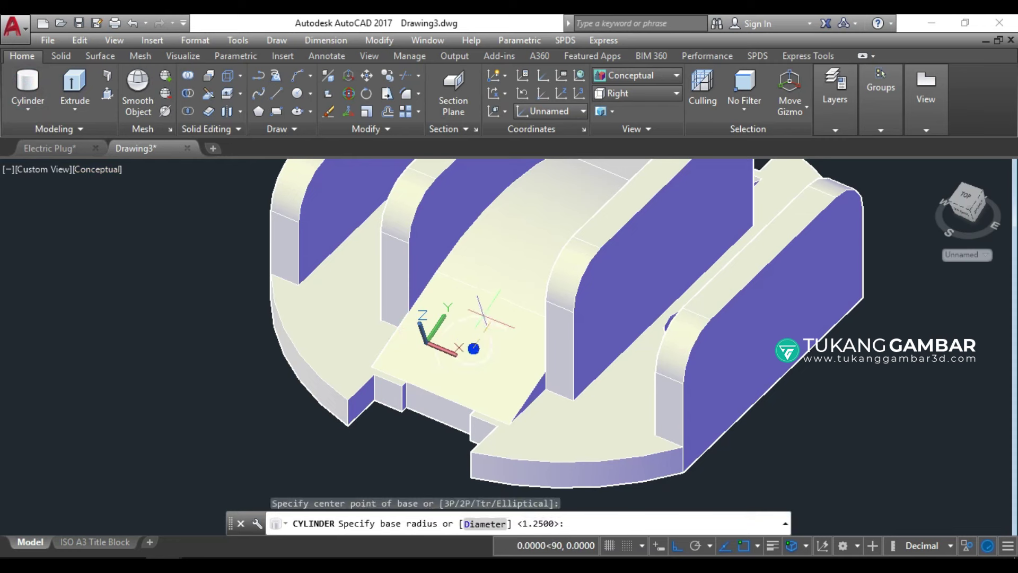
{"action": "type", "text": "D"}
{"action": "key", "text": "Return"}
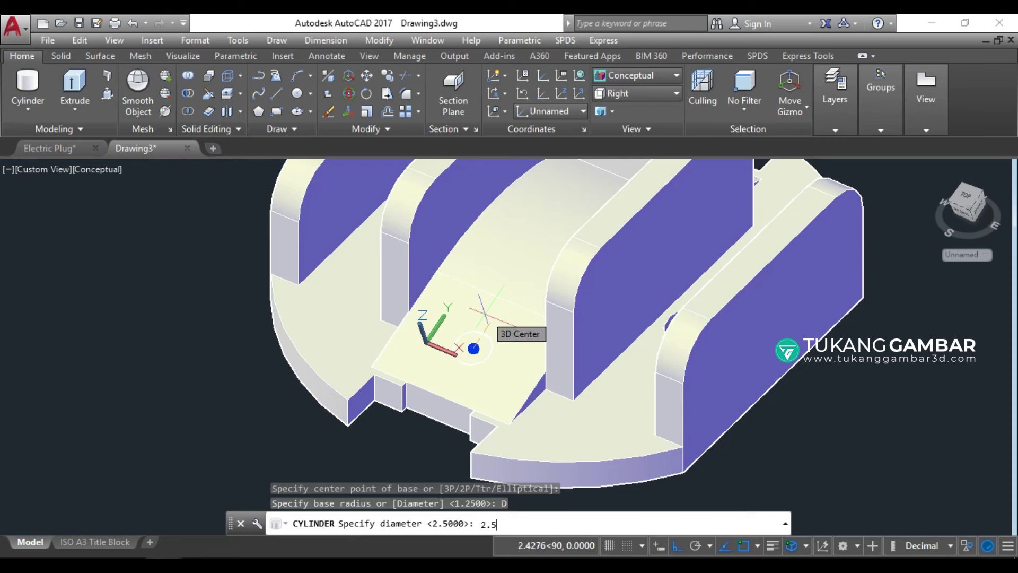
{"action": "key", "text": "Return"}
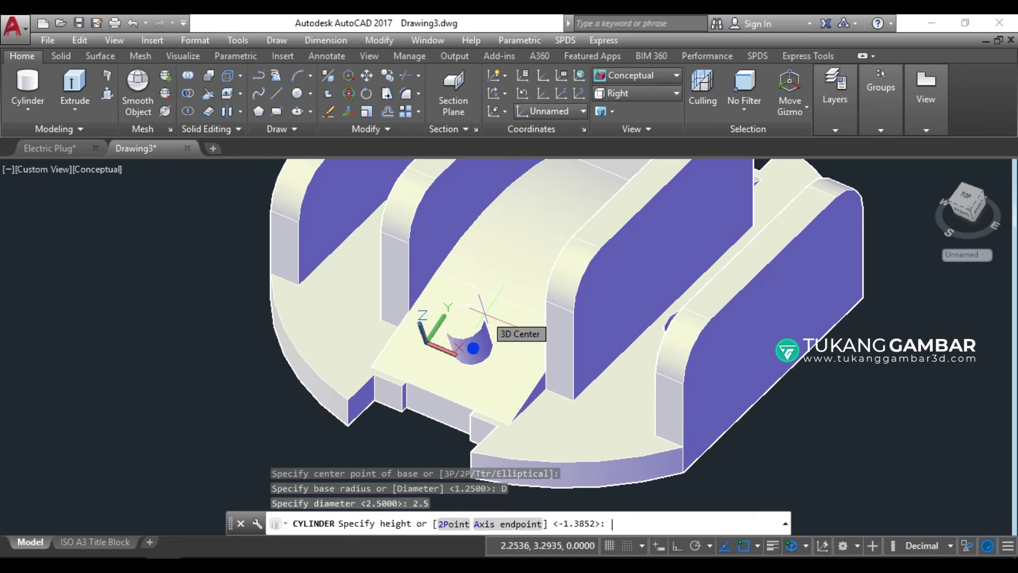
{"action": "type", "text": "5"}
{"action": "key", "text": "Return"}
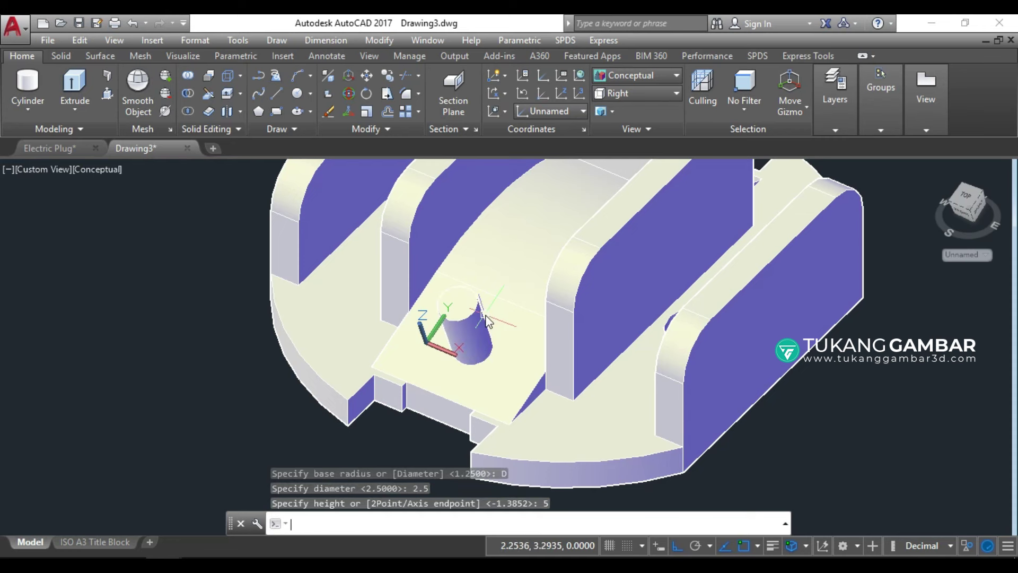
{"action": "scroll", "coordinate": [486, 320], "scroll_direction": "down", "scroll_amount": 2}
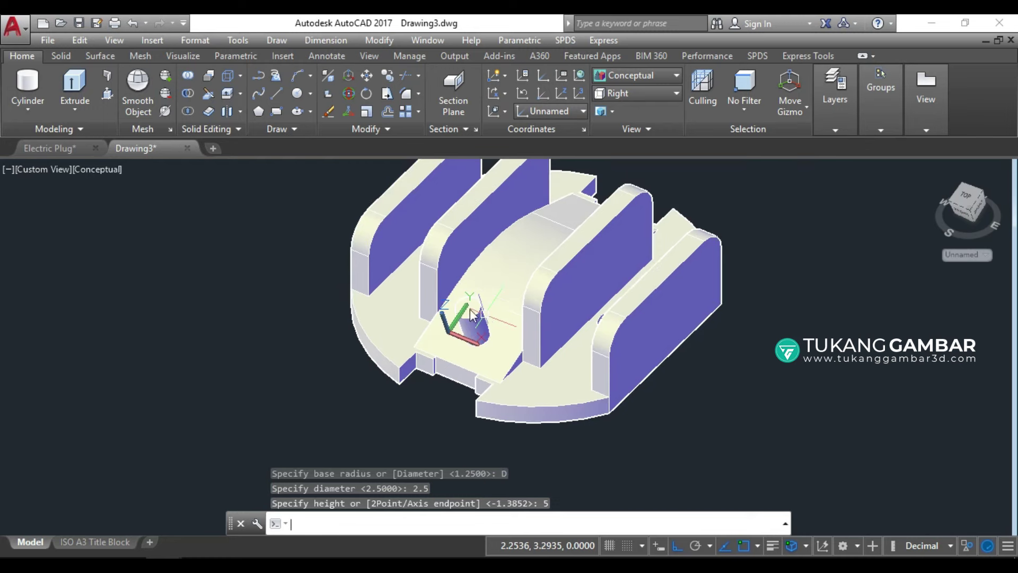
Step: End object isolation, then hide the plug's outer shell to expose the channel and cylinder
{"action": "right_click", "coordinate": [766, 230]}
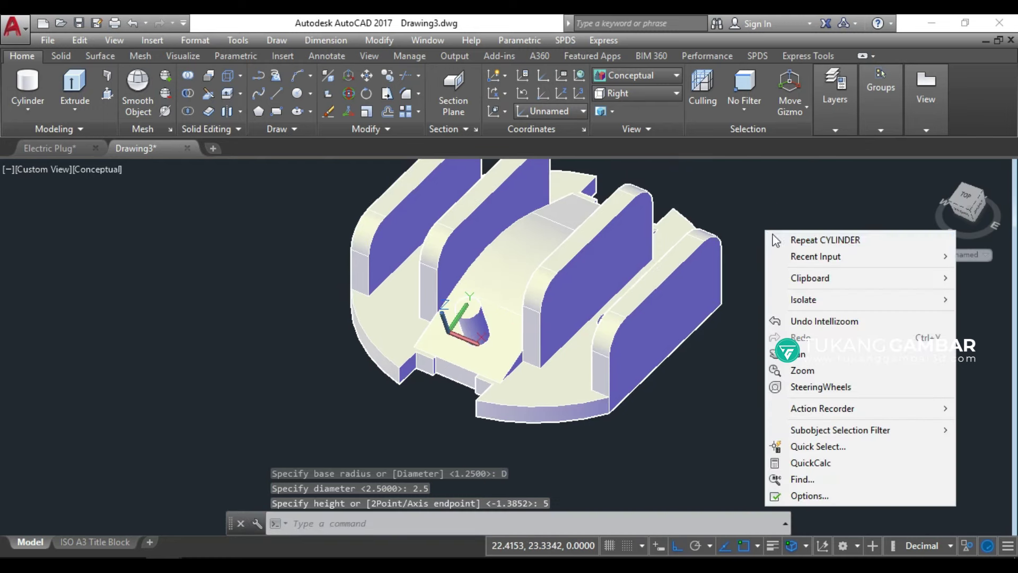
{"action": "left_click", "coordinate": [821, 300]}
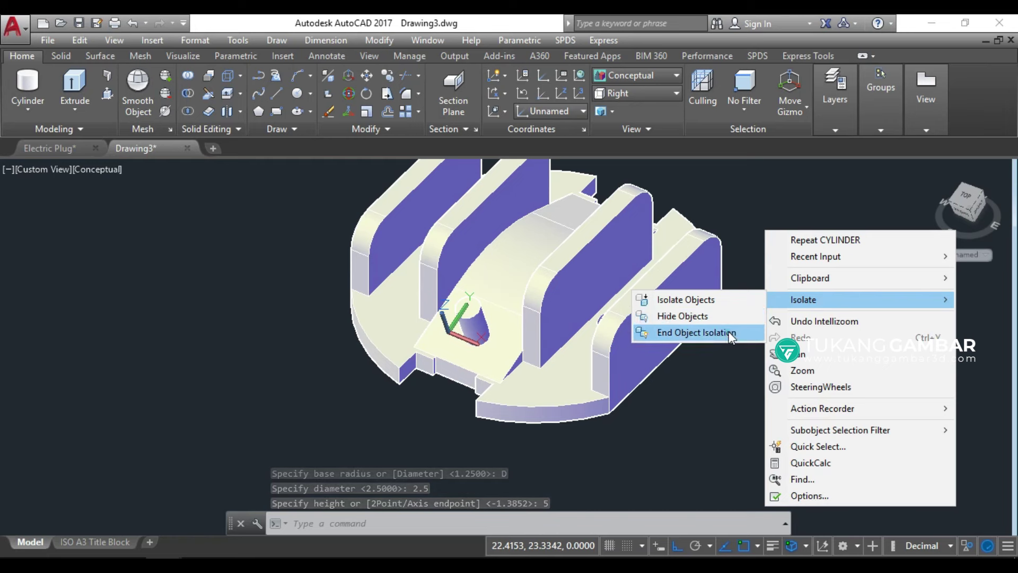
{"action": "left_click", "coordinate": [729, 333]}
{"action": "scroll", "coordinate": [482, 387], "scroll_direction": "down", "scroll_amount": 2}
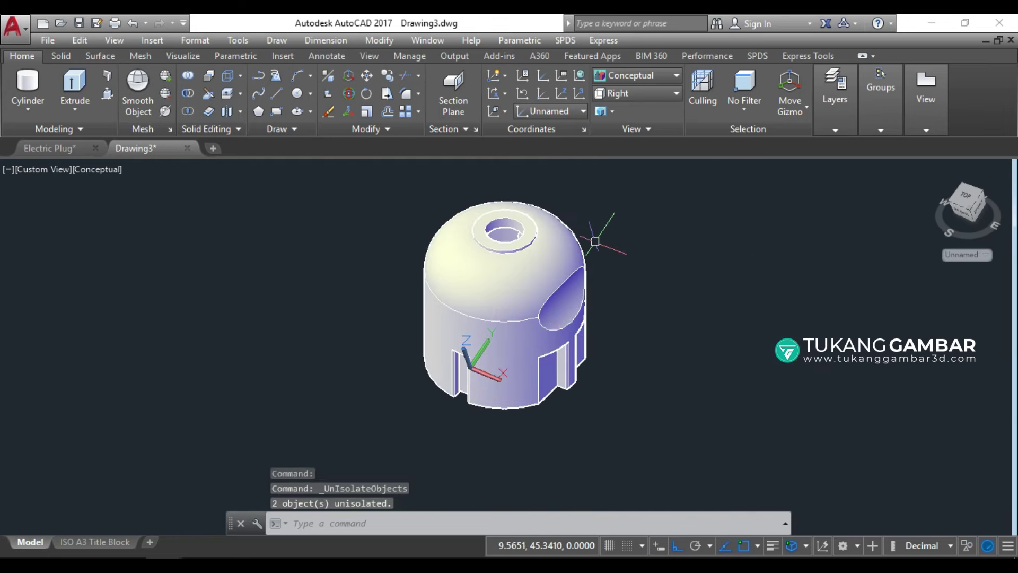
{"action": "left_click", "coordinate": [527, 254]}
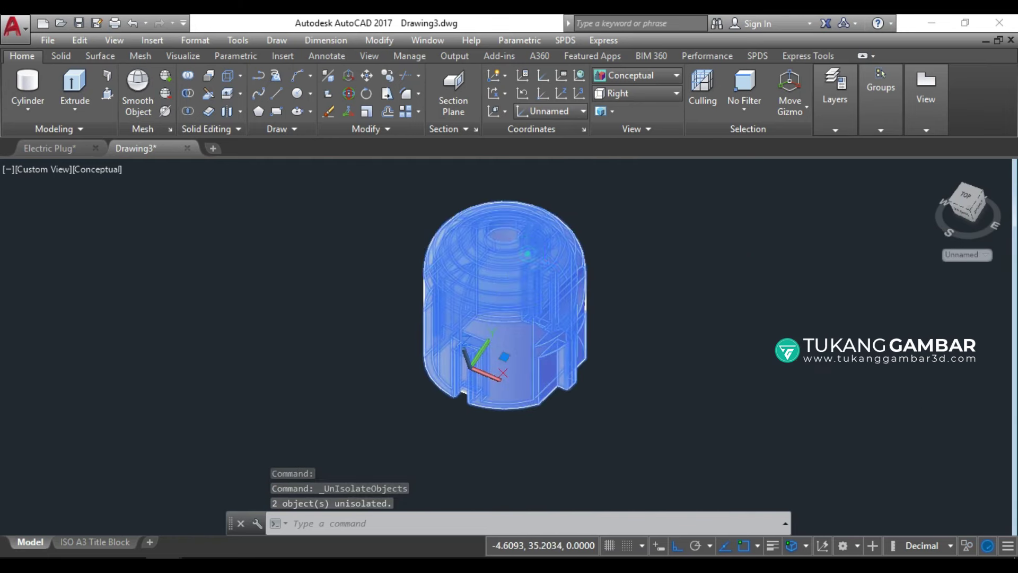
{"action": "right_click", "coordinate": [651, 249]}
{"action": "mouse_move", "coordinate": [689, 263]}
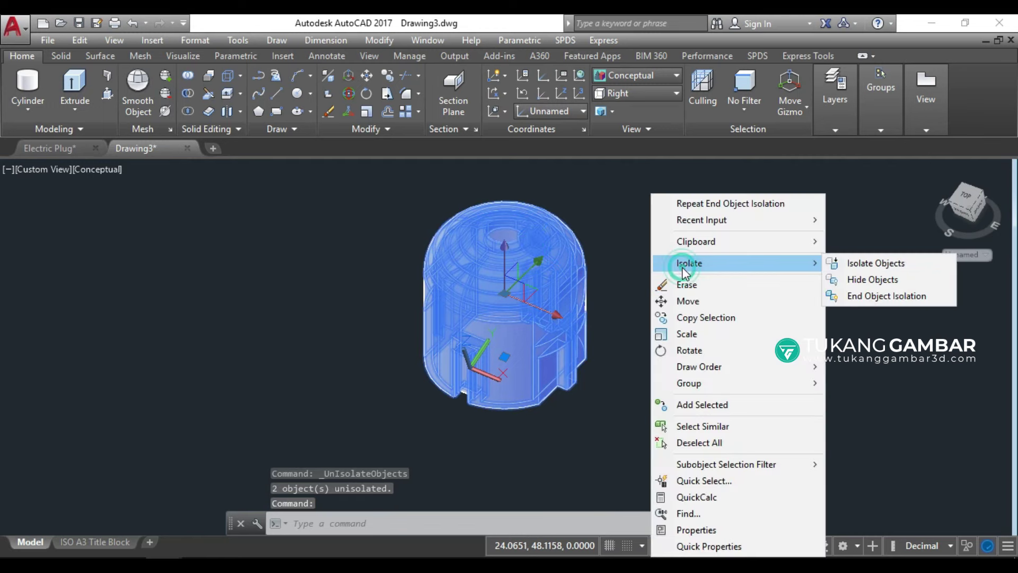
{"action": "left_click", "coordinate": [865, 279]}
{"action": "scroll", "coordinate": [486, 386], "scroll_direction": "up", "scroll_amount": 3}
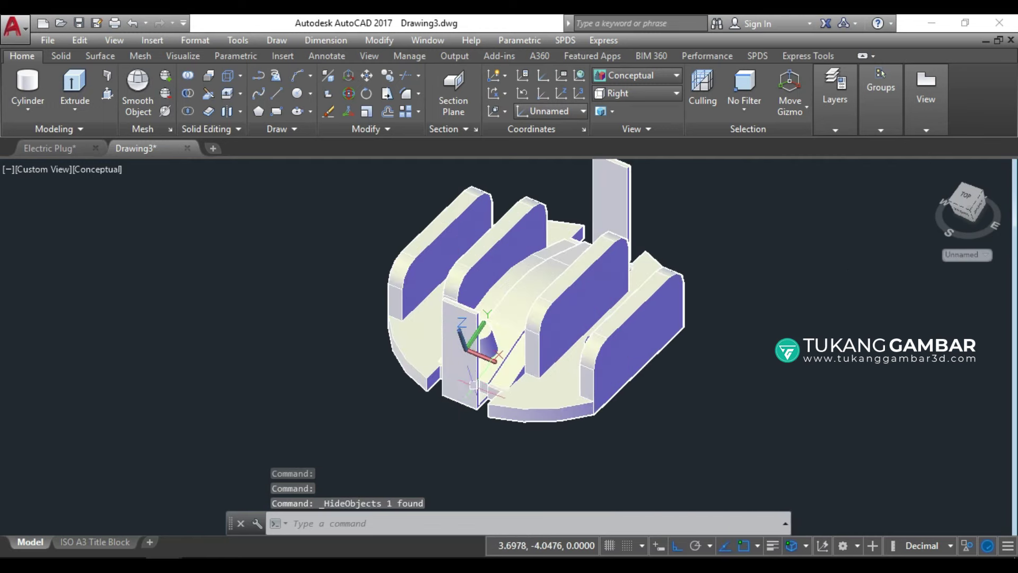
{"action": "scroll", "coordinate": [486, 387], "scroll_direction": "up", "scroll_amount": 2}
{"action": "middle_click_drag", "start_coordinate": [484, 371], "coordinate": [487, 386], "text": "shift"}
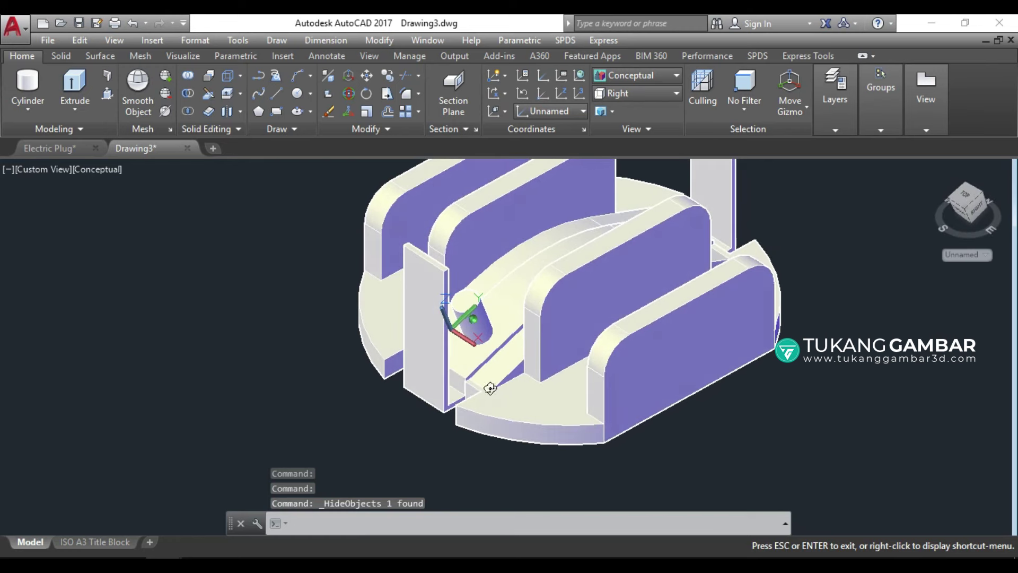
Step: Subtract the cylinder from the curved channel solid, leaving a round hole
{"action": "left_click", "coordinate": [188, 93]}
{"action": "left_click", "coordinate": [415, 279]}
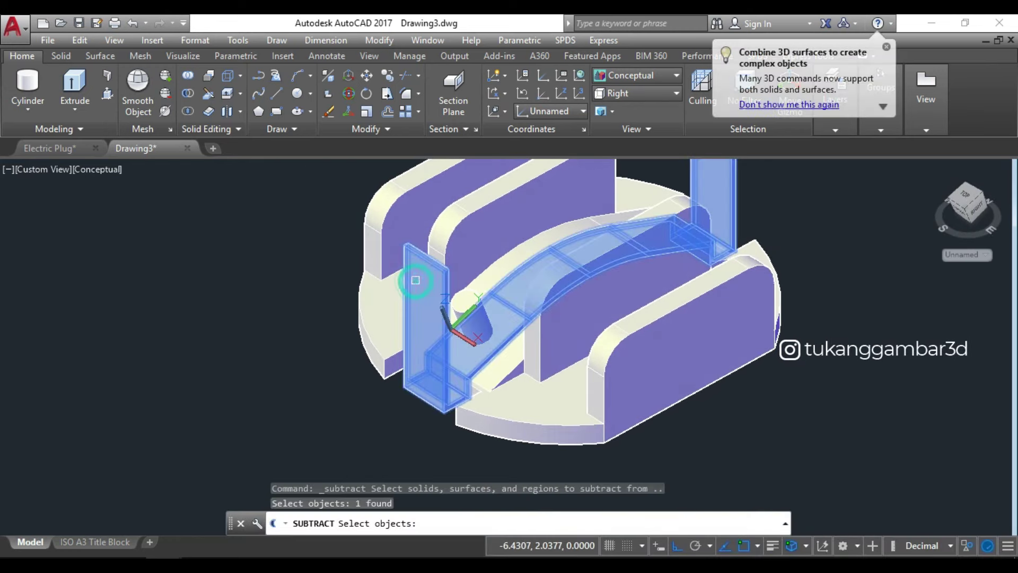
{"action": "key", "text": "Return"}
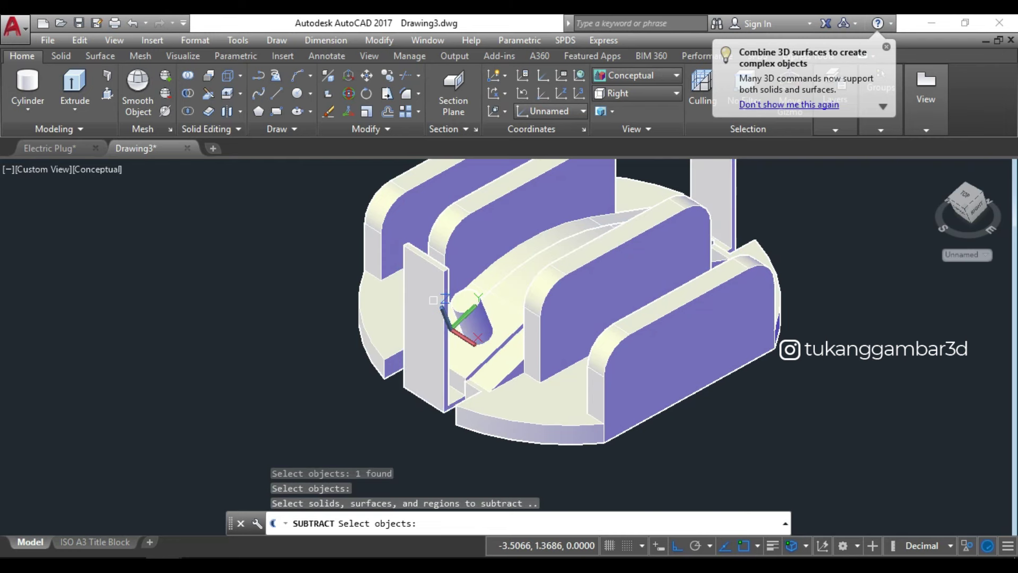
{"action": "left_click", "coordinate": [475, 314]}
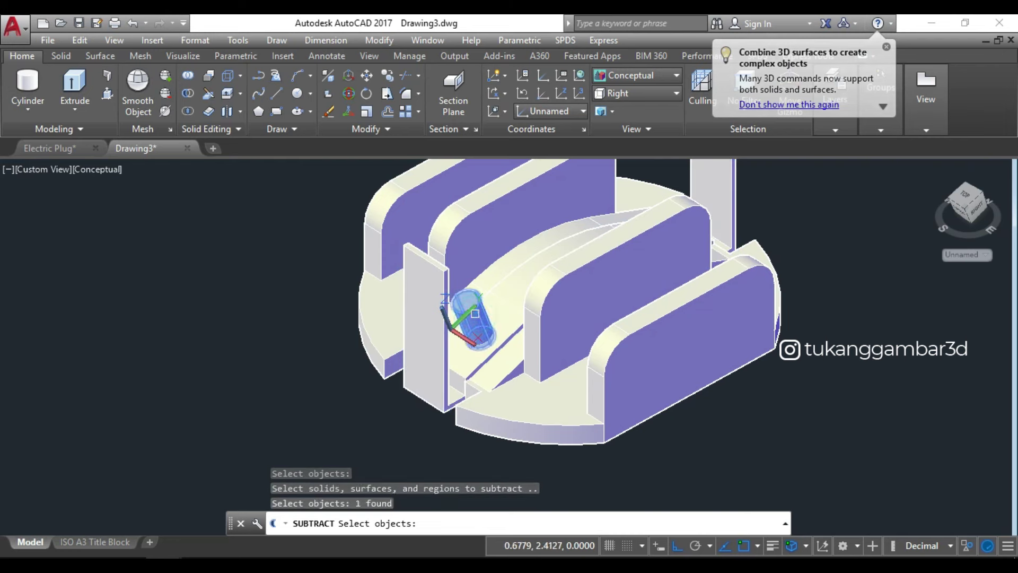
{"action": "key", "text": "Return"}
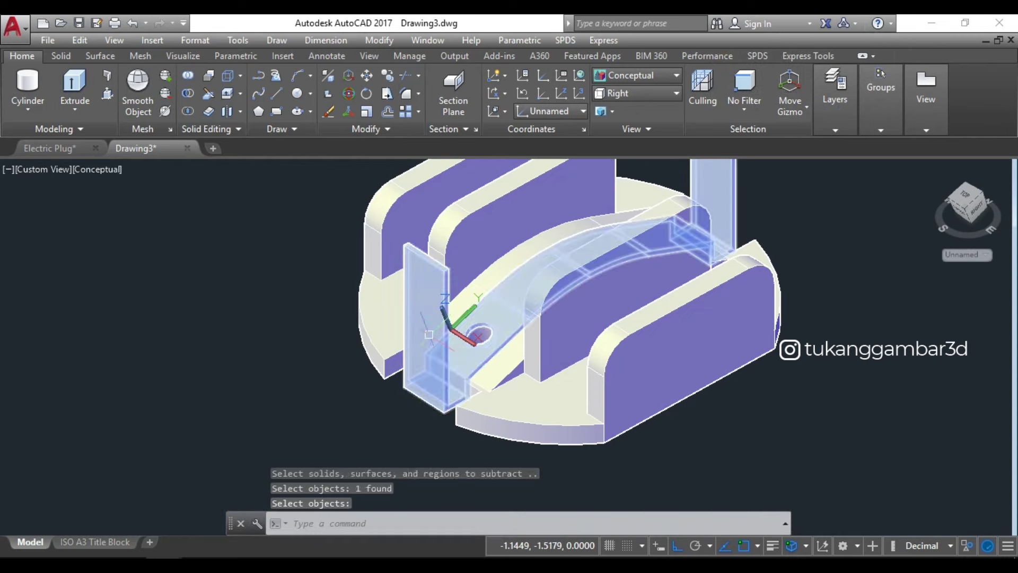
{"action": "key", "text": "Return"}
Step: Orbit around the holed channel and select it together with its end plates
{"action": "left_click", "coordinate": [476, 314]}
{"action": "mouse_move", "coordinate": [475, 314]}
{"action": "middle_mouse_down", "text": "shift"}
{"action": "mouse_move", "coordinate": [523, 372]}
{"action": "mouse_move", "coordinate": [427, 335]}
{"action": "middle_mouse_up", "text": "shift"}
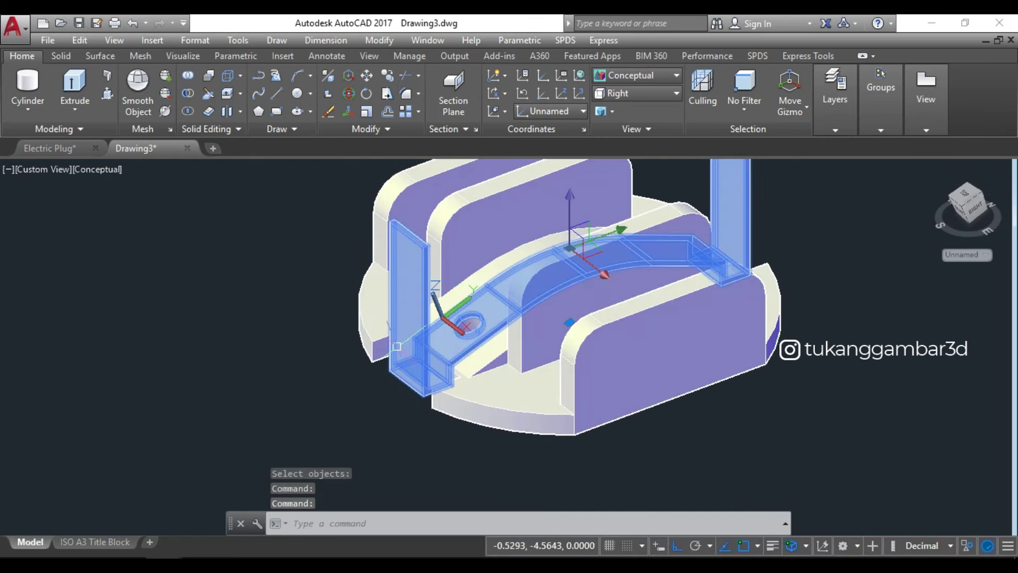
{"action": "key", "text": "Escape"}
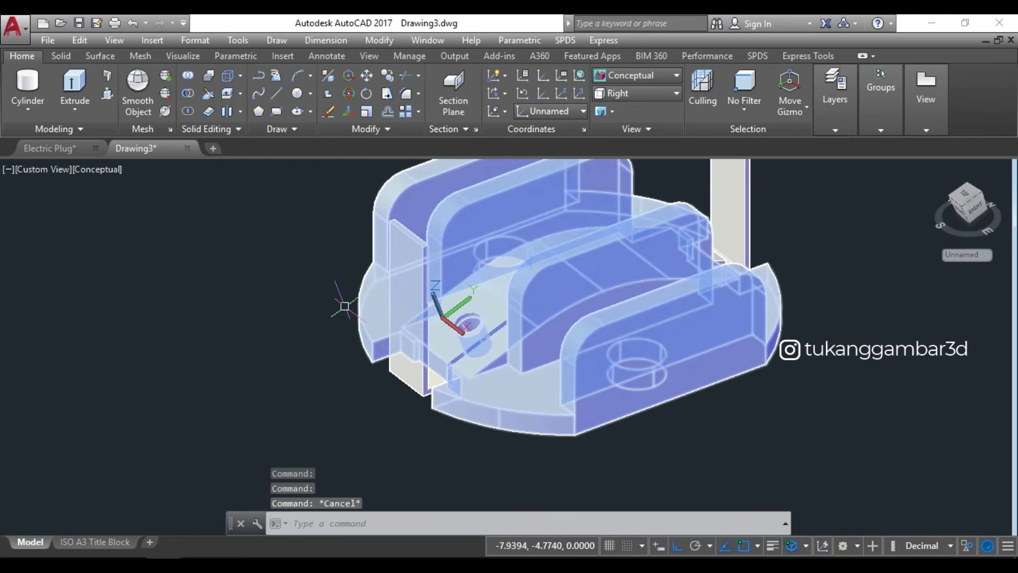
{"action": "scroll", "coordinate": [318, 278], "scroll_direction": "down", "scroll_amount": 2}
{"action": "middle_click_drag", "start_coordinate": [379, 267], "coordinate": [322, 297], "text": "shift"}
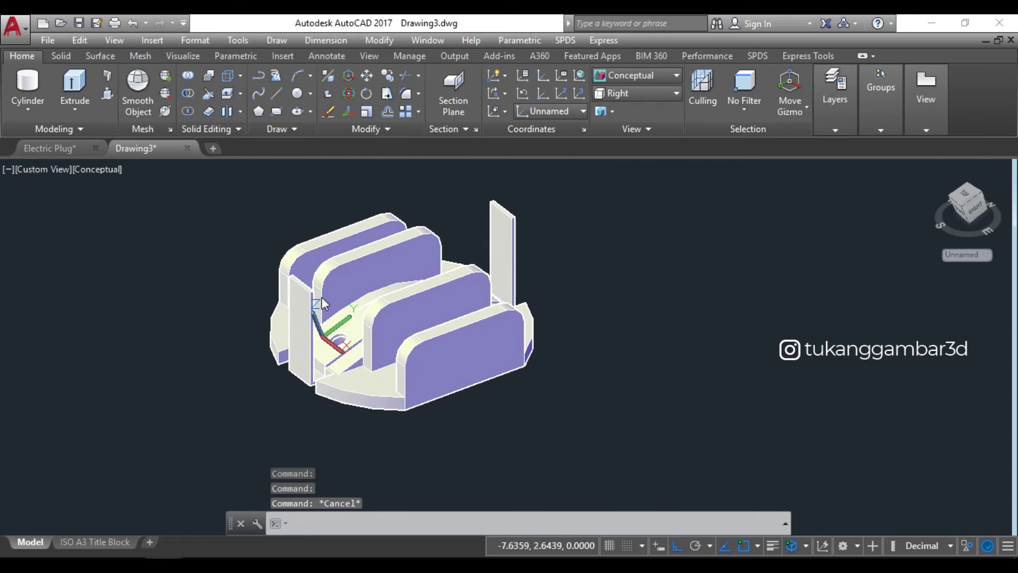
{"action": "left_click", "coordinate": [321, 297]}
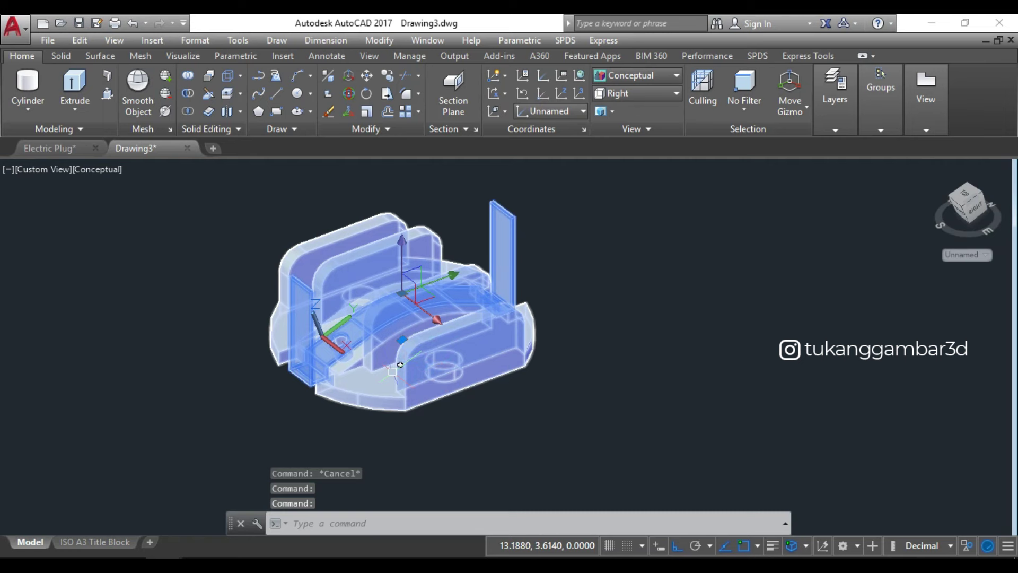
{"action": "key", "text": "Escape"}
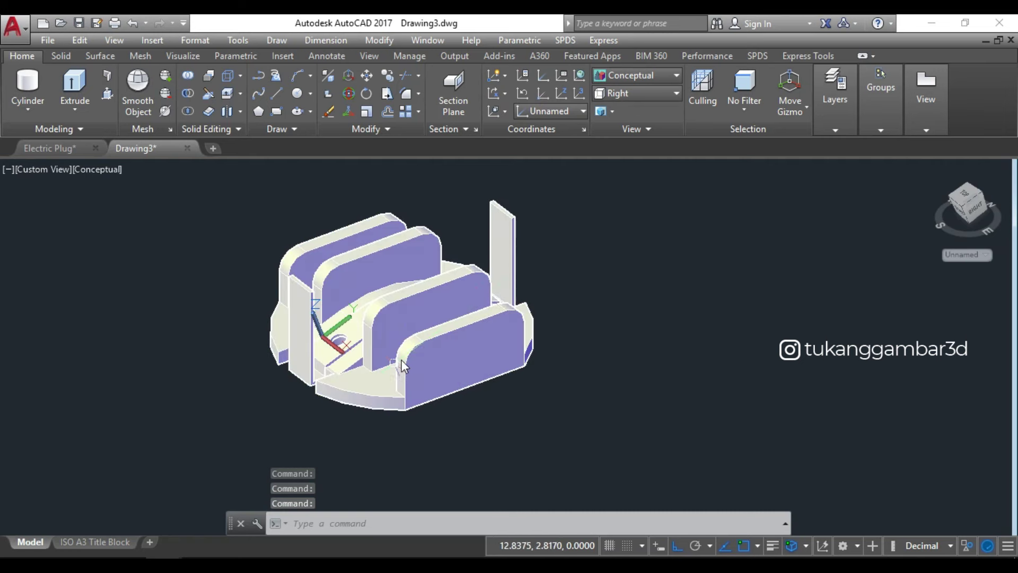
{"action": "left_click", "coordinate": [492, 243]}
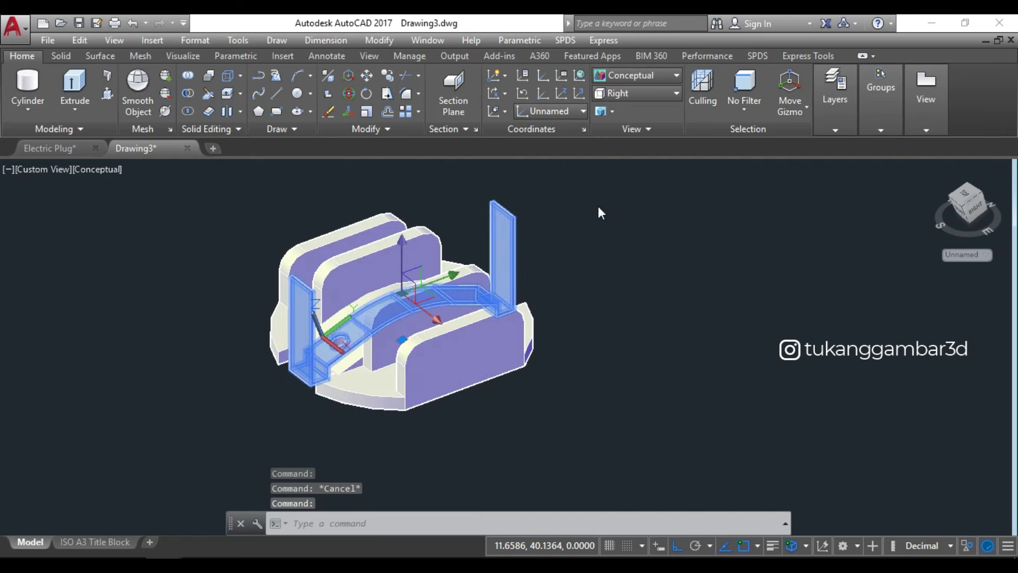
Step: Set the channel solid and its upright plates to orange Color 30 in Properties
{"action": "right_click", "coordinate": [597, 194]}
{"action": "left_click", "coordinate": [687, 530]}
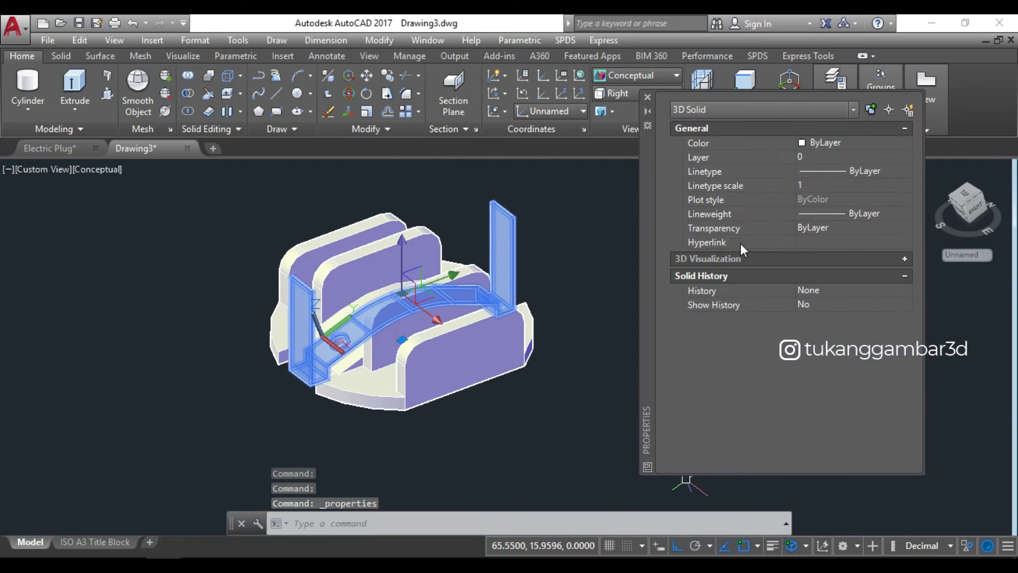
{"action": "left_click", "coordinate": [905, 143]}
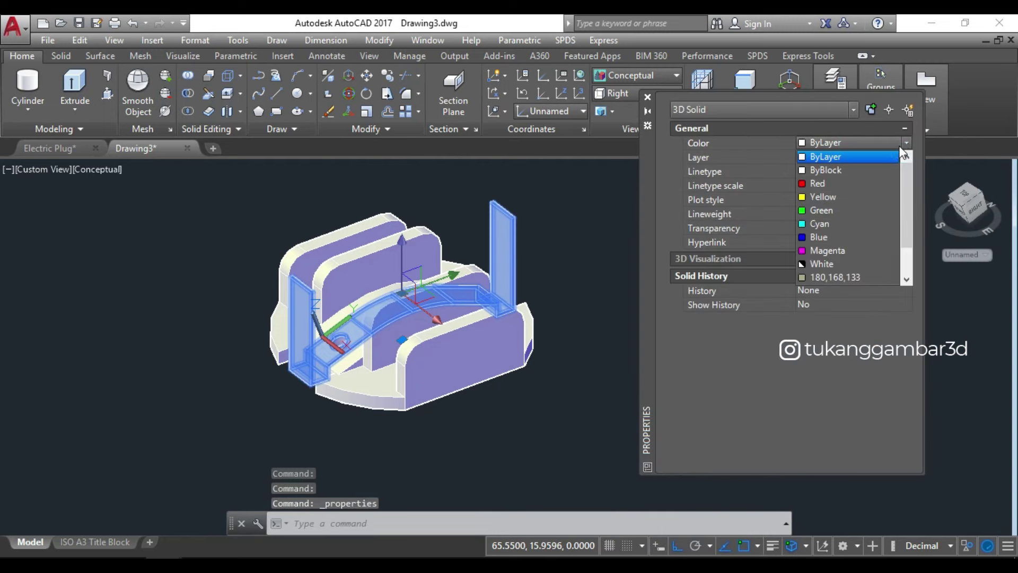
{"action": "scroll", "coordinate": [839, 275], "scroll_direction": "down", "scroll_amount": 1}
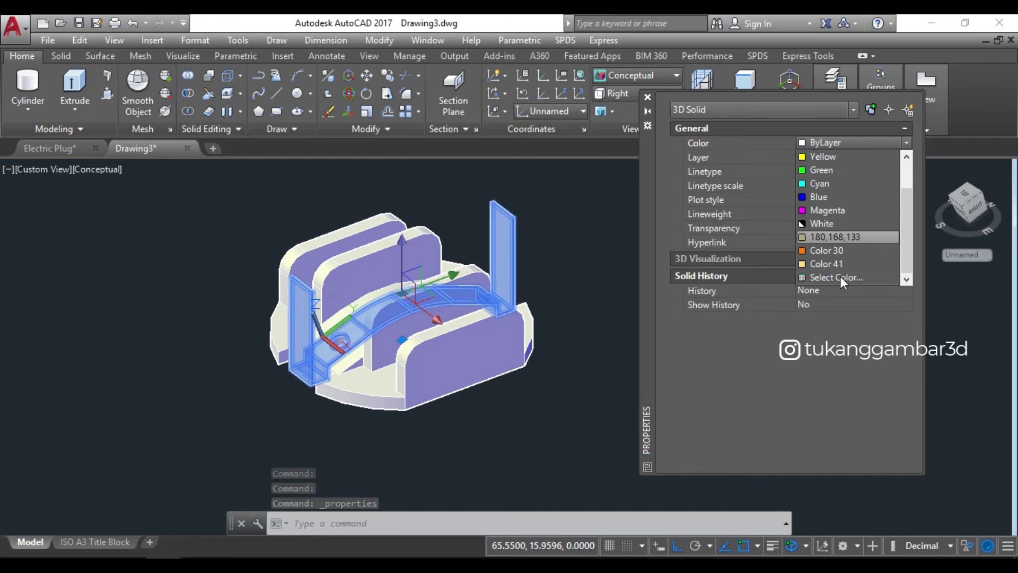
{"action": "left_click", "coordinate": [841, 259]}
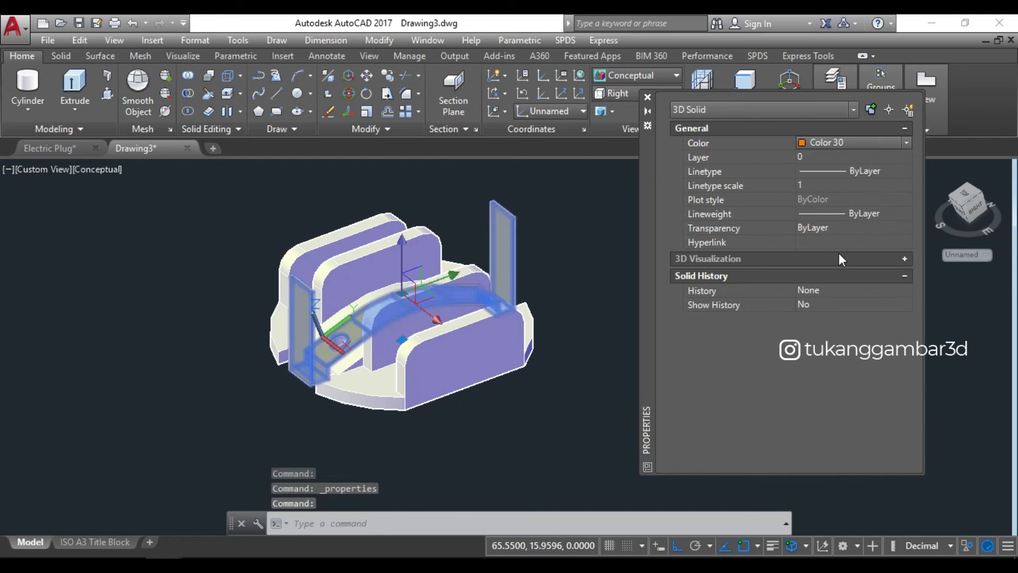
{"action": "left_click", "coordinate": [905, 139]}
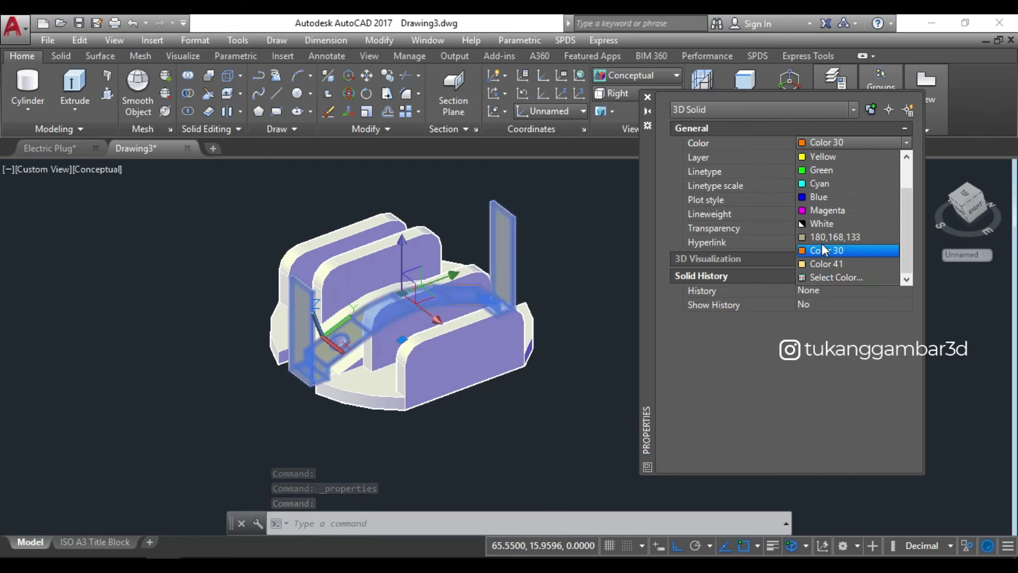
{"action": "left_click", "coordinate": [647, 100]}
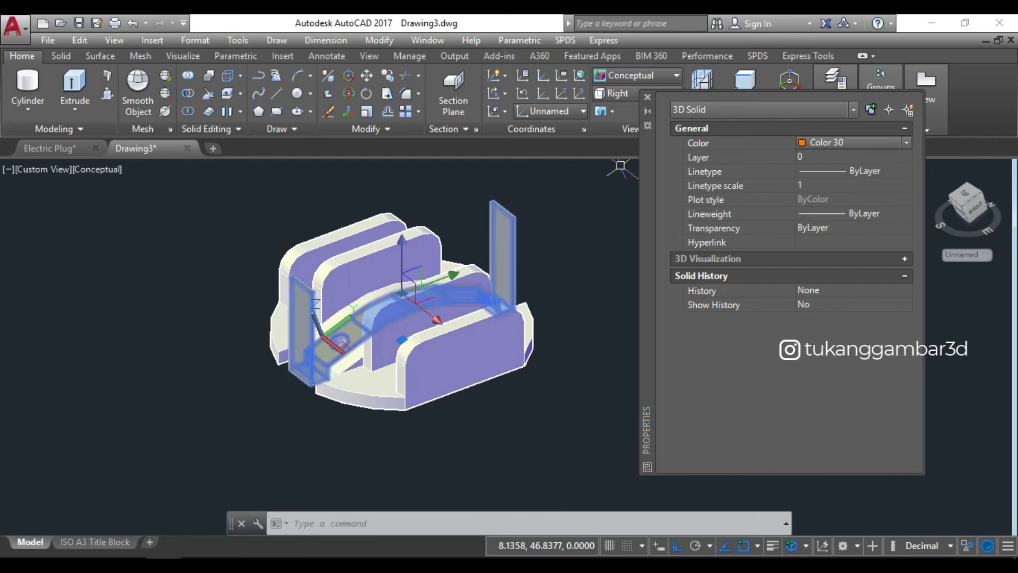
Step: Close Properties, clear the selection, reframe the view and set the UCS to Top
{"action": "left_click", "coordinate": [647, 97]}
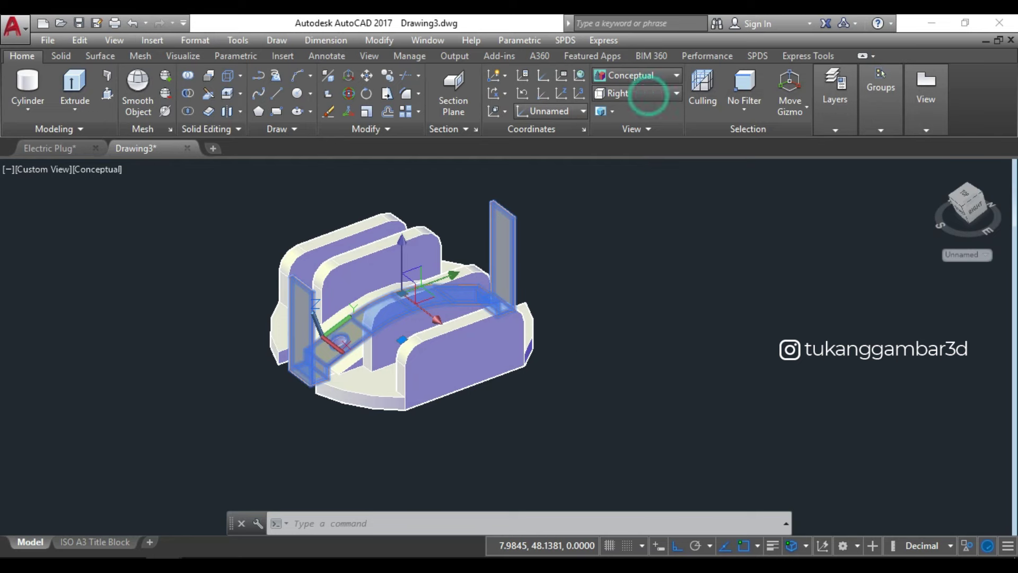
{"action": "key", "text": "Escape"}
{"action": "mouse_move", "coordinate": [579, 391]}
{"action": "middle_mouse_down", "text": "shift"}
{"action": "mouse_move", "coordinate": [642, 400]}
{"action": "mouse_move", "coordinate": [591, 389]}
{"action": "mouse_move", "coordinate": [631, 406]}
{"action": "middle_mouse_up", "text": "shift"}
{"action": "middle_click_drag", "start_coordinate": [527, 364], "coordinate": [457, 345]}
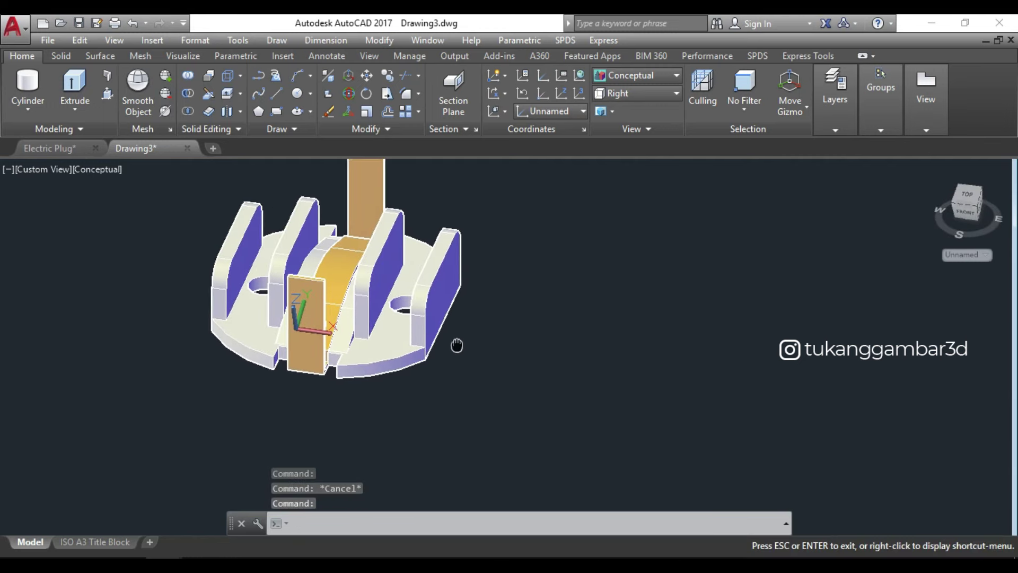
{"action": "left_click", "coordinate": [570, 110]}
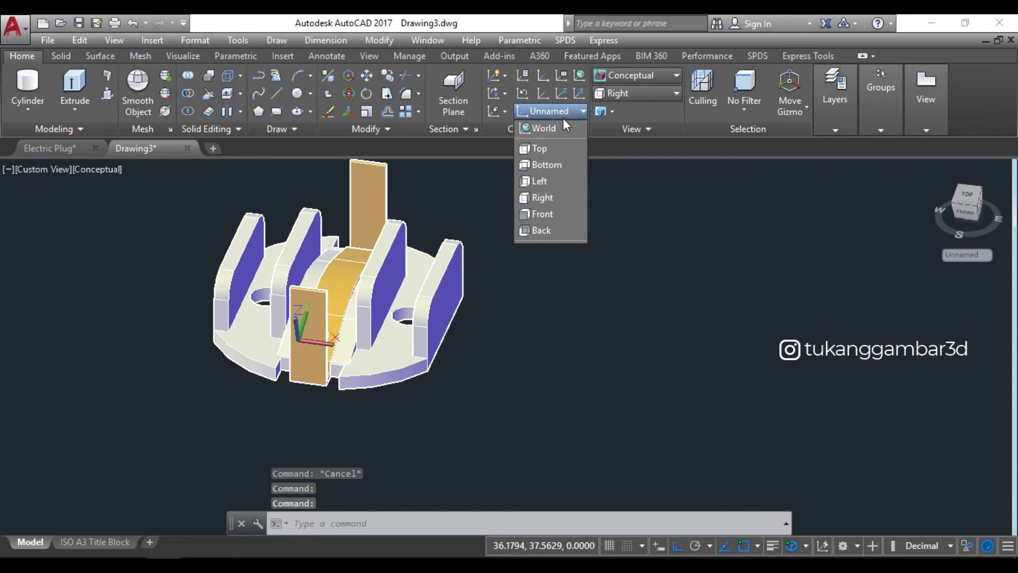
{"action": "left_click", "coordinate": [553, 151]}
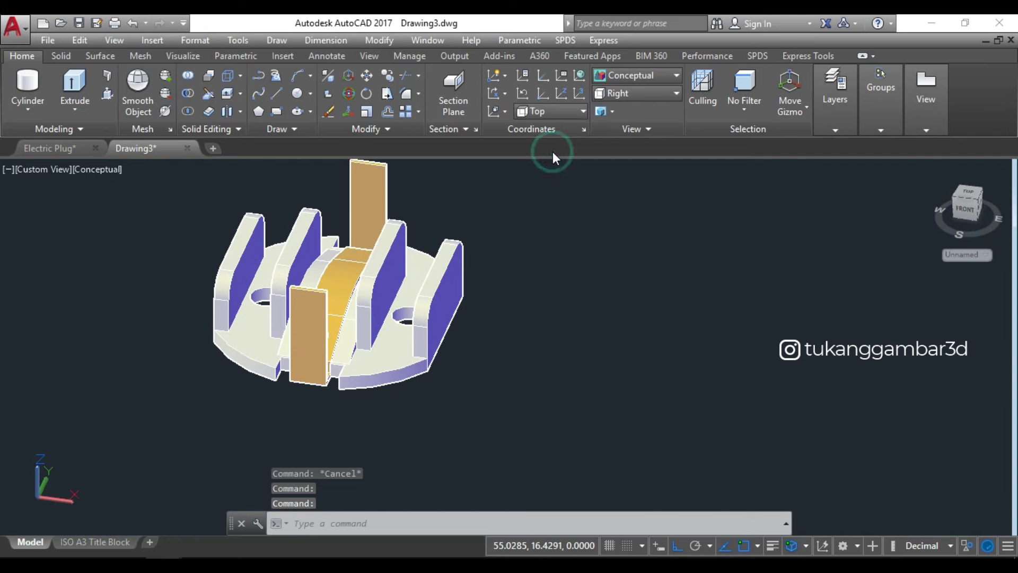
Step: Create a cylinder of diameter 5 and height 22 to the right of the plug body
{"action": "left_click", "coordinate": [24, 83]}
{"action": "left_click", "coordinate": [568, 313]}
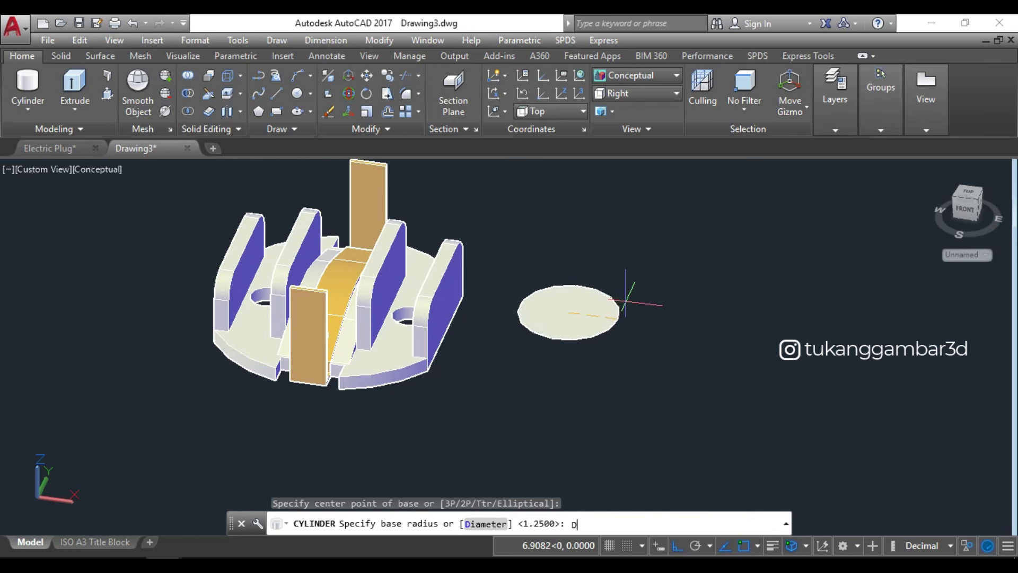
{"action": "key", "text": "Return"}
{"action": "type", "text": "5"}
{"action": "key", "text": "Return"}
{"action": "type", "text": "22"}
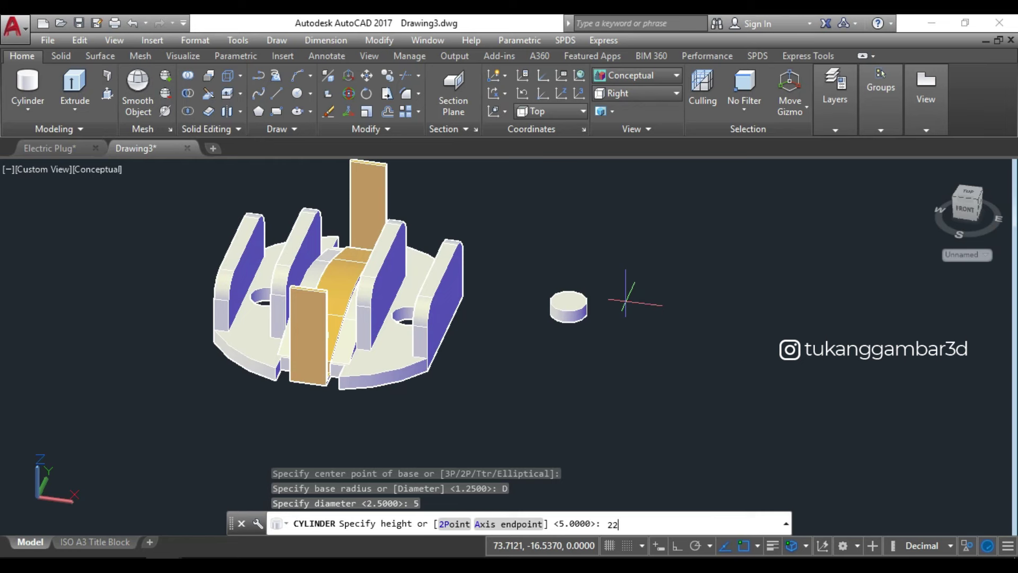
{"action": "key", "text": "Return"}
{"action": "middle_click_drag", "start_coordinate": [626, 302], "coordinate": [595, 409]}
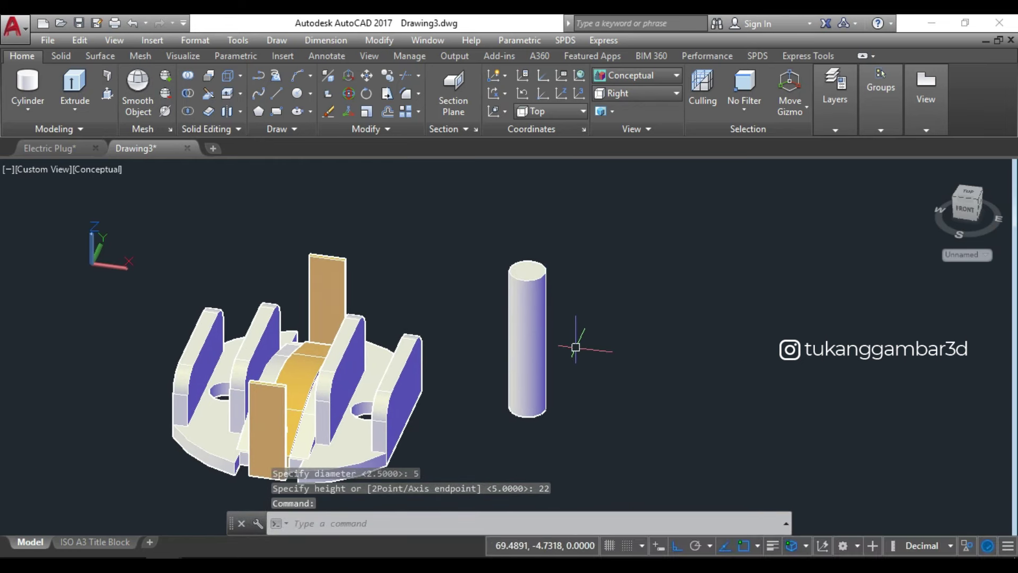
{"action": "scroll", "coordinate": [523, 228], "scroll_direction": "up", "scroll_amount": 2}
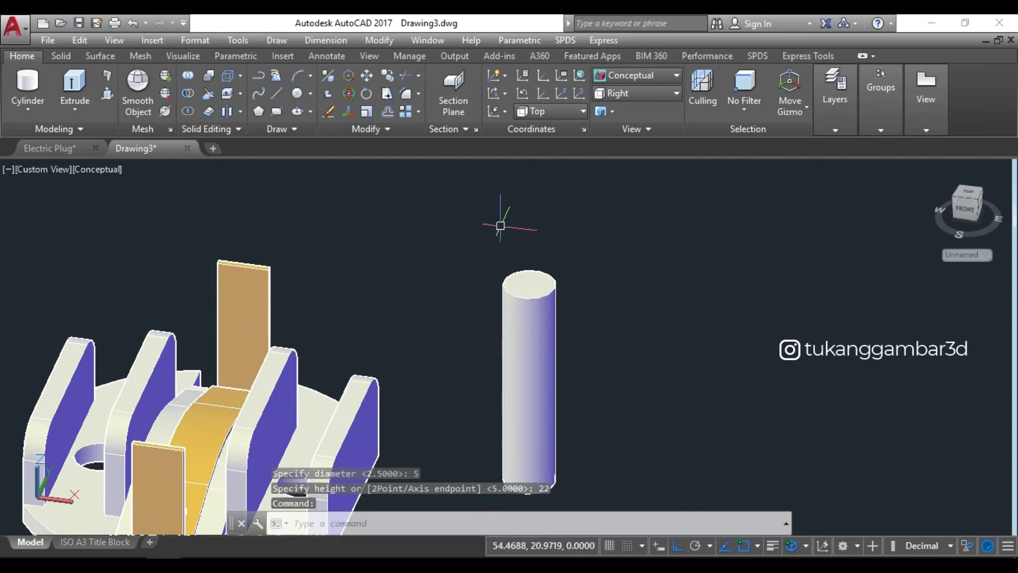
{"action": "left_click", "coordinate": [22, 103]}
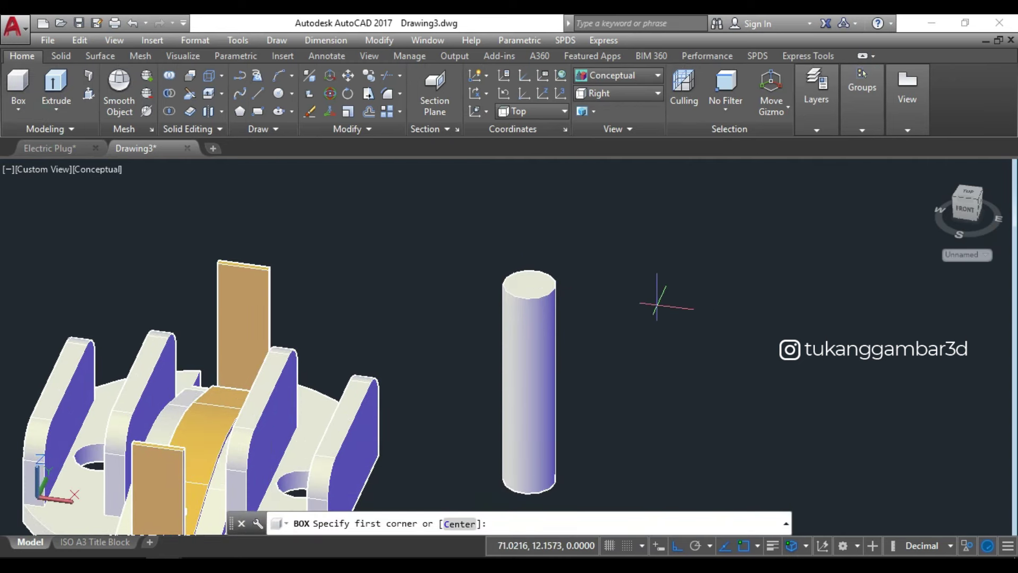
Step: Draw a 6×6×6 box to the right of the tall cylinder
{"action": "left_click", "coordinate": [635, 319]}
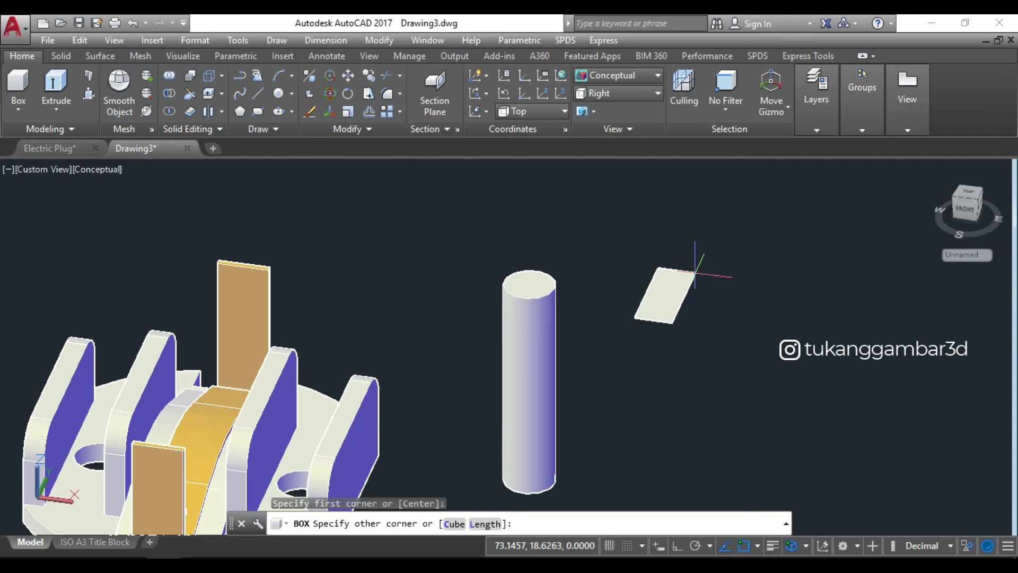
{"action": "type", "text": "L"}
{"action": "key", "text": "Return"}
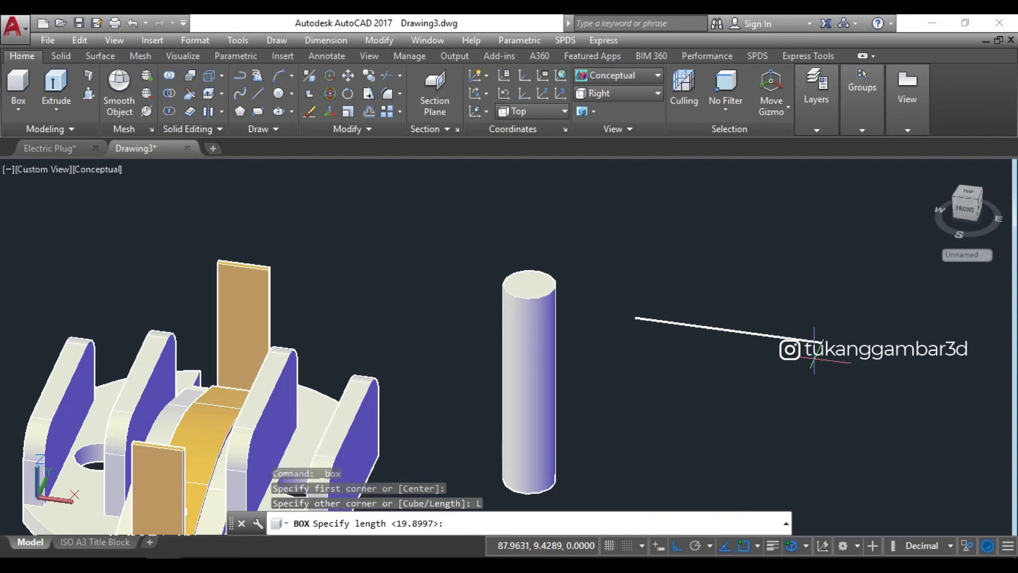
{"action": "type", "text": "6"}
{"action": "key", "text": "Return"}
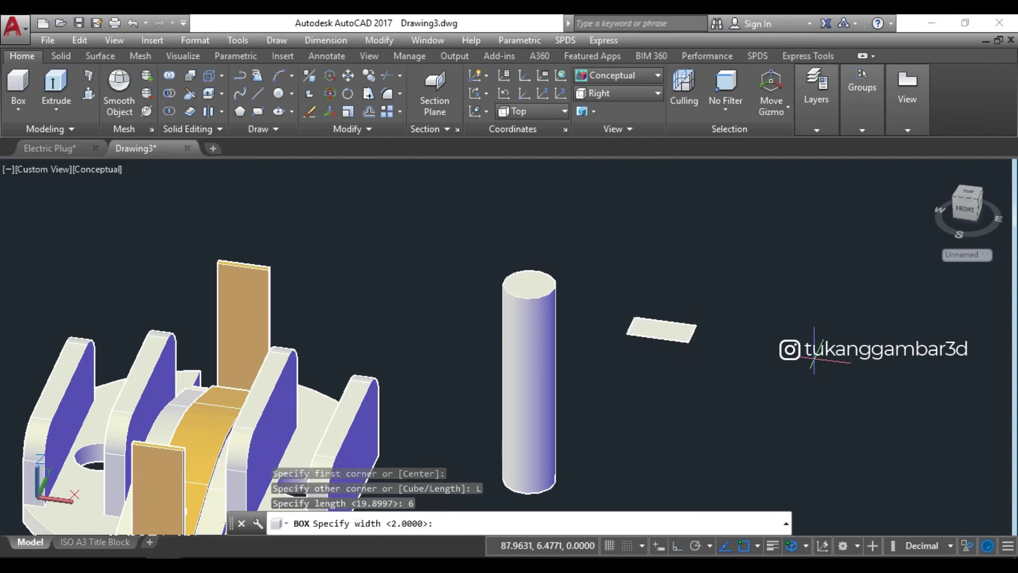
{"action": "type", "text": "6"}
{"action": "key", "text": "Return"}
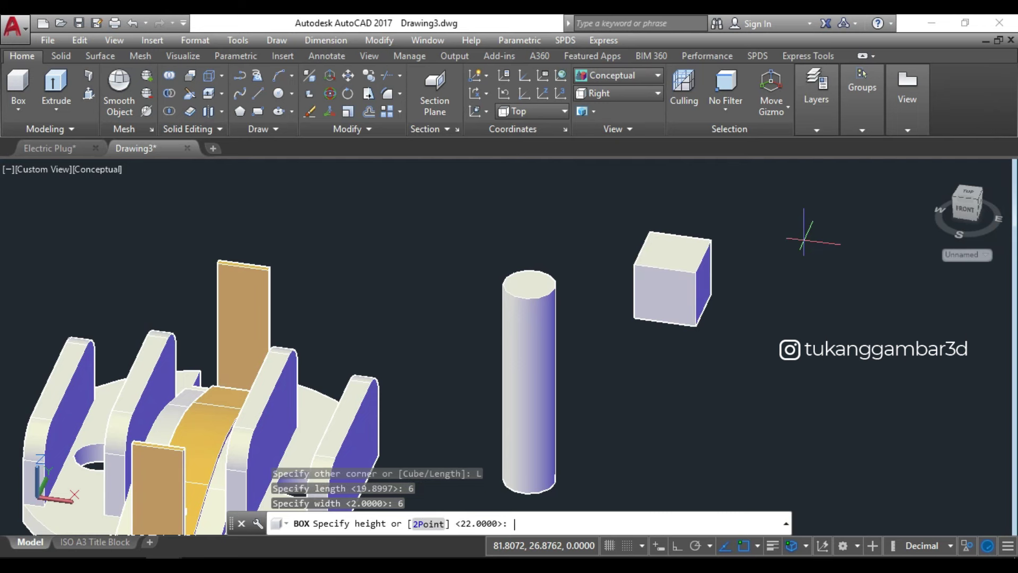
{"action": "type", "text": "6"}
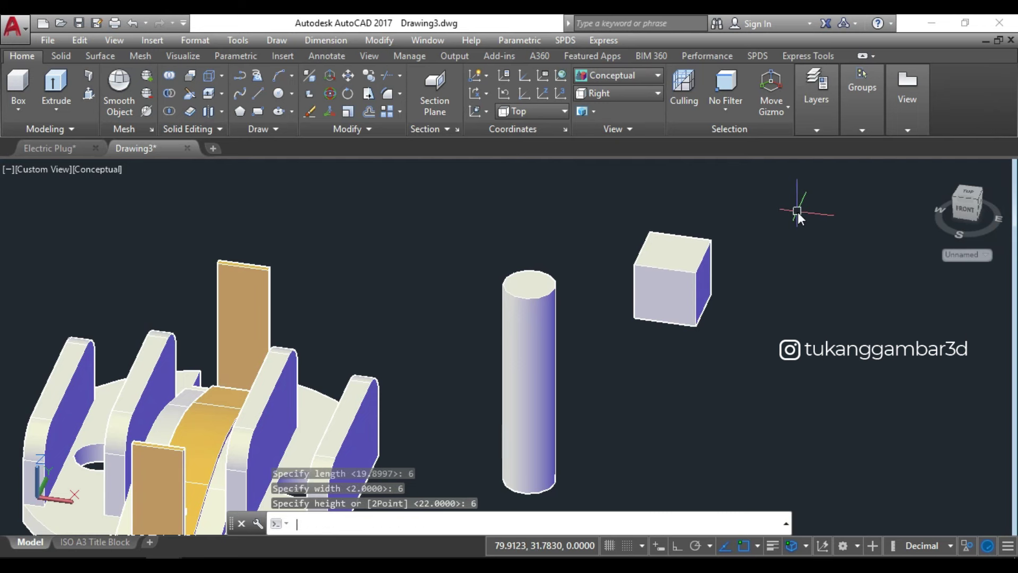
{"action": "key", "text": "Return"}
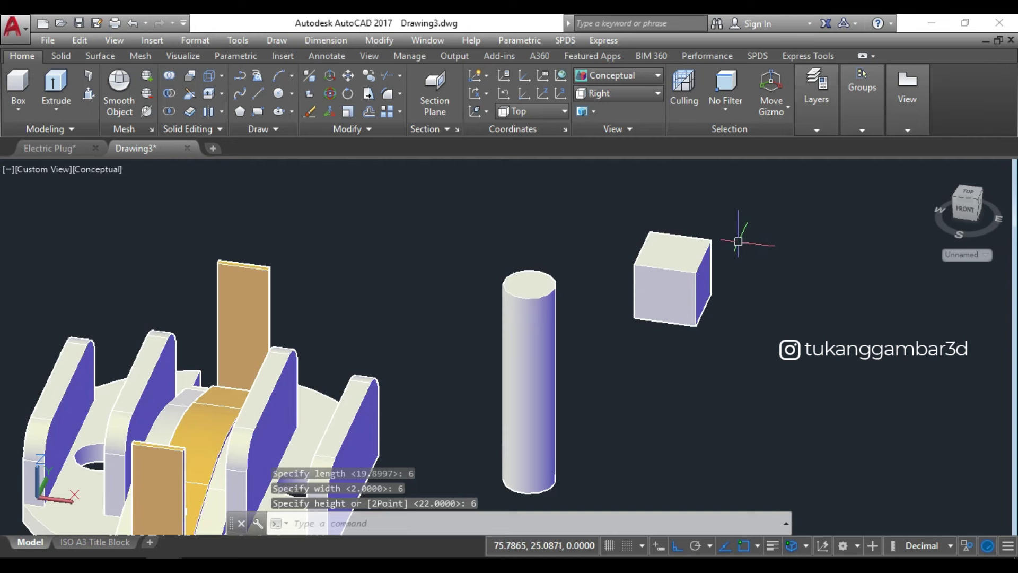
Step: Add a diameter-3 cylinder pin at the cube's top centre, extending downward below it
{"action": "left_click", "coordinate": [18, 106]}
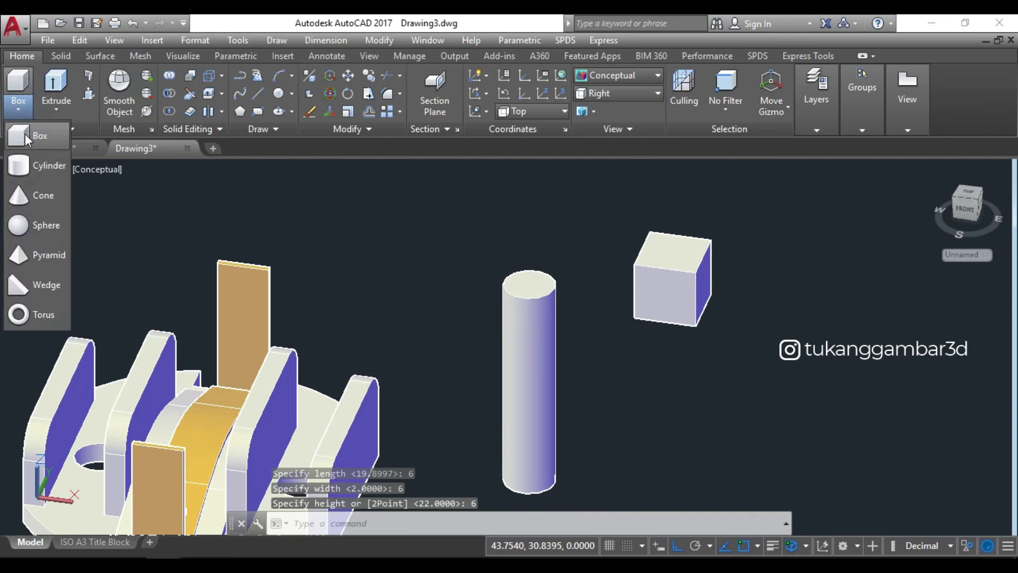
{"action": "left_click", "coordinate": [27, 165]}
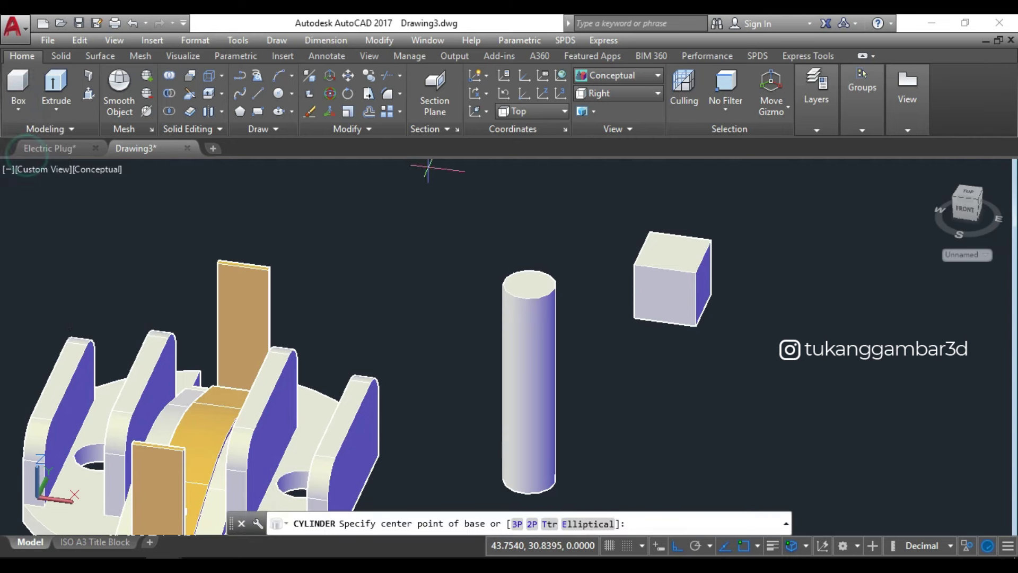
{"action": "left_click", "coordinate": [672, 252]}
{"action": "type", "text": "D"}
{"action": "key", "text": "Return"}
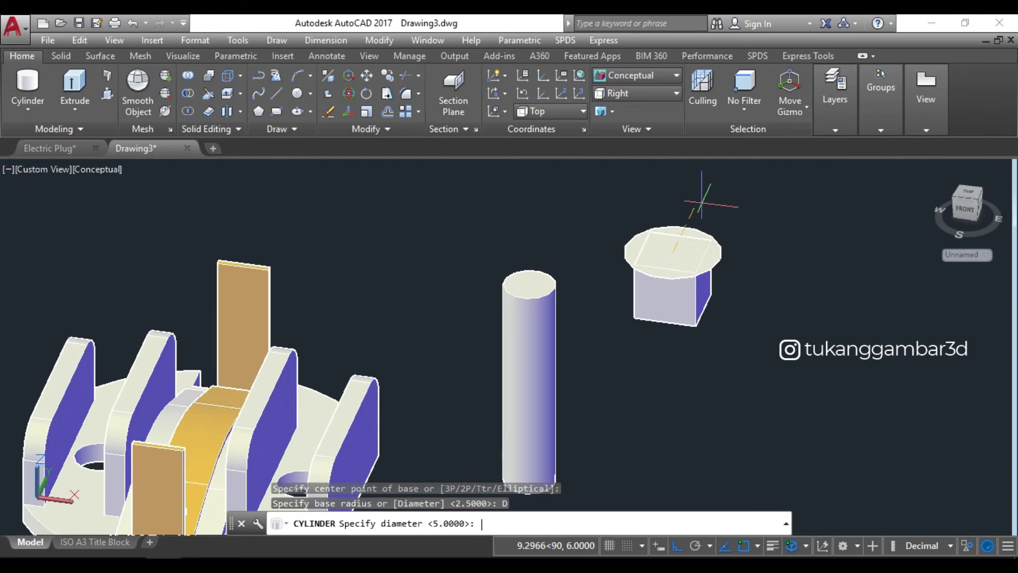
{"action": "type", "text": "3"}
{"action": "key", "text": "Return"}
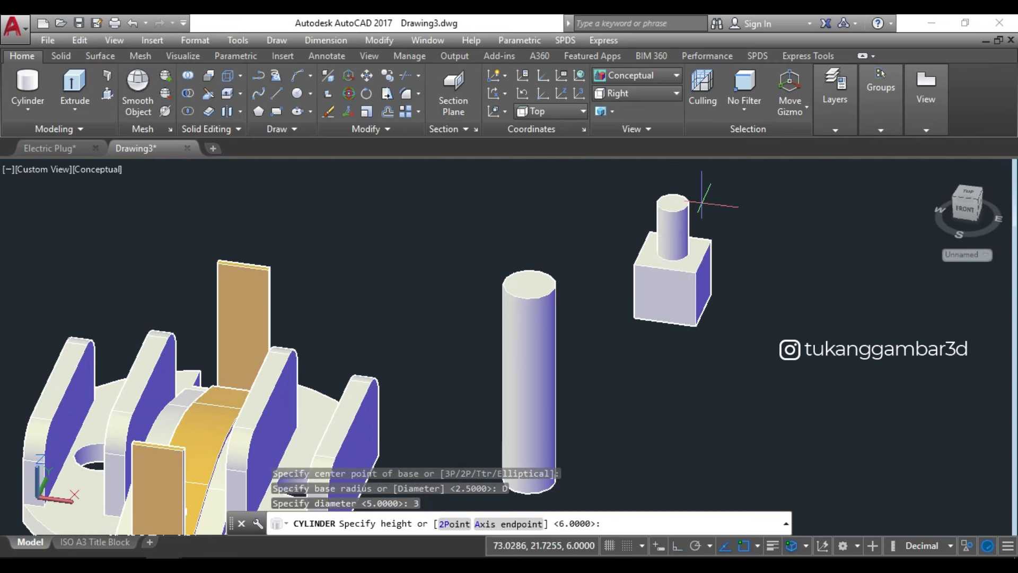
{"action": "left_click", "coordinate": [712, 358]}
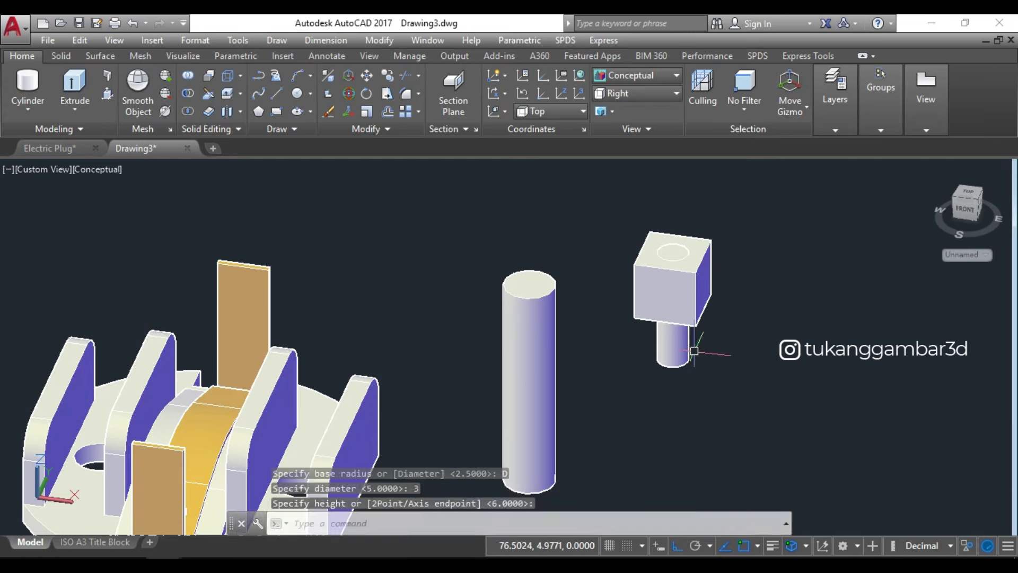
Step: Set the UCS to Front and start a diameter-2.5 cylinder centred on the cube's front face
{"action": "left_click", "coordinate": [556, 115]}
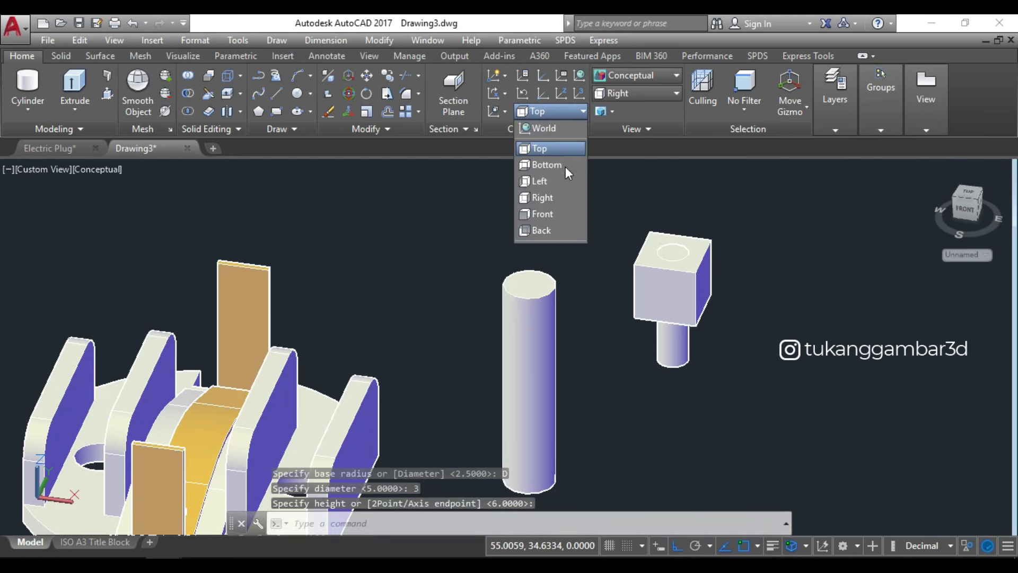
{"action": "left_click", "coordinate": [565, 213]}
{"action": "left_click", "coordinate": [28, 88]}
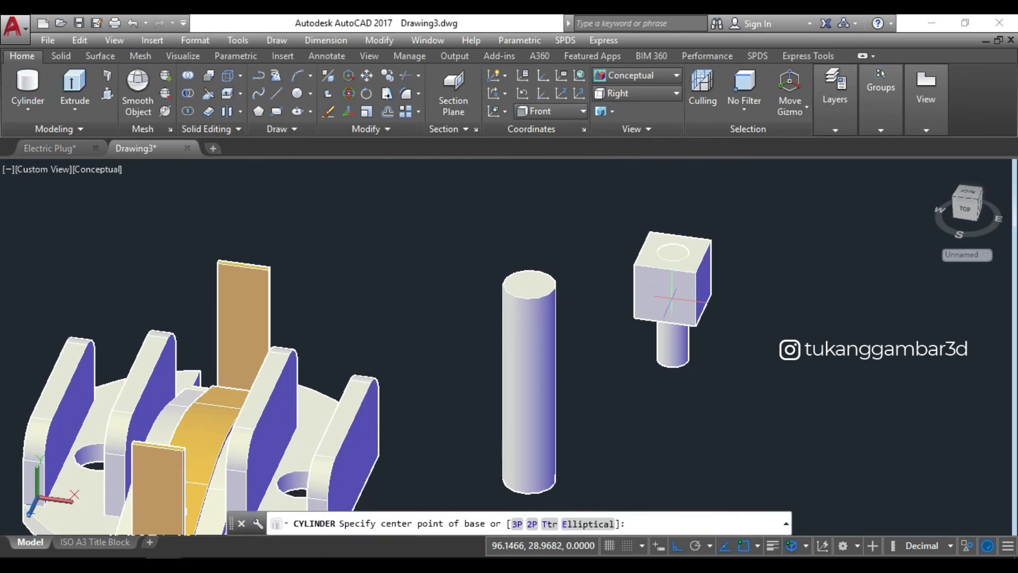
{"action": "left_click", "coordinate": [665, 296]}
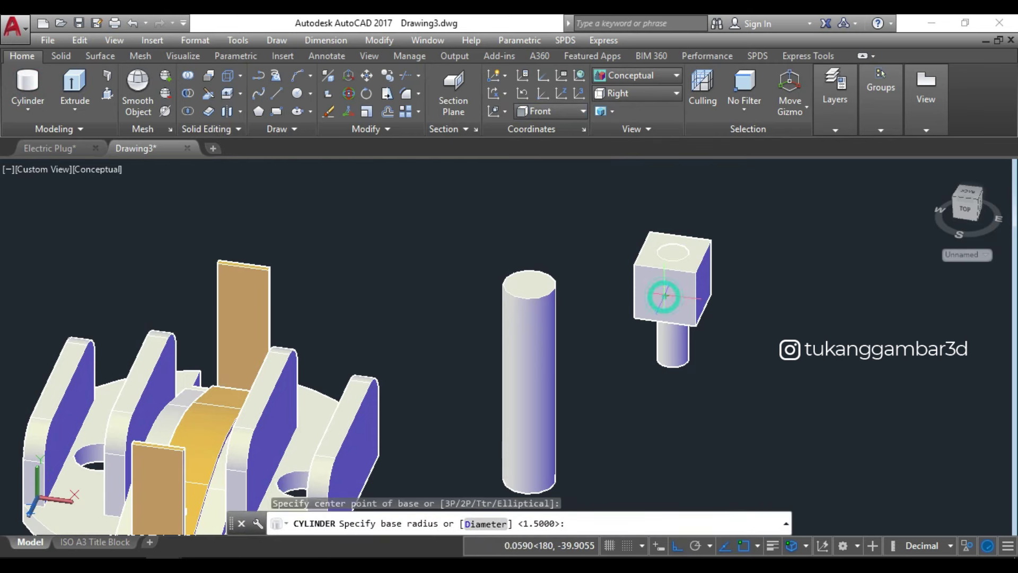
{"action": "type", "text": "D"}
{"action": "key", "text": "Return"}
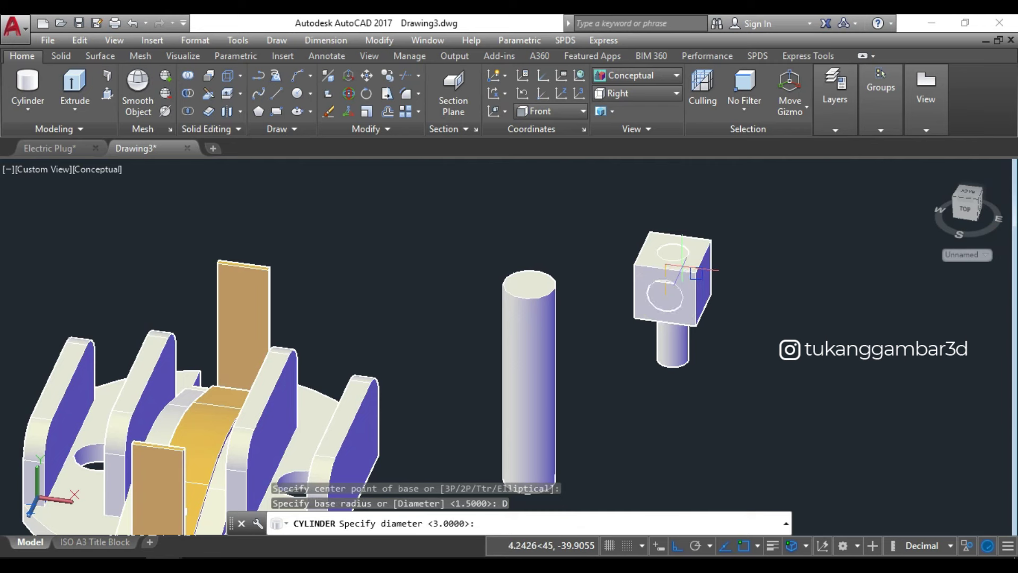
{"action": "type", "text": "2.5"}
{"action": "key", "text": "Return"}
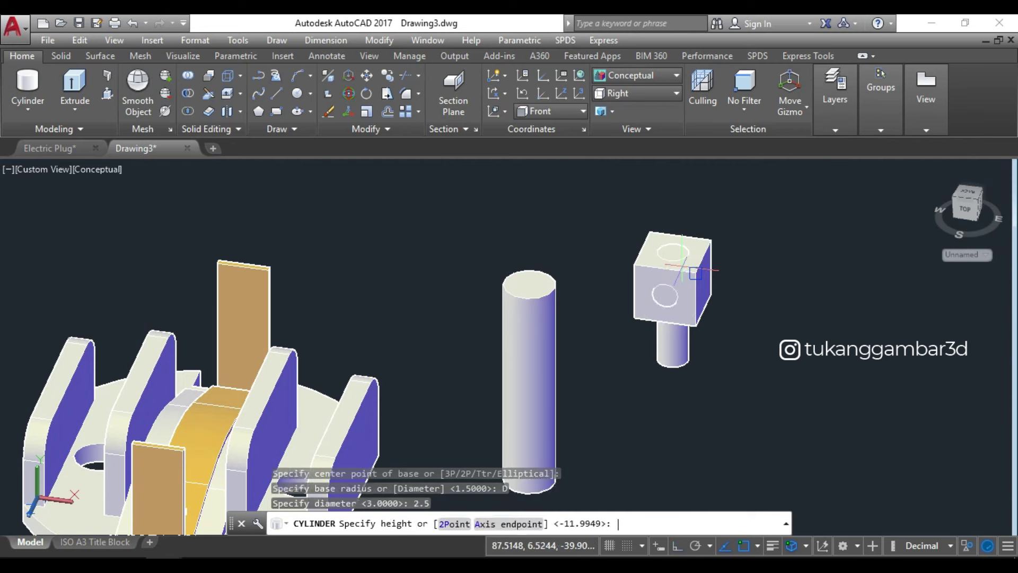
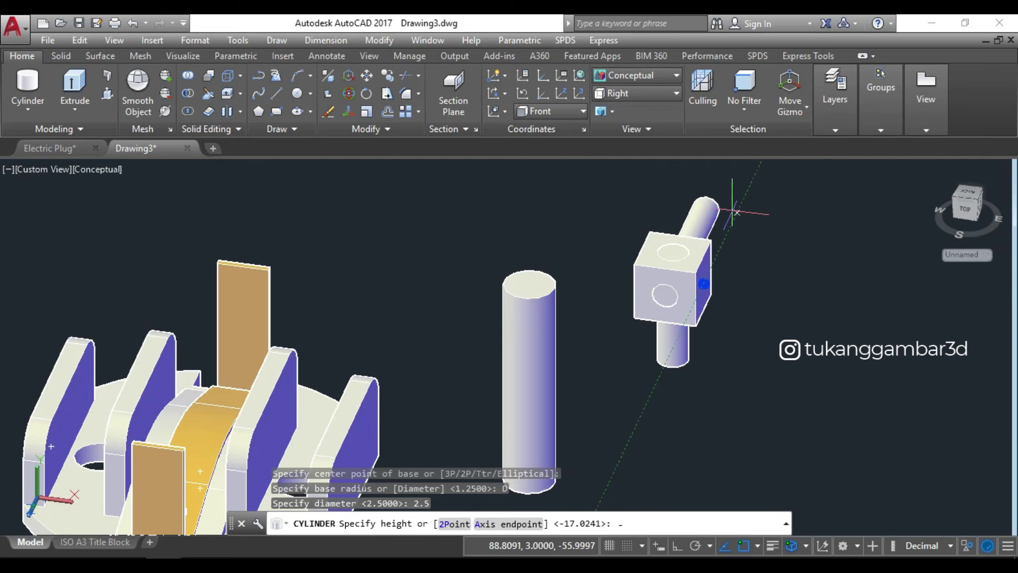
Step: Finish the cylinder at height -3, then subtract the cylinders from the small cube
{"action": "key", "text": "Return"}
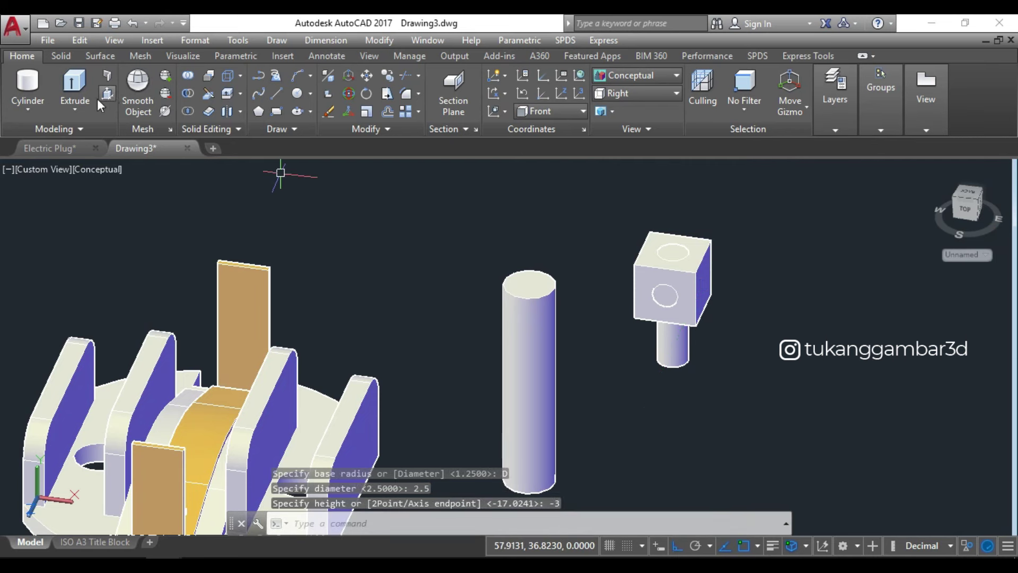
{"action": "left_click", "coordinate": [182, 94]}
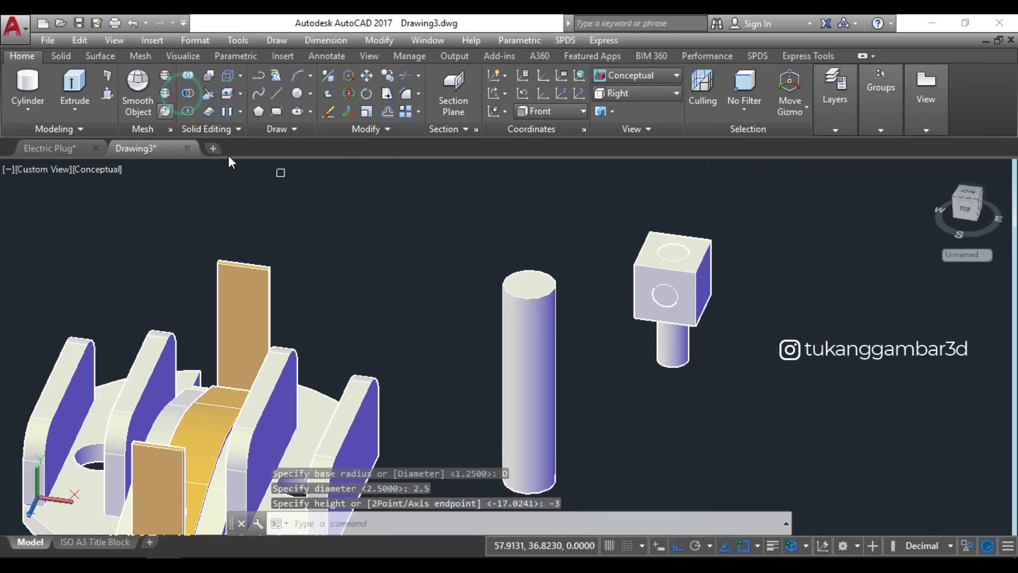
{"action": "left_click", "coordinate": [642, 267]}
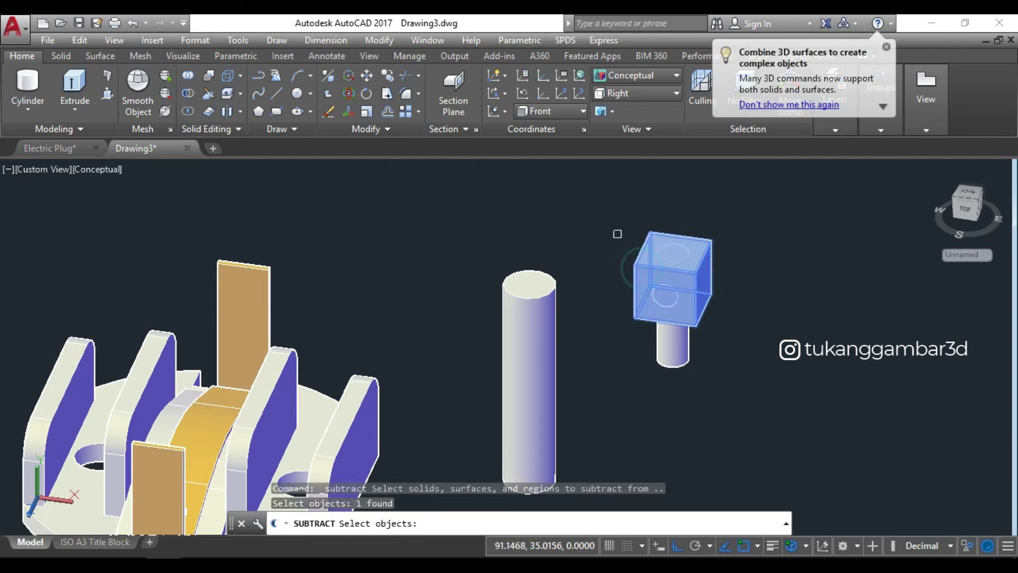
{"action": "key", "text": "Return"}
{"action": "left_click", "coordinate": [593, 191]}
{"action": "left_click", "coordinate": [766, 369]}
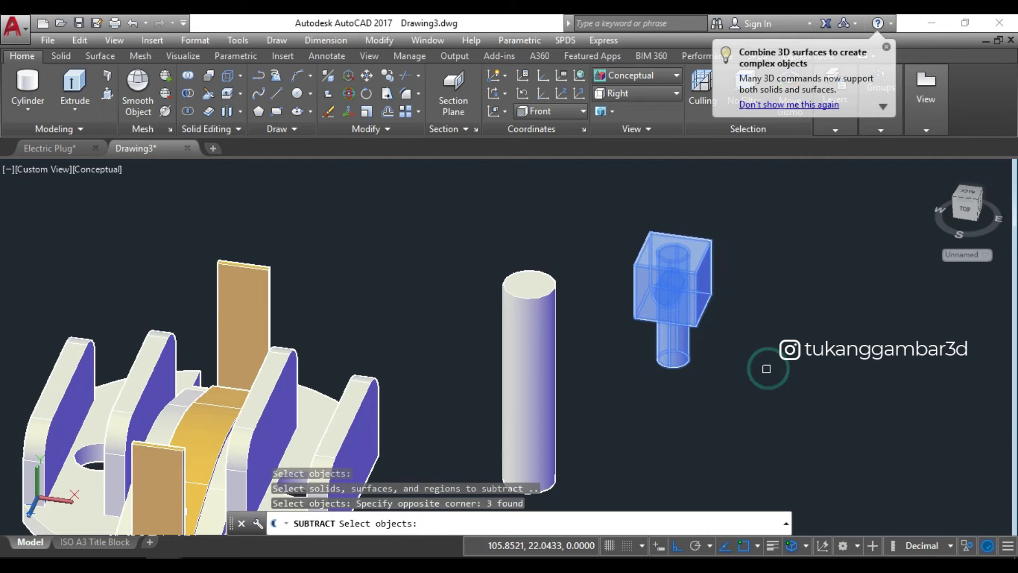
{"action": "key", "text": "Return"}
Step: Orbit around the cube to inspect its vertical and horizontal holes
{"action": "mouse_move", "coordinate": [738, 329]}
{"action": "middle_mouse_down", "text": "shift"}
{"action": "mouse_move", "coordinate": [716, 305]}
{"action": "mouse_move", "coordinate": [797, 219]}
{"action": "middle_mouse_up", "text": "shift"}
{"action": "left_click", "coordinate": [714, 301]}
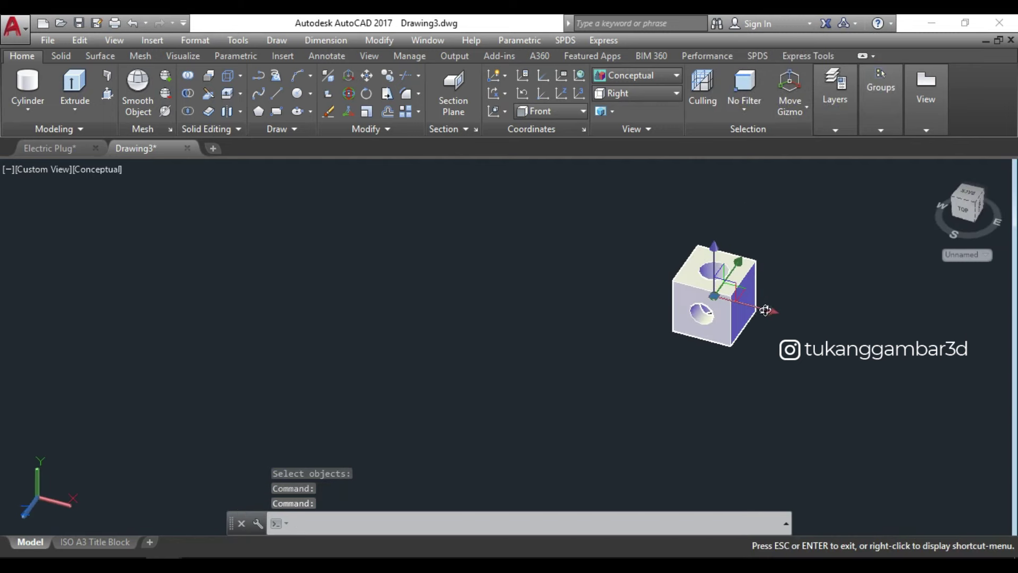
{"action": "middle_click_drag", "start_coordinate": [797, 219], "coordinate": [764, 308], "text": "shift"}
{"action": "key", "text": "Escape"}
{"action": "left_click", "coordinate": [784, 266]}
Step: Move the holed cube from its bottom centre to the tall cylinder's top centre
{"action": "left_click", "coordinate": [723, 308]}
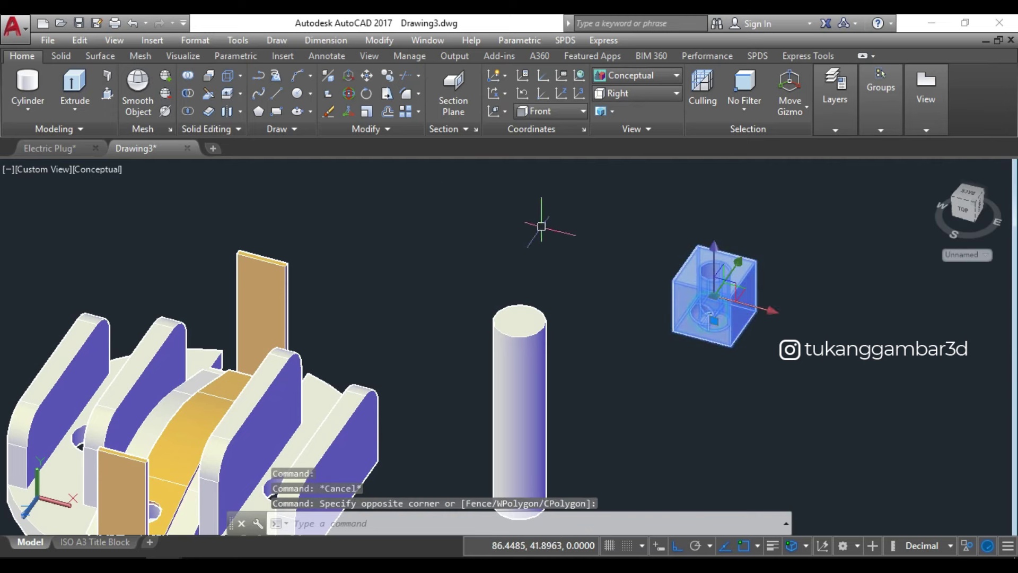
{"action": "left_click", "coordinate": [367, 75]}
{"action": "scroll", "coordinate": [719, 329], "scroll_direction": "up", "scroll_amount": 3}
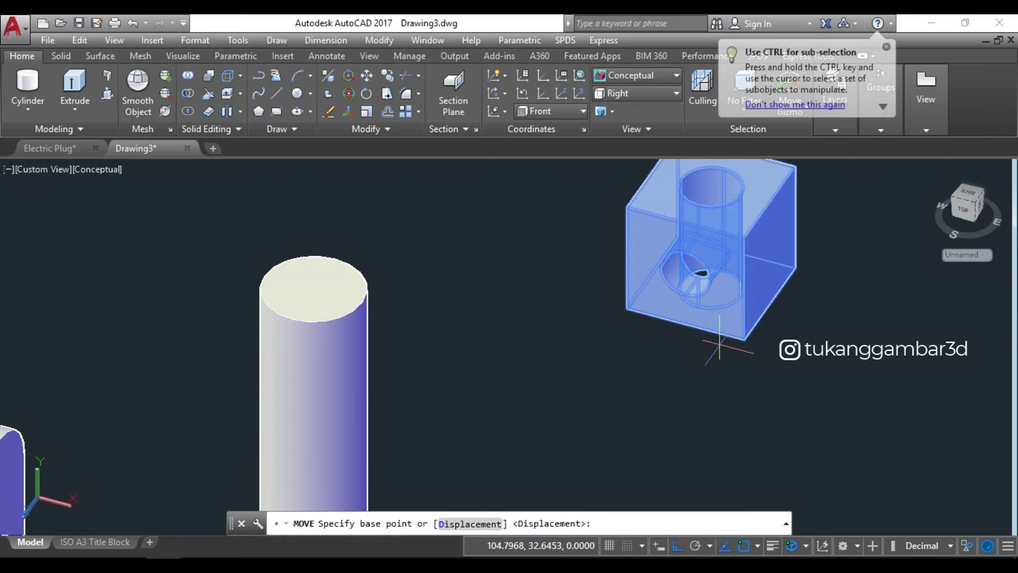
{"action": "middle_click_drag", "start_coordinate": [702, 273], "coordinate": [710, 339], "text": "shift"}
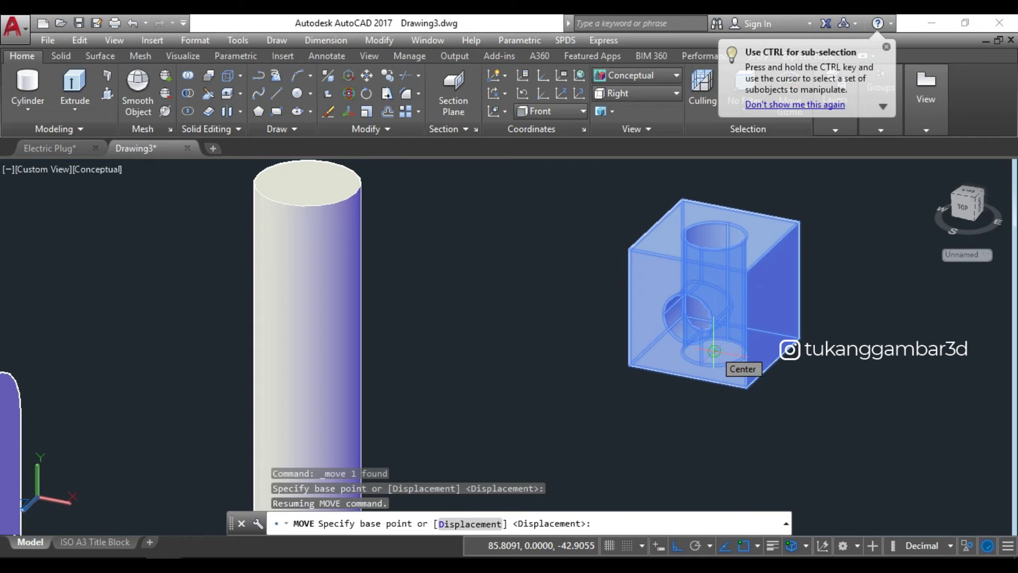
{"action": "left_click", "coordinate": [714, 351]}
{"action": "scroll", "coordinate": [713, 351], "scroll_direction": "down", "scroll_amount": 2}
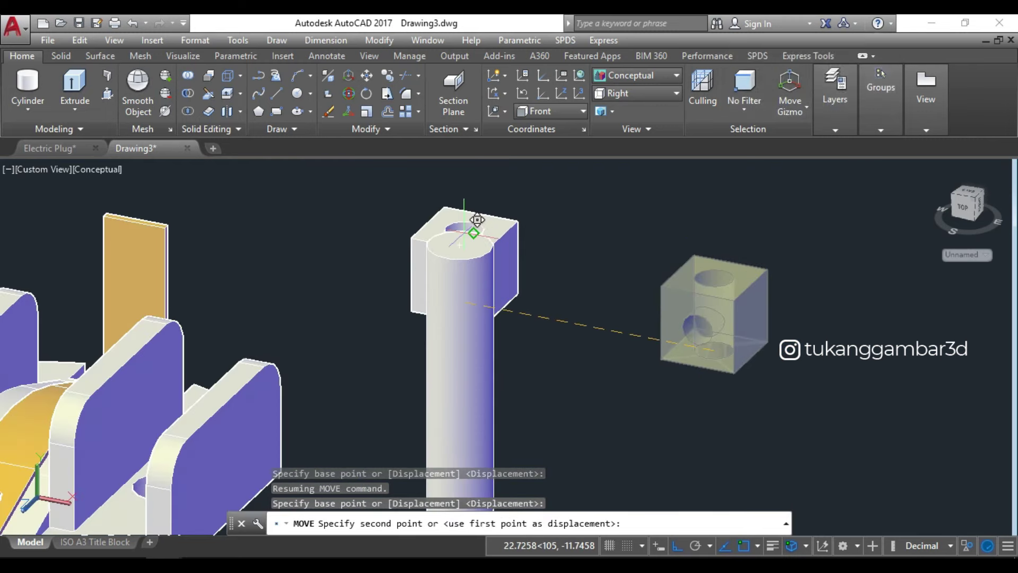
{"action": "left_click", "coordinate": [481, 226]}
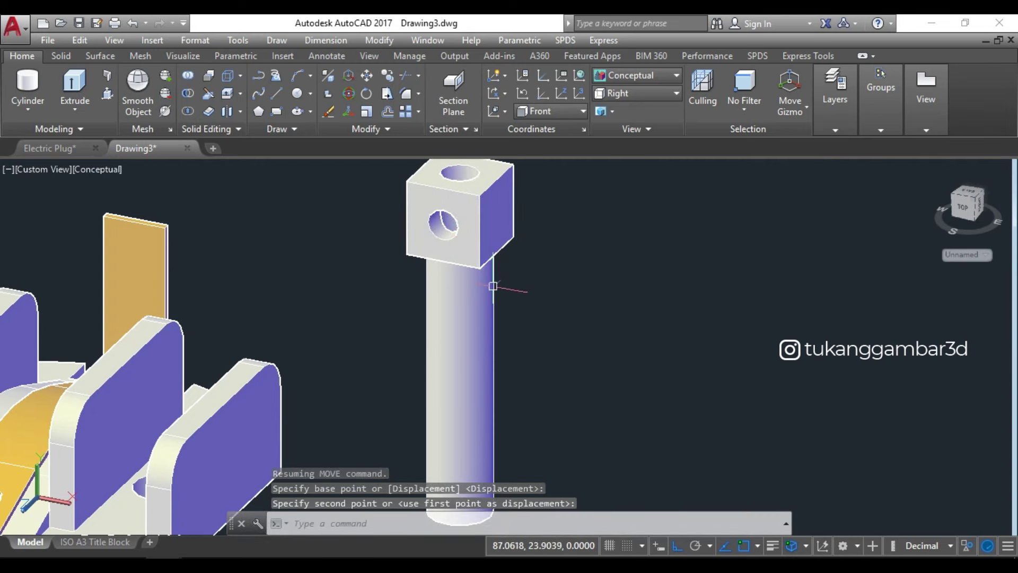
{"action": "scroll", "coordinate": [520, 322], "scroll_direction": "down", "scroll_amount": 2}
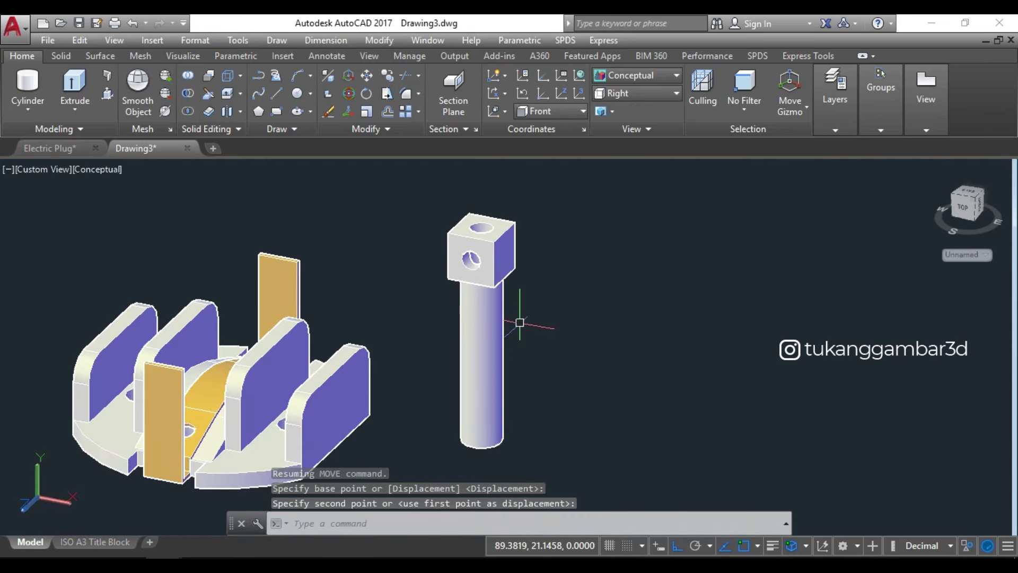
{"action": "left_click", "coordinate": [187, 76]}
Step: Union the cube and tall cylinder into a single pin solid
{"action": "left_click", "coordinate": [553, 209]}
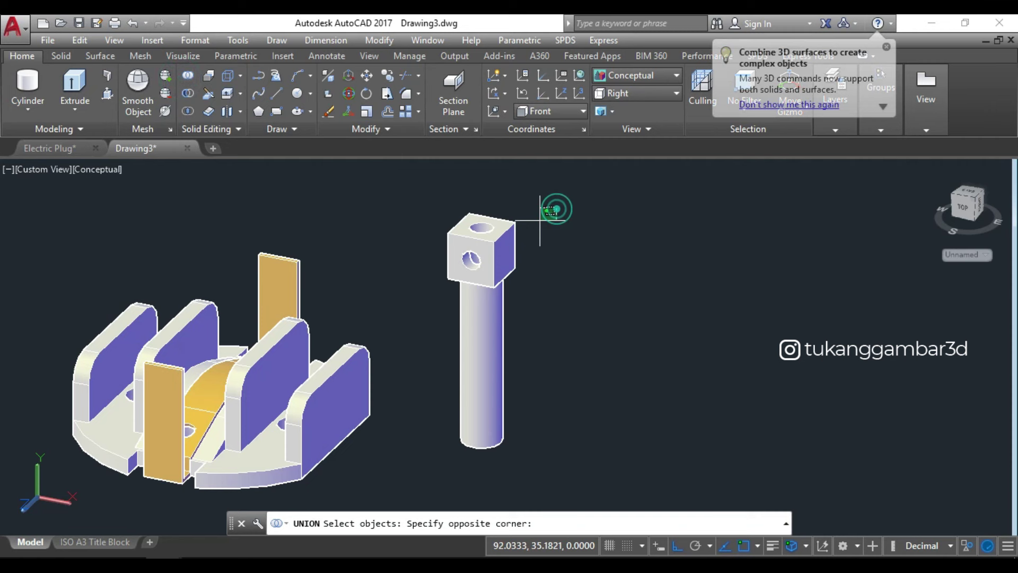
{"action": "left_click", "coordinate": [466, 329]}
{"action": "key", "text": "Return"}
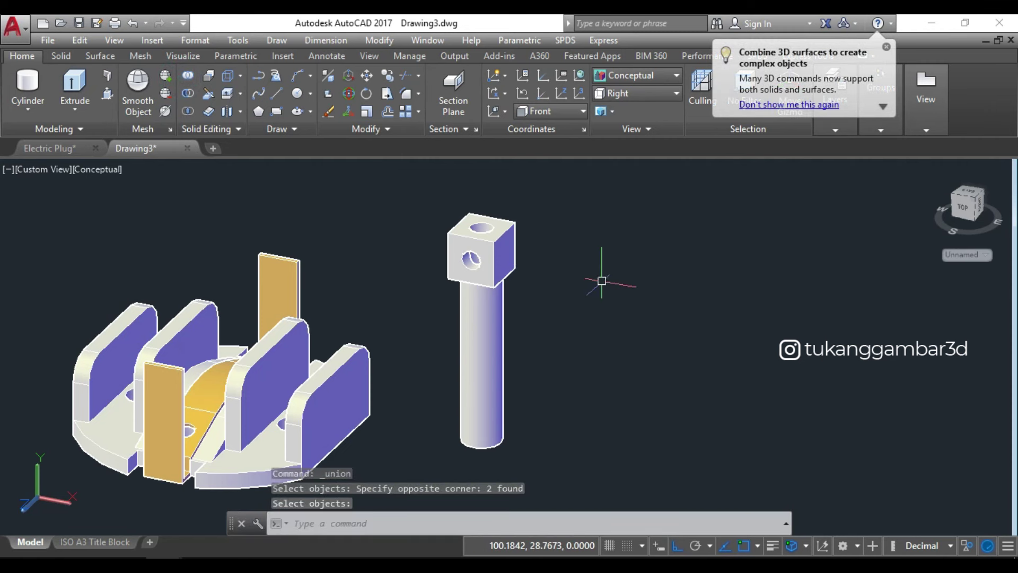
Step: Fillet the pin cylinder's bottom edge with a 2.5 radius
{"action": "left_click", "coordinate": [57, 55]}
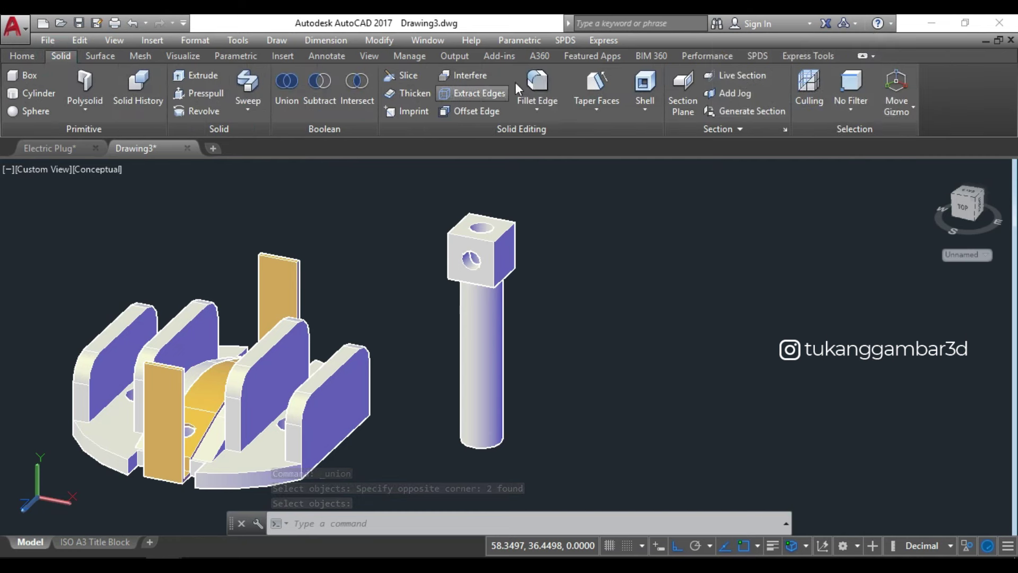
{"action": "left_click", "coordinate": [537, 80]}
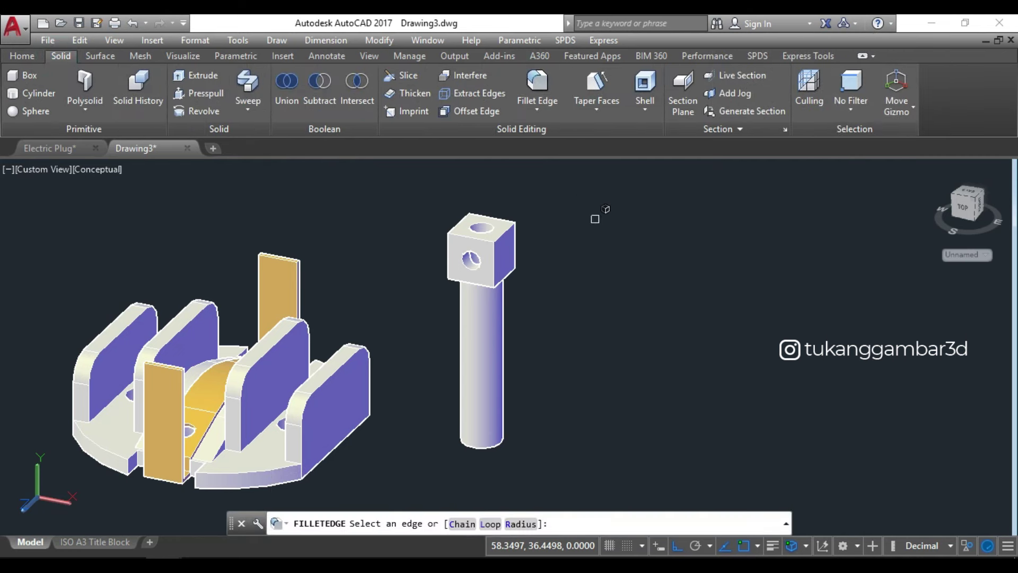
{"action": "left_click", "coordinate": [522, 525]}
{"action": "type", "text": "2.5"}
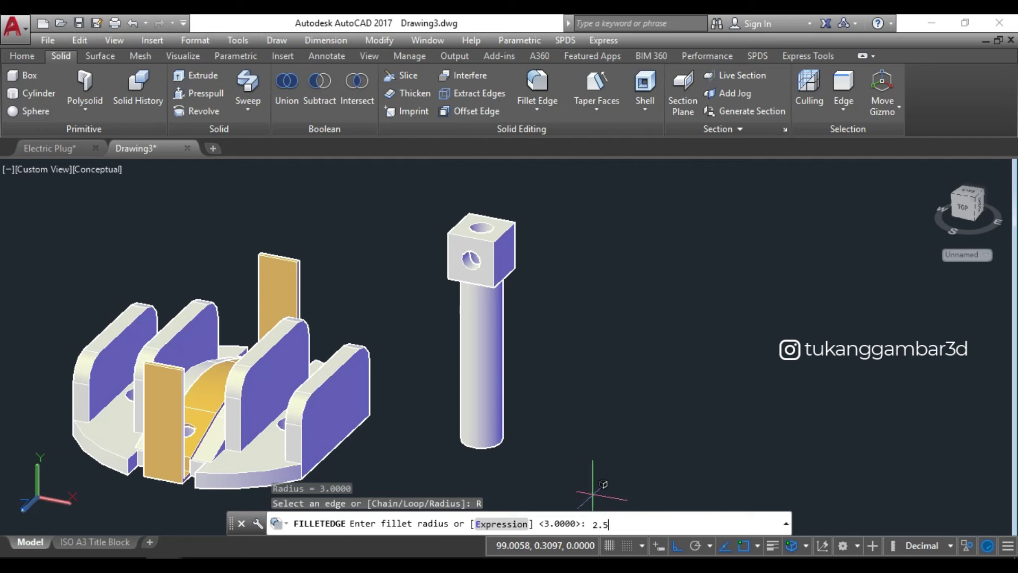
{"action": "key", "text": "Return"}
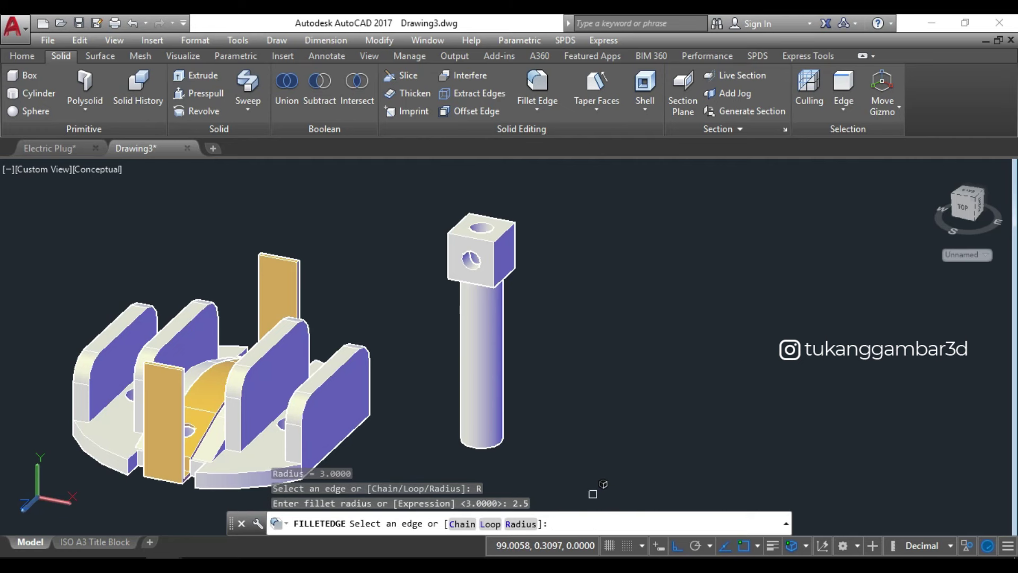
{"action": "left_click", "coordinate": [491, 448]}
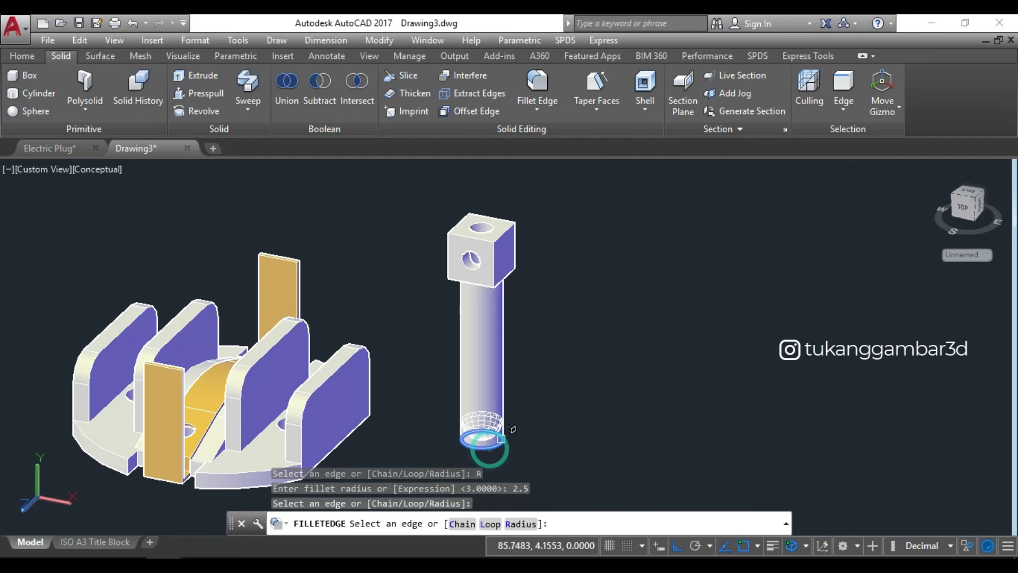
{"action": "key", "text": "Return"}
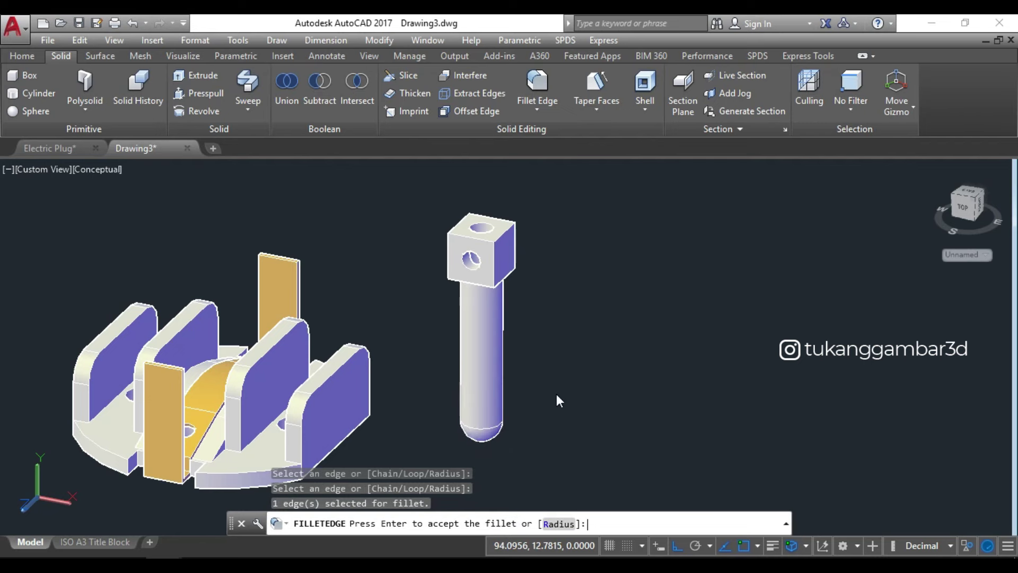
{"action": "key", "text": "Return"}
{"action": "left_click", "coordinate": [609, 333]}
{"action": "left_click", "coordinate": [491, 343]}
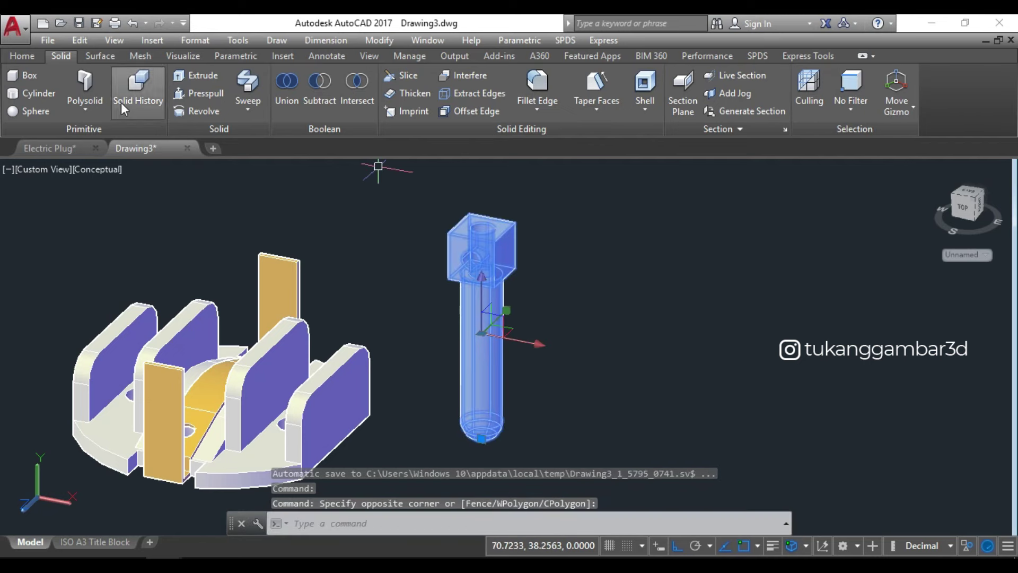
Step: Move the pin from its cube's bottom centre into the centre of the base's right-hand hole
{"action": "left_click", "coordinate": [24, 56]}
{"action": "left_click", "coordinate": [362, 79]}
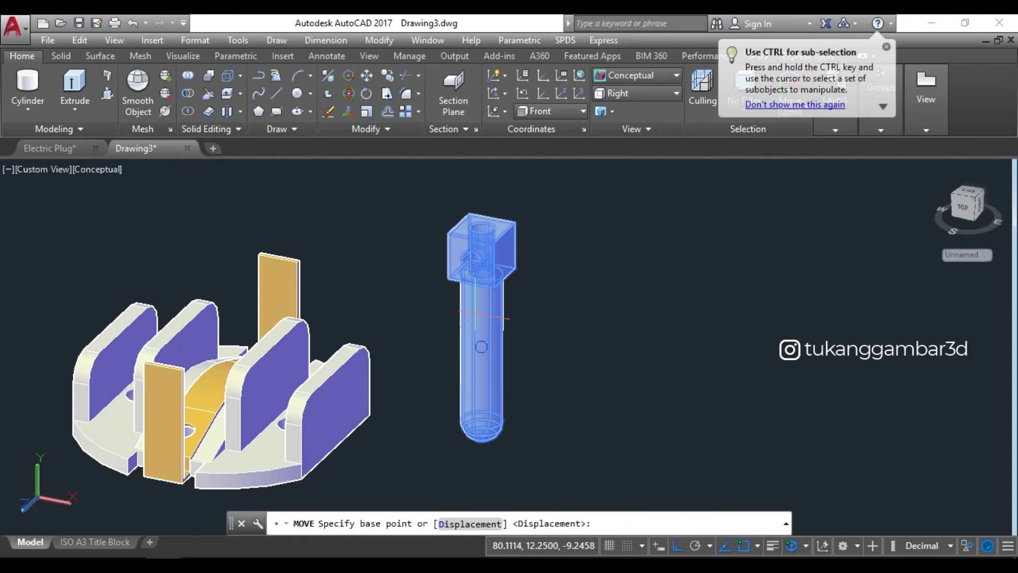
{"action": "scroll", "coordinate": [477, 318], "scroll_direction": "up", "scroll_amount": 3}
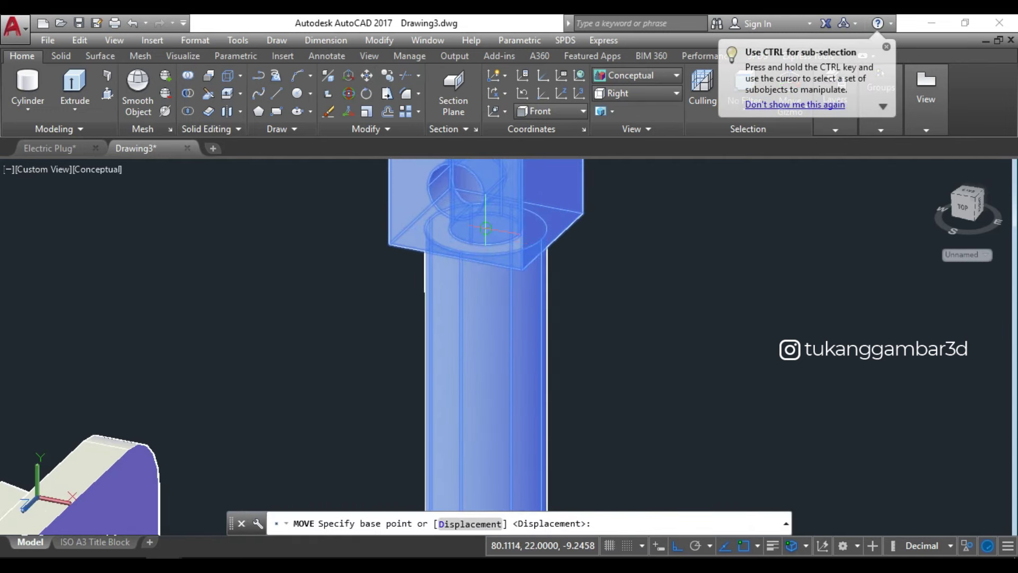
{"action": "left_click", "coordinate": [485, 228]}
{"action": "middle_click_drag", "start_coordinate": [485, 227], "coordinate": [519, 298], "text": "shift"}
{"action": "scroll", "coordinate": [493, 233], "scroll_direction": "down", "scroll_amount": 5}
{"action": "scroll", "coordinate": [520, 298], "scroll_direction": "up", "scroll_amount": 2}
{"action": "scroll", "coordinate": [401, 287], "scroll_direction": "up", "scroll_amount": 2}
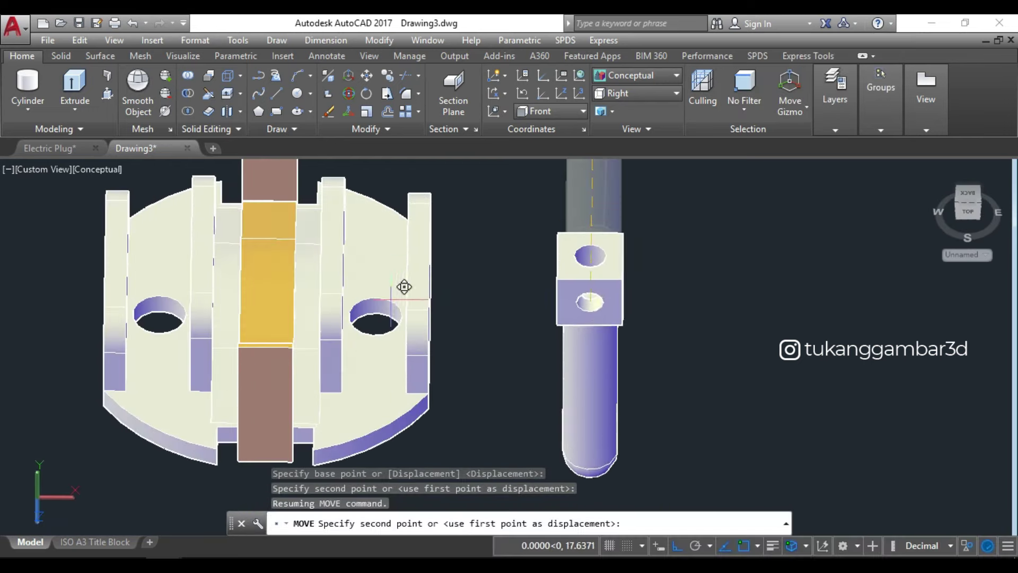
{"action": "left_click", "coordinate": [375, 317]}
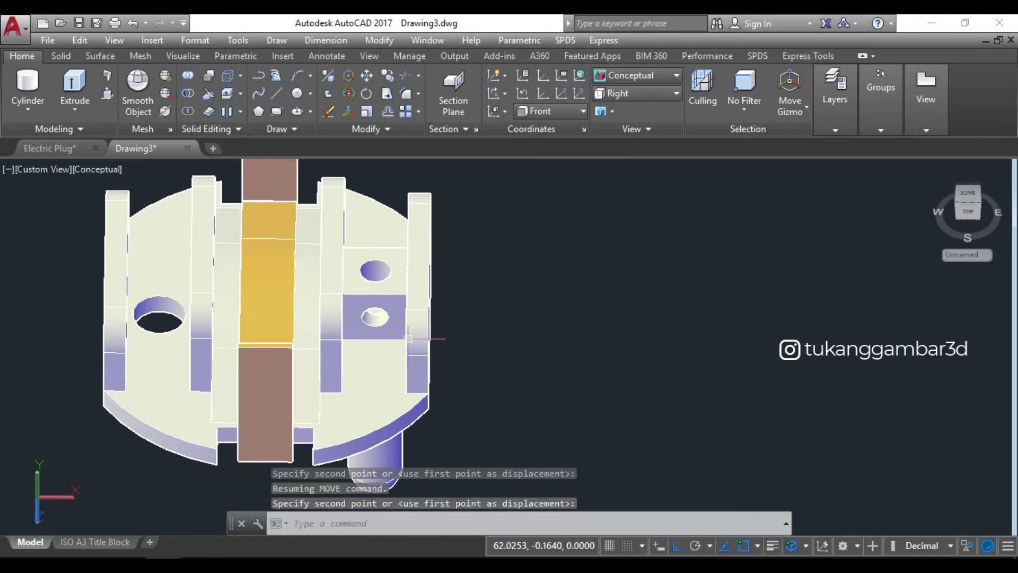
{"action": "middle_click_drag", "start_coordinate": [408, 339], "coordinate": [409, 300], "text": "shift"}
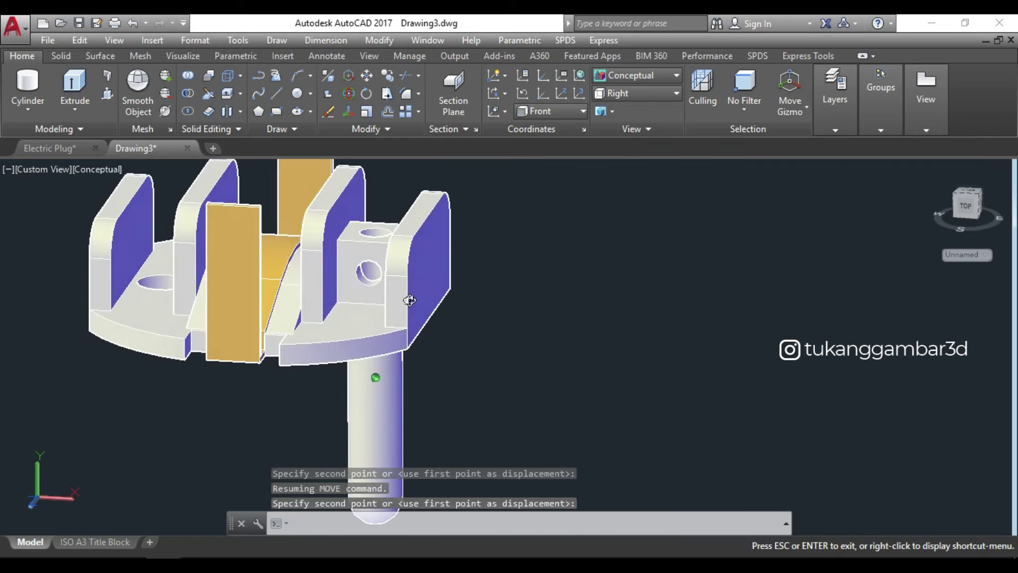
{"action": "middle_click_drag", "start_coordinate": [371, 257], "coordinate": [530, 278]}
{"action": "left_click", "coordinate": [530, 278]}
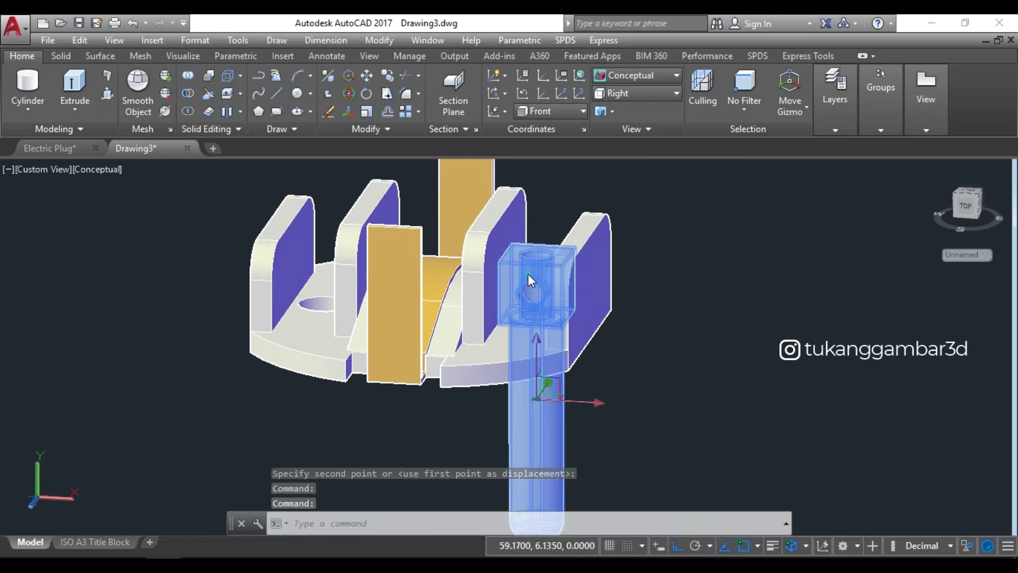
Step: Copy the pin 20 units left into the plug base's left hole
{"action": "left_click", "coordinate": [388, 78]}
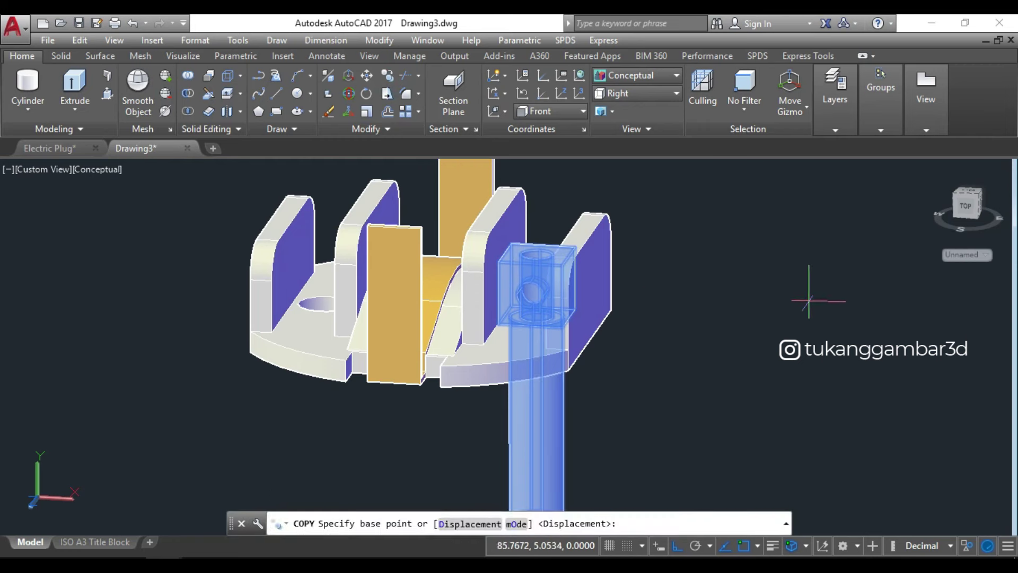
{"action": "left_click", "coordinate": [809, 300]}
{"action": "type", "text": "20"}
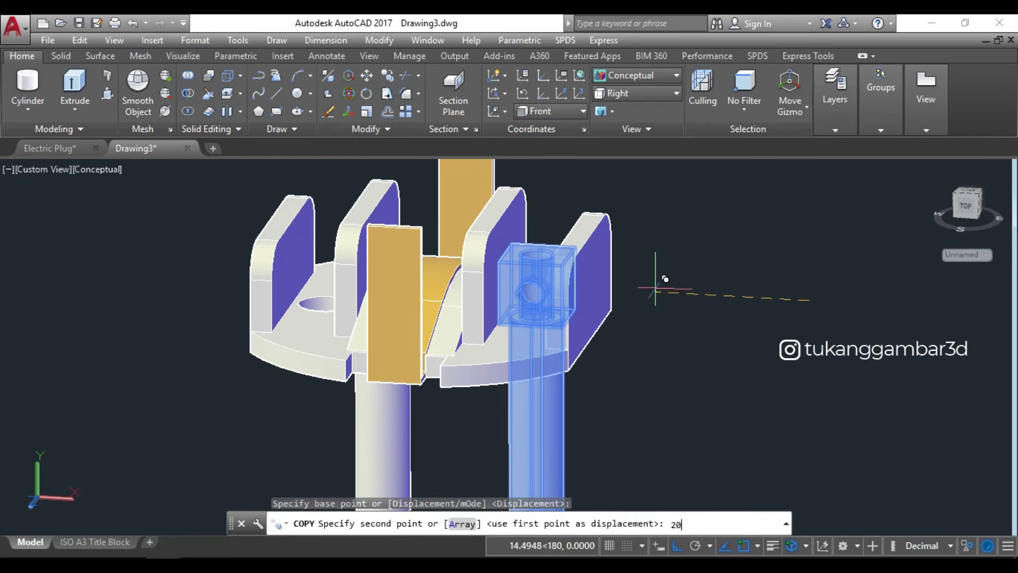
{"action": "key", "text": "Return"}
{"action": "key", "text": "Escape"}
Step: Switch to the Front preset view and pan the model up and left
{"action": "mouse_move", "coordinate": [656, 289]}
{"action": "middle_mouse_down", "text": "shift"}
{"action": "mouse_move", "coordinate": [704, 295]}
{"action": "mouse_move", "coordinate": [693, 296]}
{"action": "mouse_move", "coordinate": [685, 319]}
{"action": "mouse_move", "coordinate": [709, 309]}
{"action": "mouse_move", "coordinate": [689, 318]}
{"action": "middle_mouse_up", "text": "shift"}
{"action": "scroll", "coordinate": [609, 334], "scroll_direction": "down", "scroll_amount": 2}
{"action": "mouse_move", "coordinate": [608, 334]}
{"action": "middle_mouse_down", "text": "shift"}
{"action": "mouse_move", "coordinate": [643, 345]}
{"action": "mouse_move", "coordinate": [554, 289]}
{"action": "mouse_move", "coordinate": [568, 332]}
{"action": "mouse_move", "coordinate": [545, 416]}
{"action": "middle_mouse_up", "text": "shift"}
{"action": "scroll", "coordinate": [555, 289], "scroll_direction": "up", "scroll_amount": 5}
{"action": "scroll", "coordinate": [554, 289], "scroll_direction": "down", "scroll_amount": 5}
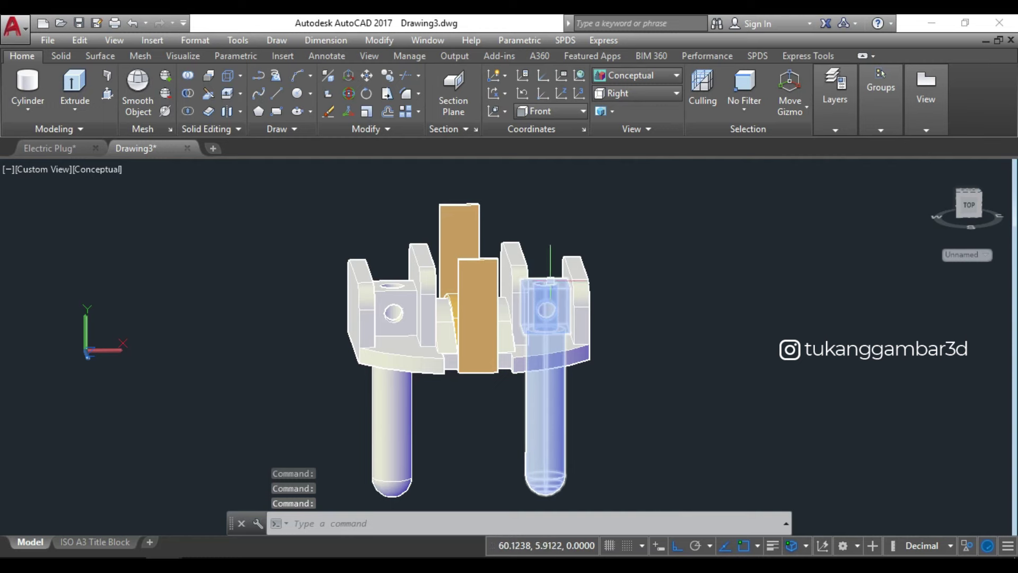
{"action": "mouse_move", "coordinate": [587, 237]}
{"action": "middle_mouse_down", "text": "shift"}
{"action": "mouse_move", "coordinate": [607, 279]}
{"action": "mouse_move", "coordinate": [590, 274]}
{"action": "mouse_move", "coordinate": [583, 249]}
{"action": "middle_mouse_up", "text": "shift"}
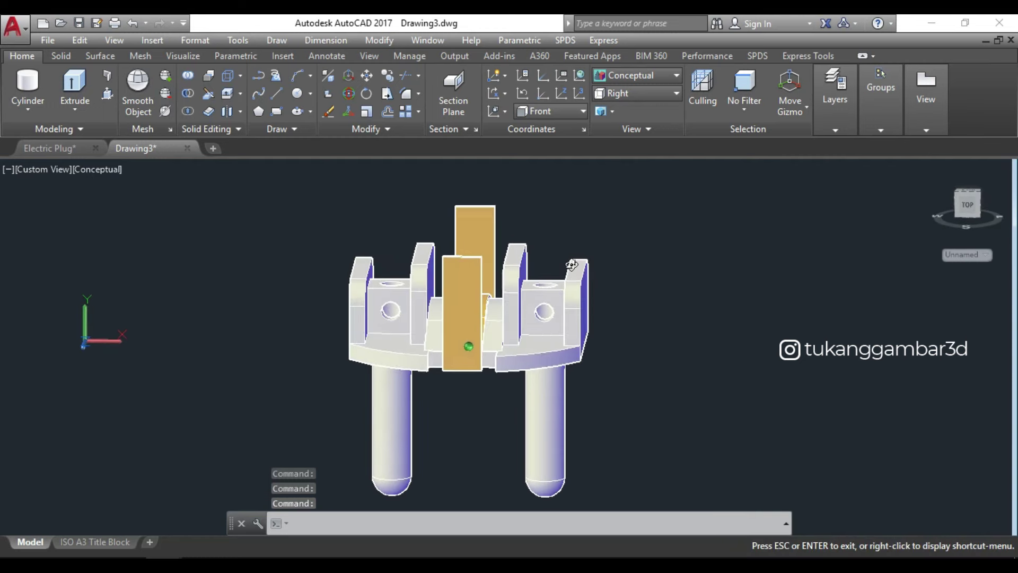
{"action": "left_click", "coordinate": [652, 93]}
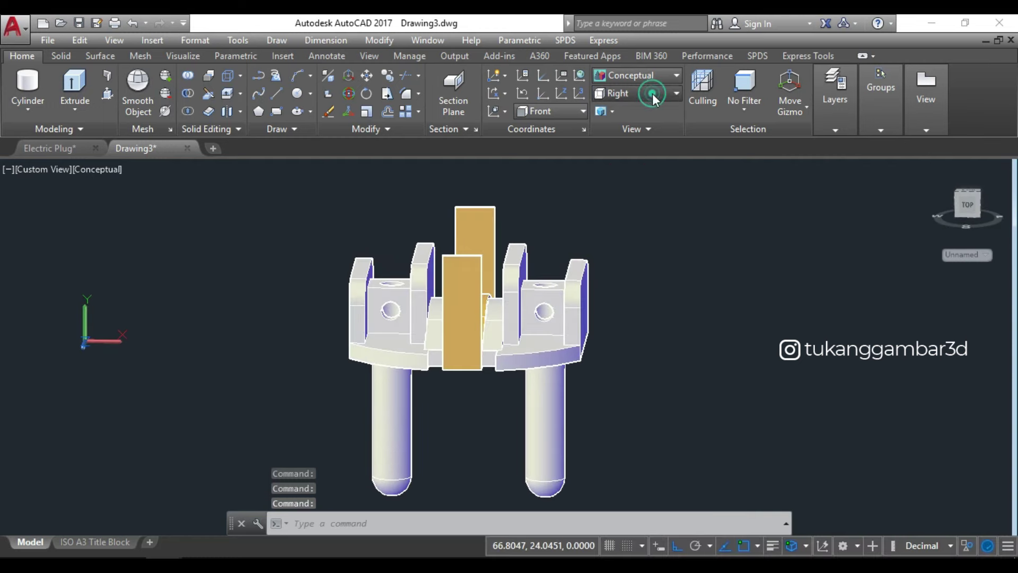
{"action": "left_click", "coordinate": [644, 153]}
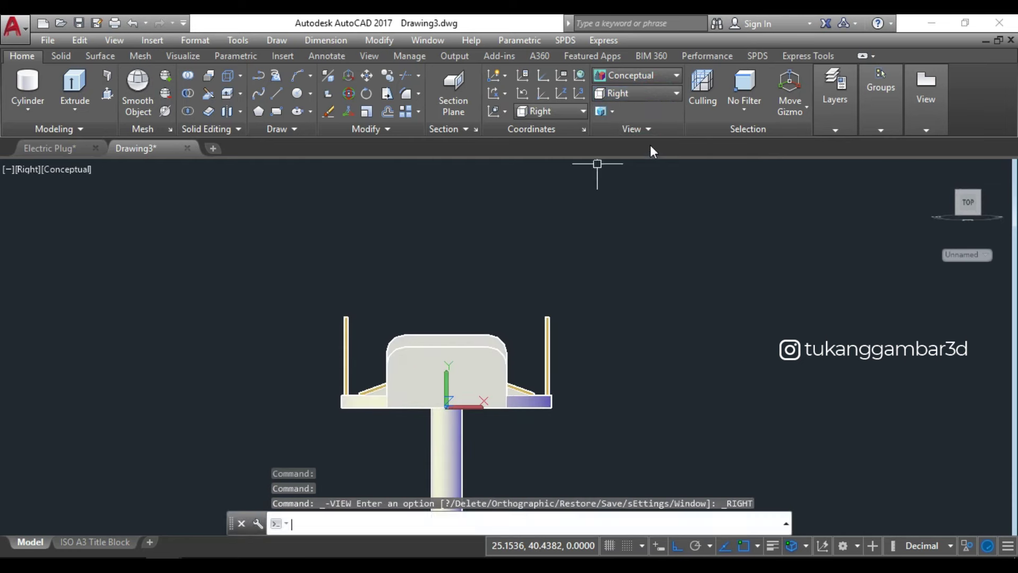
{"action": "left_click", "coordinate": [653, 93]}
{"action": "left_click", "coordinate": [630, 170]}
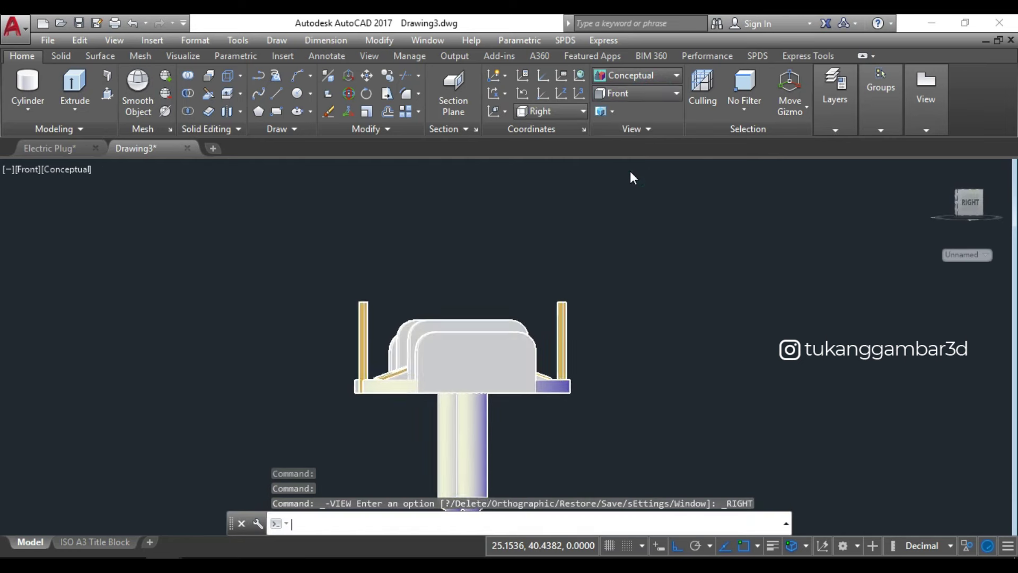
{"action": "middle_click_drag", "start_coordinate": [639, 382], "coordinate": [560, 312]}
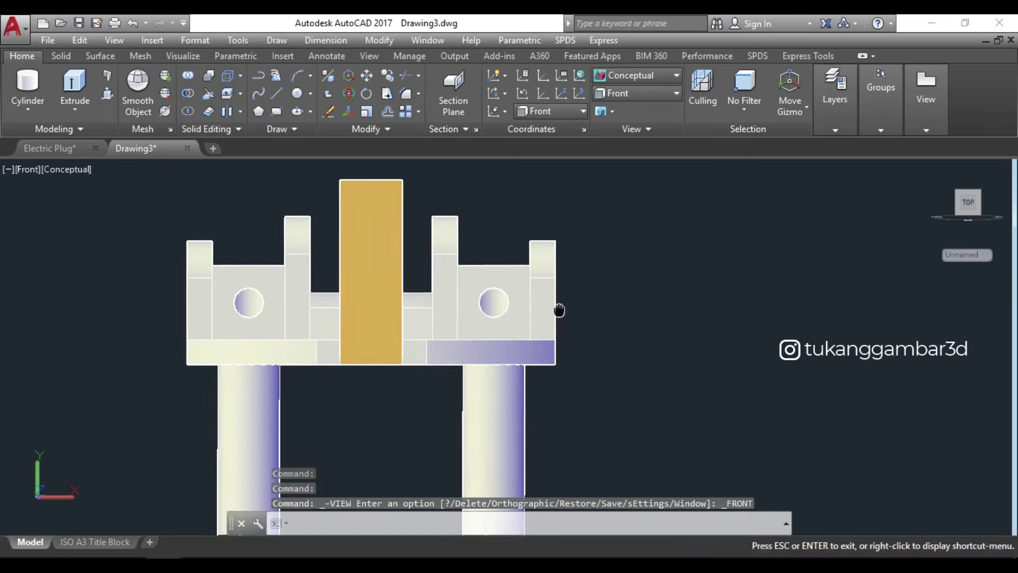
Step: Draw a closed triangle with a 0.5 side and a 1 unit side
{"action": "left_click", "coordinate": [278, 93]}
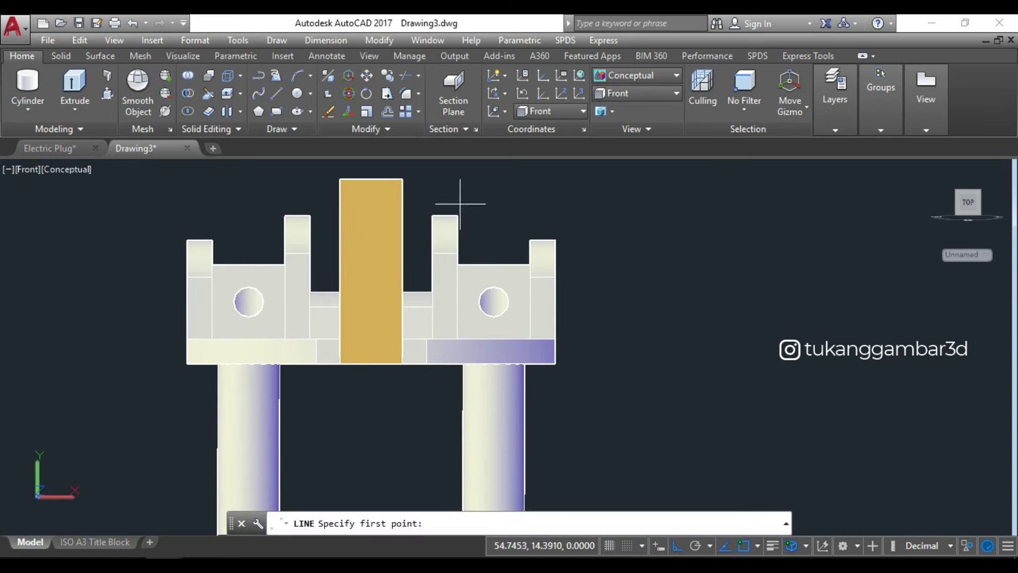
{"action": "left_click", "coordinate": [641, 301]}
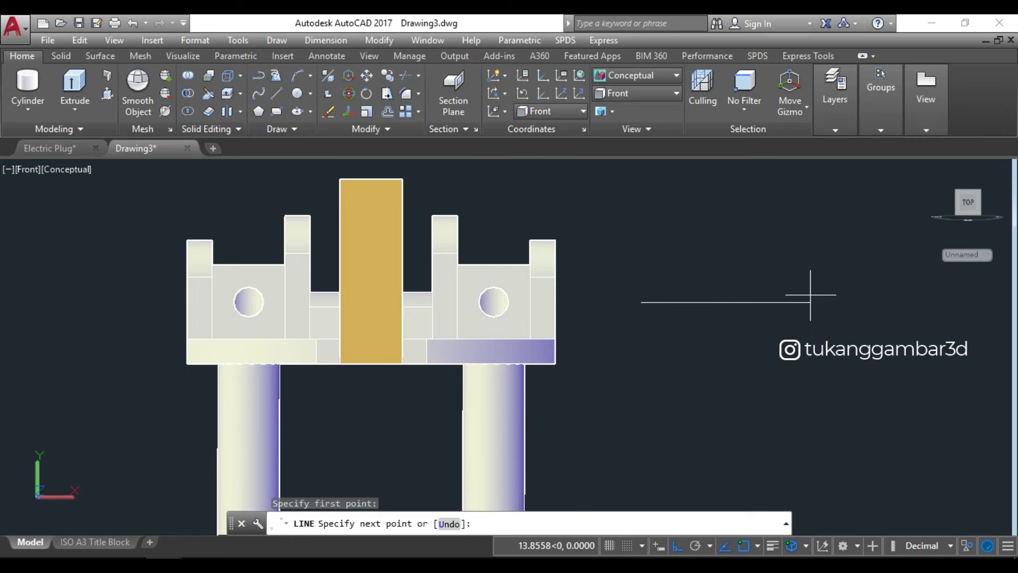
{"action": "type", "text": "0.5"}
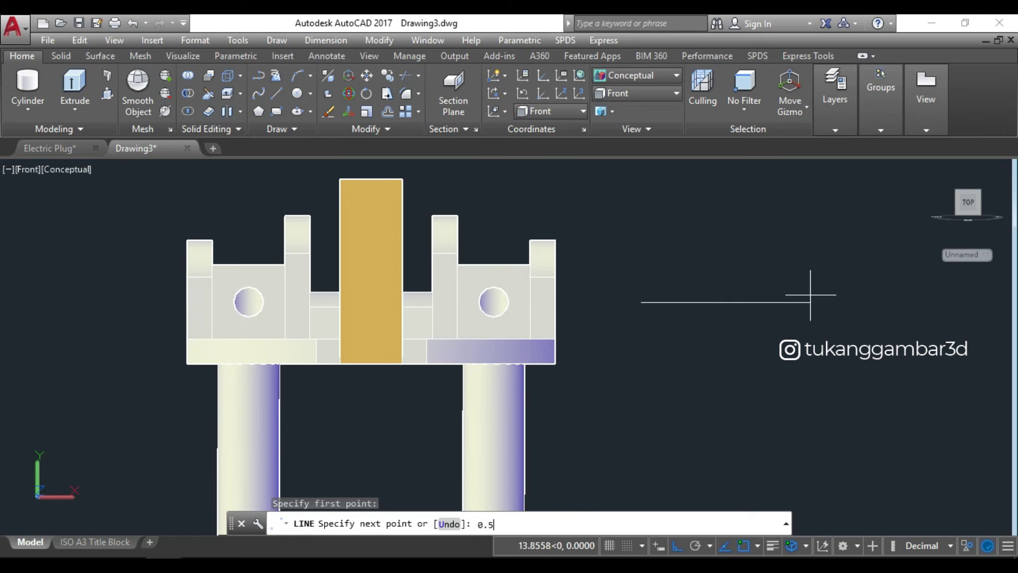
{"action": "key", "text": "Return"}
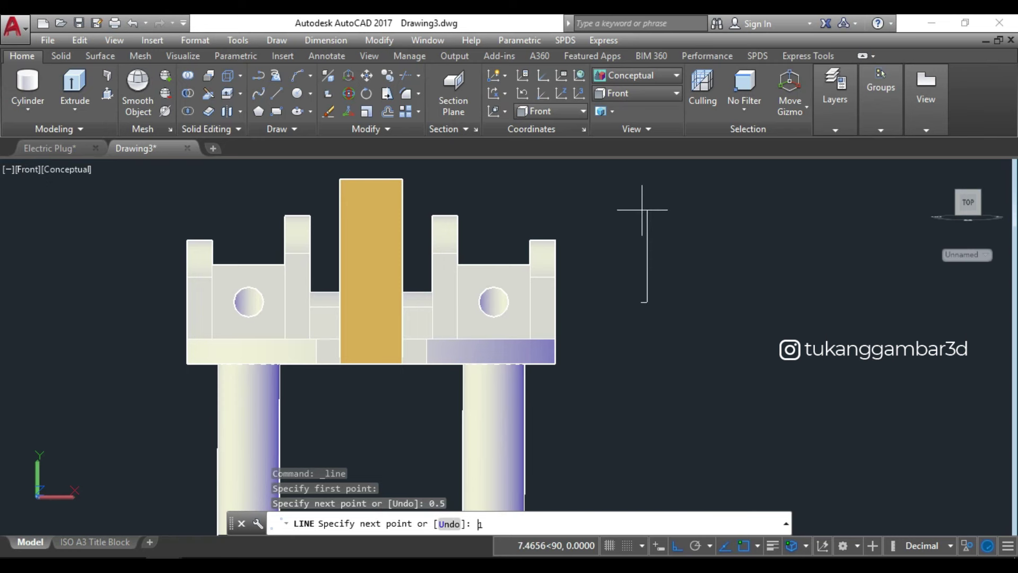
{"action": "key", "text": "Return"}
{"action": "type", "text": "C"}
{"action": "key", "text": "Return"}
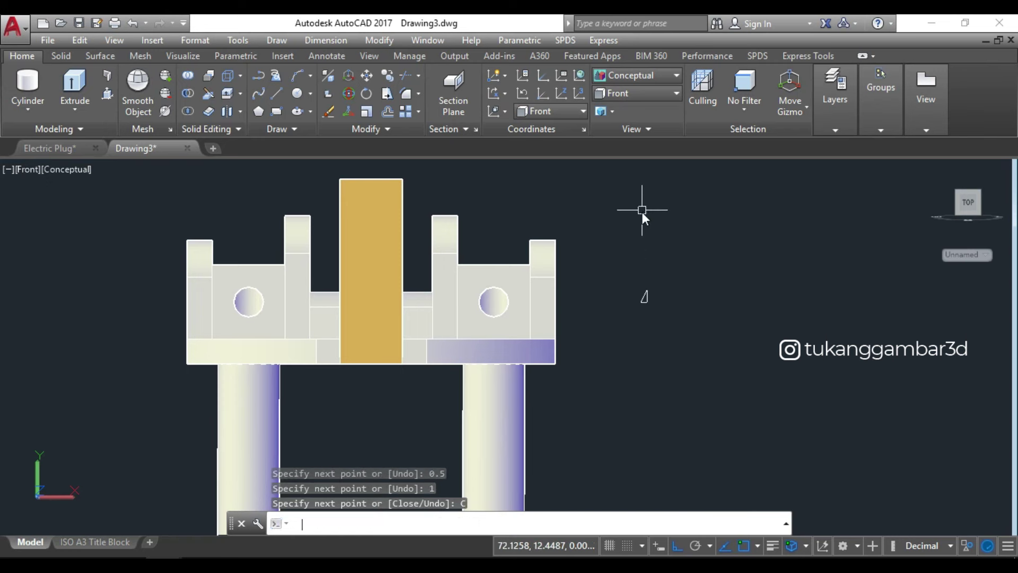
Step: Join the triangle's three lines into one closed outline
{"action": "scroll", "coordinate": [636, 305], "scroll_direction": "up", "scroll_amount": 4}
{"action": "scroll", "coordinate": [673, 282], "scroll_direction": "up", "scroll_amount": 1}
{"action": "left_click", "coordinate": [677, 262]}
{"action": "left_click", "coordinate": [556, 353]}
{"action": "type", "text": "J"}
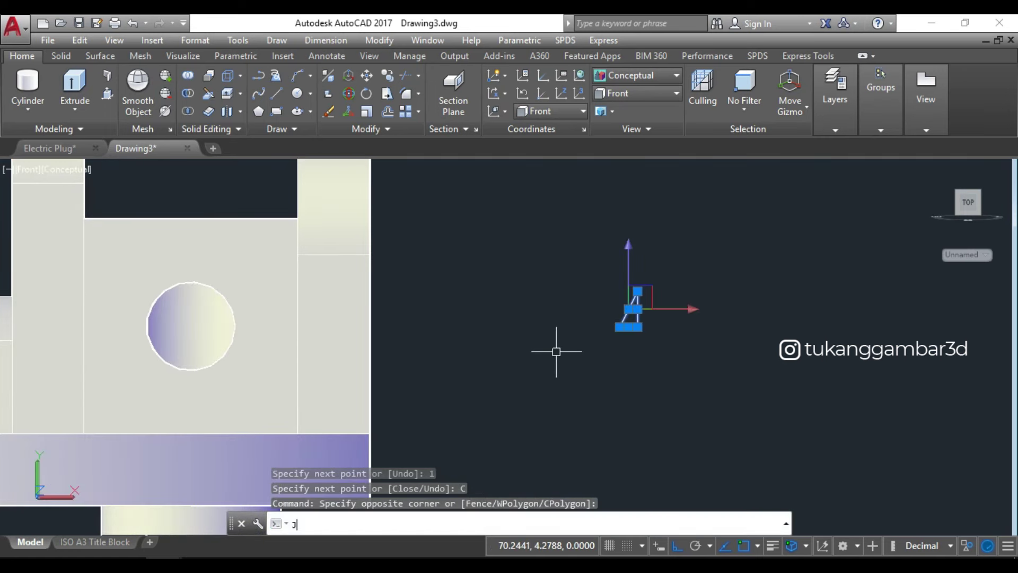
{"action": "key", "text": "Return"}
Step: Extrude the triangle 6 units into a wedge solid
{"action": "middle_click_drag", "start_coordinate": [655, 325], "coordinate": [644, 341], "text": "shift"}
{"action": "left_click", "coordinate": [75, 88]}
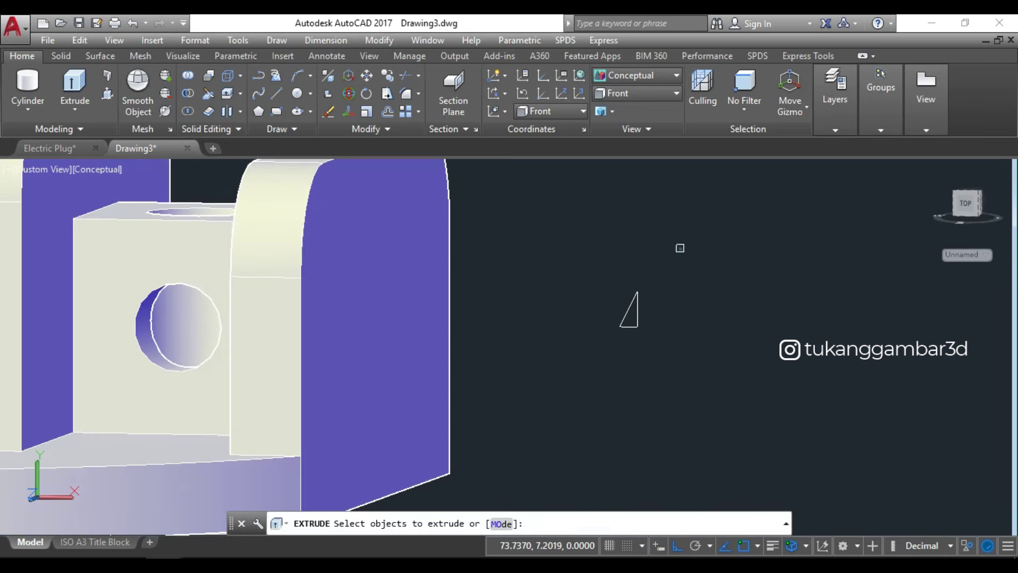
{"action": "left_click", "coordinate": [680, 247]}
{"action": "left_click", "coordinate": [609, 345]}
{"action": "right_click", "coordinate": [587, 247]}
{"action": "left_click", "coordinate": [596, 259]}
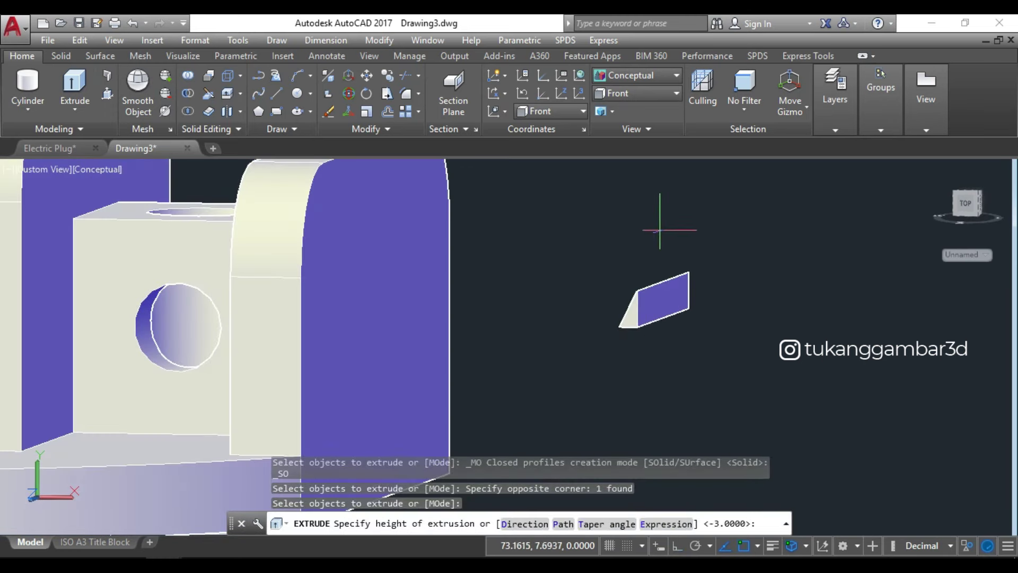
{"action": "type", "text": "6"}
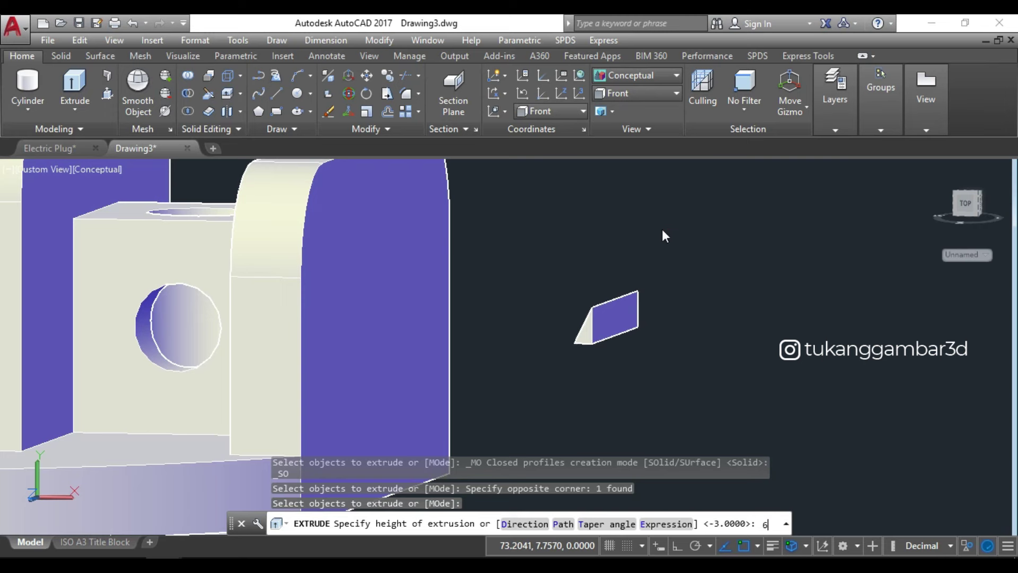
{"action": "key", "text": "Return"}
Step: Move the wedge onto the bracket beside its hole
{"action": "left_click", "coordinate": [666, 228]}
{"action": "left_click", "coordinate": [578, 366]}
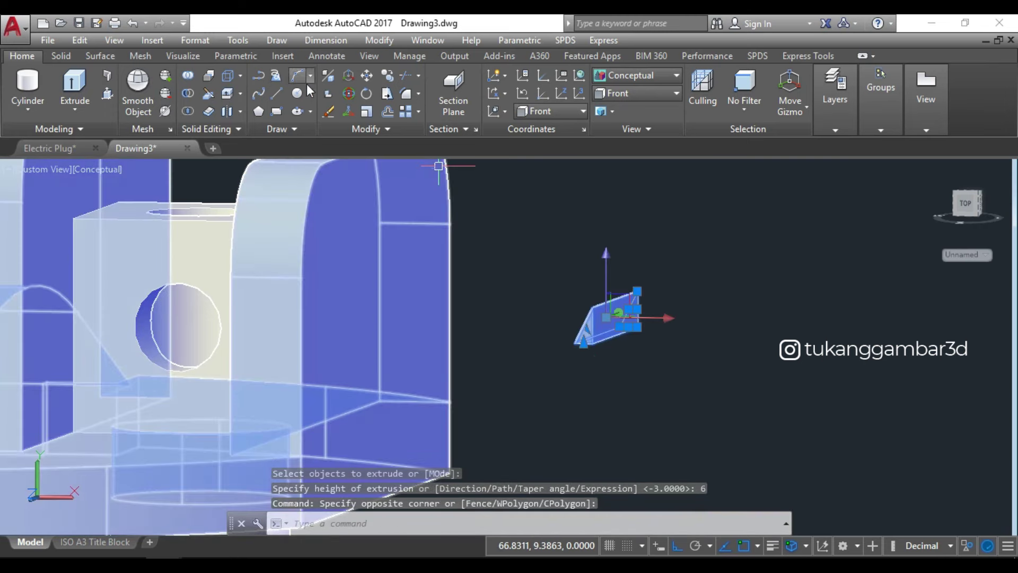
{"action": "left_click", "coordinate": [366, 77]}
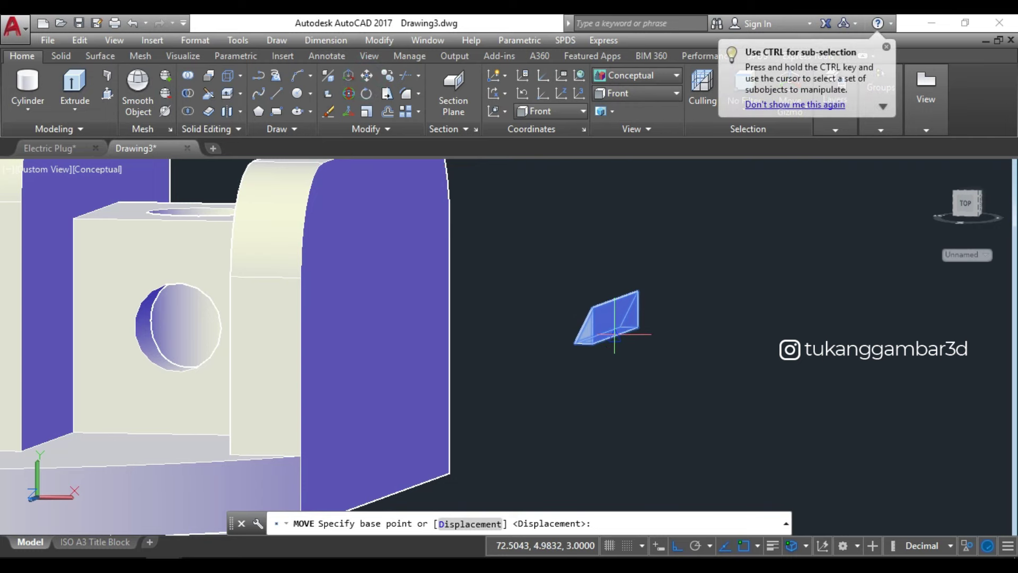
{"action": "left_click", "coordinate": [614, 334]}
{"action": "scroll", "coordinate": [610, 326], "scroll_direction": "down", "scroll_amount": 5}
{"action": "mouse_move", "coordinate": [610, 326]}
{"action": "middle_mouse_down", "text": "shift"}
{"action": "mouse_move", "coordinate": [318, 300]}
{"action": "mouse_move", "coordinate": [555, 269]}
{"action": "middle_mouse_up", "text": "shift"}
{"action": "scroll", "coordinate": [555, 270], "scroll_direction": "up", "scroll_amount": 4}
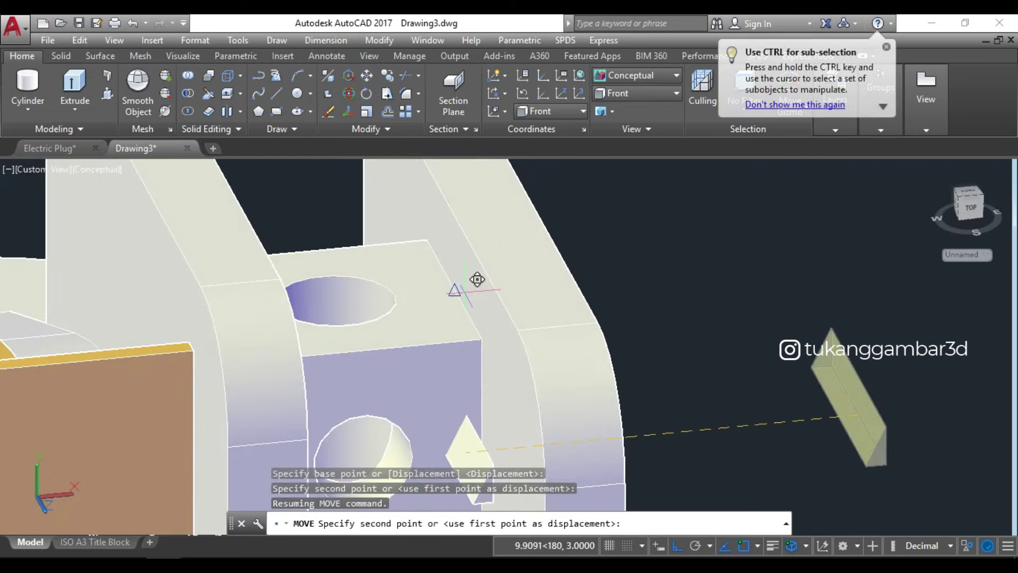
{"action": "left_click", "coordinate": [454, 288]}
{"action": "mouse_move", "coordinate": [454, 287]}
{"action": "middle_mouse_down", "text": "shift"}
{"action": "mouse_move", "coordinate": [546, 330]}
{"action": "mouse_move", "coordinate": [537, 318]}
{"action": "middle_mouse_up", "text": "shift"}
{"action": "scroll", "coordinate": [455, 297], "scroll_direction": "down", "scroll_amount": 3}
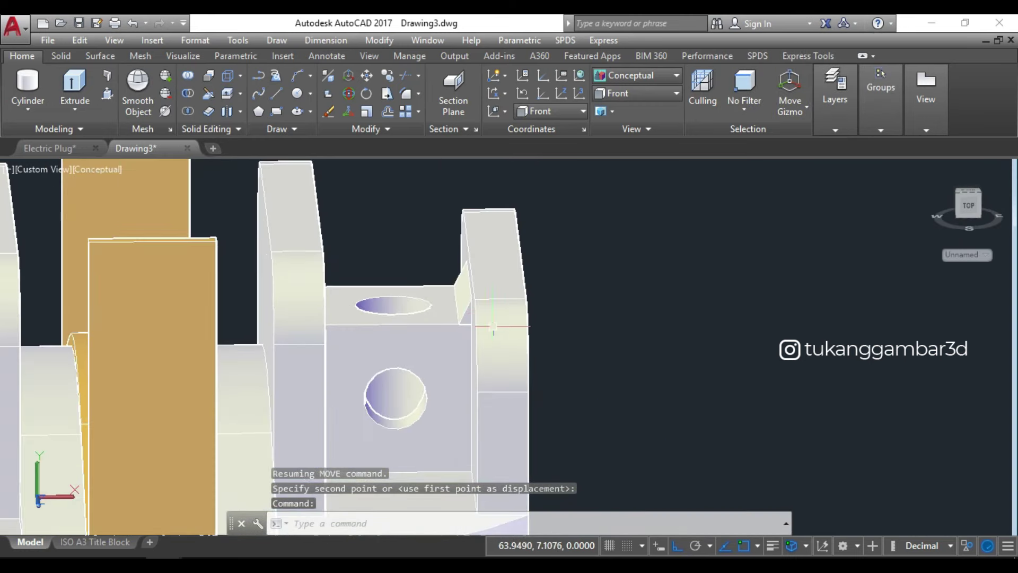
{"action": "middle_click_drag", "start_coordinate": [454, 296], "coordinate": [468, 291], "text": "shift"}
Step: Reselect the small wedge on its own
{"action": "left_click", "coordinate": [467, 290]}
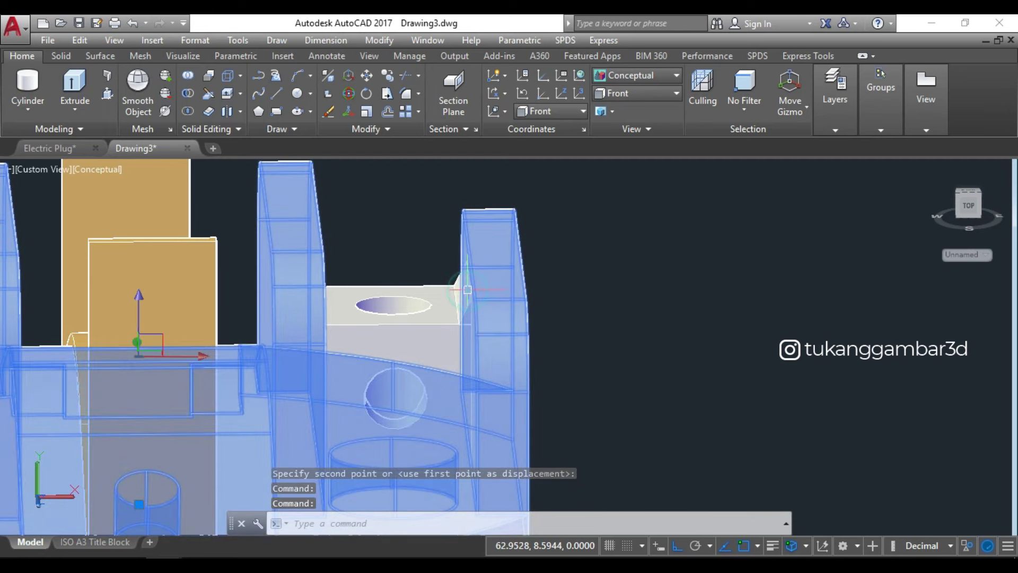
{"action": "key", "text": "Escape"}
{"action": "left_click", "coordinate": [446, 227]}
{"action": "left_click", "coordinate": [583, 403]}
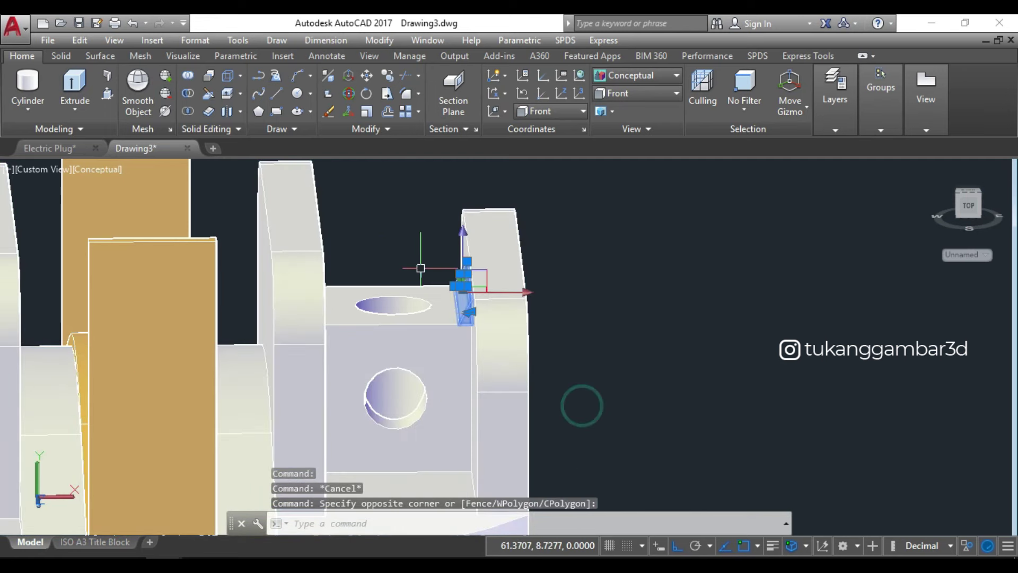
Step: Mirror the wedge across the YZ plane through the model's centre, keeping the original
{"action": "left_click", "coordinate": [334, 81]}
{"action": "scroll", "coordinate": [657, 233], "scroll_direction": "down", "scroll_amount": 5}
{"action": "middle_click_drag", "start_coordinate": [681, 254], "coordinate": [618, 273], "text": "shift"}
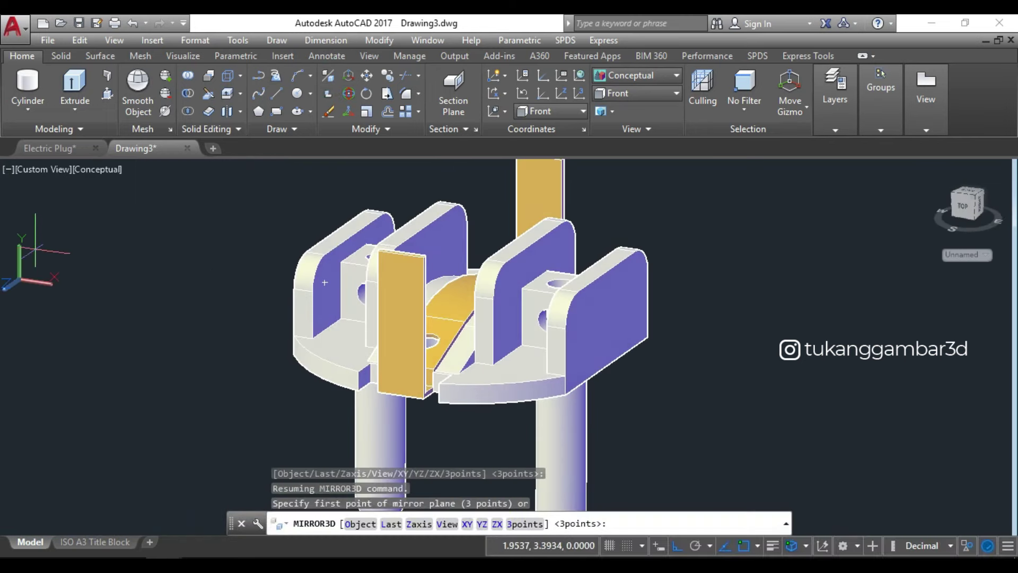
{"action": "left_click", "coordinate": [482, 524]}
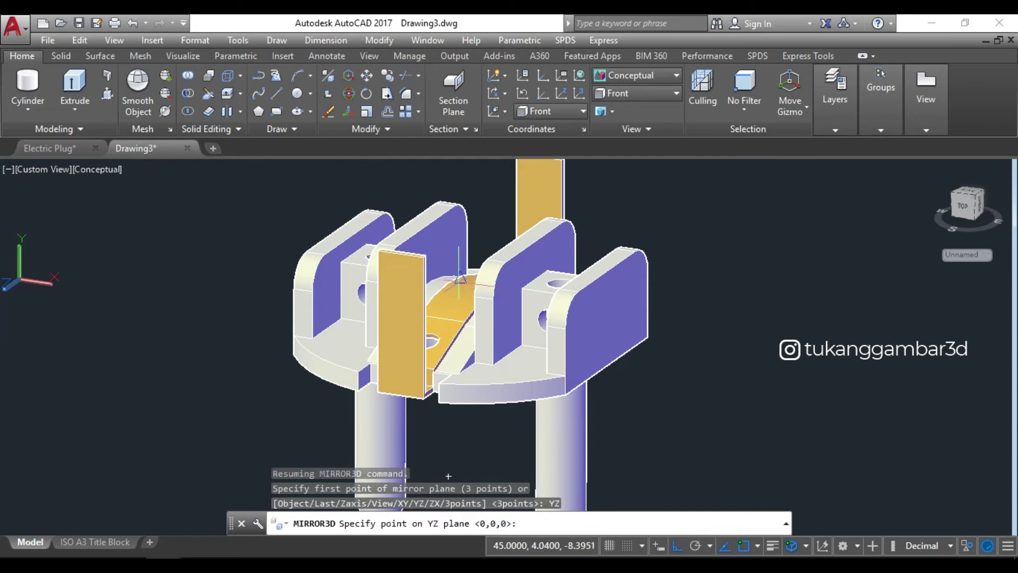
{"action": "scroll", "coordinate": [455, 284], "scroll_direction": "up", "scroll_amount": 2}
{"action": "mouse_move", "coordinate": [469, 295]}
{"action": "middle_mouse_down", "text": "shift"}
{"action": "mouse_move", "coordinate": [575, 281]}
{"action": "mouse_move", "coordinate": [470, 289]}
{"action": "middle_mouse_up", "text": "shift"}
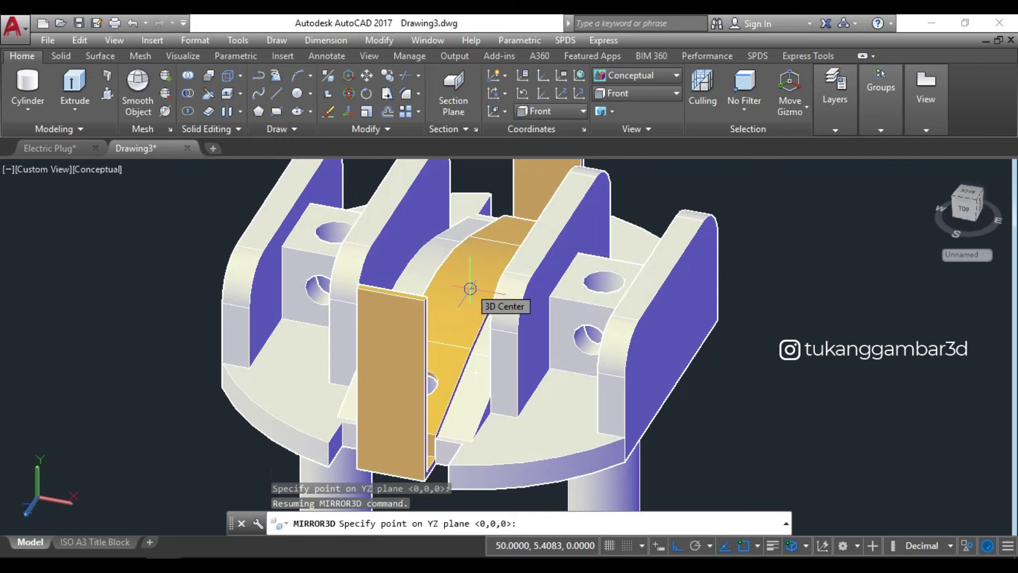
{"action": "left_click", "coordinate": [471, 291]}
{"action": "right_click", "coordinate": [467, 262]}
{"action": "left_click", "coordinate": [480, 269]}
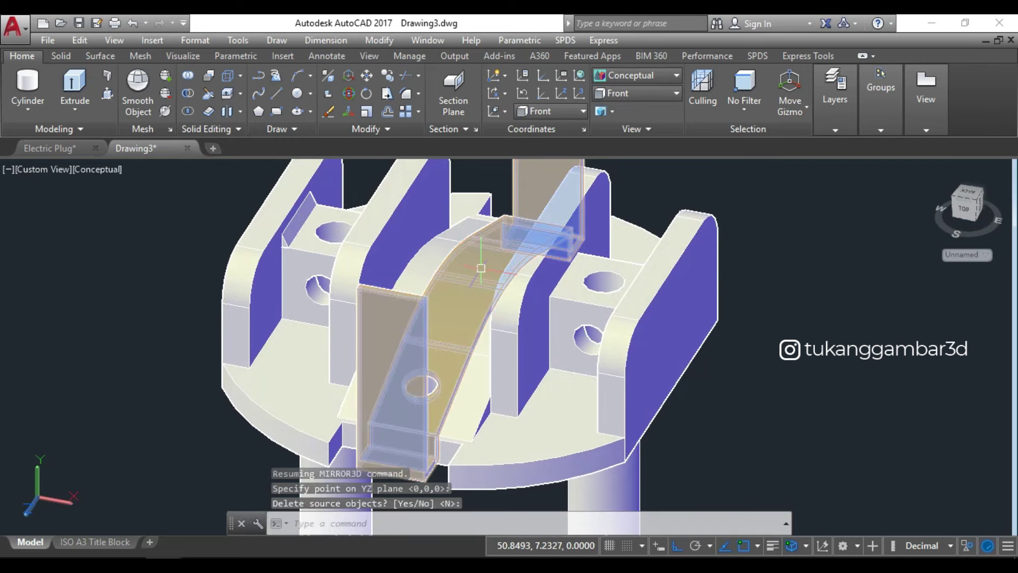
Step: Orbit to inspect the mirrored wedge on the left bracket
{"action": "middle_click_drag", "start_coordinate": [359, 256], "coordinate": [363, 225], "text": "shift"}
{"action": "key", "text": "Return"}
{"action": "scroll", "coordinate": [273, 254], "scroll_direction": "up", "scroll_amount": 2}
{"action": "left_click", "coordinate": [316, 234]}
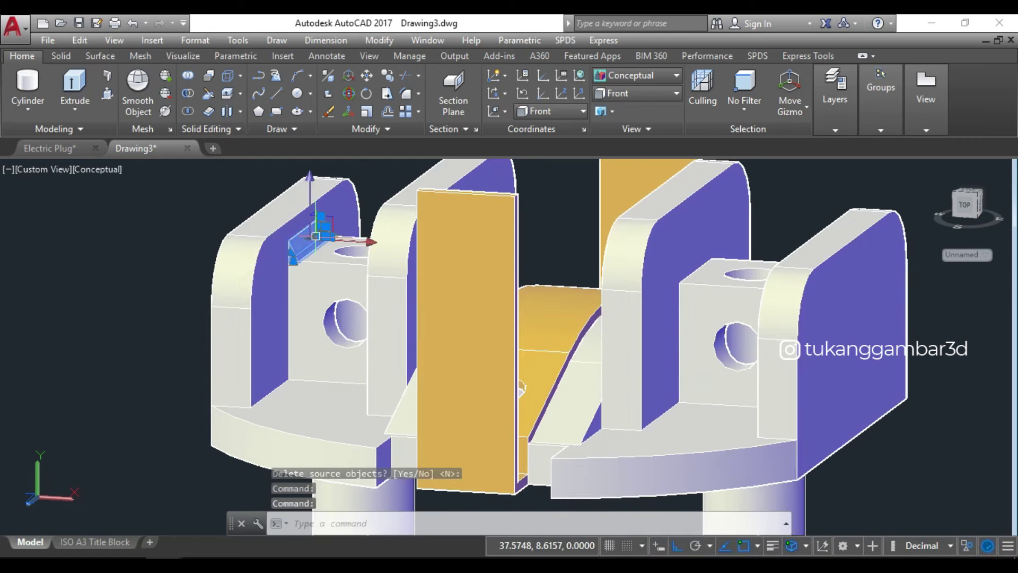
{"action": "key", "text": "Escape"}
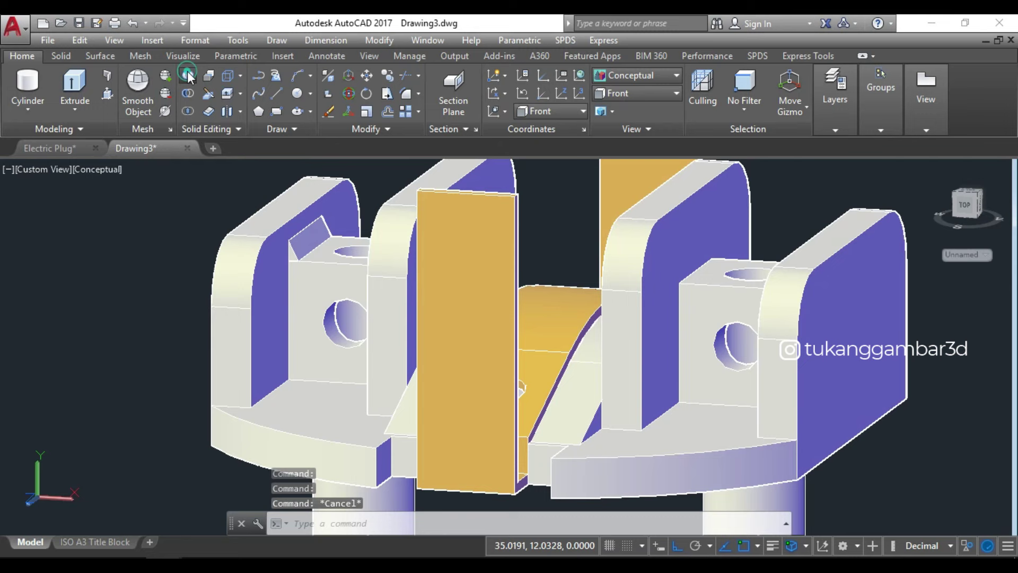
Step: Union the plug base with both wedges, then orbit back to a front view
{"action": "left_click", "coordinate": [188, 75]}
{"action": "left_click", "coordinate": [254, 220]}
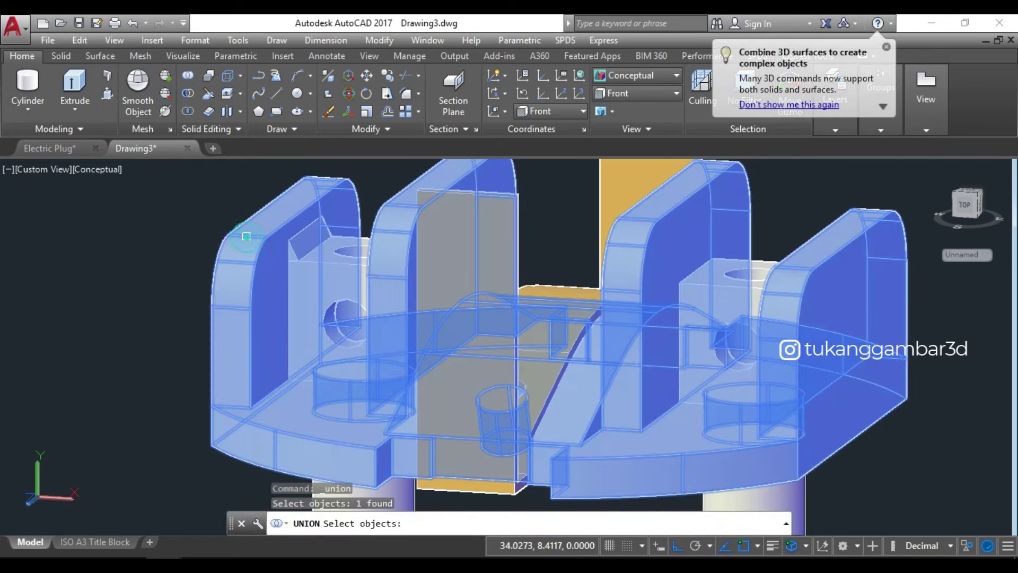
{"action": "left_click", "coordinate": [313, 241]}
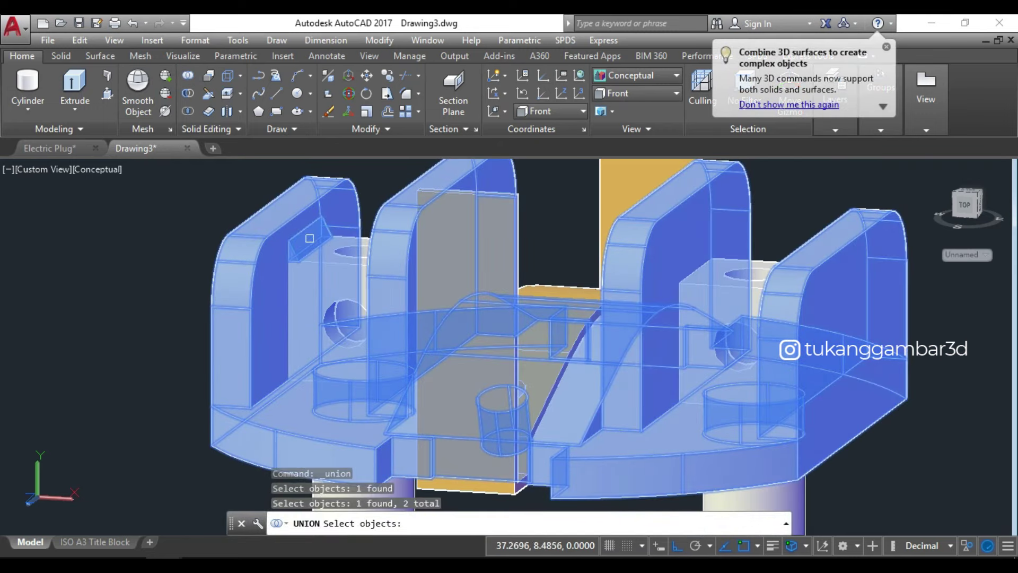
{"action": "scroll", "coordinate": [309, 238], "scroll_direction": "down", "scroll_amount": 2}
{"action": "middle_click_drag", "start_coordinate": [531, 297], "coordinate": [551, 265], "text": "shift"}
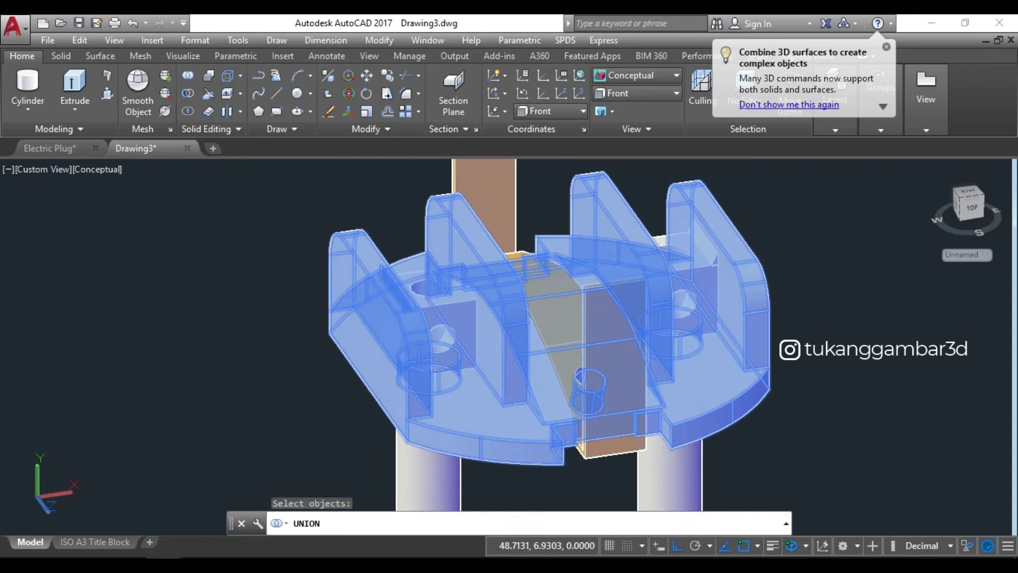
{"action": "left_click", "coordinate": [708, 248]}
{"action": "key", "text": "Return"}
{"action": "middle_click_drag", "start_coordinate": [773, 260], "coordinate": [658, 230], "text": "shift"}
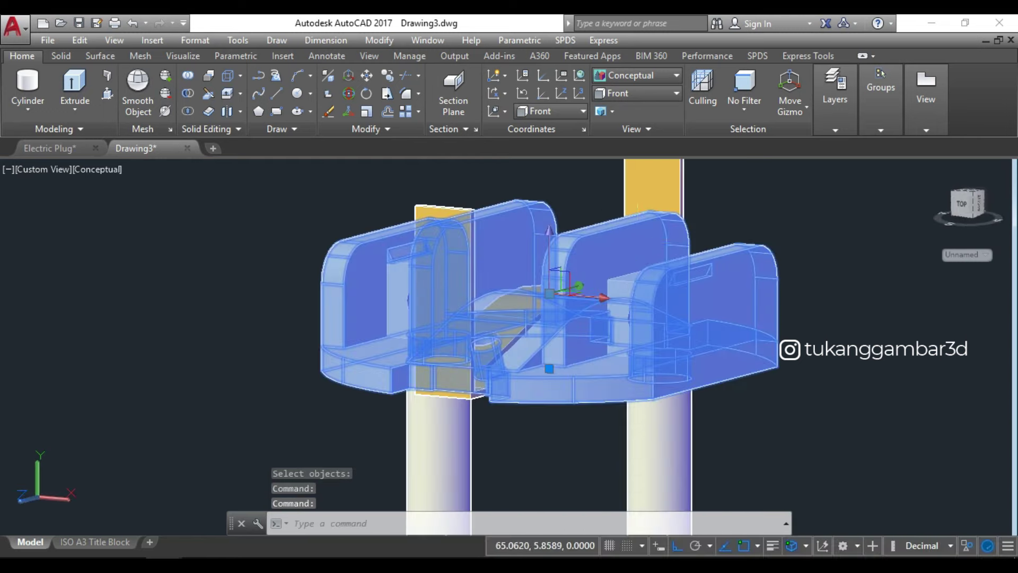
{"action": "key", "text": "Escape"}
{"action": "mouse_move", "coordinate": [600, 248]}
{"action": "middle_mouse_down", "text": "shift"}
{"action": "mouse_move", "coordinate": [593, 312]}
{"action": "mouse_move", "coordinate": [604, 305]}
{"action": "middle_mouse_up", "text": "shift"}
Step: Orbit around the plug to an angled view showing both pins
{"action": "left_click", "coordinate": [627, 297]}
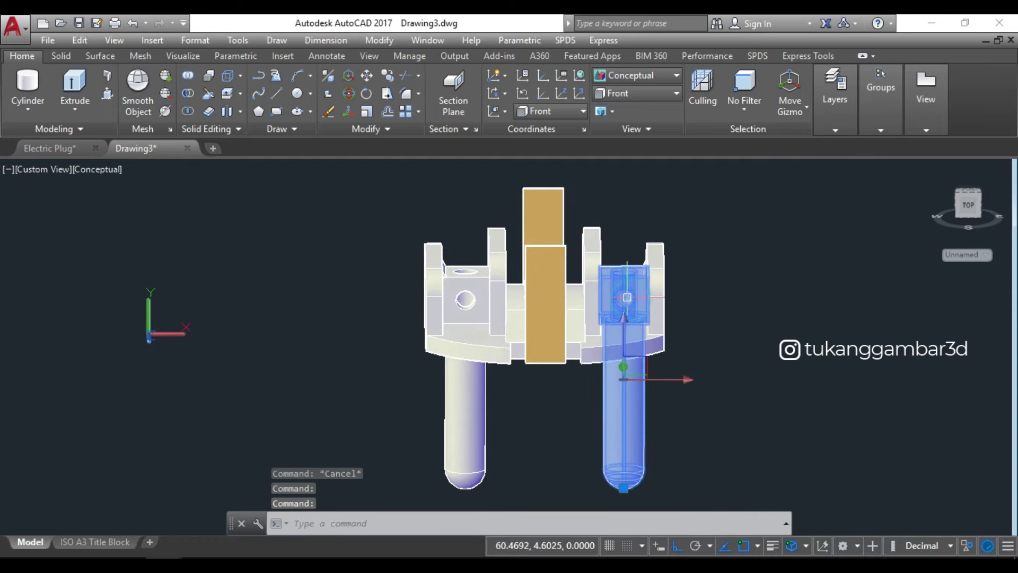
{"action": "key", "text": "Escape"}
{"action": "left_click", "coordinate": [669, 273]}
{"action": "key", "text": "Escape"}
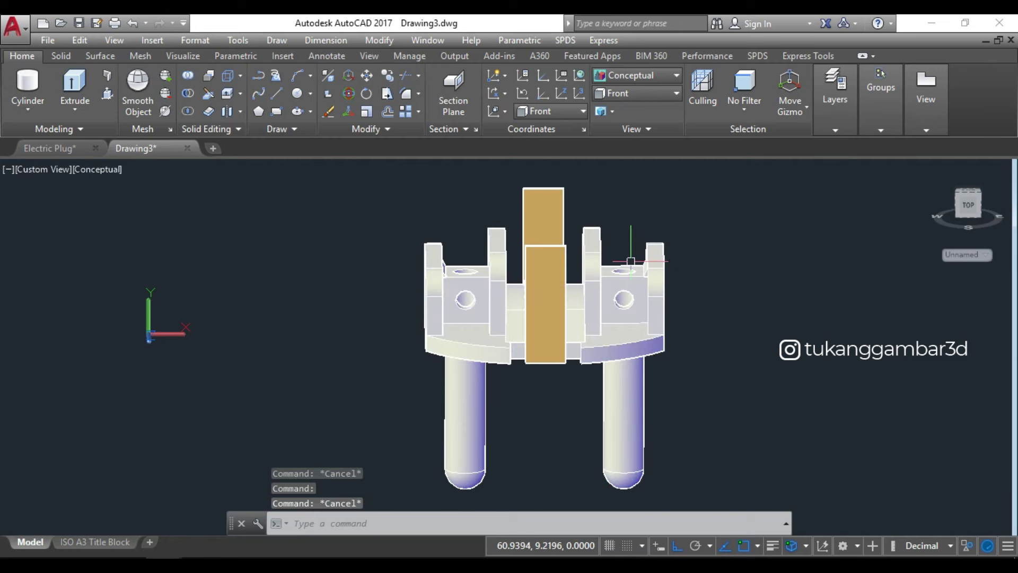
{"action": "middle_click_drag", "start_coordinate": [631, 261], "coordinate": [668, 265], "text": "shift"}
{"action": "scroll", "coordinate": [681, 239], "scroll_direction": "up", "scroll_amount": 2}
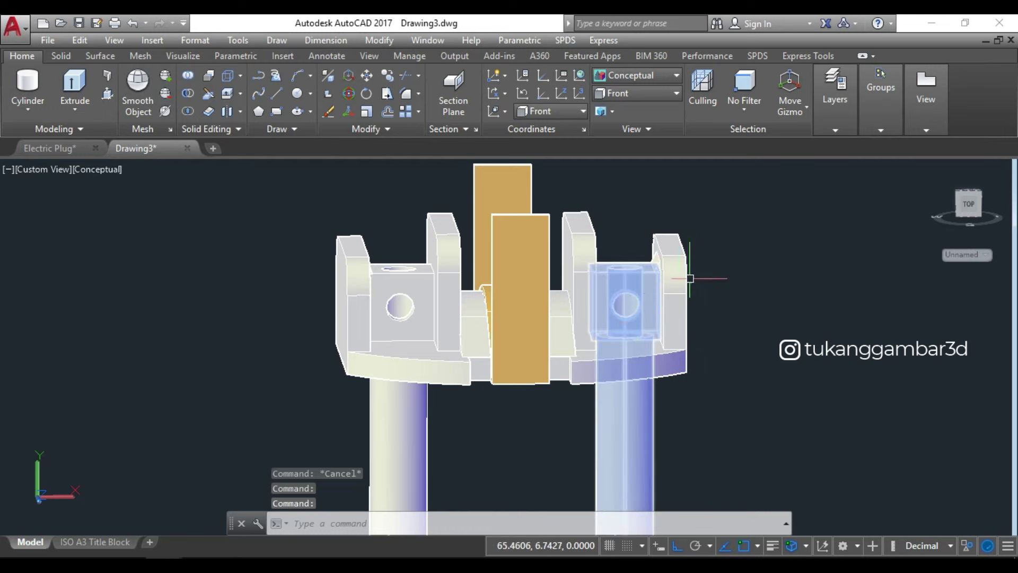
{"action": "scroll", "coordinate": [654, 267], "scroll_direction": "up", "scroll_amount": 2}
{"action": "scroll", "coordinate": [653, 267], "scroll_direction": "up", "scroll_amount": 2}
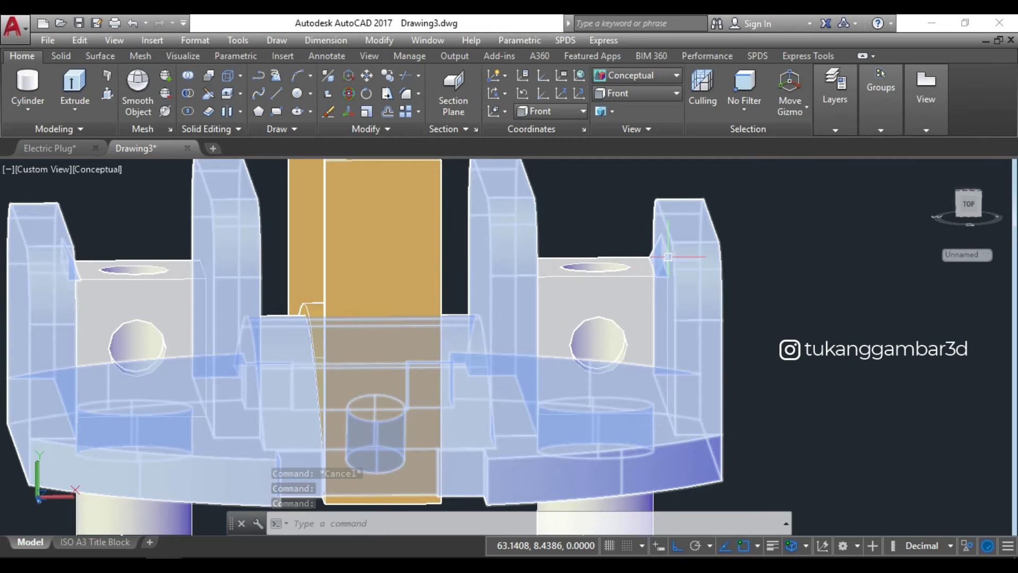
{"action": "scroll", "coordinate": [660, 261], "scroll_direction": "down", "scroll_amount": 5}
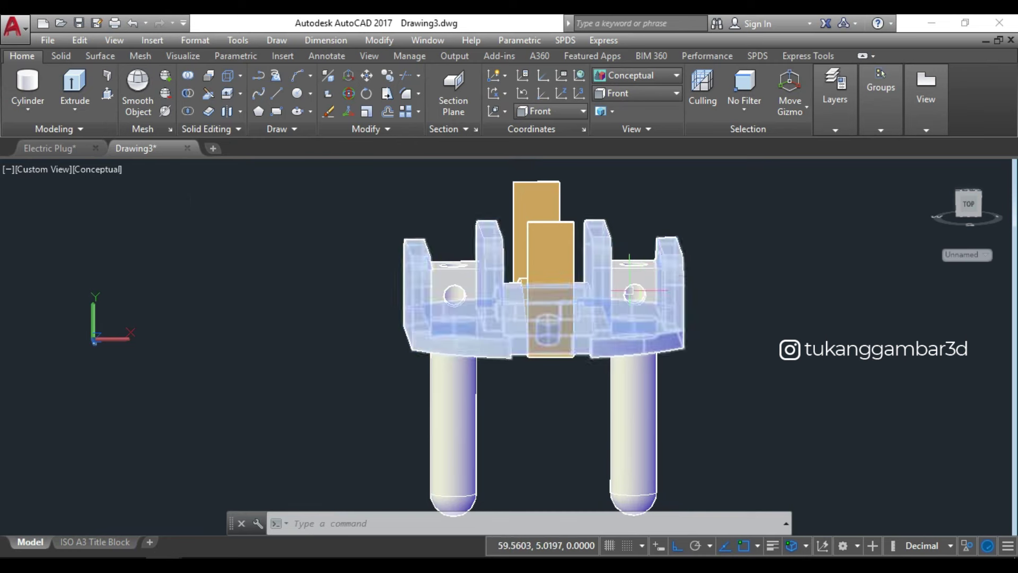
{"action": "middle_click_drag", "start_coordinate": [659, 260], "coordinate": [477, 371], "text": "shift"}
Step: Set both pins' colour to Cyan in the Properties palette
{"action": "left_click", "coordinate": [446, 403]}
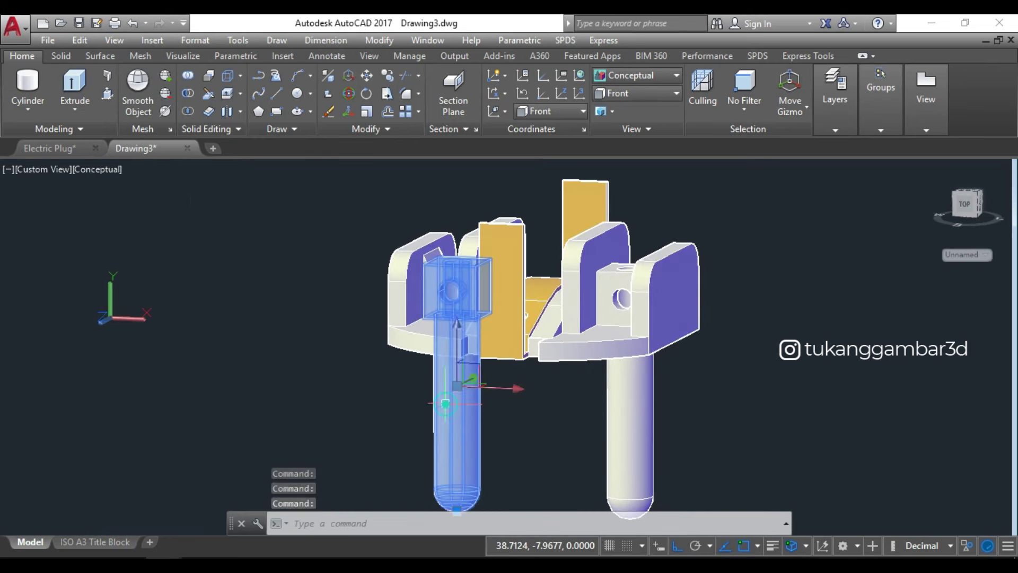
{"action": "left_click", "coordinate": [630, 403]}
{"action": "right_click", "coordinate": [722, 210]}
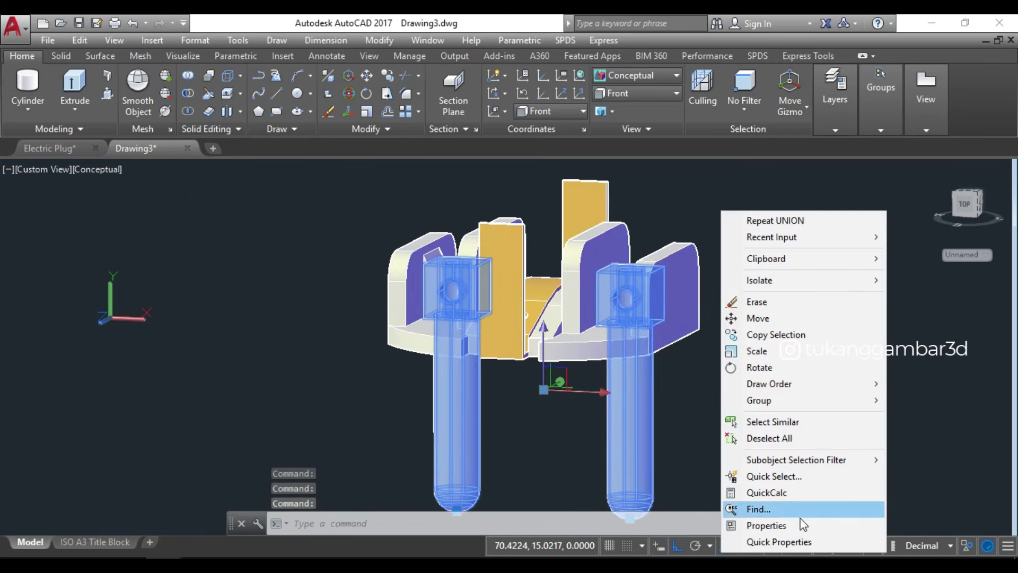
{"action": "left_click", "coordinate": [799, 524]}
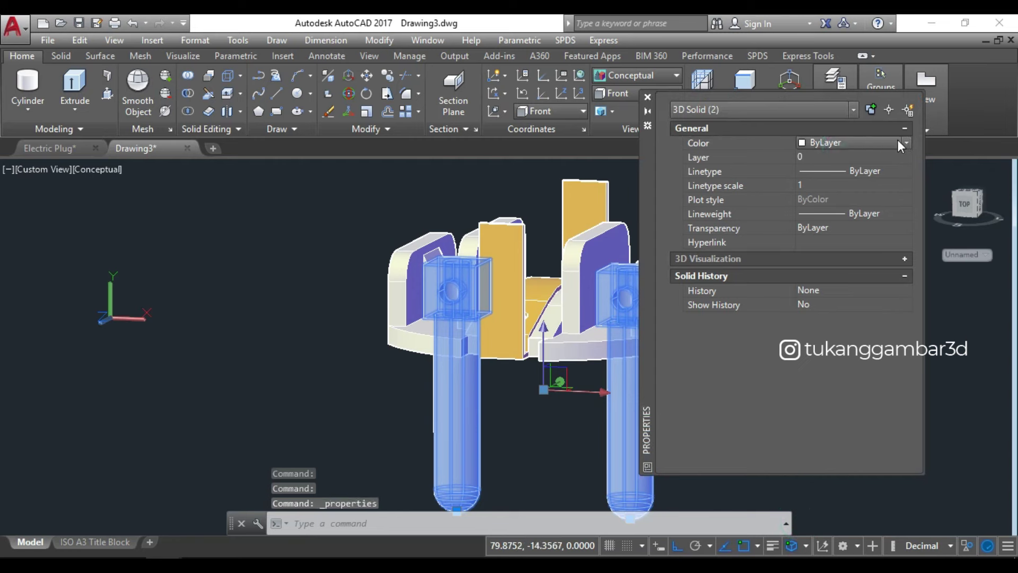
{"action": "left_click", "coordinate": [905, 142]}
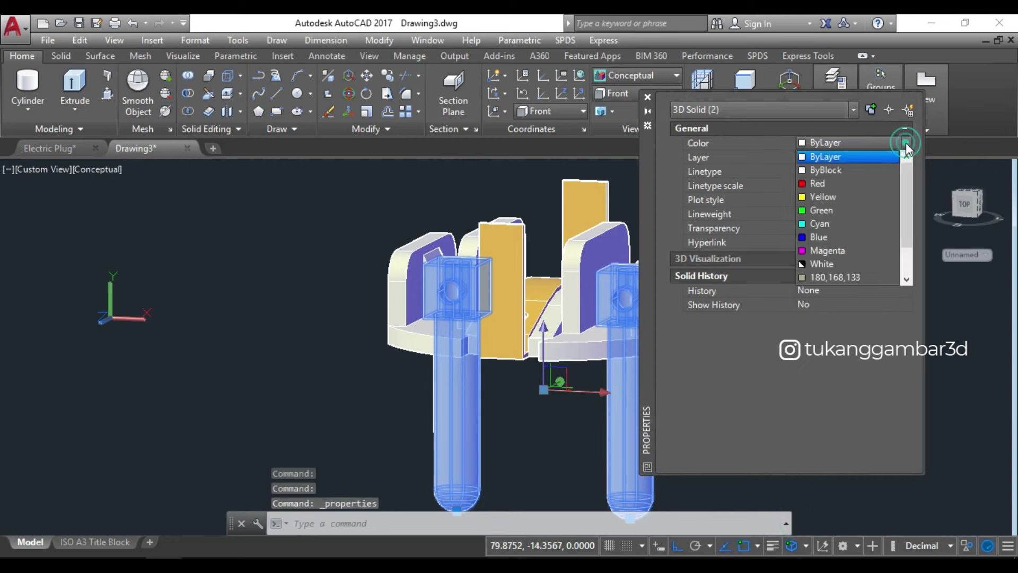
{"action": "left_click", "coordinate": [839, 224]}
{"action": "left_click", "coordinate": [648, 97]}
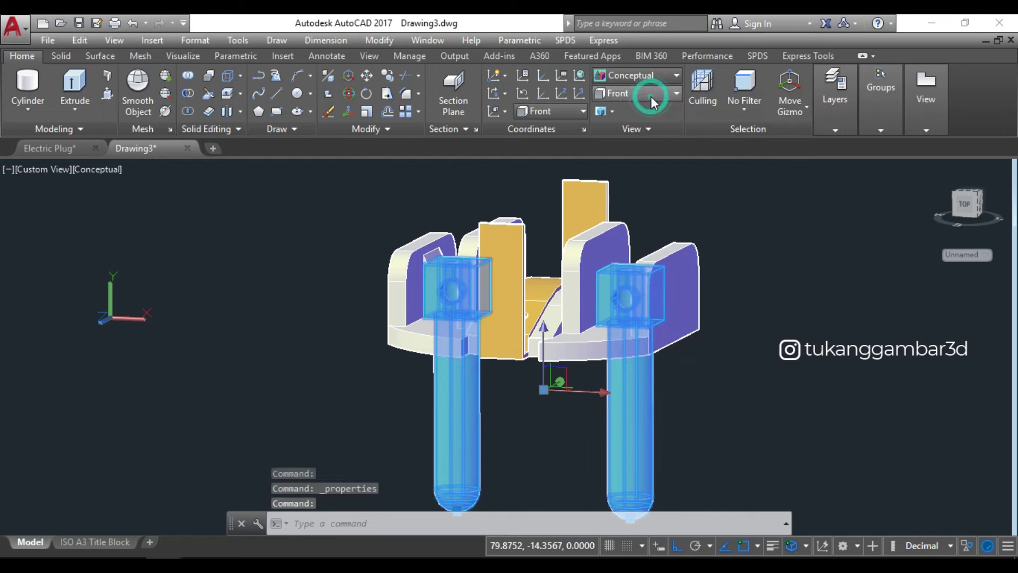
{"action": "key", "text": "Escape"}
{"action": "scroll", "coordinate": [721, 299], "scroll_direction": "down", "scroll_amount": 2}
Step: Draw a 2.5-diameter, 5-high cylinder to the right of the plug
{"action": "mouse_move", "coordinate": [726, 308]}
{"action": "middle_mouse_down", "text": "shift"}
{"action": "mouse_move", "coordinate": [745, 344]}
{"action": "mouse_move", "coordinate": [718, 357]}
{"action": "mouse_move", "coordinate": [692, 341]}
{"action": "mouse_move", "coordinate": [708, 355]}
{"action": "mouse_move", "coordinate": [698, 349]}
{"action": "middle_mouse_up", "text": "shift"}
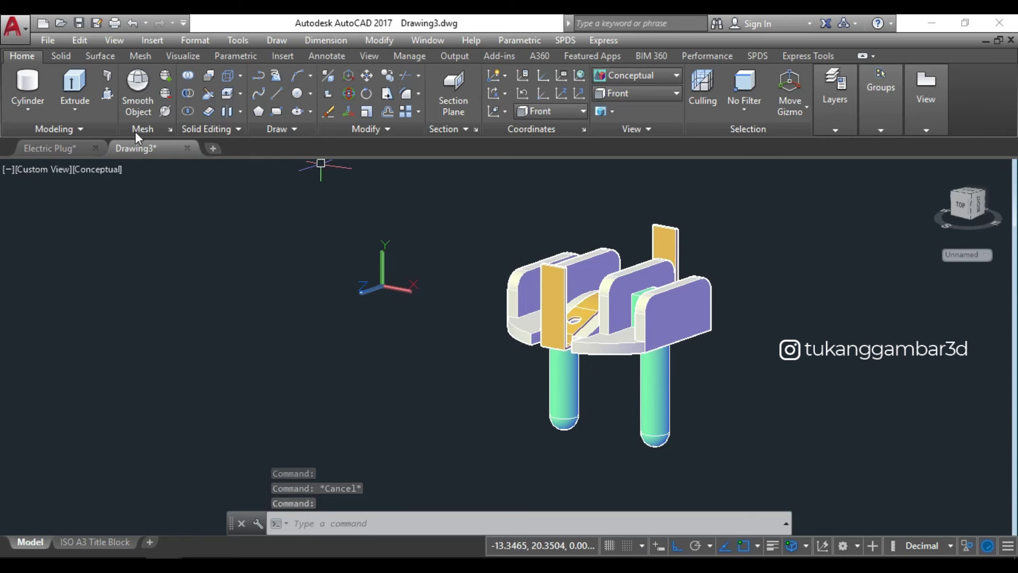
{"action": "left_click", "coordinate": [27, 88]}
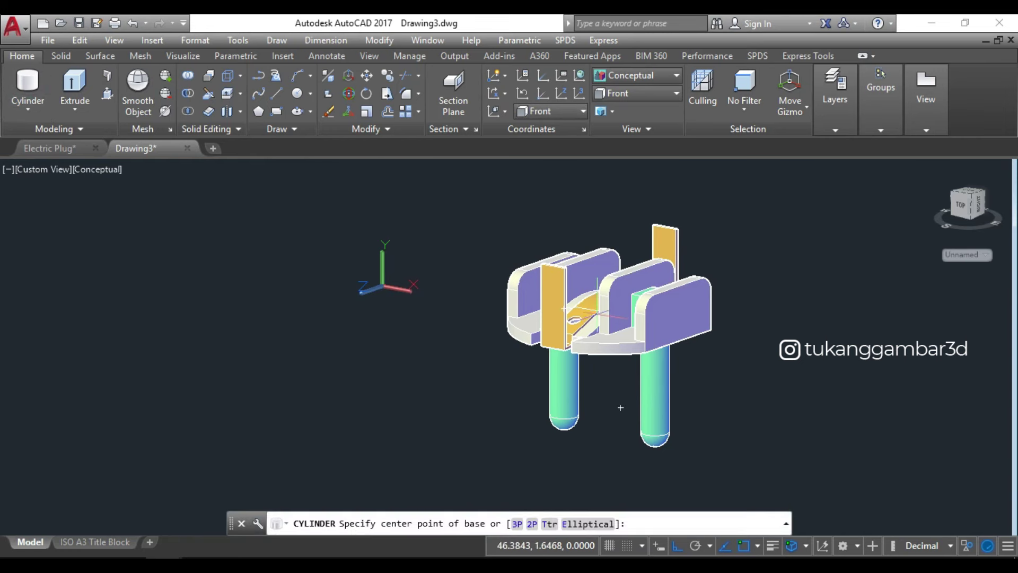
{"action": "middle_click_drag", "start_coordinate": [598, 314], "coordinate": [393, 294]}
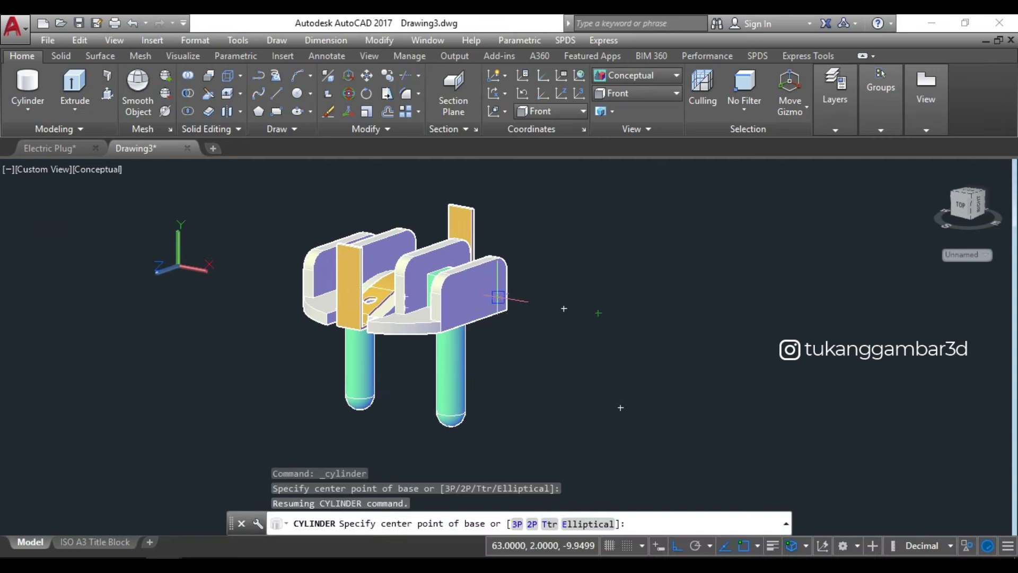
{"action": "scroll", "coordinate": [498, 297], "scroll_direction": "up", "scroll_amount": 2}
{"action": "left_click", "coordinate": [619, 295]}
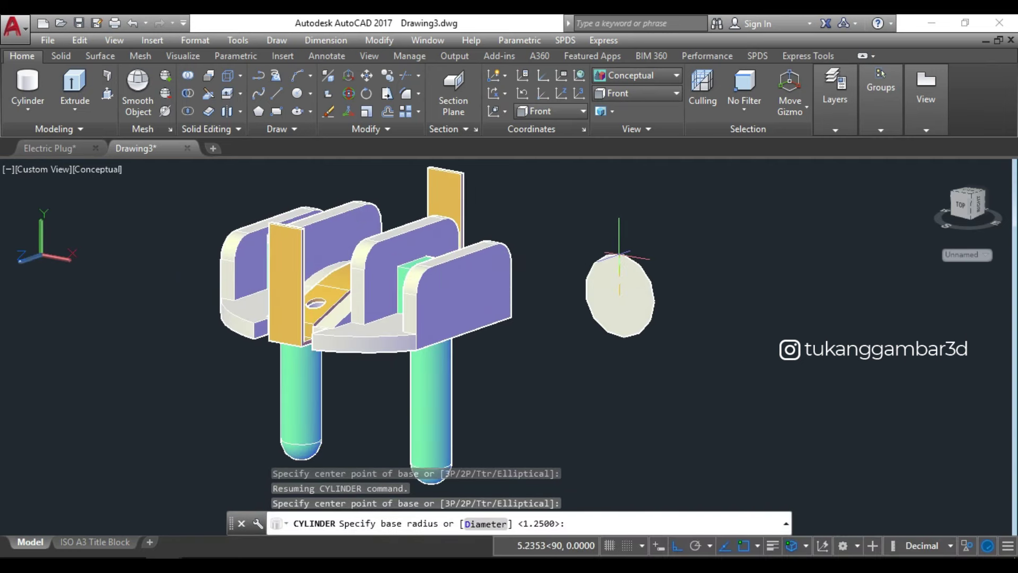
{"action": "type", "text": "D"}
{"action": "key", "text": "Return"}
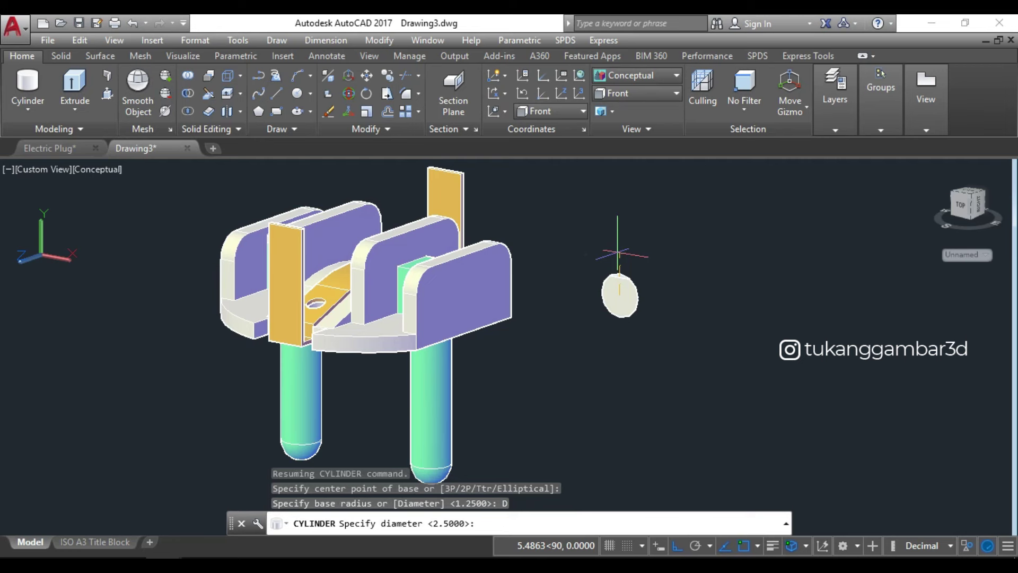
{"action": "type", "text": "2.5"}
{"action": "key", "text": "Return"}
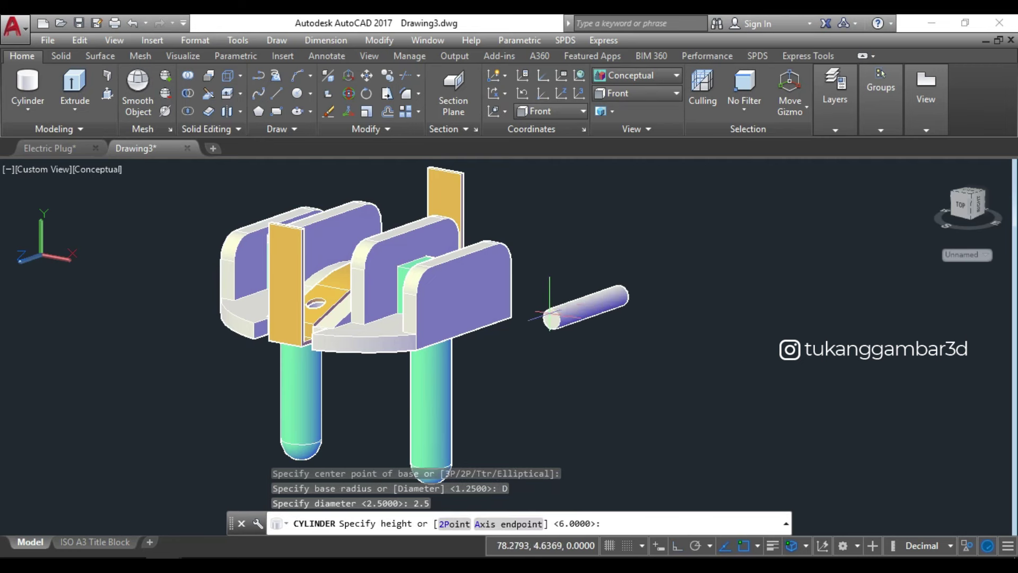
{"action": "type", "text": "5"}
{"action": "key", "text": "Return"}
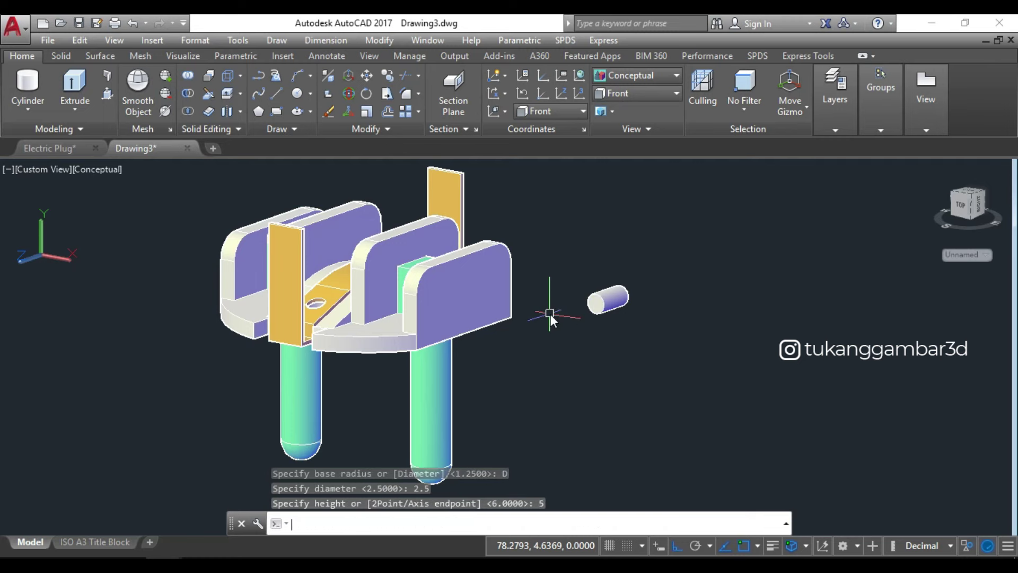
Step: Cap the cylinder's end with a 4-diameter, 1.5-thick cylinder as the pin head
{"action": "scroll", "coordinate": [562, 310], "scroll_direction": "up", "scroll_amount": 2}
{"action": "key", "text": "Return"}
{"action": "scroll", "coordinate": [582, 303], "scroll_direction": "up", "scroll_amount": 2}
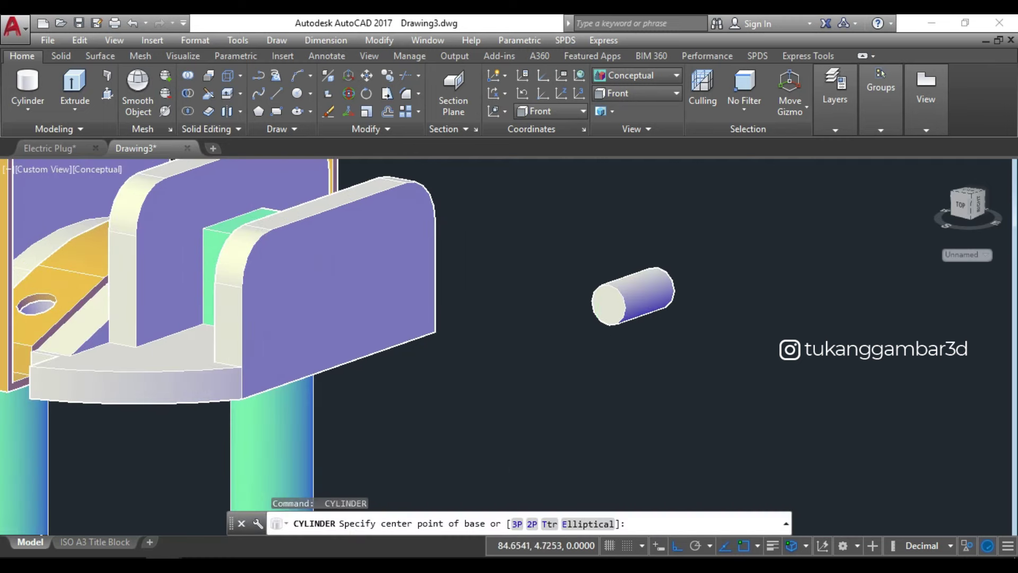
{"action": "scroll", "coordinate": [613, 290], "scroll_direction": "up", "scroll_amount": 2}
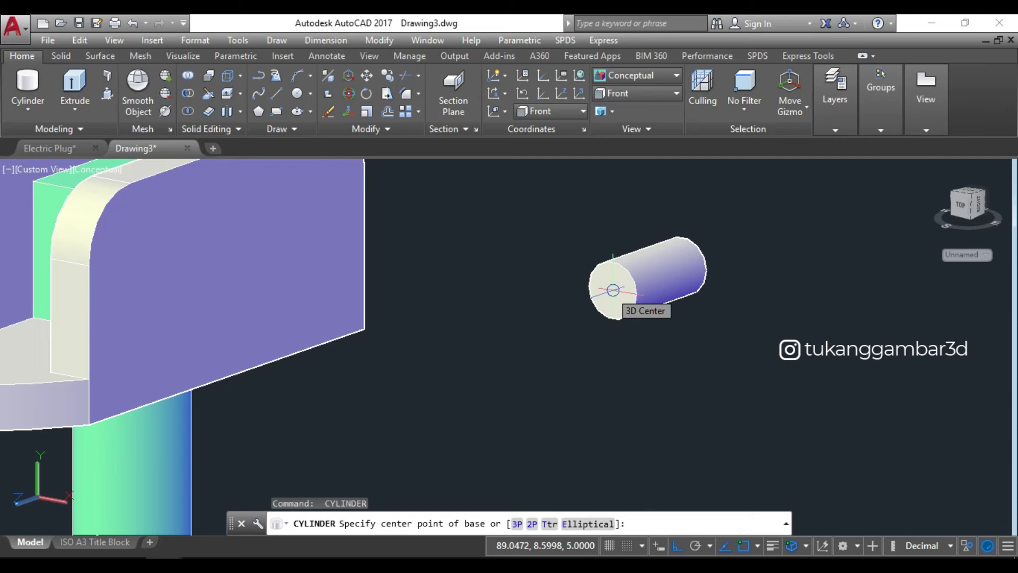
{"action": "left_click", "coordinate": [613, 290]}
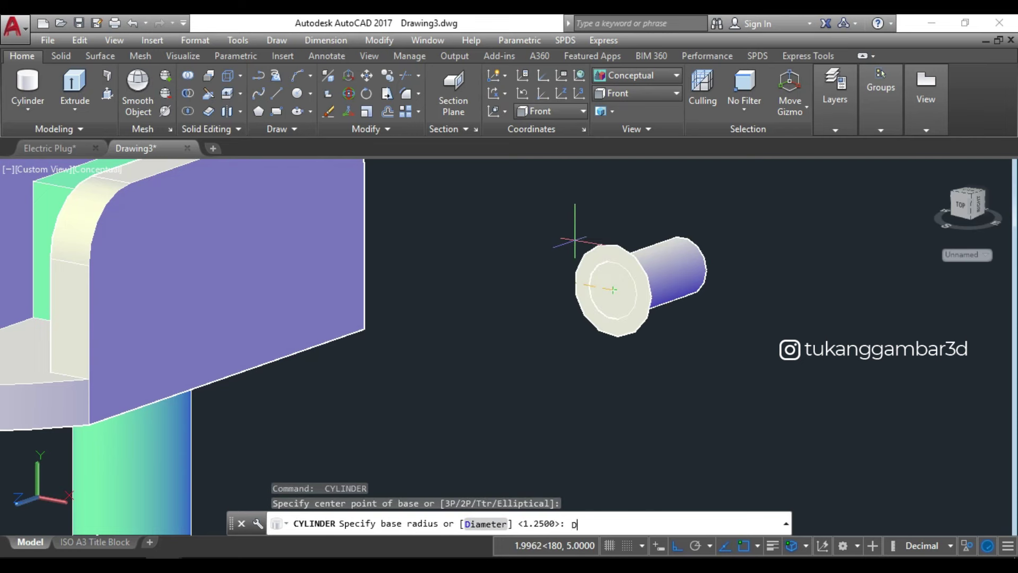
{"action": "key", "text": "Return"}
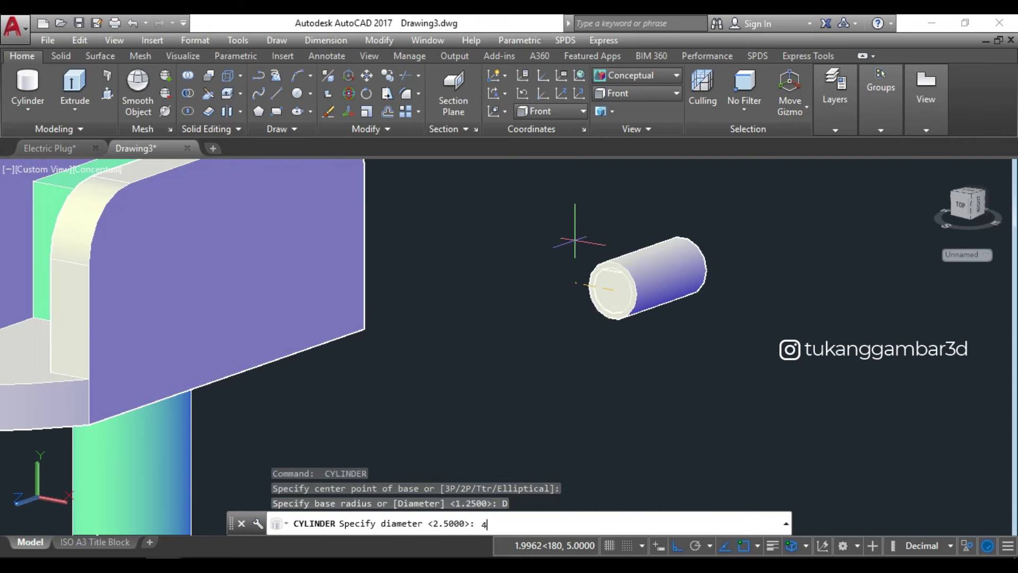
{"action": "key", "text": "Return"}
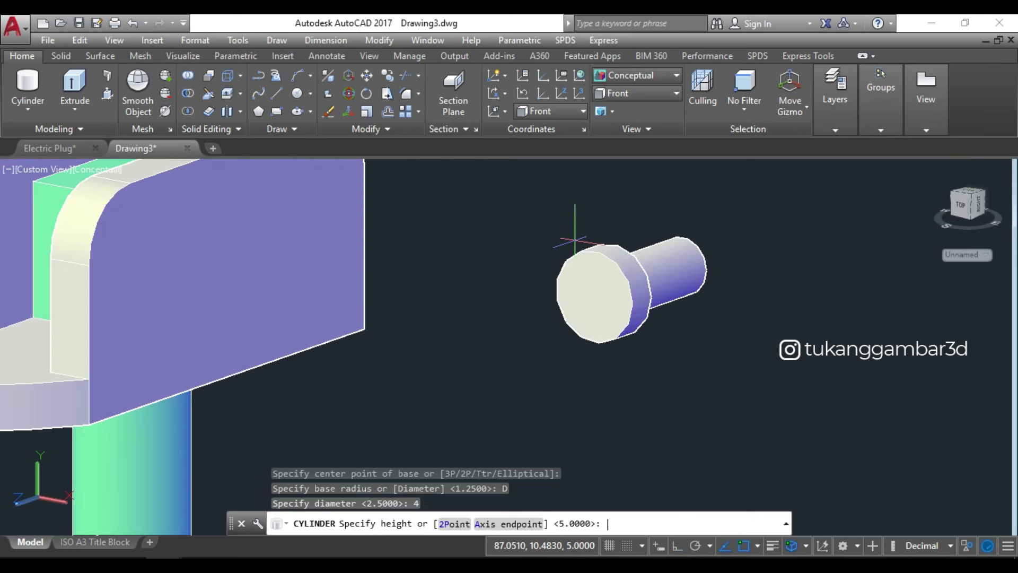
{"action": "type", "text": "1.5"}
{"action": "key", "text": "Return"}
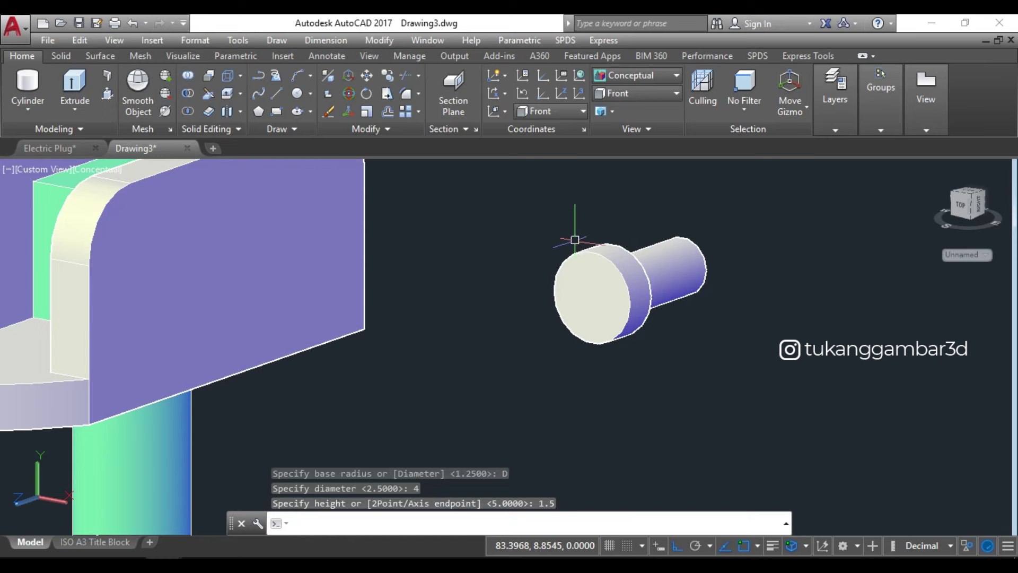
{"action": "left_click", "coordinate": [27, 106]}
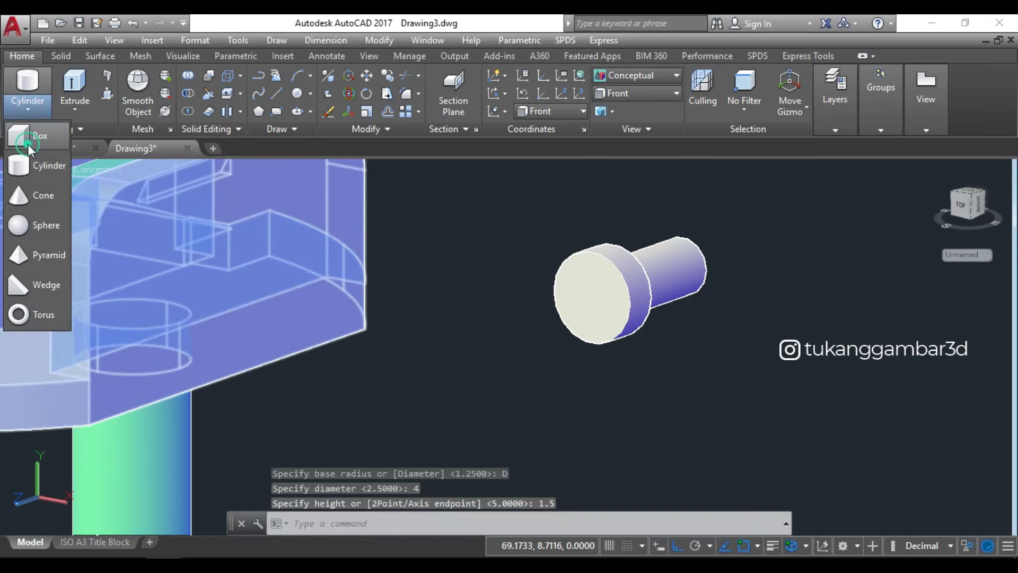
Step: Draw a box left of the pin with length 0.8, width 5 and height 0.8
{"action": "left_click", "coordinate": [28, 137]}
{"action": "left_click", "coordinate": [478, 317]}
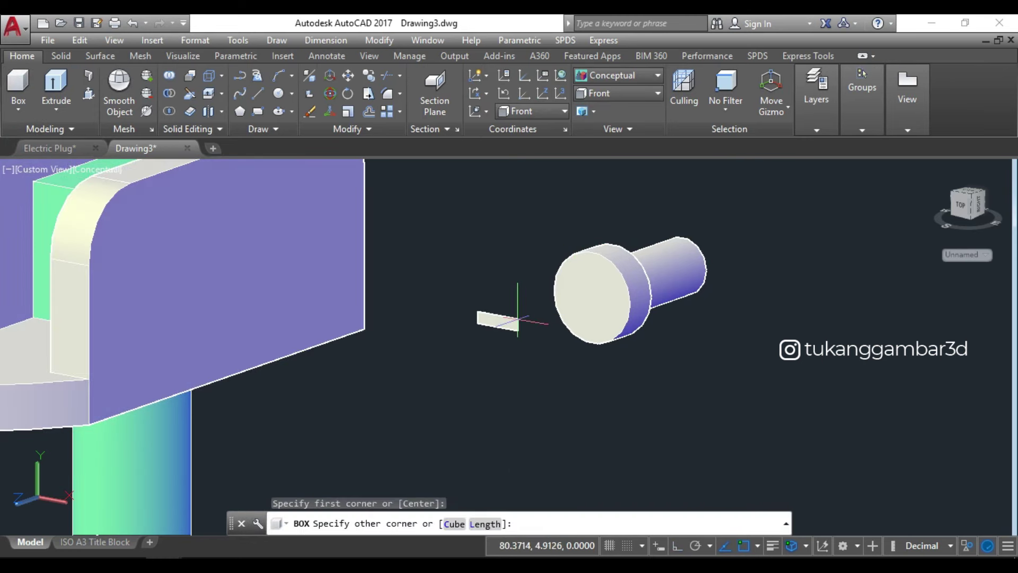
{"action": "type", "text": "L"}
{"action": "key", "text": "Return"}
{"action": "type", "text": "0.8"}
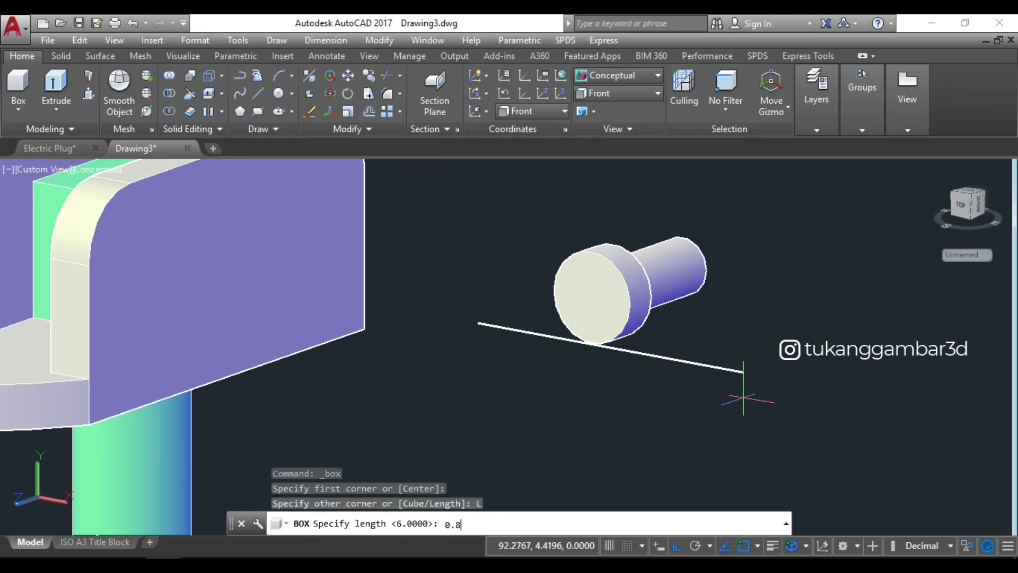
{"action": "key", "text": "Return"}
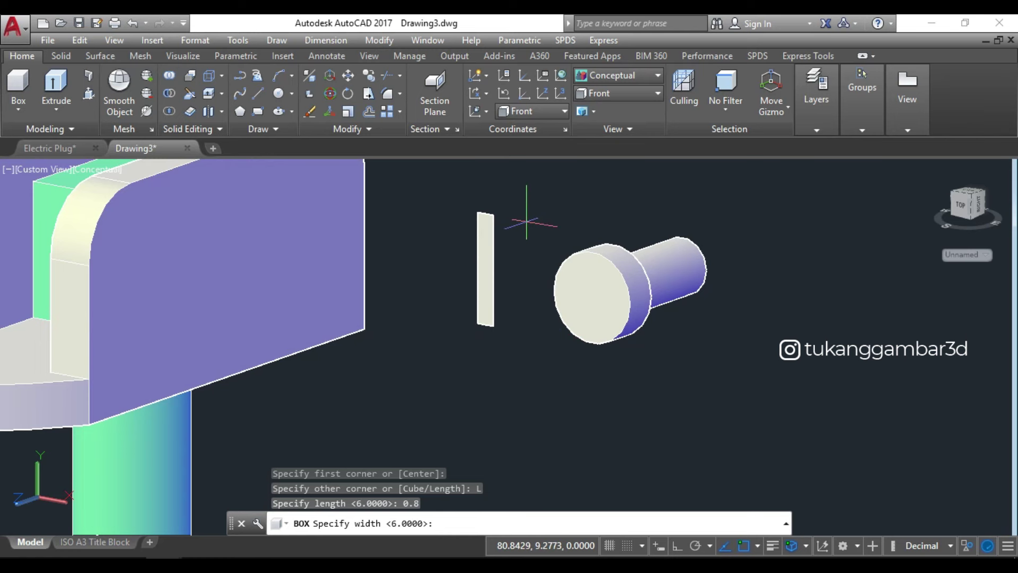
{"action": "type", "text": "5"}
{"action": "key", "text": "Return"}
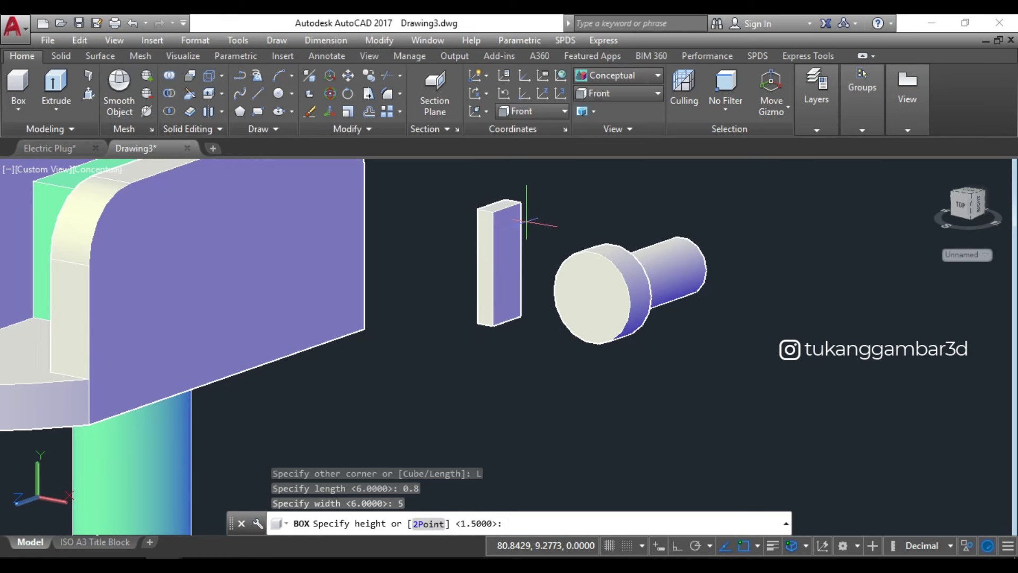
{"action": "key", "text": "Return"}
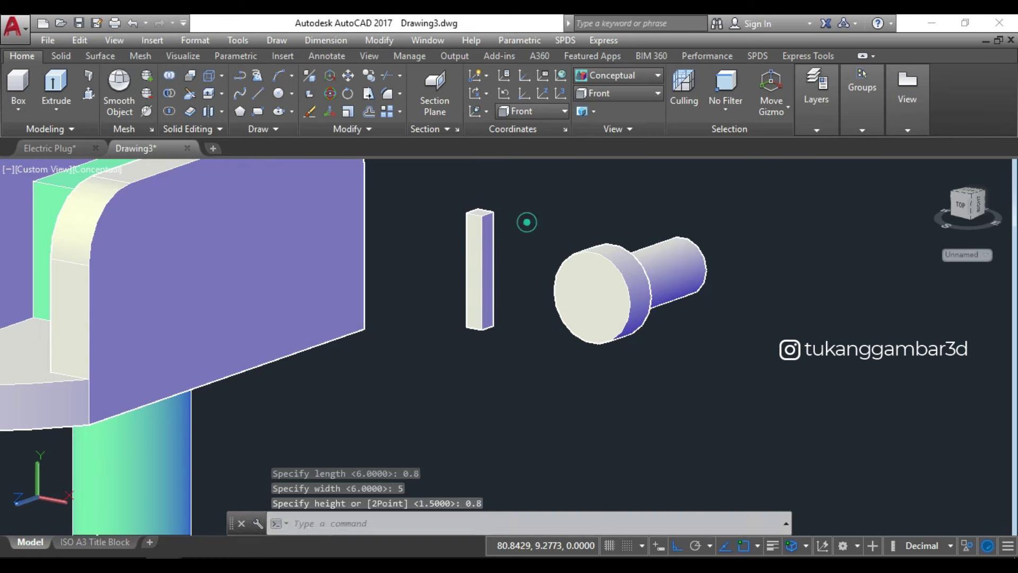
{"action": "left_click", "coordinate": [485, 238]}
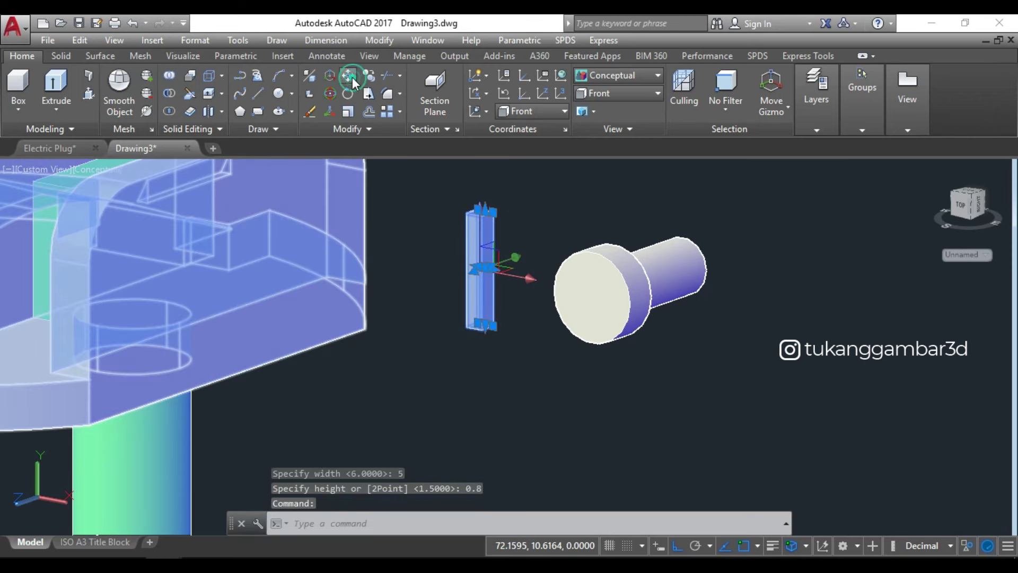
Step: Move the thin box from its centre onto the screw head face
{"action": "left_click", "coordinate": [349, 76]}
{"action": "scroll", "coordinate": [477, 268], "scroll_direction": "up", "scroll_amount": 3}
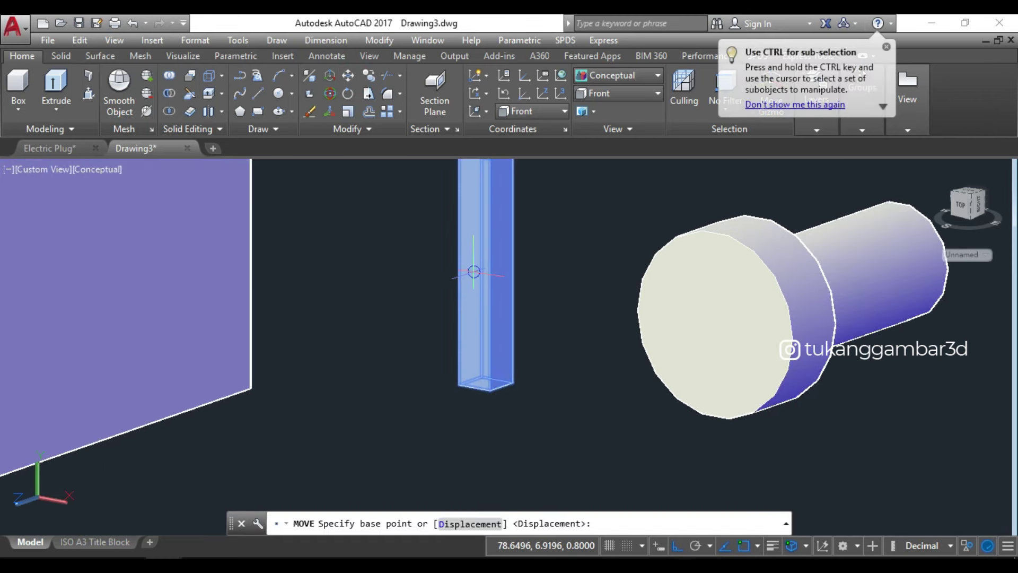
{"action": "left_click", "coordinate": [474, 271]}
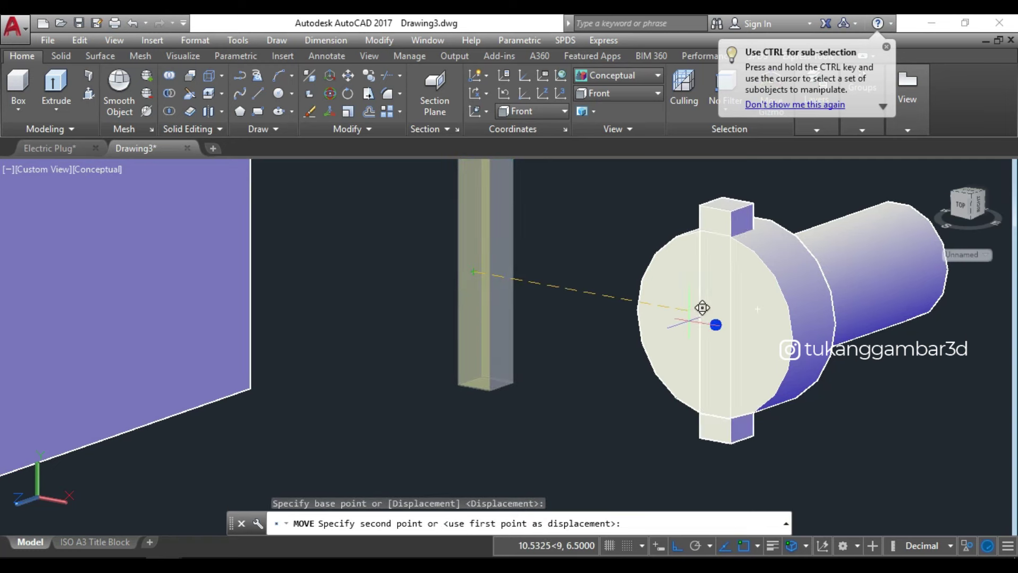
{"action": "left_click", "coordinate": [707, 328]}
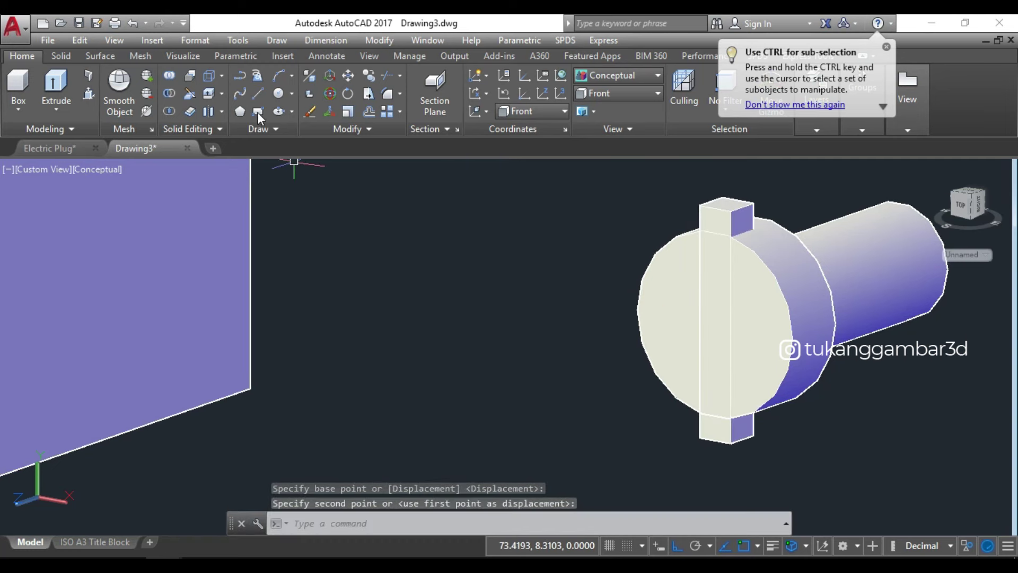
Step: Subtract the thin box from the head disk and shank to cut the slot
{"action": "left_click", "coordinate": [170, 96]}
{"action": "left_click", "coordinate": [668, 297]}
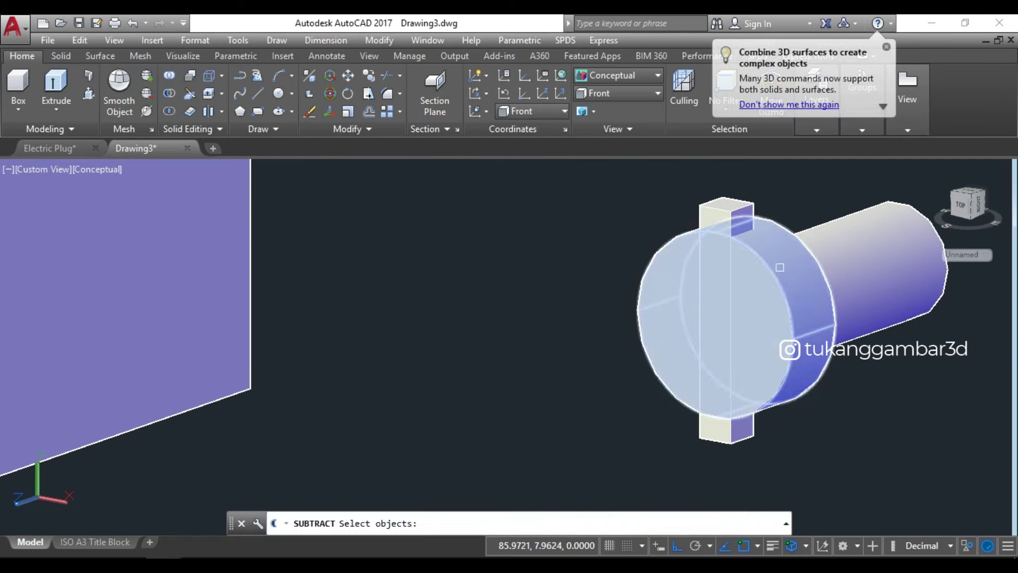
{"action": "left_click", "coordinate": [862, 242]}
{"action": "scroll", "coordinate": [862, 243], "scroll_direction": "down", "scroll_amount": 2}
{"action": "scroll", "coordinate": [779, 241], "scroll_direction": "down", "scroll_amount": 2}
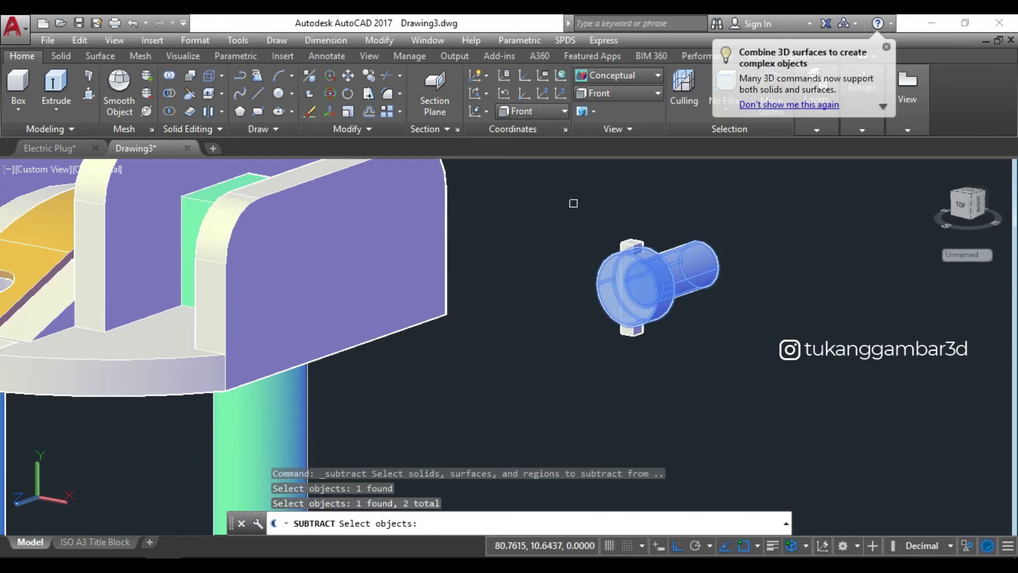
{"action": "key", "text": "Return"}
{"action": "left_click", "coordinate": [628, 244]}
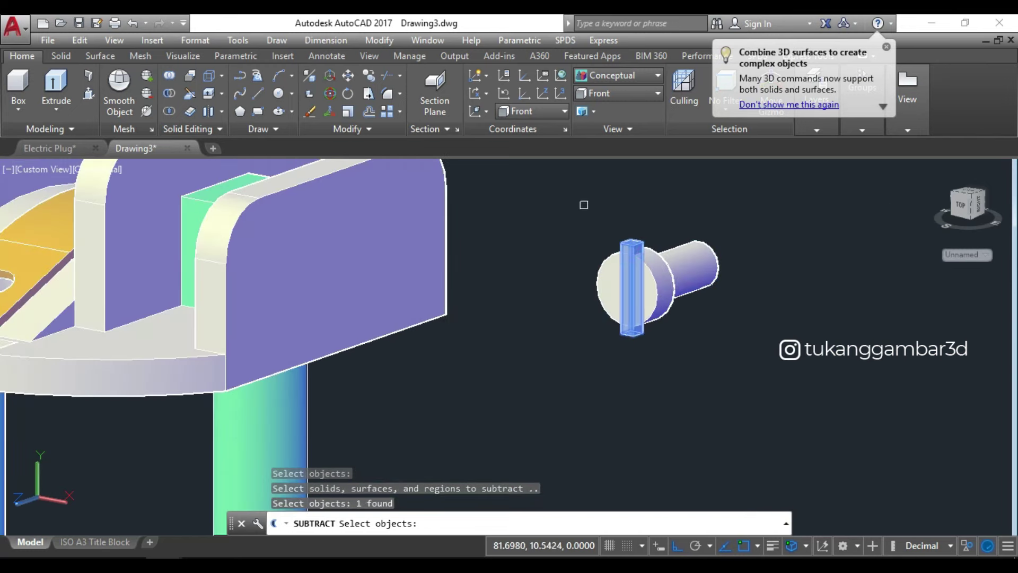
{"action": "key", "text": "Return"}
{"action": "left_click", "coordinate": [644, 281]}
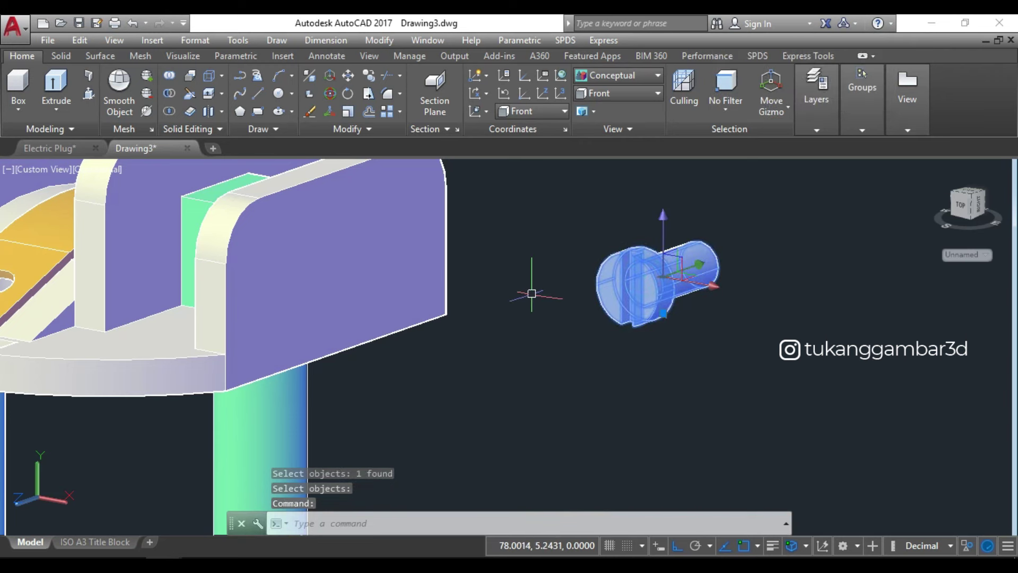
Step: Move the slotted screw by its shank end into the right terminal block's hole
{"action": "left_click", "coordinate": [350, 78]}
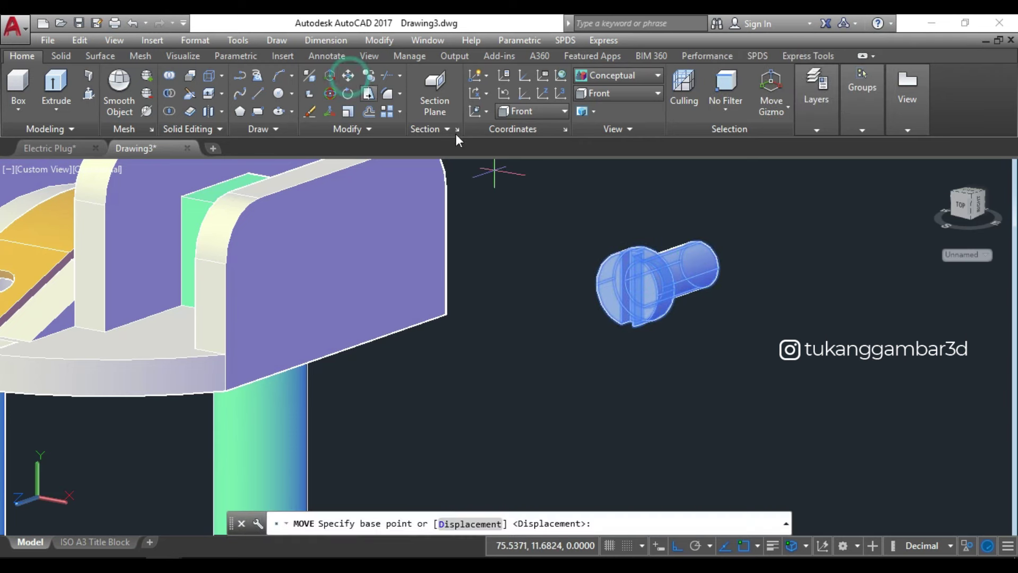
{"action": "left_click", "coordinate": [699, 263]}
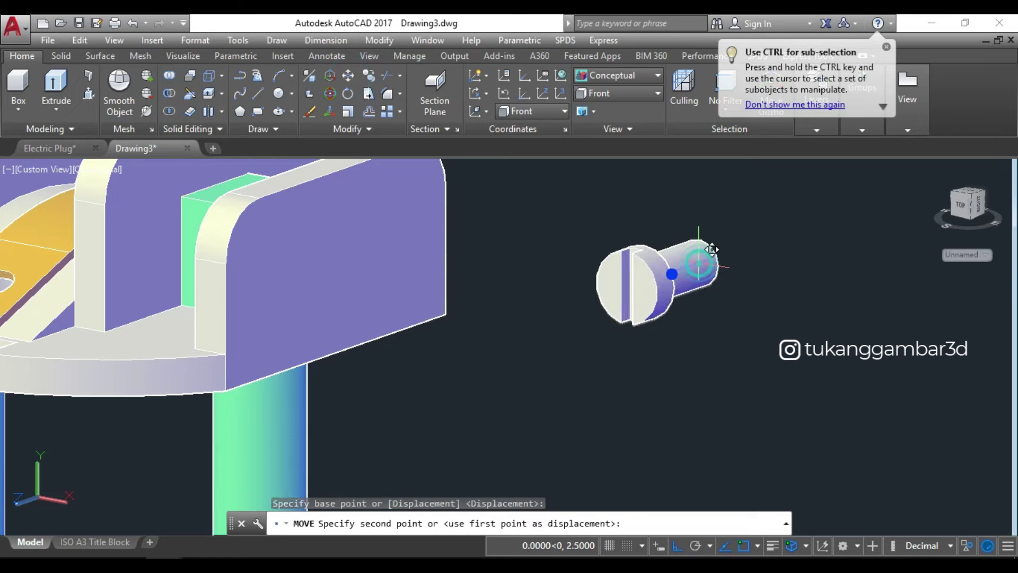
{"action": "scroll", "coordinate": [711, 255], "scroll_direction": "down", "scroll_amount": 2}
{"action": "mouse_move", "coordinate": [613, 244]}
{"action": "middle_mouse_down", "text": "shift"}
{"action": "mouse_move", "coordinate": [620, 334]}
{"action": "mouse_move", "coordinate": [696, 268]}
{"action": "middle_mouse_up", "text": "shift"}
{"action": "scroll", "coordinate": [516, 342], "scroll_direction": "up", "scroll_amount": 2}
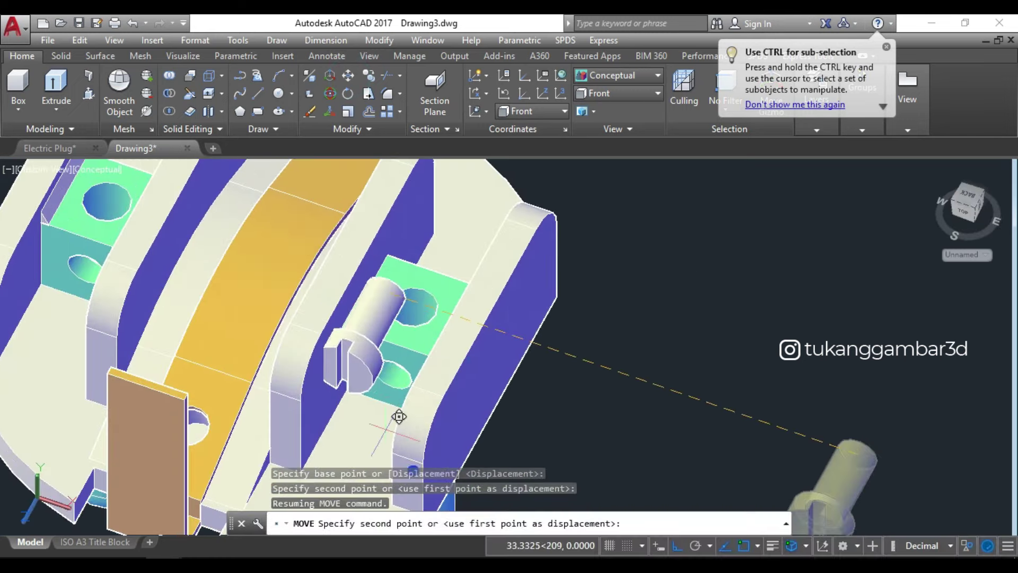
{"action": "left_click", "coordinate": [397, 367]}
{"action": "scroll", "coordinate": [392, 365], "scroll_direction": "down", "scroll_amount": 3}
{"action": "scroll", "coordinate": [390, 364], "scroll_direction": "down", "scroll_amount": 2}
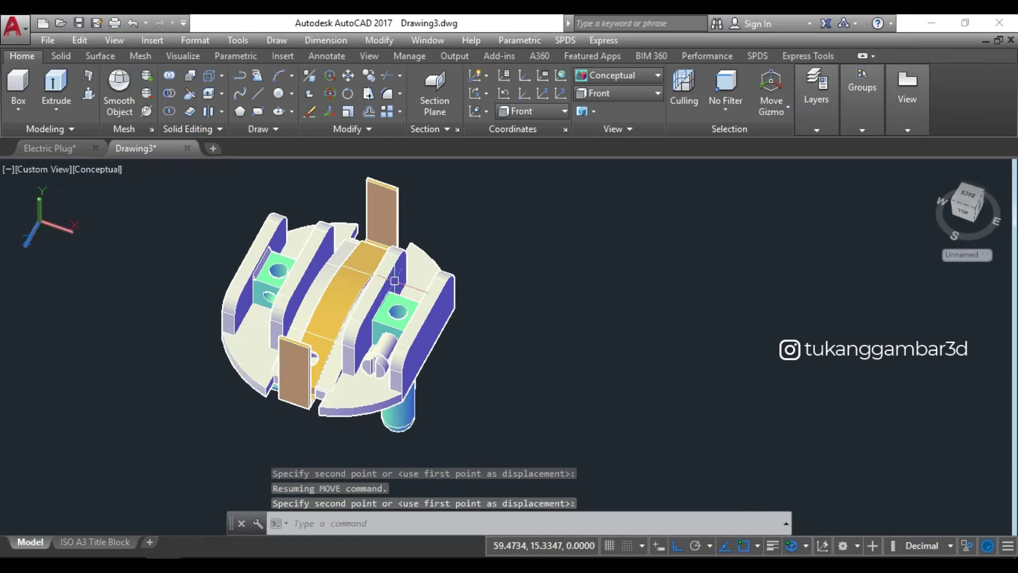
{"action": "middle_click_drag", "start_coordinate": [390, 365], "coordinate": [386, 363], "text": "shift"}
{"action": "left_click", "coordinate": [386, 364]}
{"action": "scroll", "coordinate": [381, 372], "scroll_direction": "up", "scroll_amount": 2}
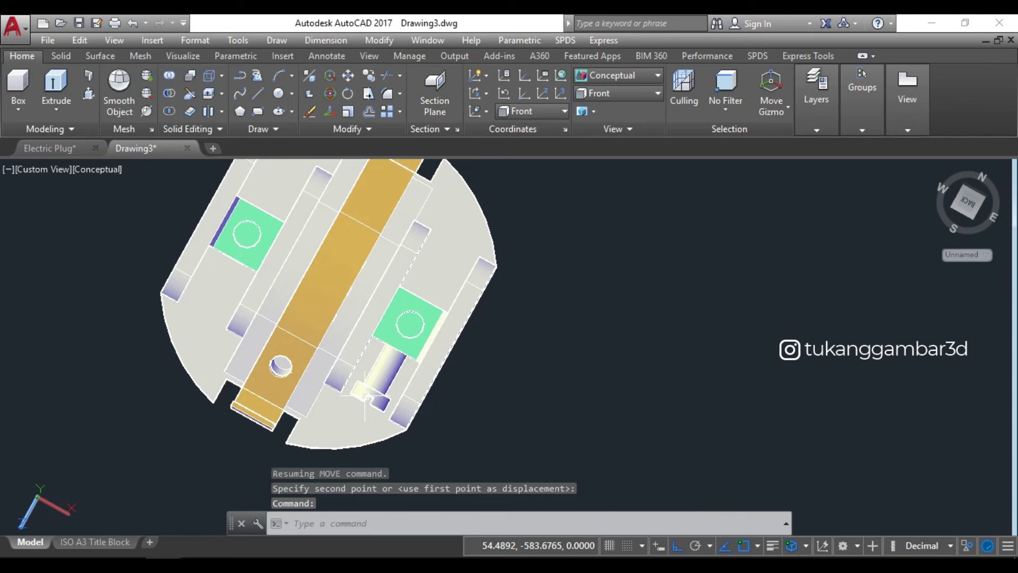
{"action": "left_click", "coordinate": [374, 387]}
Step: Shift the screw a further 3 units into the hole
{"action": "left_click", "coordinate": [352, 83]}
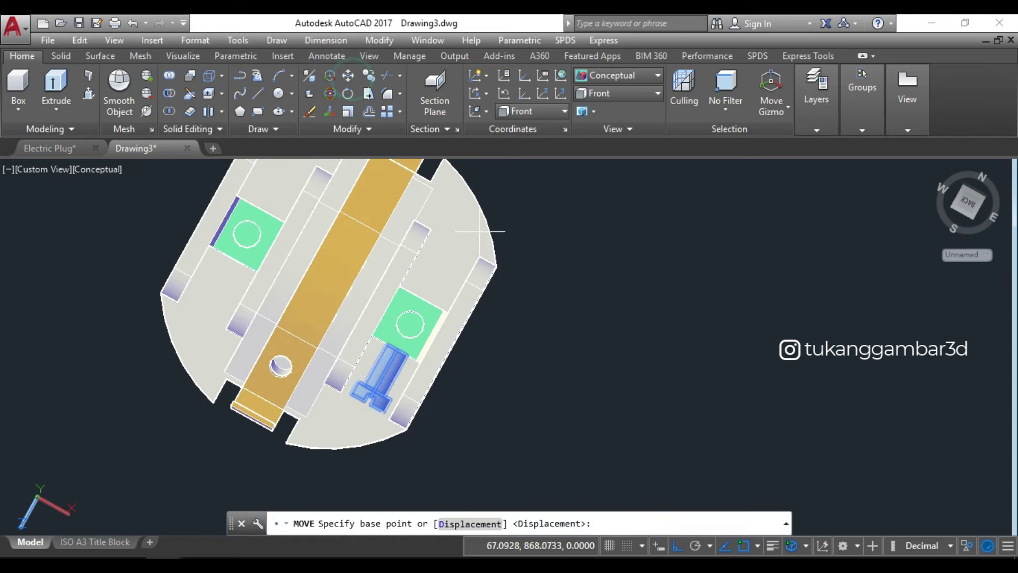
{"action": "left_click", "coordinate": [558, 389]}
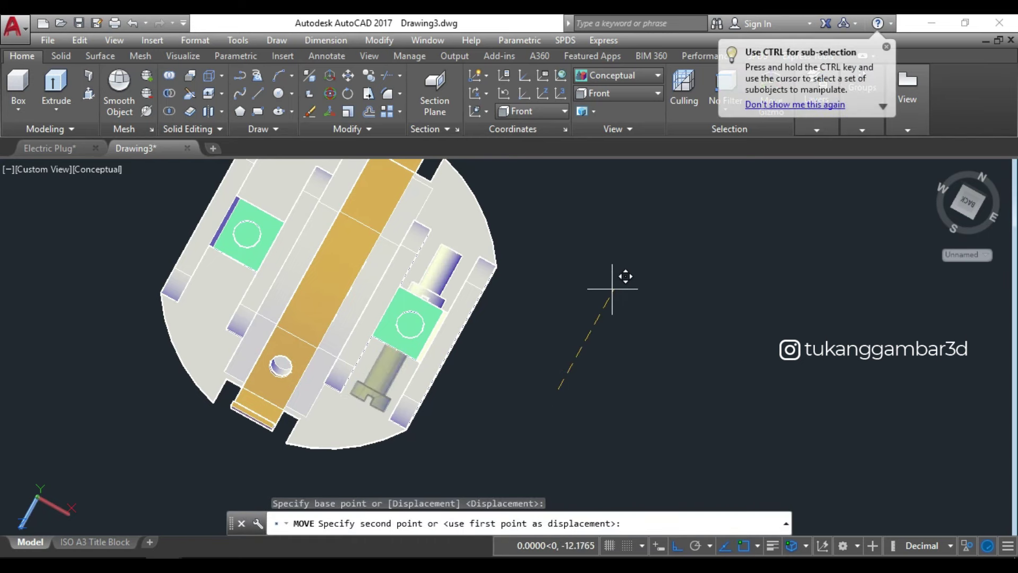
{"action": "type", "text": "3"}
{"action": "key", "text": "Return"}
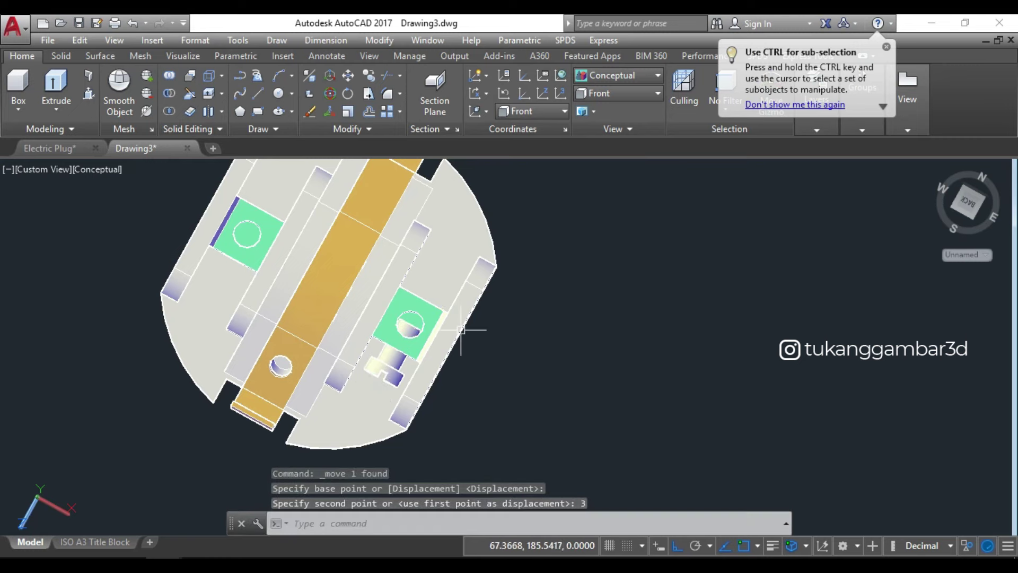
{"action": "left_click", "coordinate": [395, 360]}
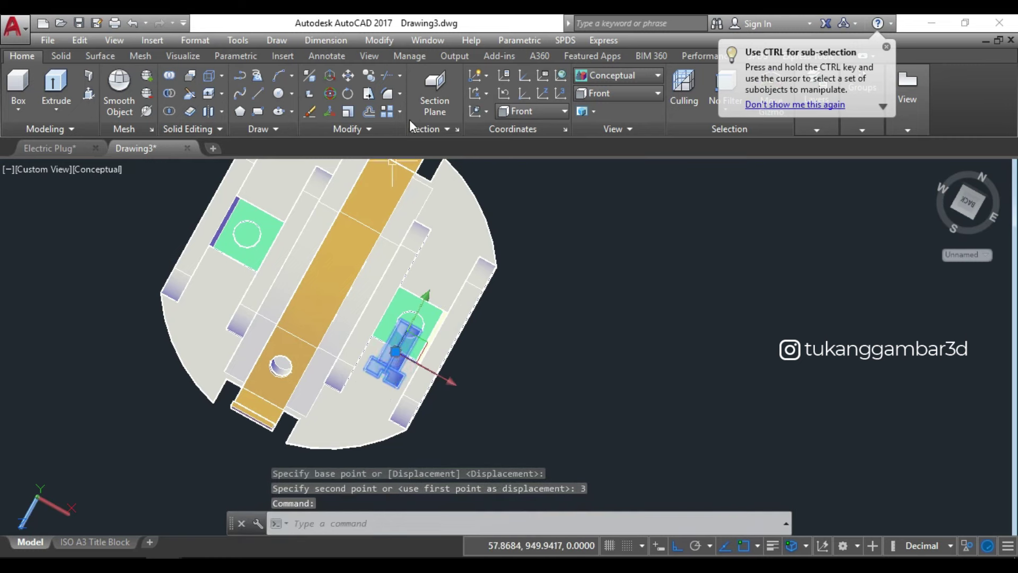
{"action": "left_click", "coordinate": [348, 77]}
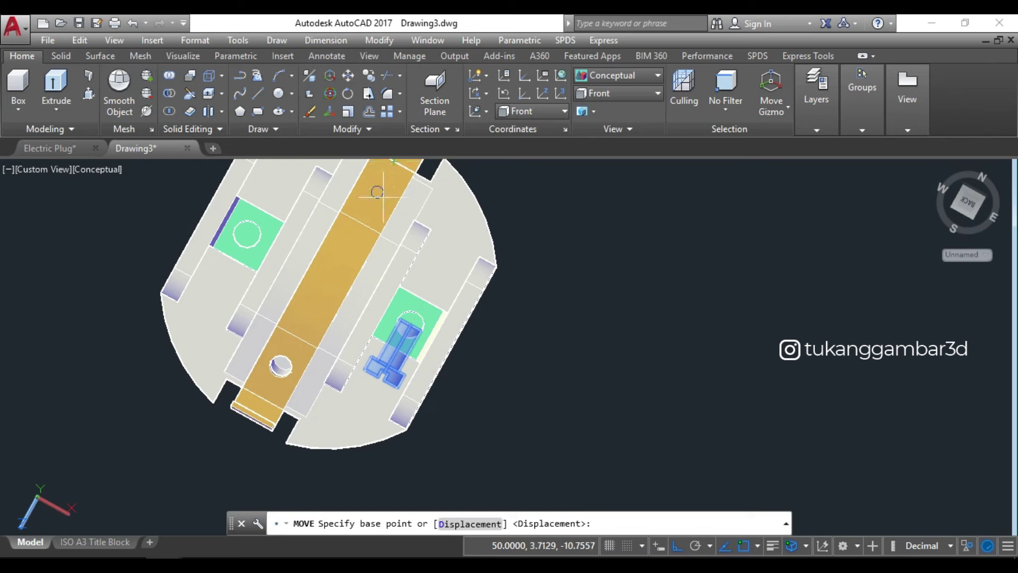
{"action": "key", "text": "Escape"}
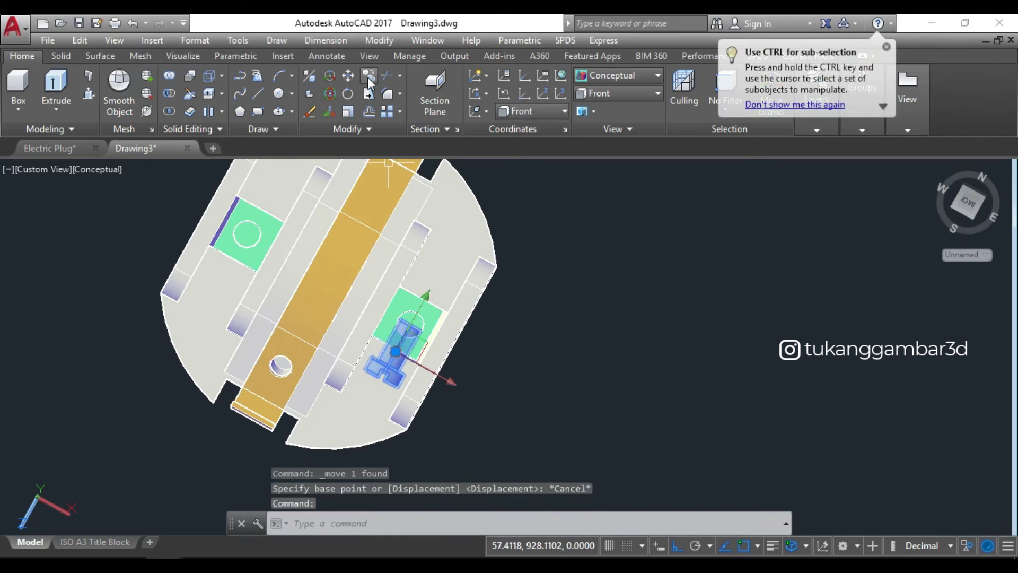
Step: Start a screw copy, cancel it, and orbit to an isometric view
{"action": "left_click", "coordinate": [368, 77]}
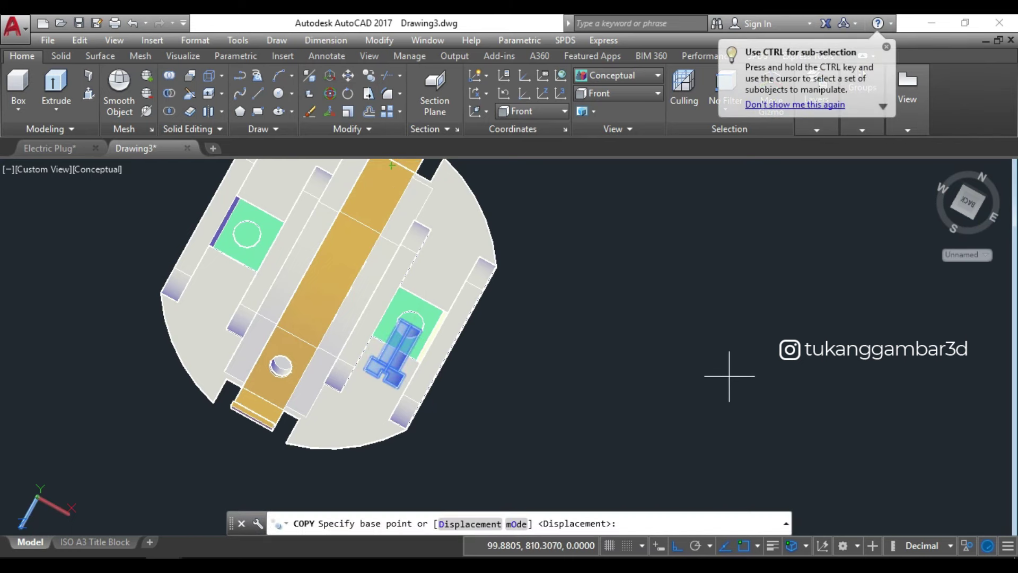
{"action": "left_click", "coordinate": [753, 386]}
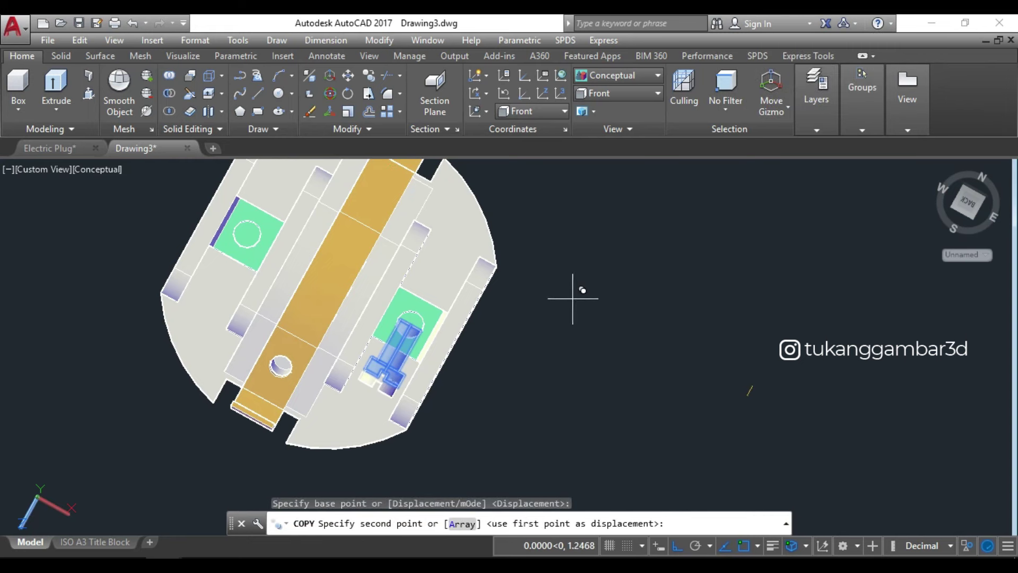
{"action": "scroll", "coordinate": [599, 318], "scroll_direction": "down", "scroll_amount": 2}
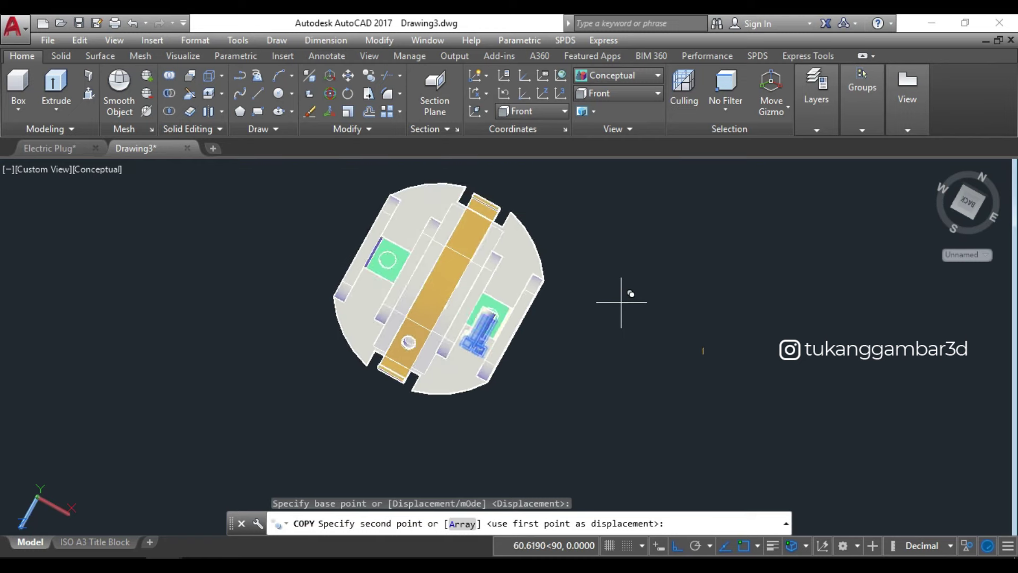
{"action": "middle_click_drag", "start_coordinate": [604, 313], "coordinate": [613, 277], "text": "shift"}
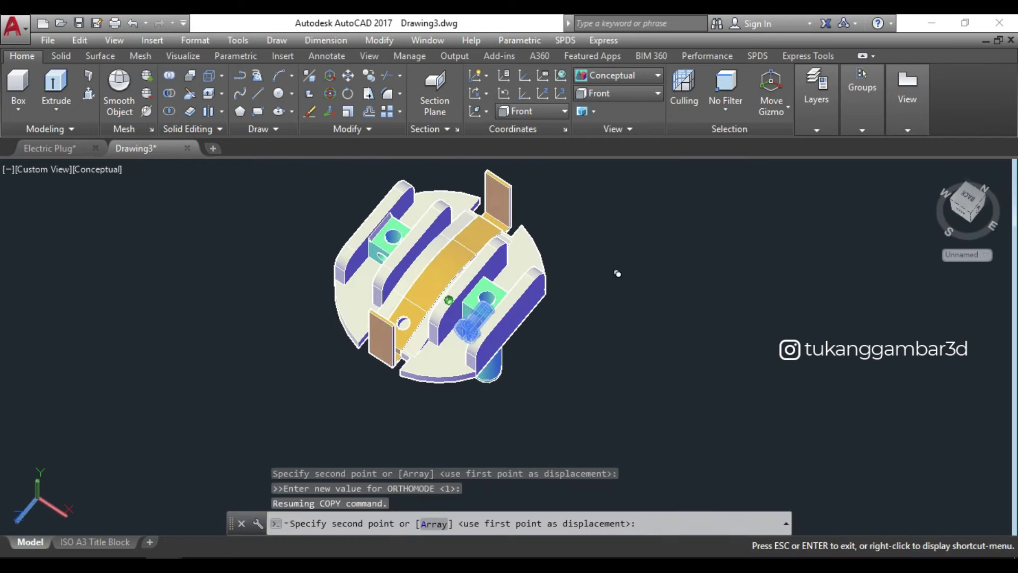
{"action": "key", "text": "Escape"}
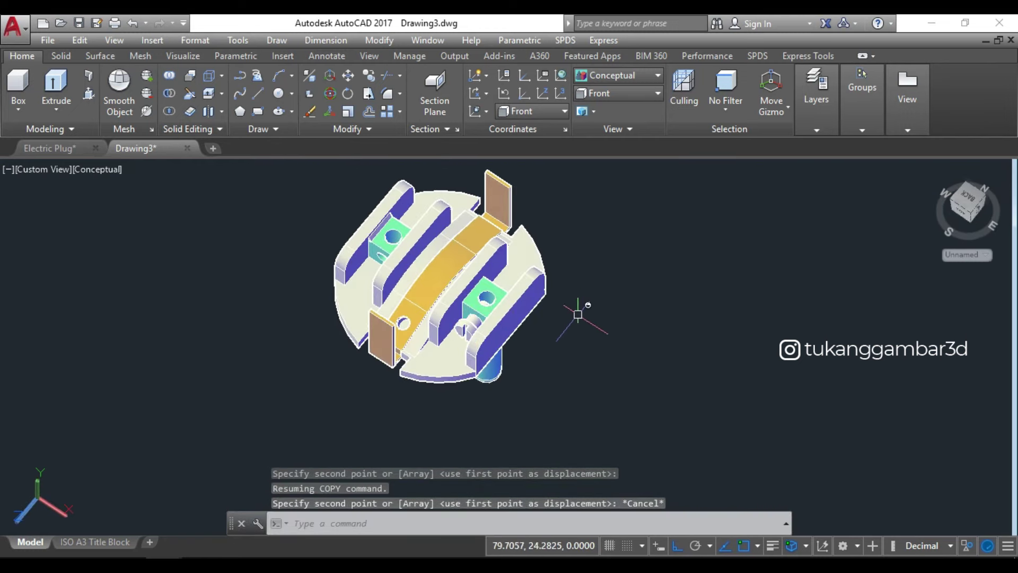
{"action": "scroll", "coordinate": [580, 312], "scroll_direction": "down", "scroll_amount": 2}
{"action": "mouse_move", "coordinate": [579, 318]}
{"action": "middle_mouse_down", "text": "shift"}
{"action": "mouse_move", "coordinate": [595, 273]}
{"action": "mouse_move", "coordinate": [562, 288]}
{"action": "middle_mouse_up", "text": "shift"}
{"action": "scroll", "coordinate": [562, 288], "scroll_direction": "up", "scroll_amount": 2}
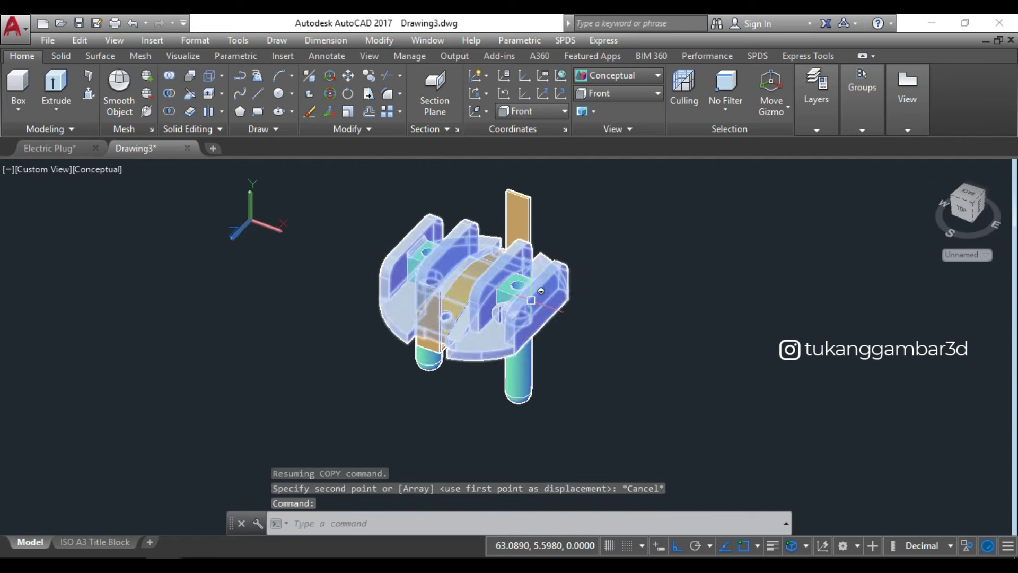
{"action": "scroll", "coordinate": [496, 301], "scroll_direction": "up", "scroll_amount": 1}
Step: Copy the screw 20 units over into the left terminal block
{"action": "left_click", "coordinate": [484, 306]}
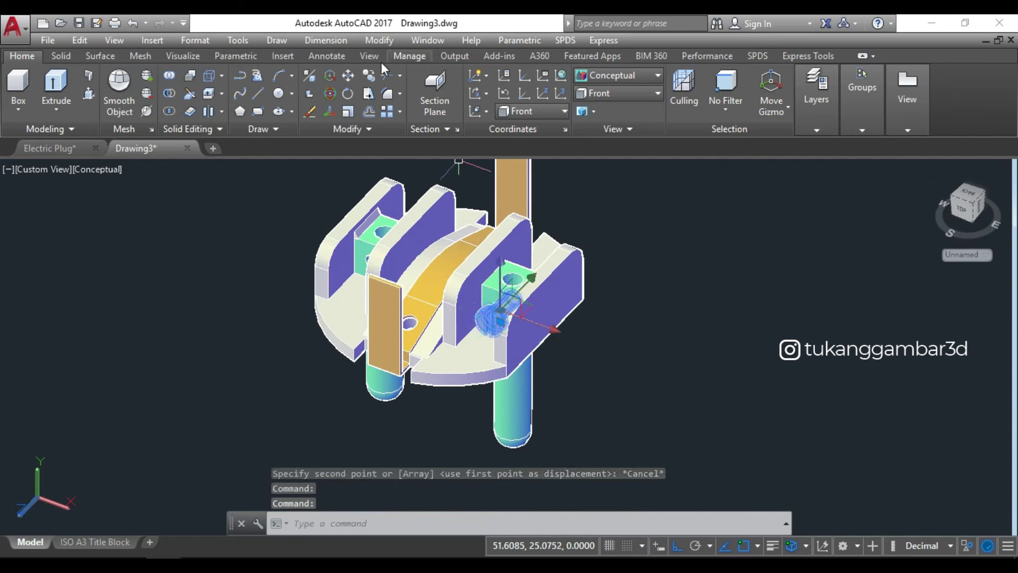
{"action": "left_click", "coordinate": [371, 72]}
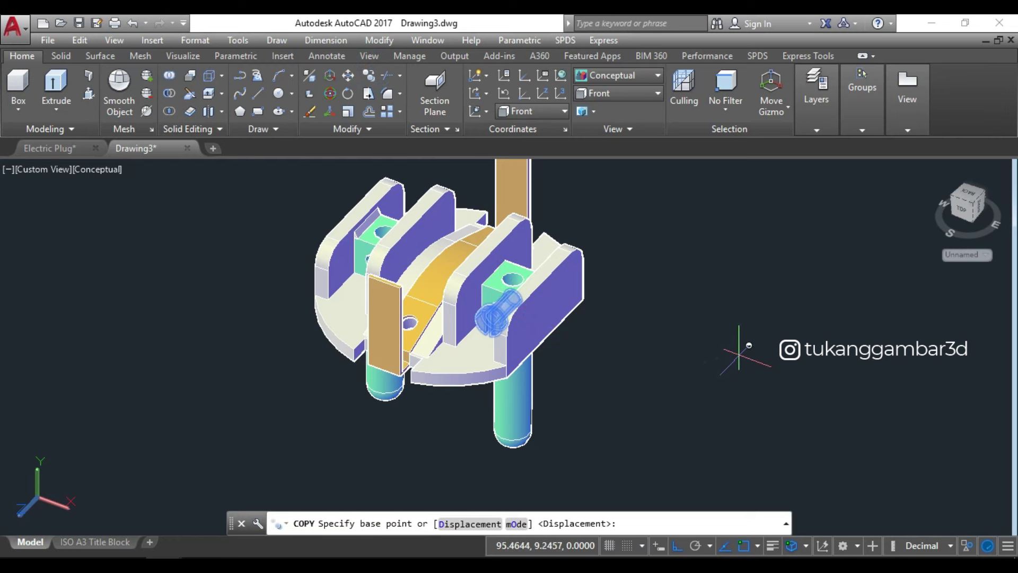
{"action": "left_click", "coordinate": [739, 353]}
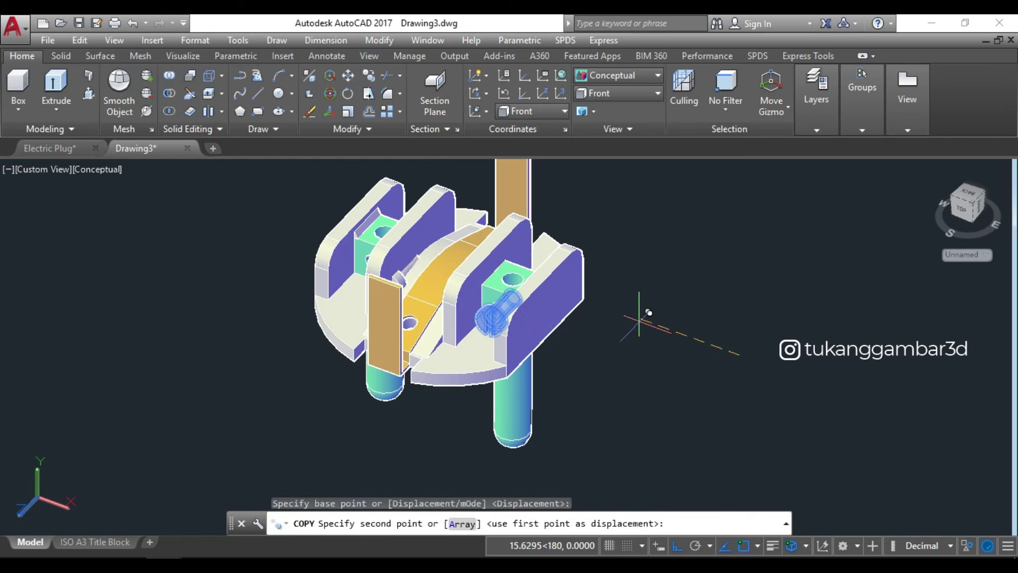
{"action": "type", "text": "20"}
{"action": "key", "text": "Return"}
{"action": "key", "text": "Escape"}
{"action": "mouse_move", "coordinate": [598, 332]}
{"action": "middle_mouse_down", "text": "shift"}
{"action": "mouse_move", "coordinate": [586, 371]}
{"action": "mouse_move", "coordinate": [339, 313]}
{"action": "mouse_move", "coordinate": [278, 262]}
{"action": "middle_mouse_up", "text": "shift"}
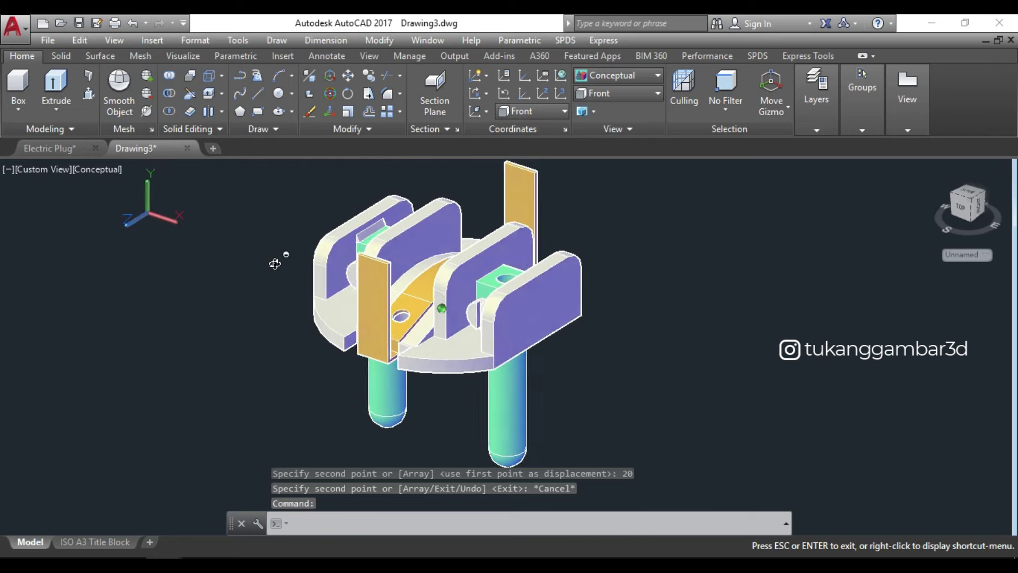
Step: Set both slotted screws' colour to Yellow in Properties
{"action": "middle_click_drag", "start_coordinate": [355, 270], "coordinate": [366, 278], "text": "shift"}
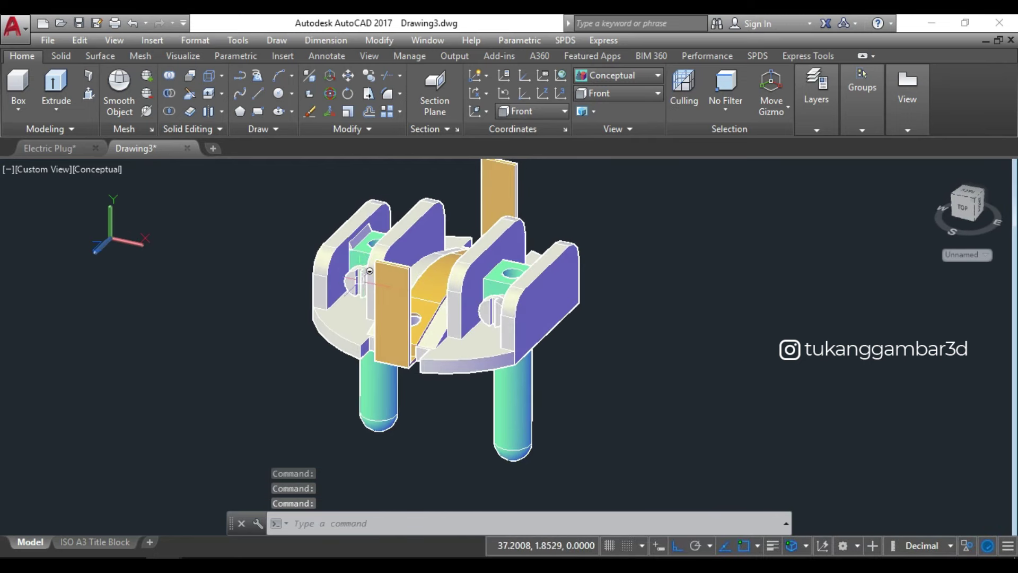
{"action": "left_click", "coordinate": [365, 278]}
{"action": "left_click", "coordinate": [513, 308]}
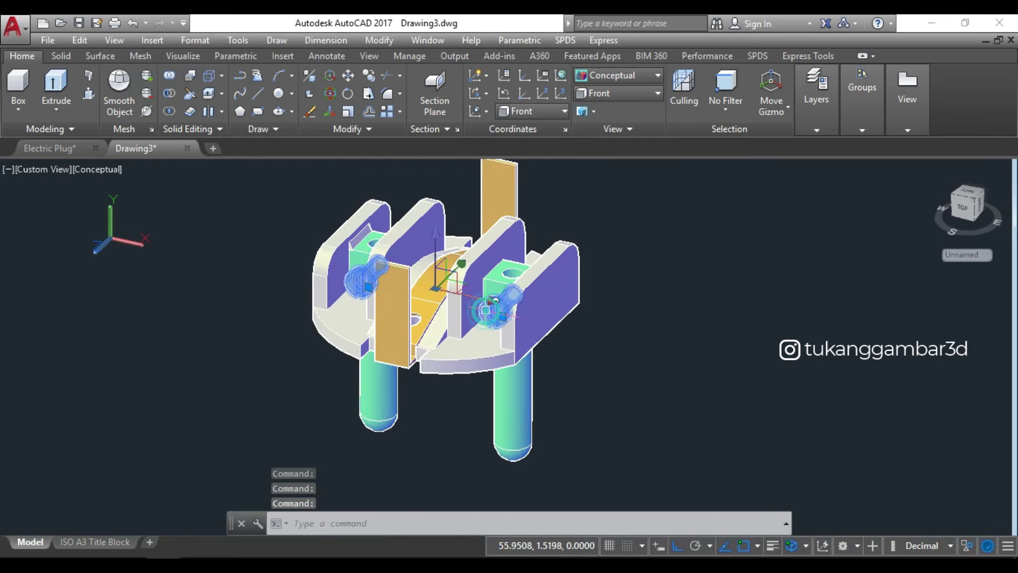
{"action": "right_click", "coordinate": [611, 217]}
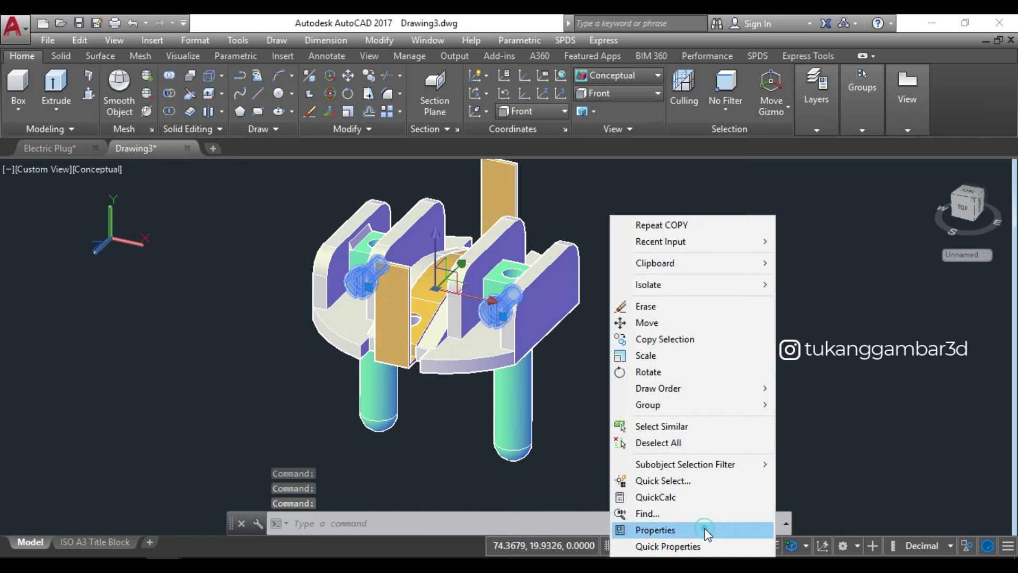
{"action": "left_click", "coordinate": [705, 530]}
{"action": "left_click", "coordinate": [860, 142]}
{"action": "left_click", "coordinate": [906, 143]}
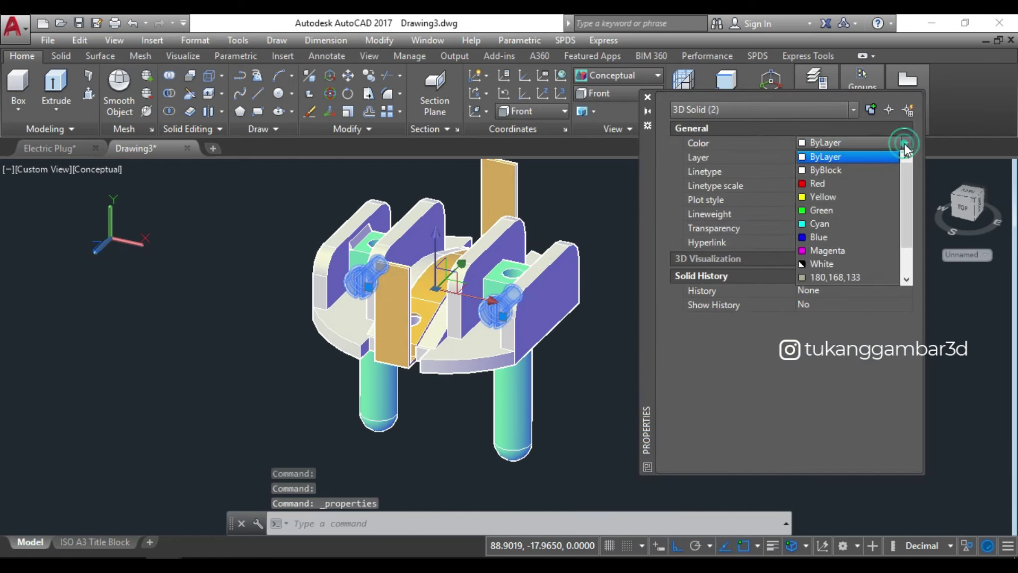
{"action": "left_click", "coordinate": [854, 196]}
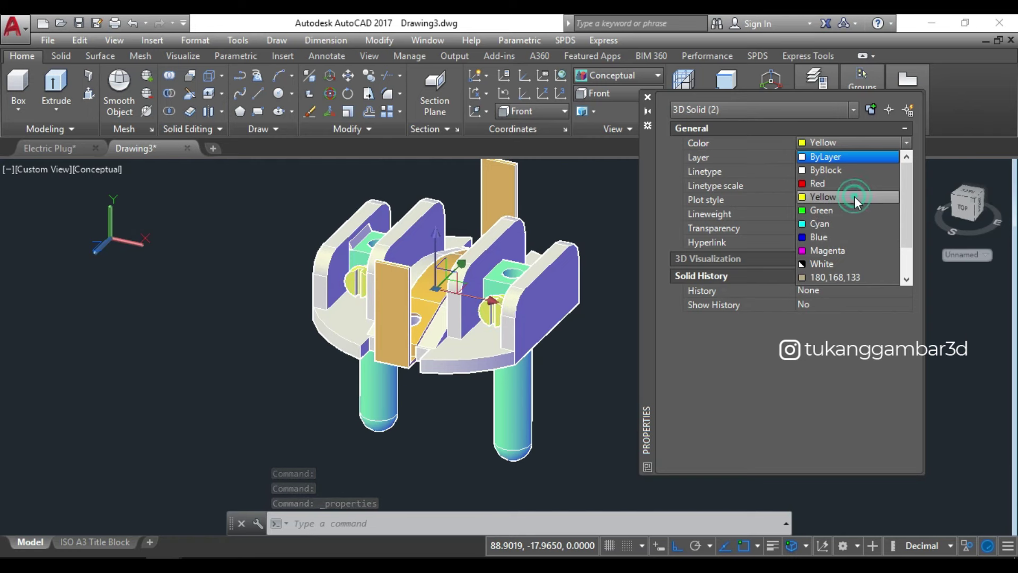
{"action": "left_click", "coordinate": [648, 94]}
{"action": "key", "text": "Escape"}
Step: Copy the upper-left screw to a loose spot beside the plug
{"action": "mouse_move", "coordinate": [659, 302]}
{"action": "middle_mouse_down", "text": "shift"}
{"action": "mouse_move", "coordinate": [641, 361]}
{"action": "mouse_move", "coordinate": [611, 358]}
{"action": "middle_mouse_up", "text": "shift"}
{"action": "scroll", "coordinate": [395, 337], "scroll_direction": "up", "scroll_amount": 5}
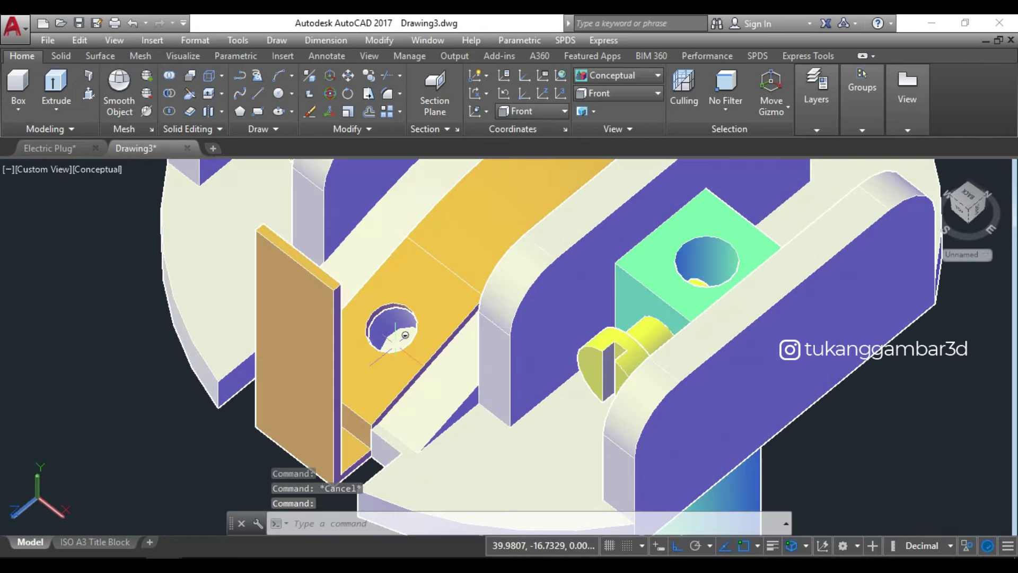
{"action": "scroll", "coordinate": [403, 331], "scroll_direction": "down", "scroll_amount": 4}
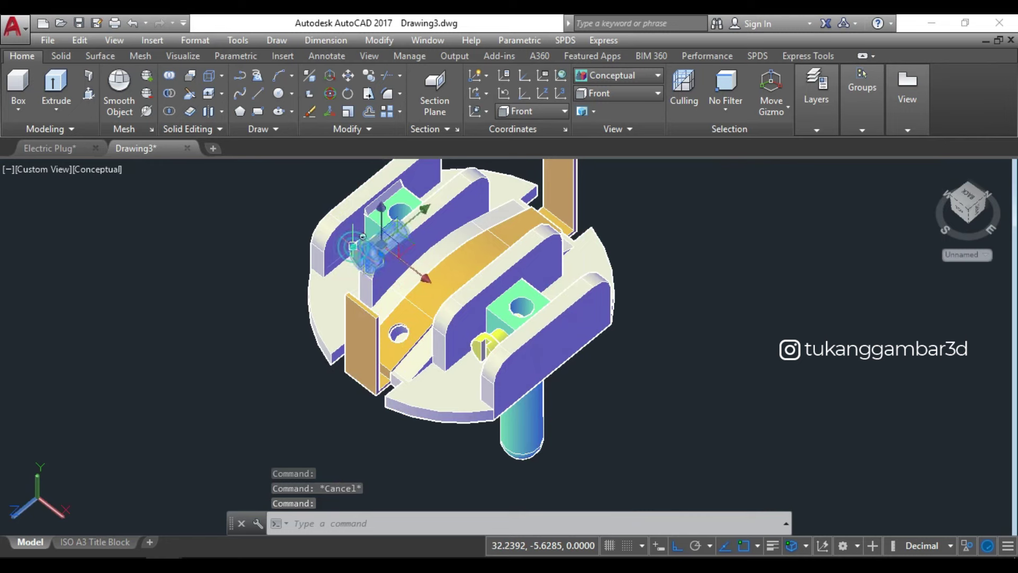
{"action": "left_click", "coordinate": [366, 250]}
{"action": "left_click", "coordinate": [366, 80]}
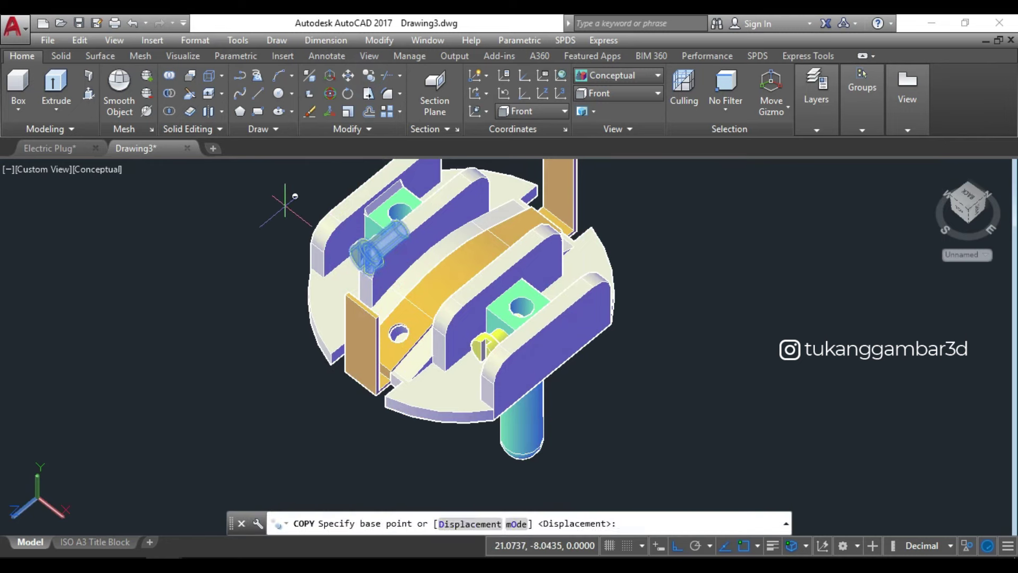
{"action": "left_click", "coordinate": [287, 200]}
{"action": "key", "text": "Escape"}
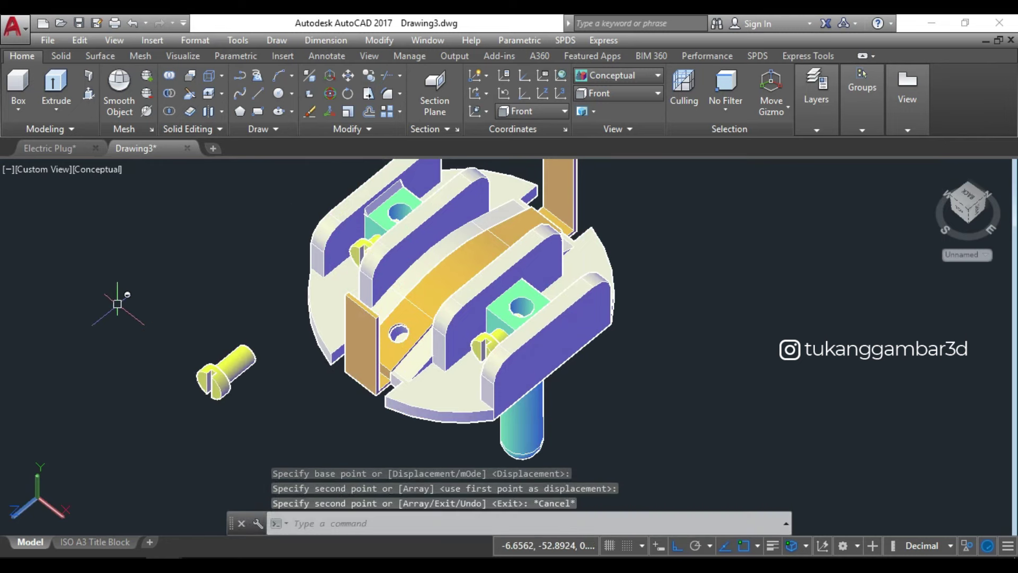
{"action": "middle_click_drag", "start_coordinate": [178, 297], "coordinate": [225, 324], "text": "shift"}
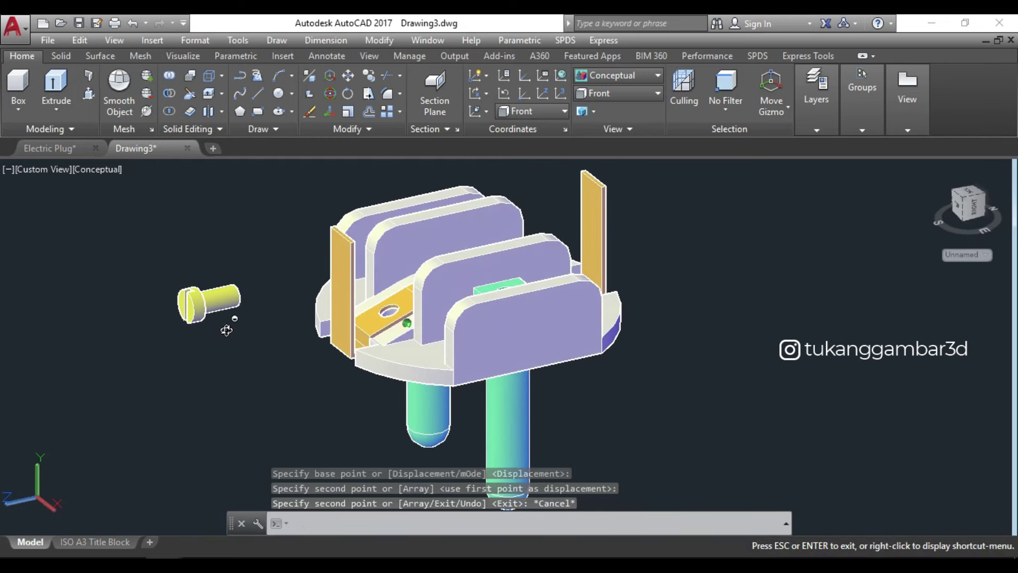
Step: Try a 70° 3D rotation on the loose screw, then undo it
{"action": "scroll", "coordinate": [215, 295], "scroll_direction": "up", "scroll_amount": 2}
{"action": "left_click", "coordinate": [218, 308]}
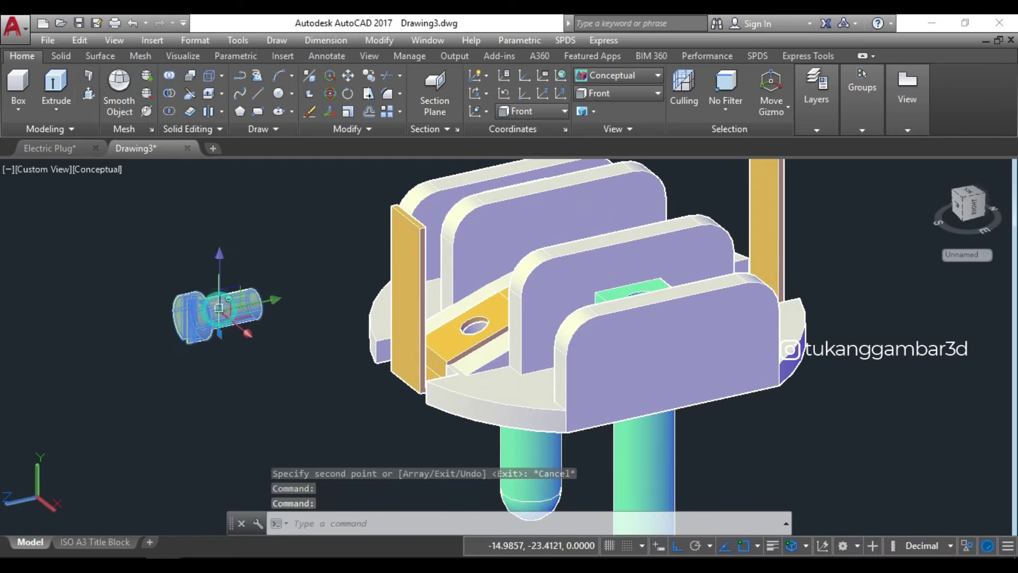
{"action": "left_click", "coordinate": [330, 95]}
{"action": "type", "text": "70"}
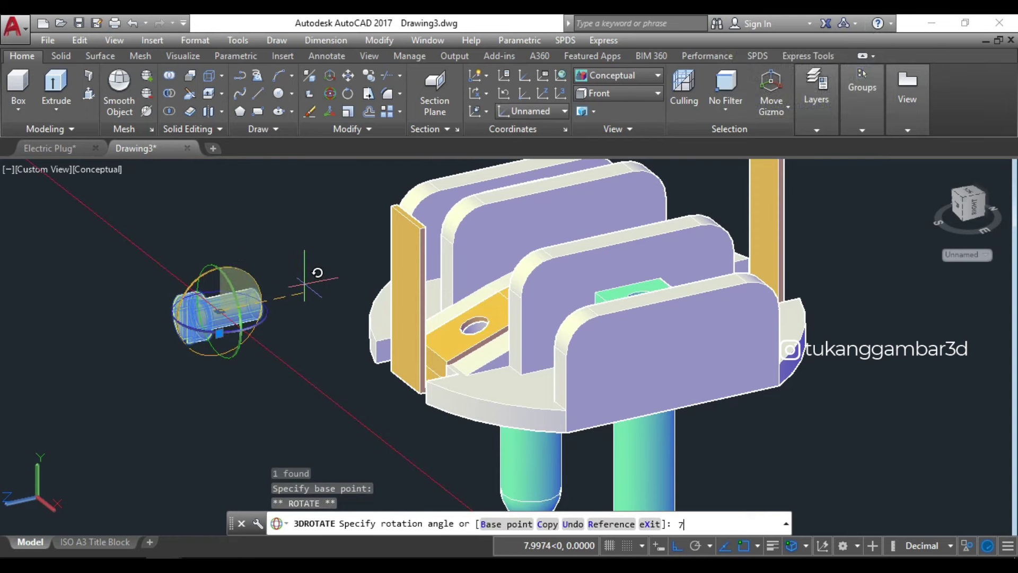
{"action": "key", "text": "Return"}
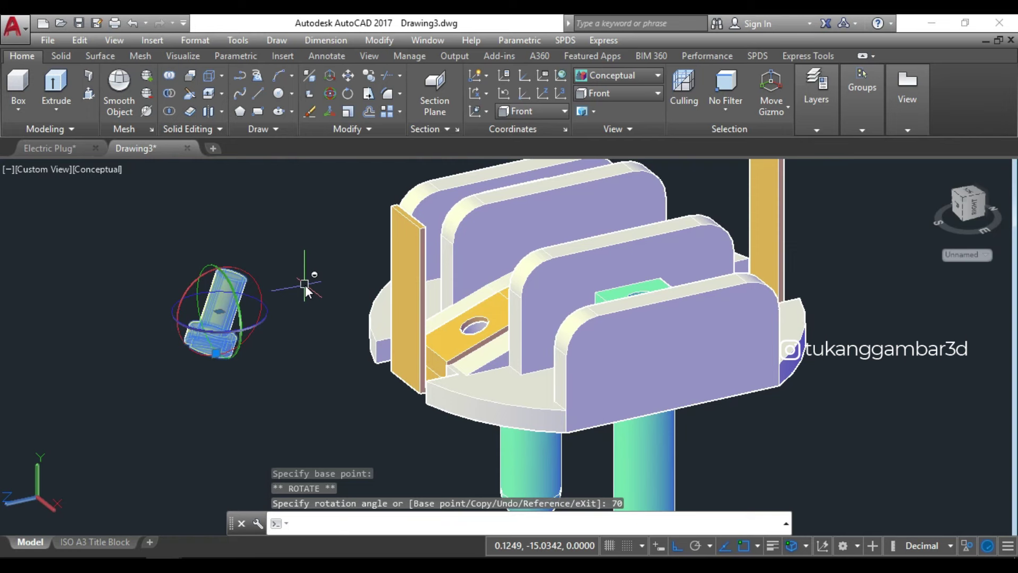
{"action": "key", "text": "ctrl+z"}
Step: 3D-rotate the loose screw by -70° about the chosen axis
{"action": "left_click", "coordinate": [284, 239]}
{"action": "left_click", "coordinate": [148, 343]}
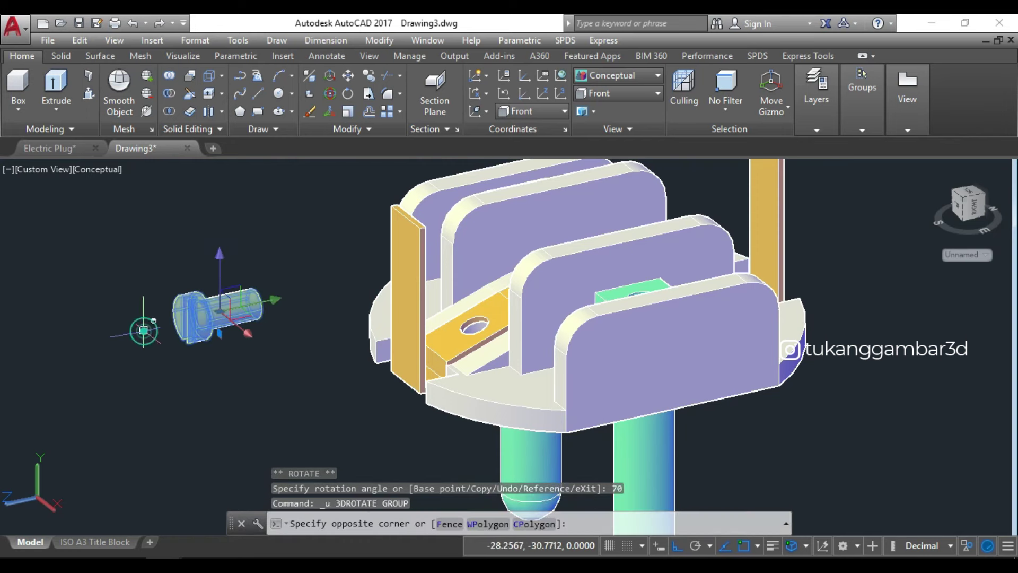
{"action": "left_click", "coordinate": [327, 94]}
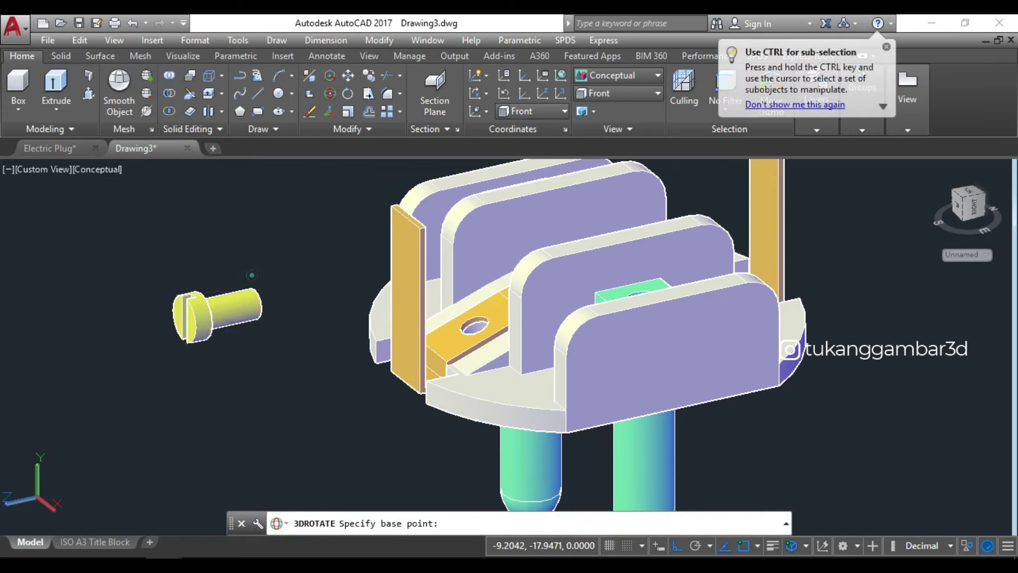
{"action": "left_click", "coordinate": [252, 275]}
{"action": "type", "text": "-70"}
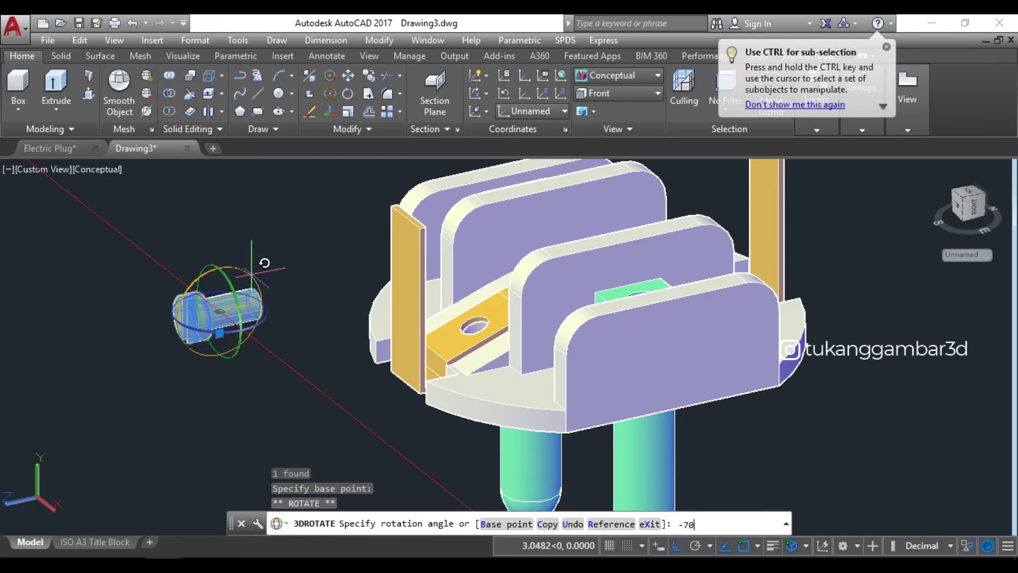
{"action": "key", "text": "Return"}
{"action": "key", "text": "Escape"}
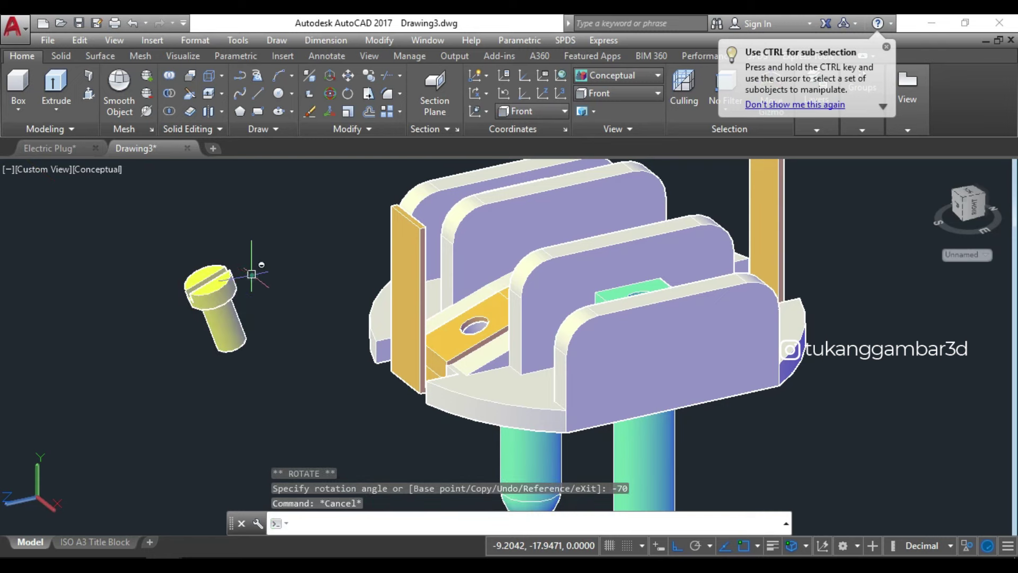
{"action": "left_click", "coordinate": [172, 327]}
{"action": "left_click", "coordinate": [244, 292]}
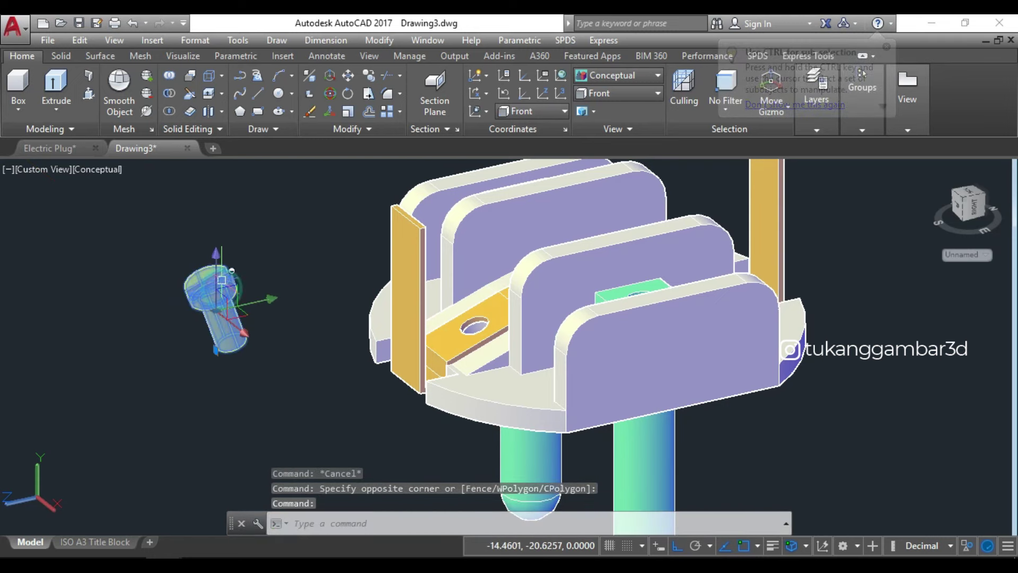
Step: Move the tilted screw from its base point to the yellow strip hole's 3D centre
{"action": "left_click", "coordinate": [346, 80]}
{"action": "scroll", "coordinate": [233, 355], "scroll_direction": "up", "scroll_amount": 3}
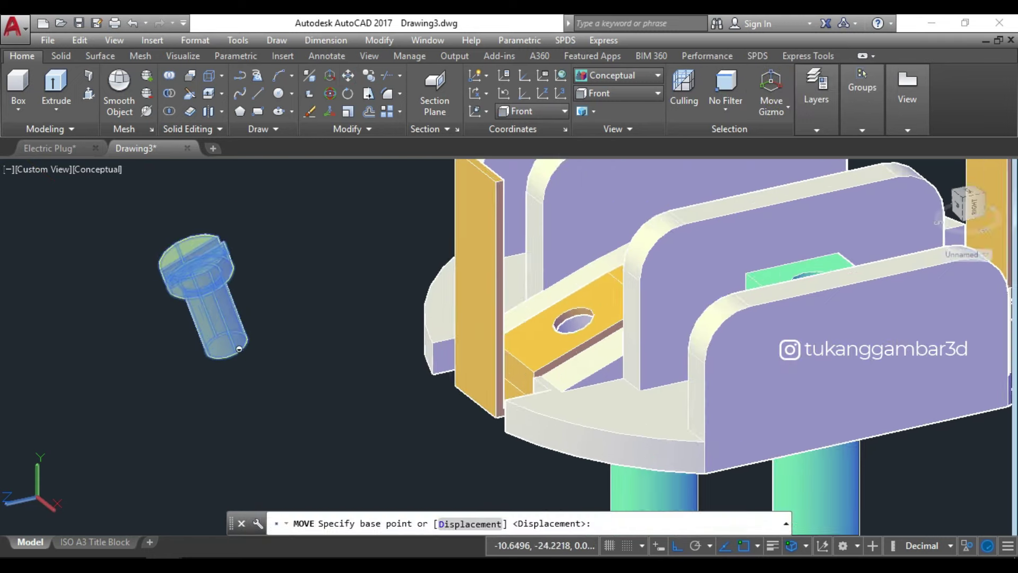
{"action": "scroll", "coordinate": [232, 361], "scroll_direction": "up", "scroll_amount": 4}
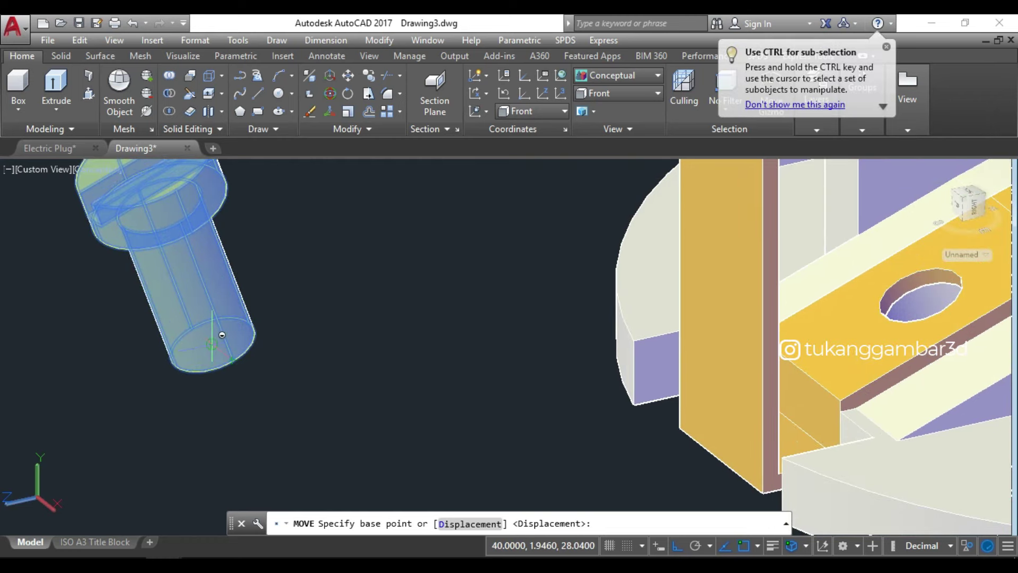
{"action": "left_click", "coordinate": [221, 334]}
{"action": "scroll", "coordinate": [318, 318], "scroll_direction": "down", "scroll_amount": 2}
{"action": "scroll", "coordinate": [420, 310], "scroll_direction": "down", "scroll_amount": 2}
{"action": "scroll", "coordinate": [478, 319], "scroll_direction": "up", "scroll_amount": 4}
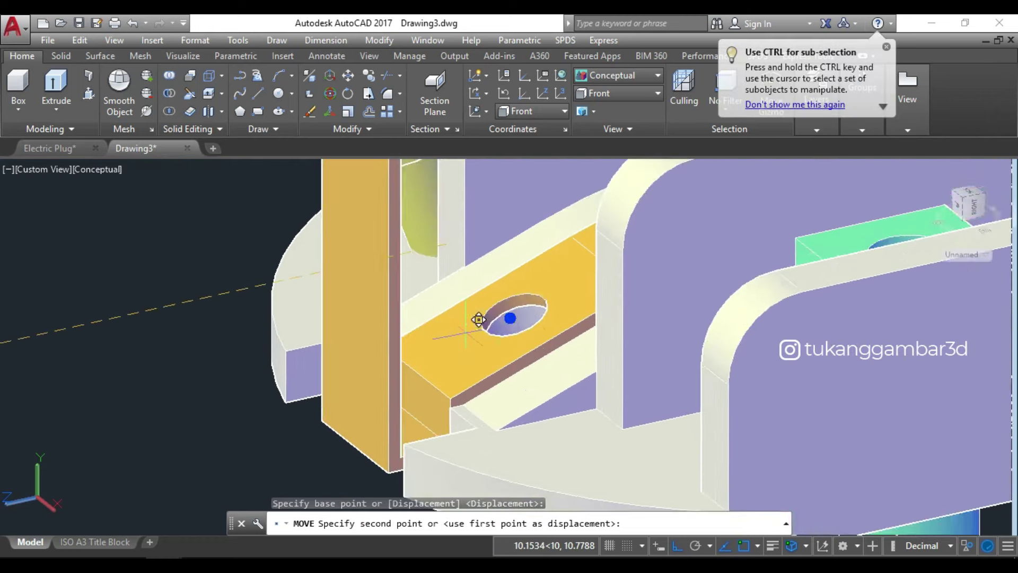
{"action": "scroll", "coordinate": [467, 316], "scroll_direction": "up", "scroll_amount": 2}
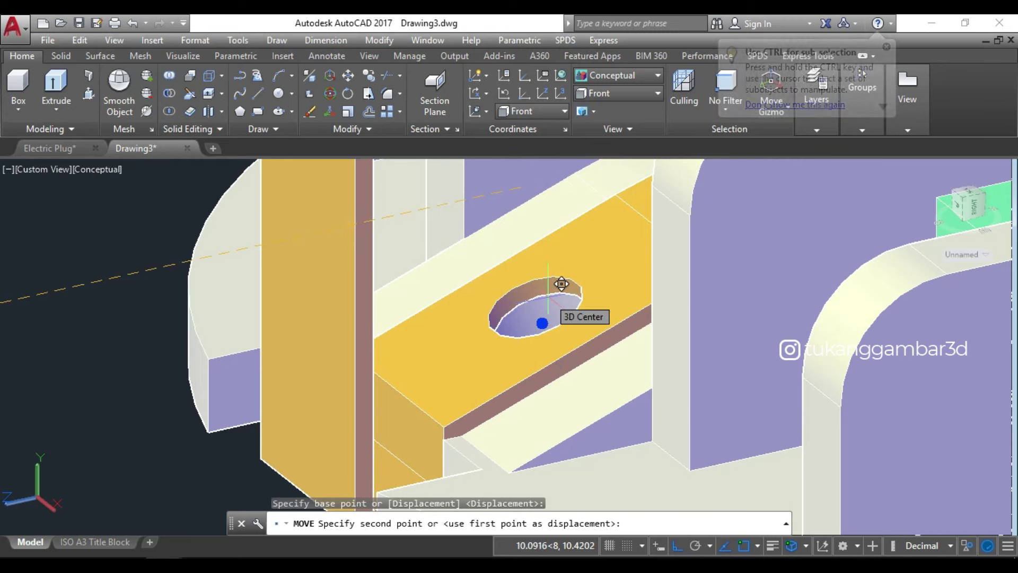
{"action": "left_click", "coordinate": [561, 284]}
{"action": "scroll", "coordinate": [554, 289], "scroll_direction": "down", "scroll_amount": 2}
{"action": "scroll", "coordinate": [549, 290], "scroll_direction": "down", "scroll_amount": 2}
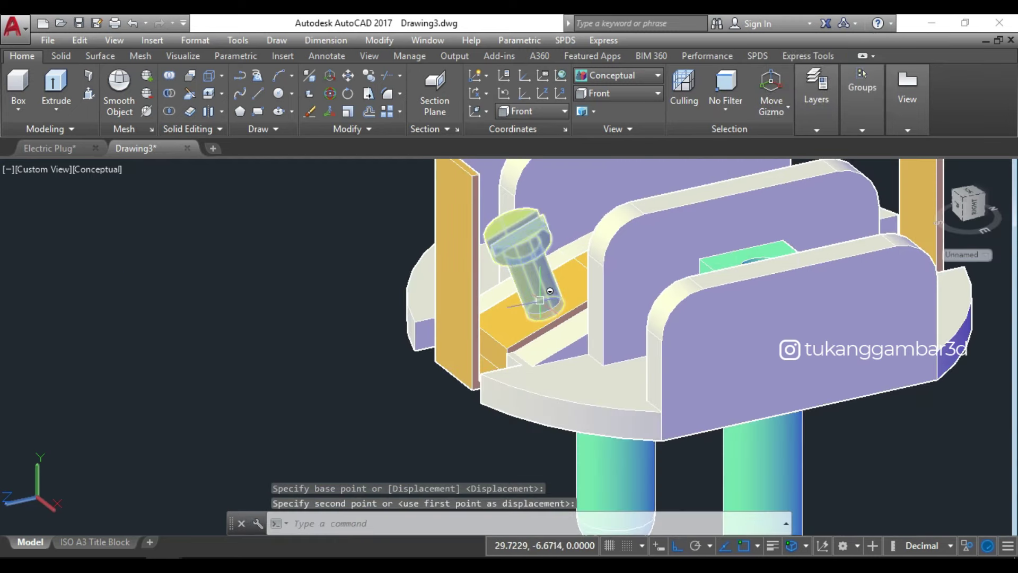
Step: Orbit to inspect the seated screw and select the plug body
{"action": "left_click", "coordinate": [539, 299]}
{"action": "left_click", "coordinate": [493, 273]}
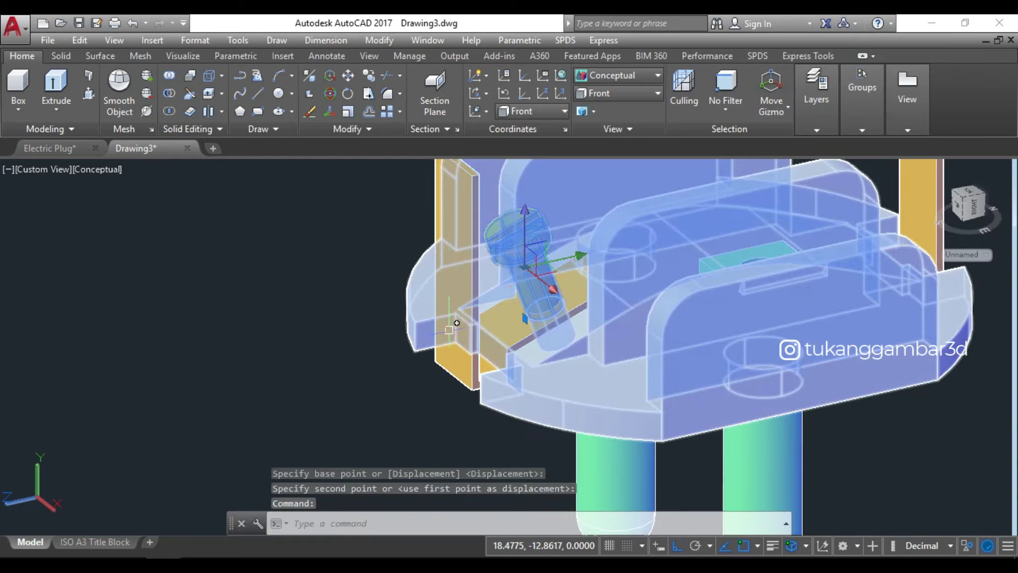
{"action": "key", "text": "Escape"}
{"action": "mouse_move", "coordinate": [342, 291]}
{"action": "middle_mouse_down", "text": "shift"}
{"action": "mouse_move", "coordinate": [451, 345]}
{"action": "mouse_move", "coordinate": [438, 353]}
{"action": "middle_mouse_up", "text": "shift"}
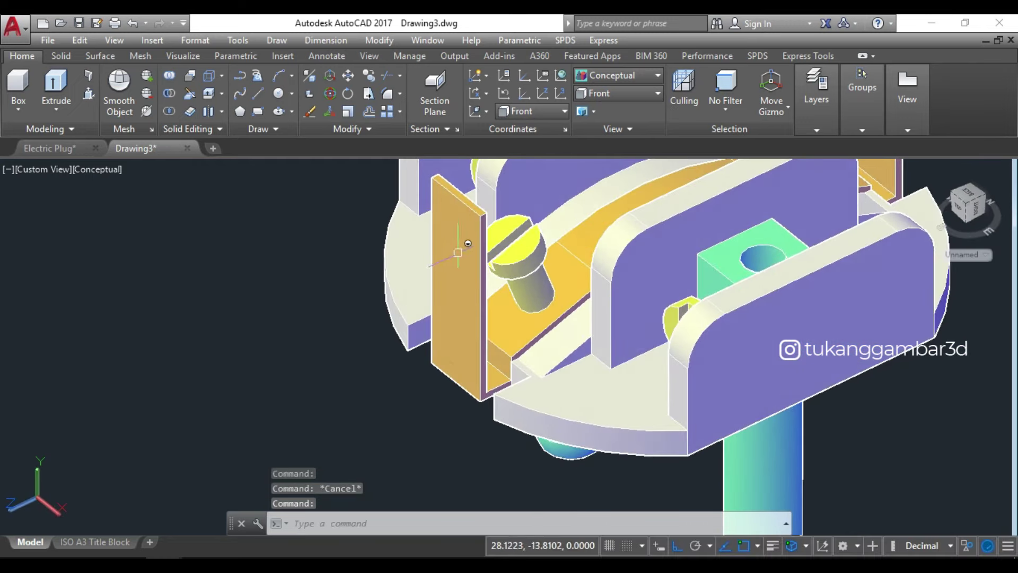
{"action": "left_click", "coordinate": [461, 244]}
{"action": "left_click", "coordinate": [487, 111]}
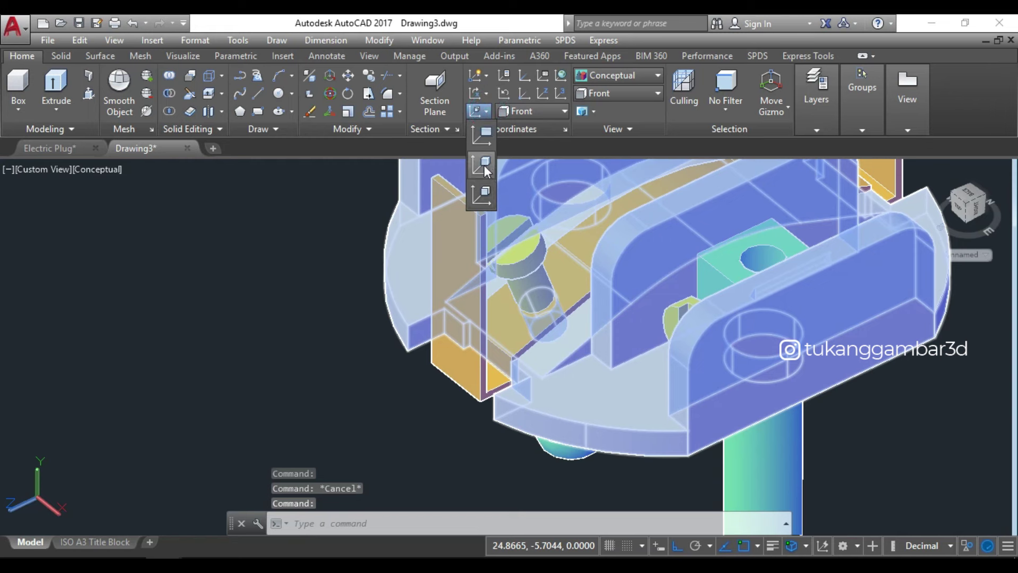
Step: Align the UCS to the yellow strip's top face
{"action": "left_click", "coordinate": [486, 192]}
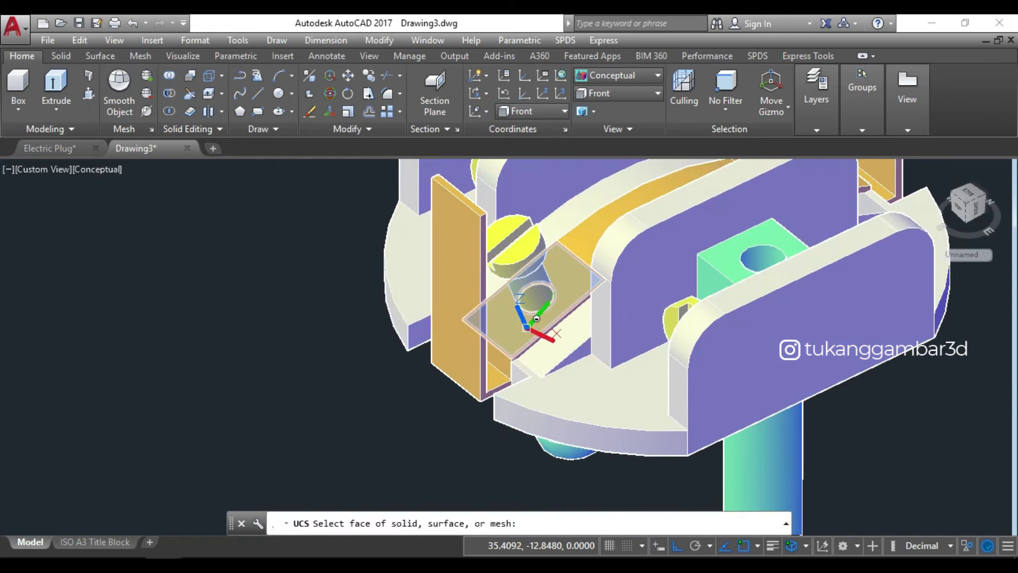
{"action": "left_click", "coordinate": [528, 313]}
{"action": "right_click", "coordinate": [313, 261]}
{"action": "left_click", "coordinate": [326, 268]}
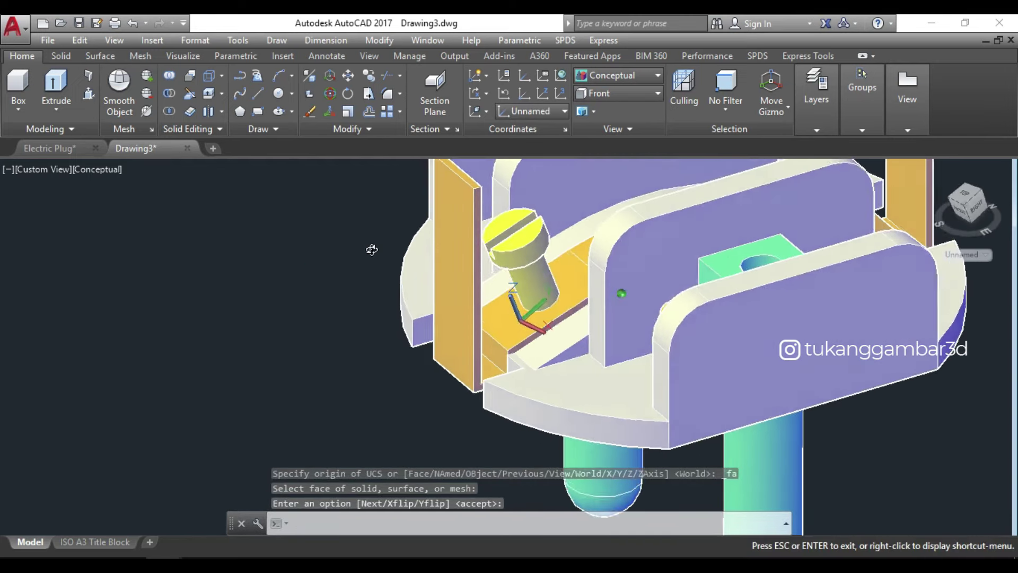
{"action": "middle_click_drag", "start_coordinate": [402, 259], "coordinate": [364, 228], "text": "shift"}
Step: Move the screw down into the strip hole and orbit to check its seating
{"action": "left_click", "coordinate": [517, 236]}
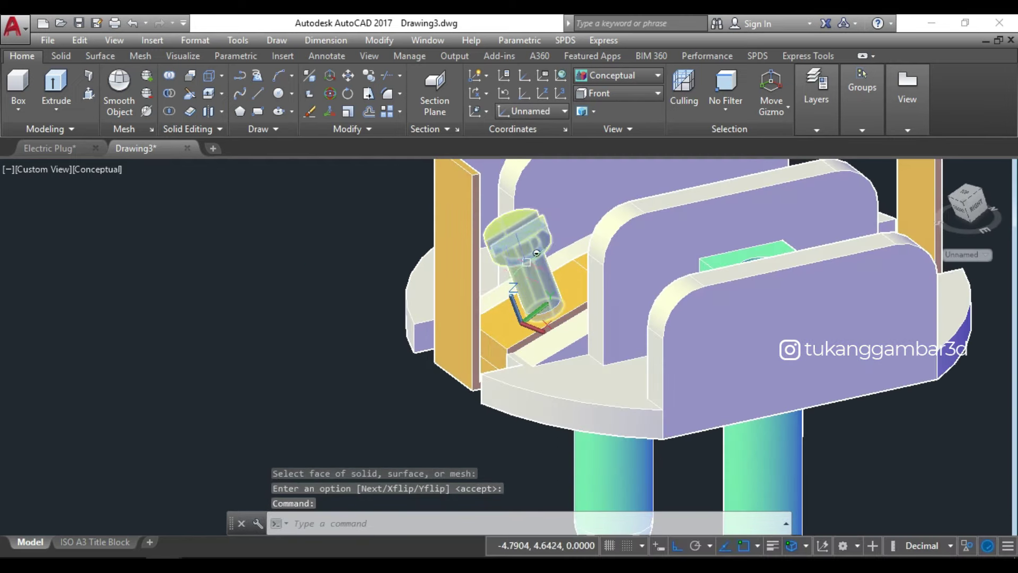
{"action": "left_click", "coordinate": [347, 75]}
{"action": "left_click", "coordinate": [289, 260]}
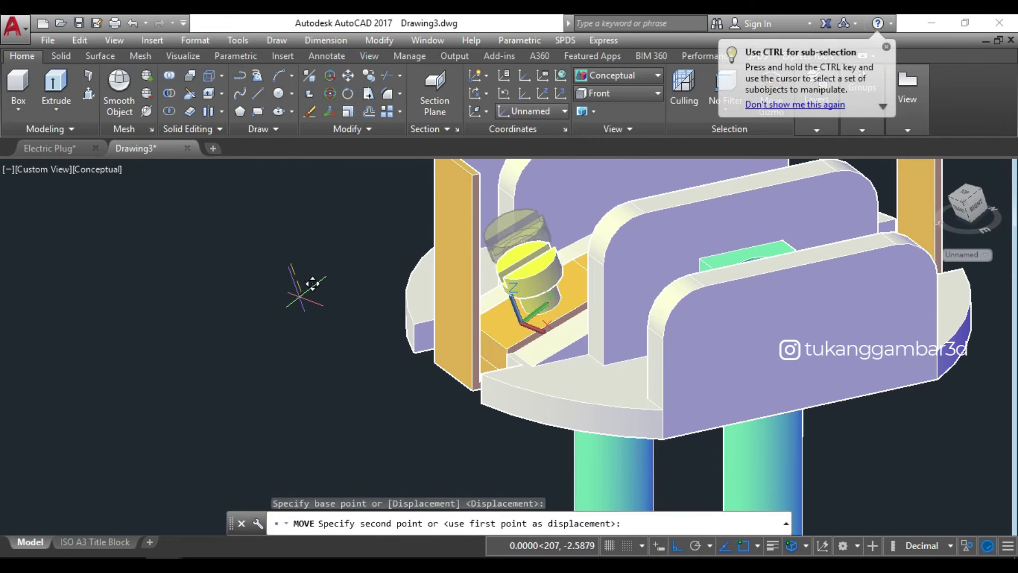
{"action": "left_click", "coordinate": [302, 291]}
{"action": "middle_click_drag", "start_coordinate": [250, 295], "coordinate": [320, 310], "text": "shift"}
{"action": "scroll", "coordinate": [269, 291], "scroll_direction": "down", "scroll_amount": 3}
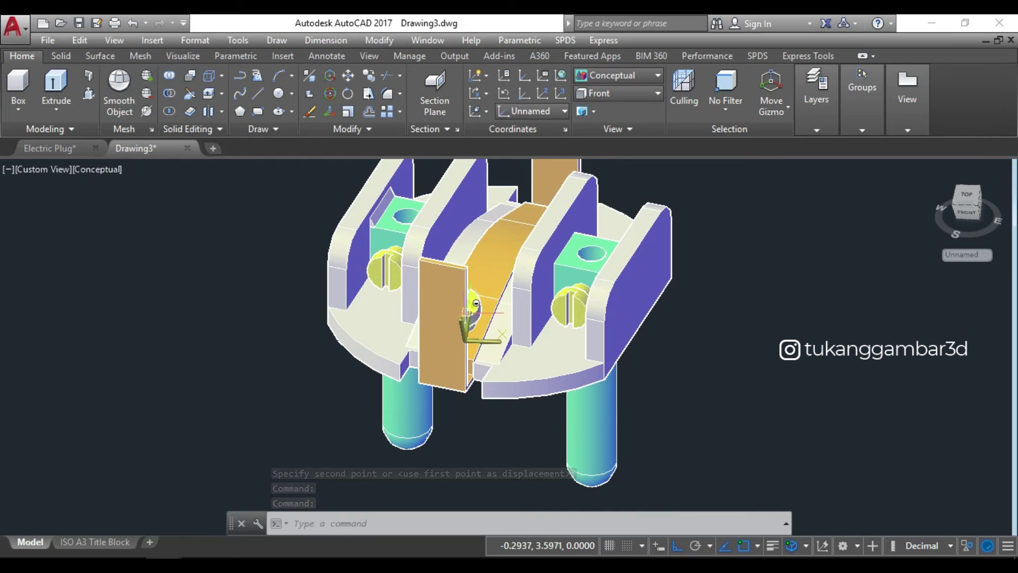
{"action": "mouse_move", "coordinate": [243, 331]}
{"action": "middle_mouse_down", "text": "shift"}
{"action": "mouse_move", "coordinate": [256, 298]}
{"action": "mouse_move", "coordinate": [228, 297]}
{"action": "mouse_move", "coordinate": [215, 310]}
{"action": "mouse_move", "coordinate": [289, 320]}
{"action": "mouse_move", "coordinate": [231, 358]}
{"action": "mouse_move", "coordinate": [268, 341]}
{"action": "mouse_move", "coordinate": [297, 349]}
{"action": "middle_mouse_up", "text": "shift"}
{"action": "scroll", "coordinate": [231, 358], "scroll_direction": "down", "scroll_amount": 3}
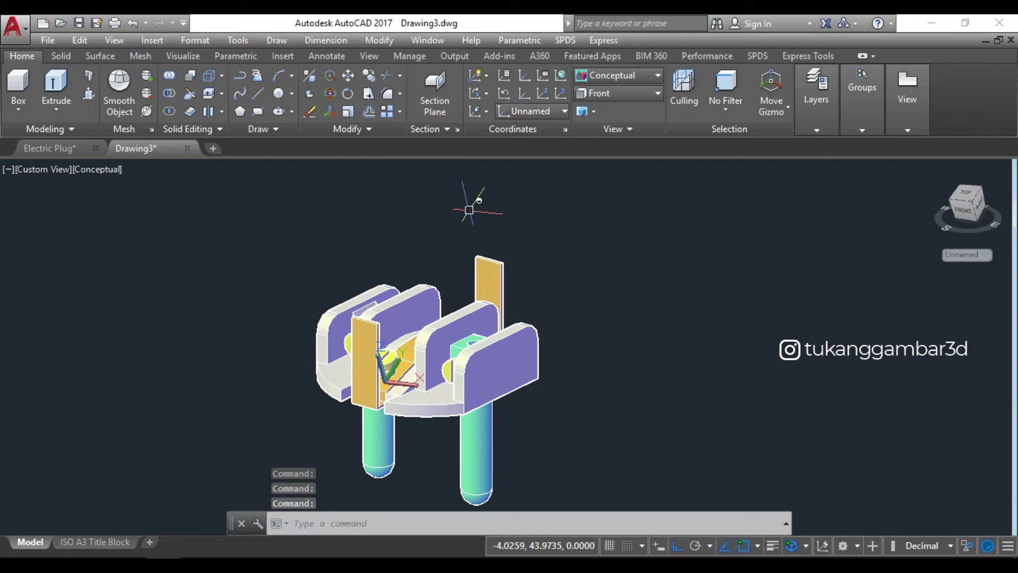
Step: Switch to the Front view and pan the plug left to make room
{"action": "left_click", "coordinate": [624, 93]}
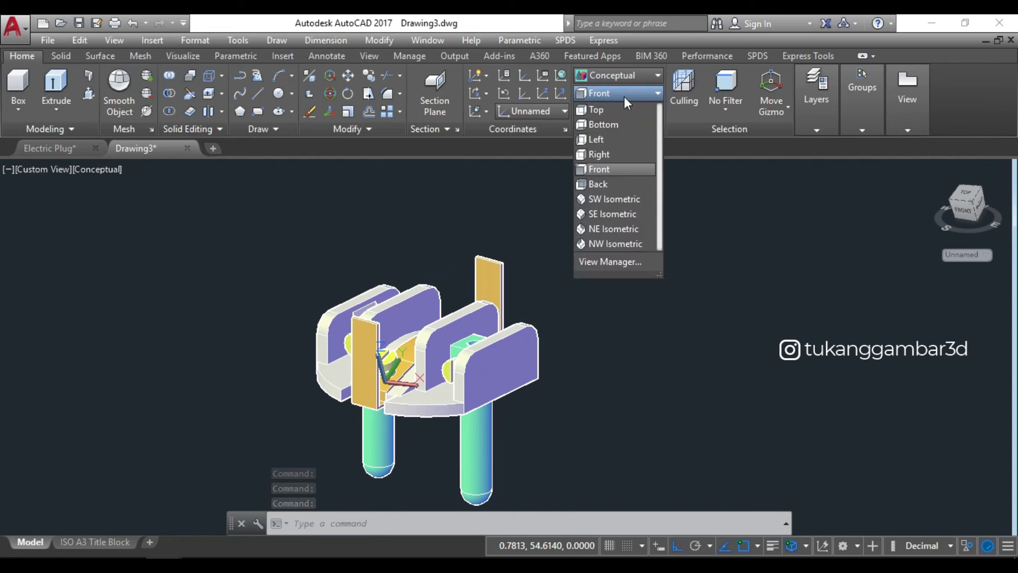
{"action": "left_click", "coordinate": [613, 167]}
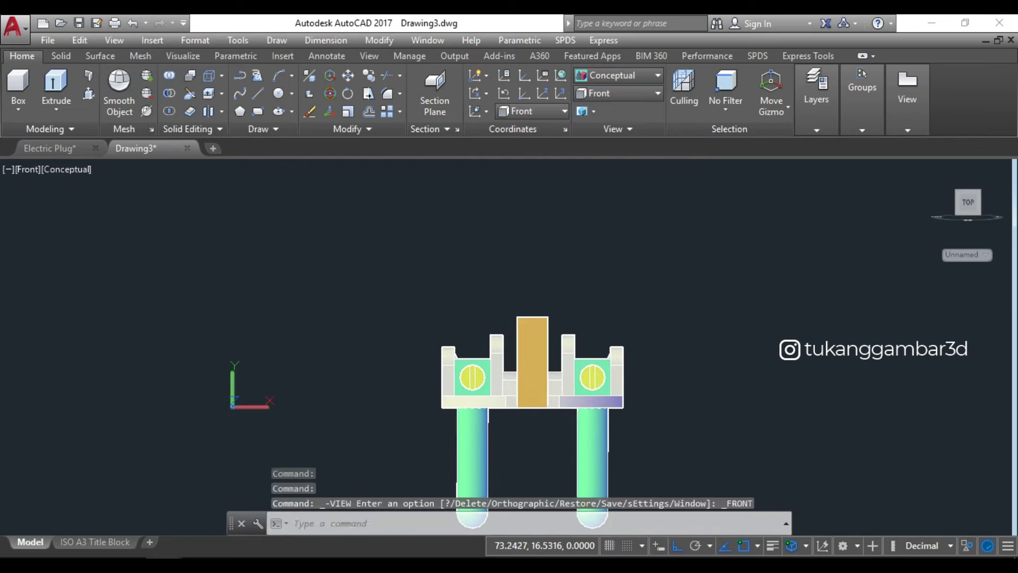
{"action": "middle_click_drag", "start_coordinate": [669, 309], "coordinate": [446, 286]}
Step: Draw the stepped half-profile beside the plug: segments 10, 17, 10, 17, 10, @-3,5, then 15
{"action": "left_click", "coordinate": [264, 97]}
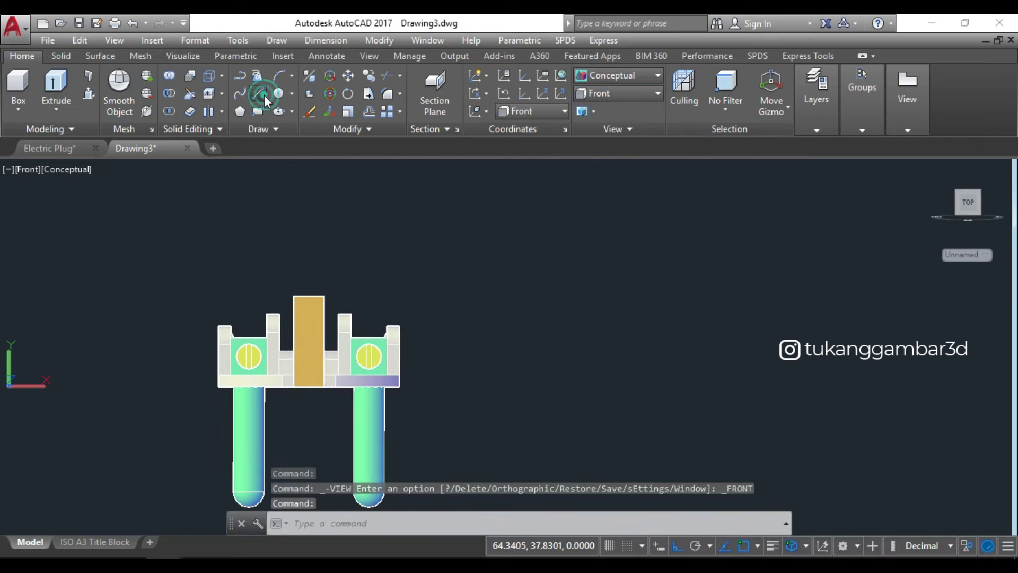
{"action": "left_click", "coordinate": [497, 350]}
{"action": "type", "text": "10"}
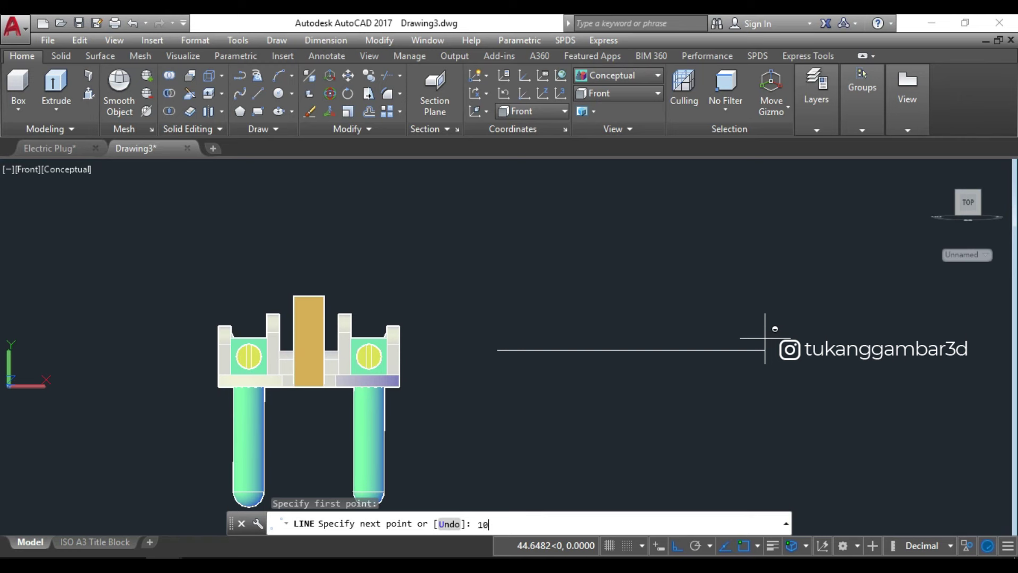
{"action": "key", "text": "Return"}
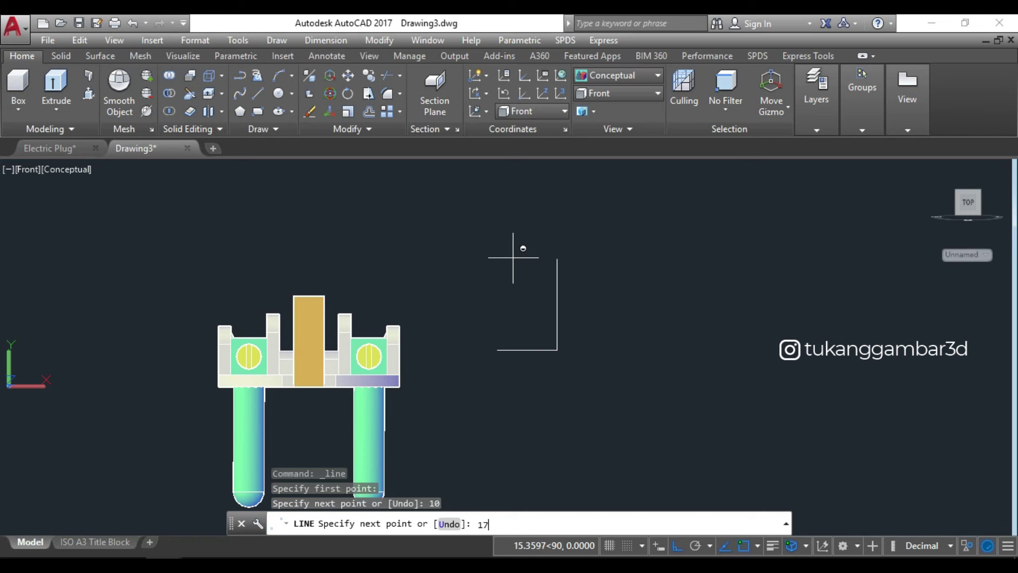
{"action": "key", "text": "Return"}
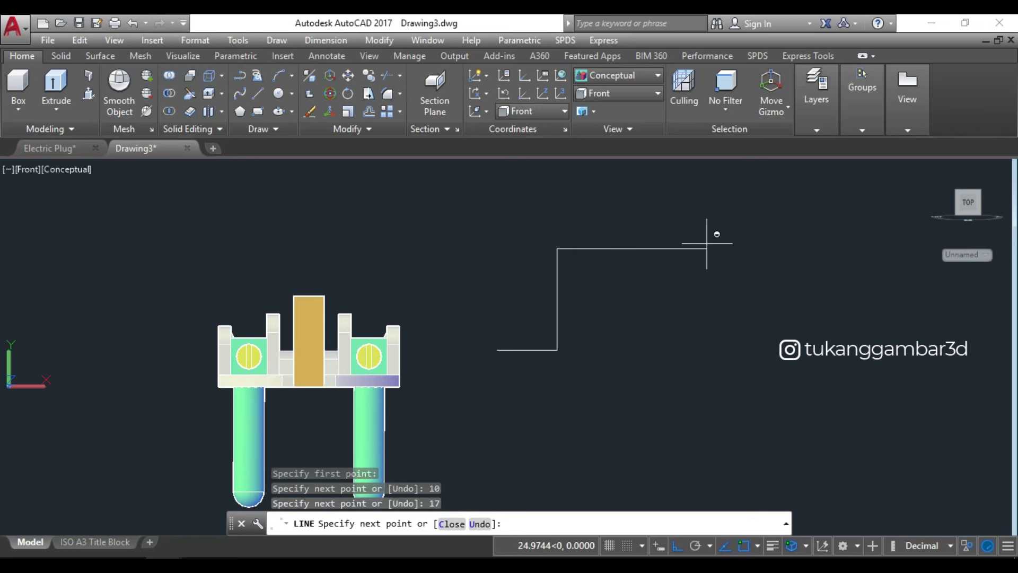
{"action": "type", "text": "10"}
{"action": "key", "text": "Return"}
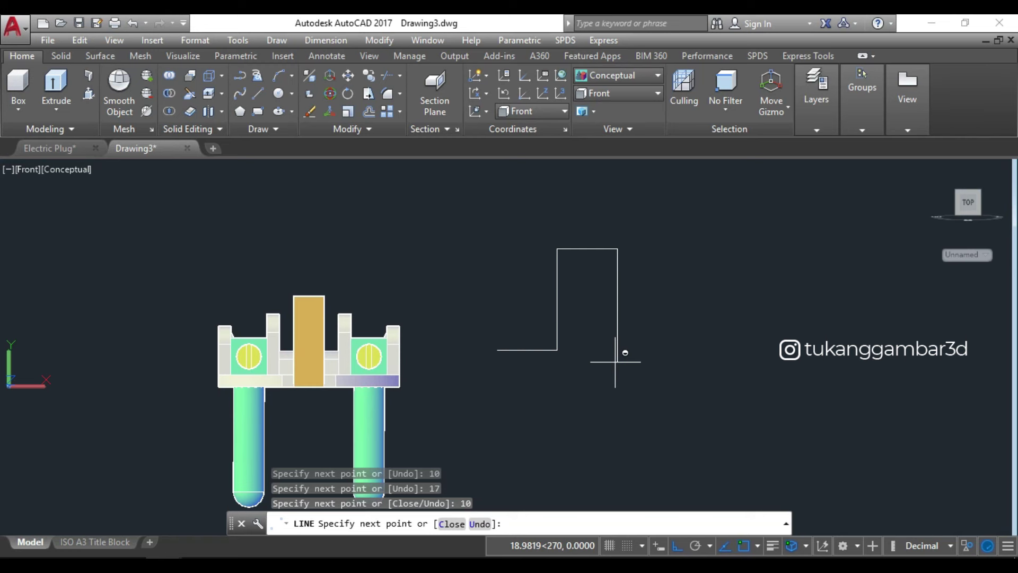
{"action": "key", "text": "ctrl+z"}
{"action": "type", "text": "17"}
{"action": "key", "text": "Return"}
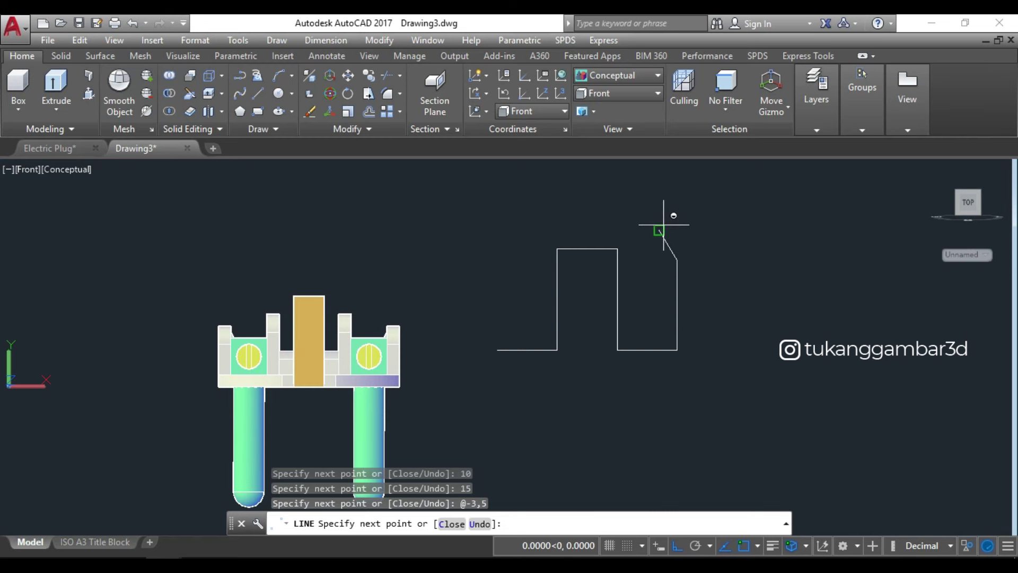
{"action": "scroll", "coordinate": [669, 280], "scroll_direction": "down", "scroll_amount": 4}
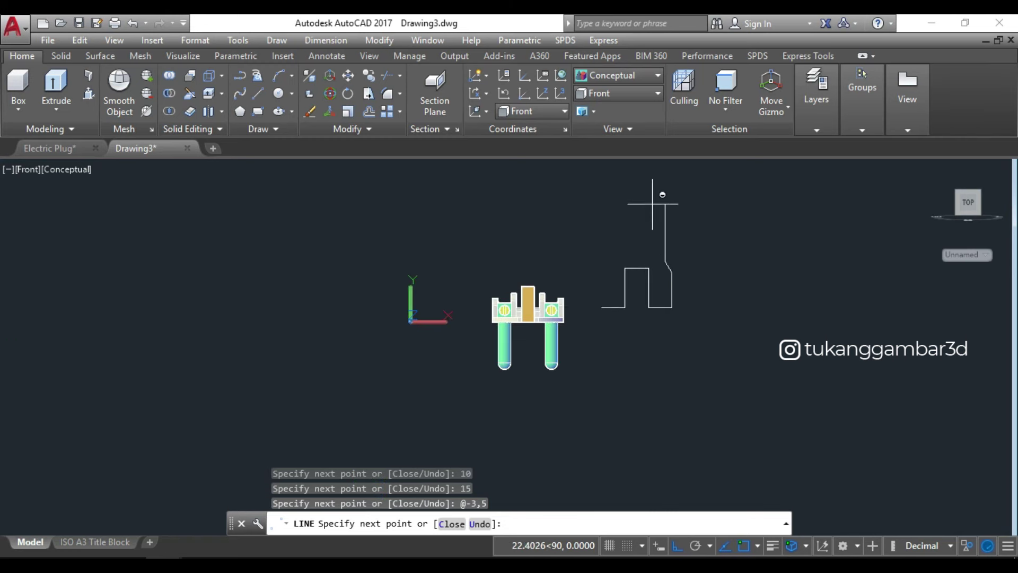
{"action": "scroll", "coordinate": [661, 204], "scroll_direction": "up", "scroll_amount": 2}
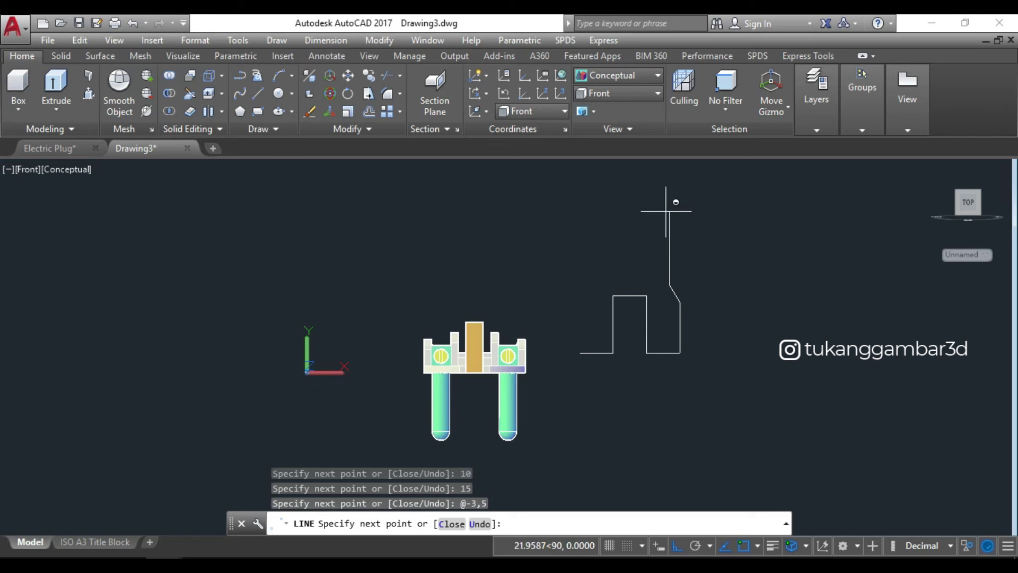
{"action": "type", "text": "15"}
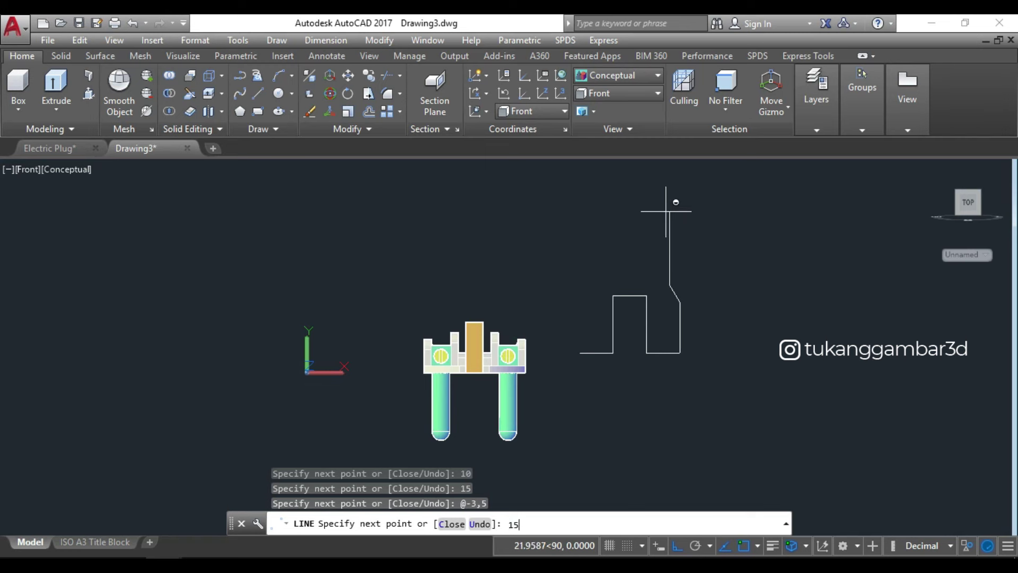
{"action": "key", "text": "Return"}
Step: Mirror the half-profile about a vertical axis, keeping the original lines
{"action": "right_click", "coordinate": [669, 212]}
{"action": "left_click", "coordinate": [674, 217]}
{"action": "left_click", "coordinate": [662, 208]}
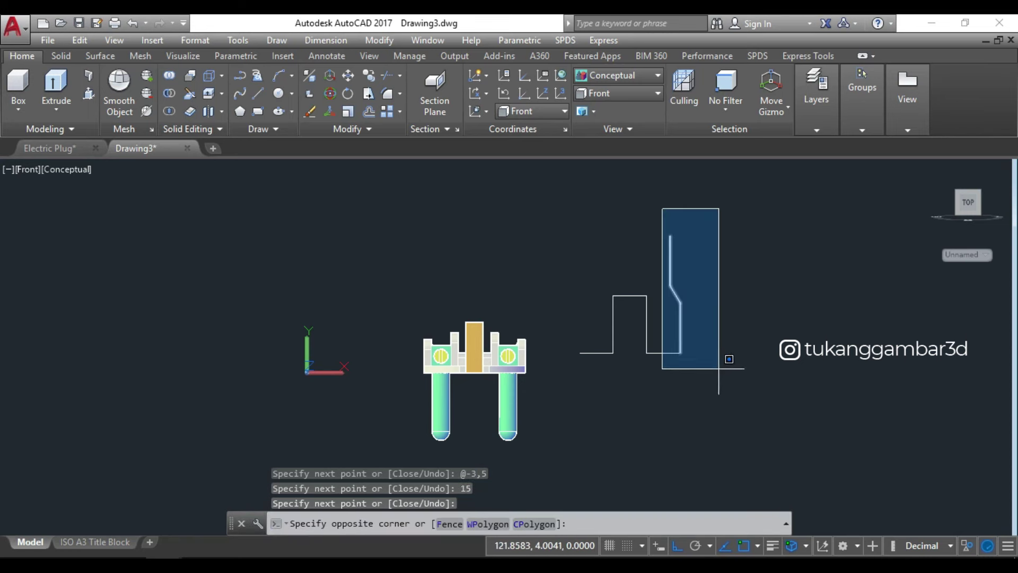
{"action": "left_click", "coordinate": [719, 368]}
{"action": "left_click", "coordinate": [384, 136]}
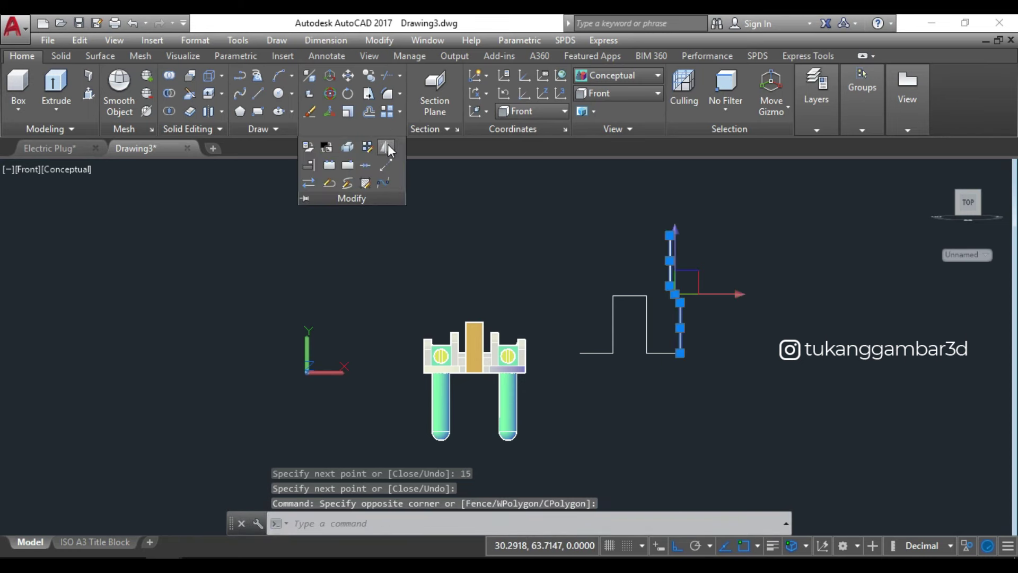
{"action": "left_click", "coordinate": [387, 148]}
{"action": "left_click", "coordinate": [629, 295]}
{"action": "left_click", "coordinate": [628, 241]}
{"action": "right_click", "coordinate": [611, 202]}
{"action": "left_click", "coordinate": [626, 209]}
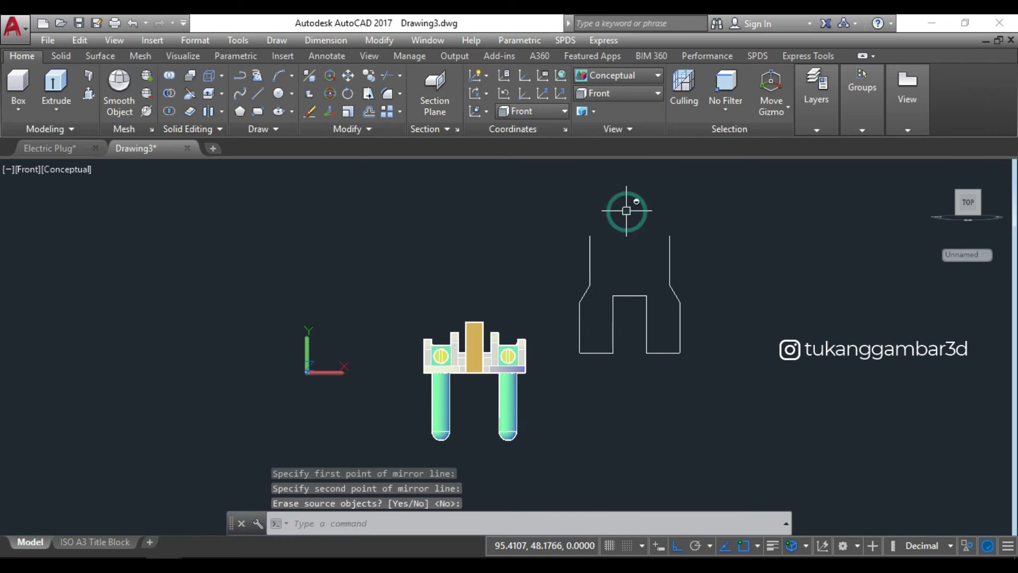
Step: Close the top with a line and JOIN all 12 lines into one polyline
{"action": "left_click", "coordinate": [257, 93]}
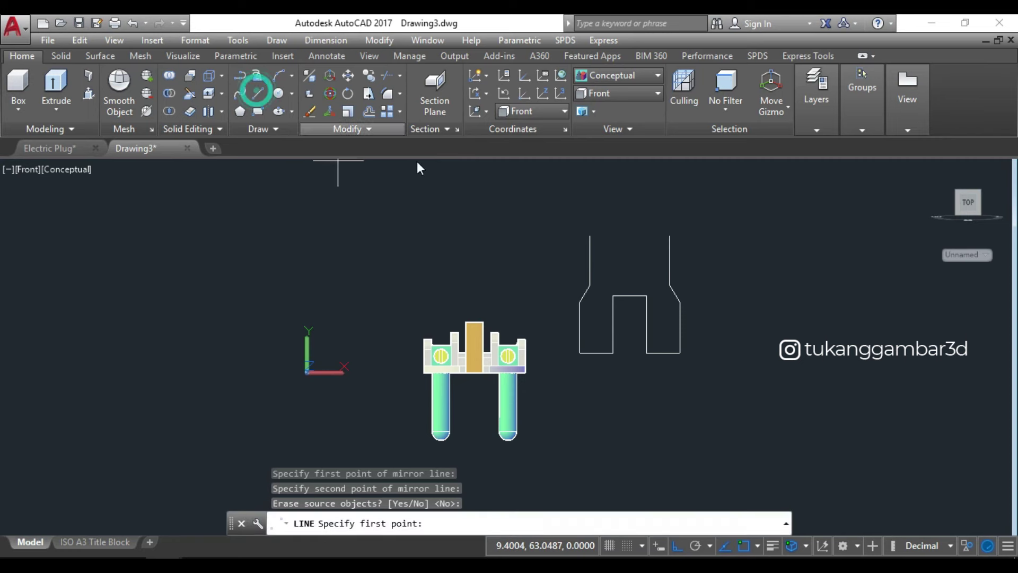
{"action": "left_click", "coordinate": [590, 235]}
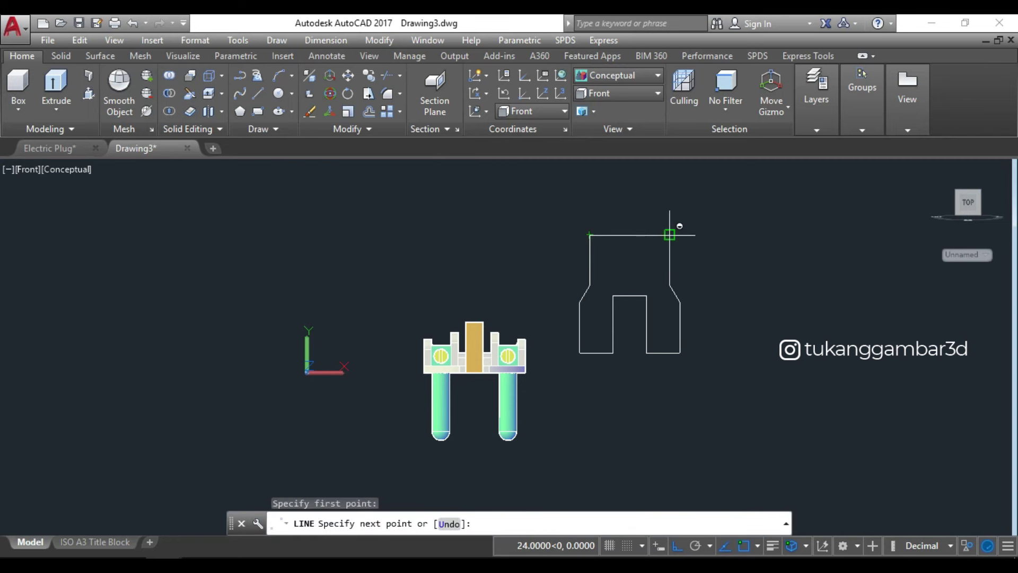
{"action": "left_click", "coordinate": [670, 236]}
{"action": "right_click", "coordinate": [653, 211]}
{"action": "left_click", "coordinate": [663, 214]}
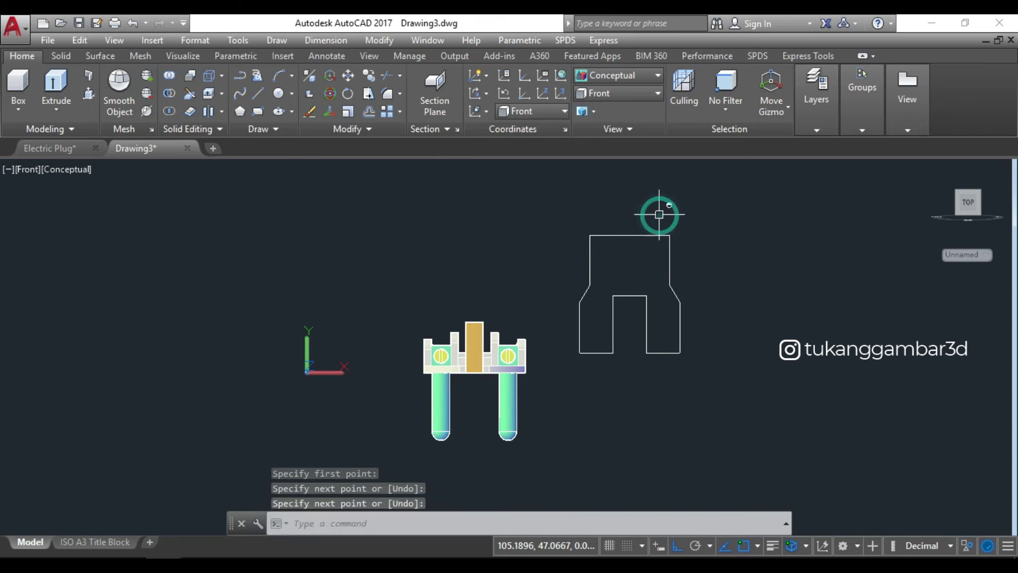
{"action": "left_click", "coordinate": [736, 200]}
{"action": "left_click", "coordinate": [569, 376]}
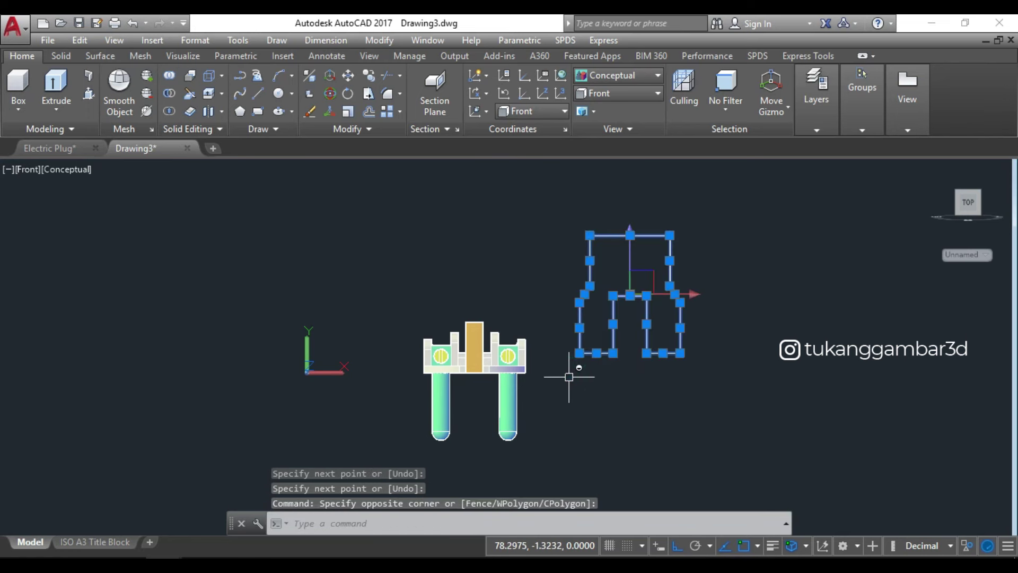
{"action": "type", "text": "j"}
{"action": "key", "text": "Return"}
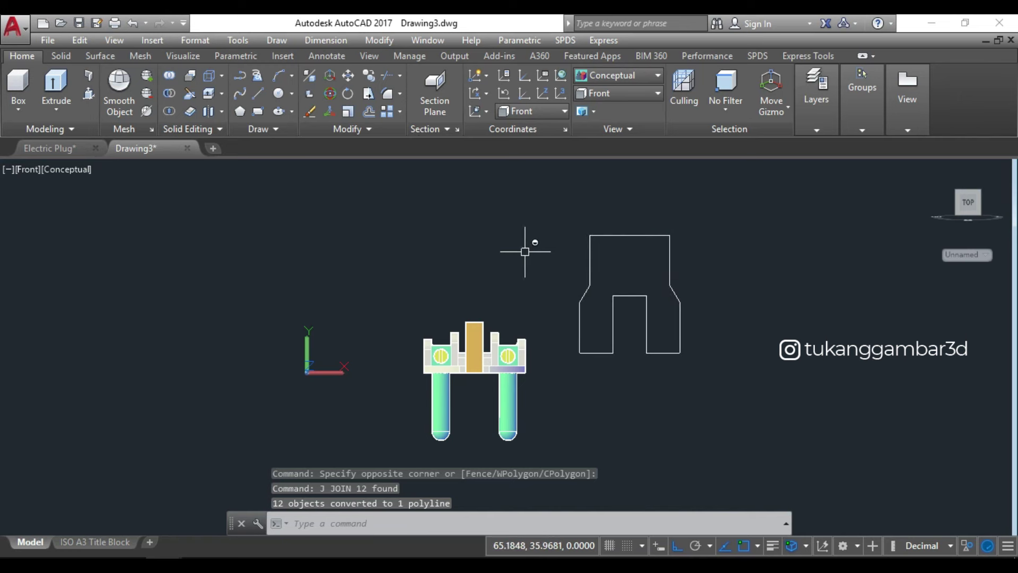
Step: Fillet both top corners of the outline with radius 3
{"action": "left_click", "coordinate": [390, 94]}
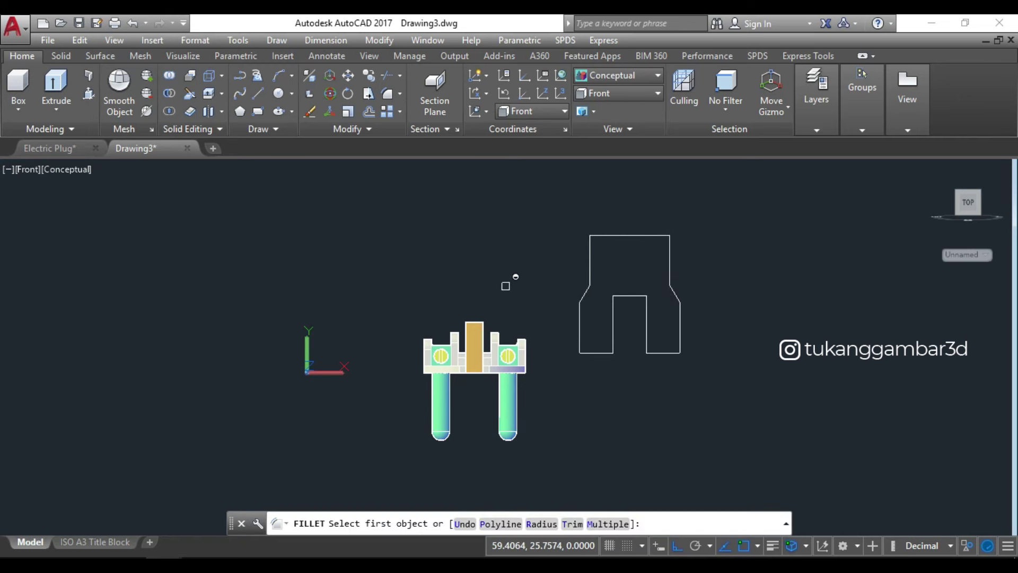
{"action": "type", "text": "r"}
{"action": "key", "text": "Return"}
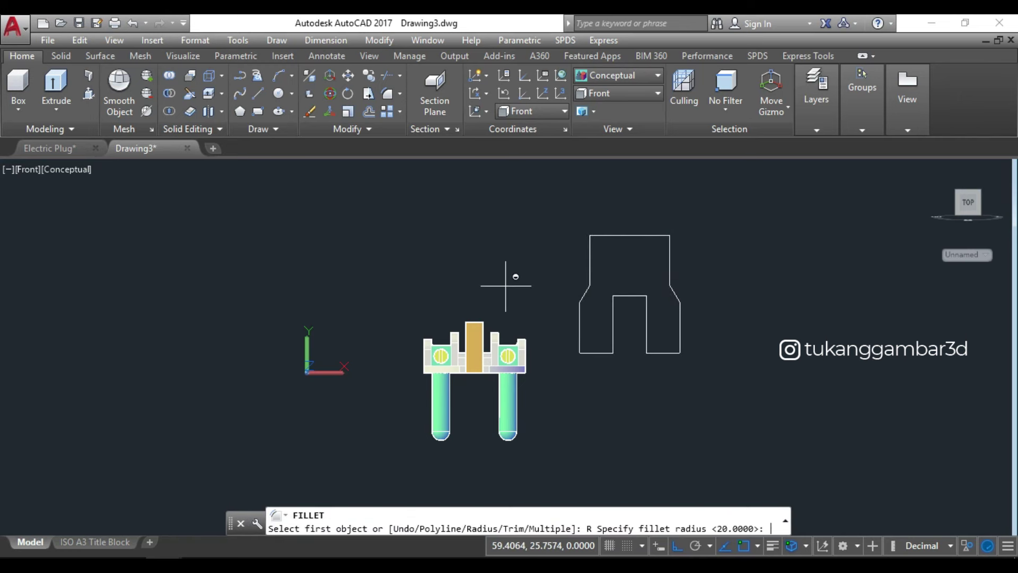
{"action": "key", "text": "Return"}
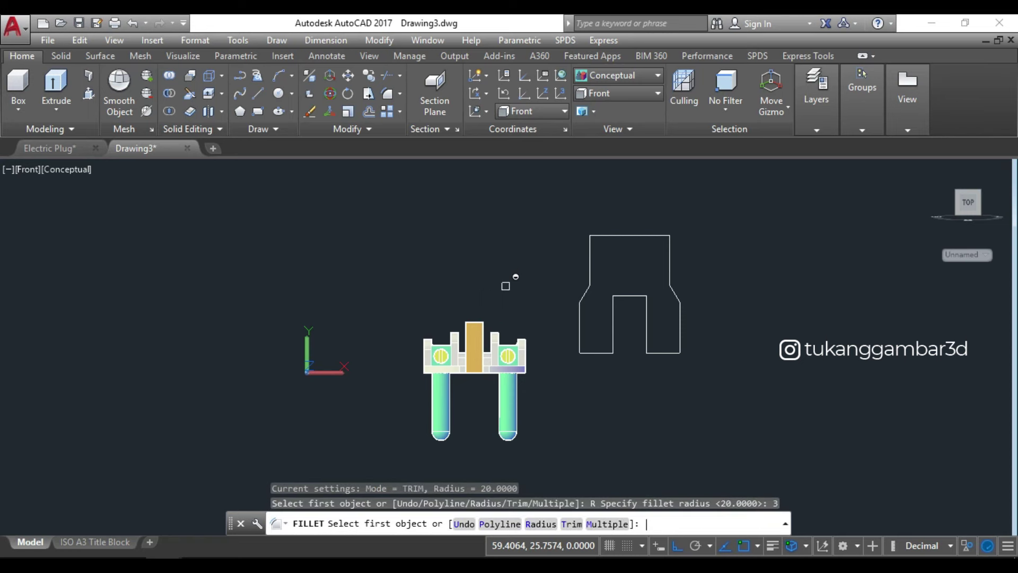
{"action": "left_click", "coordinate": [589, 244]}
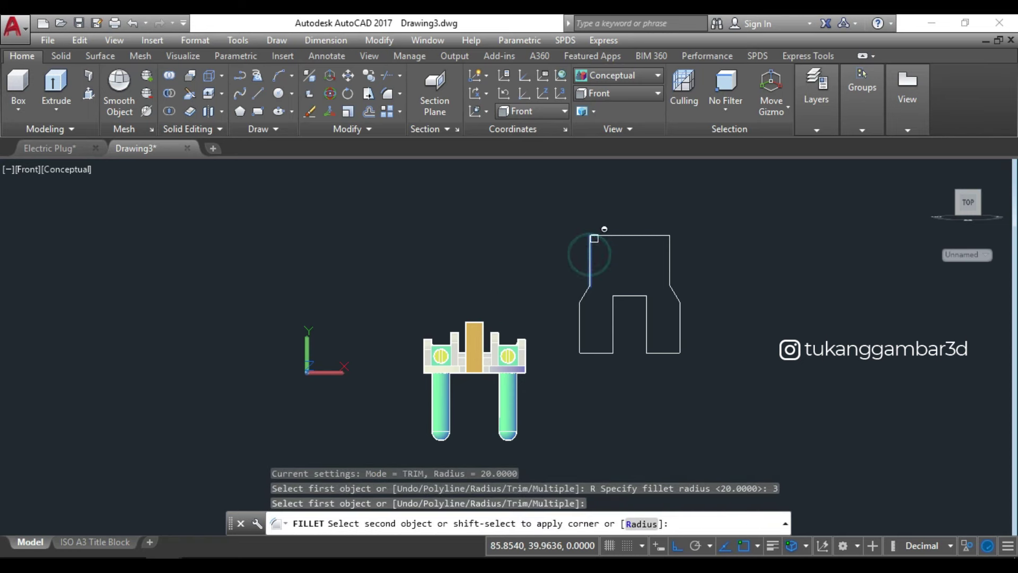
{"action": "left_click", "coordinate": [598, 235]}
{"action": "key", "text": "Return"}
{"action": "left_click", "coordinate": [660, 235]}
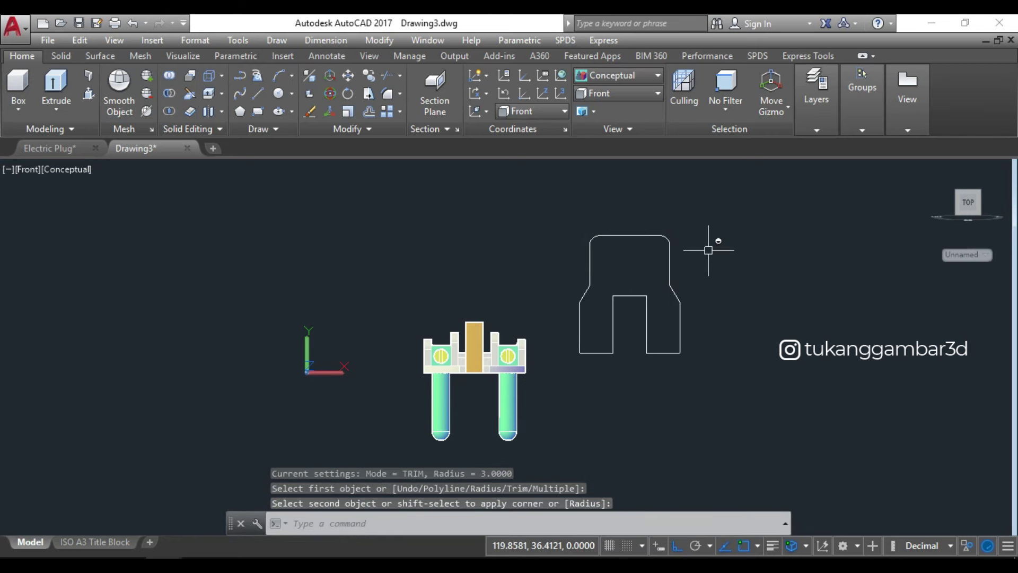
Step: Draw a 5-diameter circle centred on the top edge midpoint
{"action": "type", "text": "c"}
{"action": "key", "text": "Return"}
{"action": "scroll", "coordinate": [675, 215], "scroll_direction": "up", "scroll_amount": 2}
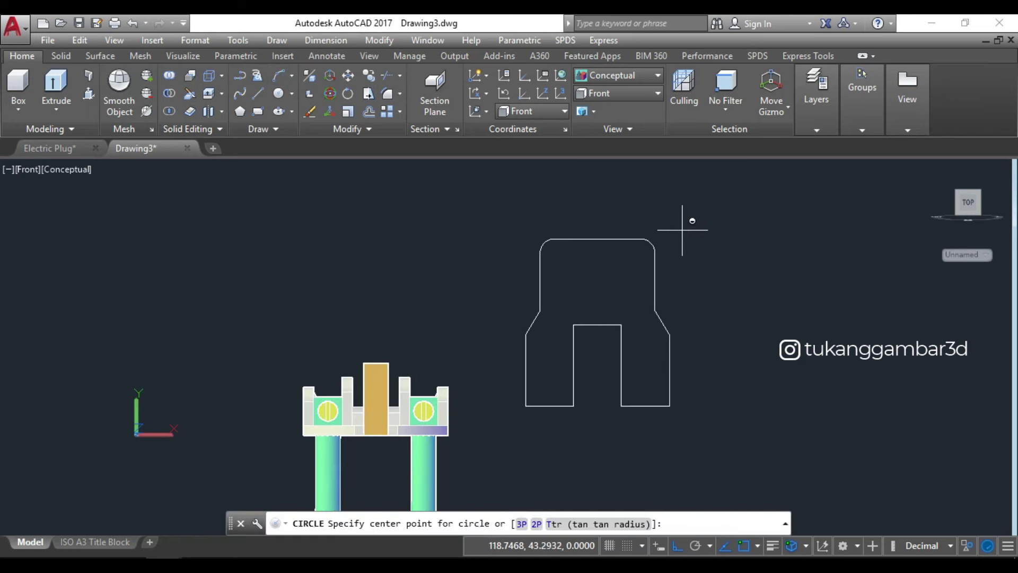
{"action": "left_click", "coordinate": [598, 239]}
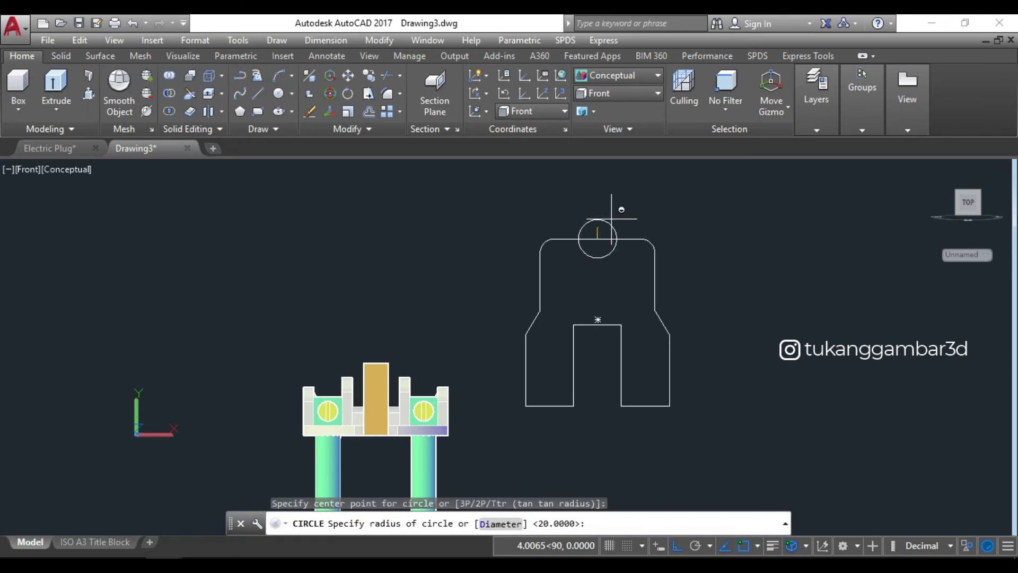
{"action": "type", "text": "d"}
{"action": "key", "text": "Return"}
{"action": "type", "text": "5"}
{"action": "key", "text": "Return"}
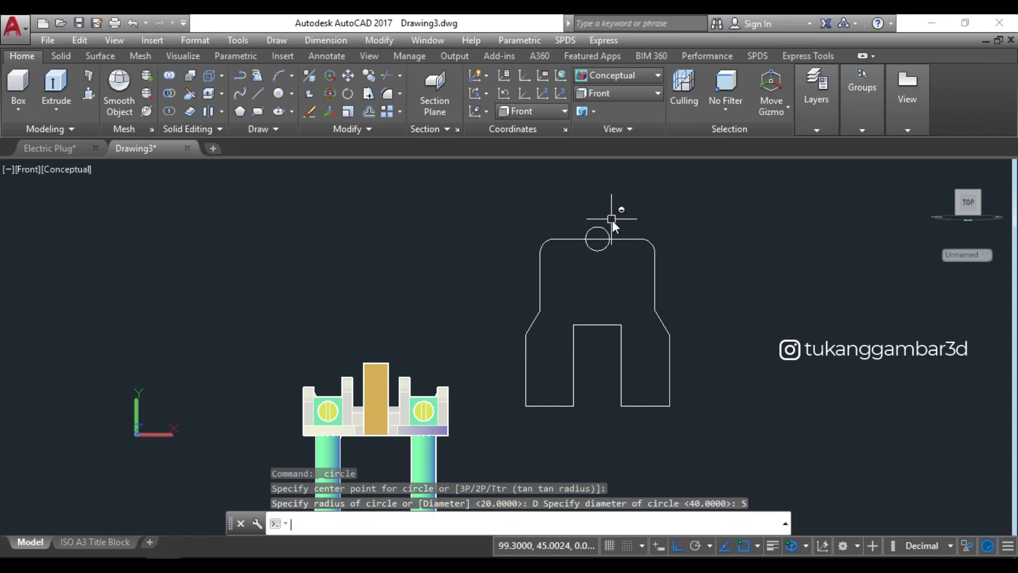
Step: Move the circle 8 units right, then 5 units down
{"action": "left_click", "coordinate": [607, 226]}
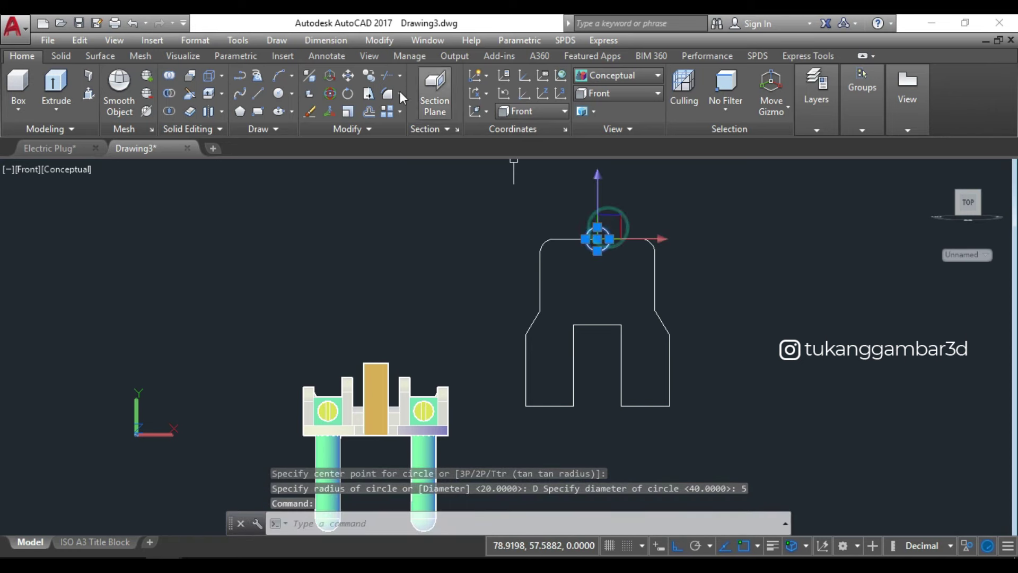
{"action": "left_click", "coordinate": [347, 75]}
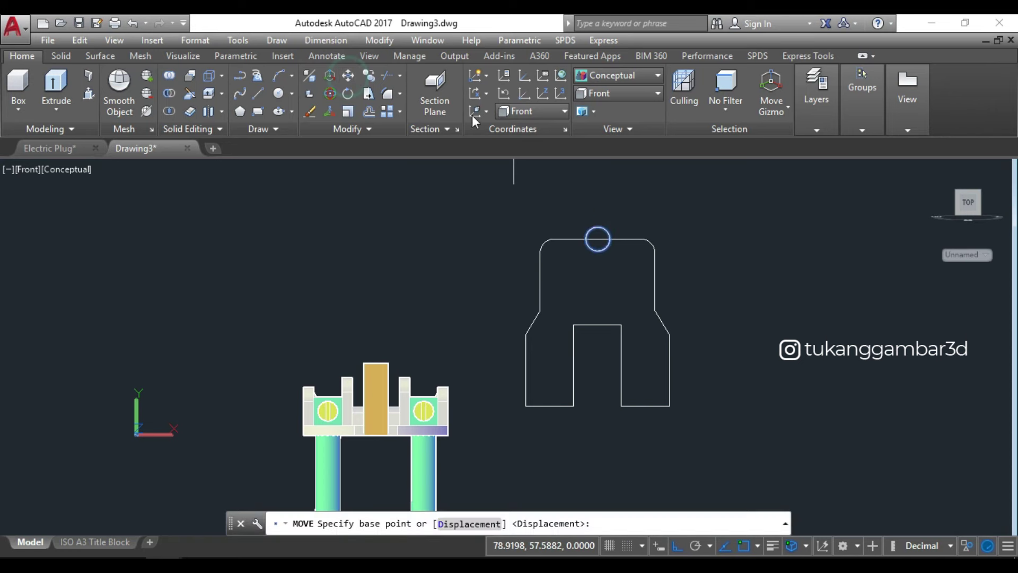
{"action": "left_click", "coordinate": [678, 217]}
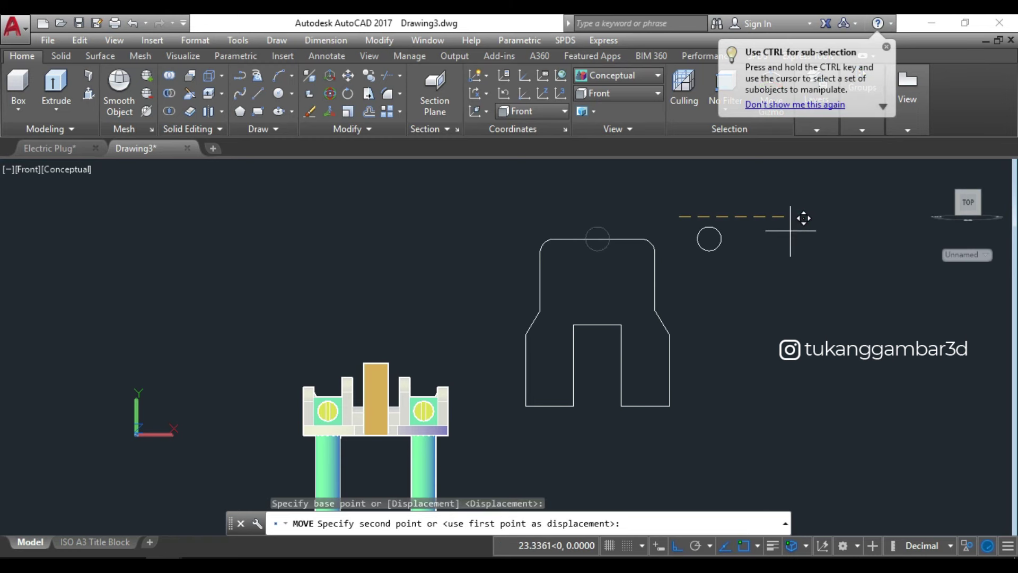
{"action": "type", "text": "8"}
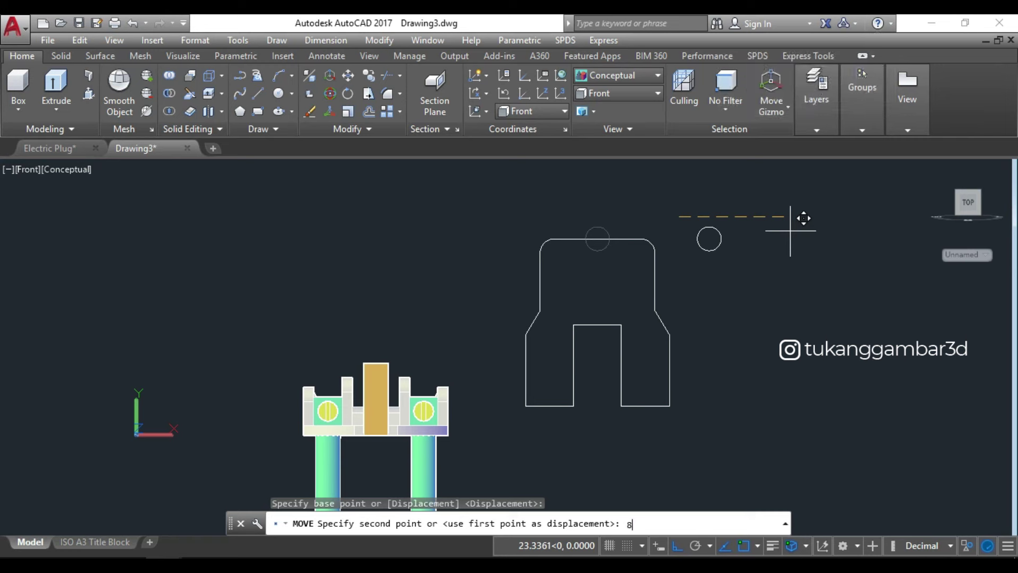
{"action": "key", "text": "Return"}
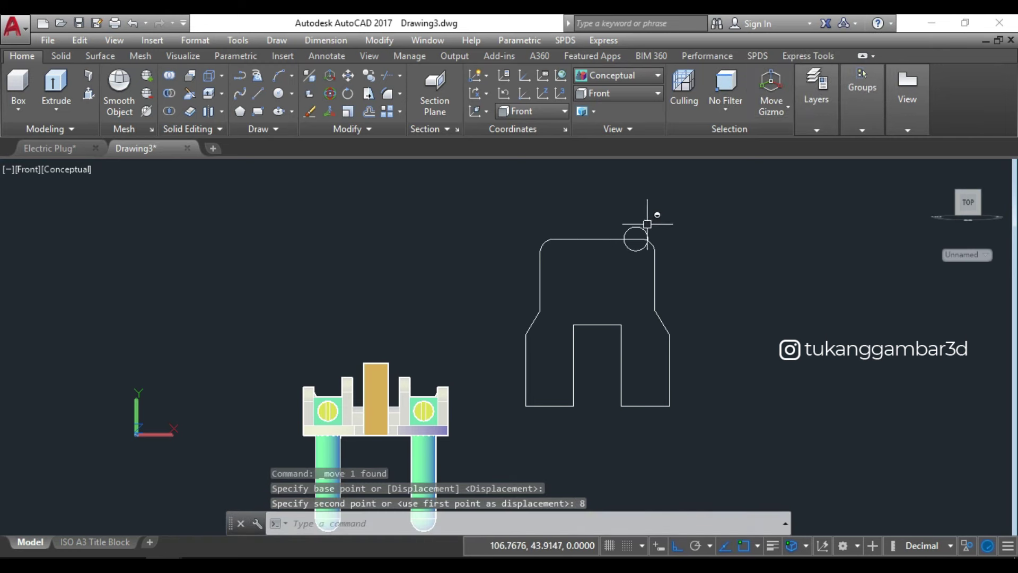
{"action": "left_click", "coordinate": [645, 228]}
{"action": "left_click", "coordinate": [348, 76]}
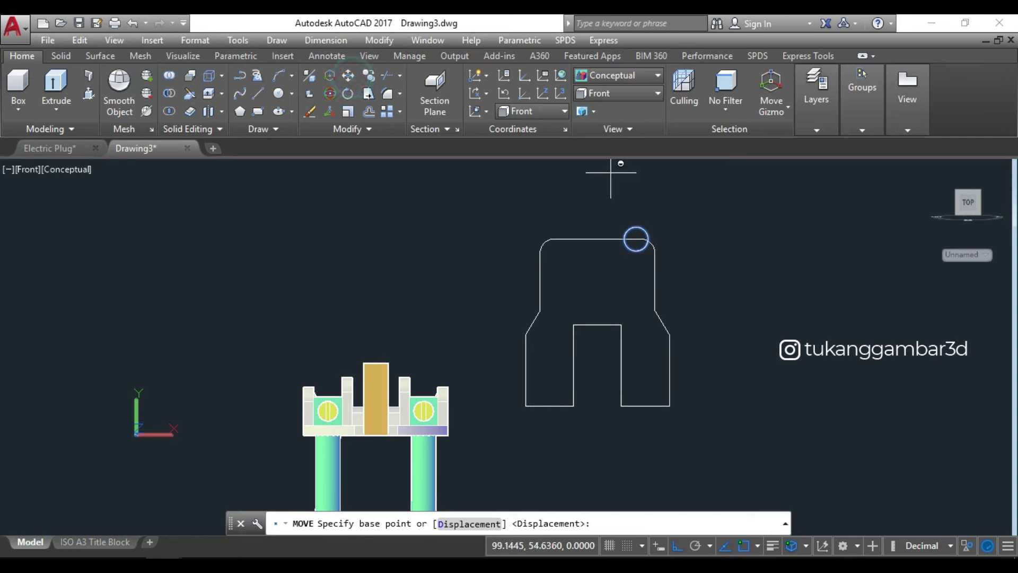
{"action": "left_click", "coordinate": [635, 238]}
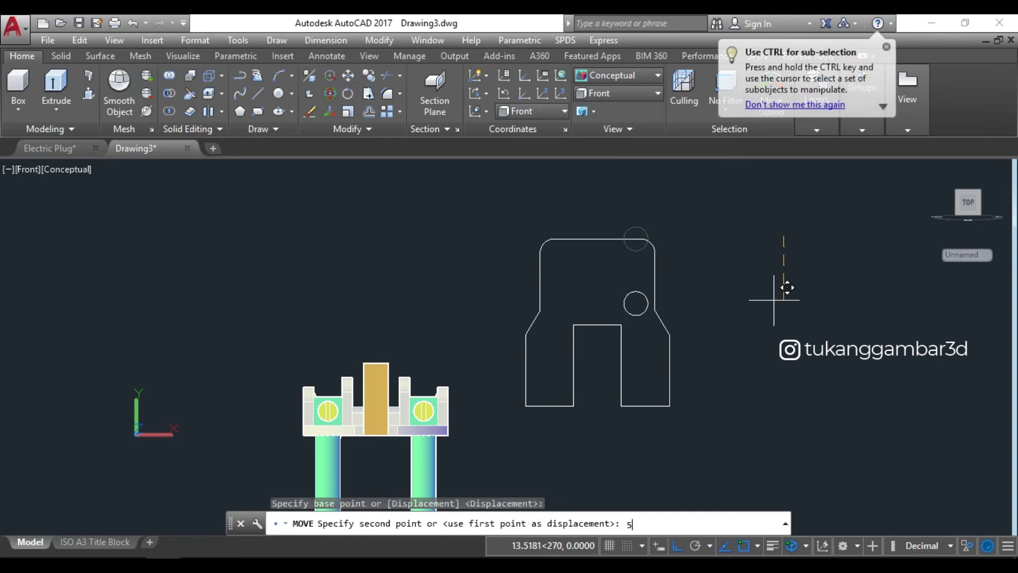
{"action": "key", "text": "Return"}
Step: Copy the circle 16 units to the left
{"action": "left_click", "coordinate": [597, 209]}
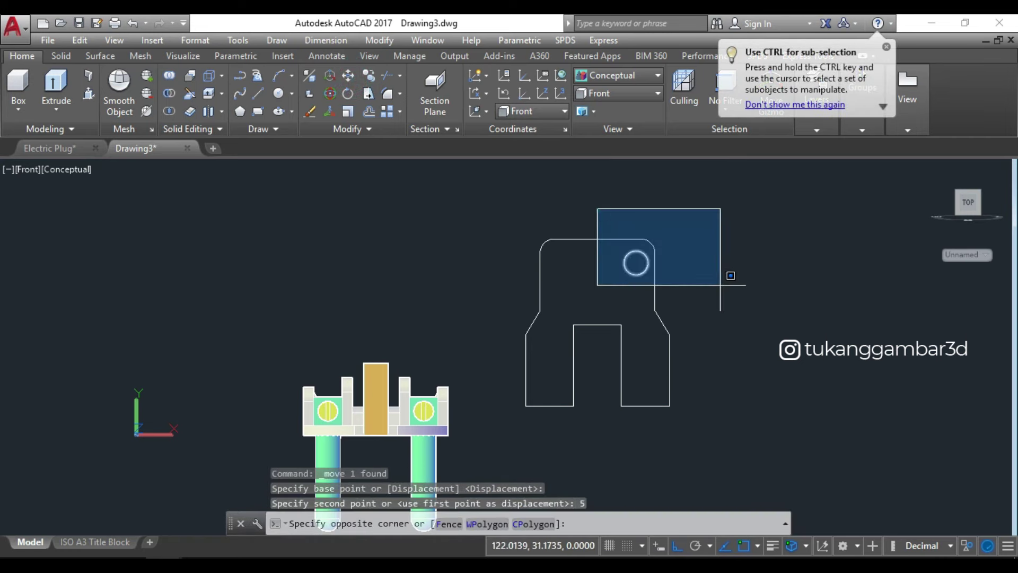
{"action": "left_click", "coordinate": [720, 285]}
{"action": "left_click", "coordinate": [368, 76]}
{"action": "left_click", "coordinate": [636, 262]}
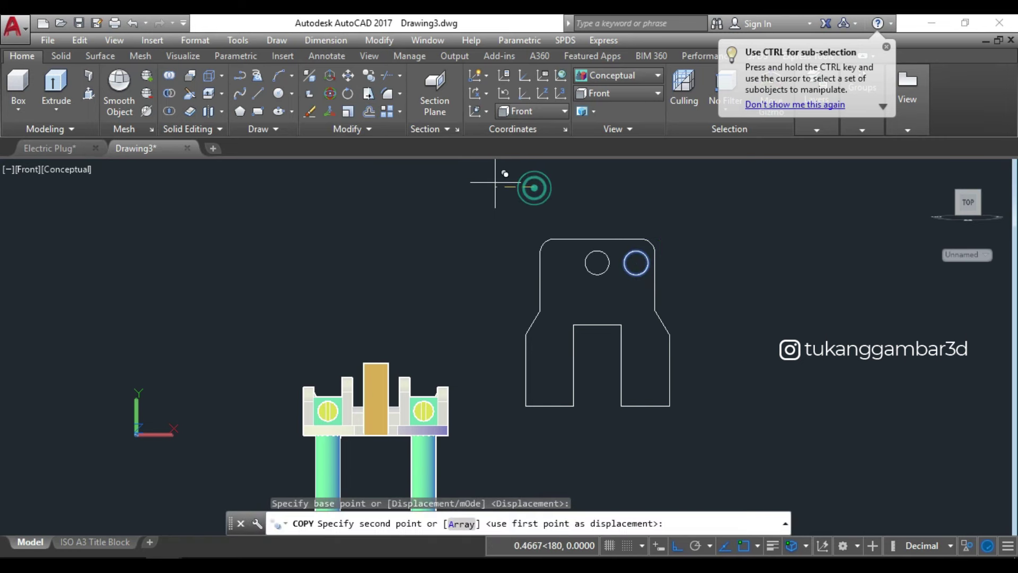
{"action": "type", "text": "16"}
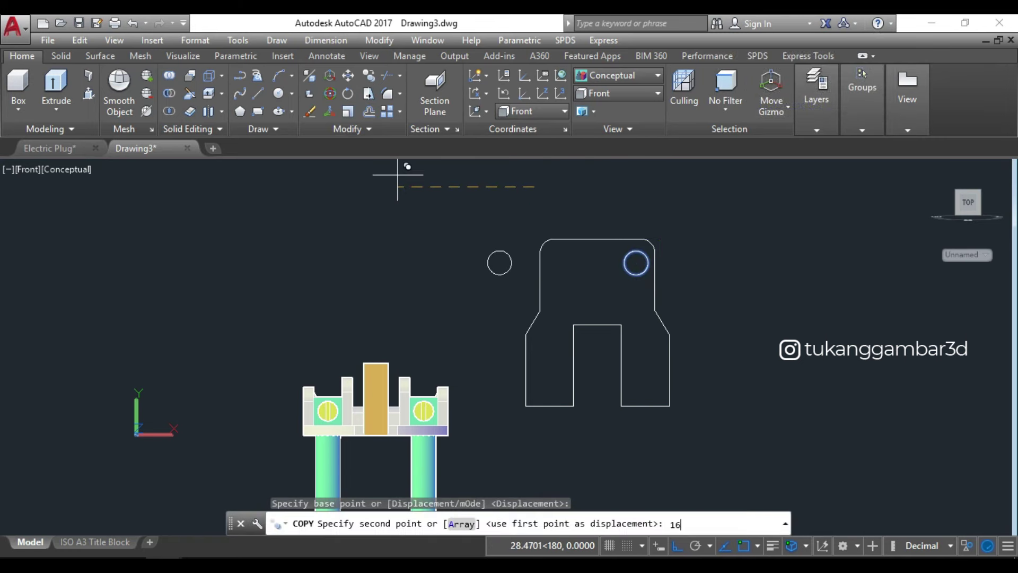
{"action": "key", "text": "Return"}
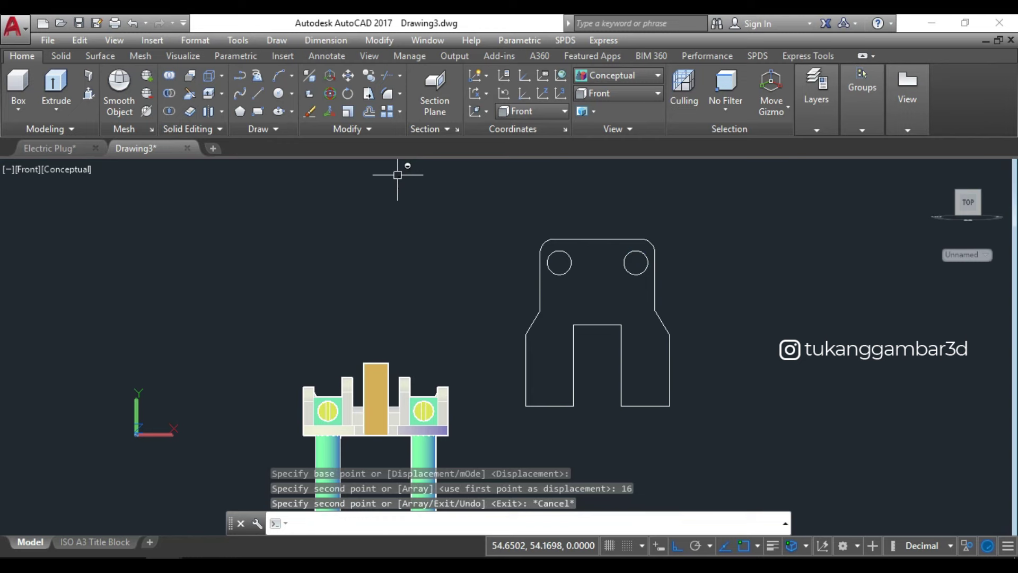
{"action": "key", "text": "Escape"}
{"action": "scroll", "coordinate": [533, 224], "scroll_direction": "down", "scroll_amount": 2}
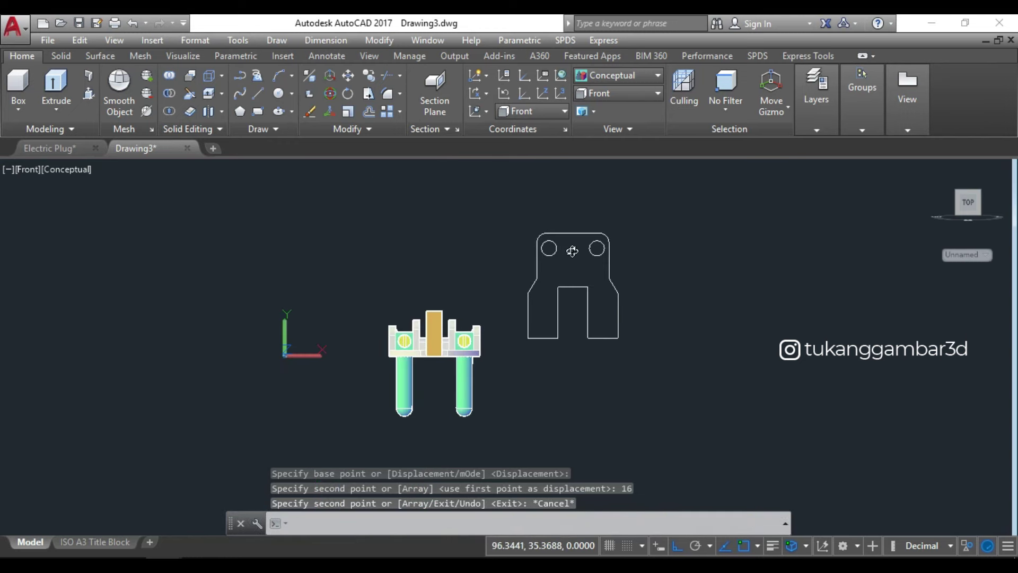
Step: Orbit to a 3D view and extrude the plate outline 2 units thick
{"action": "middle_click_drag", "start_coordinate": [533, 224], "coordinate": [389, 185], "text": "shift"}
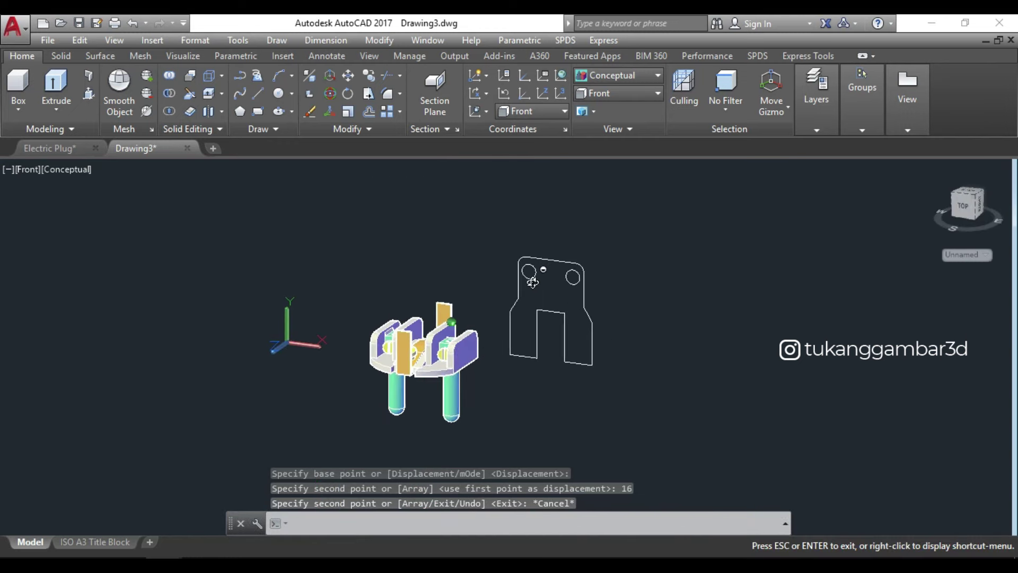
{"action": "left_click", "coordinate": [55, 85]}
{"action": "left_click", "coordinate": [568, 257]}
{"action": "right_click", "coordinate": [555, 222]}
{"action": "left_click", "coordinate": [575, 235]}
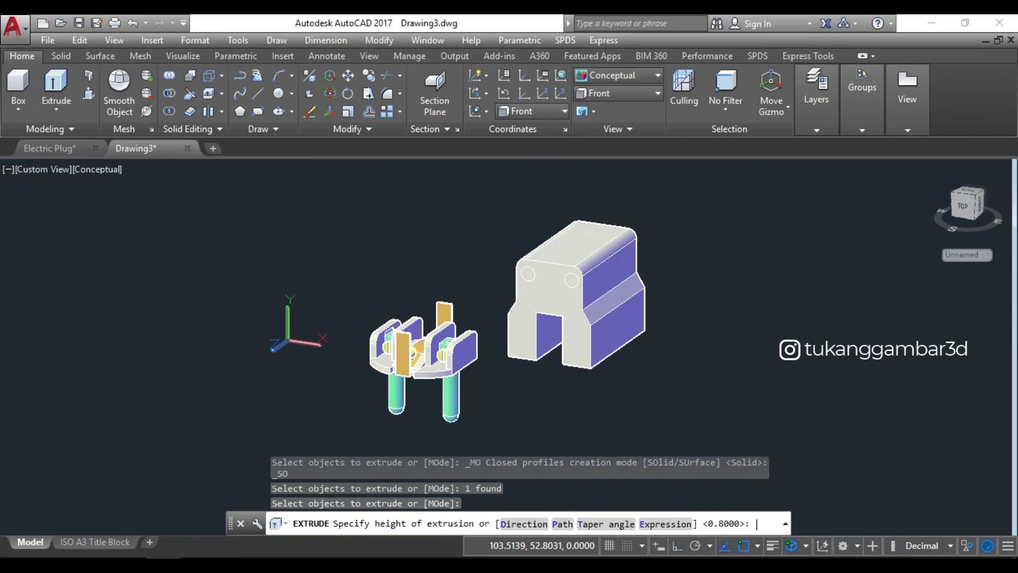
{"action": "type", "text": "2"}
{"action": "key", "text": "Return"}
Step: Extrude both circles into 5-unit pins
{"action": "scroll", "coordinate": [576, 222], "scroll_direction": "up", "scroll_amount": 2}
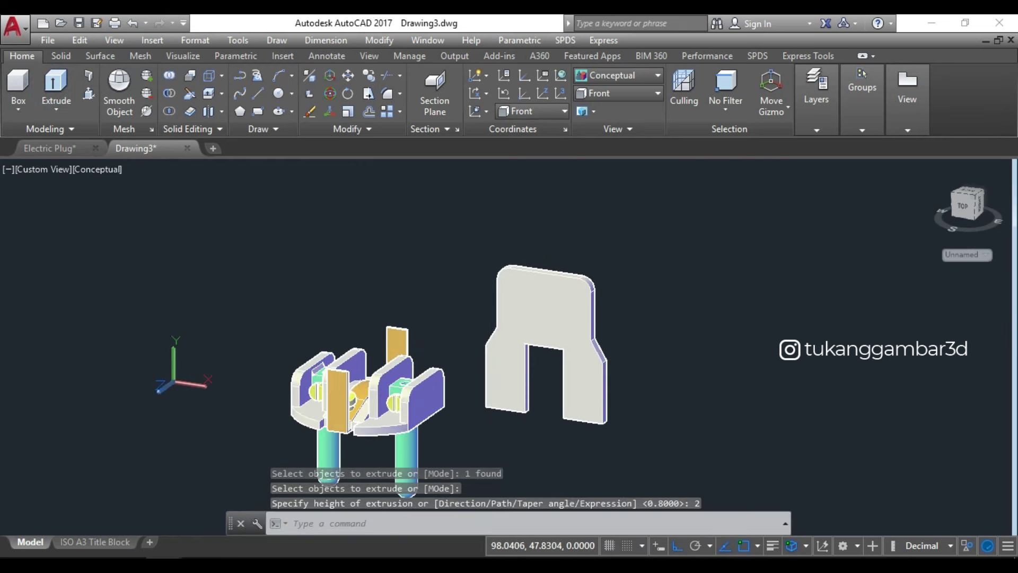
{"action": "left_click", "coordinate": [470, 228]}
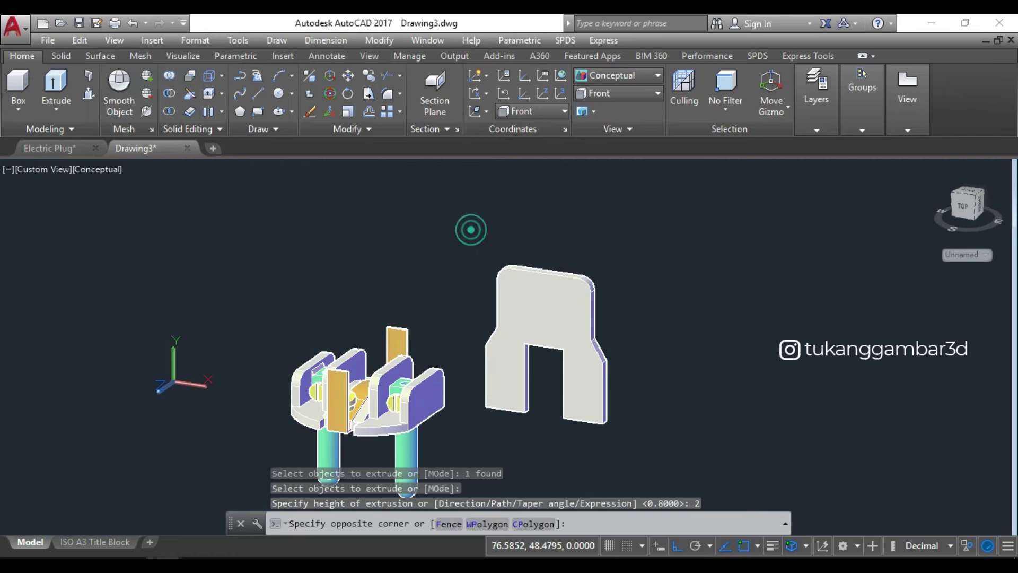
{"action": "left_click", "coordinate": [638, 327]}
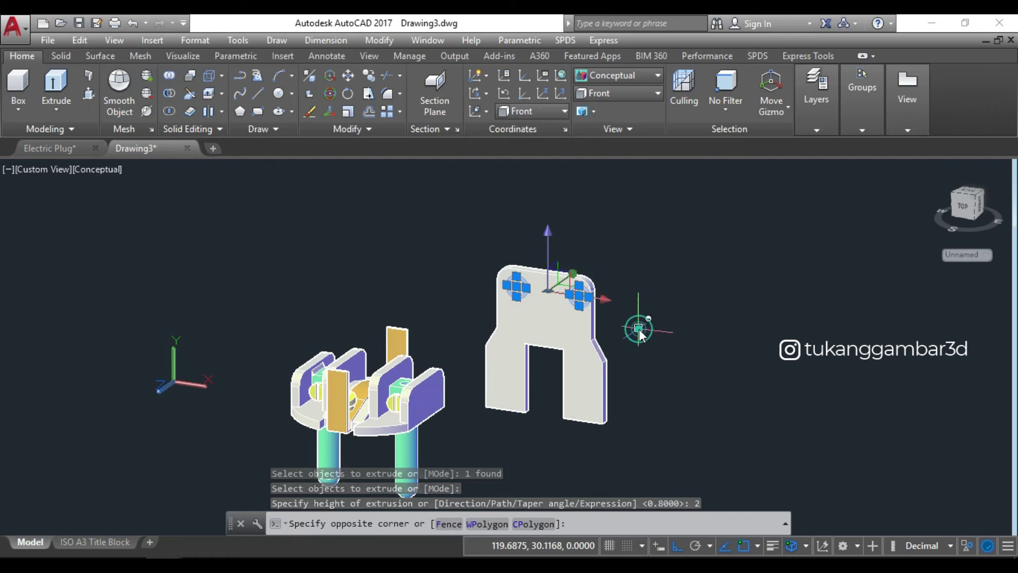
{"action": "left_click", "coordinate": [57, 83]}
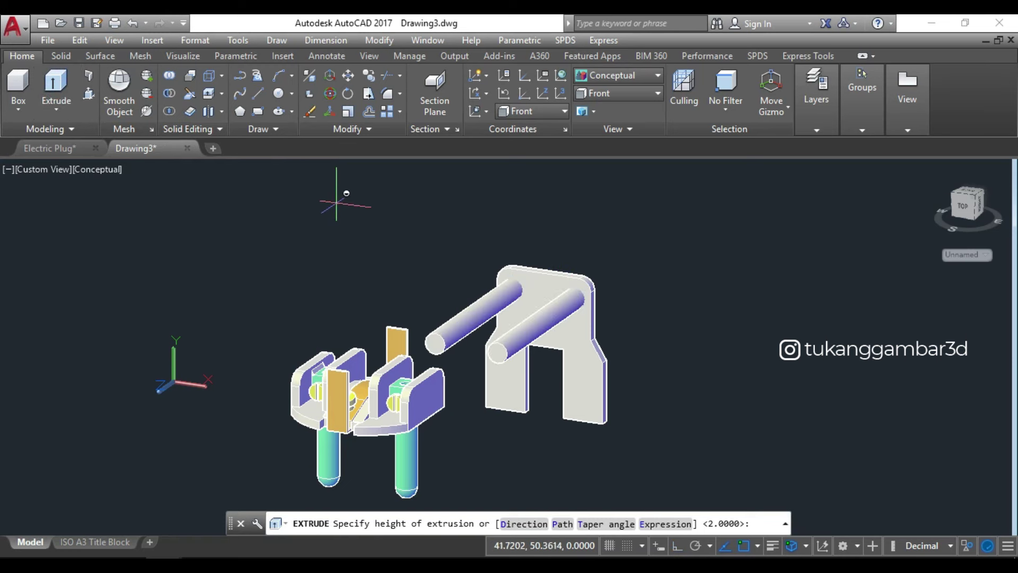
{"action": "type", "text": "5"}
{"action": "key", "text": "Return"}
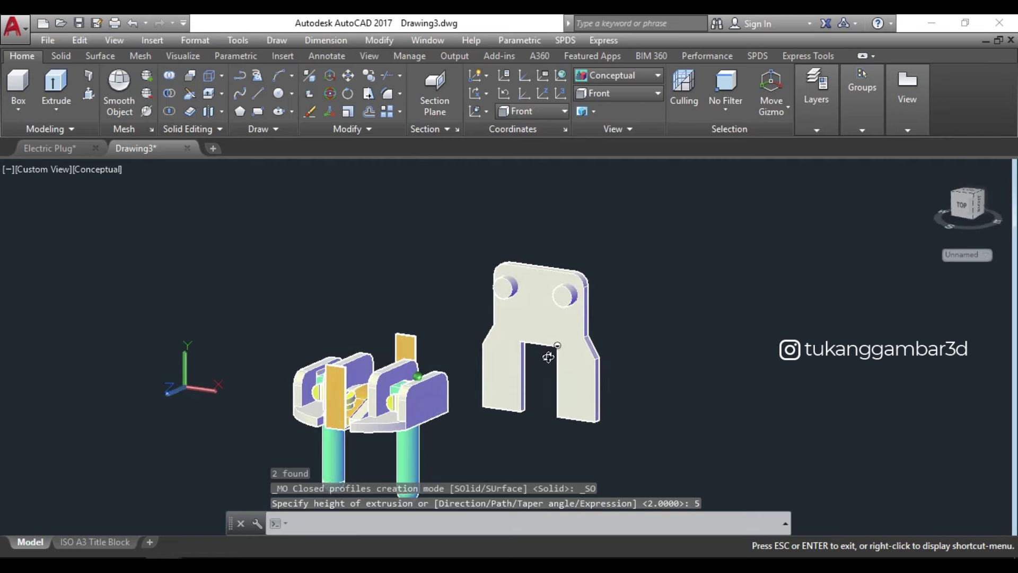
Step: Union the plate and both pins into one solid
{"action": "scroll", "coordinate": [546, 342], "scroll_direction": "up", "scroll_amount": 2}
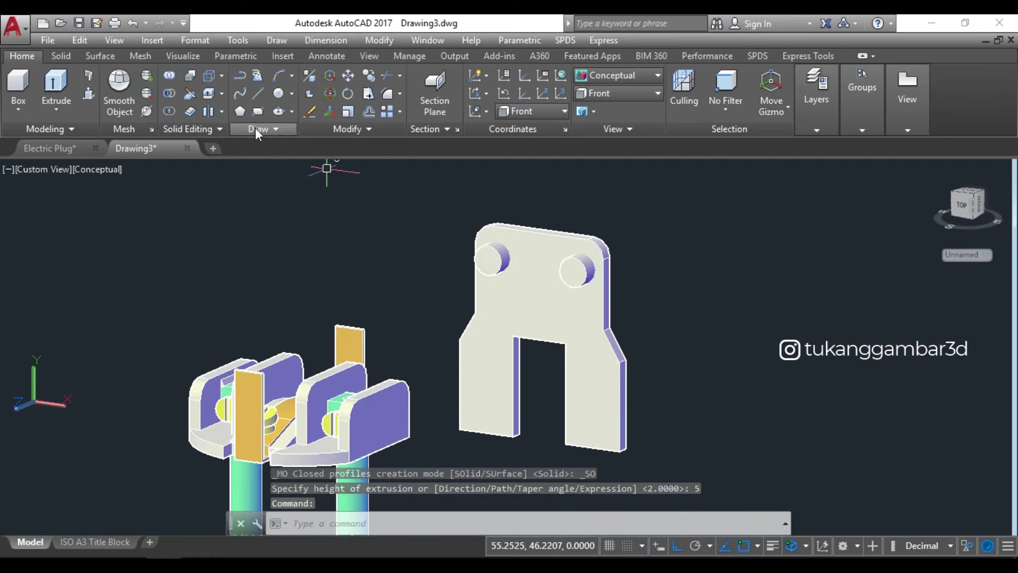
{"action": "left_click", "coordinate": [169, 75]}
{"action": "left_click", "coordinate": [610, 200]}
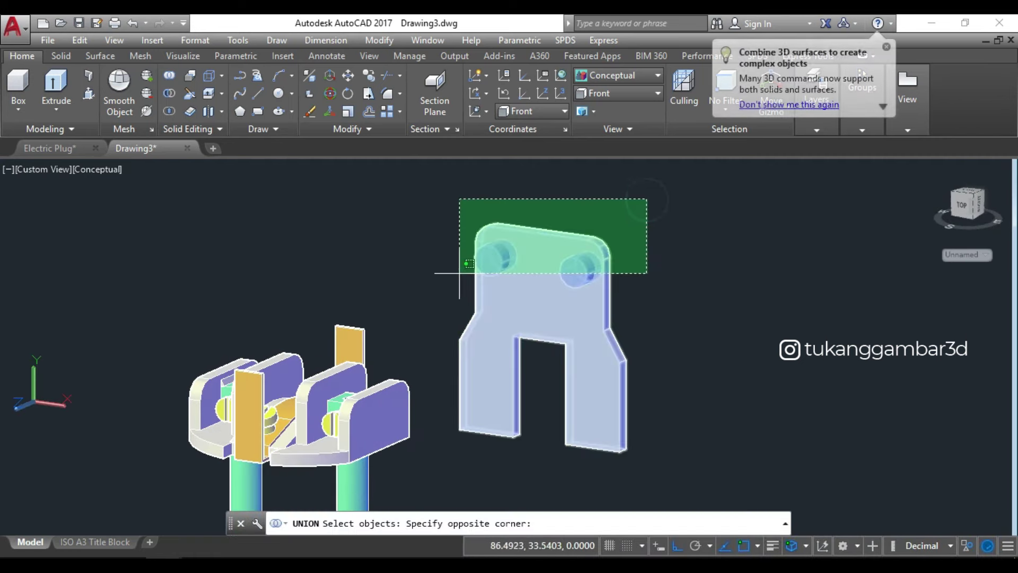
{"action": "left_click", "coordinate": [418, 217]}
{"action": "key", "text": "Return"}
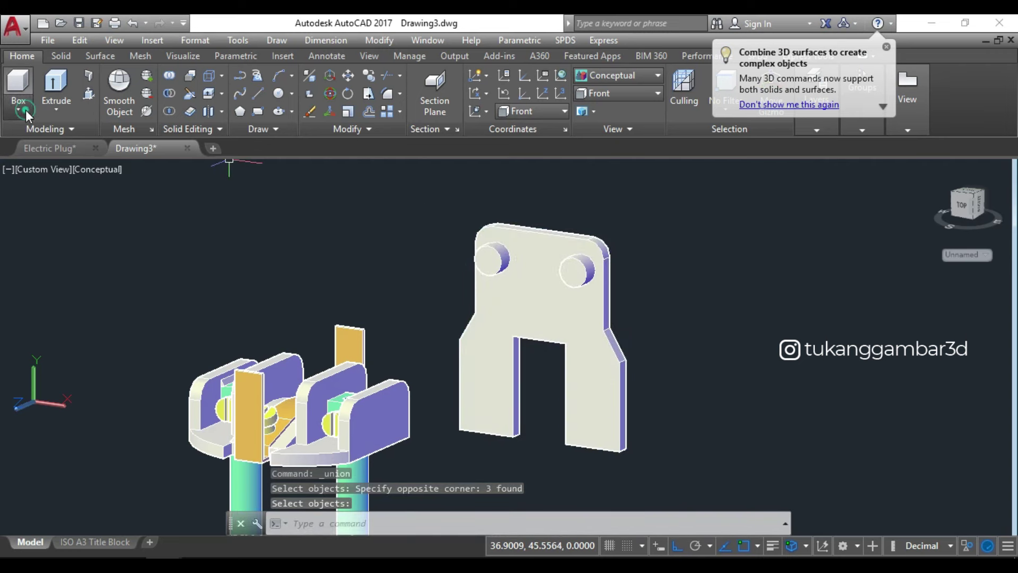
{"action": "left_click", "coordinate": [25, 110]}
Step: Create a 2.5-diameter cylinder through the left pin
{"action": "left_click", "coordinate": [34, 157]}
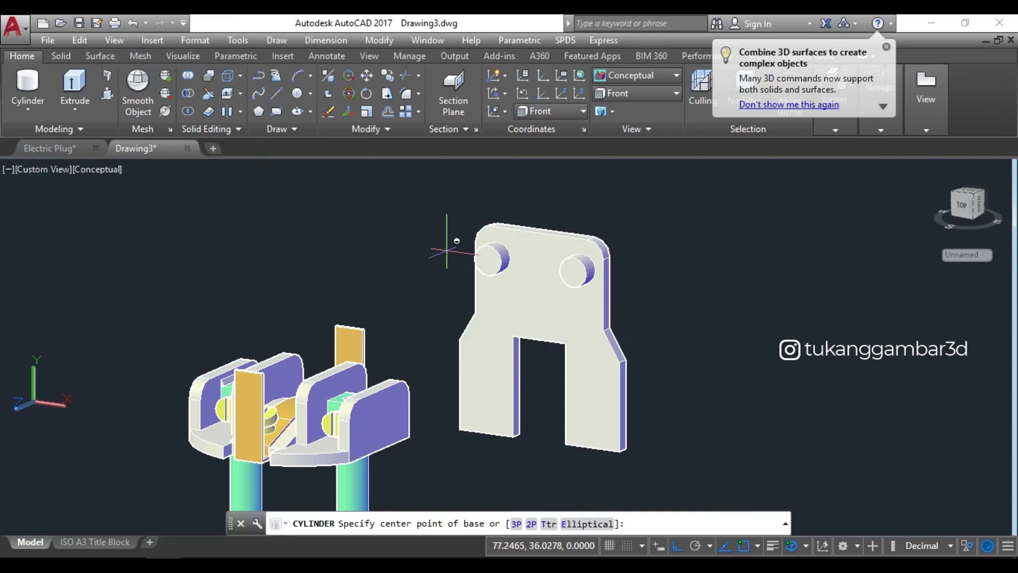
{"action": "left_click", "coordinate": [486, 259]}
{"action": "type", "text": "d"}
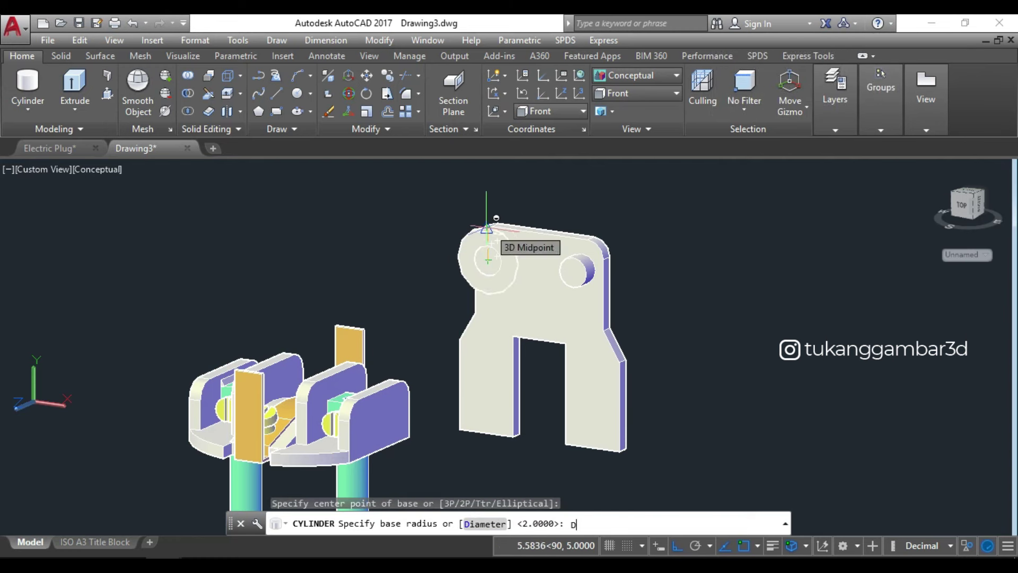
{"action": "key", "text": "Return"}
{"action": "key", "text": "Return"}
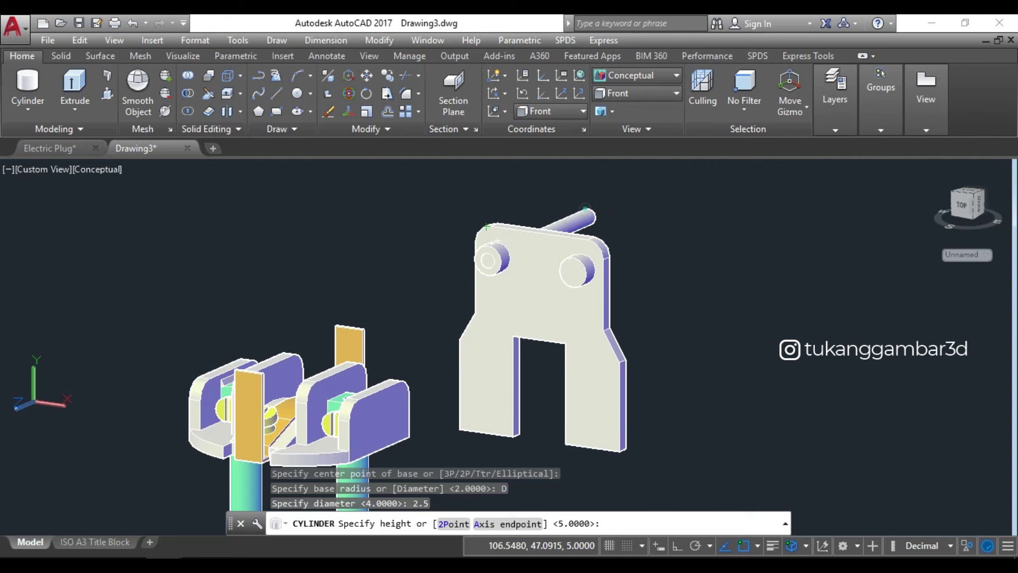
{"action": "left_click", "coordinate": [585, 208]}
Step: Copy the cylinder 16 units over to the other pin
{"action": "left_click", "coordinate": [580, 219]}
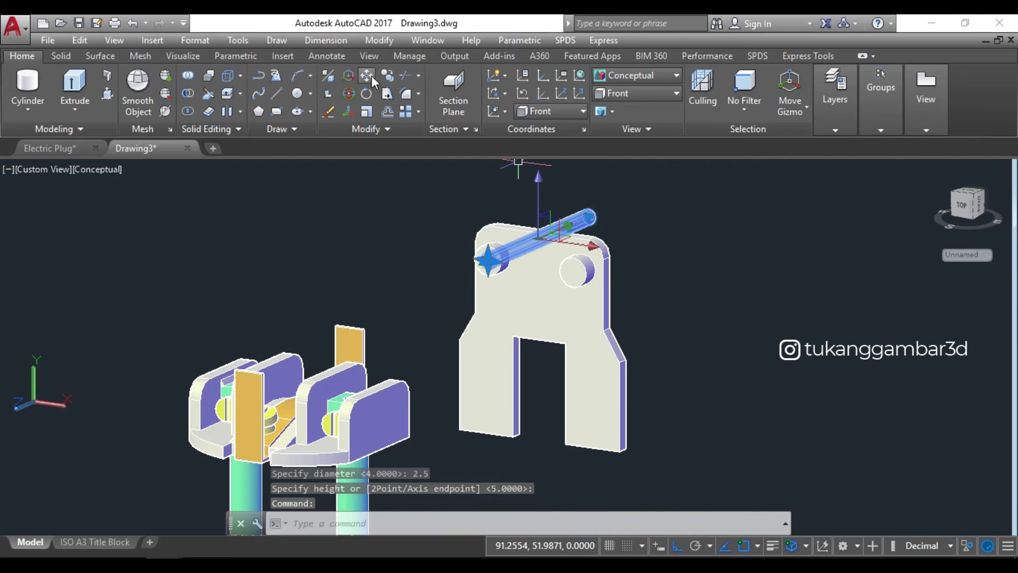
{"action": "left_click", "coordinate": [387, 83]}
{"action": "left_click", "coordinate": [589, 218]}
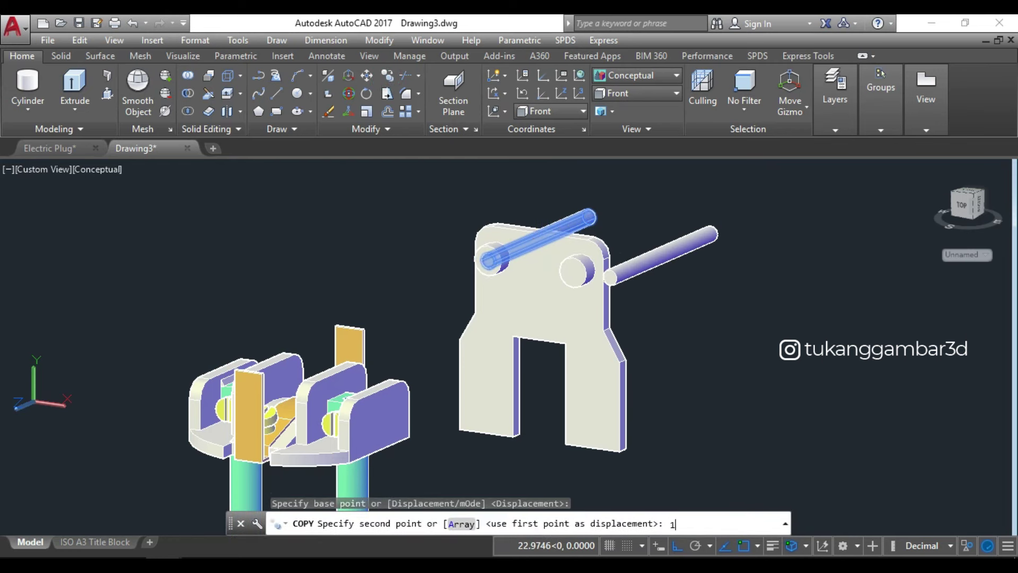
{"action": "type", "text": "6"}
{"action": "key", "text": "Return"}
{"action": "key", "text": "Escape"}
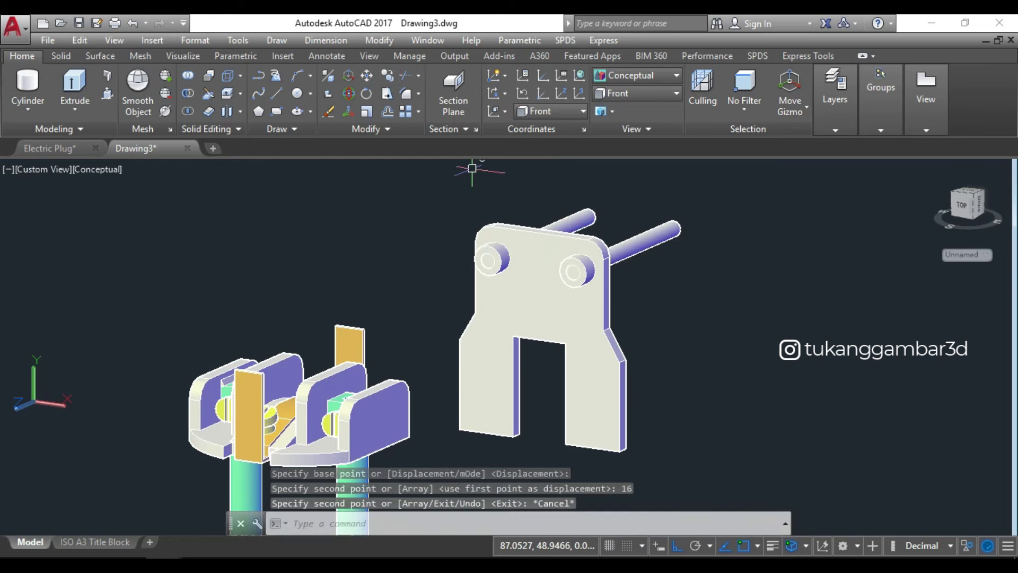
Step: Subtract both cylinders from the plate to bore the pin holes
{"action": "left_click", "coordinate": [190, 93]}
{"action": "left_click", "coordinate": [498, 315]}
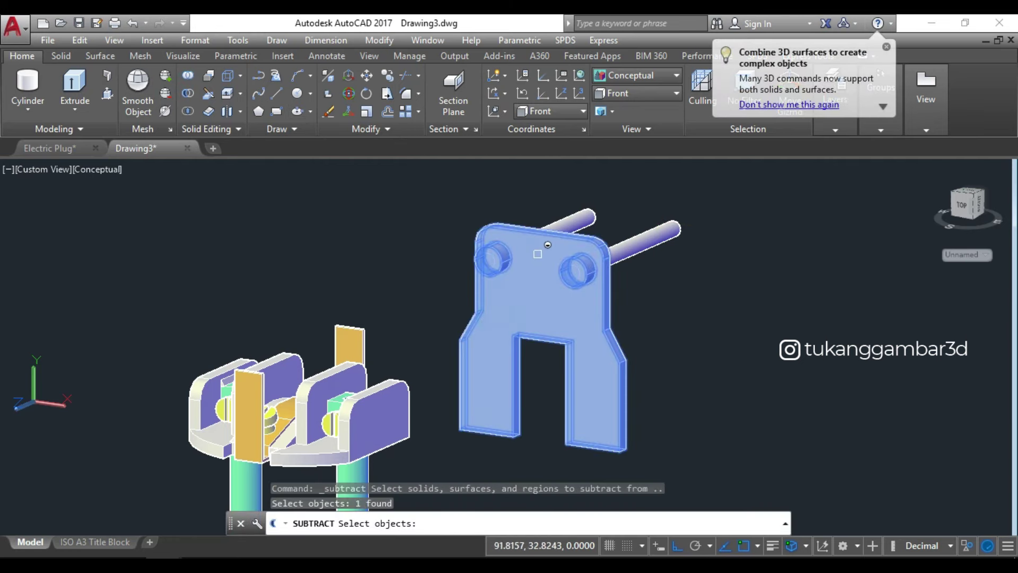
{"action": "key", "text": "Return"}
{"action": "left_click", "coordinate": [575, 219]}
{"action": "left_click", "coordinate": [652, 232]}
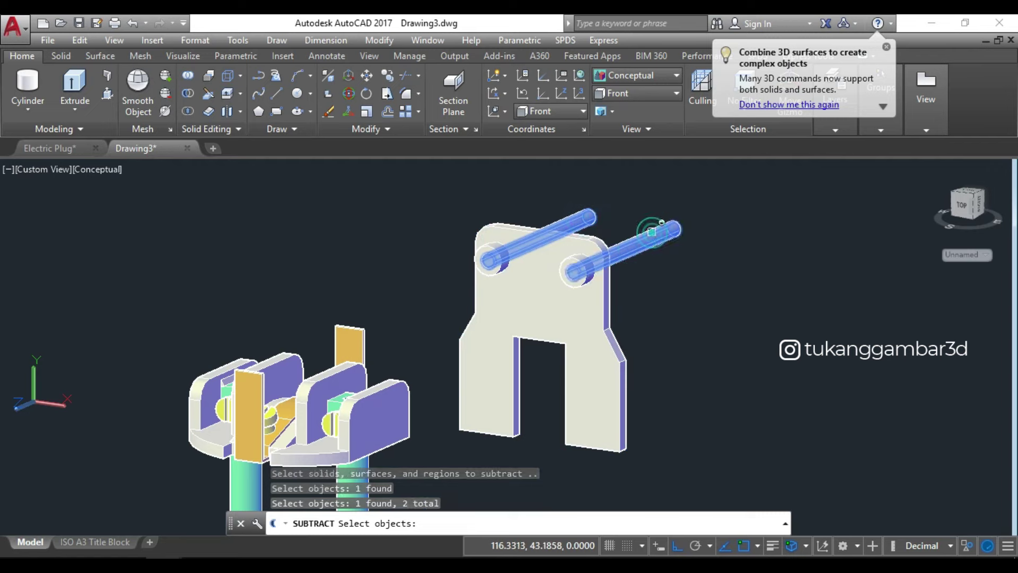
{"action": "key", "text": "Return"}
{"action": "mouse_move", "coordinate": [711, 252]}
{"action": "middle_mouse_down", "text": "shift"}
{"action": "mouse_move", "coordinate": [667, 219]}
{"action": "mouse_move", "coordinate": [629, 243]}
{"action": "middle_mouse_up", "text": "shift"}
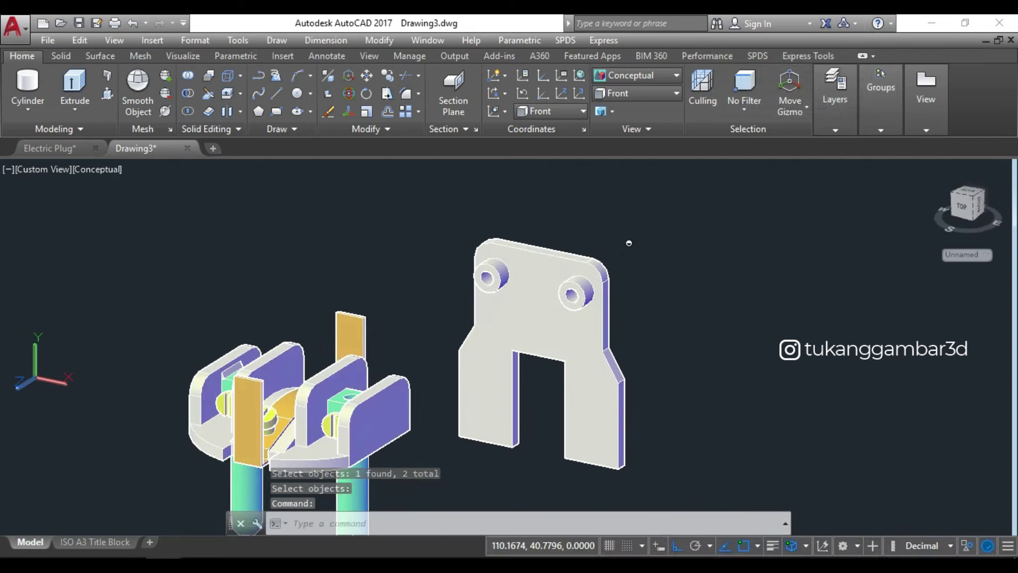
{"action": "left_click", "coordinate": [654, 232]}
{"action": "left_click", "coordinate": [545, 268]}
Step: Move the holed plate onto the plug's centre using a midpoint-between-two-points base
{"action": "left_click", "coordinate": [366, 75]}
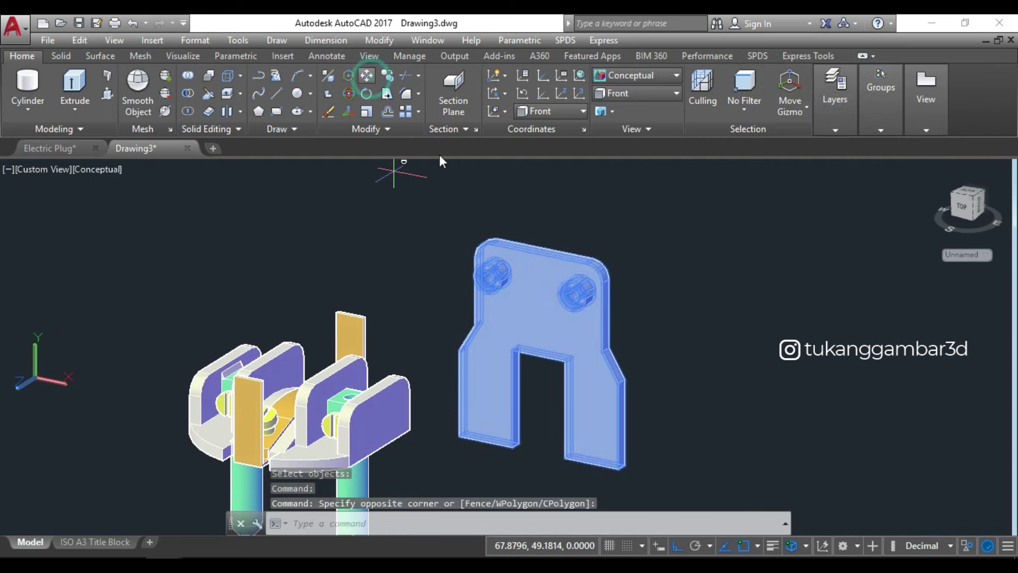
{"action": "scroll", "coordinate": [488, 249], "scroll_direction": "down", "scroll_amount": 1}
{"action": "scroll", "coordinate": [485, 257], "scroll_direction": "up", "scroll_amount": 3}
{"action": "scroll", "coordinate": [524, 305], "scroll_direction": "up", "scroll_amount": 2}
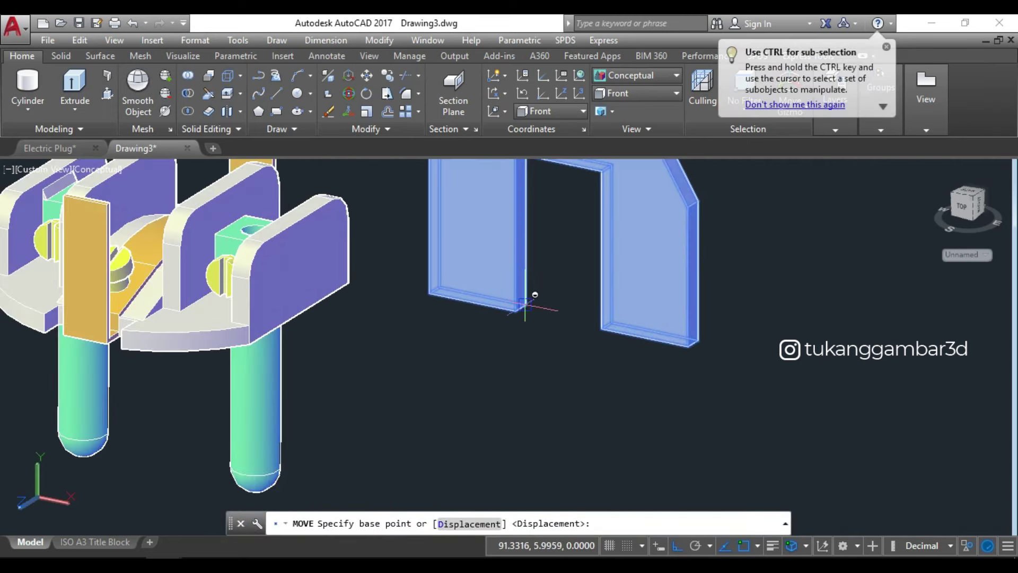
{"action": "scroll", "coordinate": [525, 304], "scroll_direction": "up", "scroll_amount": 2}
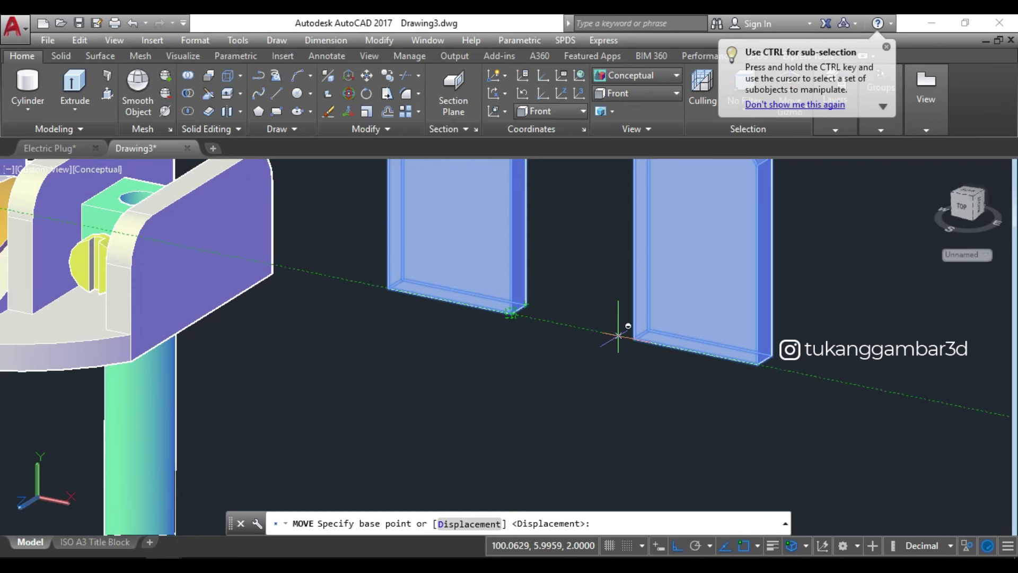
{"action": "right_click", "coordinate": [574, 328], "text": "shift"}
{"action": "mouse_move", "coordinate": [622, 241]}
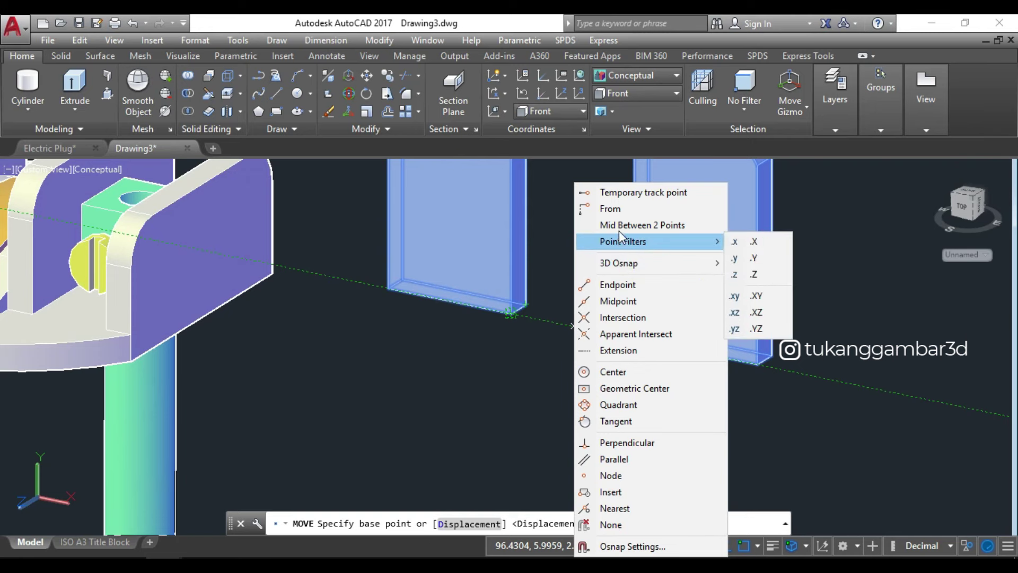
{"action": "left_click", "coordinate": [625, 224]}
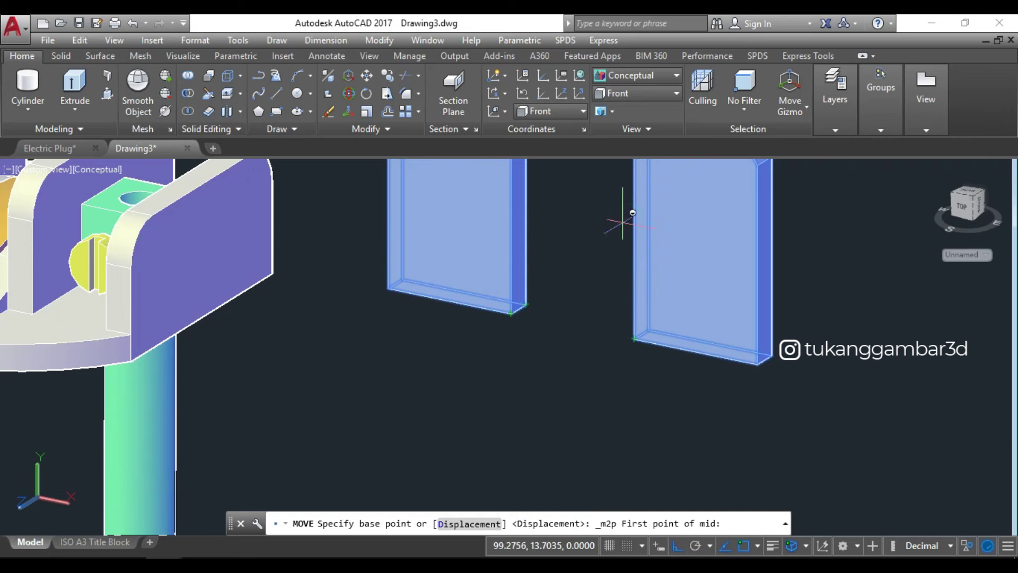
{"action": "left_click", "coordinate": [511, 312]}
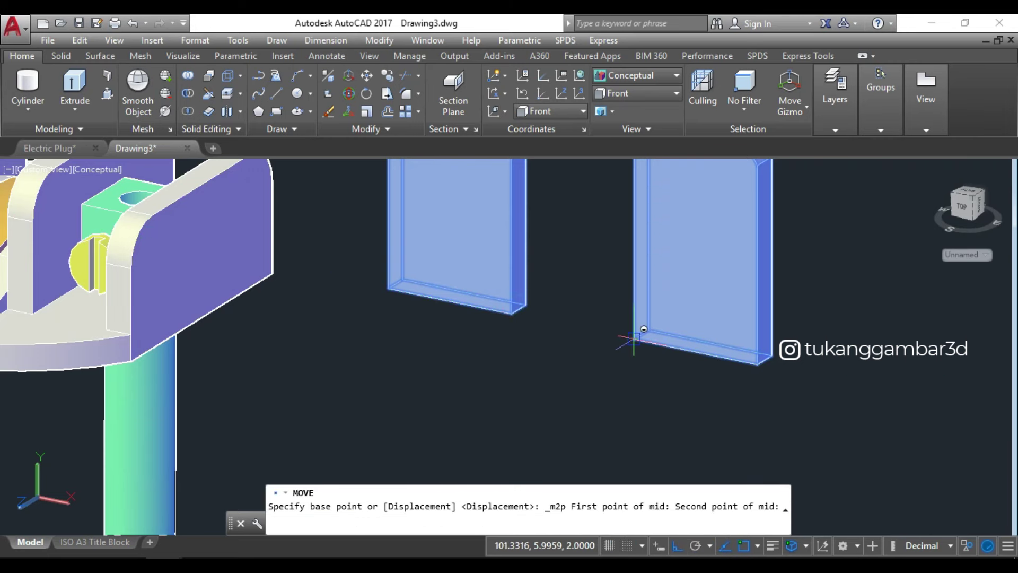
{"action": "left_click", "coordinate": [634, 339]}
{"action": "middle_click_drag", "start_coordinate": [641, 323], "coordinate": [493, 234], "text": "shift"}
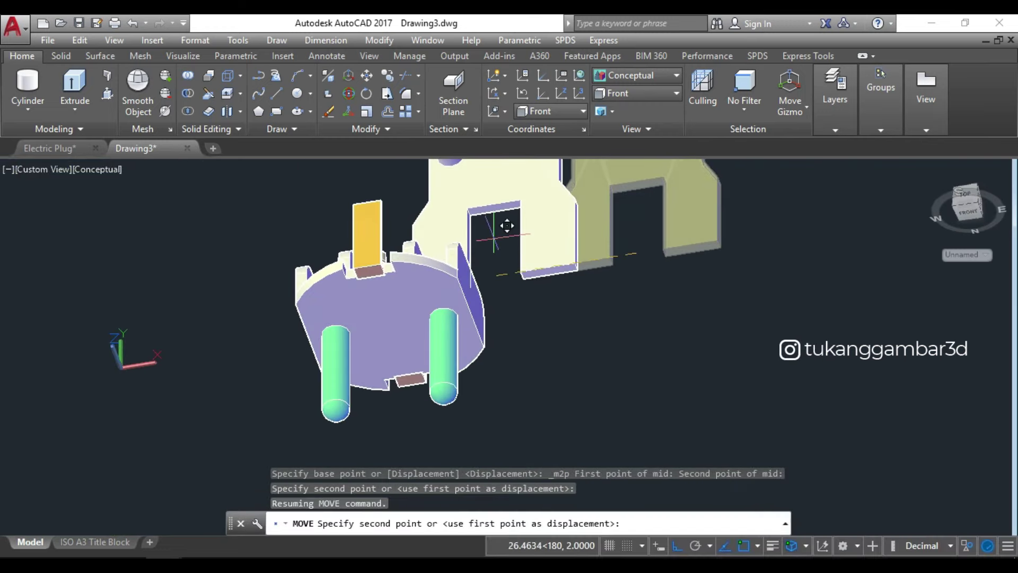
{"action": "left_click", "coordinate": [403, 312]}
Step: Move the back plate 5 units onto the plug body
{"action": "mouse_move", "coordinate": [403, 312]}
{"action": "middle_mouse_down", "text": "shift"}
{"action": "mouse_move", "coordinate": [468, 342]}
{"action": "mouse_move", "coordinate": [425, 350]}
{"action": "middle_mouse_up", "text": "shift"}
{"action": "left_click", "coordinate": [460, 206]}
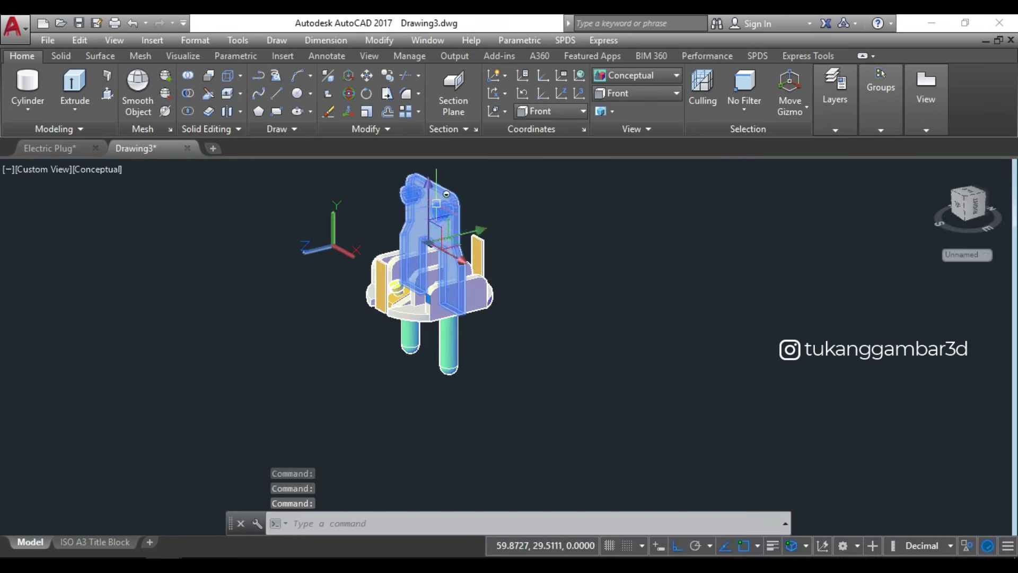
{"action": "left_click", "coordinate": [366, 75]}
{"action": "left_click", "coordinate": [538, 322]}
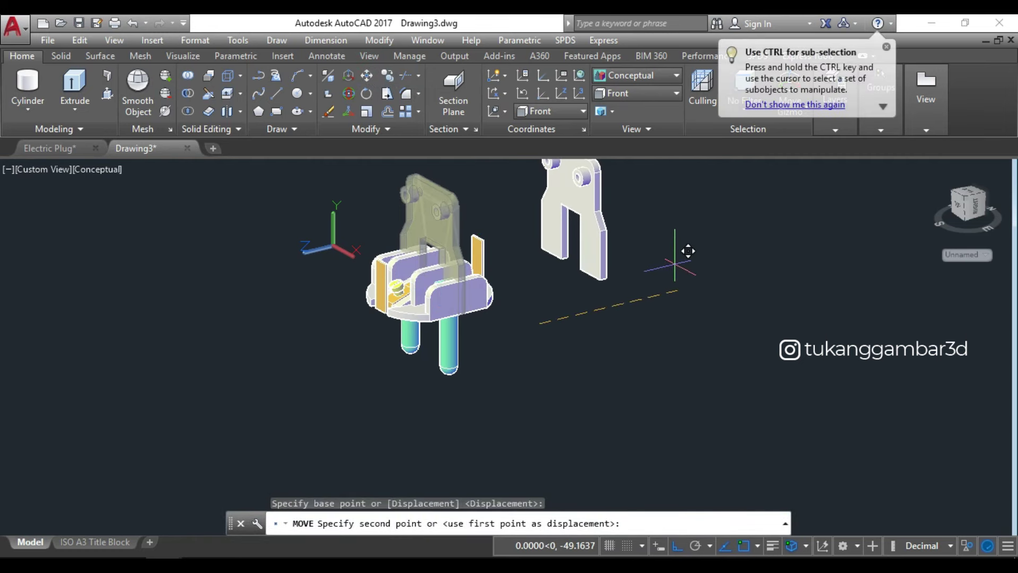
{"action": "type", "text": "5"}
{"action": "key", "text": "Return"}
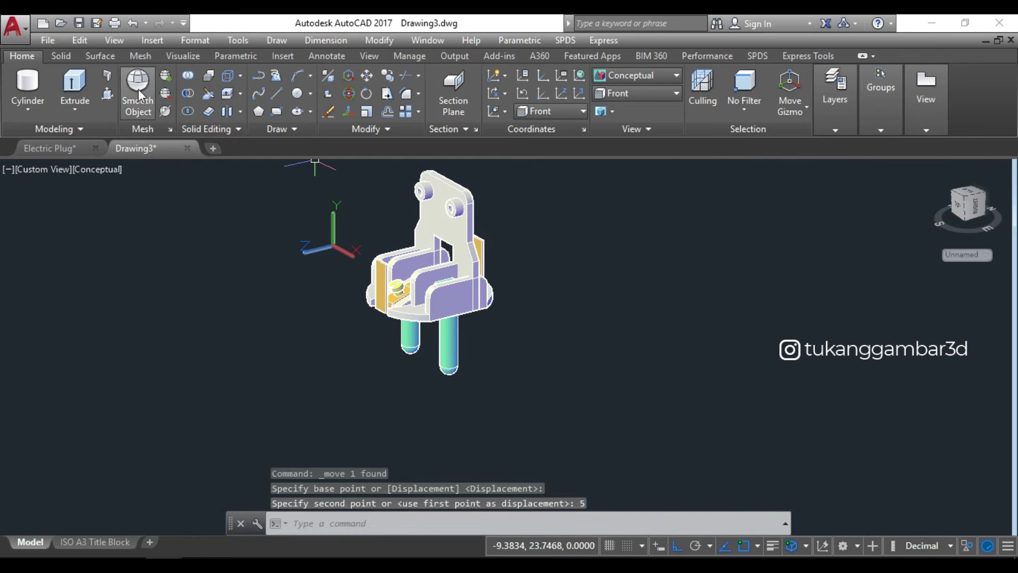
Step: Union the back plate with the plug base, then pan and orbit to inspect
{"action": "left_click", "coordinate": [188, 80]}
{"action": "left_click", "coordinate": [448, 223]}
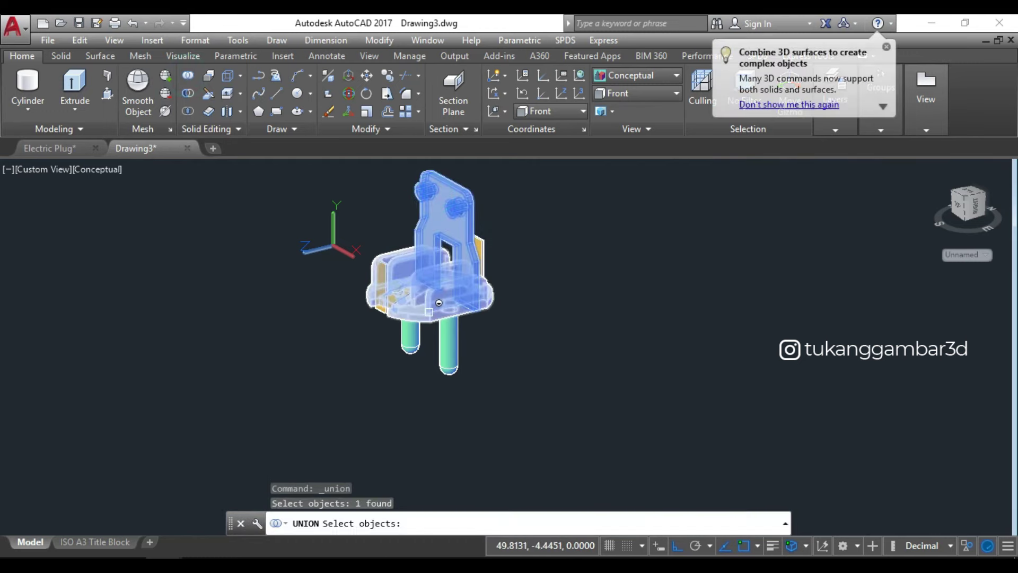
{"action": "left_click", "coordinate": [439, 303]}
{"action": "key", "text": "Return"}
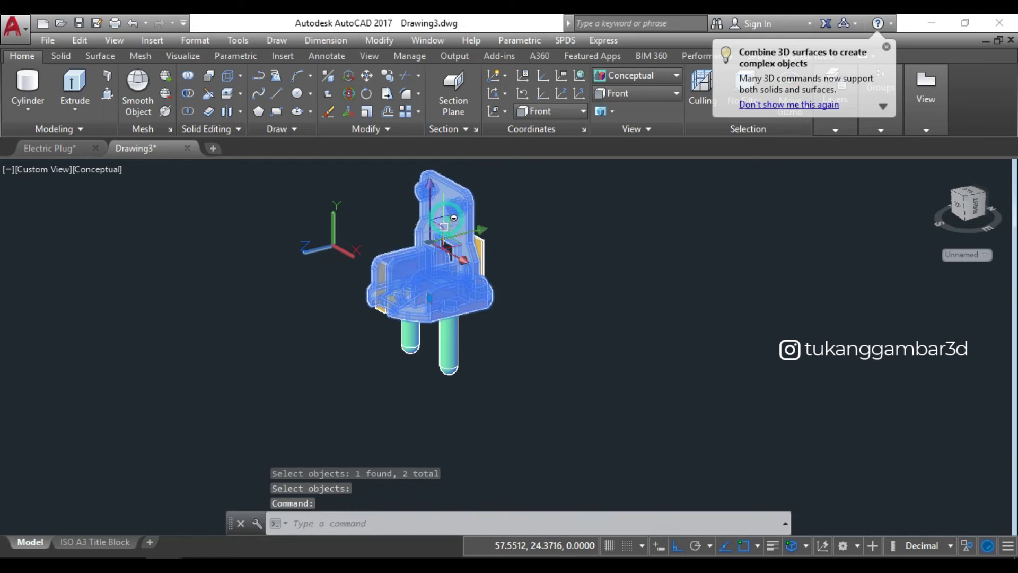
{"action": "left_click", "coordinate": [492, 295]}
{"action": "mouse_move", "coordinate": [491, 294]}
{"action": "middle_mouse_down"}
{"action": "mouse_move", "coordinate": [524, 392]}
{"action": "mouse_move", "coordinate": [555, 408]}
{"action": "mouse_move", "coordinate": [587, 384]}
{"action": "mouse_move", "coordinate": [549, 420]}
{"action": "mouse_move", "coordinate": [520, 346]}
{"action": "middle_mouse_up"}
{"action": "scroll", "coordinate": [497, 212], "scroll_direction": "up", "scroll_amount": 3}
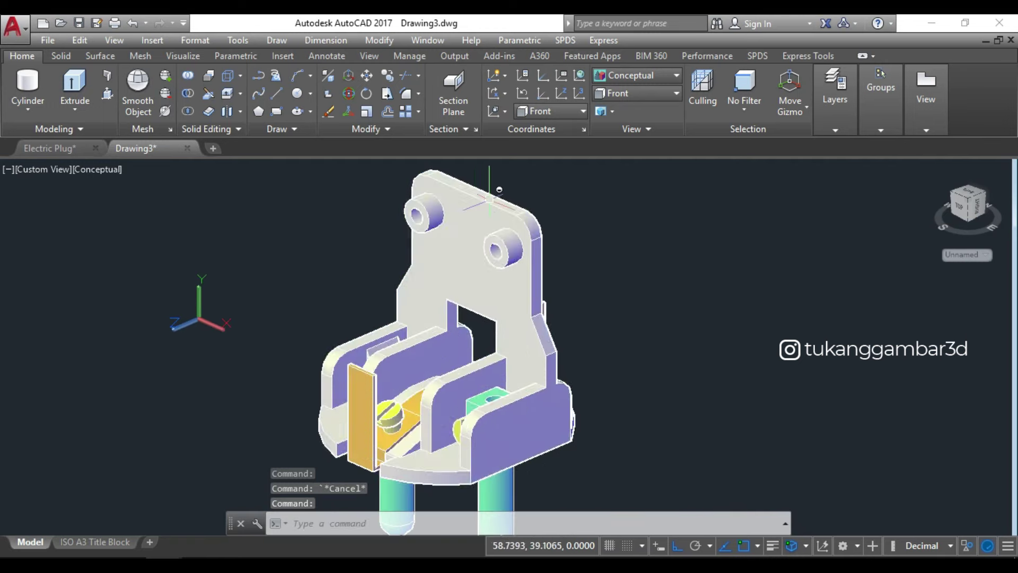
{"action": "middle_click_drag", "start_coordinate": [476, 374], "coordinate": [506, 393], "text": "shift"}
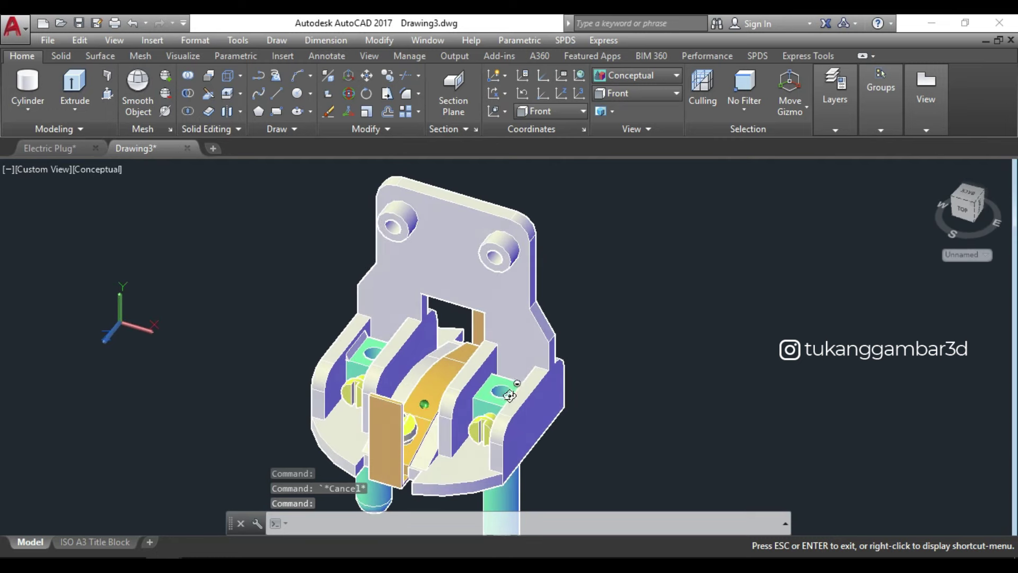
Step: Copy a screw from the plug into the back plate's right hole
{"action": "left_click", "coordinate": [483, 427]}
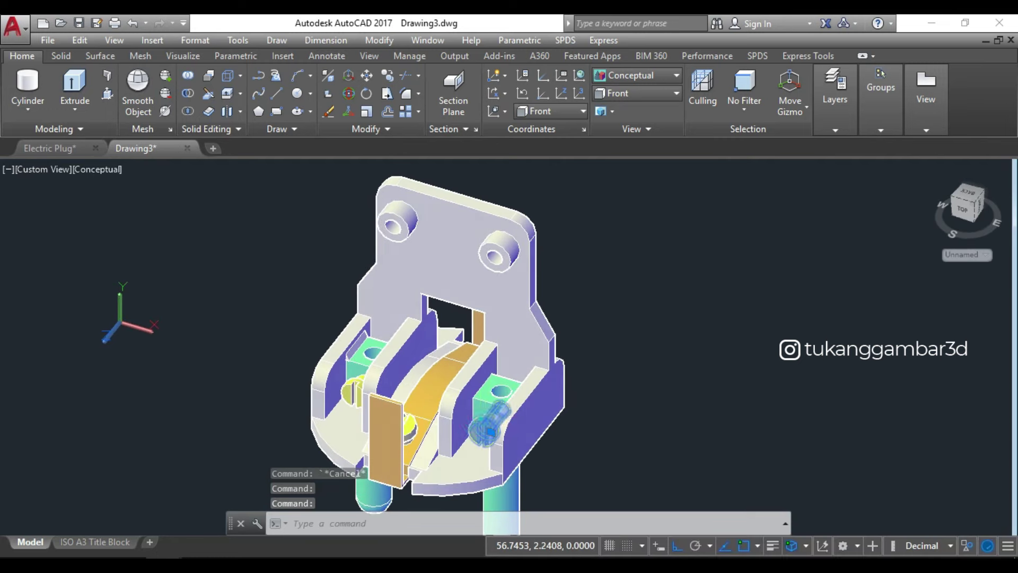
{"action": "left_click", "coordinate": [388, 76]}
{"action": "scroll", "coordinate": [481, 432], "scroll_direction": "up", "scroll_amount": 3}
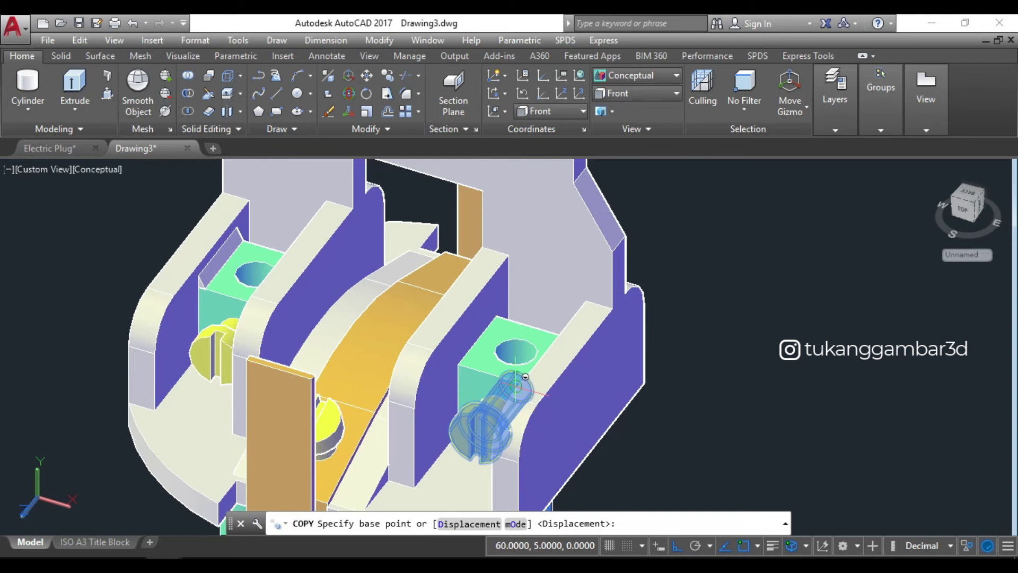
{"action": "left_click", "coordinate": [525, 376]}
{"action": "scroll", "coordinate": [525, 373], "scroll_direction": "down", "scroll_amount": 8}
{"action": "scroll", "coordinate": [530, 318], "scroll_direction": "up", "scroll_amount": 2}
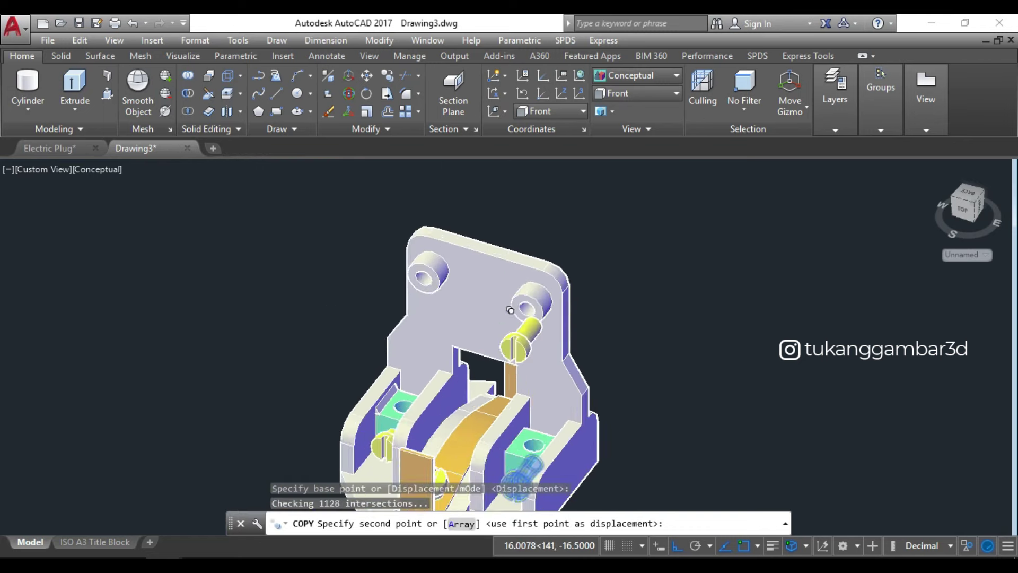
{"action": "scroll", "coordinate": [531, 309], "scroll_direction": "up", "scroll_amount": 3}
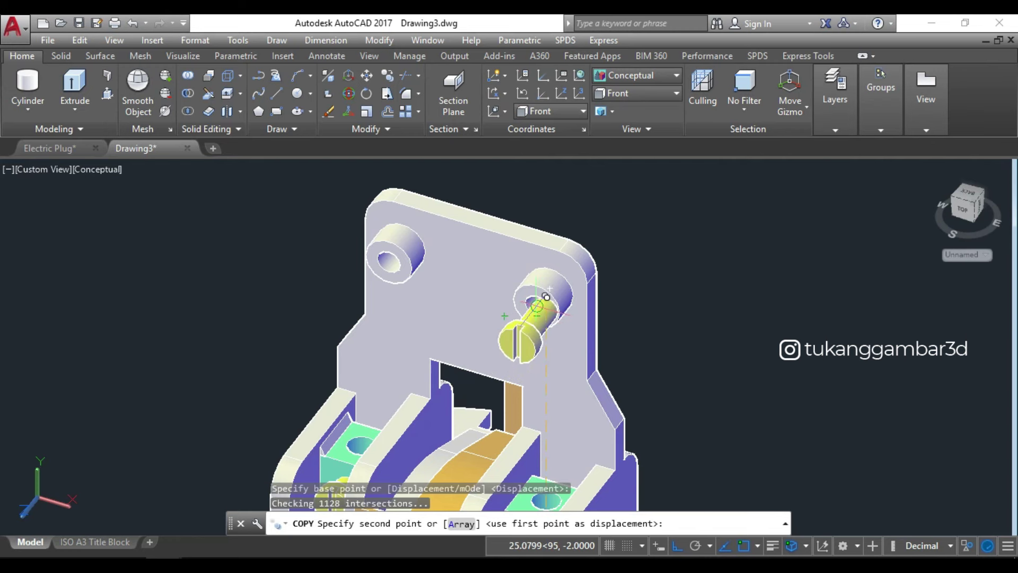
{"action": "left_click", "coordinate": [546, 297]}
{"action": "key", "text": "Escape"}
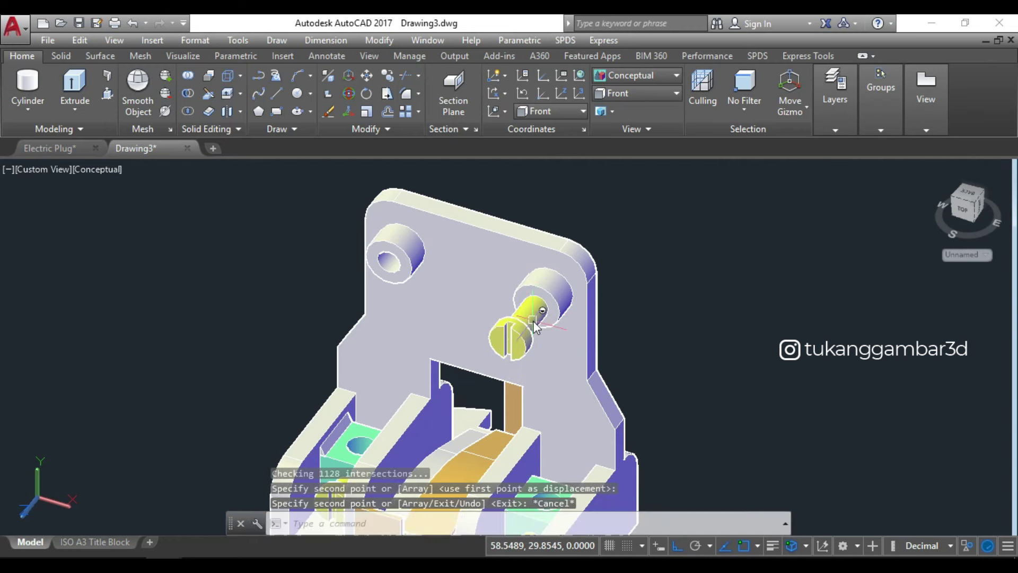
Step: Copy that screw 16 units across into the plate's left hole
{"action": "left_click", "coordinate": [528, 318]}
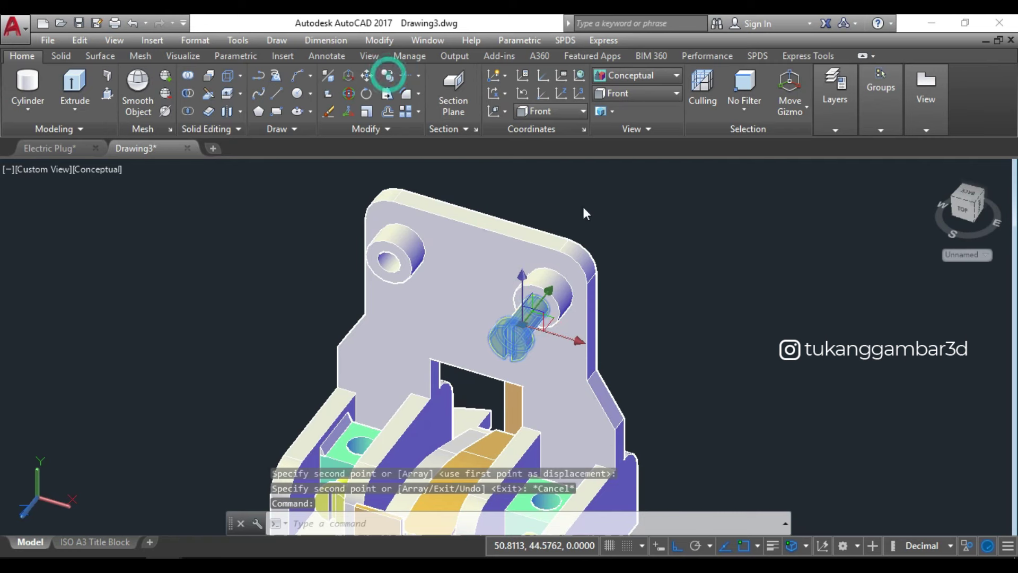
{"action": "left_click", "coordinate": [723, 259]}
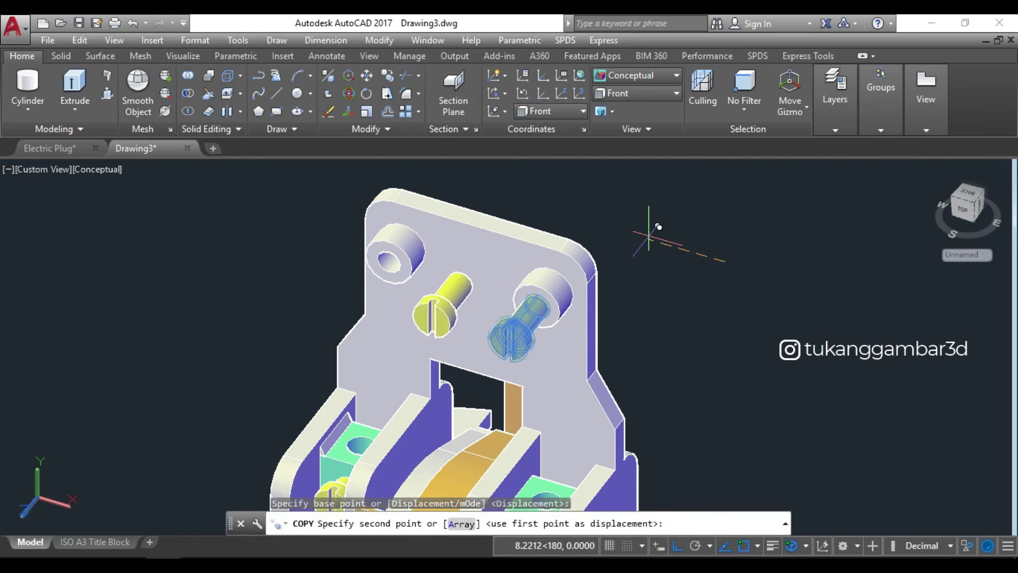
{"action": "type", "text": "16"}
{"action": "key", "text": "Return"}
{"action": "key", "text": "Escape"}
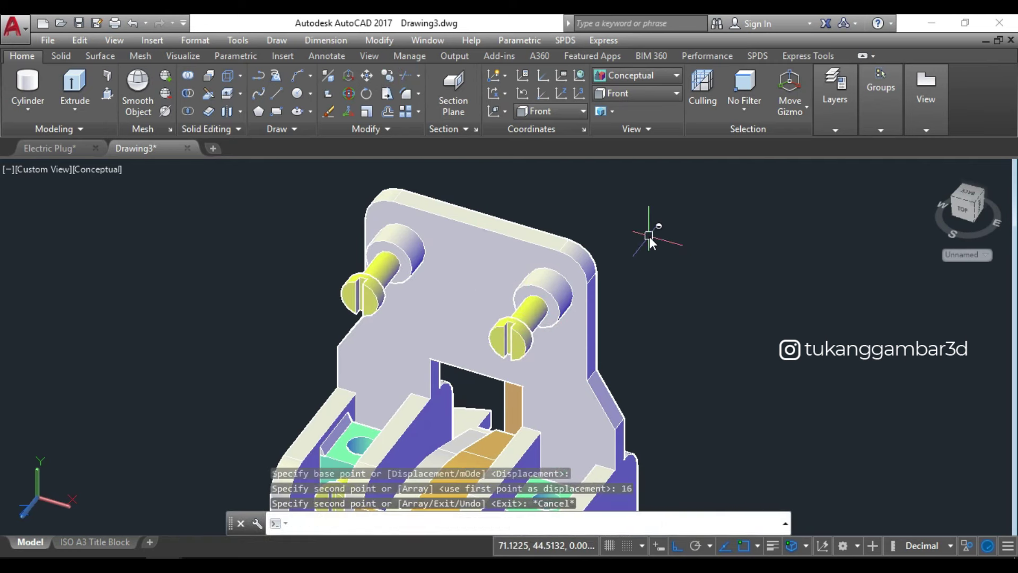
{"action": "mouse_move", "coordinate": [599, 245]}
{"action": "middle_mouse_down", "text": "shift"}
{"action": "mouse_move", "coordinate": [495, 204]}
{"action": "mouse_move", "coordinate": [506, 217]}
{"action": "mouse_move", "coordinate": [538, 216]}
{"action": "mouse_move", "coordinate": [538, 225]}
{"action": "mouse_move", "coordinate": [509, 207]}
{"action": "mouse_move", "coordinate": [535, 212]}
{"action": "middle_mouse_up", "text": "shift"}
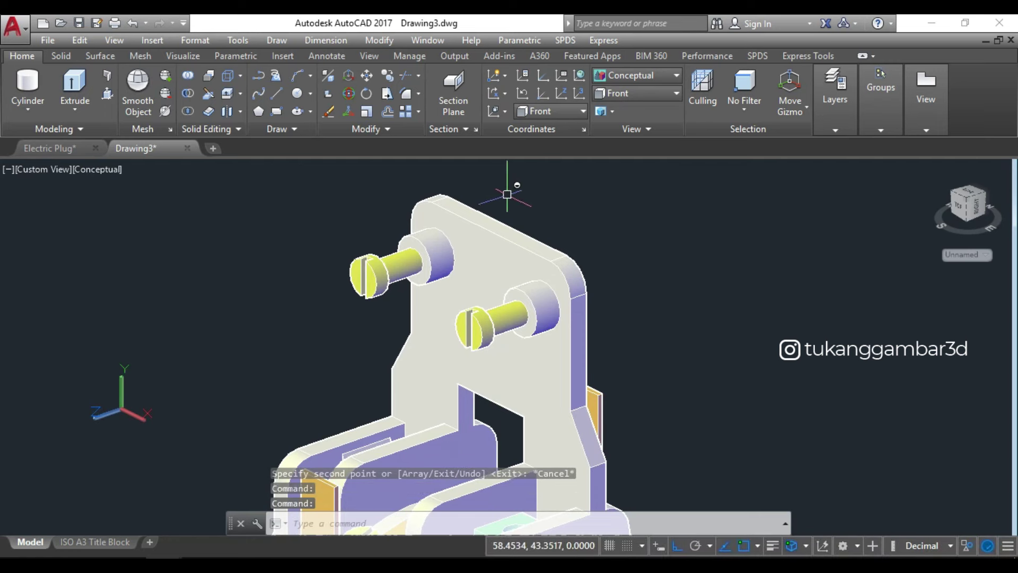
Step: In Front view, draw a 5-diameter circle beside the plate
{"action": "left_click", "coordinate": [647, 91]}
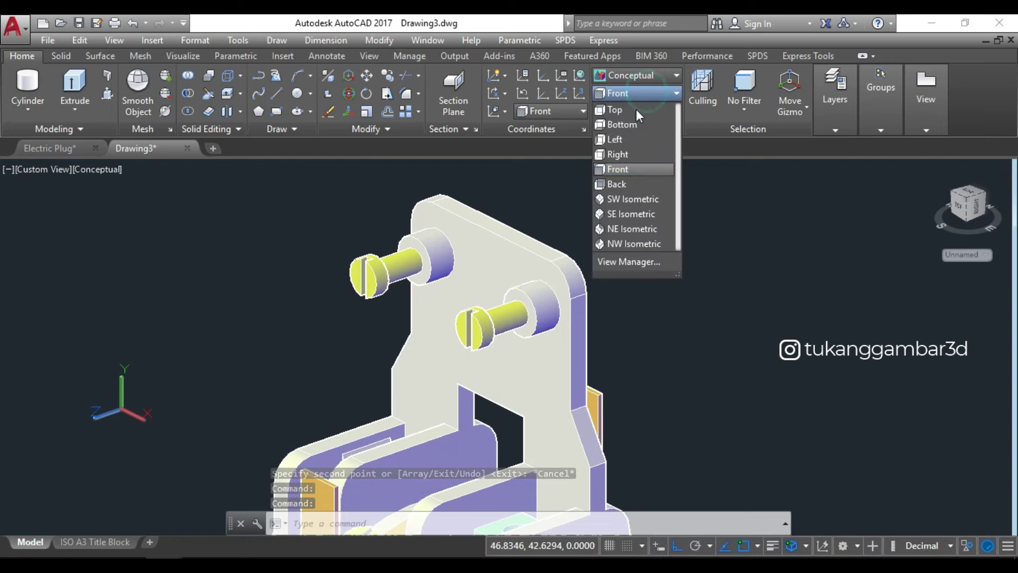
{"action": "left_click", "coordinate": [638, 164]}
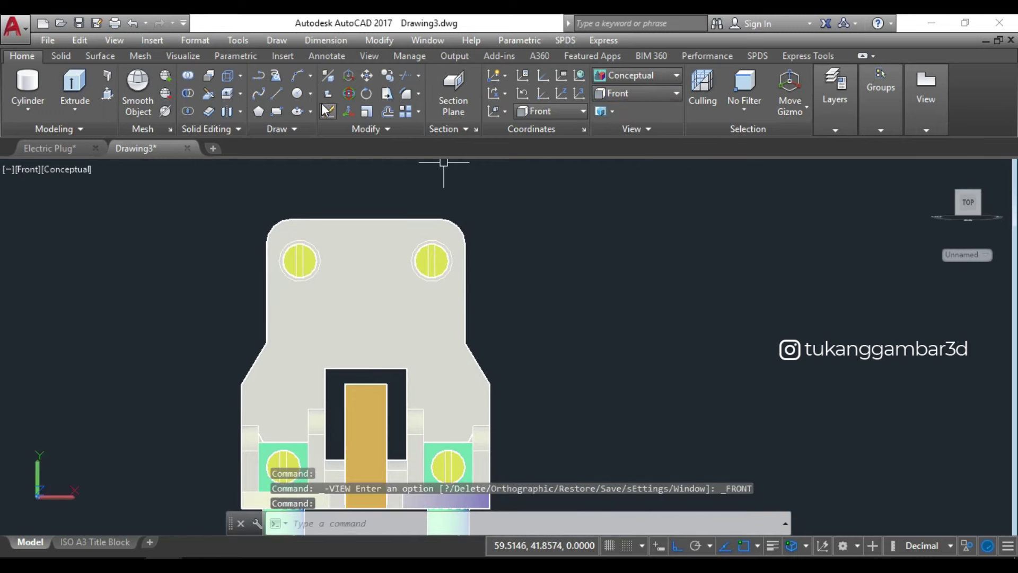
{"action": "left_click", "coordinate": [296, 96]}
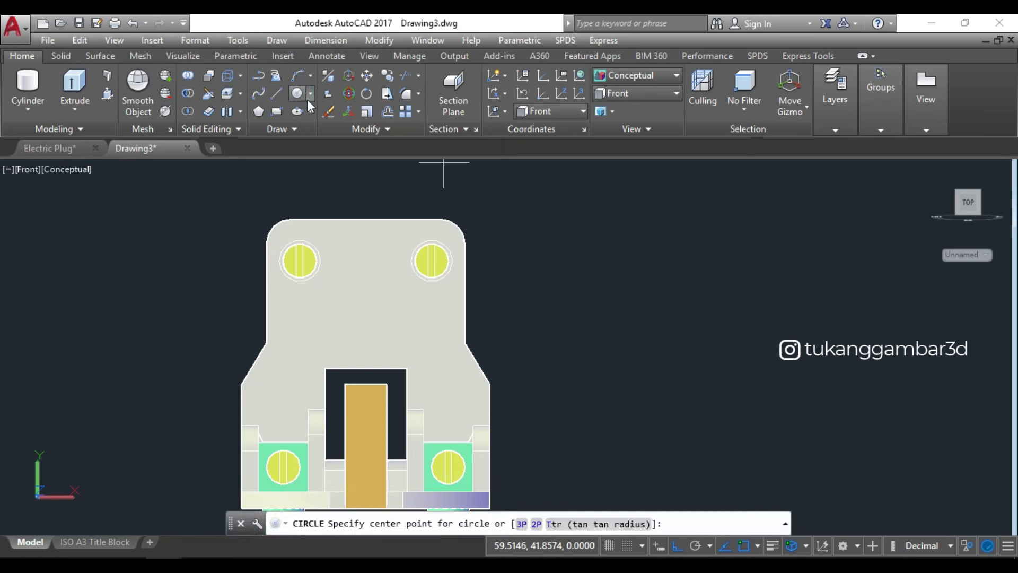
{"action": "left_click", "coordinate": [603, 262]}
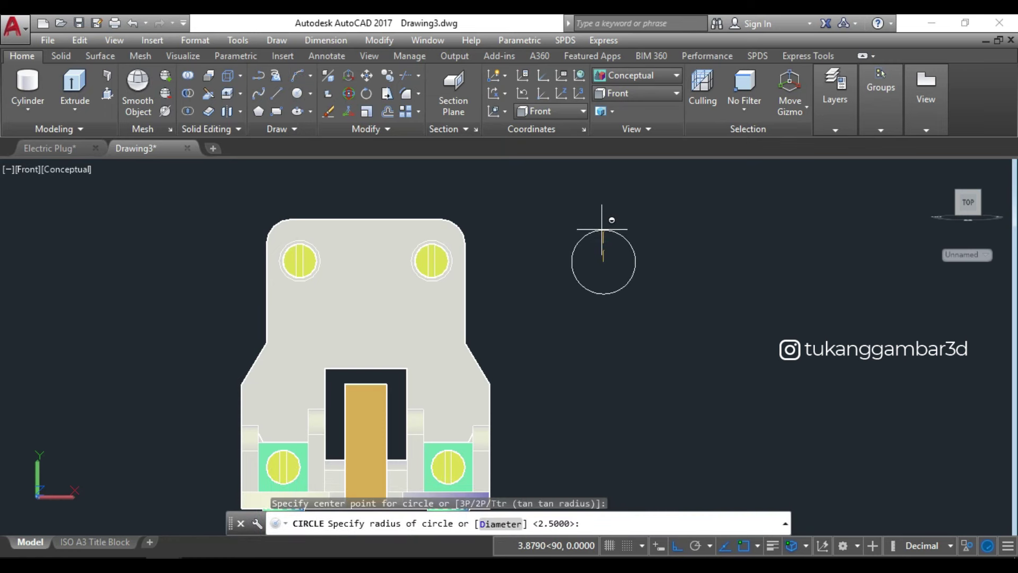
{"action": "type", "text": "D"}
{"action": "key", "text": "Return"}
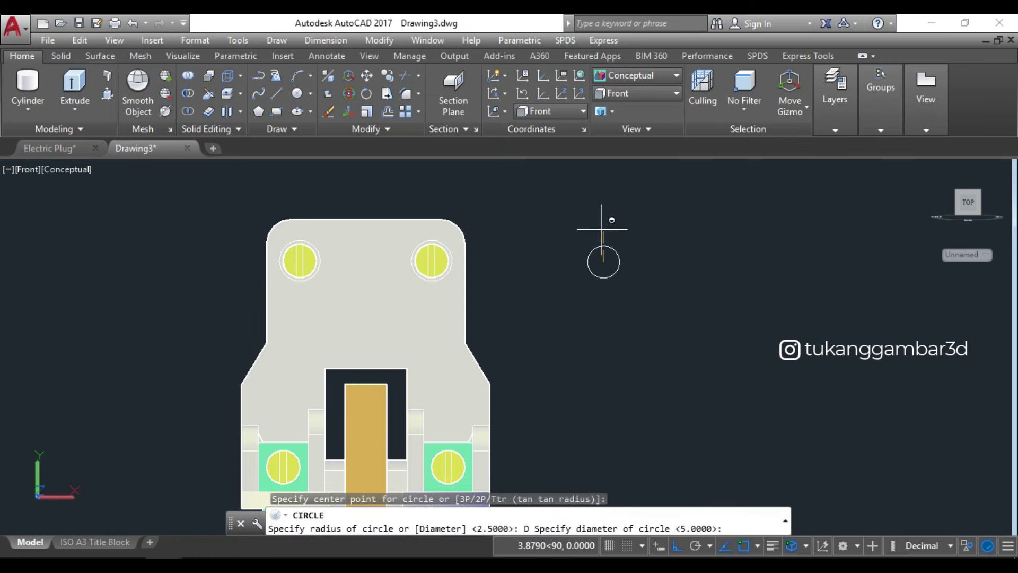
{"action": "type", "text": "5"}
{"action": "key", "text": "Return"}
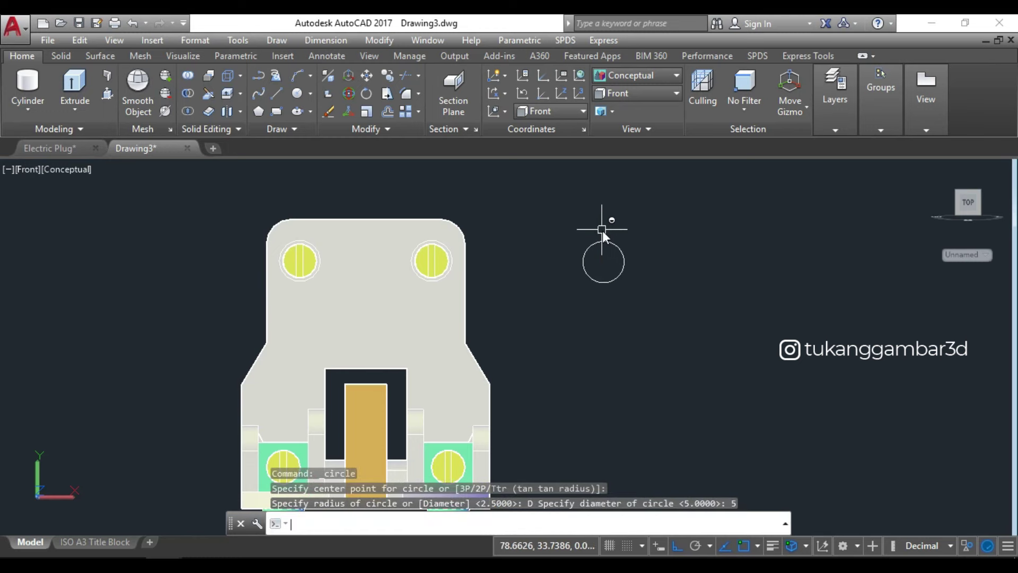
Step: Copy the circle 16 units to the right
{"action": "left_click", "coordinate": [675, 216]}
{"action": "left_click", "coordinate": [609, 261]}
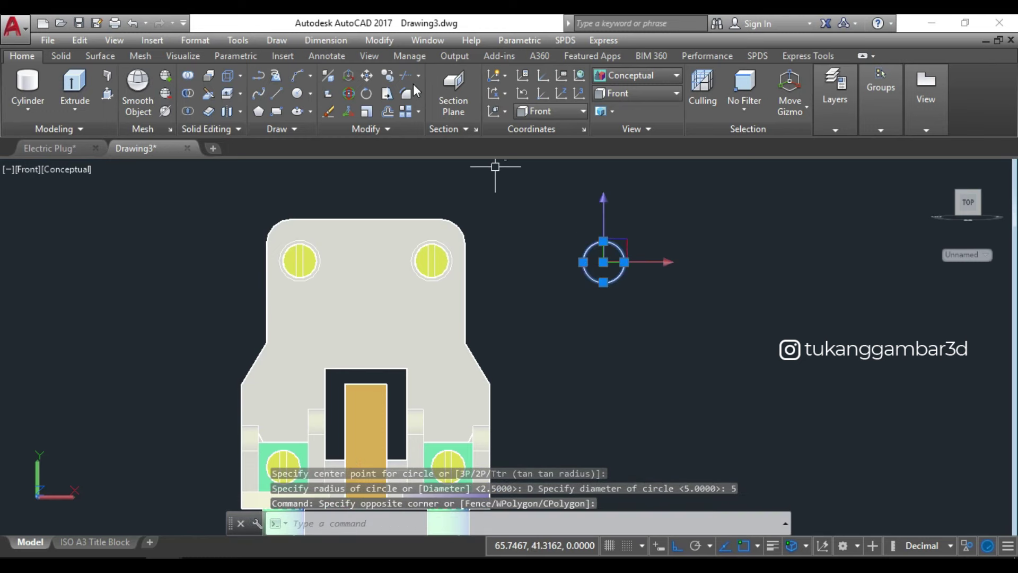
{"action": "left_click", "coordinate": [389, 71]}
{"action": "left_click", "coordinate": [580, 196]}
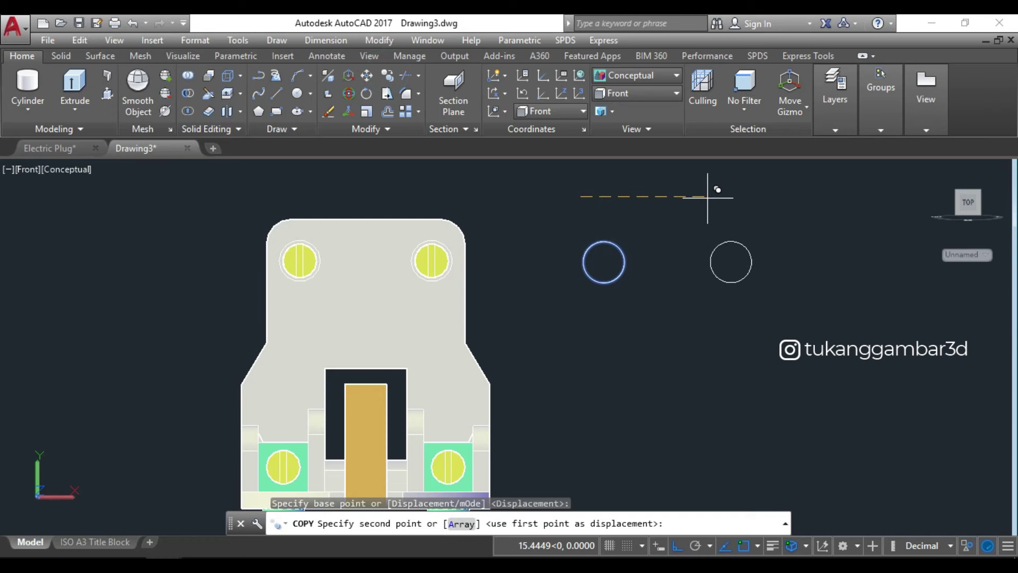
{"action": "type", "text": "16"}
{"action": "key", "text": "Return"}
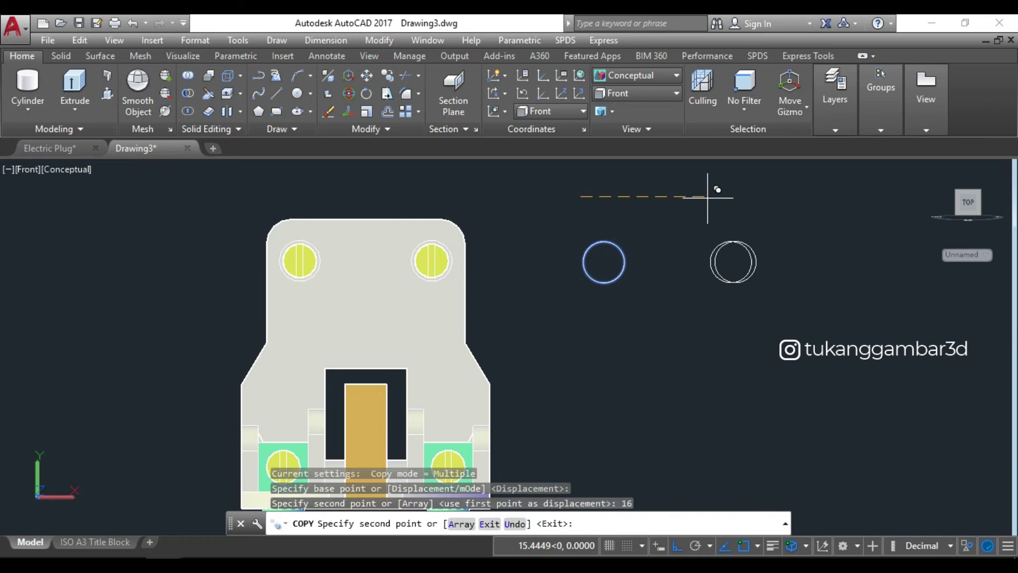
{"action": "key", "text": "Escape"}
Step: Offset both circles outward by 1 unit into rings
{"action": "scroll", "coordinate": [753, 200], "scroll_direction": "up", "scroll_amount": 2}
{"action": "middle_click_drag", "start_coordinate": [756, 202], "coordinate": [692, 219]}
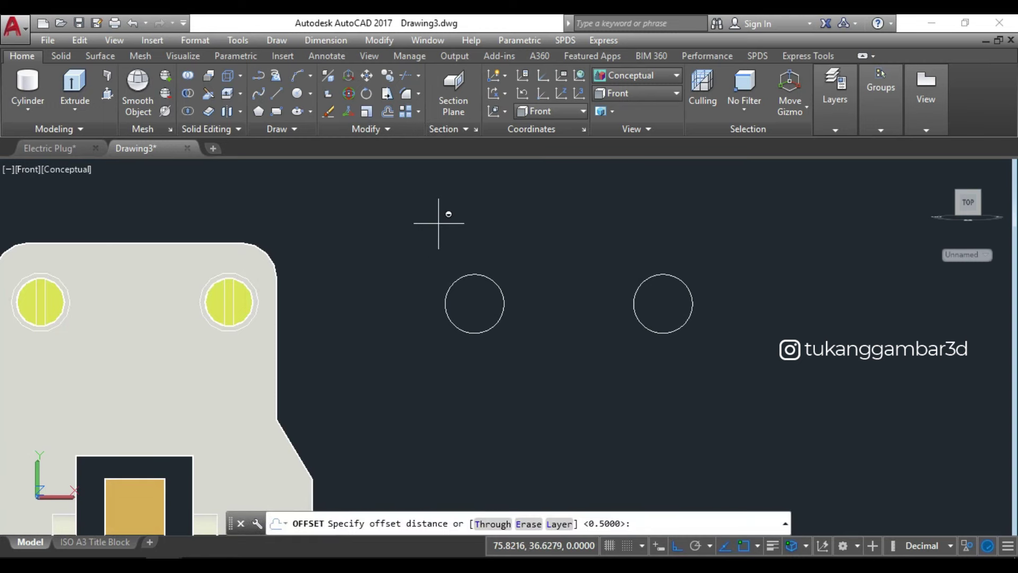
{"action": "type", "text": "1"}
{"action": "key", "text": "Return"}
{"action": "left_click", "coordinate": [479, 276]}
{"action": "left_click", "coordinate": [466, 236]}
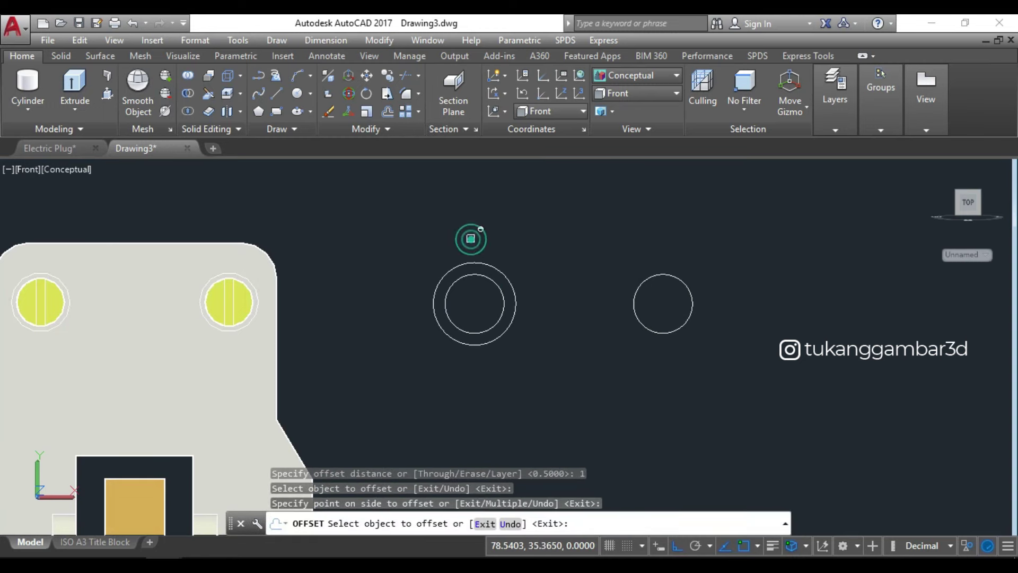
{"action": "left_click", "coordinate": [647, 280]}
{"action": "left_click", "coordinate": [620, 228]}
{"action": "right_click", "coordinate": [615, 216]}
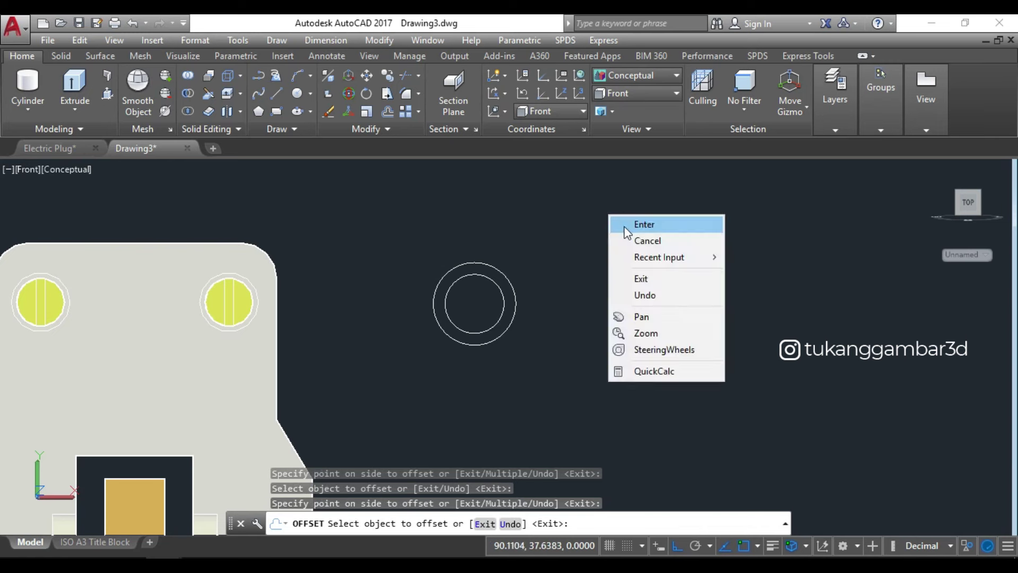
{"action": "left_click", "coordinate": [626, 223]}
Step: Draw lines joining the outer circles' top and bottom quadrants
{"action": "left_click", "coordinate": [281, 94]}
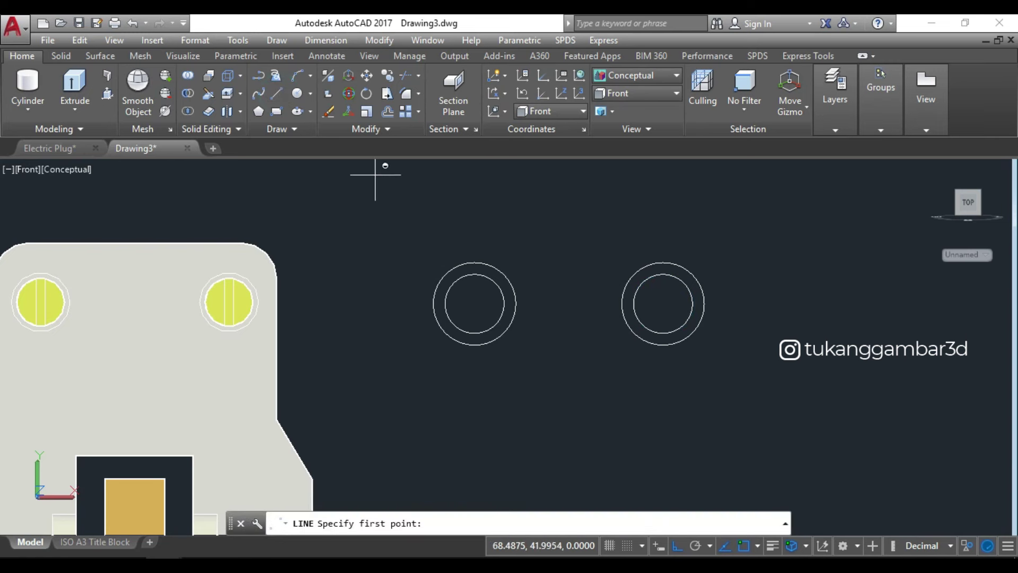
{"action": "left_click", "coordinate": [473, 259]}
{"action": "left_click", "coordinate": [663, 262]}
{"action": "right_click", "coordinate": [641, 230]}
{"action": "left_click", "coordinate": [650, 238]}
{"action": "key", "text": "Return"}
{"action": "left_click", "coordinate": [475, 346]}
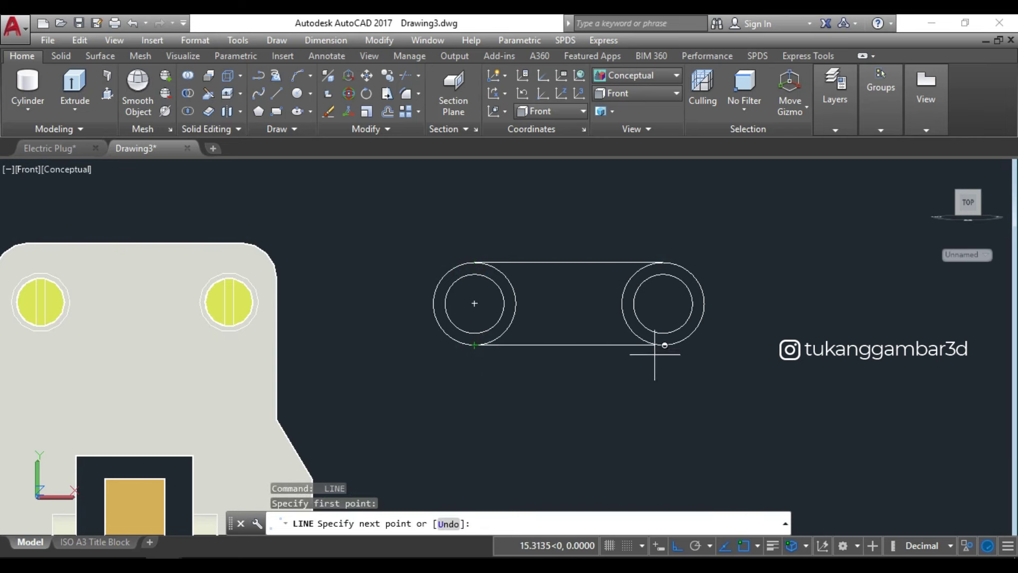
{"action": "left_click", "coordinate": [663, 345]}
{"action": "right_click", "coordinate": [557, 217]}
{"action": "left_click", "coordinate": [570, 227]}
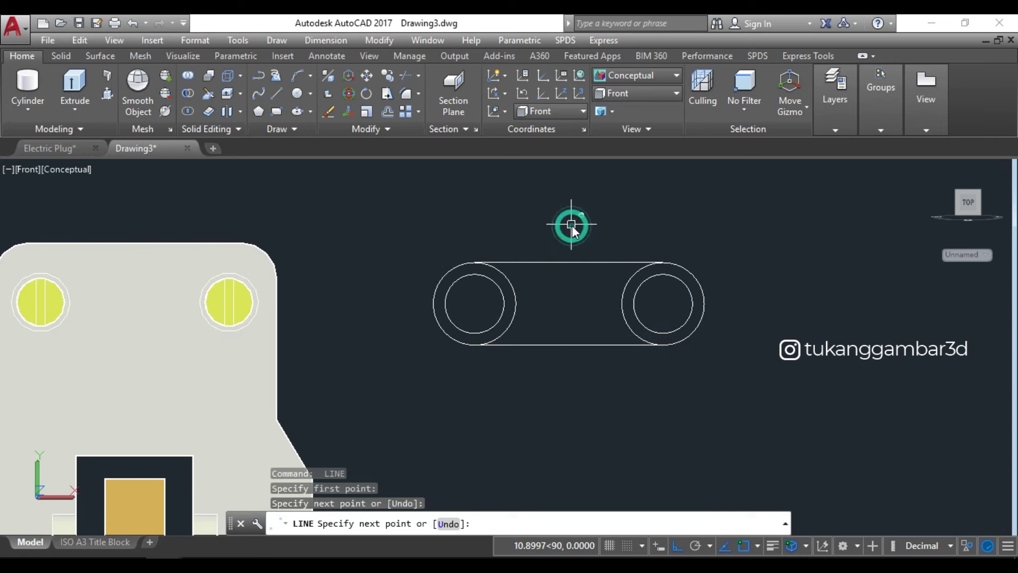
Step: Trim away the inner arcs of both outer circles
{"action": "type", "text": "tr"}
{"action": "key", "text": "Return"}
{"action": "key", "text": "Return"}
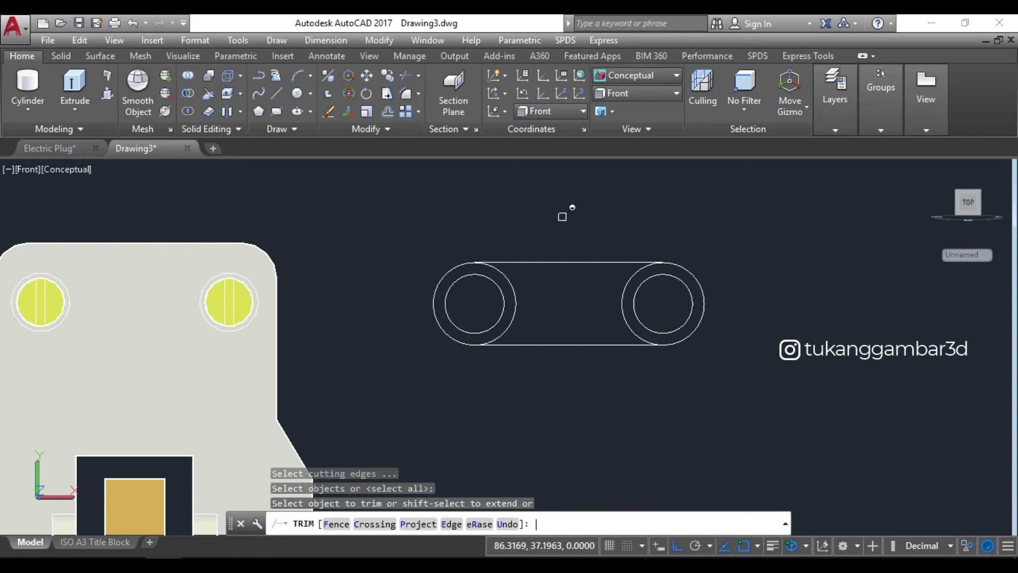
{"action": "left_click", "coordinate": [515, 297]}
{"action": "left_click", "coordinate": [623, 283]}
{"action": "right_click", "coordinate": [587, 236]}
{"action": "left_click", "coordinate": [601, 244]}
Step: Join the lines and arcs into one closed slot polyline
{"action": "left_click", "coordinate": [404, 219]}
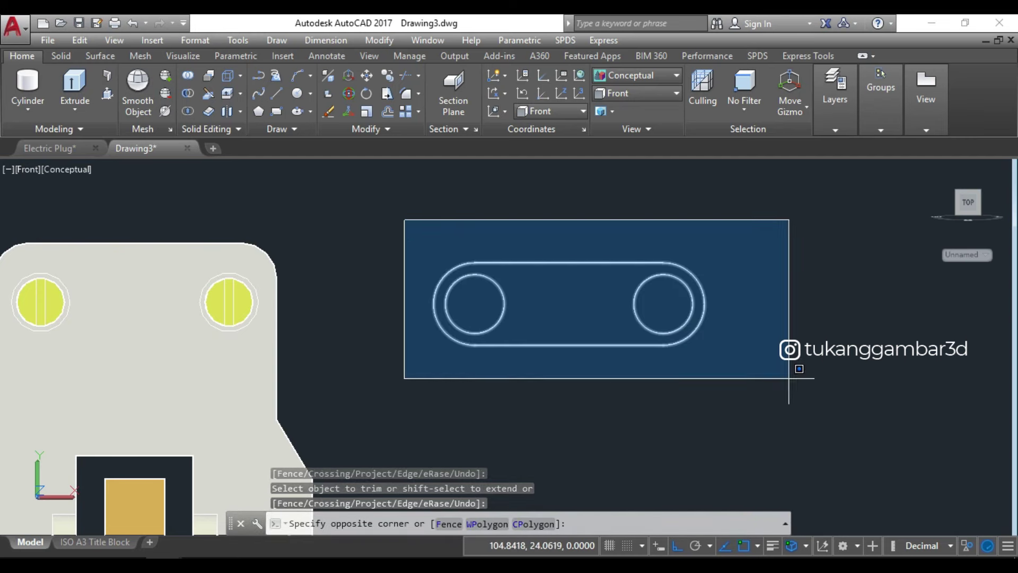
{"action": "left_click", "coordinate": [790, 381]}
{"action": "type", "text": "j"}
{"action": "key", "text": "Return"}
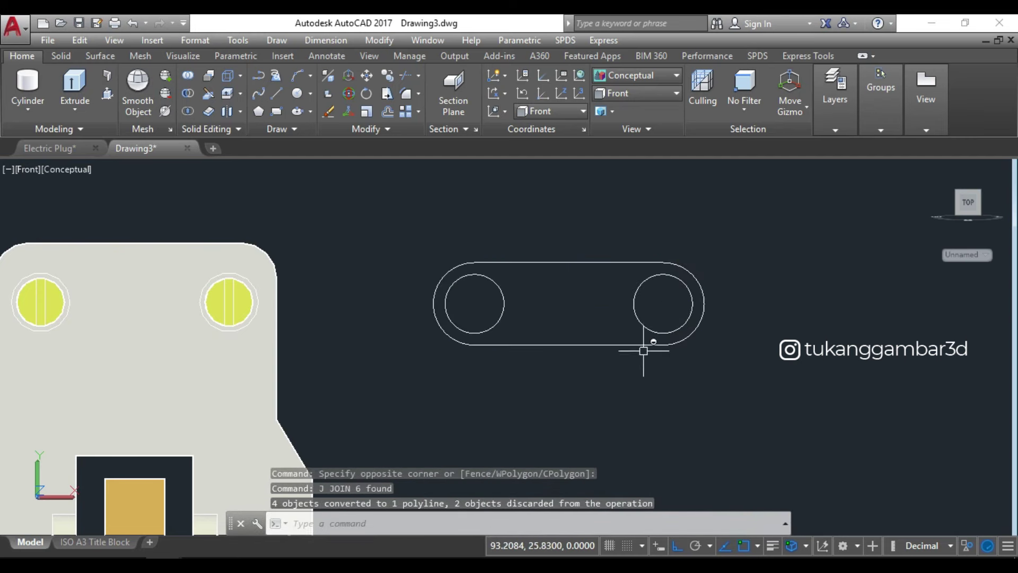
{"action": "middle_click_drag", "start_coordinate": [654, 361], "coordinate": [598, 407], "text": "shift"}
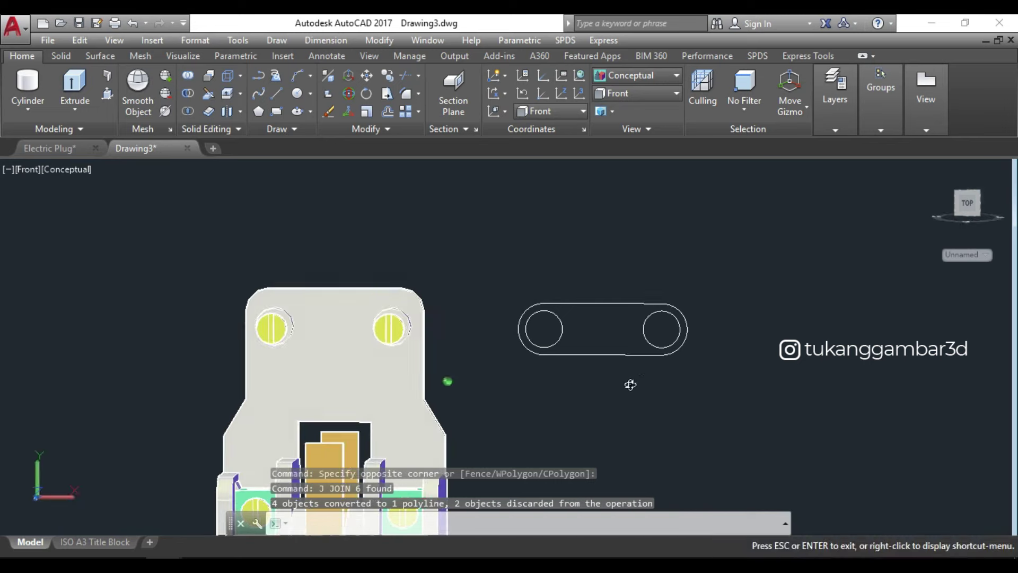
Step: Extrude the slot outline into a 2-unit-thick solid plate
{"action": "left_click", "coordinate": [65, 83]}
{"action": "left_click", "coordinate": [579, 329]}
{"action": "right_click", "coordinate": [570, 286]}
{"action": "left_click", "coordinate": [586, 296]}
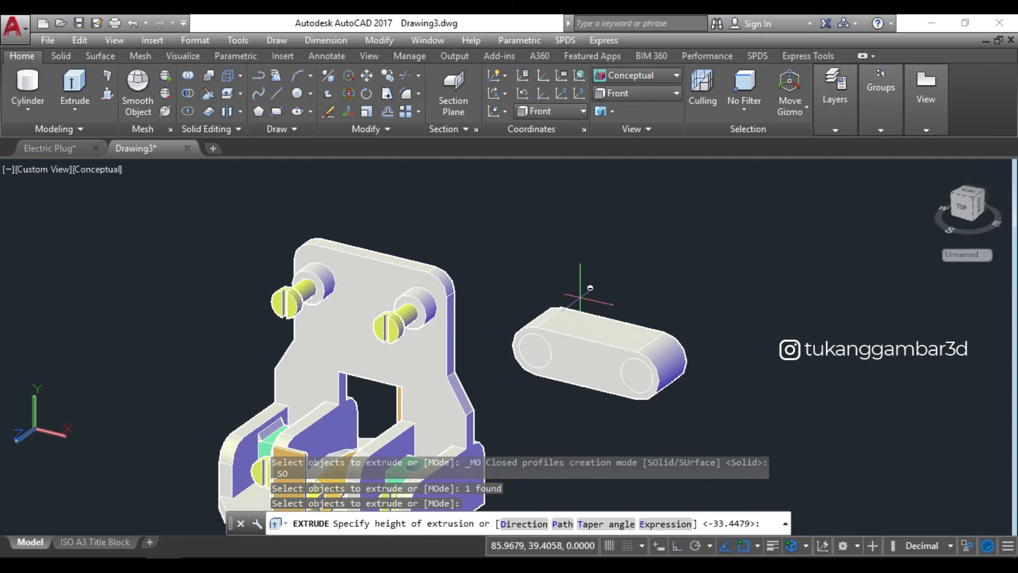
{"action": "type", "text": "2"}
{"action": "key", "text": "Return"}
Step: Move the two inner hole circles by 1 unit
{"action": "left_click", "coordinate": [493, 282]}
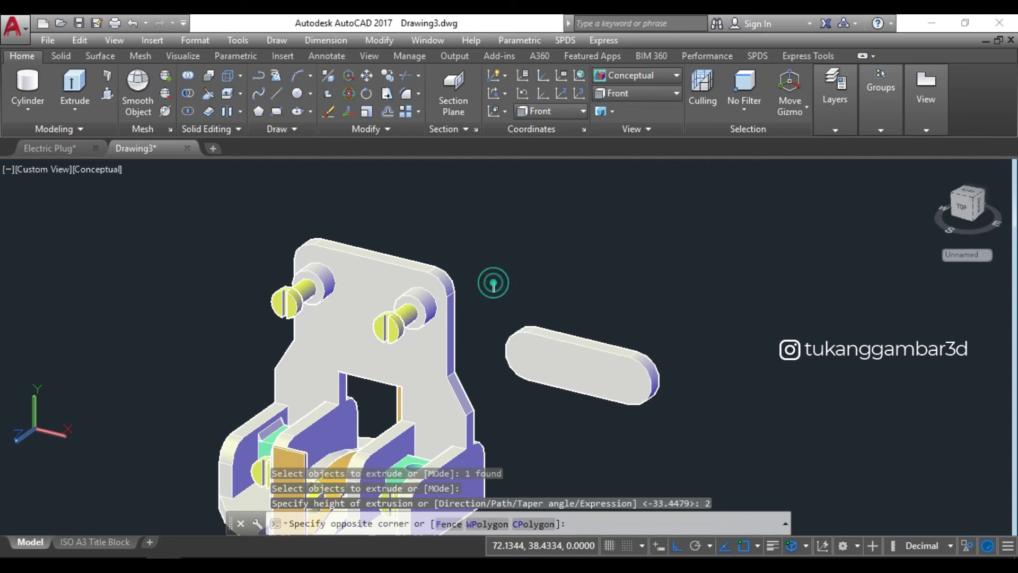
{"action": "left_click", "coordinate": [655, 443]}
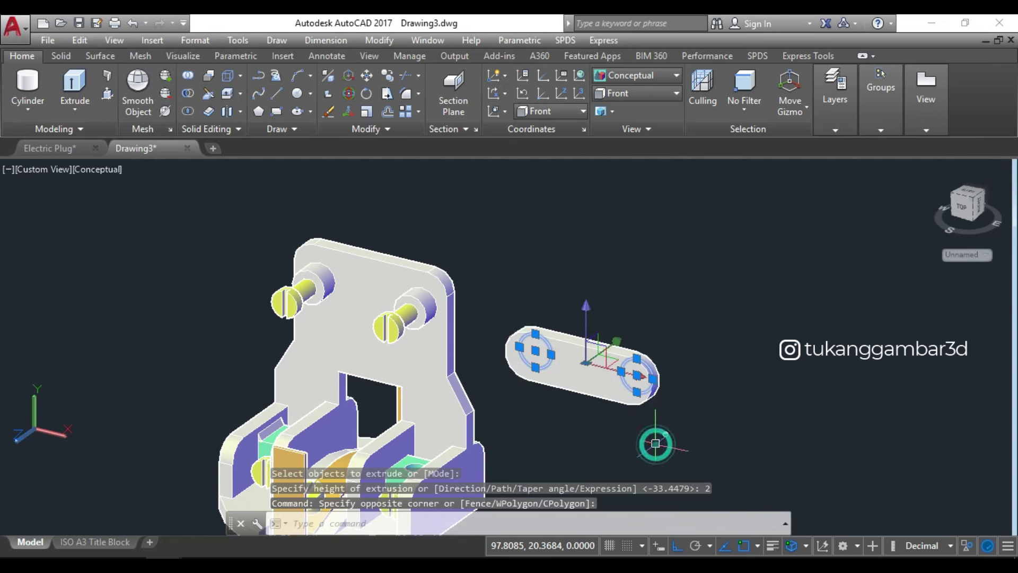
{"action": "left_click", "coordinate": [366, 77]}
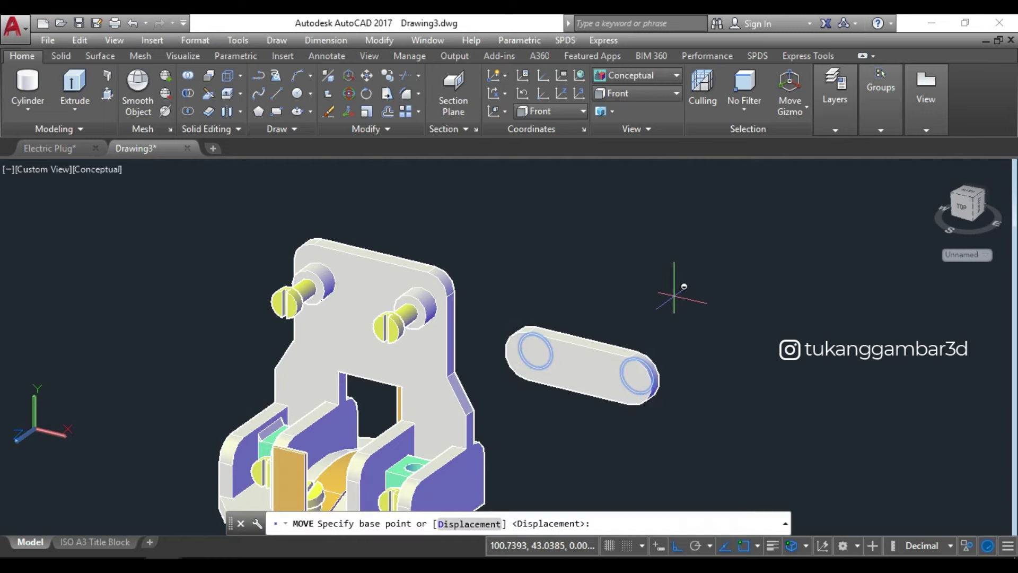
{"action": "left_click", "coordinate": [670, 302]}
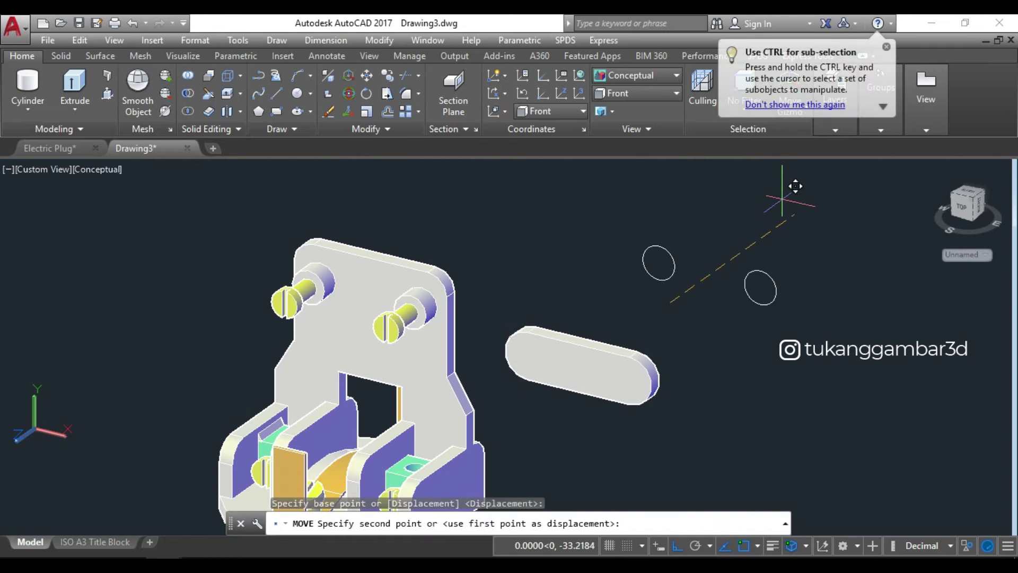
{"action": "type", "text": "10"}
{"action": "key", "text": "Return"}
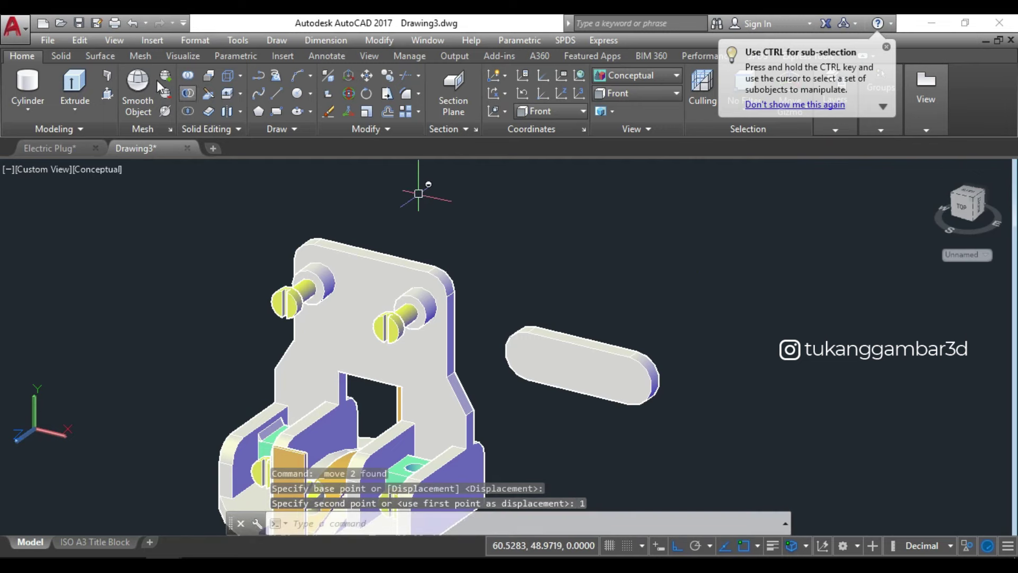
{"action": "left_click", "coordinate": [74, 85]}
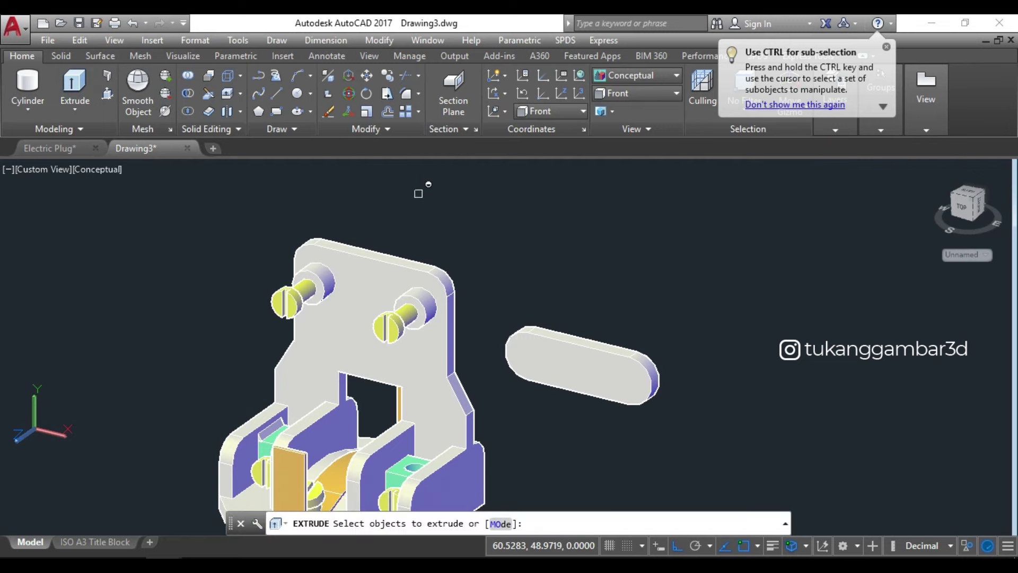
Step: Extrude the two hole circles to a height of 4 as bosses
{"action": "left_click", "coordinate": [485, 289]}
{"action": "left_click", "coordinate": [739, 447]}
{"action": "right_click", "coordinate": [709, 327]}
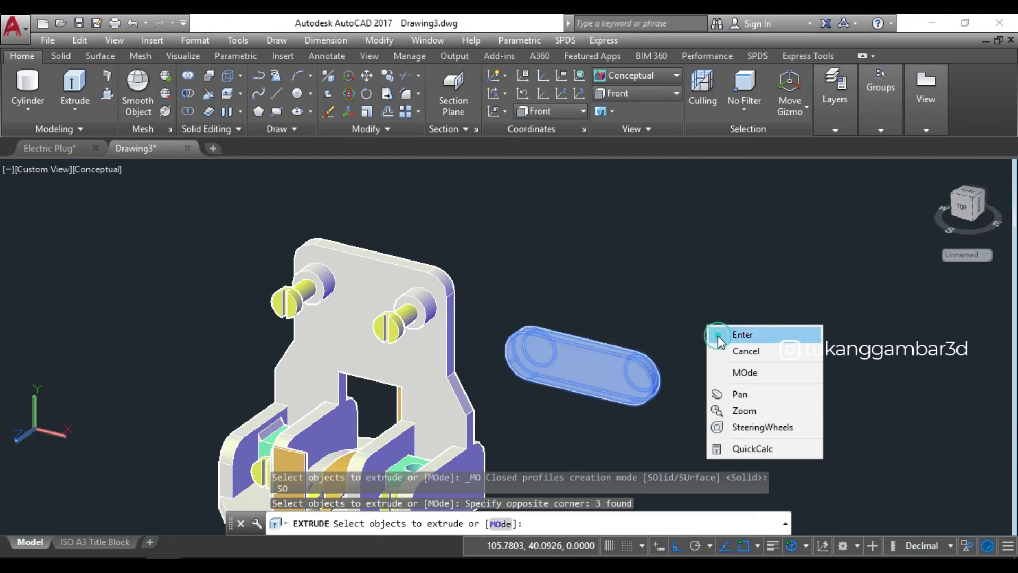
{"action": "left_click", "coordinate": [743, 335]}
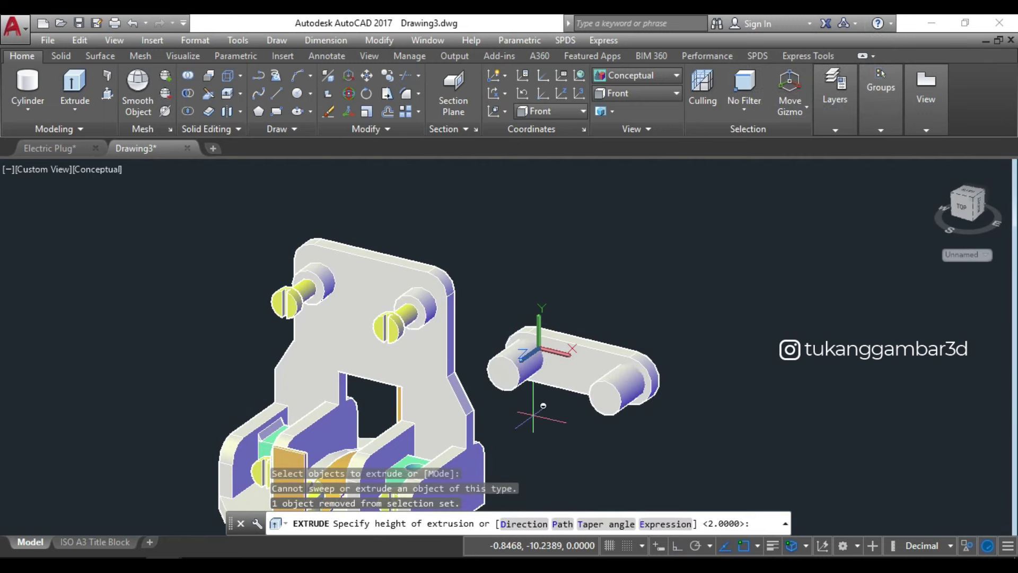
{"action": "type", "text": "4"}
{"action": "key", "text": "Return"}
{"action": "mouse_move", "coordinate": [594, 372]}
{"action": "middle_mouse_down", "text": "shift"}
{"action": "mouse_move", "coordinate": [504, 386]}
{"action": "mouse_move", "coordinate": [603, 383]}
{"action": "mouse_move", "coordinate": [593, 343]}
{"action": "middle_mouse_up", "text": "shift"}
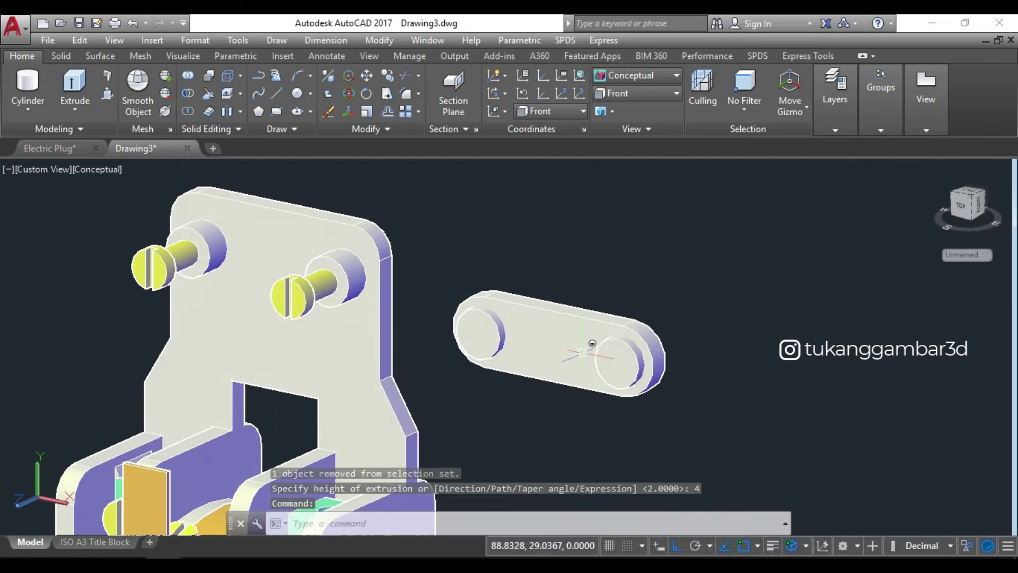
Step: Union the plate and both bosses into one solid link
{"action": "left_click", "coordinate": [193, 81]}
{"action": "left_click", "coordinate": [750, 254]}
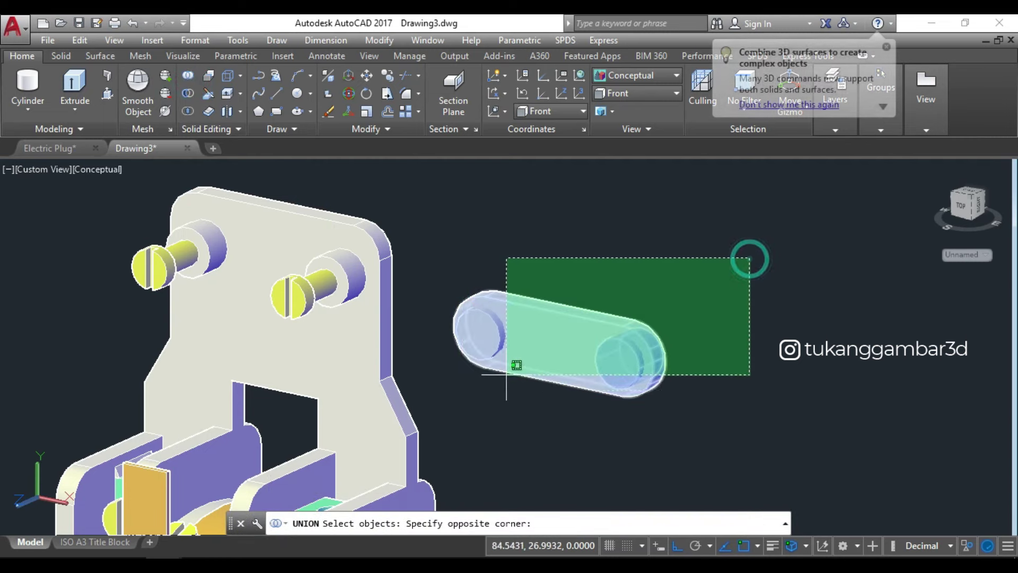
{"action": "left_click", "coordinate": [462, 391]}
{"action": "key", "text": "Return"}
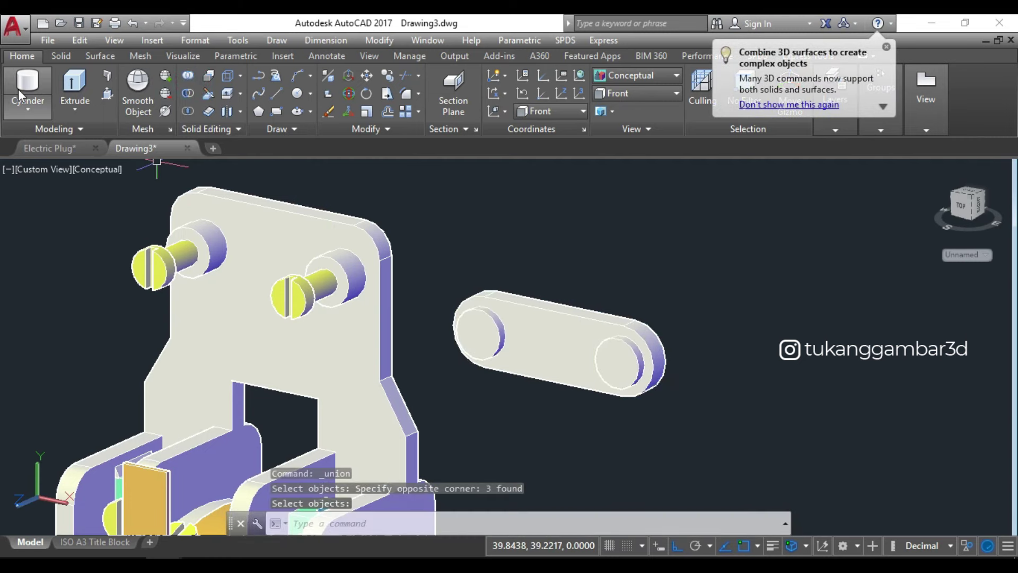
Step: Create a 2.5-diameter cylinder rod on the left boss and copy it 16 units
{"action": "left_click", "coordinate": [18, 89]}
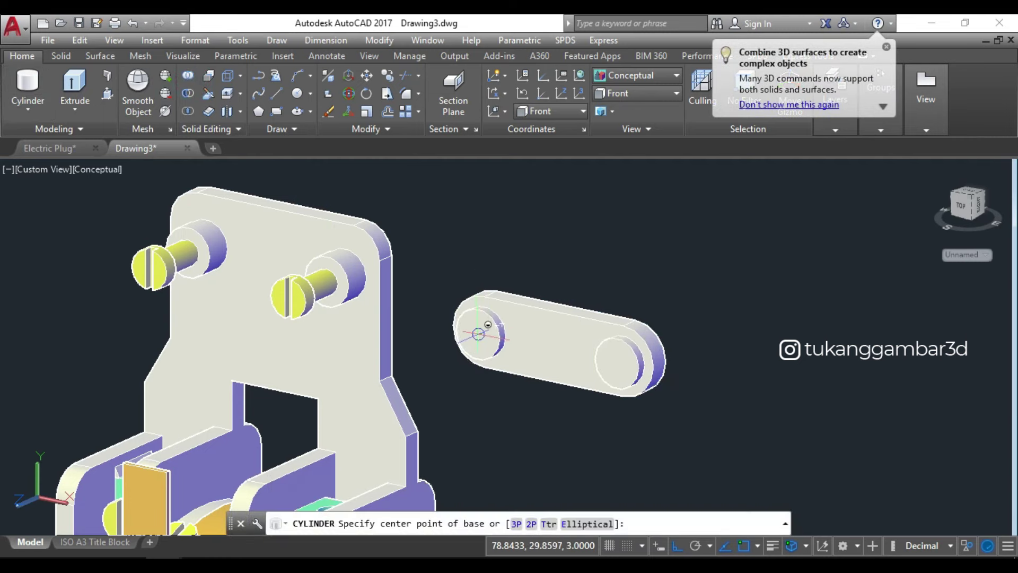
{"action": "left_click", "coordinate": [478, 333]}
{"action": "key", "text": "Return"}
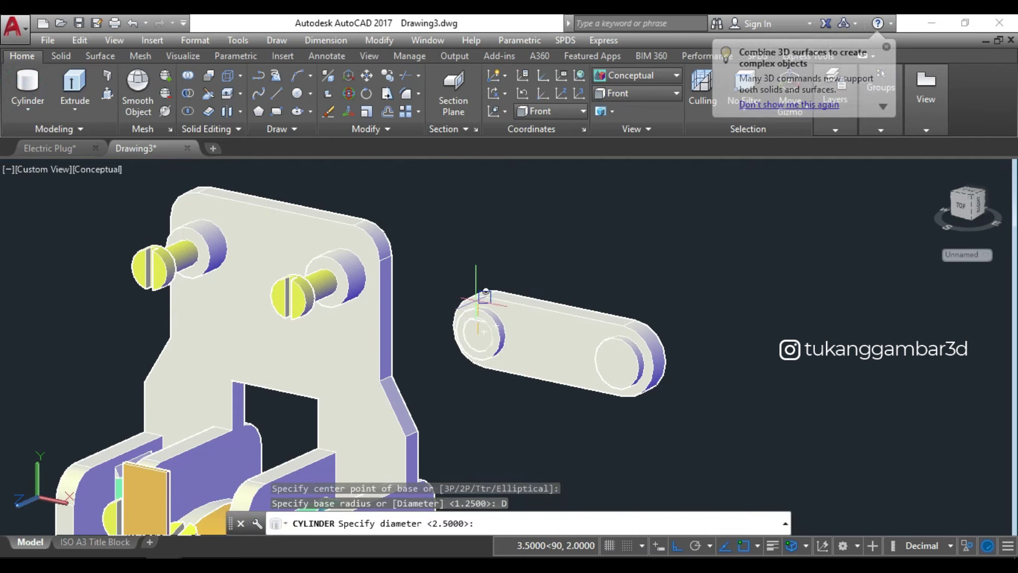
{"action": "type", "text": "2.5"}
{"action": "key", "text": "Return"}
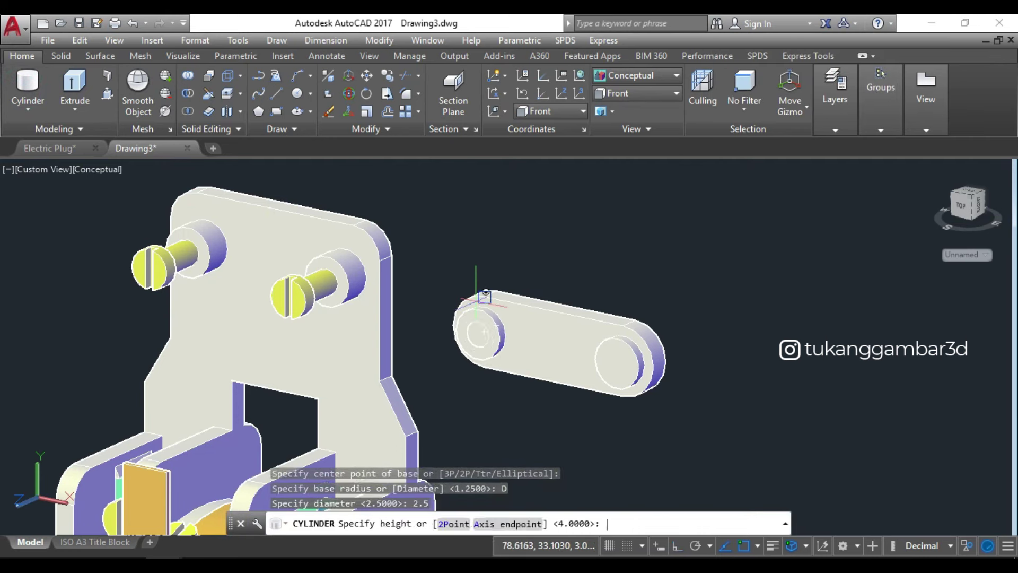
{"action": "left_click", "coordinate": [644, 249]}
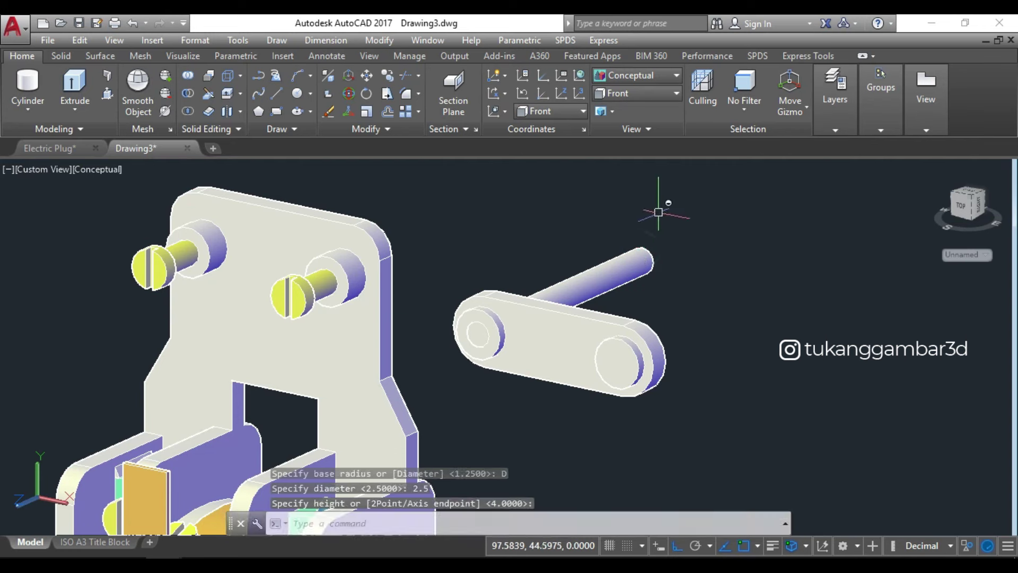
{"action": "left_click", "coordinate": [628, 247]}
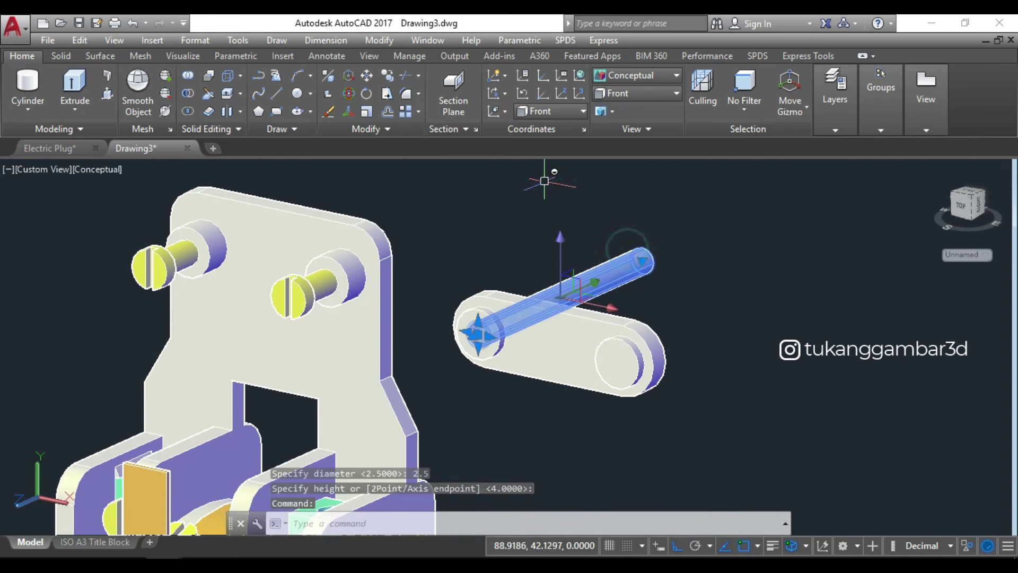
{"action": "left_click", "coordinate": [388, 77]}
{"action": "left_click", "coordinate": [644, 204]}
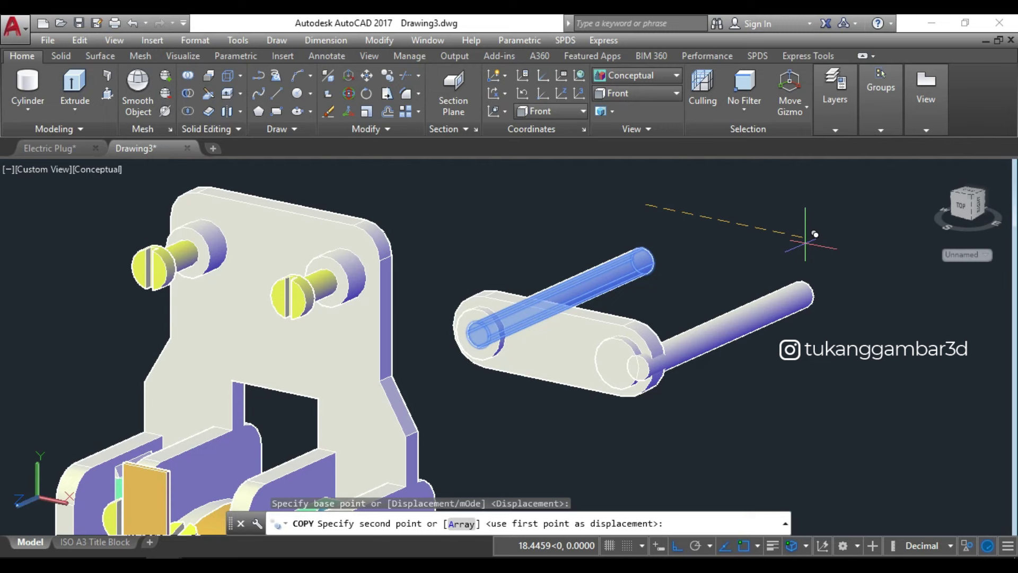
{"action": "type", "text": "16"}
{"action": "key", "text": "Return"}
{"action": "key", "text": "Escape"}
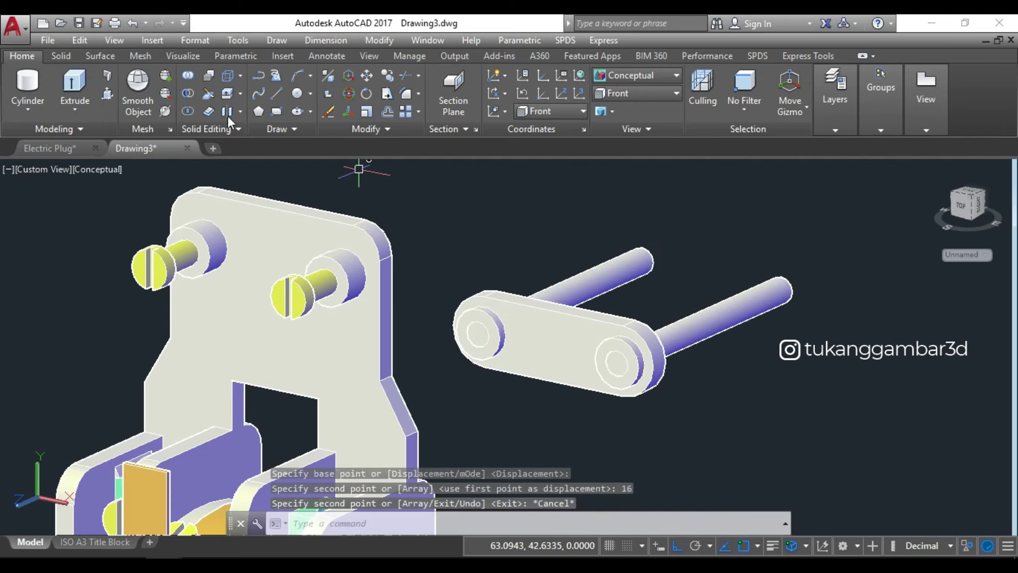
Step: Subtract both rods from the link to cut two through-holes
{"action": "left_click", "coordinate": [179, 88]}
{"action": "left_click", "coordinate": [524, 300]}
{"action": "key", "text": "Return"}
{"action": "left_click", "coordinate": [606, 265]}
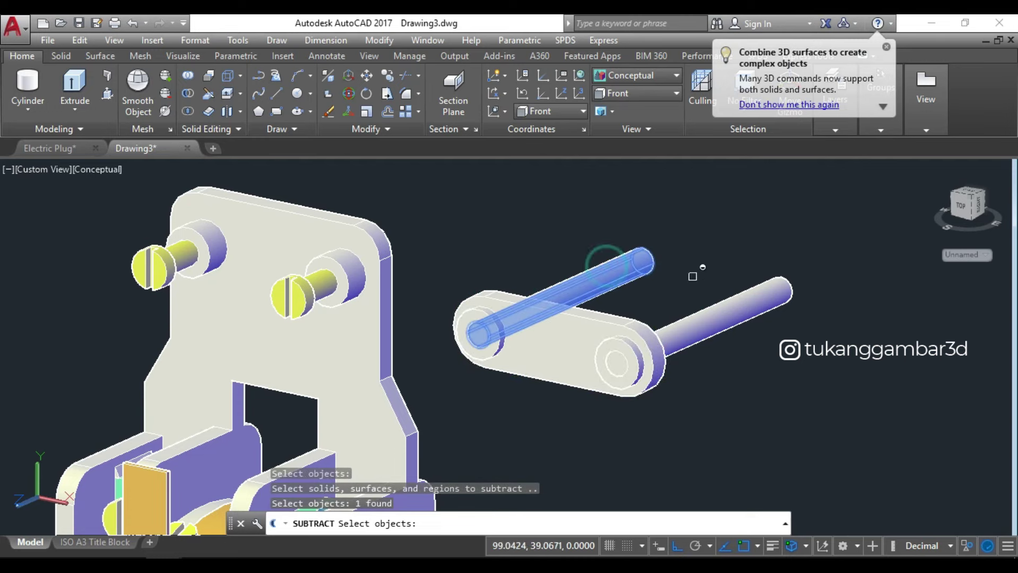
{"action": "left_click", "coordinate": [728, 306]}
{"action": "key", "text": "Return"}
{"action": "mouse_move", "coordinate": [683, 289]}
{"action": "middle_mouse_down", "text": "shift"}
{"action": "mouse_move", "coordinate": [723, 300]}
{"action": "mouse_move", "coordinate": [678, 289]}
{"action": "mouse_move", "coordinate": [699, 338]}
{"action": "middle_mouse_up", "text": "shift"}
Step: Move the link from its hole onto the screw pin
{"action": "left_click", "coordinate": [594, 348]}
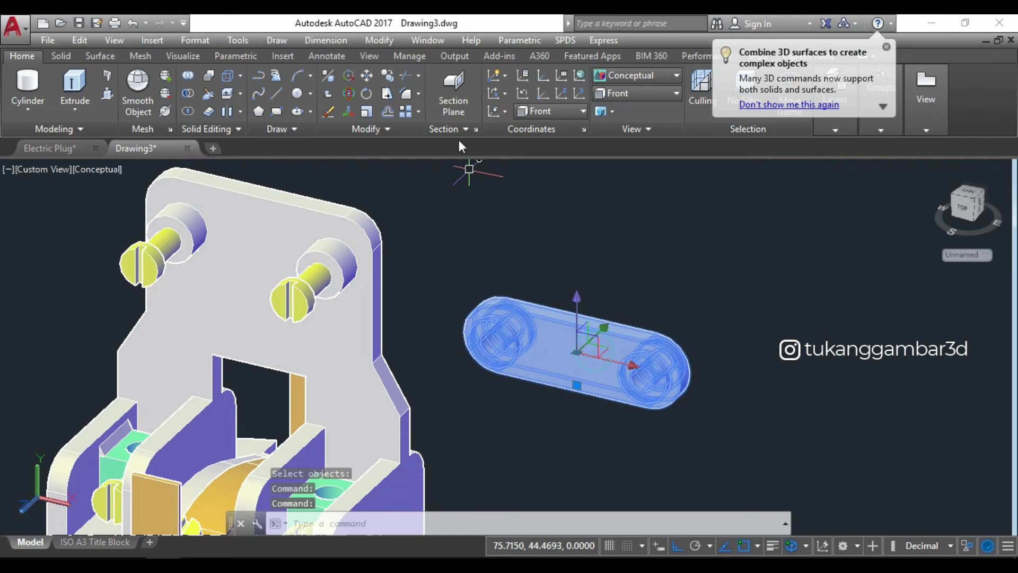
{"action": "left_click", "coordinate": [368, 77]}
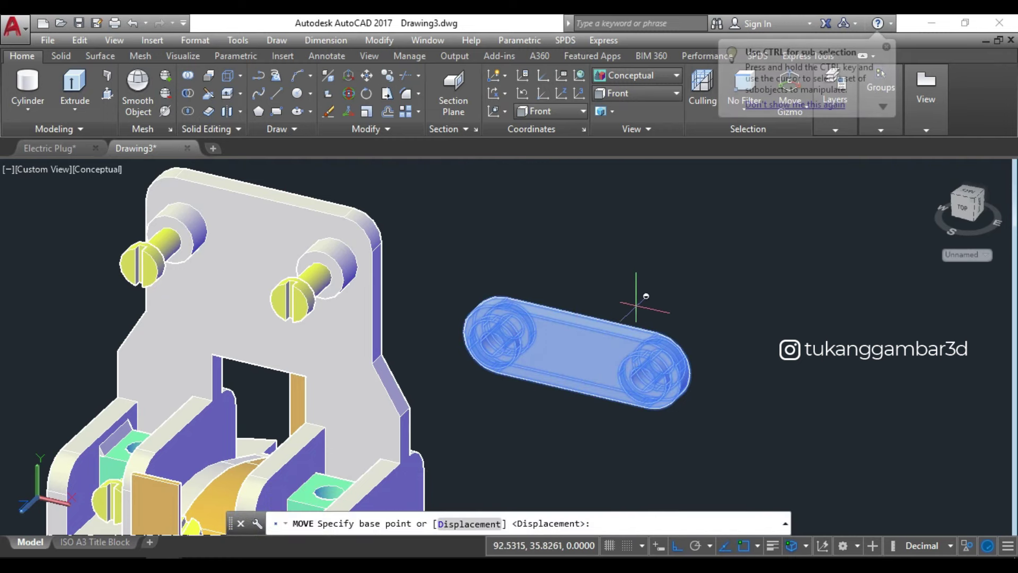
{"action": "mouse_move", "coordinate": [652, 317]}
{"action": "middle_mouse_down", "text": "shift"}
{"action": "mouse_move", "coordinate": [631, 311]}
{"action": "mouse_move", "coordinate": [634, 328]}
{"action": "middle_mouse_up", "text": "shift"}
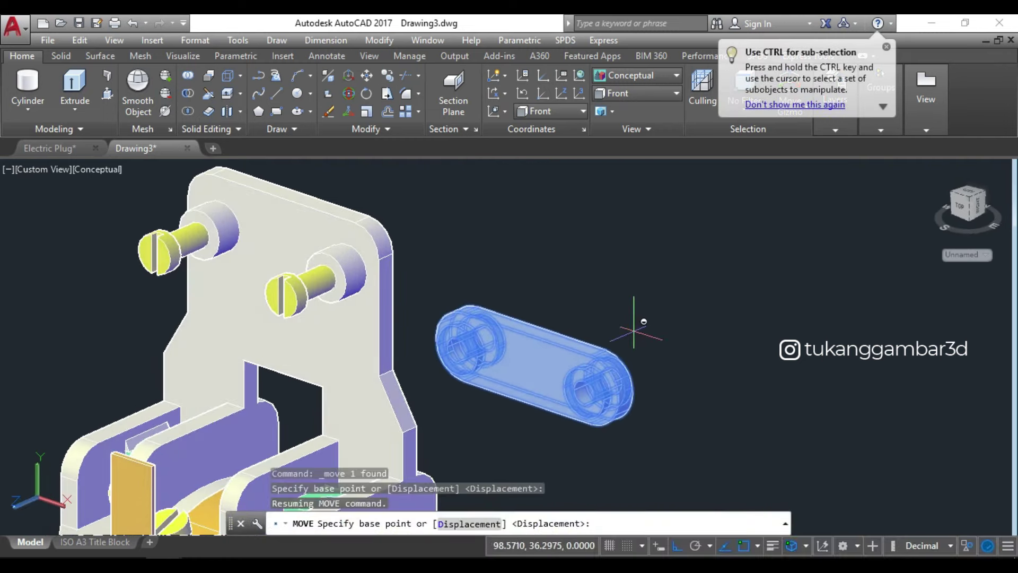
{"action": "left_click", "coordinate": [611, 357]}
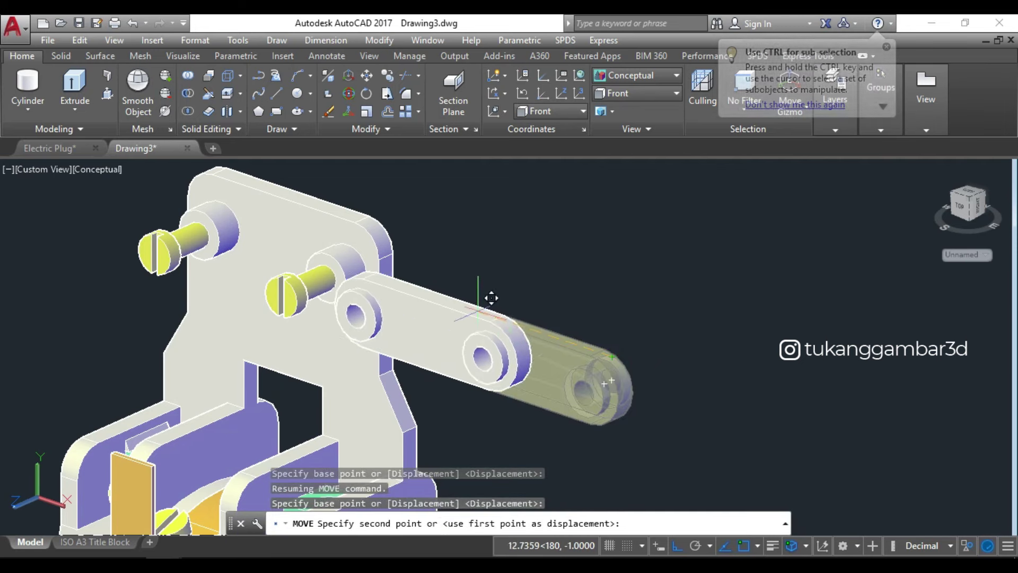
{"action": "left_click", "coordinate": [338, 246]}
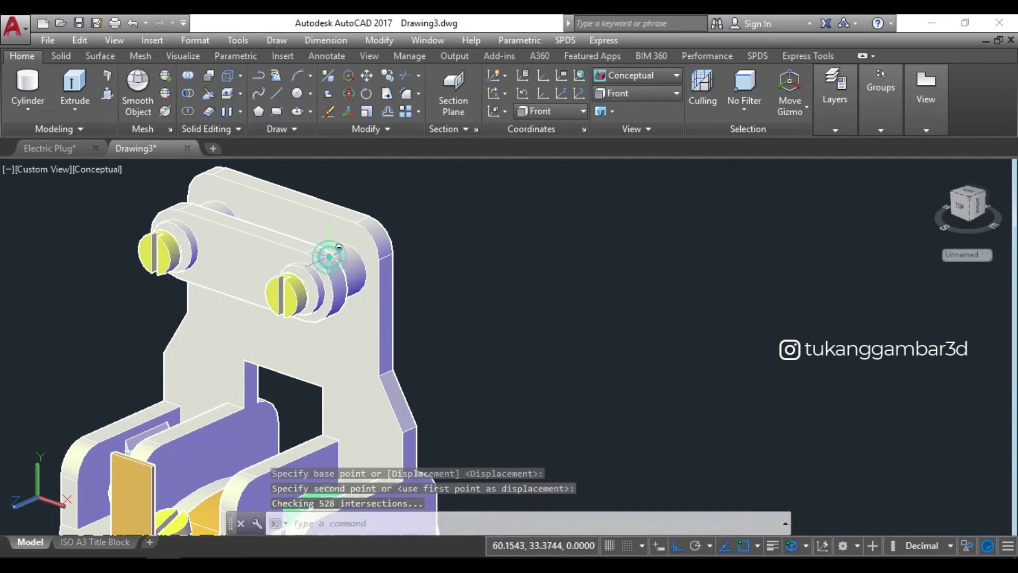
{"action": "mouse_move", "coordinate": [399, 284]}
{"action": "middle_mouse_down", "text": "shift"}
{"action": "mouse_move", "coordinate": [366, 289]}
{"action": "mouse_move", "coordinate": [342, 284]}
{"action": "mouse_move", "coordinate": [342, 273]}
{"action": "mouse_move", "coordinate": [575, 261]}
{"action": "middle_mouse_up", "text": "shift"}
Step: Move both pins and the link 3 units outward
{"action": "left_click", "coordinate": [418, 214]}
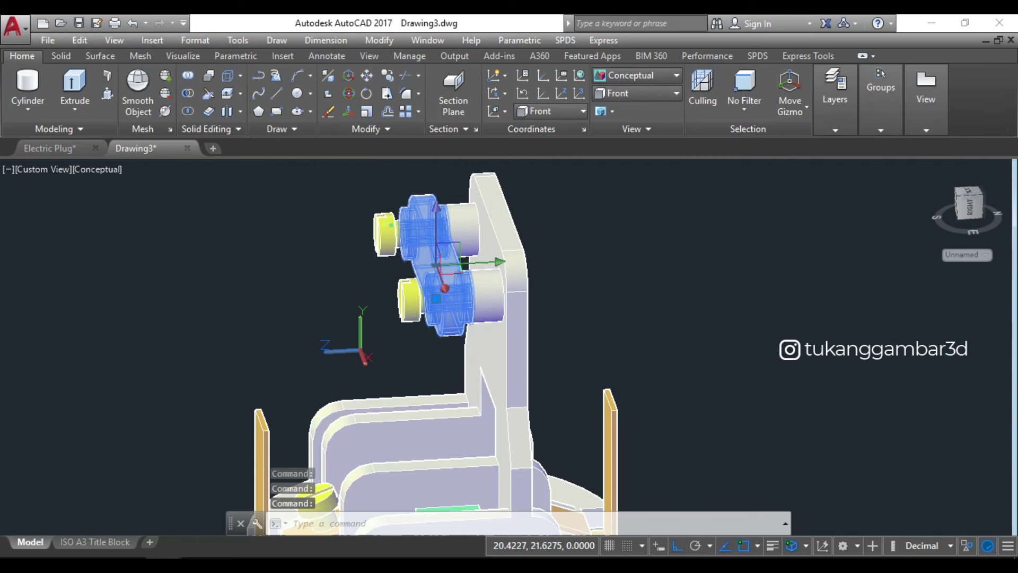
{"action": "left_click", "coordinate": [385, 234]}
{"action": "left_click", "coordinate": [411, 305]}
{"action": "left_click", "coordinate": [367, 76]}
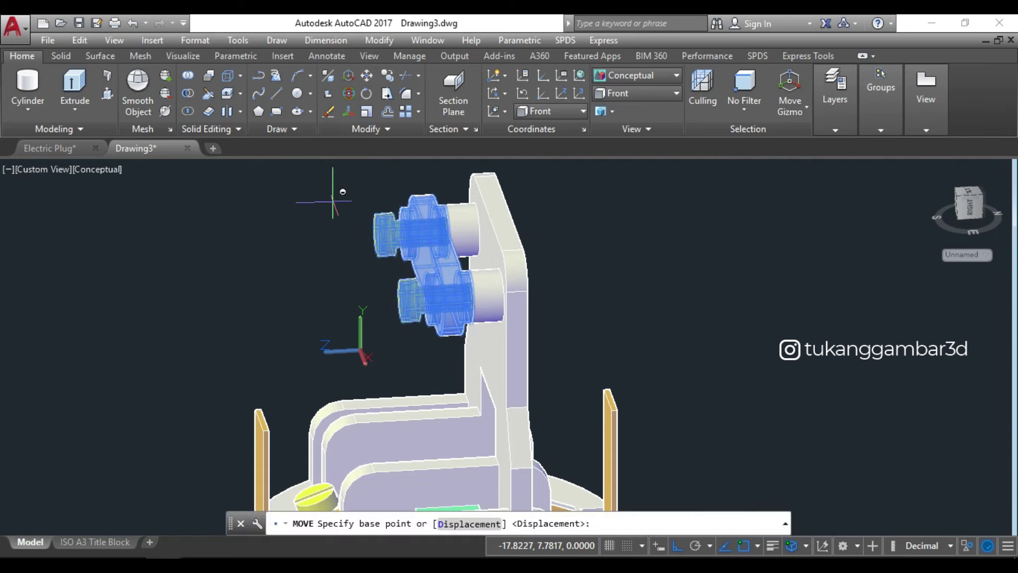
{"action": "left_click", "coordinate": [331, 201]}
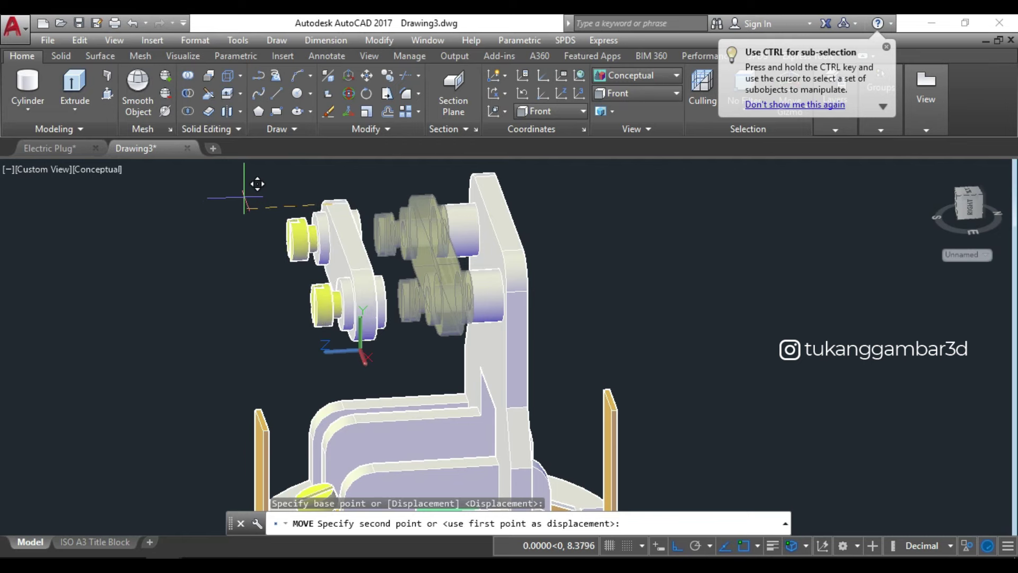
{"action": "type", "text": "3"}
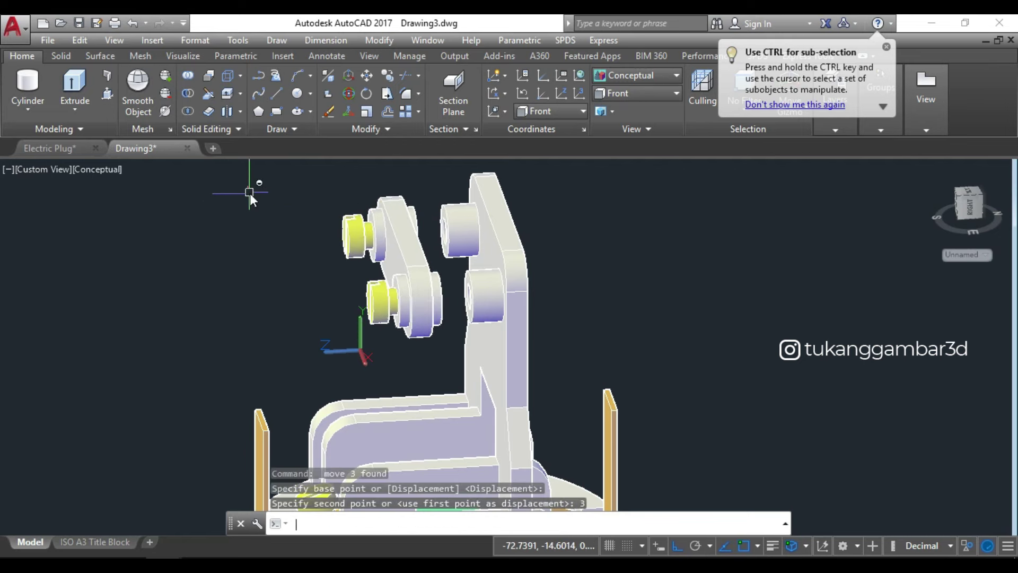
{"action": "key", "text": "Return"}
Step: Orbit the model to check the link's position on the pins
{"action": "mouse_move", "coordinate": [318, 273]}
{"action": "middle_mouse_down", "text": "shift"}
{"action": "mouse_move", "coordinate": [289, 274]}
{"action": "mouse_move", "coordinate": [335, 298]}
{"action": "middle_mouse_up", "text": "shift"}
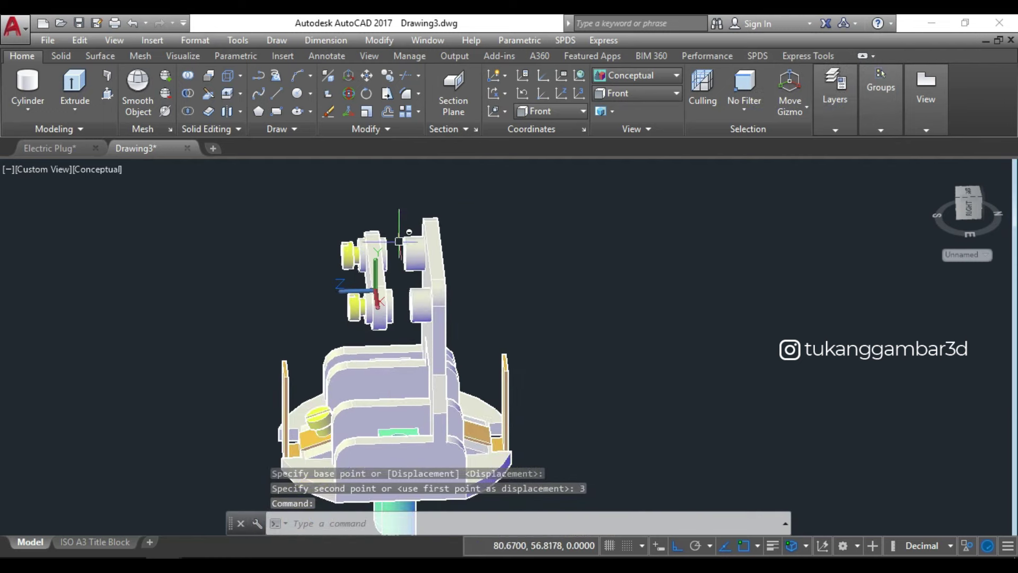
{"action": "middle_click_drag", "start_coordinate": [397, 332], "coordinate": [518, 309], "text": "shift"}
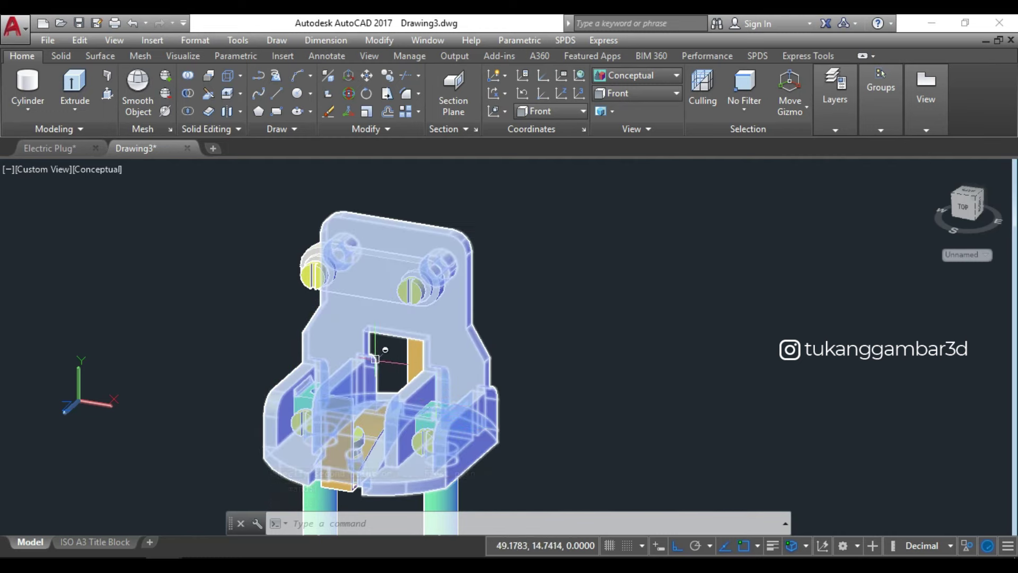
{"action": "middle_click_drag", "start_coordinate": [385, 350], "coordinate": [239, 345], "text": "shift"}
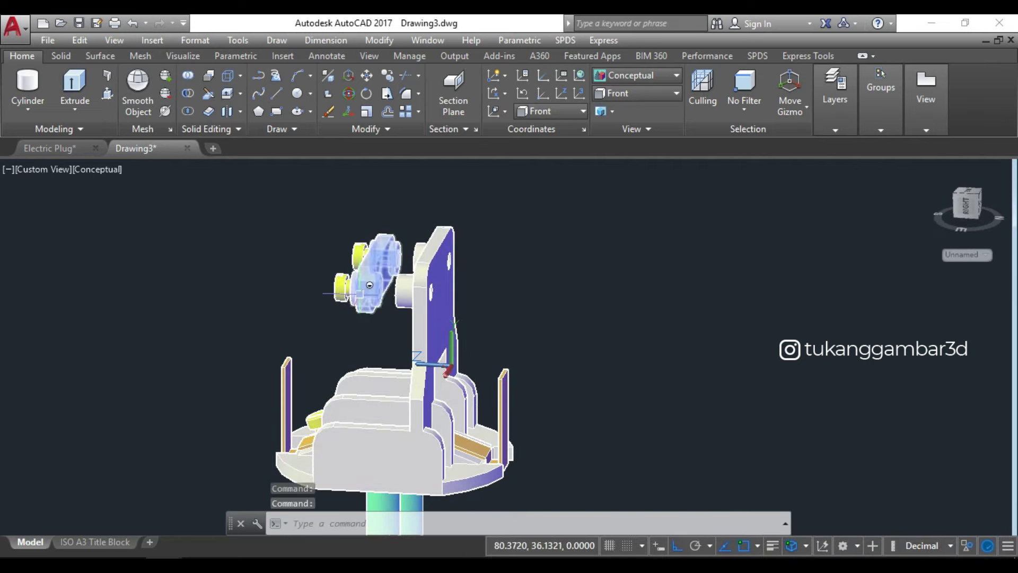
{"action": "scroll", "coordinate": [370, 285], "scroll_direction": "up", "scroll_amount": 2}
{"action": "middle_click_drag", "start_coordinate": [370, 285], "coordinate": [348, 276], "text": "shift"}
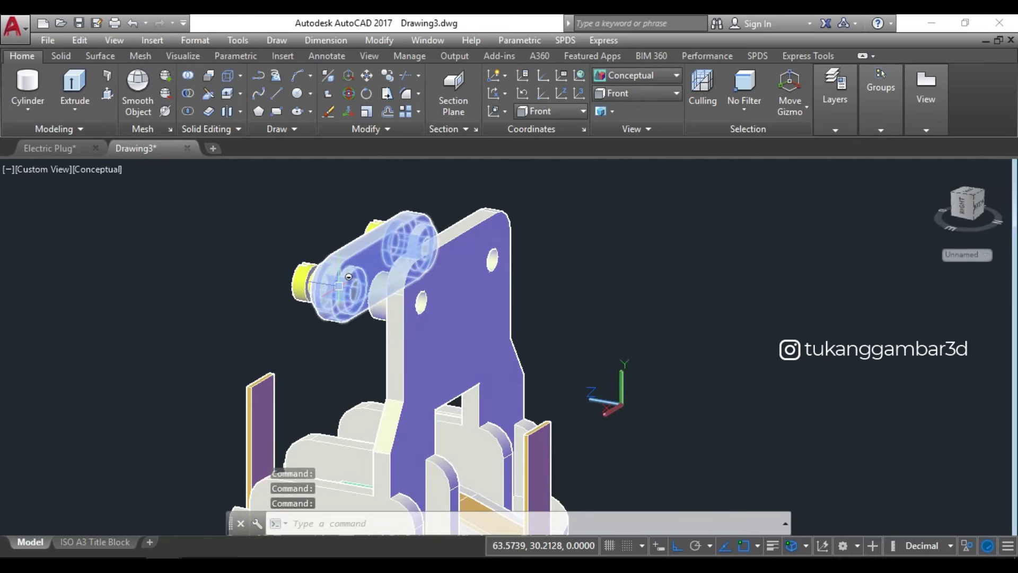
Step: Press-pull both link holes by 8 units to extend the pins
{"action": "left_click", "coordinate": [107, 95]}
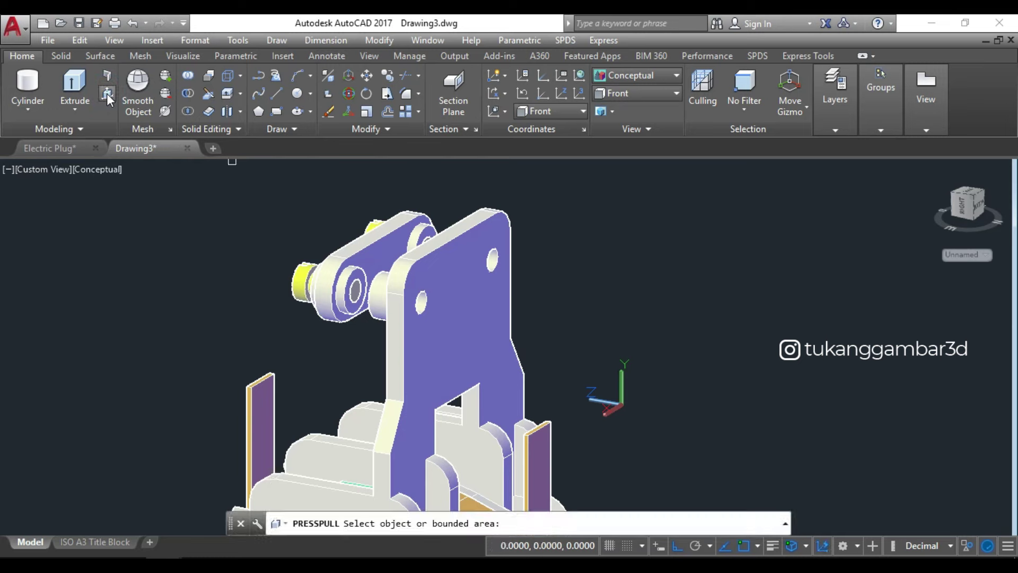
{"action": "scroll", "coordinate": [332, 287], "scroll_direction": "up", "scroll_amount": 3}
{"action": "scroll", "coordinate": [331, 287], "scroll_direction": "up", "scroll_amount": 3}
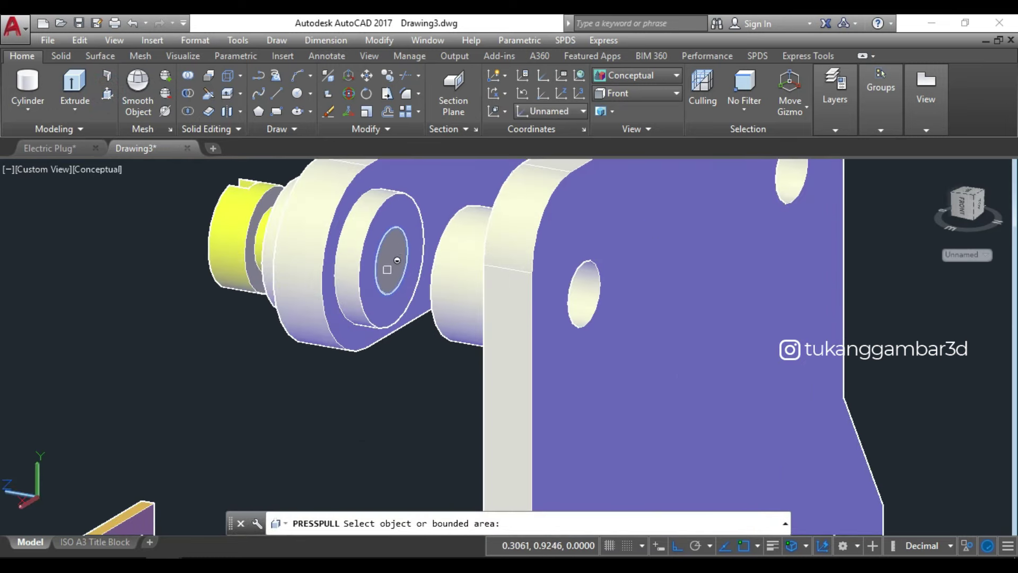
{"action": "left_click", "coordinate": [390, 267]}
{"action": "scroll", "coordinate": [615, 301], "scroll_direction": "down", "scroll_amount": 2}
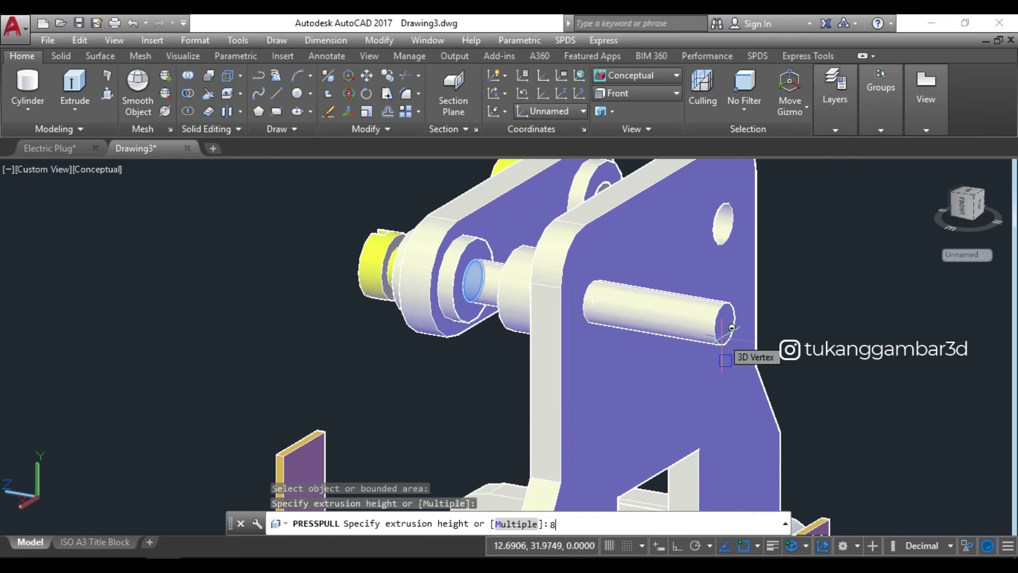
{"action": "key", "text": "Return"}
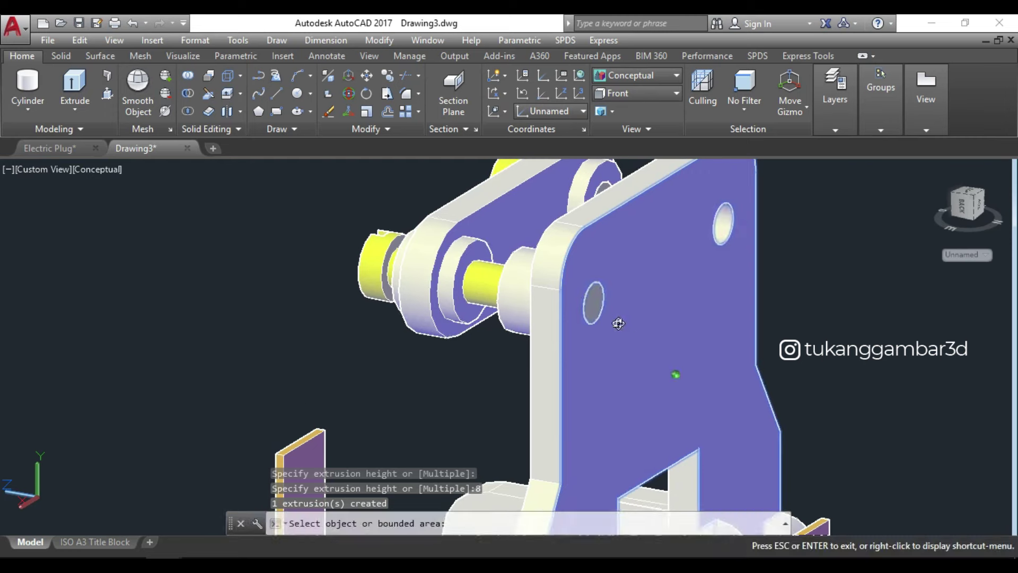
{"action": "middle_click_drag", "start_coordinate": [615, 316], "coordinate": [612, 183], "text": "shift"}
{"action": "left_click", "coordinate": [604, 191]}
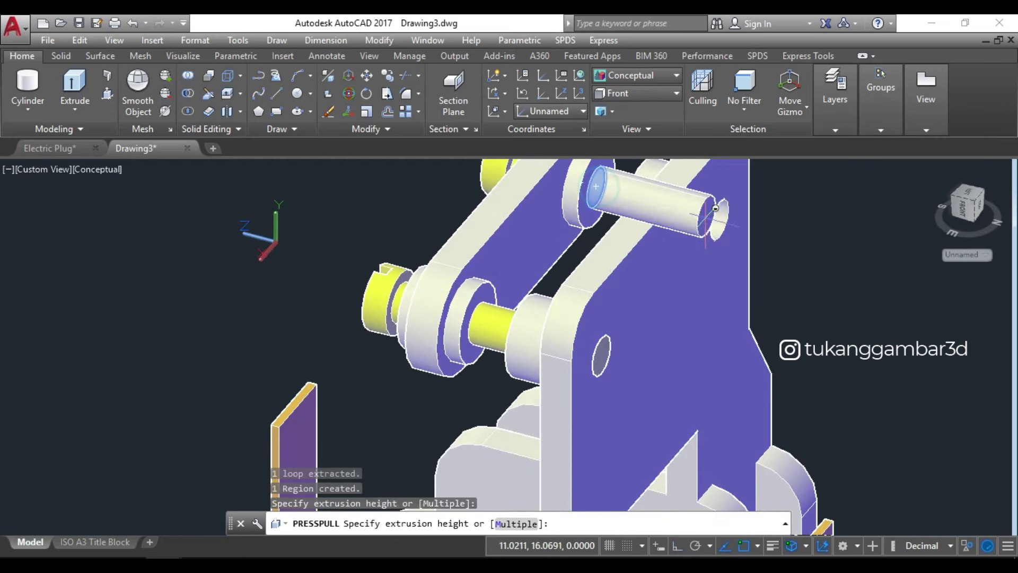
{"action": "type", "text": "8"}
{"action": "key", "text": "Return"}
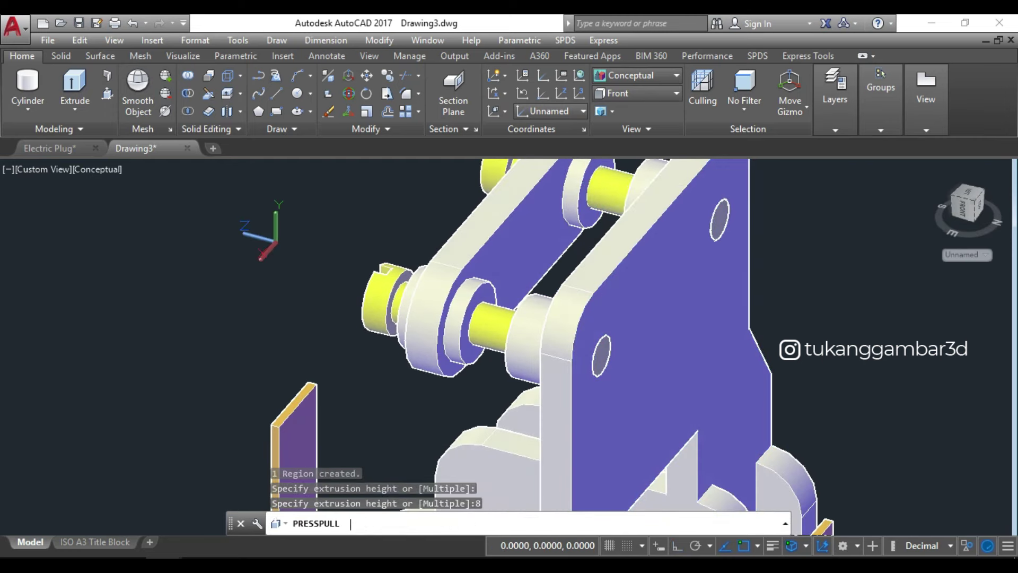
Step: Orbit the model to review the new 8-unit pin extensions
{"action": "scroll", "coordinate": [704, 288], "scroll_direction": "down", "scroll_amount": 3}
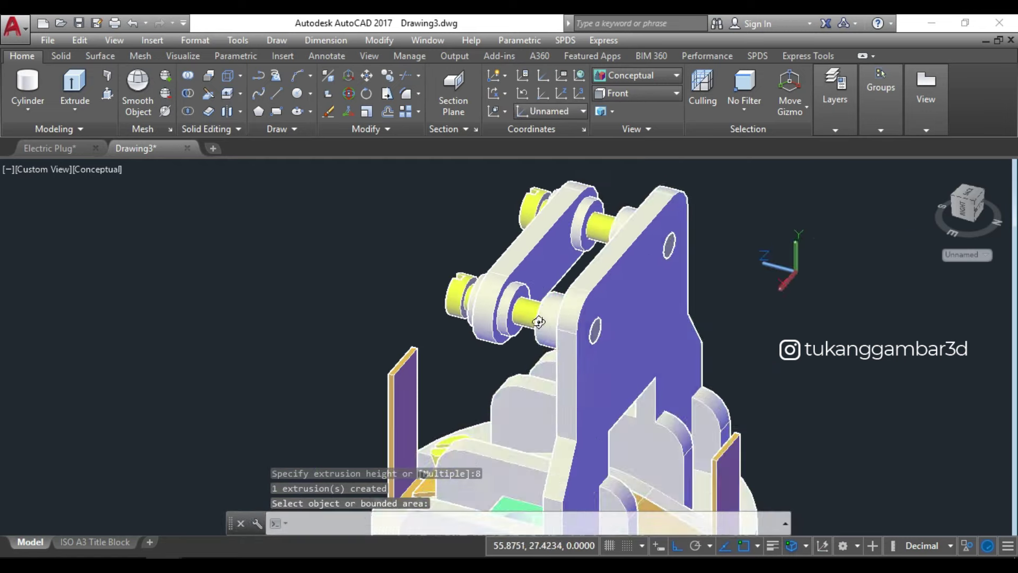
{"action": "middle_click_drag", "start_coordinate": [704, 287], "coordinate": [600, 292], "text": "shift"}
{"action": "key", "text": "Escape"}
{"action": "scroll", "coordinate": [382, 287], "scroll_direction": "down", "scroll_amount": 3}
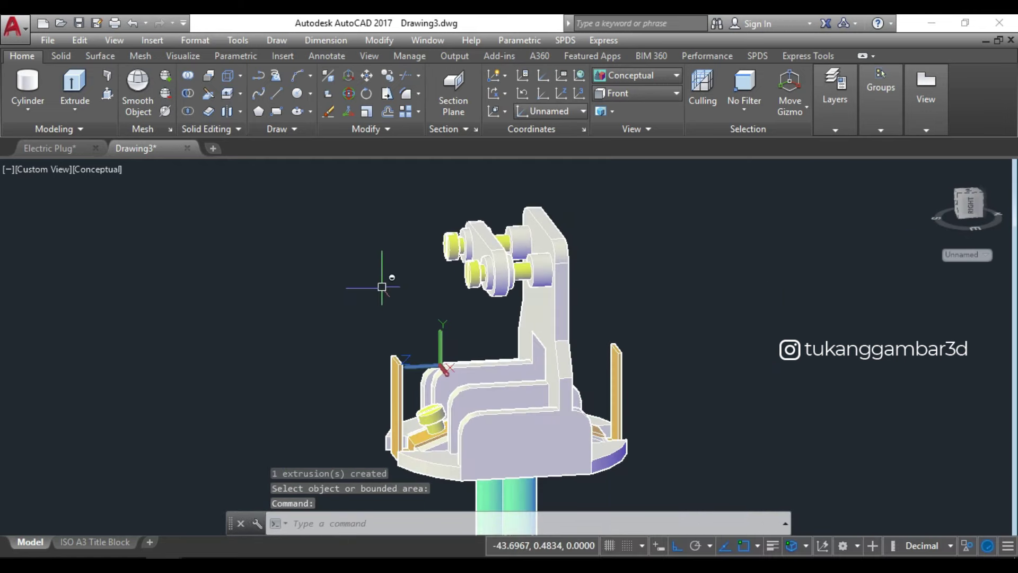
{"action": "middle_click_drag", "start_coordinate": [437, 331], "coordinate": [365, 316], "text": "shift"}
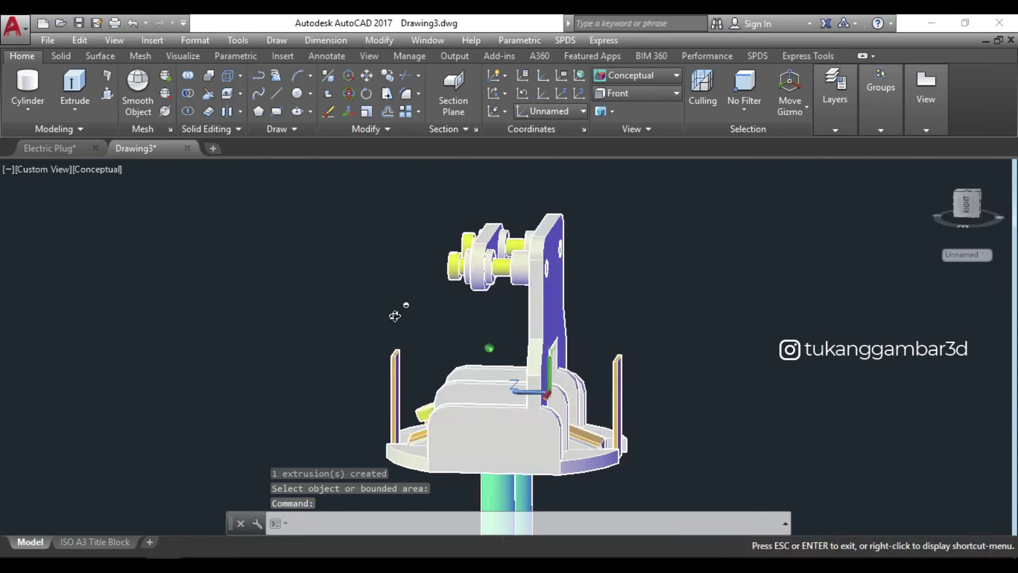
{"action": "key", "text": "Escape"}
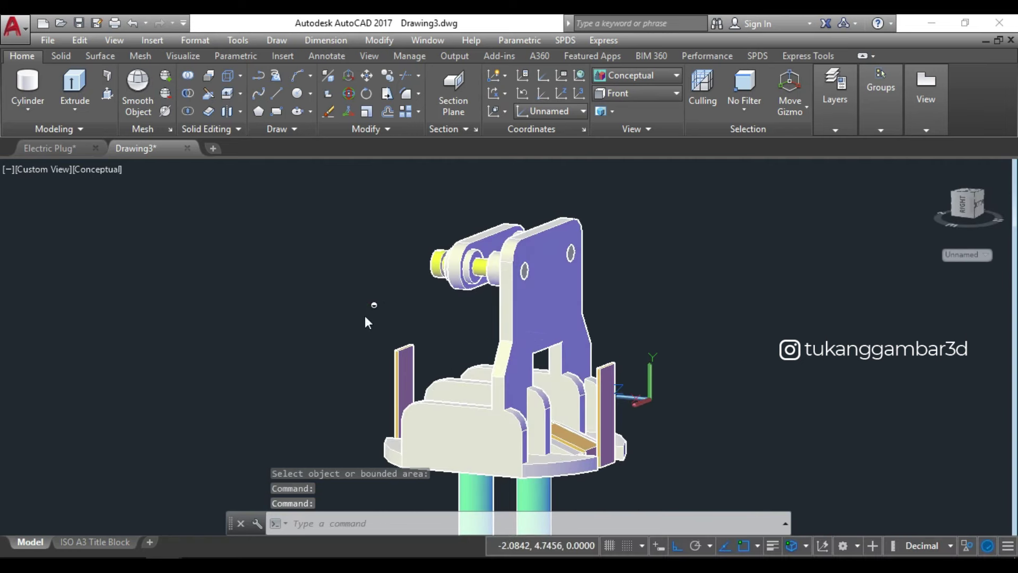
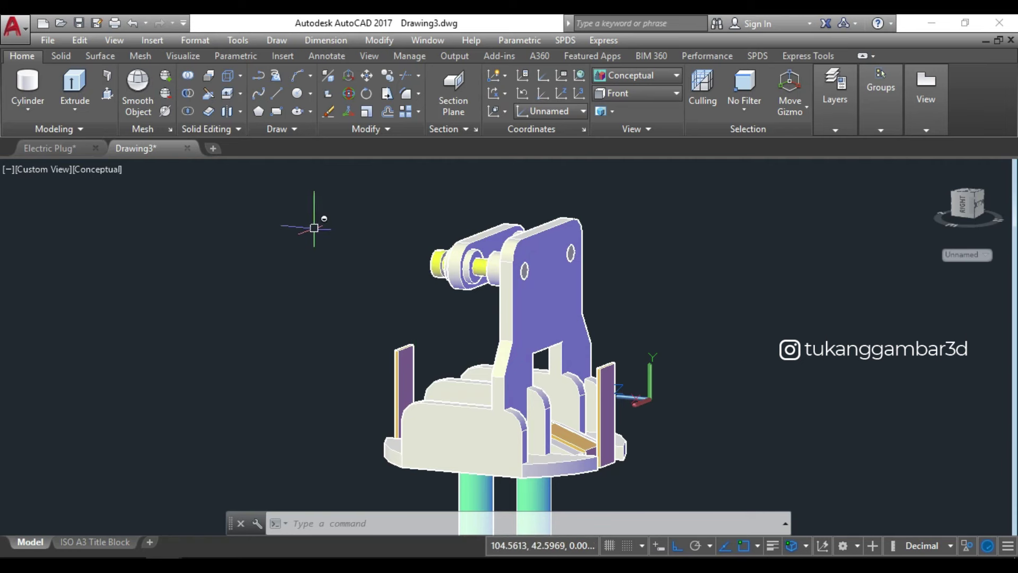
Step: End object isolation so the cream housing reappears around the internal parts
{"action": "right_click", "coordinate": [302, 194]}
{"action": "mouse_move", "coordinate": [342, 264]}
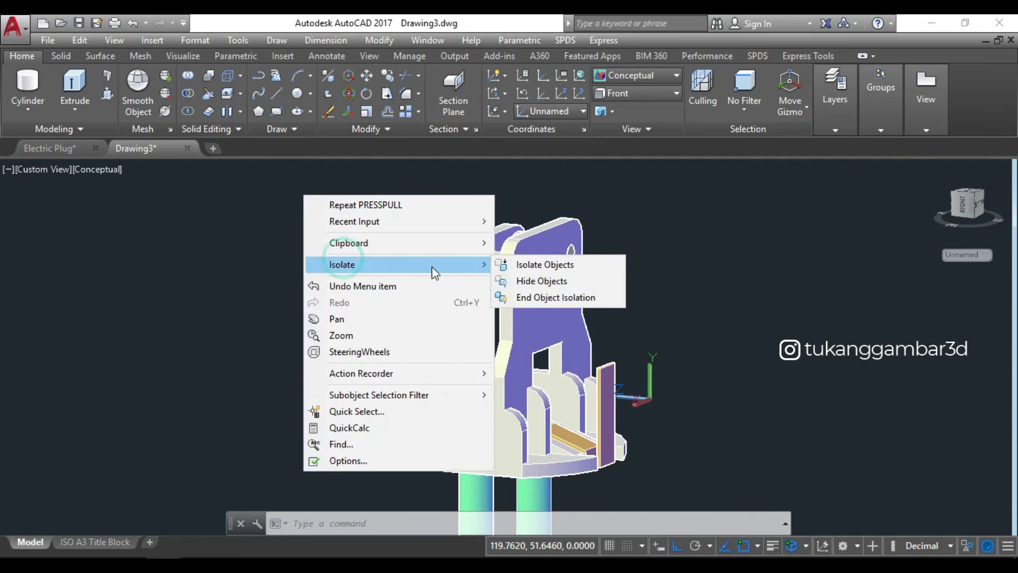
{"action": "left_click", "coordinate": [563, 297]}
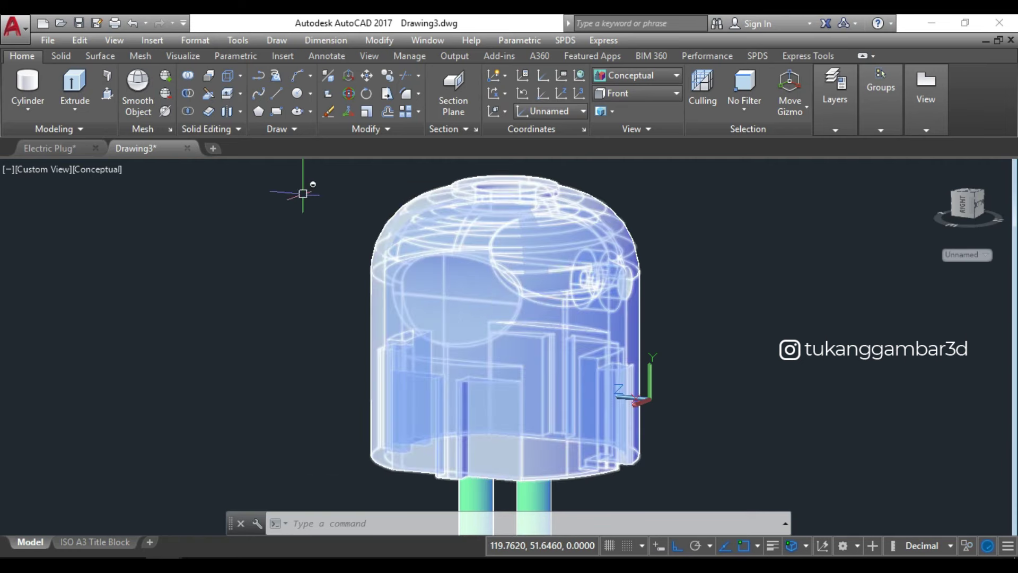
{"action": "middle_click_drag", "start_coordinate": [330, 321], "coordinate": [421, 318], "text": "shift"}
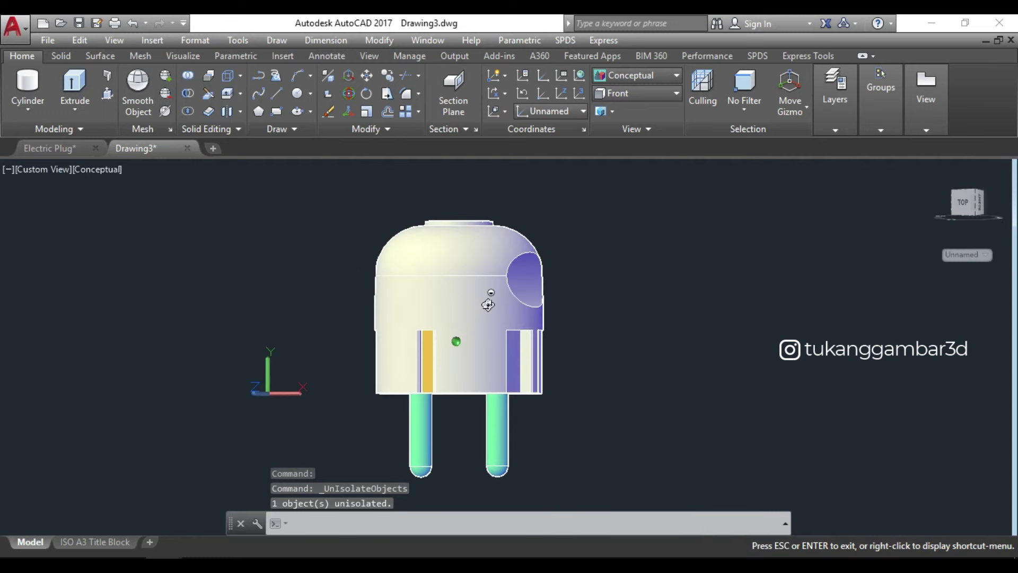
Step: Display the plug in 2D Wireframe, viewed from a near-front angle
{"action": "left_click", "coordinate": [96, 169]}
{"action": "left_click", "coordinate": [140, 212]}
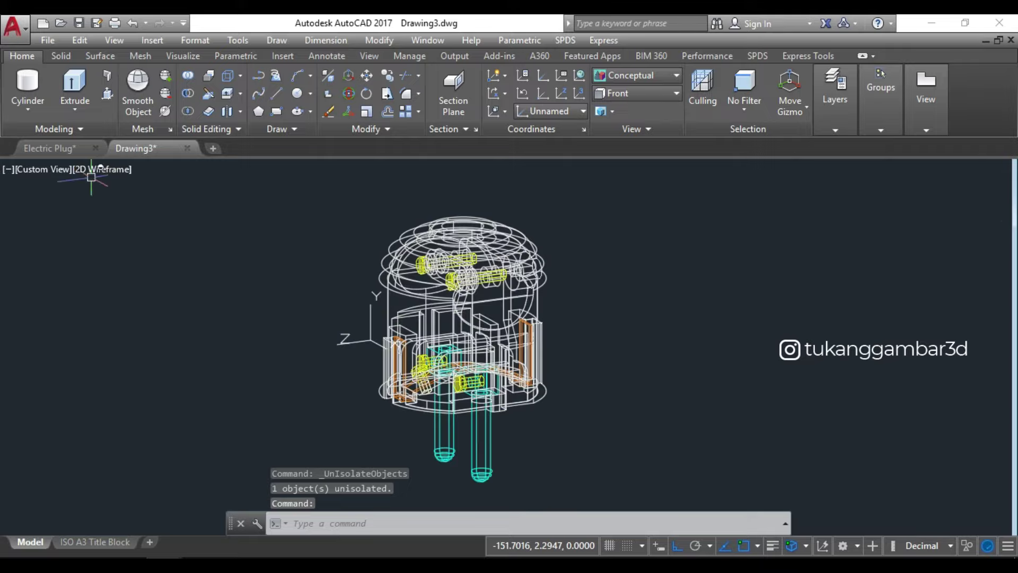
{"action": "scroll", "coordinate": [486, 263], "scroll_direction": "up", "scroll_amount": 3}
{"action": "mouse_move", "coordinate": [487, 263]}
{"action": "middle_mouse_down", "text": "shift"}
{"action": "mouse_move", "coordinate": [478, 257]}
{"action": "mouse_move", "coordinate": [493, 289]}
{"action": "mouse_move", "coordinate": [504, 289]}
{"action": "mouse_move", "coordinate": [732, 257]}
{"action": "mouse_move", "coordinate": [732, 273]}
{"action": "mouse_move", "coordinate": [530, 266]}
{"action": "middle_mouse_up", "text": "shift"}
{"action": "scroll", "coordinate": [510, 294], "scroll_direction": "up", "scroll_amount": 2}
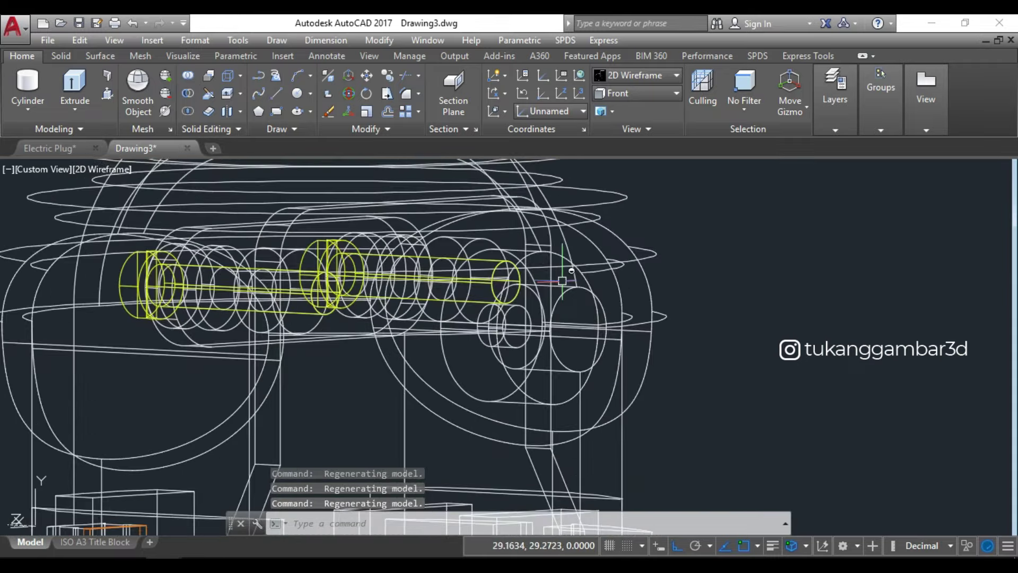
Step: Shade the model in Conceptual style to inspect the side hole from the right
{"action": "left_click", "coordinate": [110, 171]}
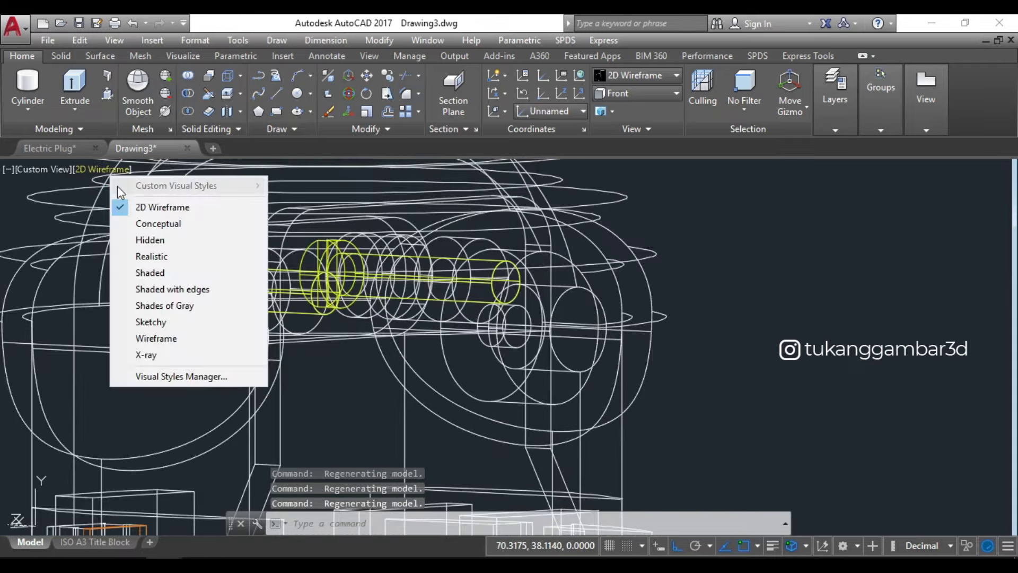
{"action": "left_click", "coordinate": [130, 223]}
{"action": "middle_click_drag", "start_coordinate": [628, 333], "coordinate": [506, 319], "text": "shift"}
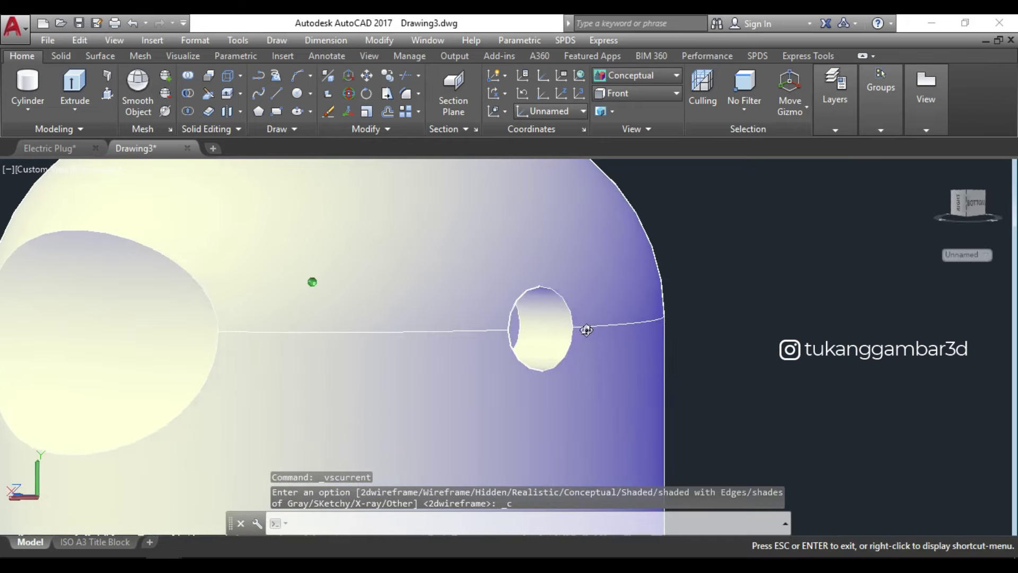
{"action": "scroll", "coordinate": [445, 315], "scroll_direction": "down", "scroll_amount": 5}
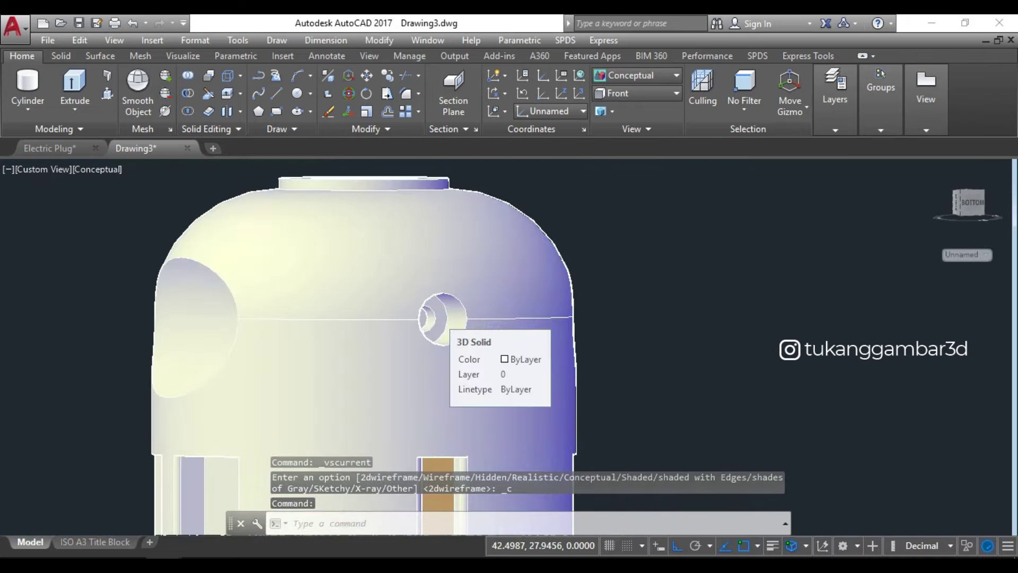
{"action": "middle_click_drag", "start_coordinate": [455, 334], "coordinate": [586, 336], "text": "shift"}
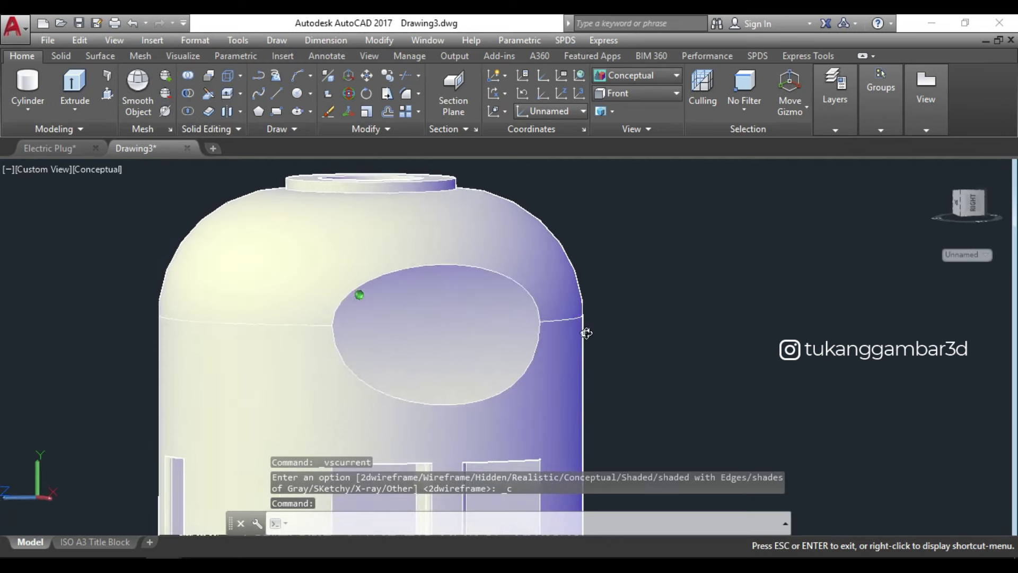
Step: Return the plug to 2D Wireframe, viewed around the shaft
{"action": "left_click", "coordinate": [99, 169]}
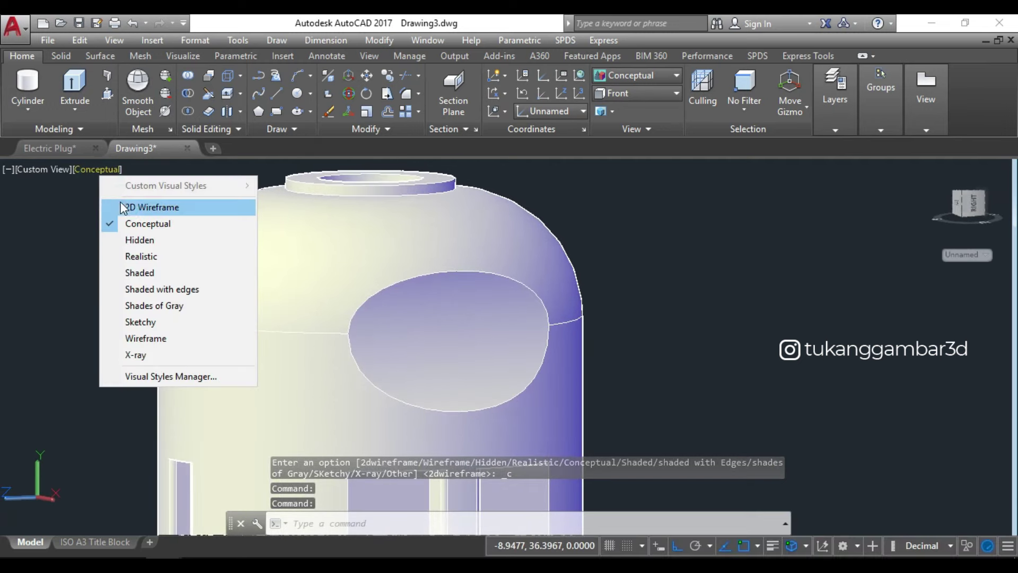
{"action": "left_click", "coordinate": [126, 208]}
{"action": "scroll", "coordinate": [472, 327], "scroll_direction": "up", "scroll_amount": 3}
{"action": "scroll", "coordinate": [472, 327], "scroll_direction": "up", "scroll_amount": 2}
{"action": "scroll", "coordinate": [471, 327], "scroll_direction": "down", "scroll_amount": 3}
{"action": "middle_click_drag", "start_coordinate": [476, 313], "coordinate": [473, 315], "text": "shift"}
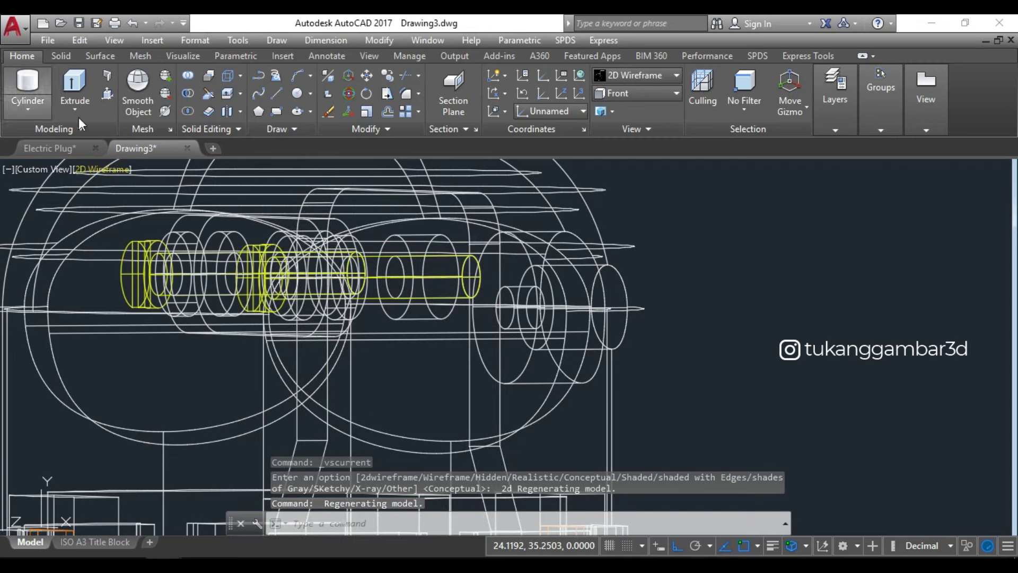
Step: Set the UCS to Front and start a 5-diameter cylinder centred on the side hole
{"action": "left_click", "coordinate": [539, 110]}
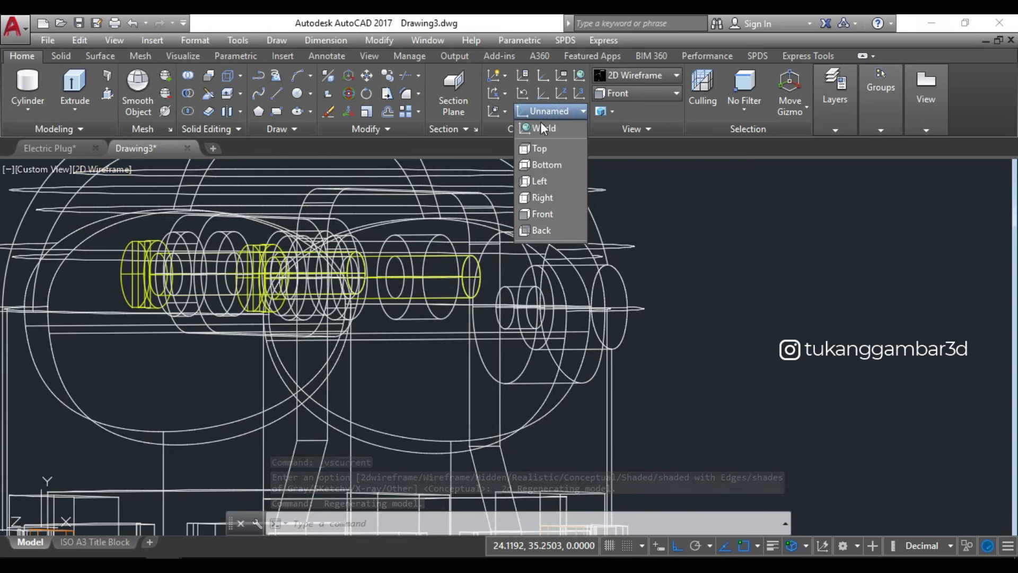
{"action": "left_click", "coordinate": [542, 214]}
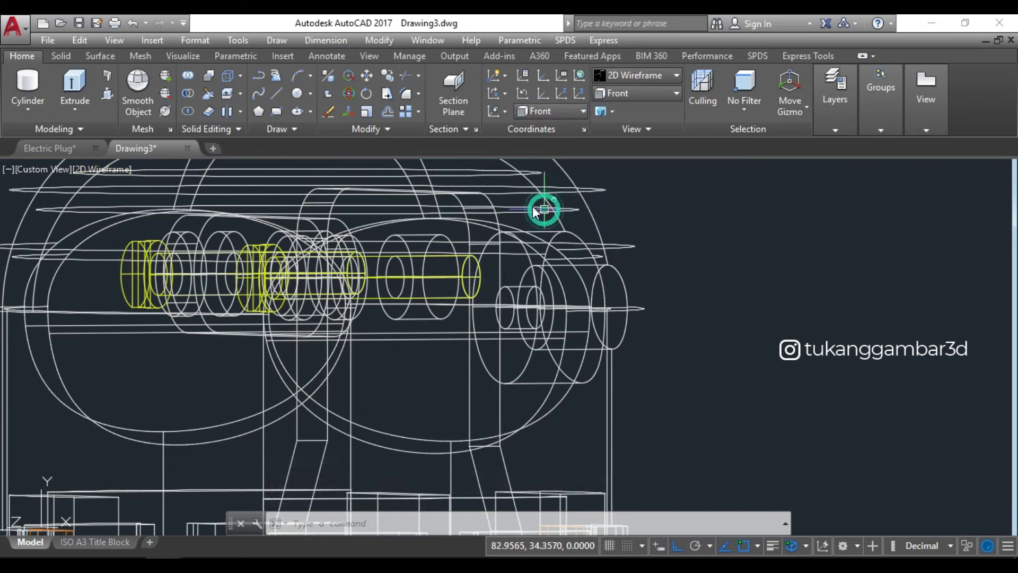
{"action": "left_click", "coordinate": [41, 85]}
{"action": "scroll", "coordinate": [471, 268], "scroll_direction": "up", "scroll_amount": 2}
{"action": "mouse_move", "coordinate": [475, 288]}
{"action": "middle_mouse_down", "text": "shift"}
{"action": "mouse_move", "coordinate": [492, 318]}
{"action": "mouse_move", "coordinate": [516, 306]}
{"action": "middle_mouse_up", "text": "shift"}
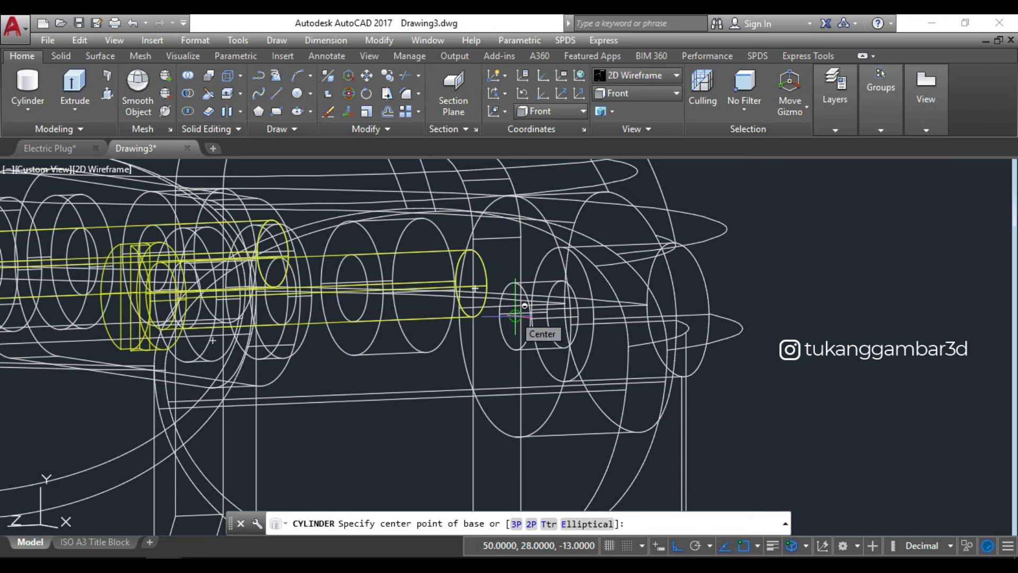
{"action": "left_click", "coordinate": [515, 316]}
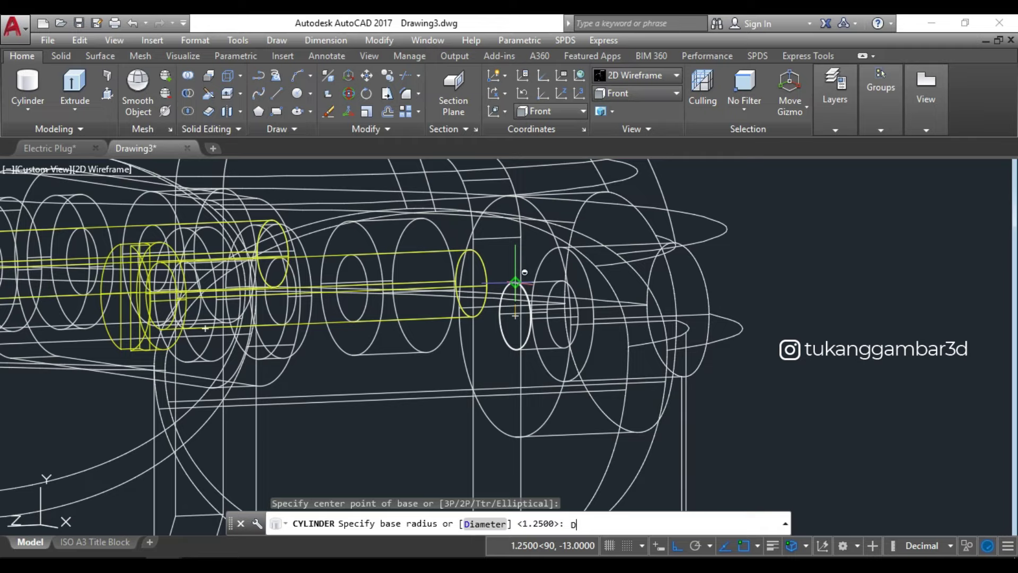
{"action": "key", "text": "Return"}
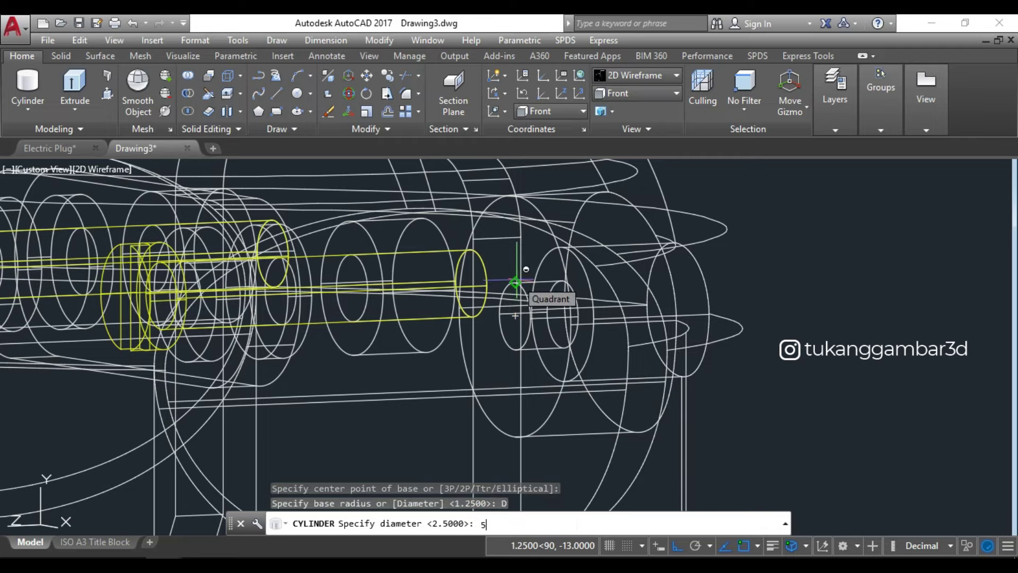
{"action": "key", "text": "Return"}
Step: Set the cylinder's height so it extends through the internal parts, then inspect it
{"action": "middle_click_drag", "start_coordinate": [515, 282], "coordinate": [452, 310], "text": "shift"}
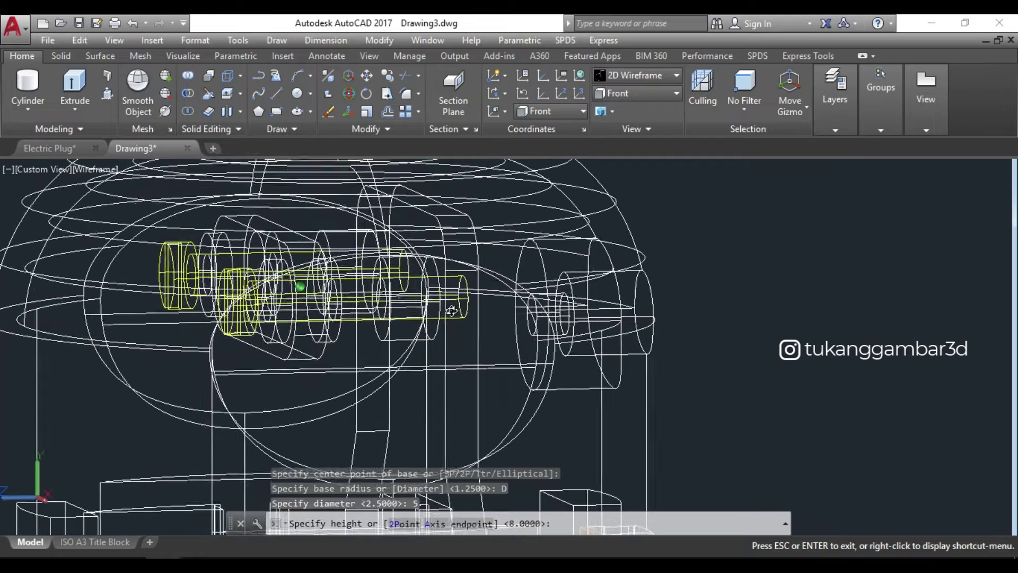
{"action": "middle_click_drag", "start_coordinate": [451, 310], "coordinate": [467, 297], "text": "shift"}
{"action": "scroll", "coordinate": [470, 295], "scroll_direction": "up", "scroll_amount": 3}
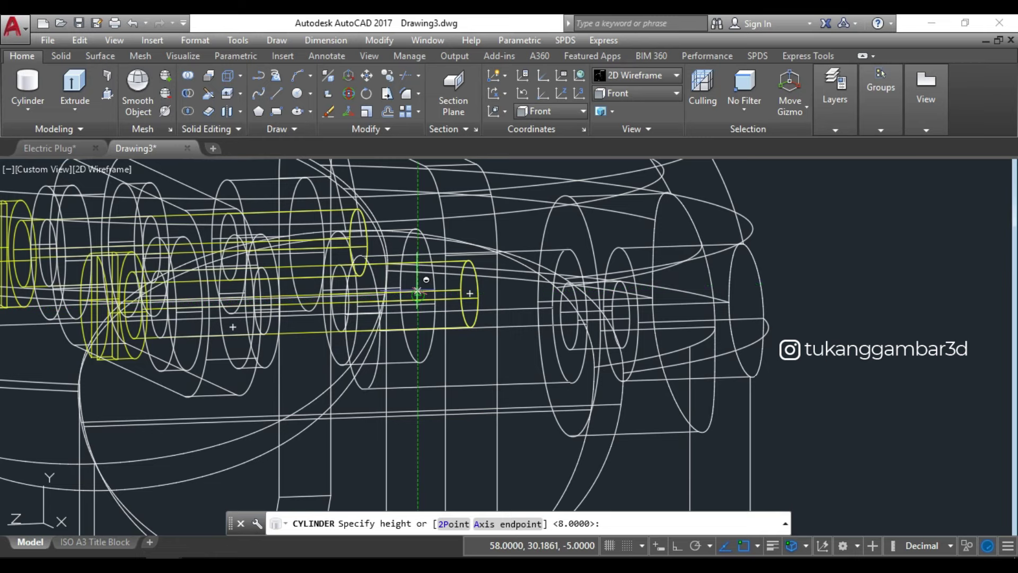
{"action": "left_click", "coordinate": [418, 294]}
{"action": "middle_click_drag", "start_coordinate": [418, 295], "coordinate": [390, 302], "text": "shift"}
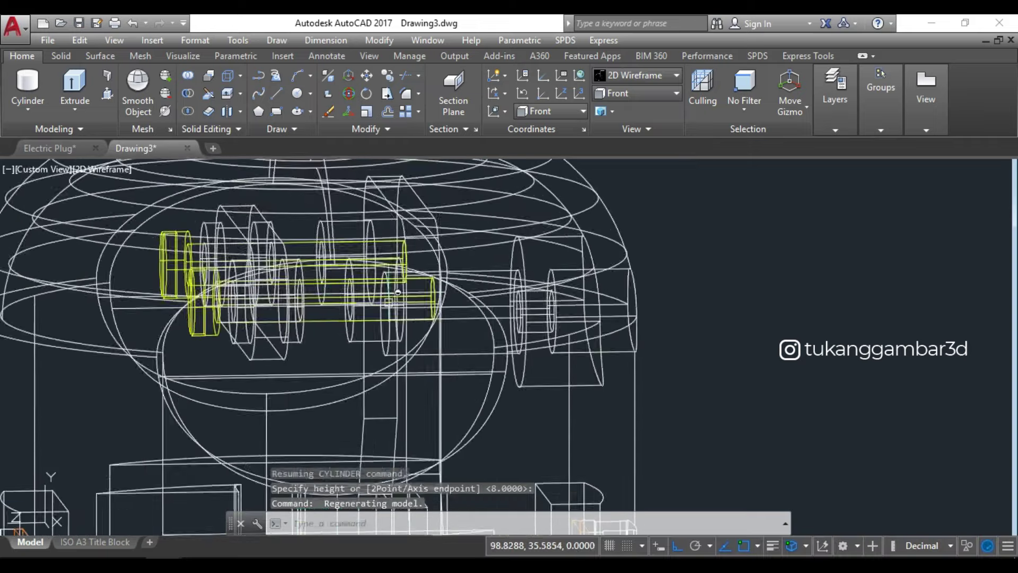
{"action": "scroll", "coordinate": [401, 293], "scroll_direction": "down", "scroll_amount": 3}
Step: Switch to Conceptual style and hide the outer housing
{"action": "left_click", "coordinate": [101, 177]}
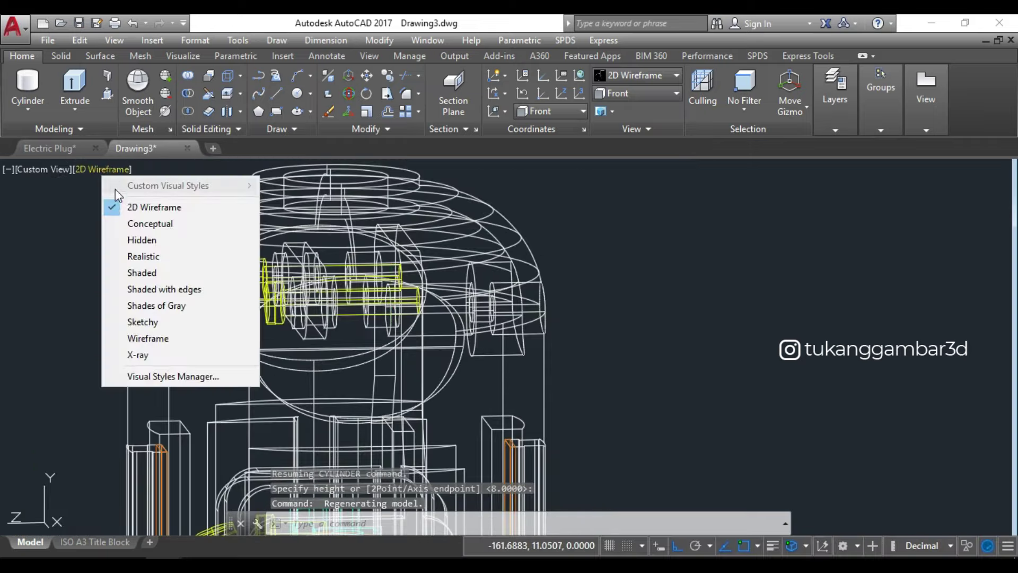
{"action": "left_click", "coordinate": [141, 220]}
{"action": "left_click", "coordinate": [467, 229]}
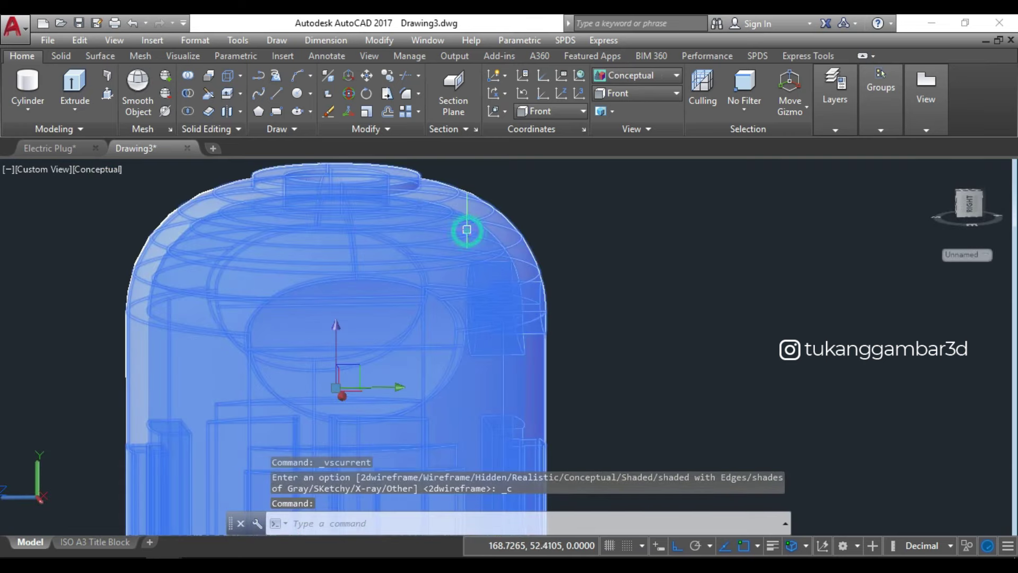
{"action": "right_click", "coordinate": [556, 190]}
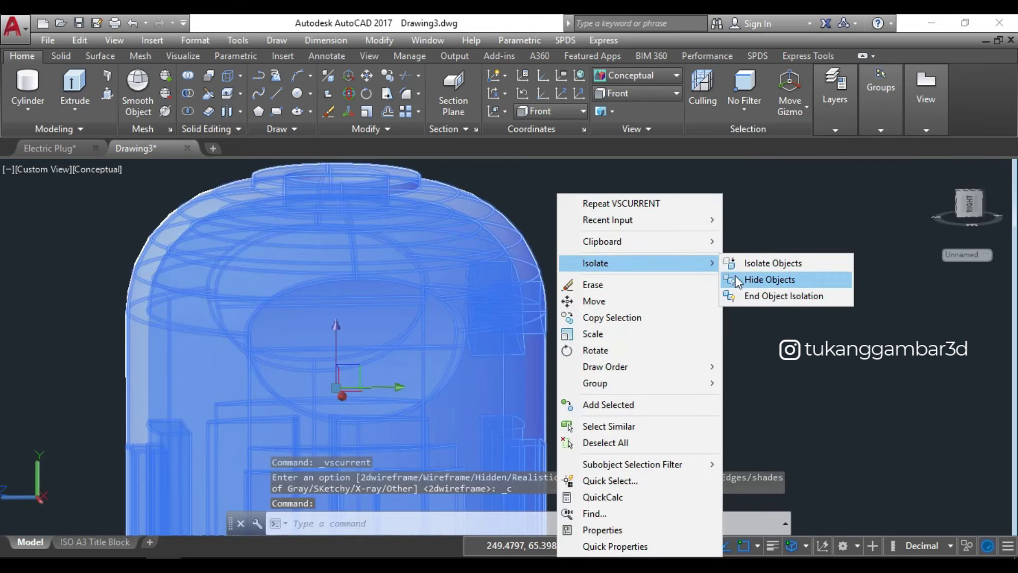
{"action": "left_click", "coordinate": [737, 276]}
Step: Union the tall purple bracket with the new cylinder
{"action": "middle_click_drag", "start_coordinate": [520, 316], "coordinate": [424, 312], "text": "shift"}
{"action": "left_click", "coordinate": [424, 312]}
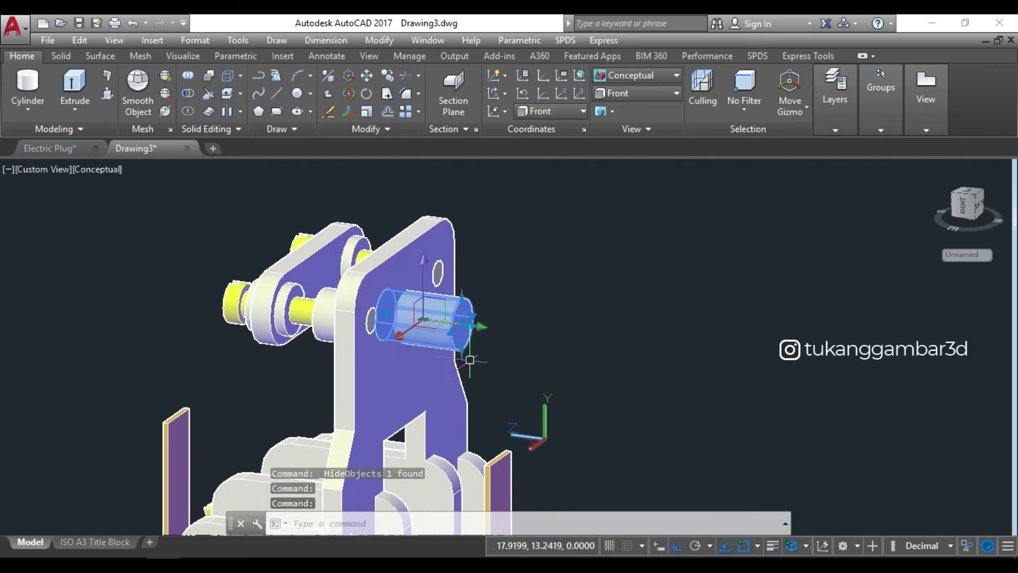
{"action": "key", "text": "Escape"}
{"action": "mouse_move", "coordinate": [472, 332]}
{"action": "middle_mouse_down", "text": "shift"}
{"action": "mouse_move", "coordinate": [551, 313]}
{"action": "mouse_move", "coordinate": [560, 285]}
{"action": "mouse_move", "coordinate": [555, 348]}
{"action": "mouse_move", "coordinate": [516, 345]}
{"action": "mouse_move", "coordinate": [488, 319]}
{"action": "middle_mouse_up", "text": "shift"}
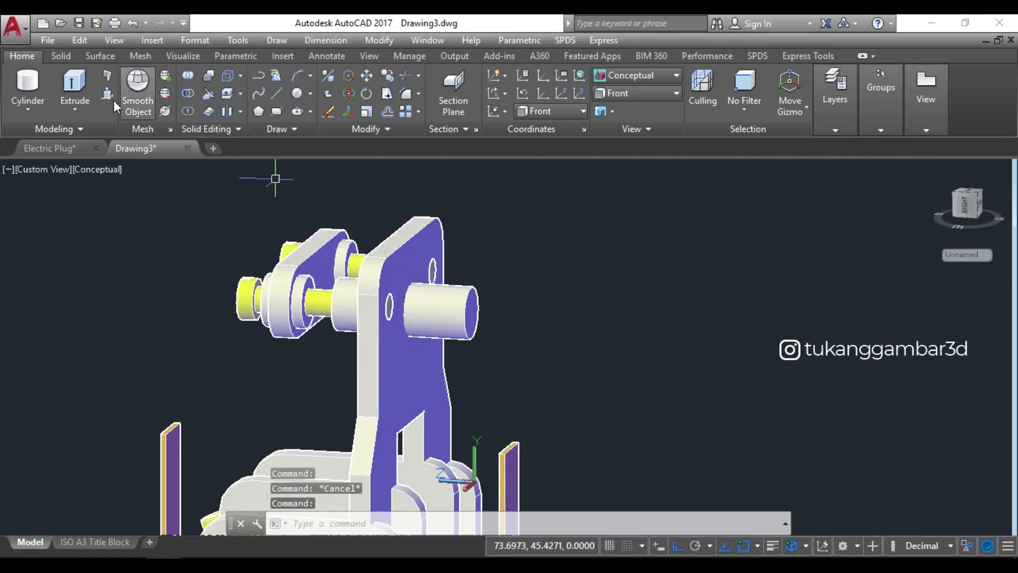
{"action": "left_click", "coordinate": [188, 75]}
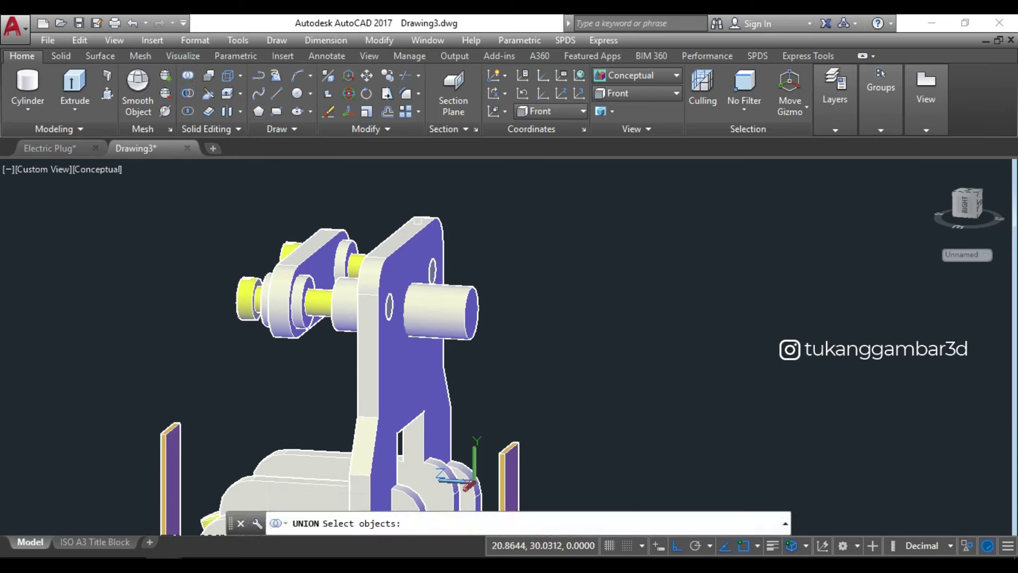
{"action": "left_click", "coordinate": [411, 232]}
{"action": "left_click", "coordinate": [466, 289]}
{"action": "key", "text": "Return"}
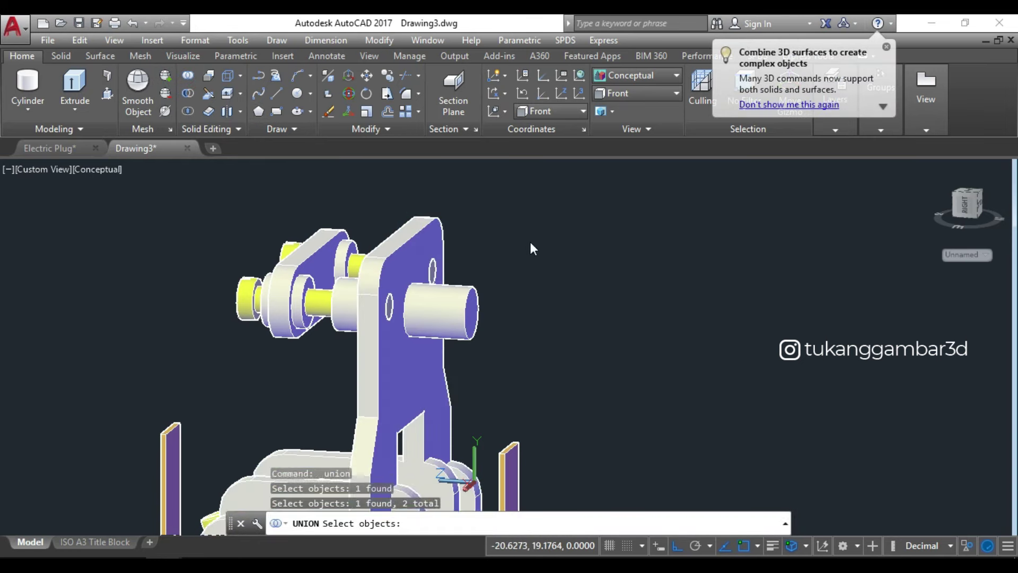
Step: Draw a cylinder of diameter 2.5 and height 5 centred on the boss end
{"action": "left_click", "coordinate": [33, 87]}
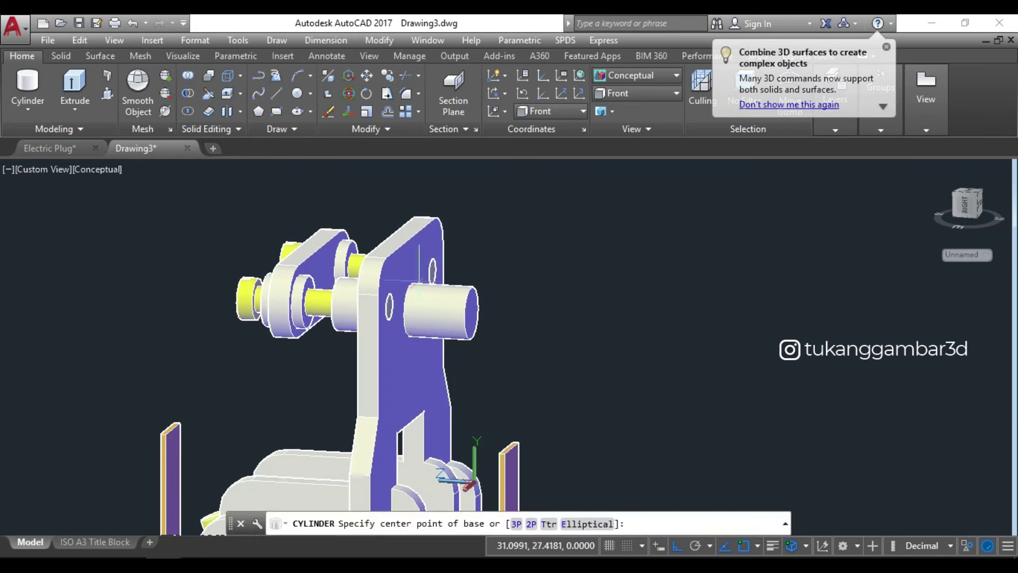
{"action": "middle_click_drag", "start_coordinate": [454, 318], "coordinate": [471, 313], "text": "shift"}
{"action": "scroll", "coordinate": [467, 304], "scroll_direction": "up", "scroll_amount": 2}
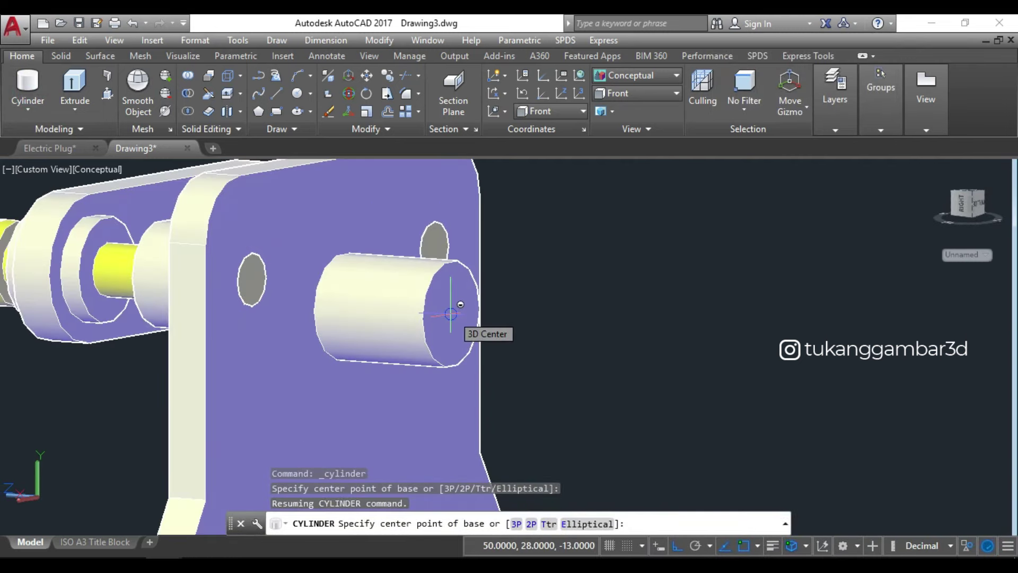
{"action": "left_click", "coordinate": [450, 313]}
{"action": "type", "text": "D"}
{"action": "key", "text": "Return"}
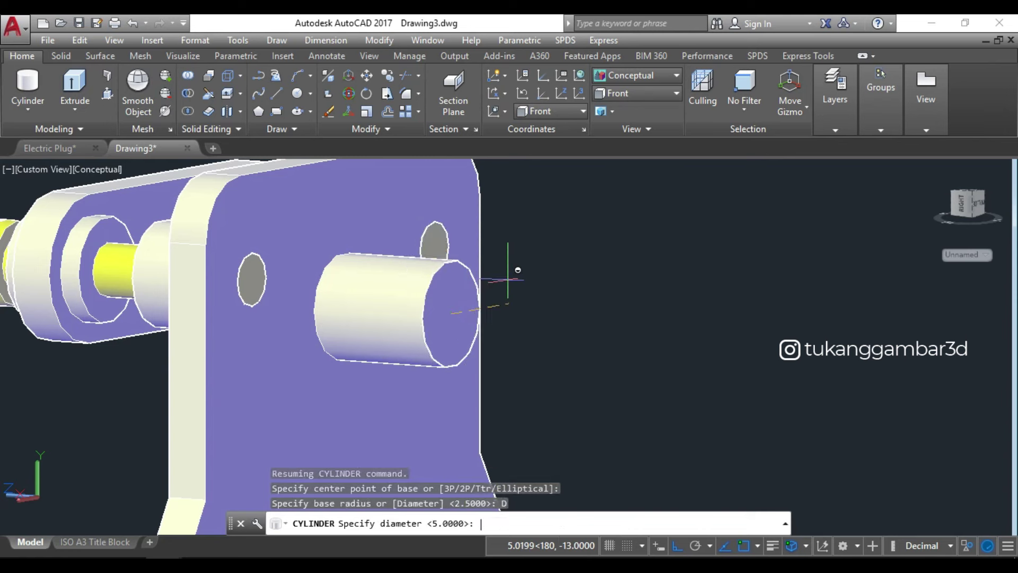
{"action": "key", "text": "Return"}
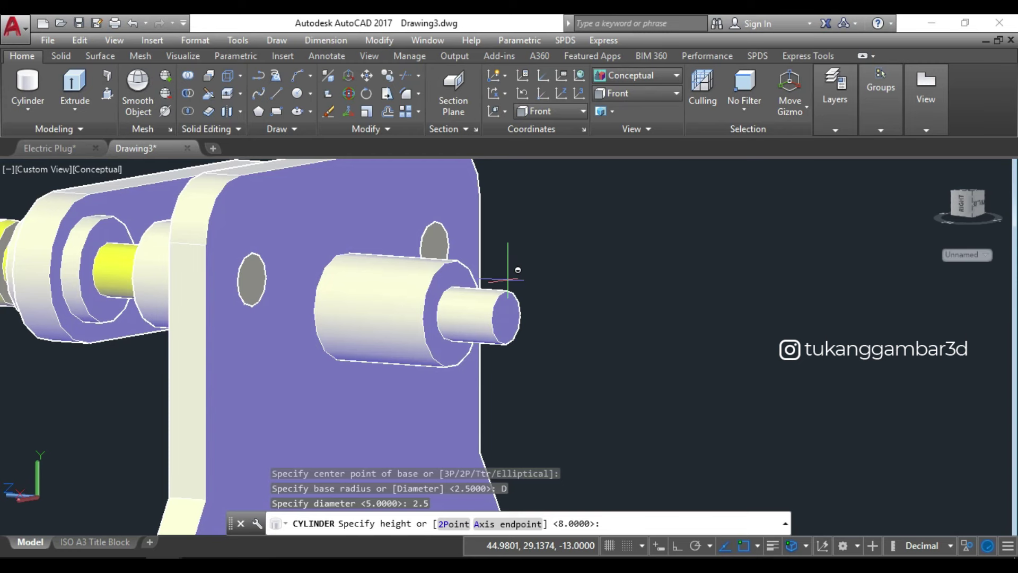
{"action": "type", "text": "5"}
{"action": "key", "text": "Return"}
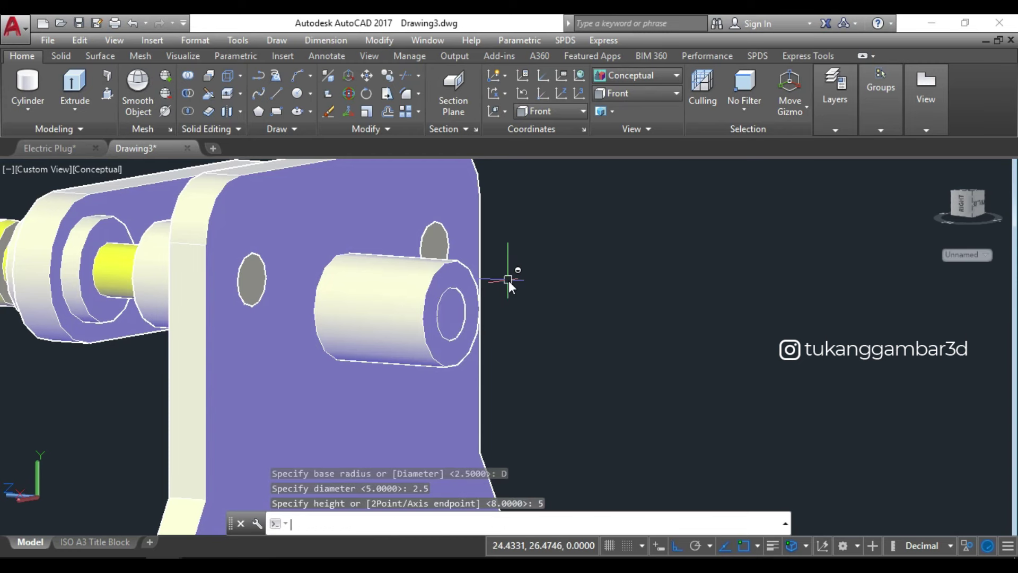
{"action": "scroll", "coordinate": [352, 231], "scroll_direction": "down", "scroll_amount": 3}
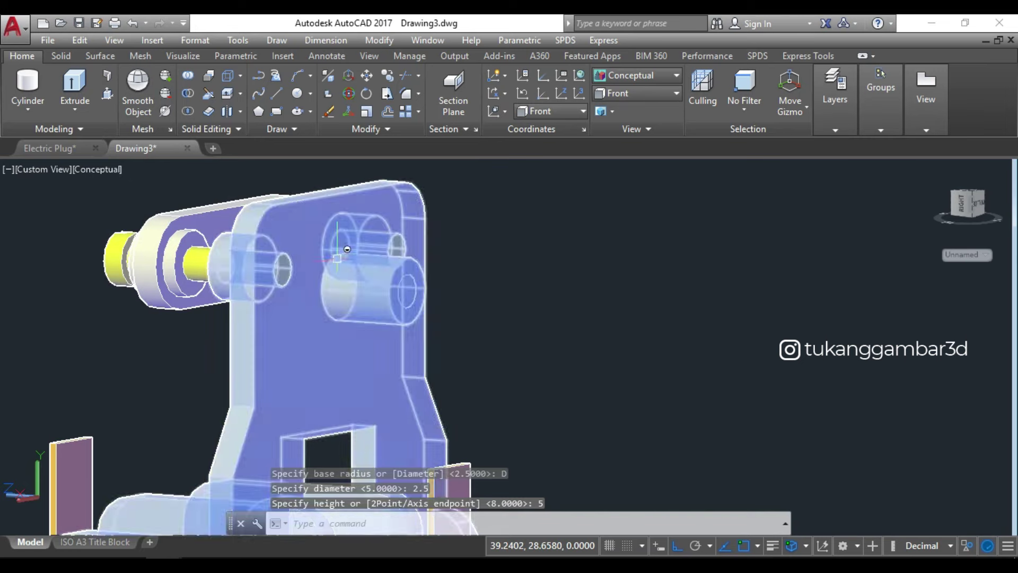
Step: Window-select the small cylinder and view the cylinders side-on
{"action": "left_click", "coordinate": [286, 182]}
{"action": "left_click", "coordinate": [486, 339]}
{"action": "middle_click_drag", "start_coordinate": [486, 342], "coordinate": [548, 327], "text": "shift"}
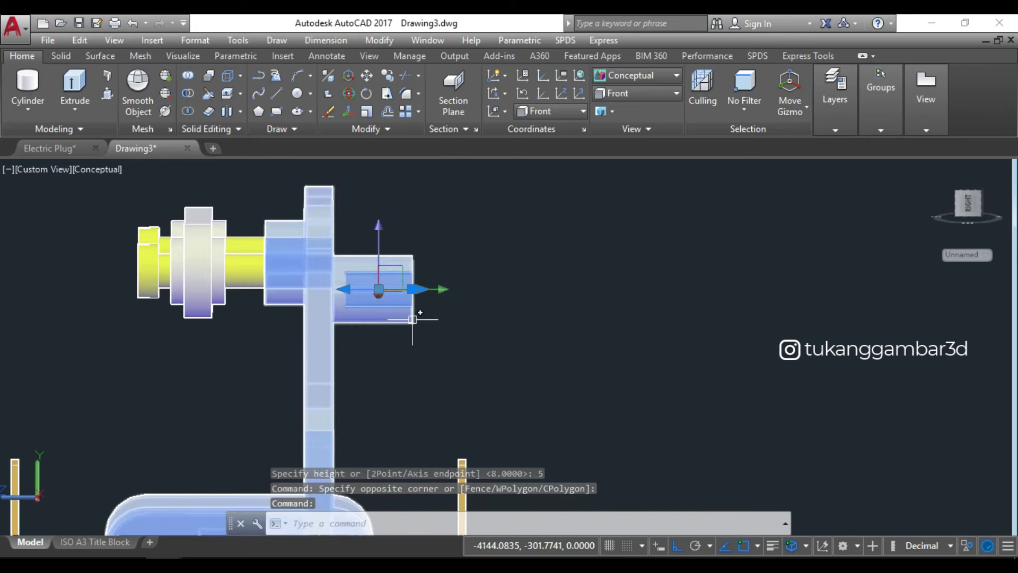
{"action": "scroll", "coordinate": [362, 322], "scroll_direction": "up", "scroll_amount": 2}
{"action": "key", "text": "Escape"}
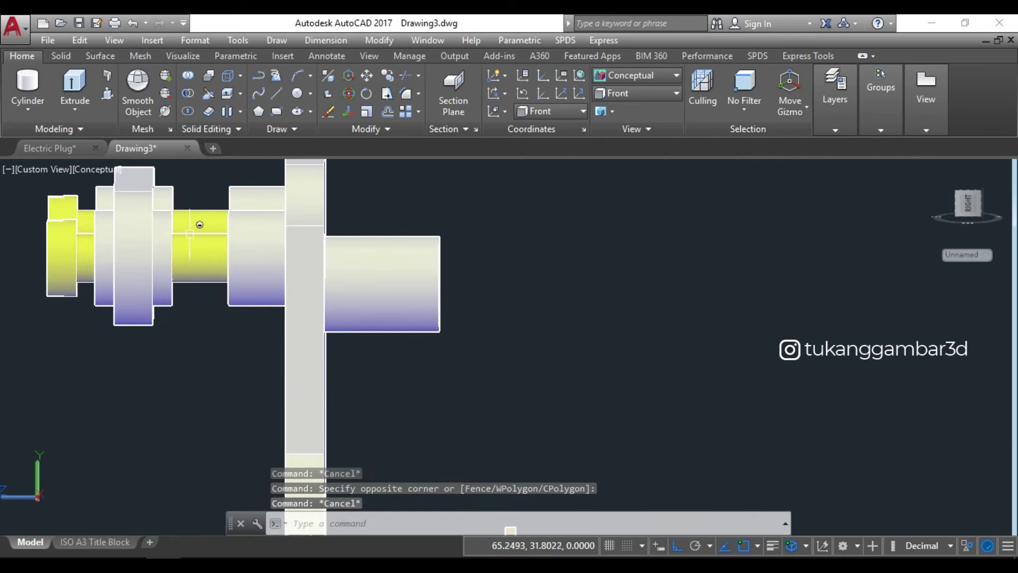
Step: Subtract the small cylinder from the boss to leave a bore
{"action": "left_click", "coordinate": [187, 94]}
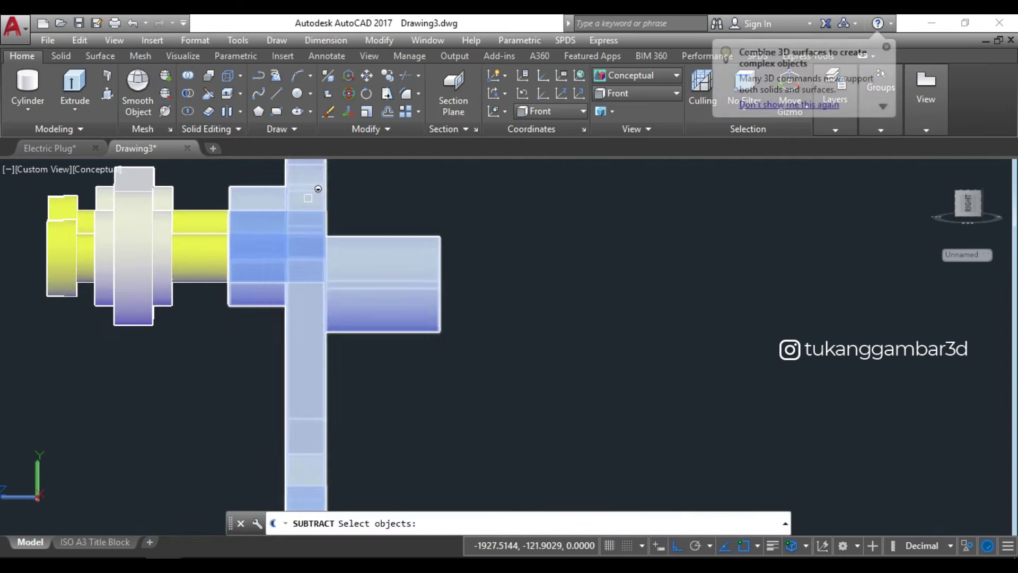
{"action": "left_click", "coordinate": [403, 238]}
{"action": "key", "text": "Return"}
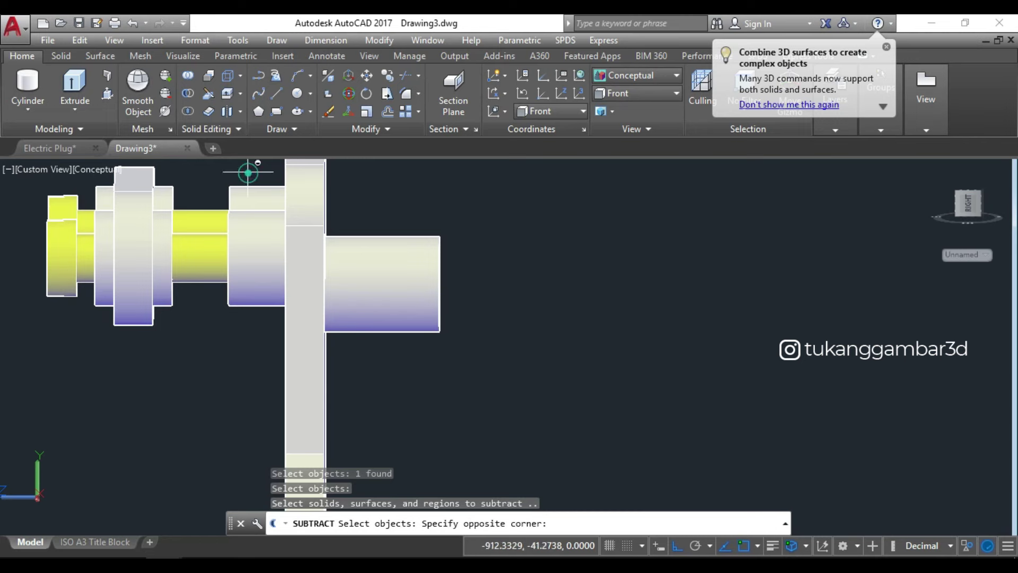
{"action": "left_click", "coordinate": [508, 363]}
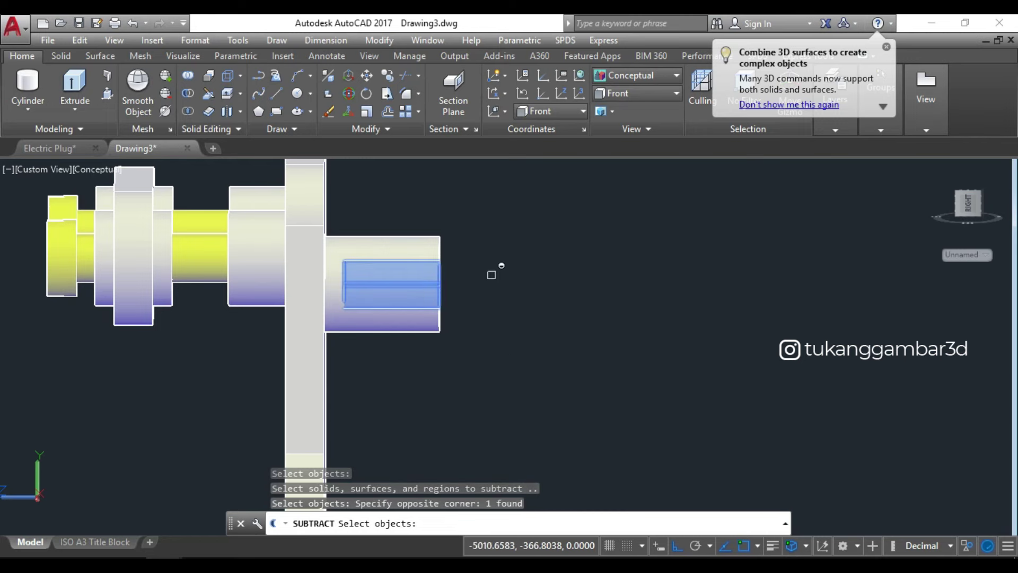
{"action": "key", "text": "Return"}
{"action": "mouse_move", "coordinate": [491, 274]}
{"action": "middle_mouse_down", "text": "shift"}
{"action": "mouse_move", "coordinate": [462, 286]}
{"action": "mouse_move", "coordinate": [313, 288]}
{"action": "mouse_move", "coordinate": [416, 329]}
{"action": "mouse_move", "coordinate": [421, 323]}
{"action": "middle_mouse_up", "text": "shift"}
{"action": "scroll", "coordinate": [313, 288], "scroll_direction": "down", "scroll_amount": 3}
{"action": "scroll", "coordinate": [313, 288], "scroll_direction": "down", "scroll_amount": 2}
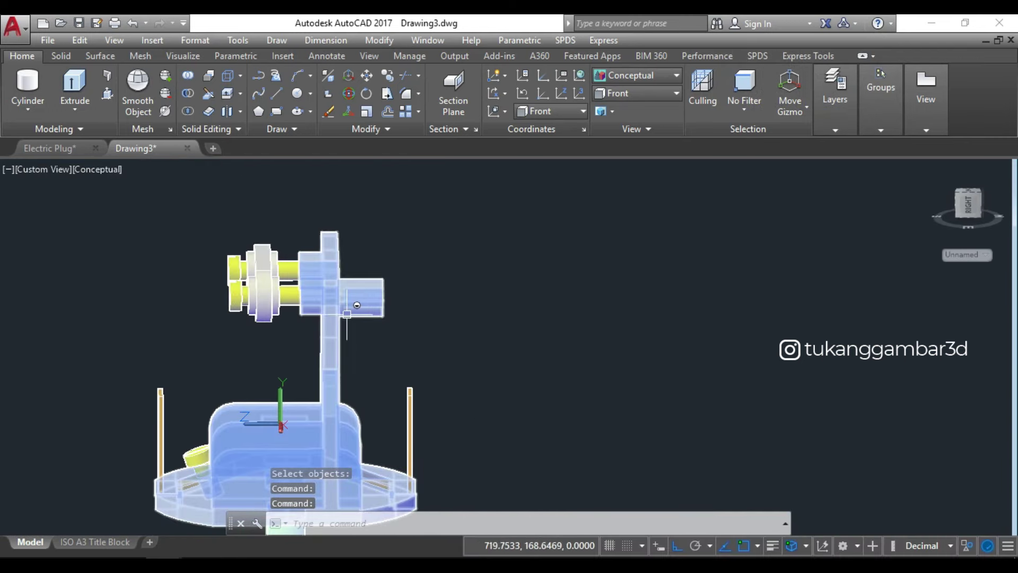
Step: Copy the upper yellow shaft to the right of the bracket
{"action": "left_click", "coordinate": [231, 263]}
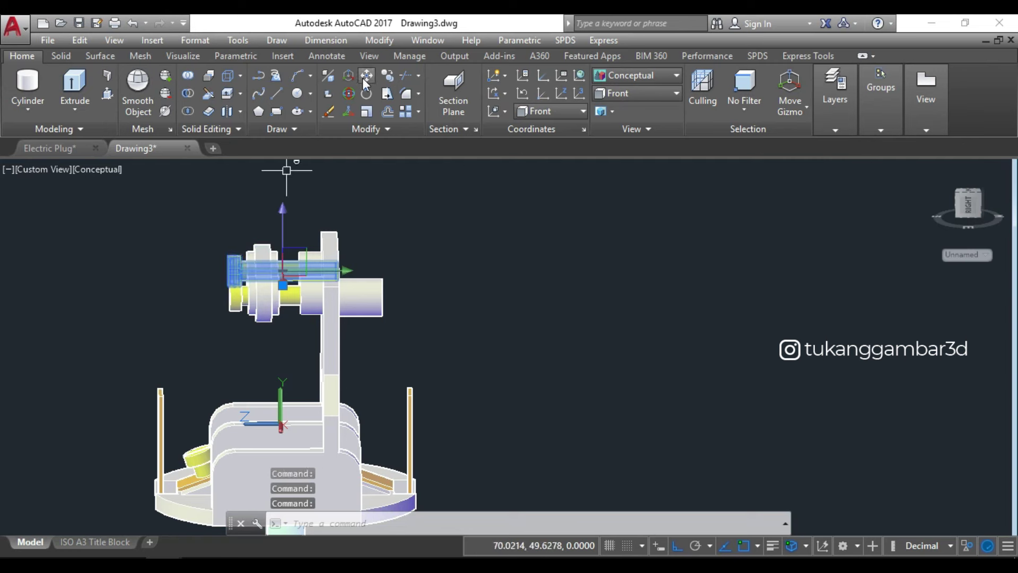
{"action": "left_click", "coordinate": [386, 75]}
{"action": "left_click", "coordinate": [394, 238]}
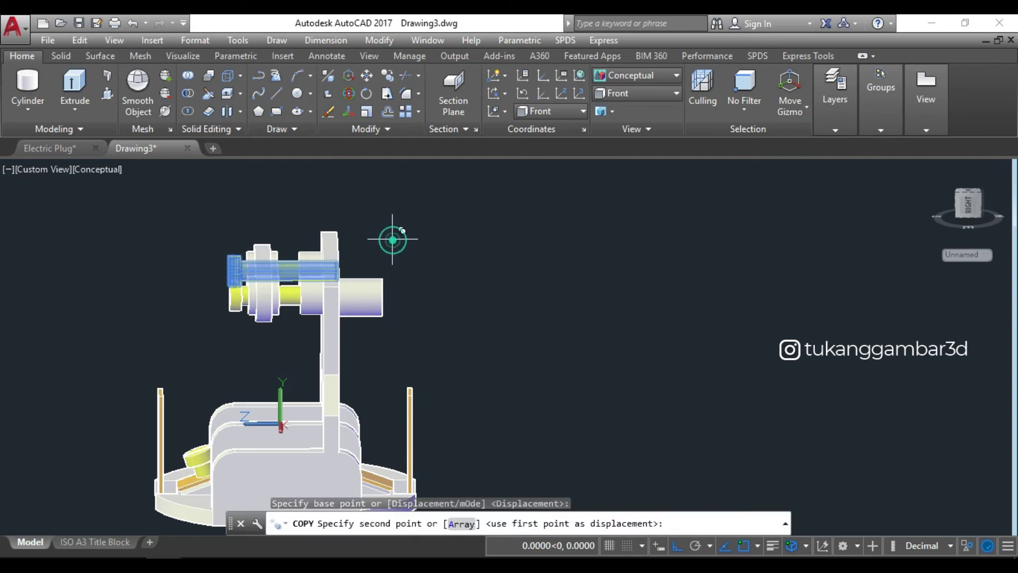
{"action": "left_click", "coordinate": [626, 253]}
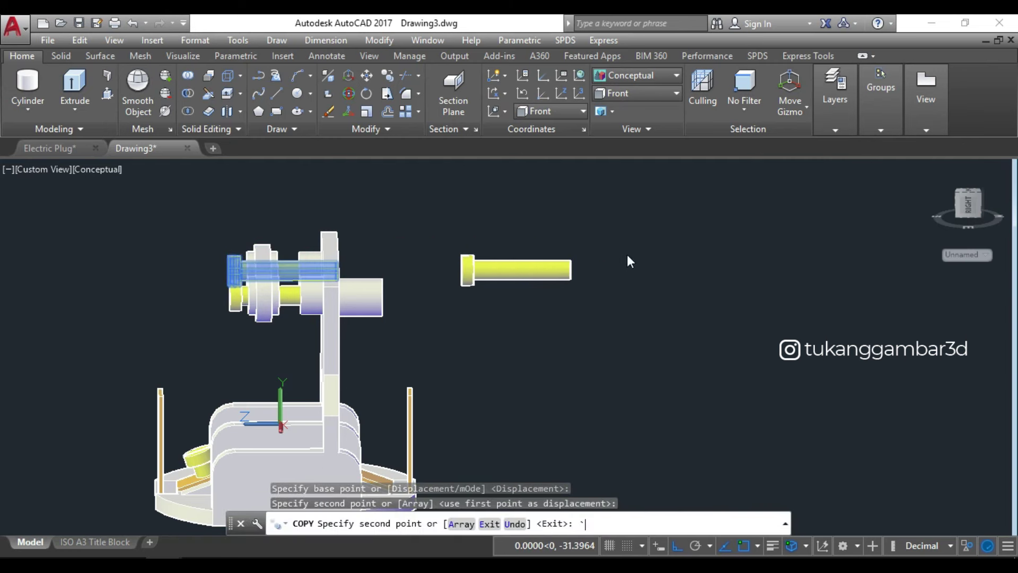
{"action": "key", "text": "Escape"}
Step: Rotate the copied shaft 180 degrees in 3D about a gizmo axis
{"action": "left_click", "coordinate": [609, 202]}
{"action": "left_click", "coordinate": [431, 319]}
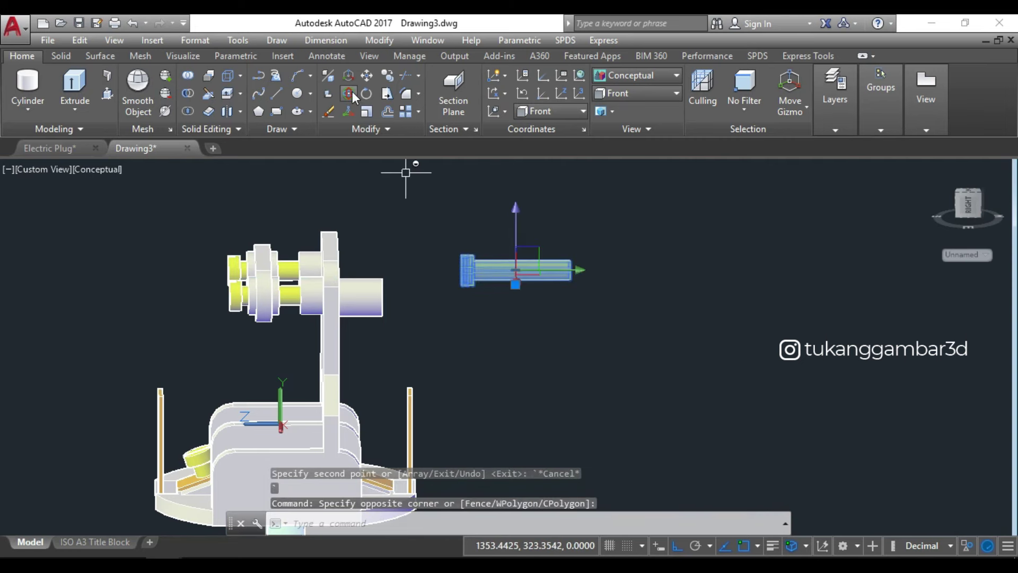
{"action": "left_click", "coordinate": [349, 95]}
{"action": "left_click", "coordinate": [479, 233]}
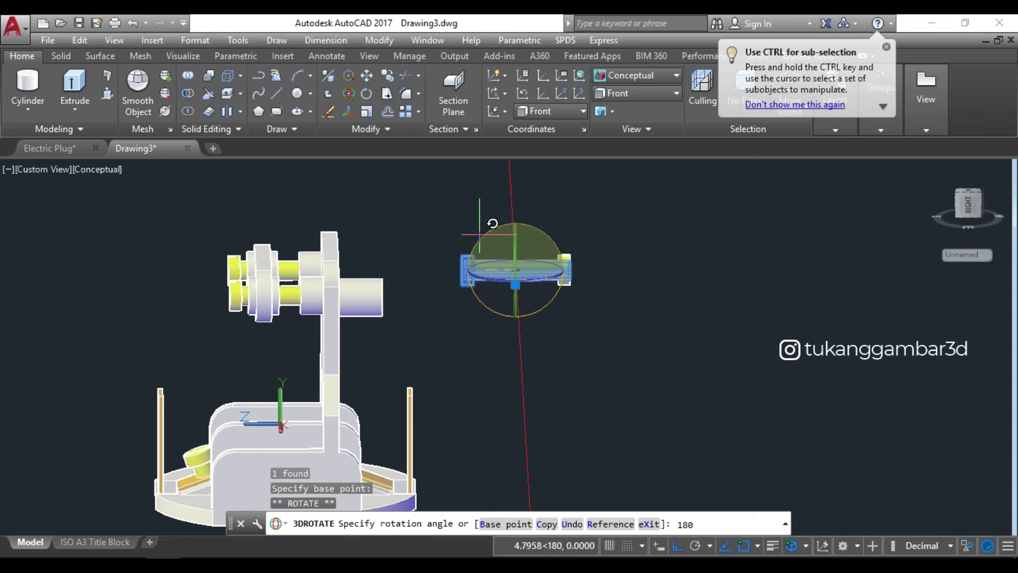
{"action": "key", "text": "Return"}
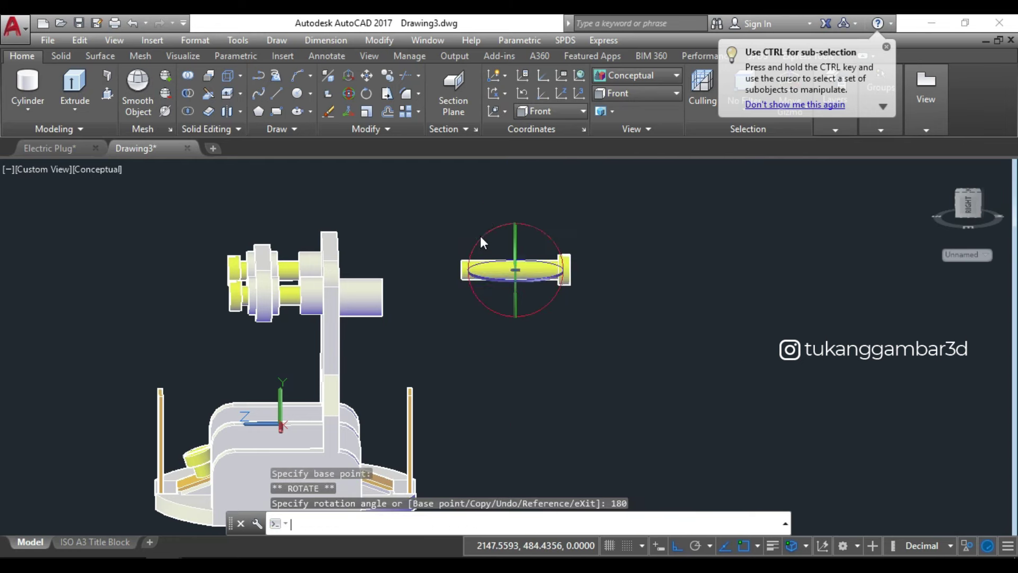
{"action": "key", "text": "Escape"}
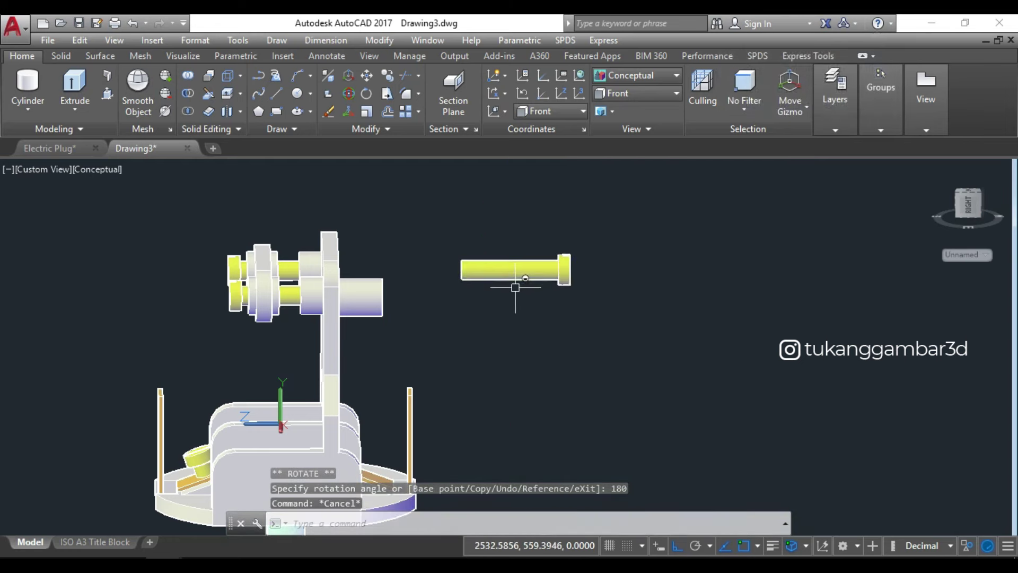
{"action": "middle_click_drag", "start_coordinate": [535, 275], "coordinate": [534, 288], "text": "shift"}
{"action": "scroll", "coordinate": [534, 289], "scroll_direction": "up", "scroll_amount": 2}
Step: Press-pull the copied shaft's plain end face inward to shorten it
{"action": "scroll", "coordinate": [538, 258], "scroll_direction": "up", "scroll_amount": 2}
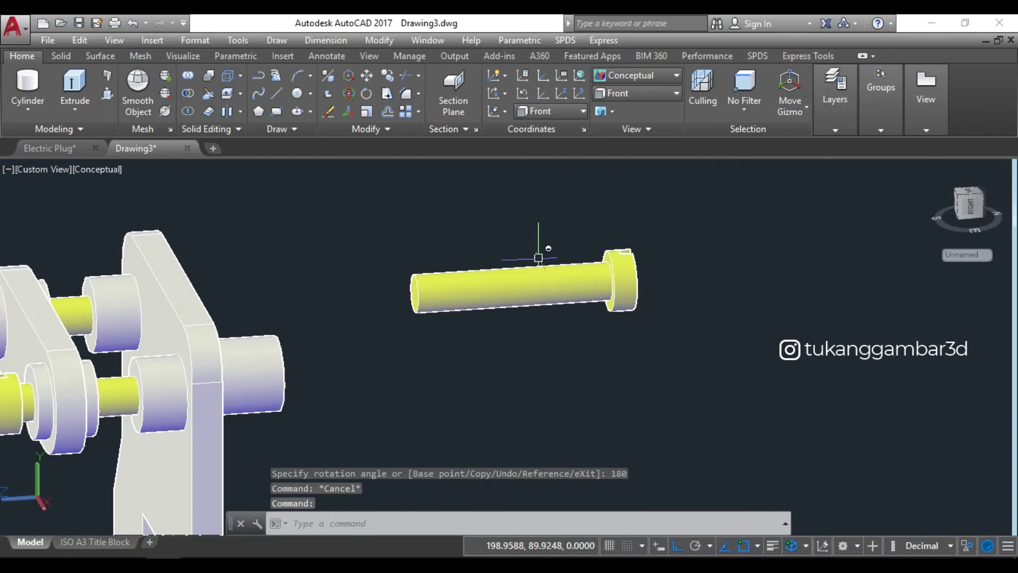
{"action": "left_click", "coordinate": [107, 94]}
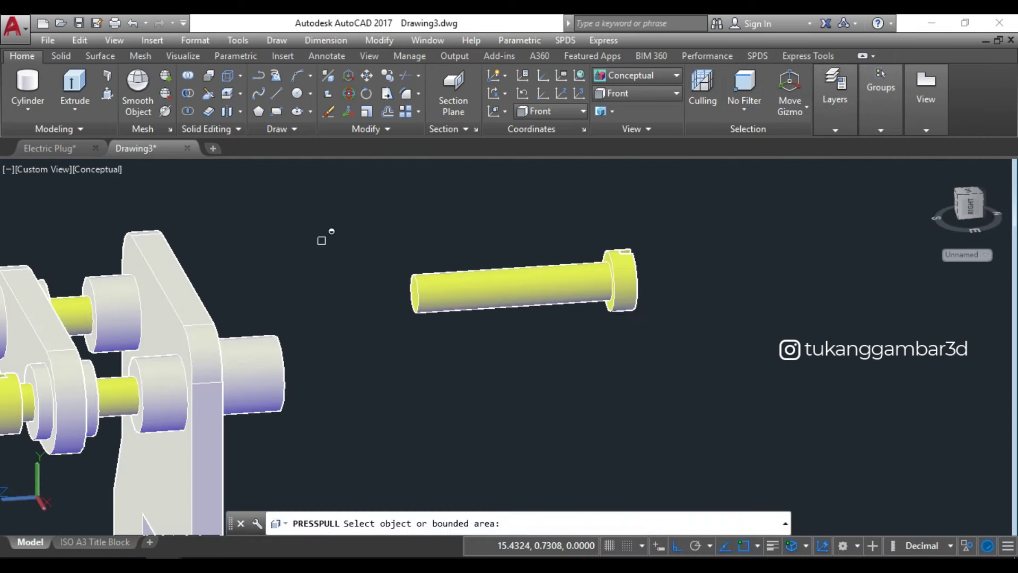
{"action": "scroll", "coordinate": [326, 234], "scroll_direction": "up", "scroll_amount": 2}
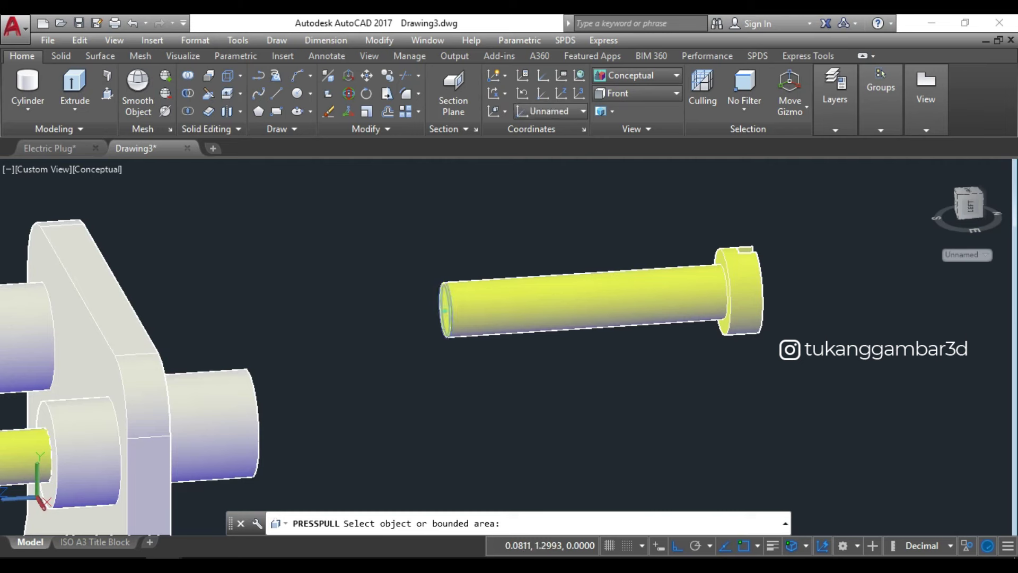
{"action": "left_click", "coordinate": [445, 310]}
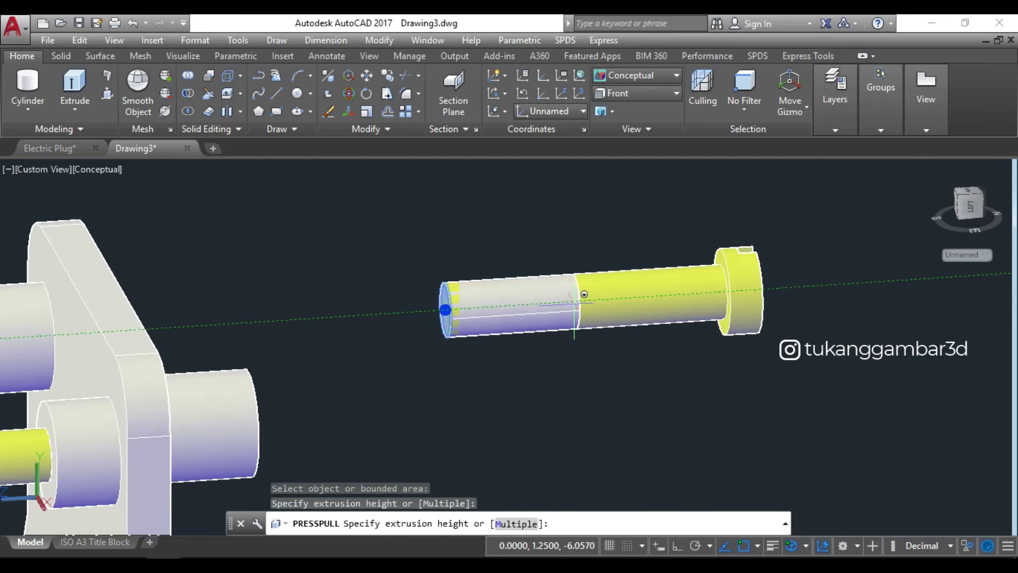
{"action": "left_click", "coordinate": [574, 291]}
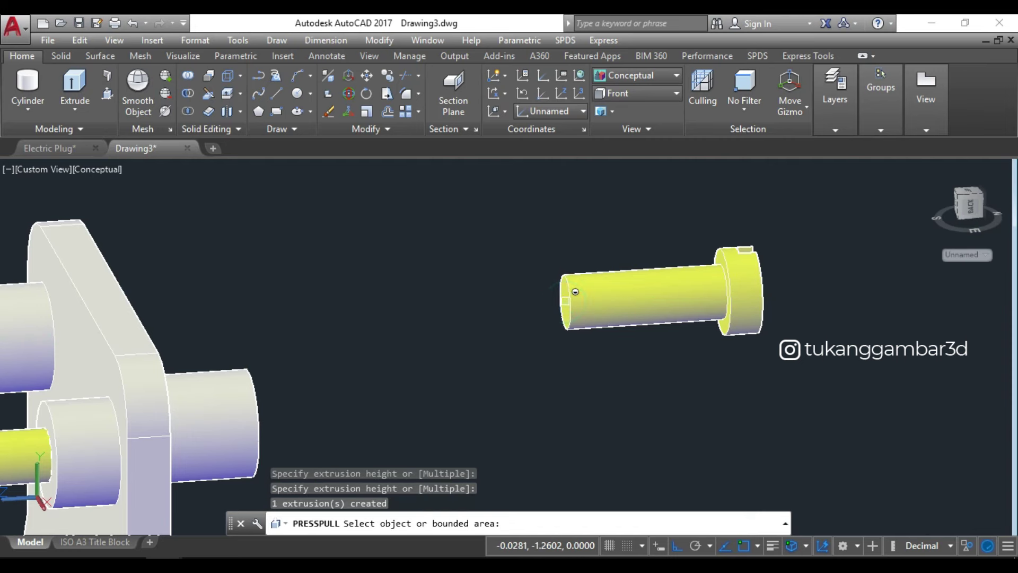
{"action": "key", "text": "Return"}
{"action": "left_click", "coordinate": [636, 289]}
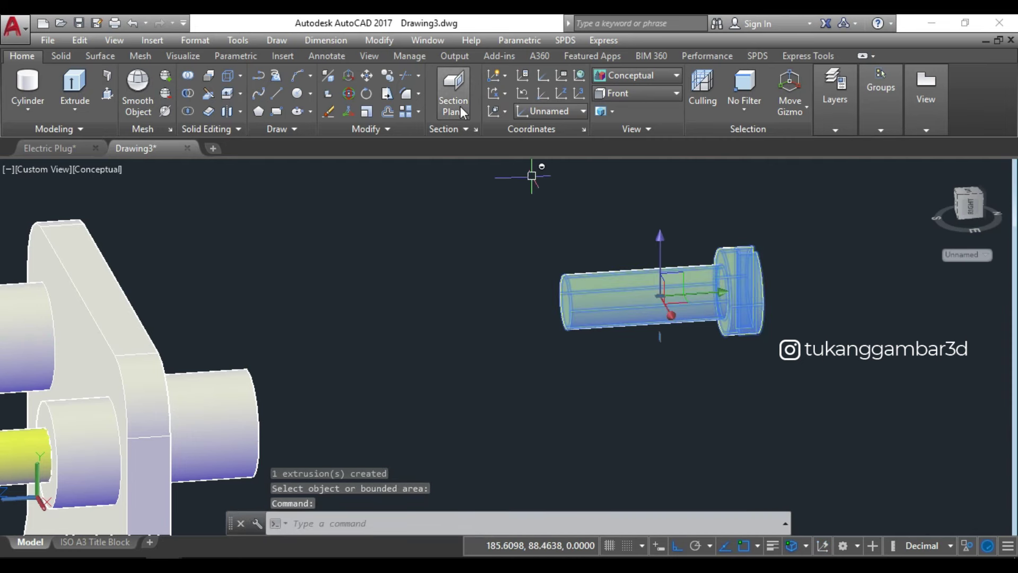
Step: Move the shortened shaft into the boss hole on the bracket
{"action": "left_click", "coordinate": [366, 75]}
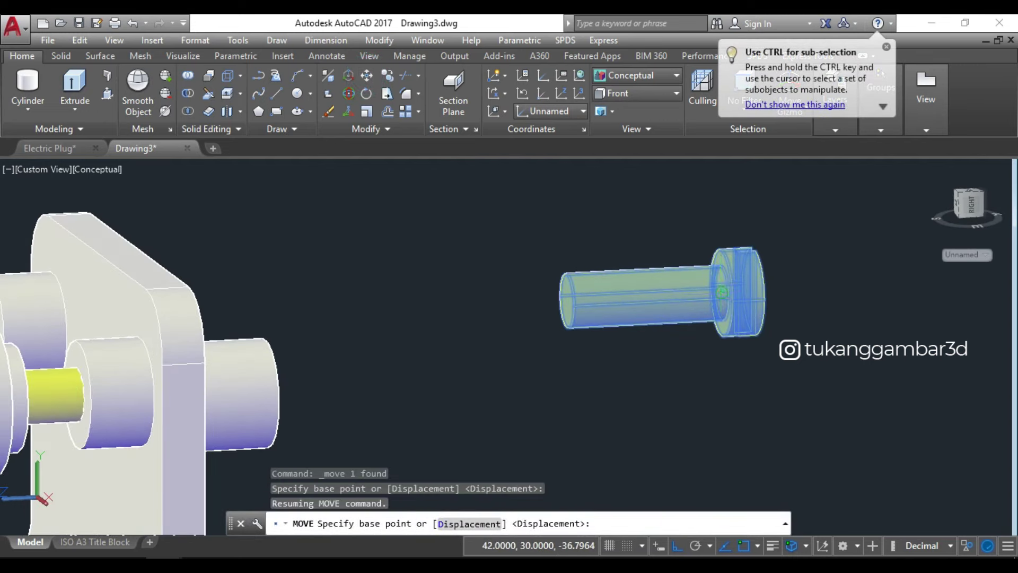
{"action": "left_click", "coordinate": [721, 292]}
{"action": "scroll", "coordinate": [722, 293], "scroll_direction": "down", "scroll_amount": 3}
{"action": "middle_click_drag", "start_coordinate": [613, 288], "coordinate": [569, 290], "text": "shift"}
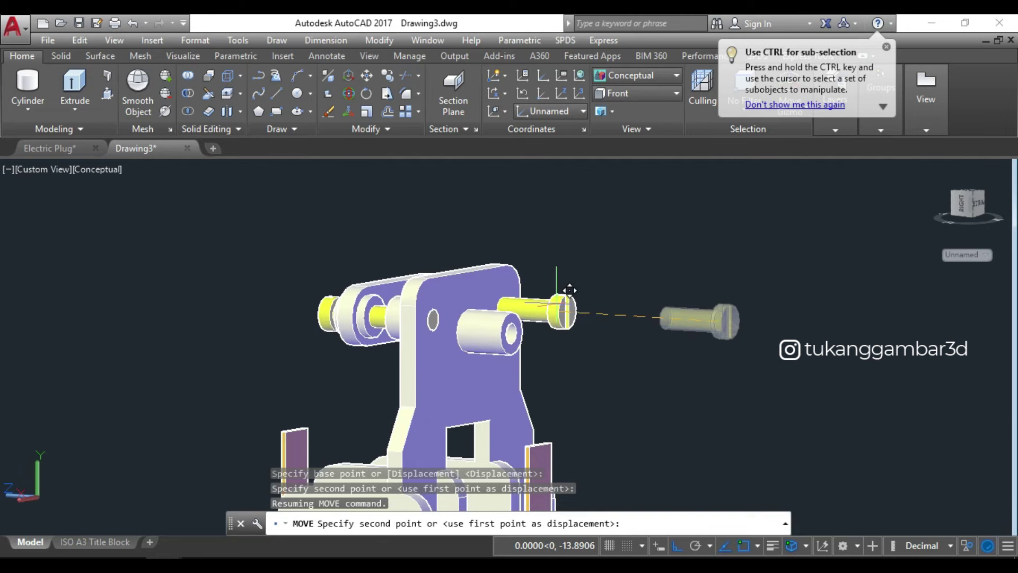
{"action": "scroll", "coordinate": [570, 290], "scroll_direction": "up", "scroll_amount": 3}
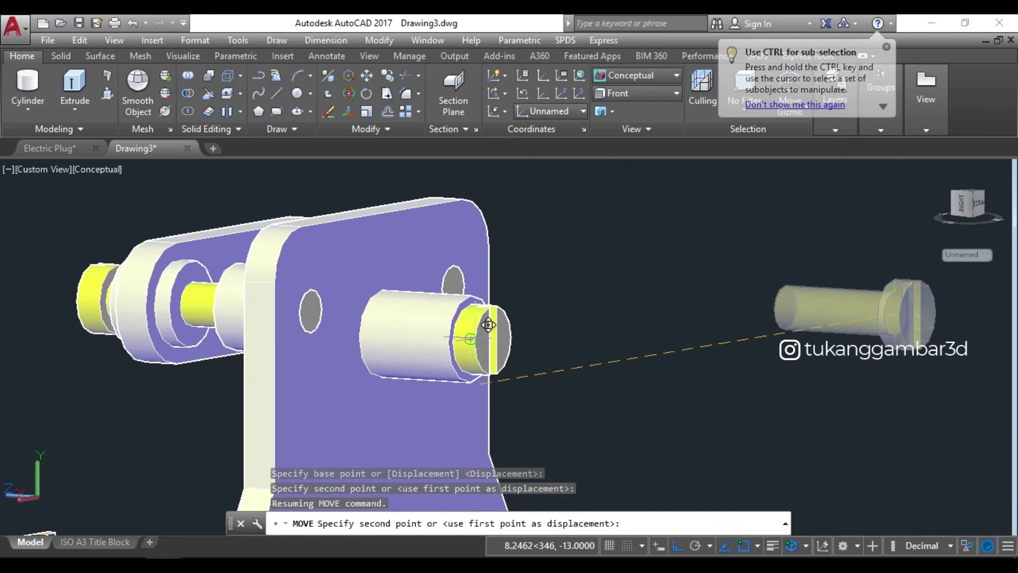
{"action": "left_click", "coordinate": [482, 328]}
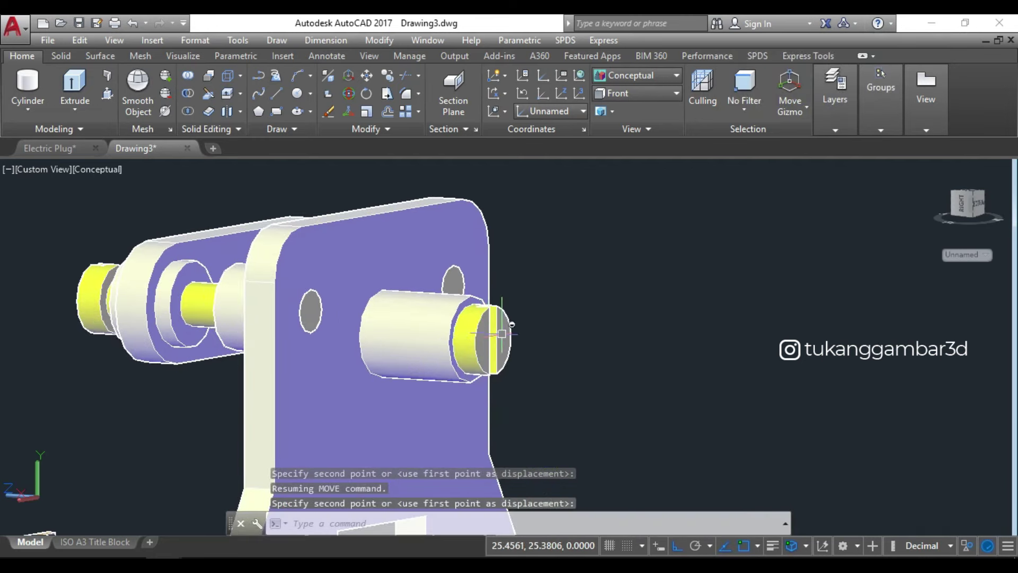
{"action": "scroll", "coordinate": [502, 333], "scroll_direction": "down", "scroll_amount": 2}
{"action": "middle_click_drag", "start_coordinate": [528, 330], "coordinate": [584, 337], "text": "shift"}
Step: Shift the yellow bolt 2 units within the sleeve
{"action": "left_click", "coordinate": [523, 320]}
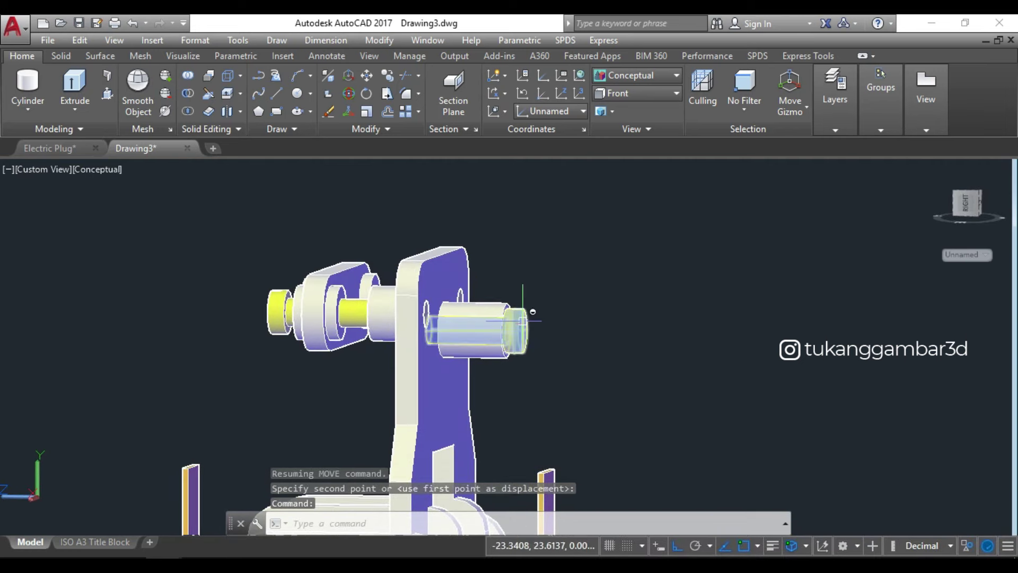
{"action": "left_click", "coordinate": [366, 75]}
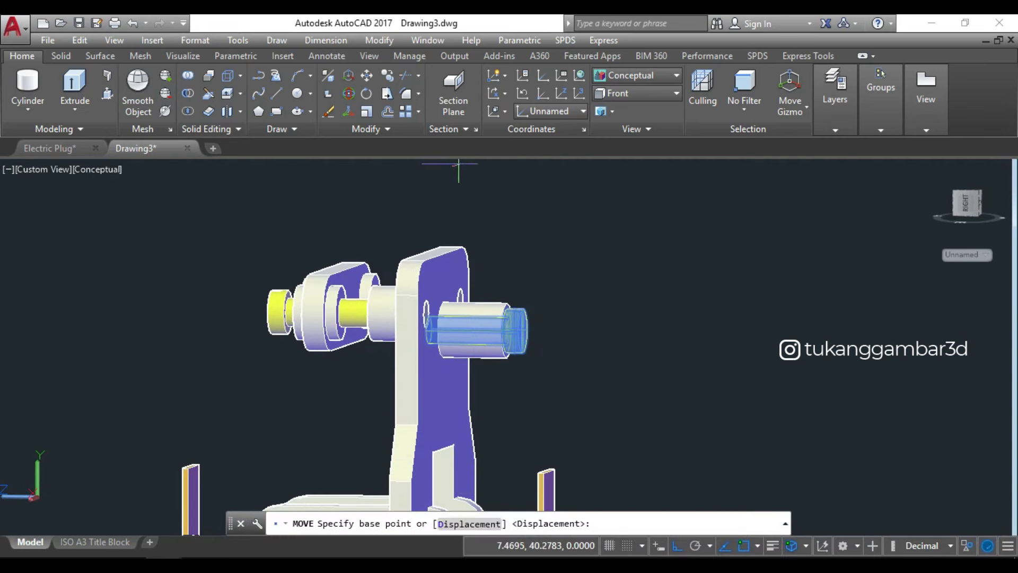
{"action": "left_click", "coordinate": [554, 251]}
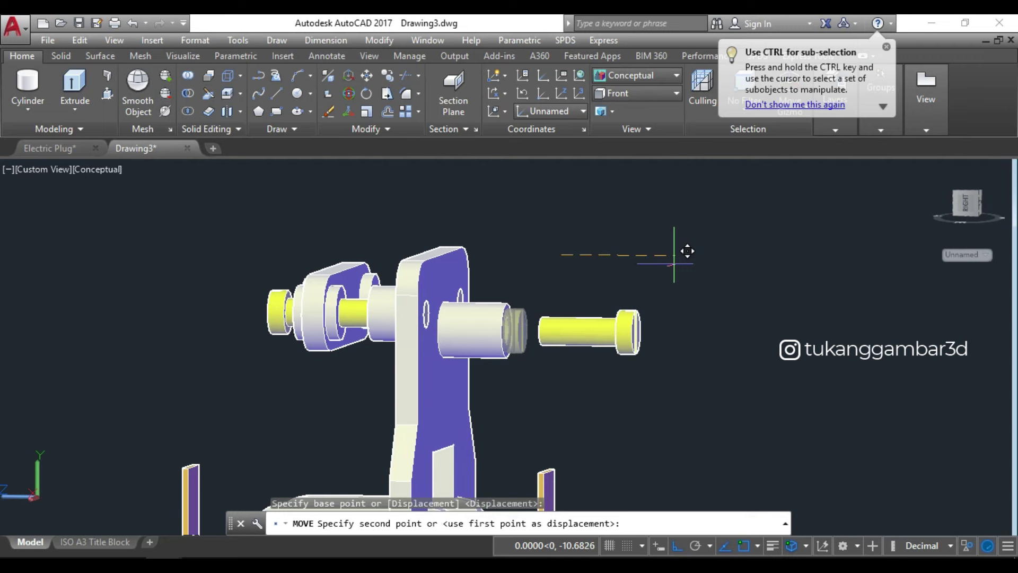
{"action": "type", "text": "2"}
{"action": "key", "text": "Return"}
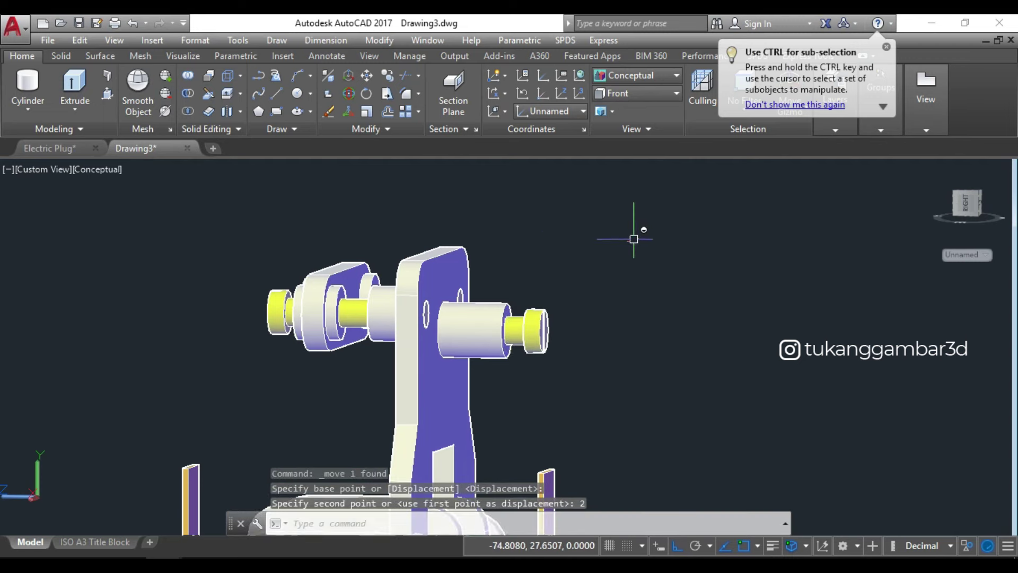
{"action": "scroll", "coordinate": [631, 234], "scroll_direction": "down", "scroll_amount": 2}
Step: End object isolation and orbit the closed plug to view the side hole and underside
{"action": "right_click", "coordinate": [573, 221]}
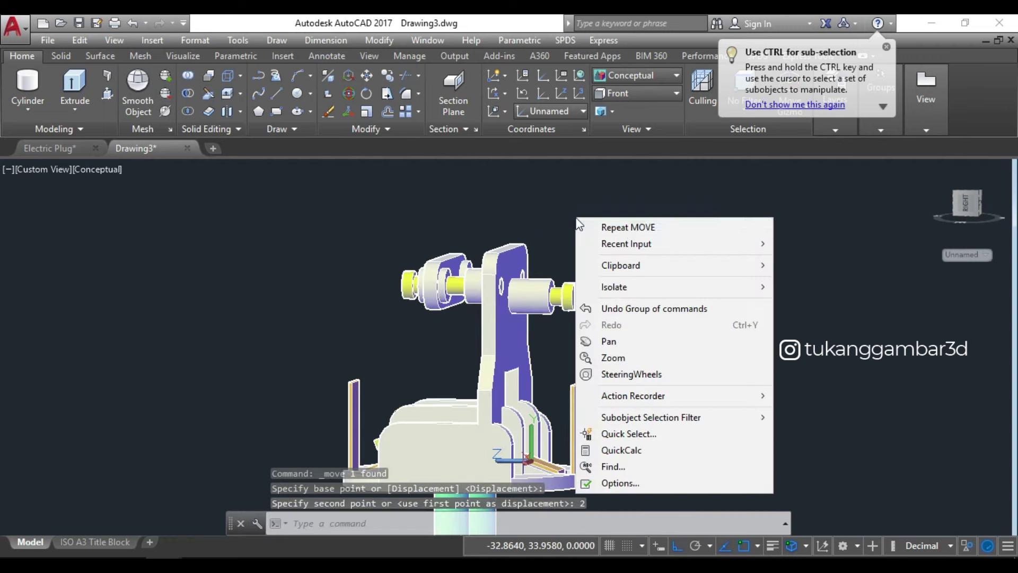
{"action": "left_click", "coordinate": [666, 284]}
{"action": "left_click", "coordinate": [834, 319]}
{"action": "mouse_move", "coordinate": [675, 284]}
{"action": "middle_mouse_down", "text": "shift"}
{"action": "mouse_move", "coordinate": [531, 287]}
{"action": "mouse_move", "coordinate": [518, 275]}
{"action": "mouse_move", "coordinate": [519, 318]}
{"action": "mouse_move", "coordinate": [534, 316]}
{"action": "middle_mouse_up", "text": "shift"}
{"action": "scroll", "coordinate": [525, 297], "scroll_direction": "up", "scroll_amount": 2}
{"action": "scroll", "coordinate": [537, 305], "scroll_direction": "up", "scroll_amount": 3}
{"action": "scroll", "coordinate": [501, 256], "scroll_direction": "down", "scroll_amount": 5}
{"action": "mouse_move", "coordinate": [501, 256]}
{"action": "middle_mouse_down", "text": "shift"}
{"action": "mouse_move", "coordinate": [523, 268]}
{"action": "mouse_move", "coordinate": [579, 266]}
{"action": "mouse_move", "coordinate": [602, 295]}
{"action": "mouse_move", "coordinate": [647, 268]}
{"action": "mouse_move", "coordinate": [743, 281]}
{"action": "mouse_move", "coordinate": [729, 282]}
{"action": "middle_mouse_up", "text": "shift"}
{"action": "scroll", "coordinate": [642, 267], "scroll_direction": "down", "scroll_amount": 2}
{"action": "middle_click_drag", "start_coordinate": [642, 267], "coordinate": [648, 238], "text": "shift"}
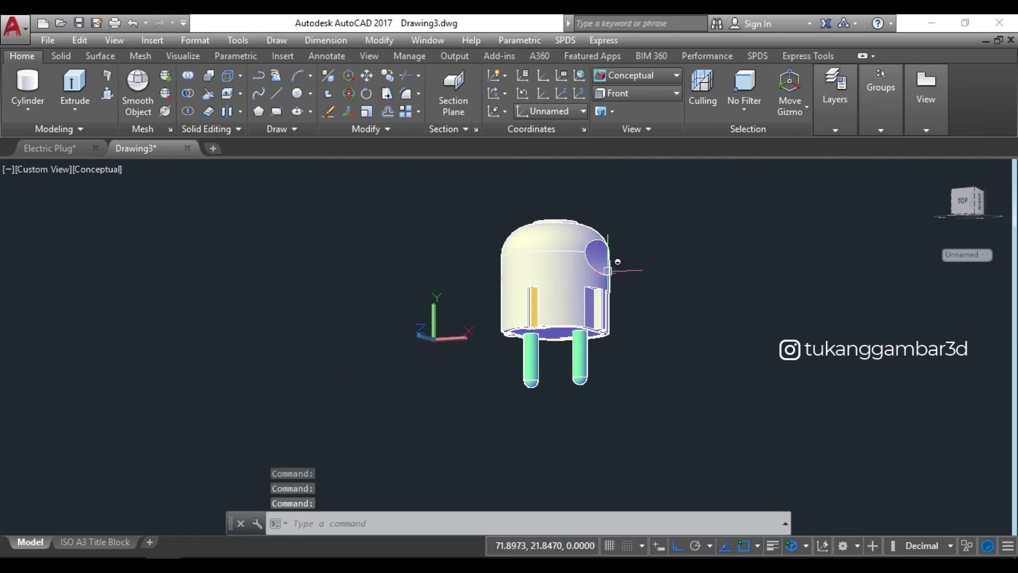
{"action": "scroll", "coordinate": [609, 271], "scroll_direction": "up", "scroll_amount": 2}
Step: Open the materials browser with RMAT and show the Wall Paint category
{"action": "type", "text": "RMAT"}
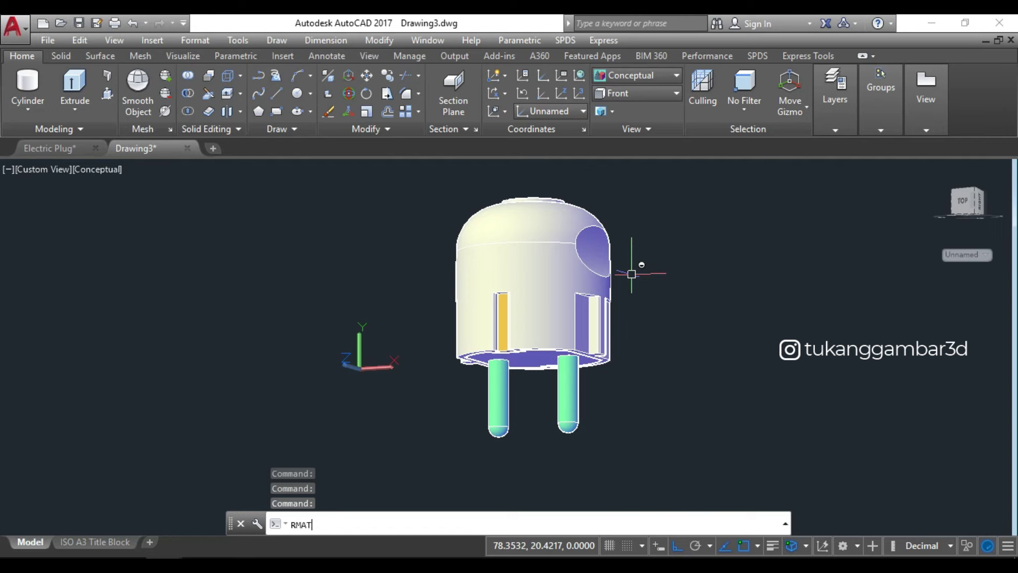
{"action": "key", "text": "Return"}
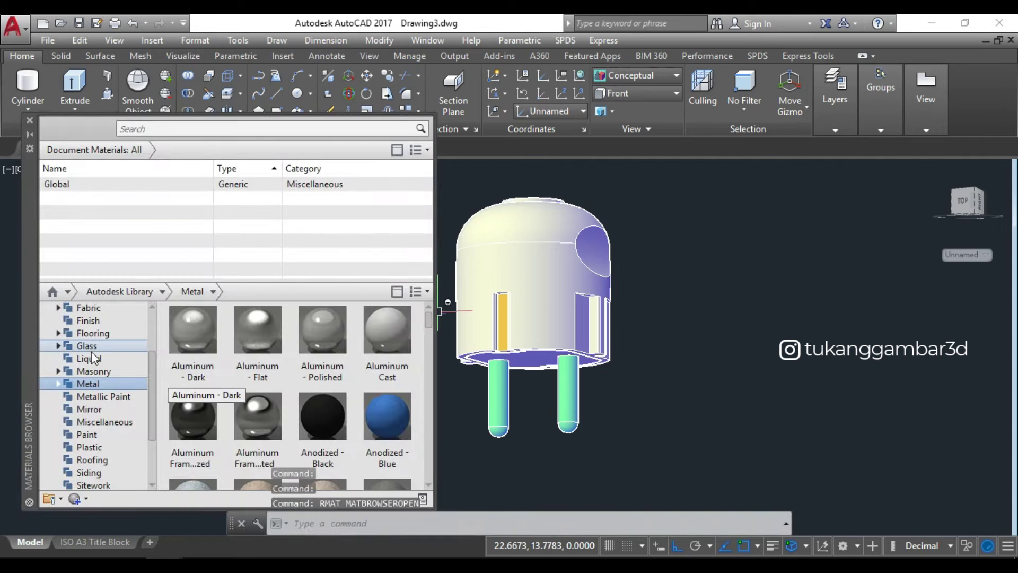
{"action": "scroll", "coordinate": [91, 351], "scroll_direction": "down", "scroll_amount": 2}
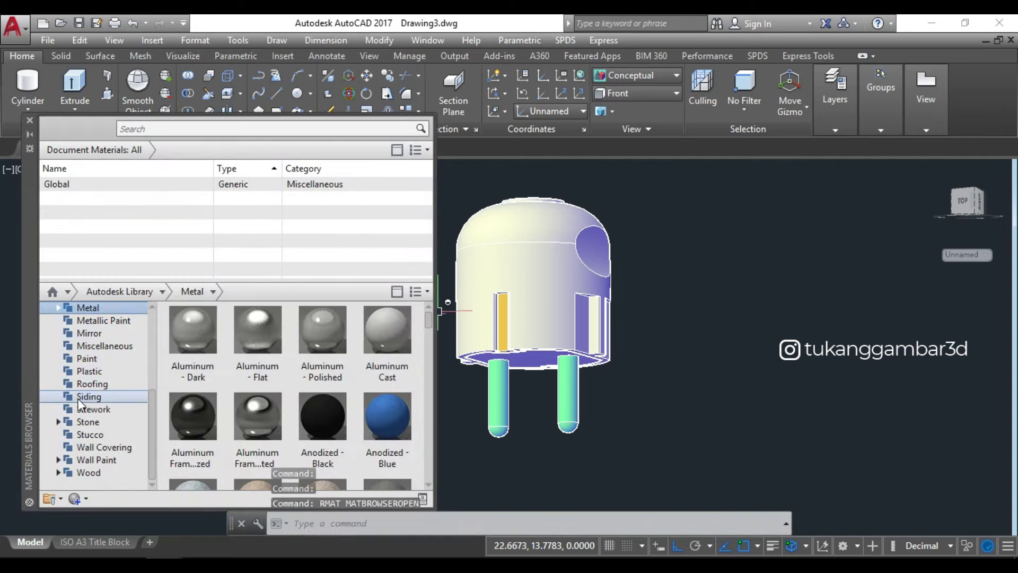
{"action": "left_click", "coordinate": [98, 462]}
{"action": "scroll", "coordinate": [690, 277], "scroll_direction": "down", "scroll_amount": 2}
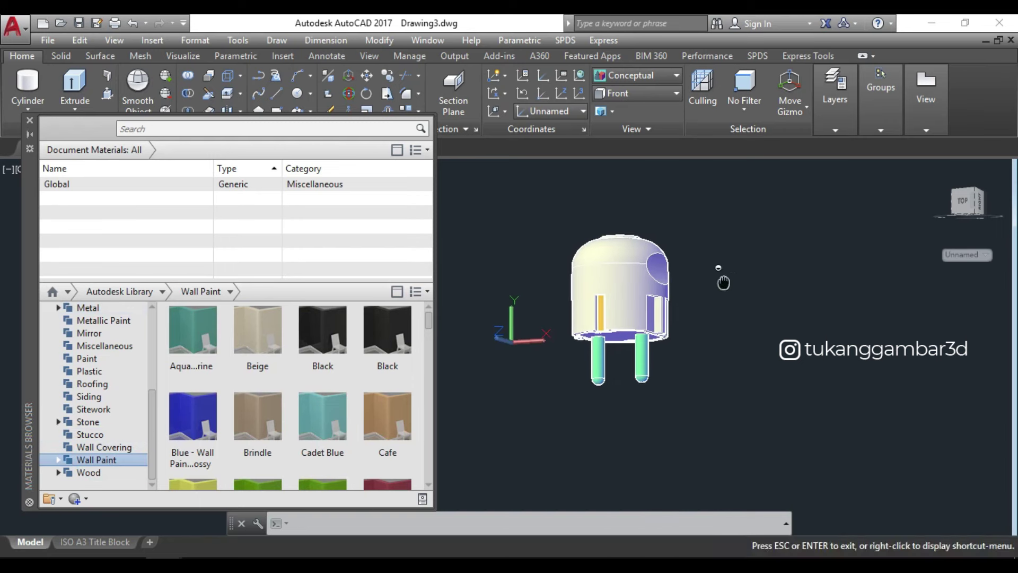
{"action": "scroll", "coordinate": [695, 290], "scroll_direction": "up", "scroll_amount": 1}
Step: Assign the Brindle wall paint to the selected plug housing
{"action": "left_click", "coordinate": [591, 255]}
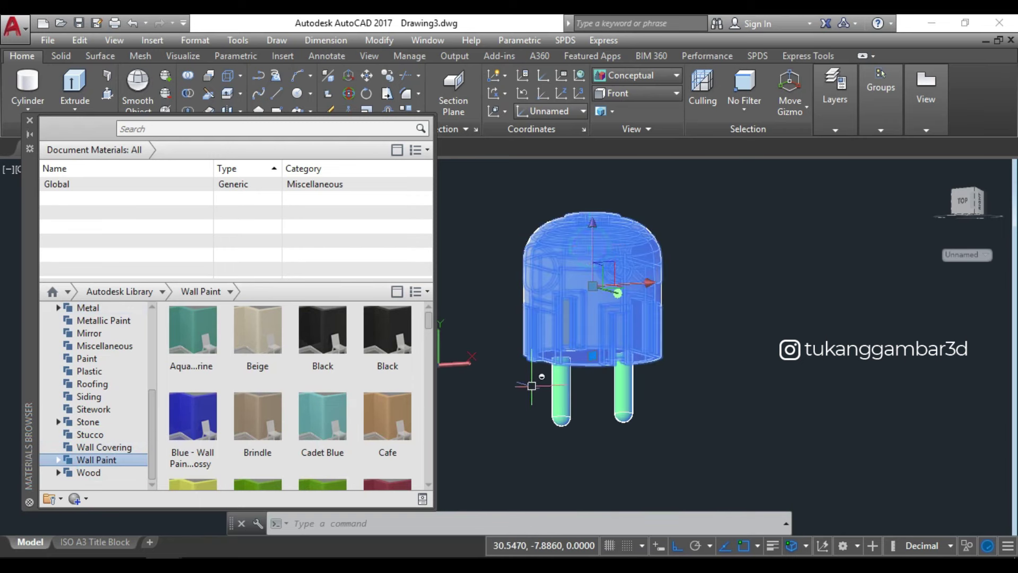
{"action": "scroll", "coordinate": [532, 380], "scroll_direction": "up", "scroll_amount": 2}
{"action": "scroll", "coordinate": [558, 369], "scroll_direction": "up", "scroll_amount": 2}
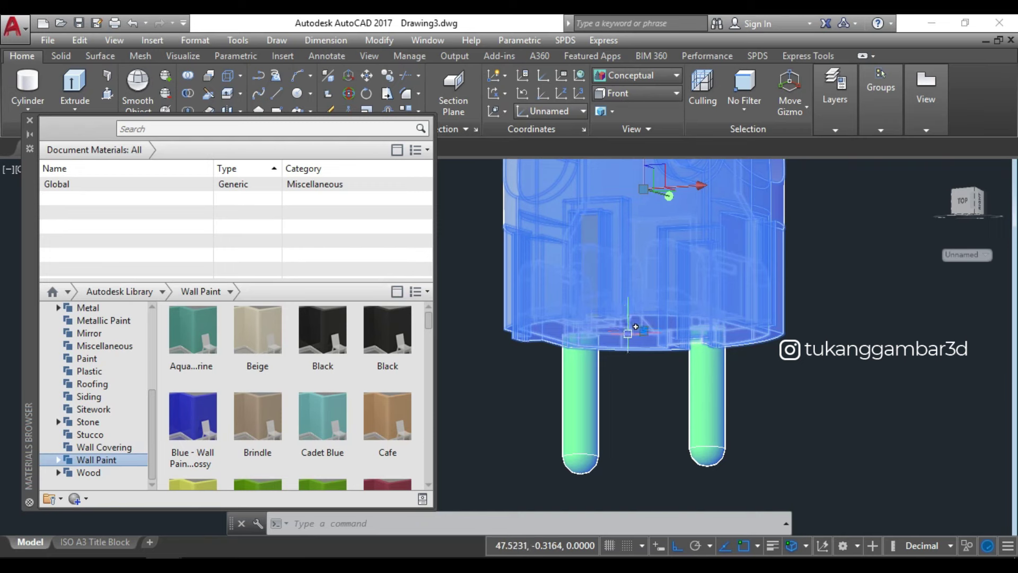
{"action": "right_click", "coordinate": [255, 409]}
{"action": "left_click", "coordinate": [276, 419]}
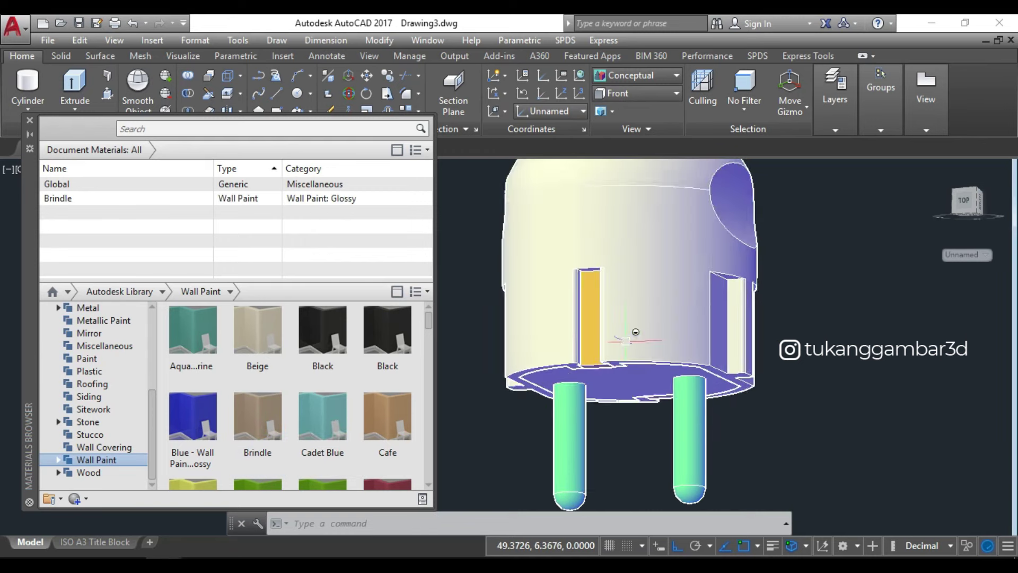
{"action": "left_click", "coordinate": [624, 212]}
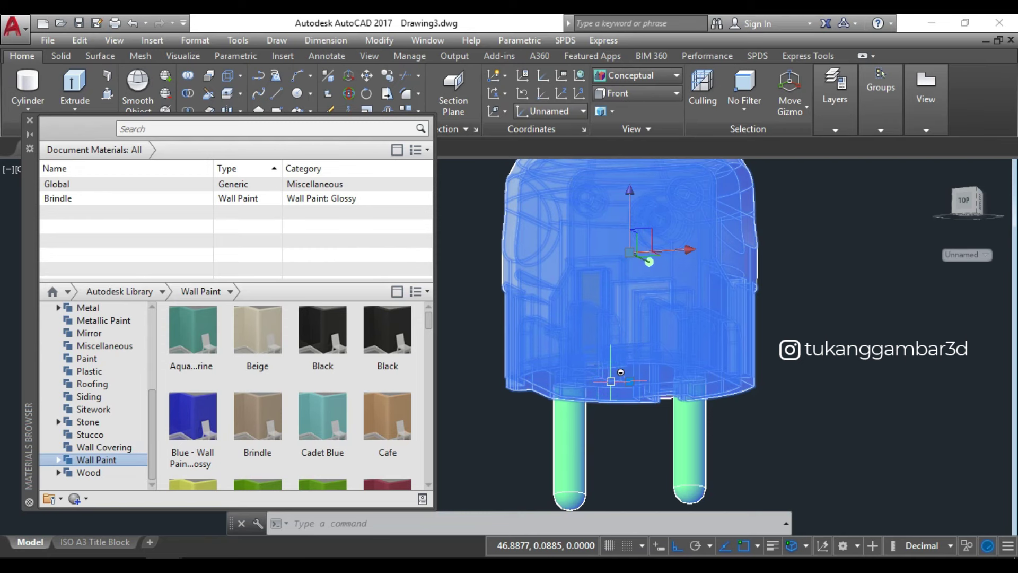
Step: Hide the housing to expose the internal parts and assign Brindle to the top link
{"action": "right_click", "coordinate": [794, 236]}
{"action": "mouse_move", "coordinate": [832, 285]}
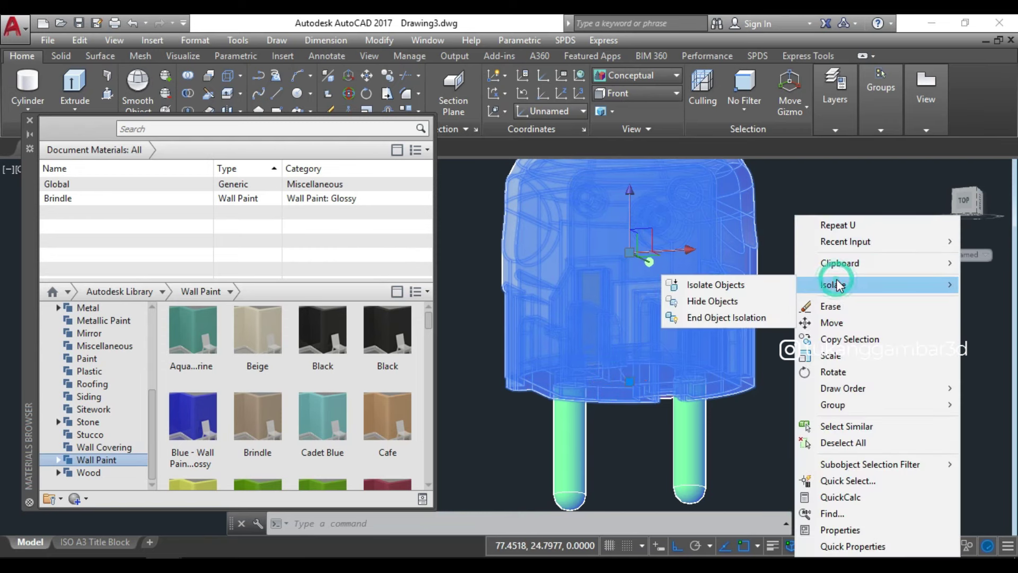
{"action": "left_click", "coordinate": [731, 303]}
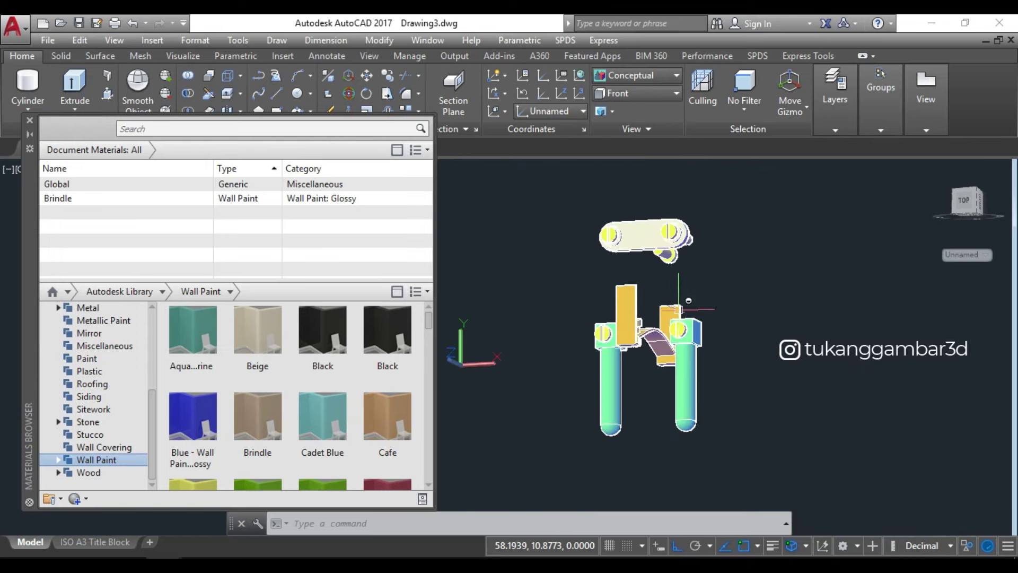
{"action": "middle_click_drag", "start_coordinate": [688, 300], "coordinate": [647, 296], "text": "shift"}
{"action": "left_click", "coordinate": [638, 253]}
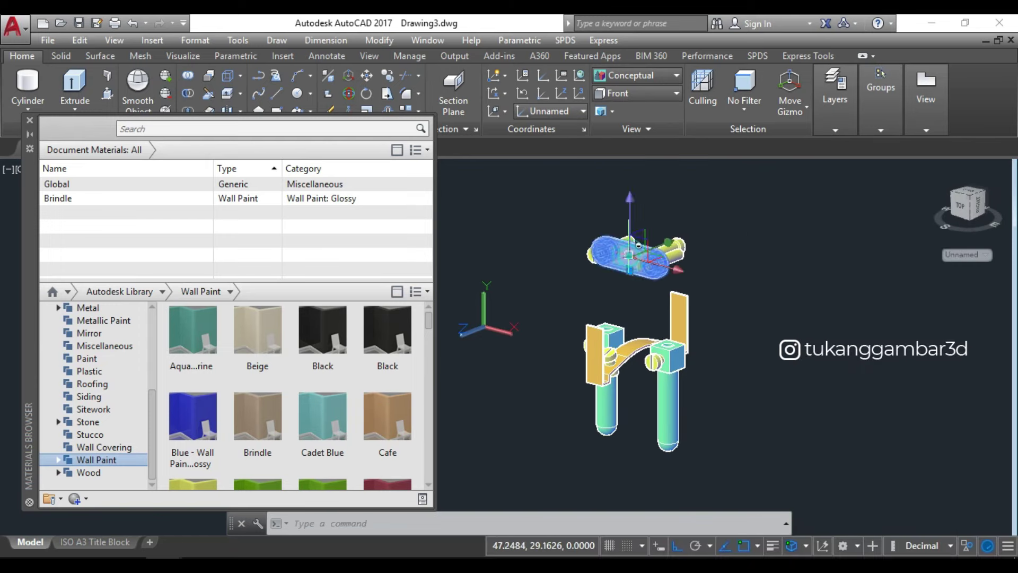
{"action": "right_click", "coordinate": [267, 400]}
{"action": "left_click", "coordinate": [284, 405]}
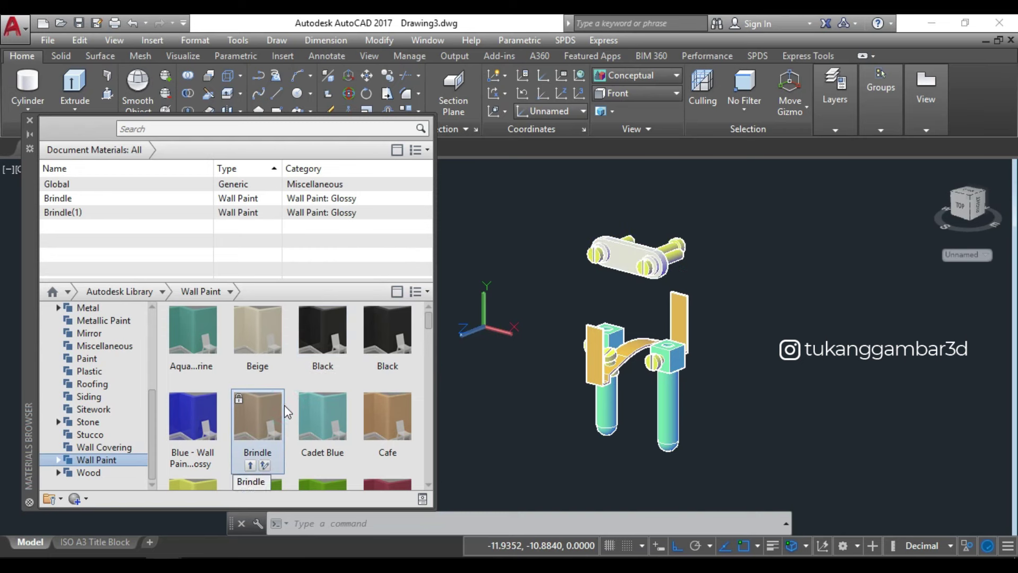
Step: Select the lower bracket and arm parts and browse the Metal materials category
{"action": "left_click", "coordinate": [601, 315]}
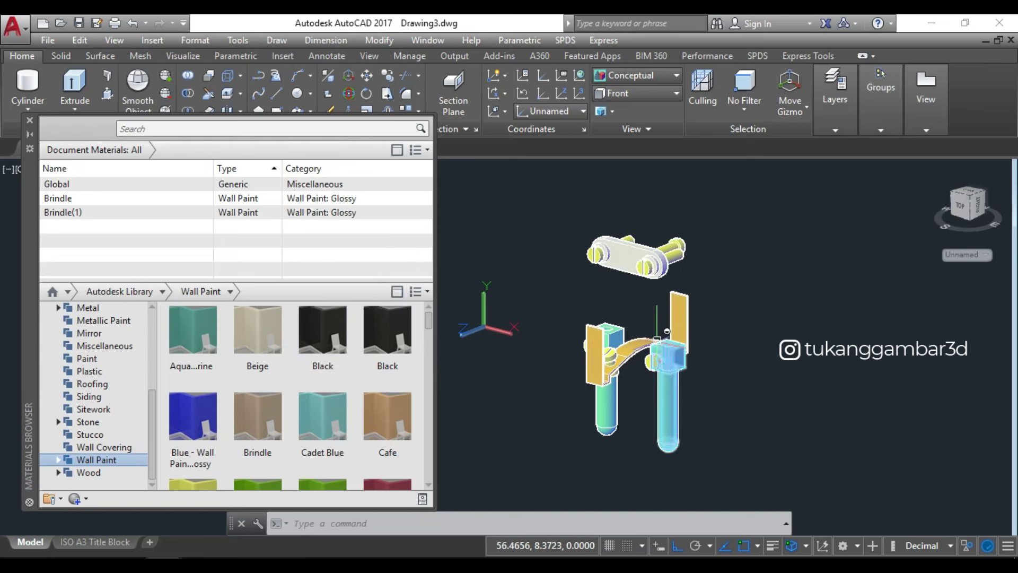
{"action": "scroll", "coordinate": [655, 338], "scroll_direction": "up", "scroll_amount": 2}
{"action": "left_click", "coordinate": [700, 315]}
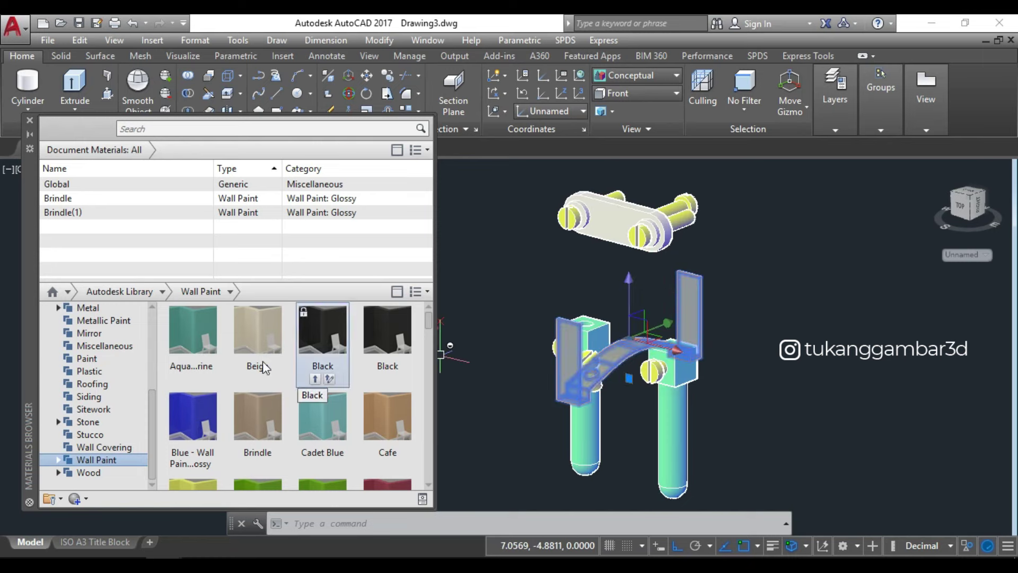
{"action": "left_click", "coordinate": [88, 308]}
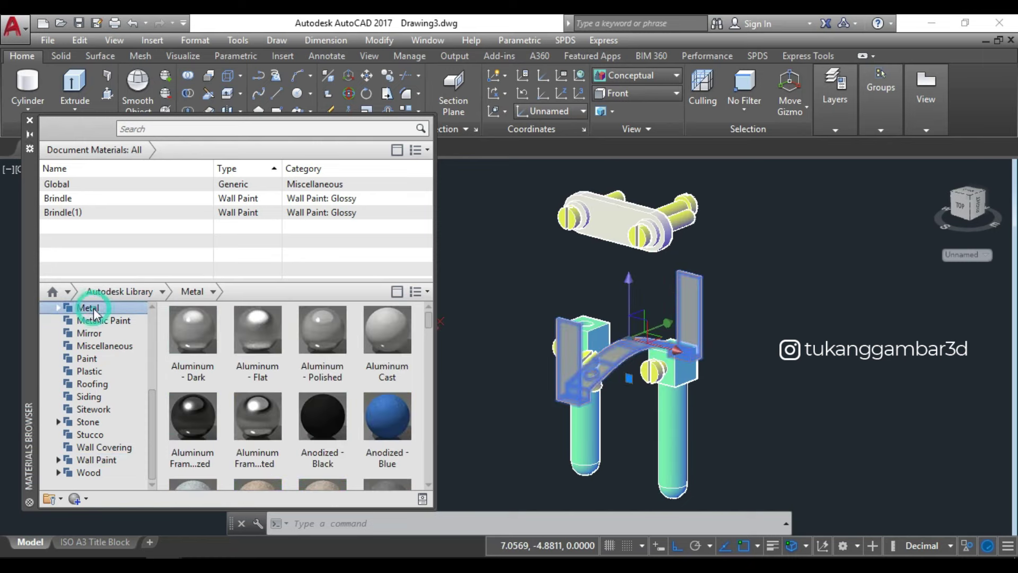
{"action": "scroll", "coordinate": [369, 405], "scroll_direction": "down", "scroll_amount": 3}
{"action": "scroll", "coordinate": [369, 405], "scroll_direction": "down", "scroll_amount": 3}
{"action": "scroll", "coordinate": [368, 405], "scroll_direction": "down", "scroll_amount": 3}
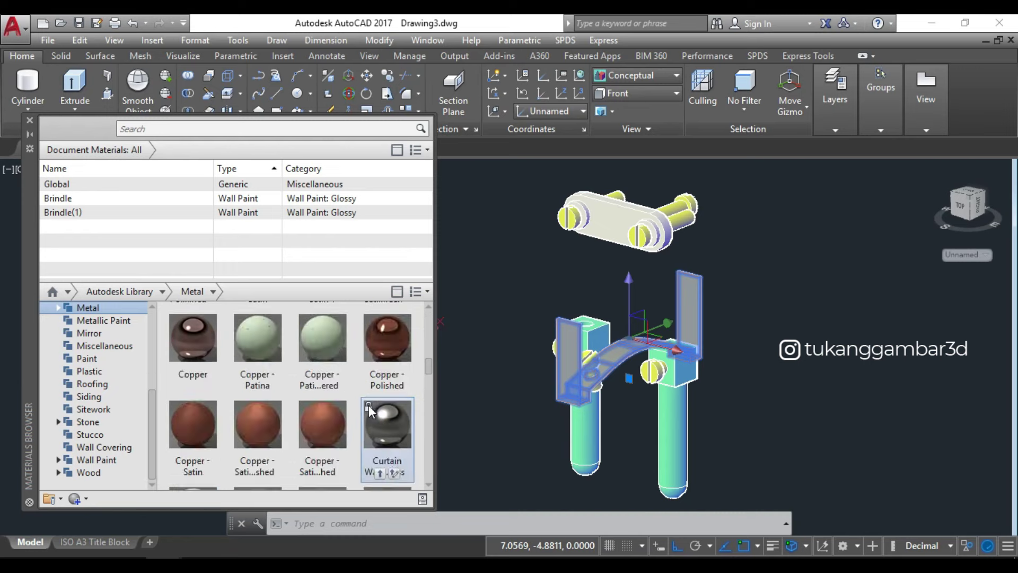
{"action": "scroll", "coordinate": [368, 405], "scroll_direction": "down", "scroll_amount": 3}
{"action": "scroll", "coordinate": [368, 405], "scroll_direction": "down", "scroll_amount": 2}
{"action": "scroll", "coordinate": [368, 405], "scroll_direction": "down", "scroll_amount": 3}
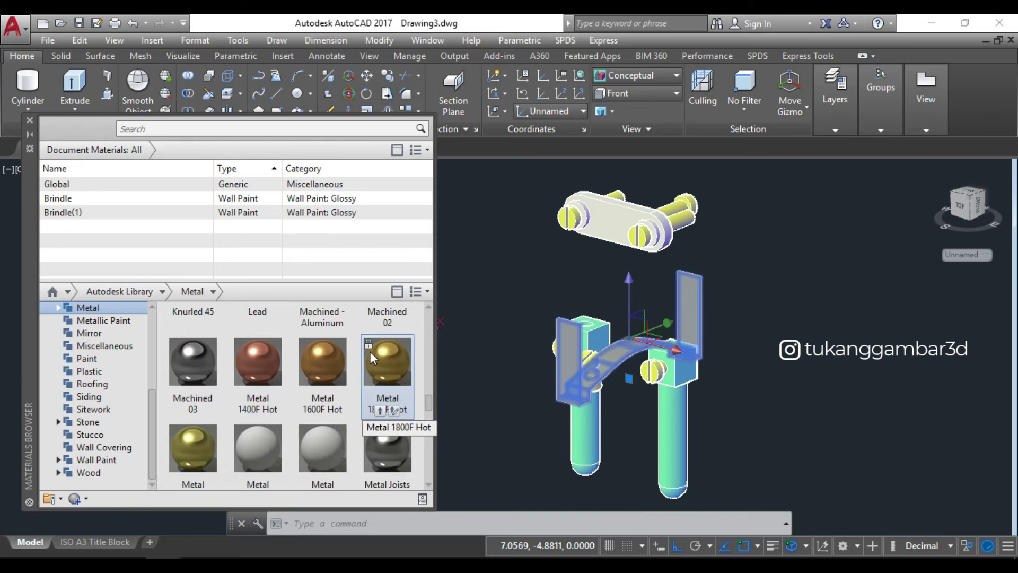
Step: Apply Metal 1600F Hot to the arm and bracket parts, then select both pins
{"action": "right_click", "coordinate": [342, 364]}
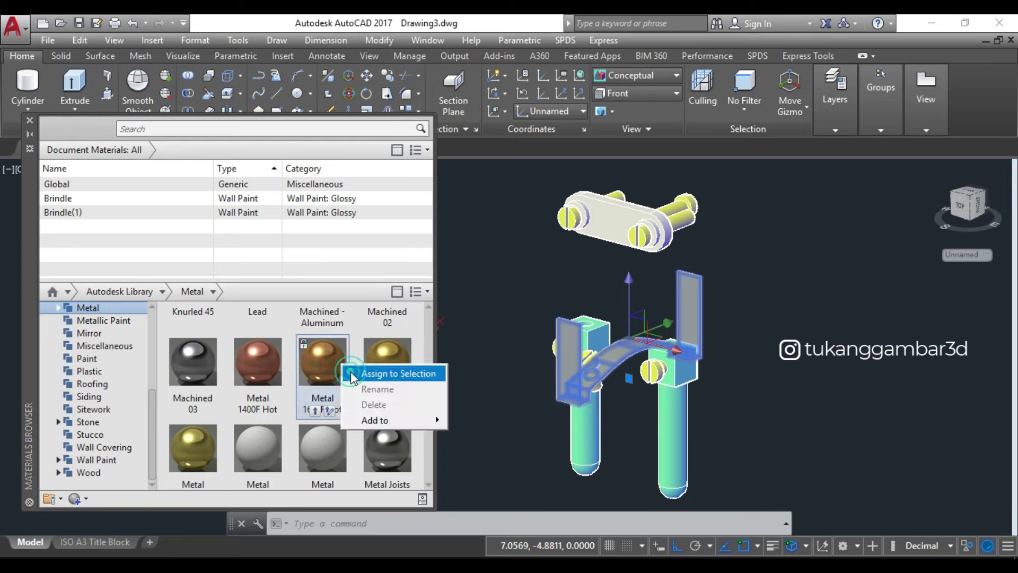
{"action": "left_click", "coordinate": [351, 371]}
{"action": "left_click", "coordinate": [586, 418]}
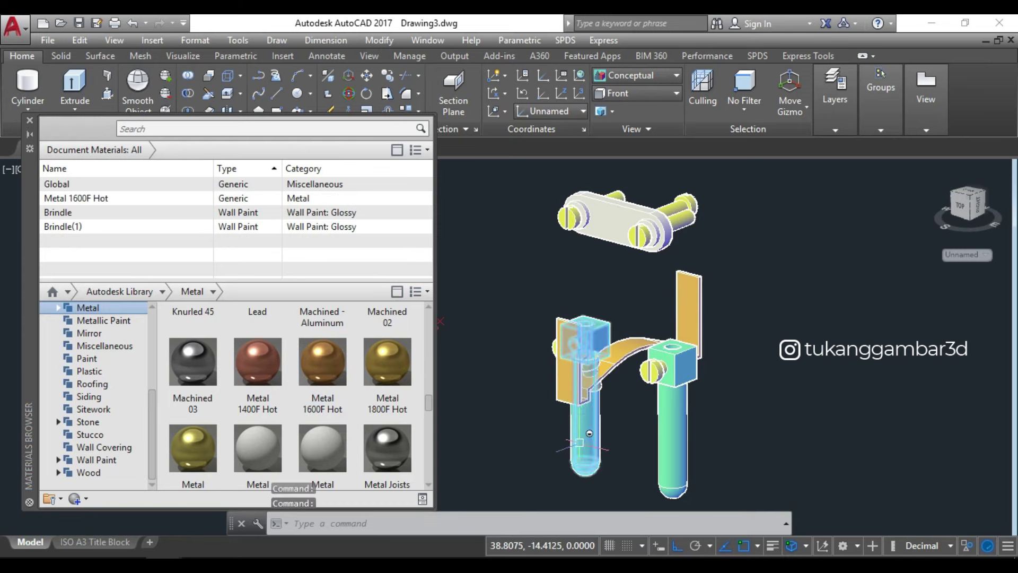
{"action": "left_click", "coordinate": [675, 435]}
Step: Assign Aluminum - Polished to both pins and orbit the assembly to a new angle
{"action": "scroll", "coordinate": [316, 424], "scroll_direction": "up", "scroll_amount": 3}
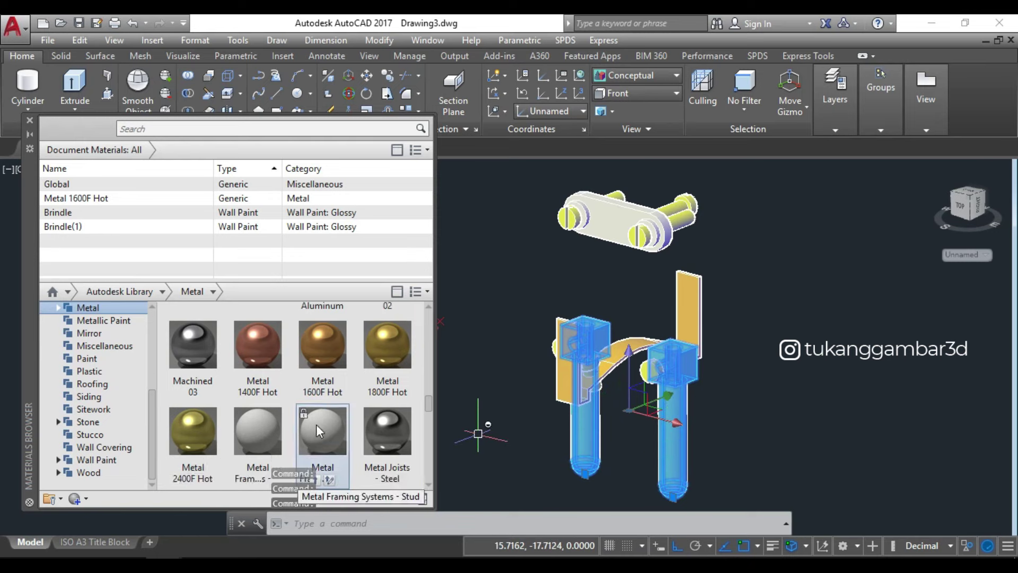
{"action": "scroll", "coordinate": [316, 424], "scroll_direction": "up", "scroll_amount": 3}
{"action": "scroll", "coordinate": [316, 425], "scroll_direction": "up", "scroll_amount": 2}
{"action": "scroll", "coordinate": [317, 424], "scroll_direction": "up", "scroll_amount": 3}
{"action": "scroll", "coordinate": [317, 424], "scroll_direction": "up", "scroll_amount": 3}
{"action": "scroll", "coordinate": [317, 424], "scroll_direction": "up", "scroll_amount": 3}
{"action": "scroll", "coordinate": [317, 424], "scroll_direction": "up", "scroll_amount": 2}
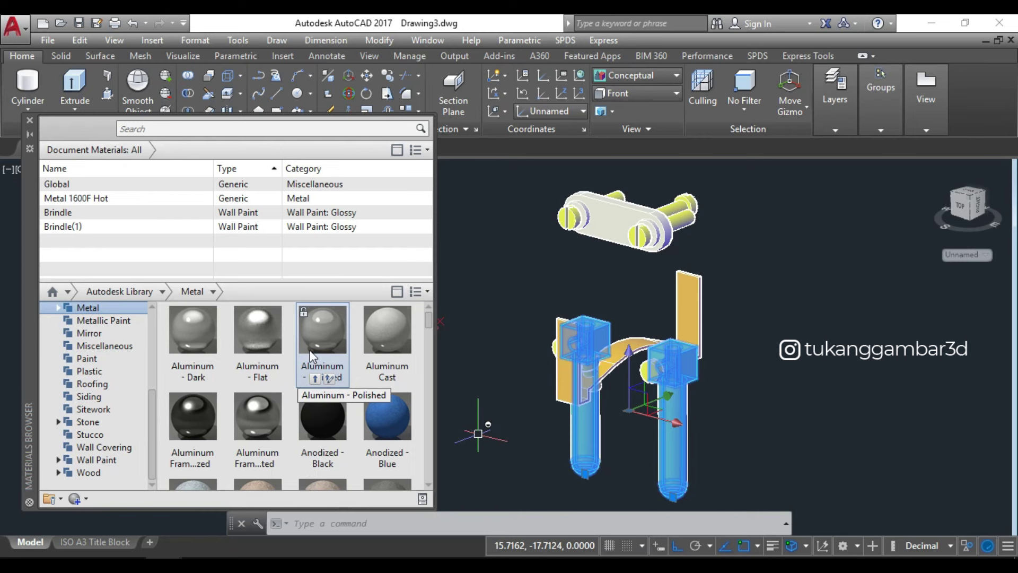
{"action": "right_click", "coordinate": [312, 335]}
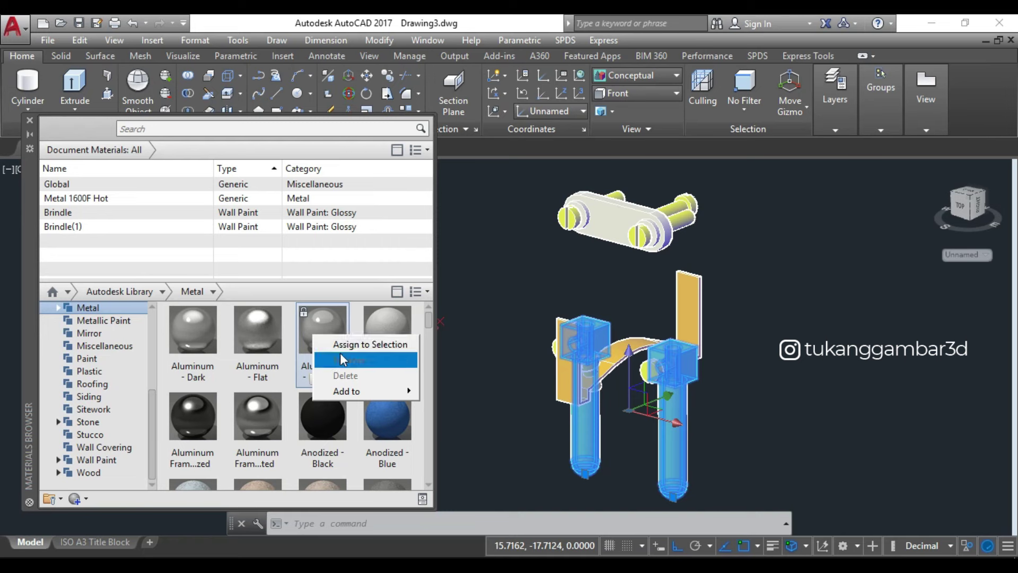
{"action": "left_click", "coordinate": [337, 345]}
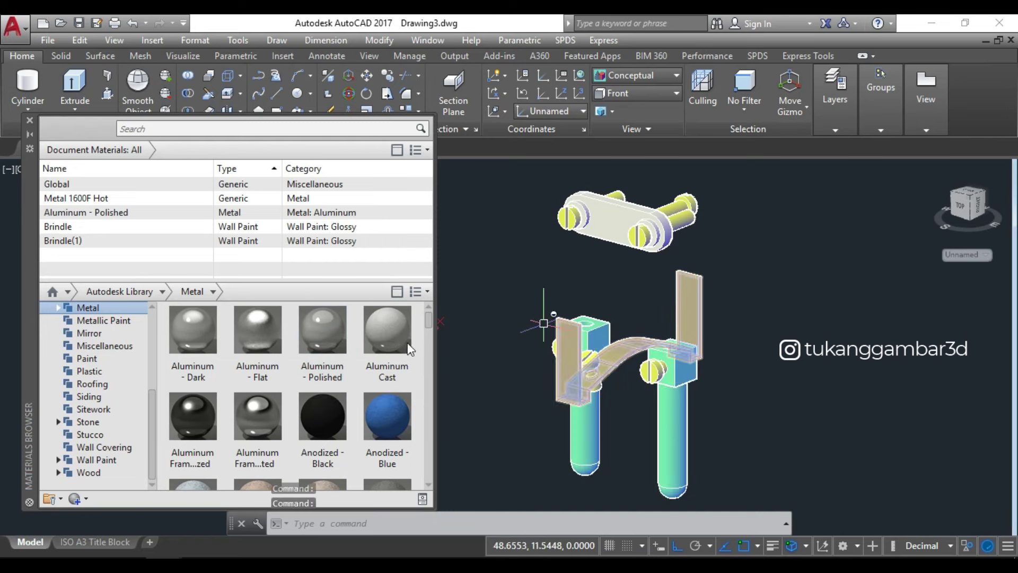
{"action": "scroll", "coordinate": [369, 375], "scroll_direction": "down", "scroll_amount": 2}
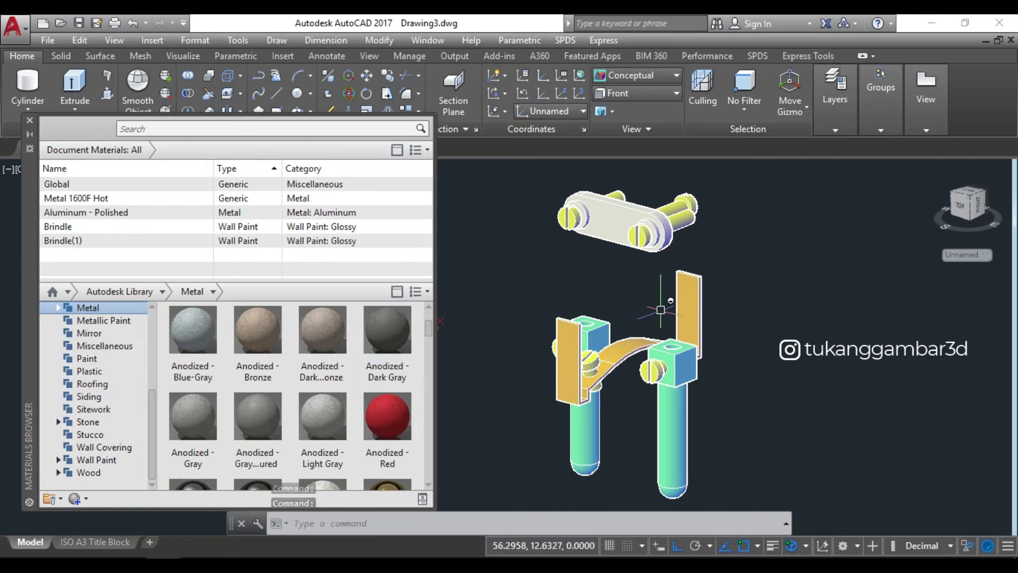
{"action": "middle_click_drag", "start_coordinate": [663, 273], "coordinate": [643, 323], "text": "shift"}
Step: Select the two upper screws and the three pins of the assembly
{"action": "key", "text": "Escape"}
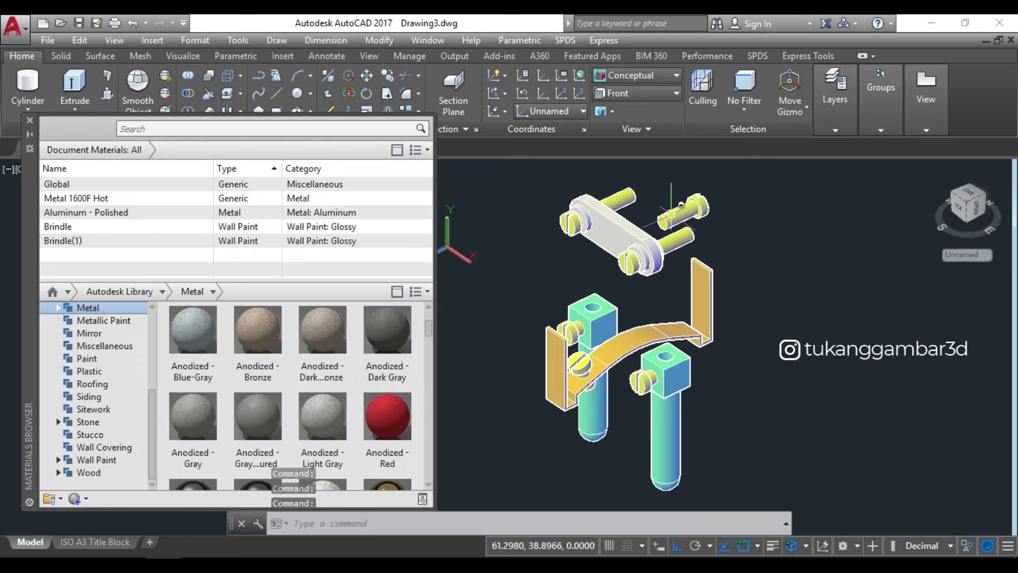
{"action": "left_click", "coordinate": [680, 211]}
{"action": "left_click", "coordinate": [605, 213]}
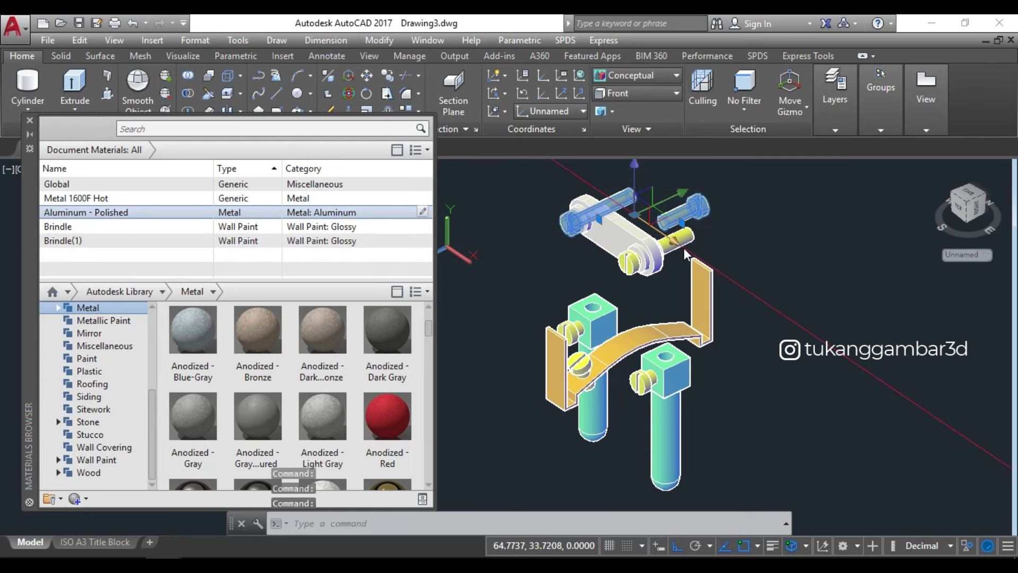
{"action": "left_click", "coordinate": [634, 261]}
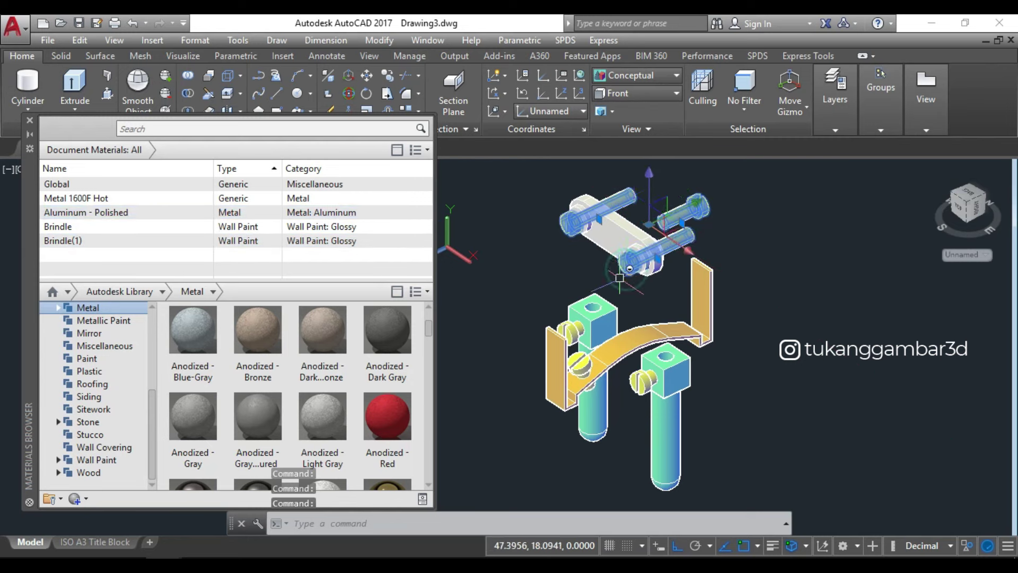
{"action": "left_click", "coordinate": [575, 320]}
{"action": "left_click", "coordinate": [588, 355]}
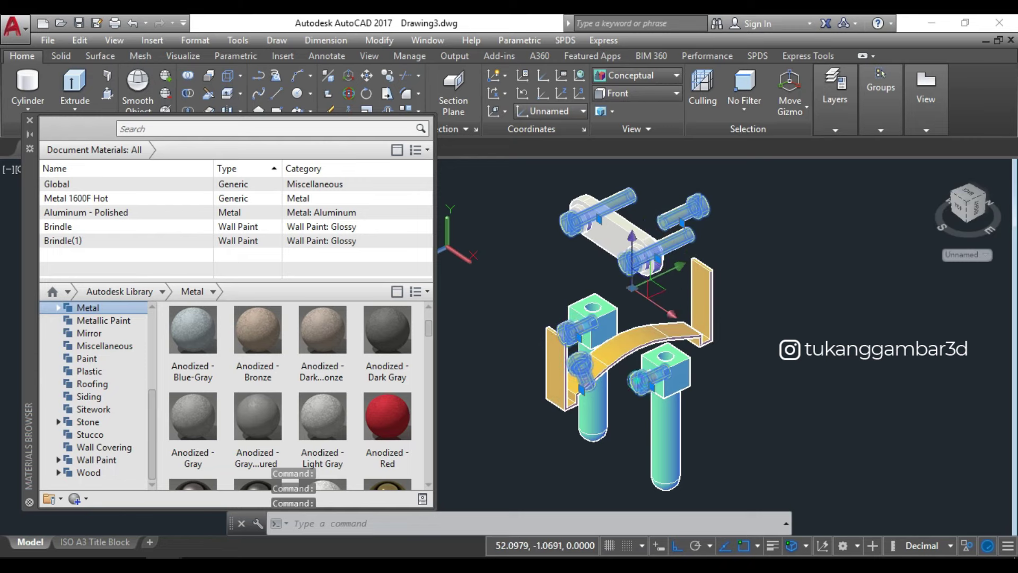
Step: Assign Metal 1400F Hot from the Metal library to the selected screws and pins
{"action": "scroll", "coordinate": [300, 380], "scroll_direction": "down", "scroll_amount": 5}
{"action": "scroll", "coordinate": [300, 381], "scroll_direction": "down", "scroll_amount": 5}
{"action": "scroll", "coordinate": [300, 380], "scroll_direction": "down", "scroll_amount": 5}
{"action": "scroll", "coordinate": [300, 380], "scroll_direction": "down", "scroll_amount": 5}
{"action": "scroll", "coordinate": [300, 380], "scroll_direction": "up", "scroll_amount": 2}
{"action": "scroll", "coordinate": [300, 380], "scroll_direction": "down", "scroll_amount": 4}
{"action": "scroll", "coordinate": [300, 380], "scroll_direction": "down", "scroll_amount": 3}
{"action": "scroll", "coordinate": [300, 380], "scroll_direction": "up", "scroll_amount": 3}
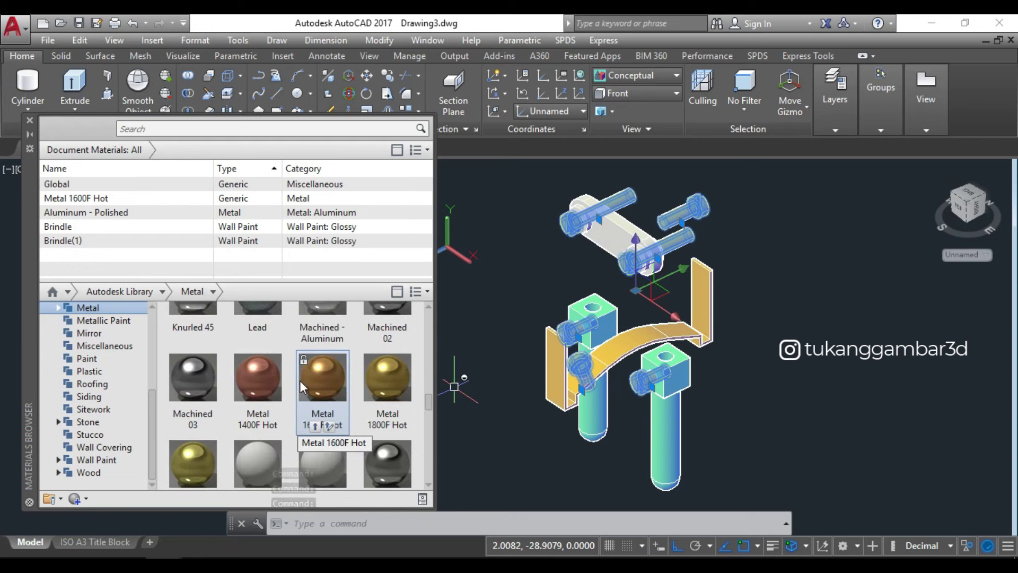
{"action": "right_click", "coordinate": [256, 389]}
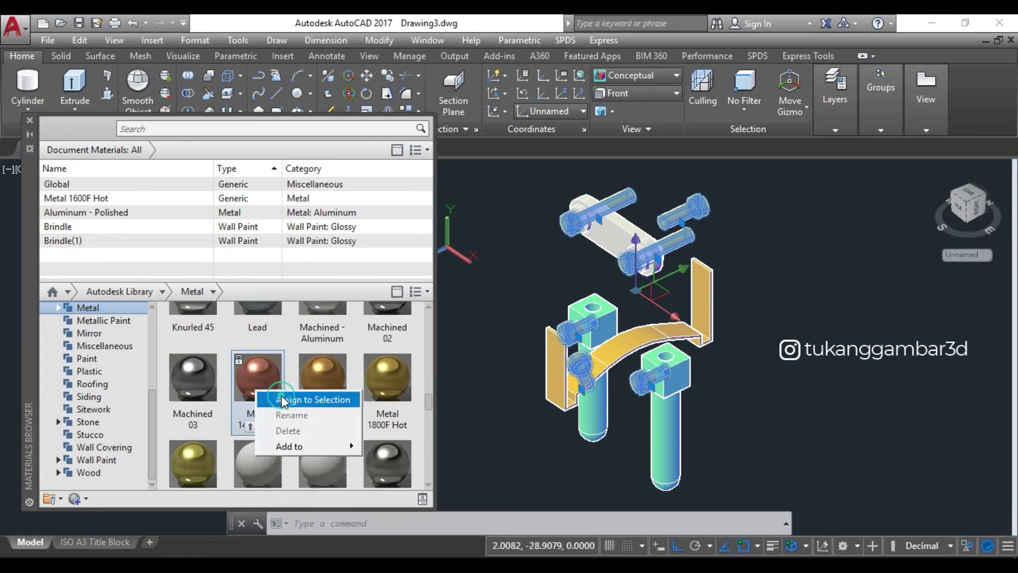
{"action": "left_click", "coordinate": [282, 400]}
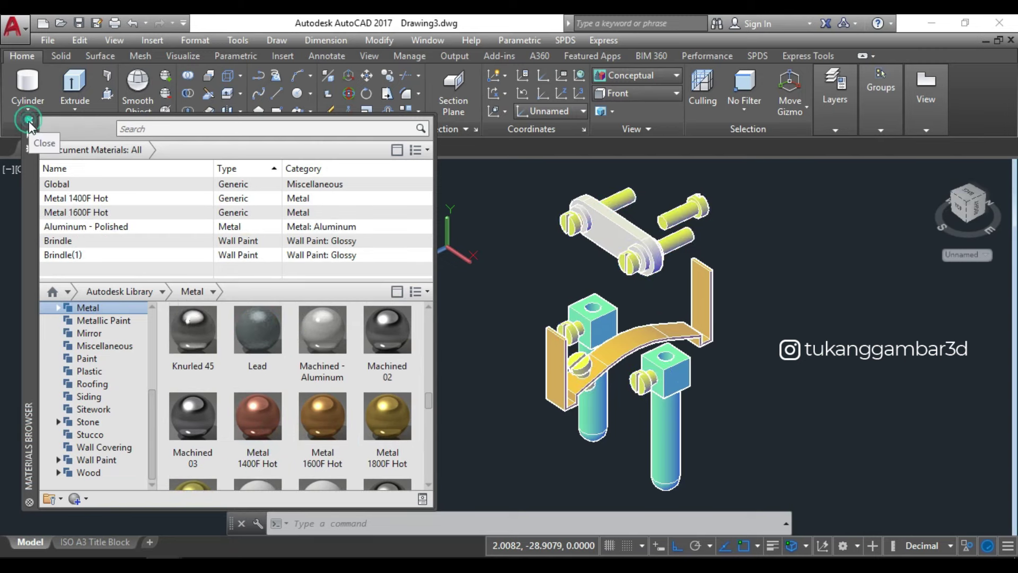
Step: Close the Materials Browser, preview the copper bolts in Realistic, then return to Conceptual
{"action": "left_click", "coordinate": [29, 121]}
{"action": "left_click", "coordinate": [106, 173]}
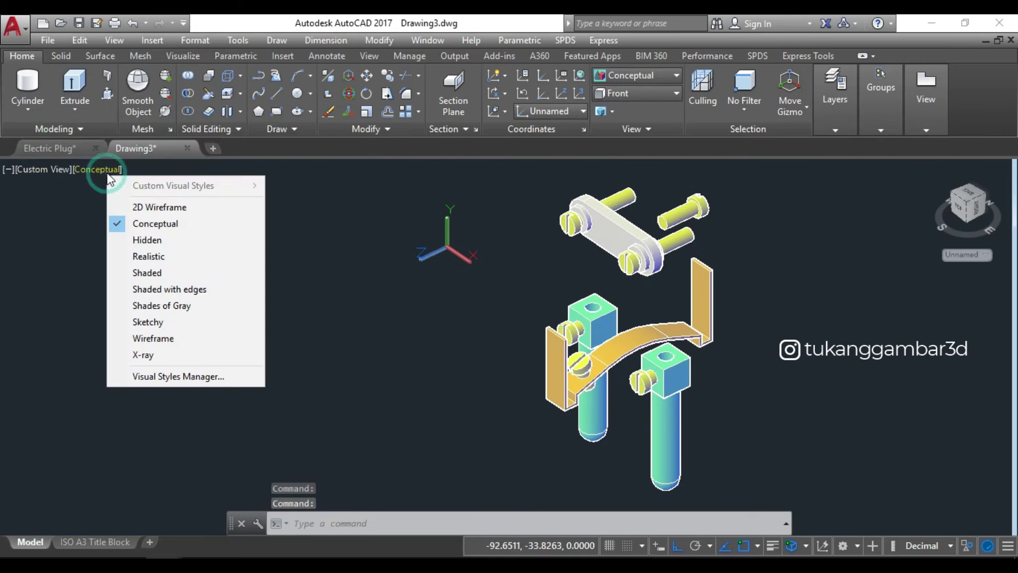
{"action": "left_click", "coordinate": [144, 258]}
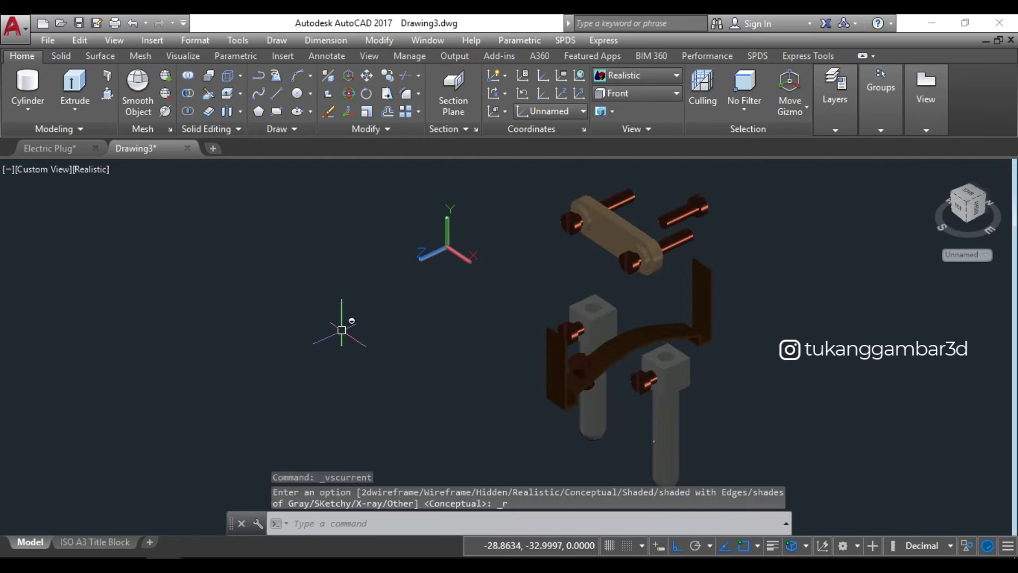
{"action": "middle_click_drag", "start_coordinate": [654, 440], "coordinate": [447, 340], "text": "shift"}
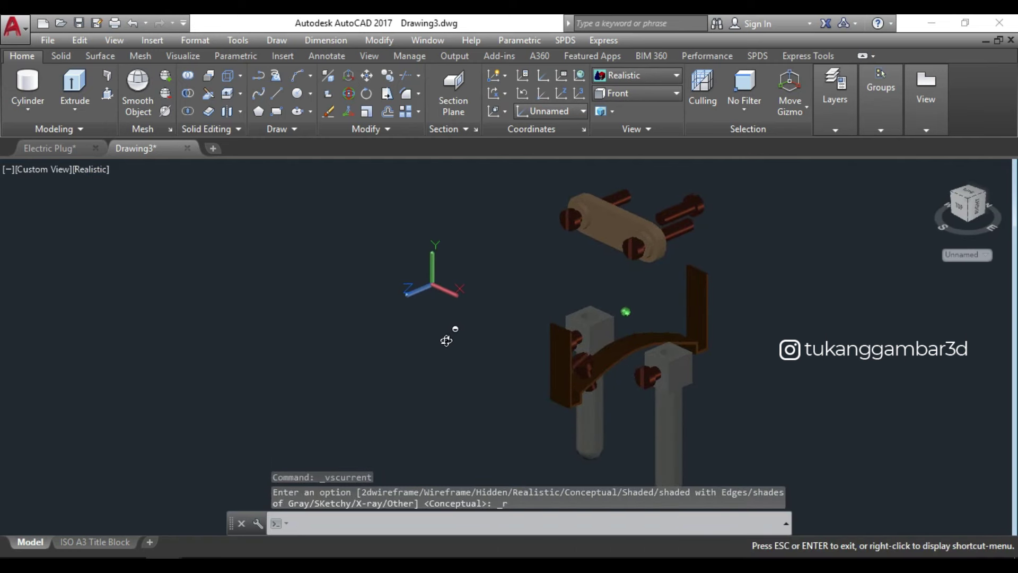
{"action": "left_click", "coordinate": [90, 168]}
{"action": "left_click", "coordinate": [128, 226]}
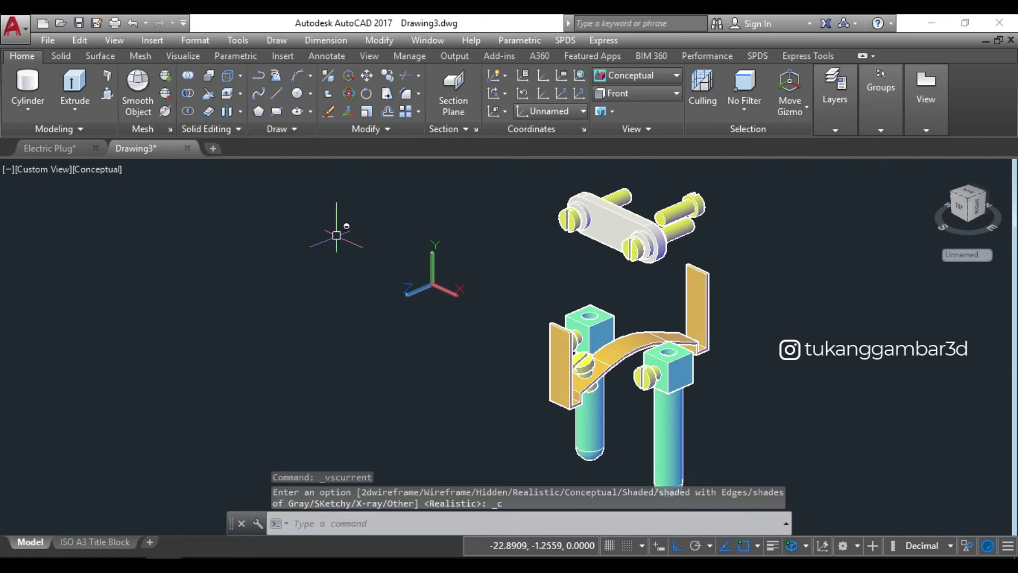
{"action": "right_click", "coordinate": [336, 235]}
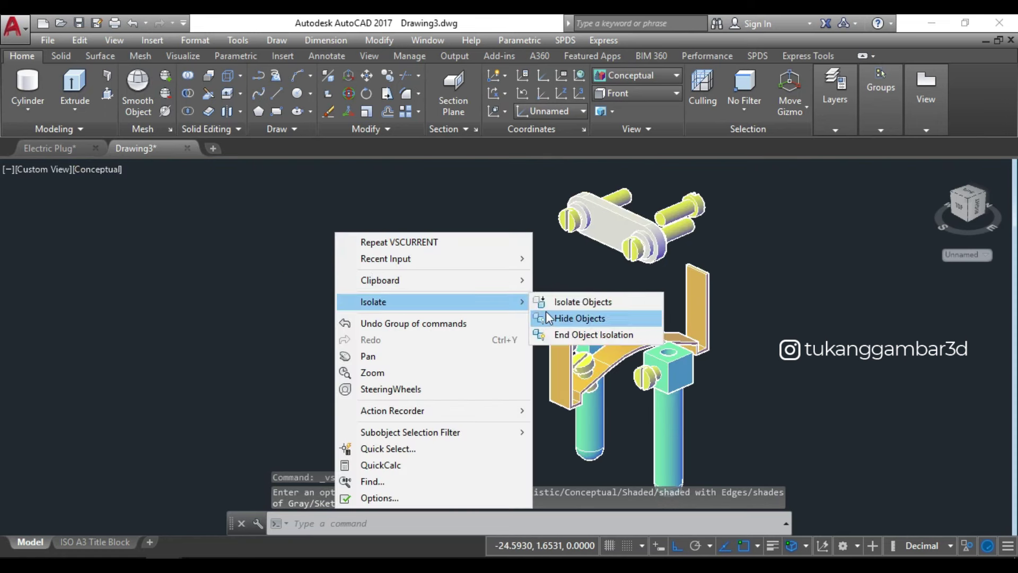
Step: End object isolation and copy the whole plug to the right of the original
{"action": "left_click", "coordinate": [573, 333]}
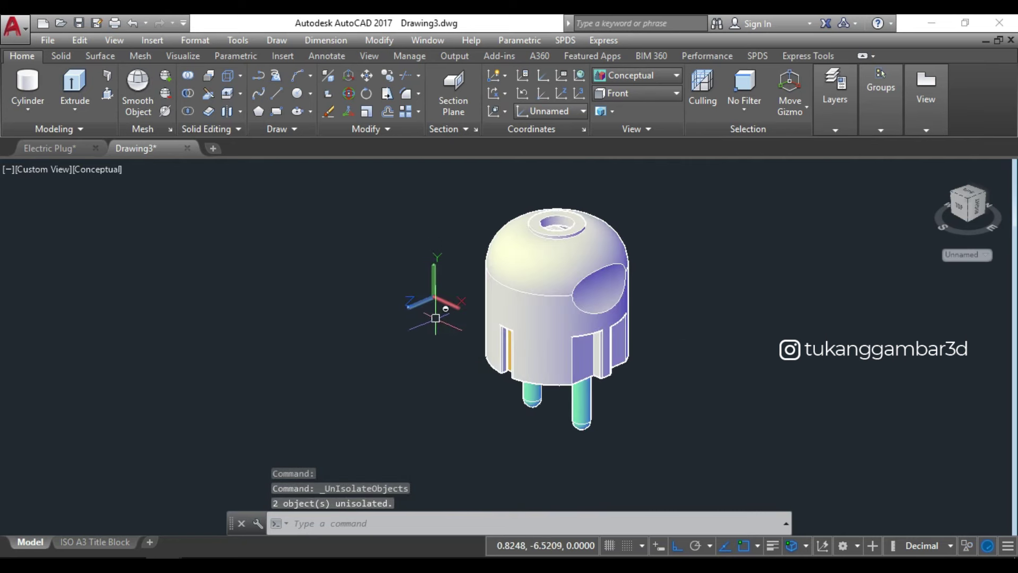
{"action": "middle_click_drag", "start_coordinate": [458, 346], "coordinate": [480, 319], "text": "shift"}
{"action": "mouse_move", "coordinate": [505, 312]}
{"action": "middle_mouse_down", "text": "shift"}
{"action": "mouse_move", "coordinate": [501, 286]}
{"action": "mouse_move", "coordinate": [505, 308]}
{"action": "middle_mouse_up", "text": "shift"}
{"action": "left_click", "coordinate": [691, 188]}
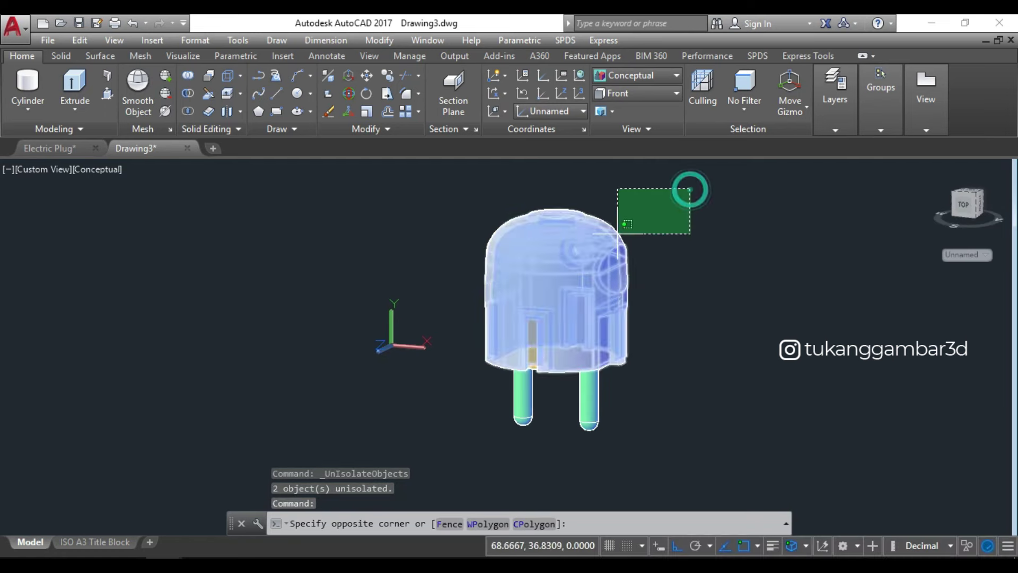
{"action": "left_click", "coordinate": [428, 459]}
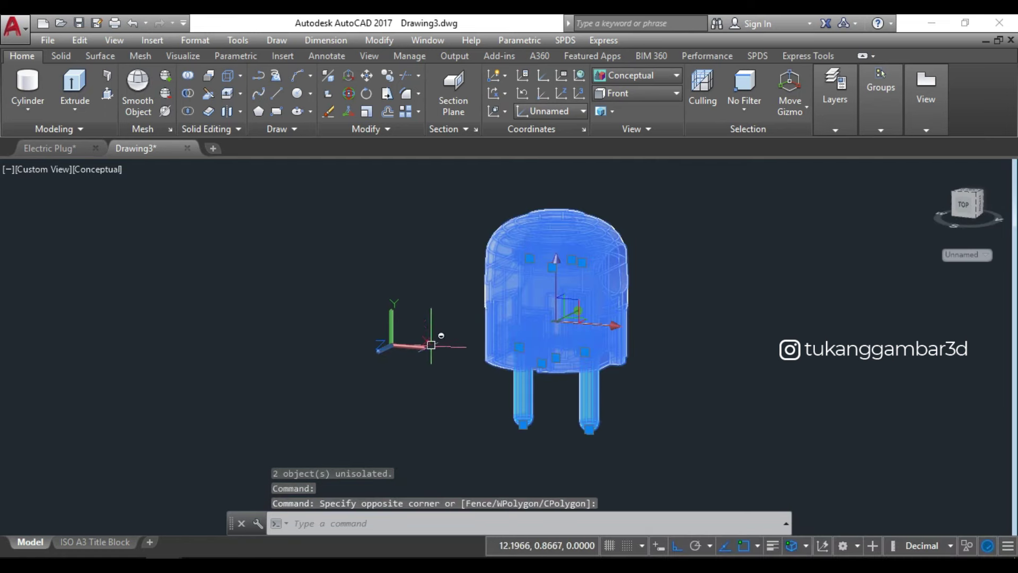
{"action": "left_click", "coordinate": [370, 77]}
{"action": "left_click", "coordinate": [734, 269]}
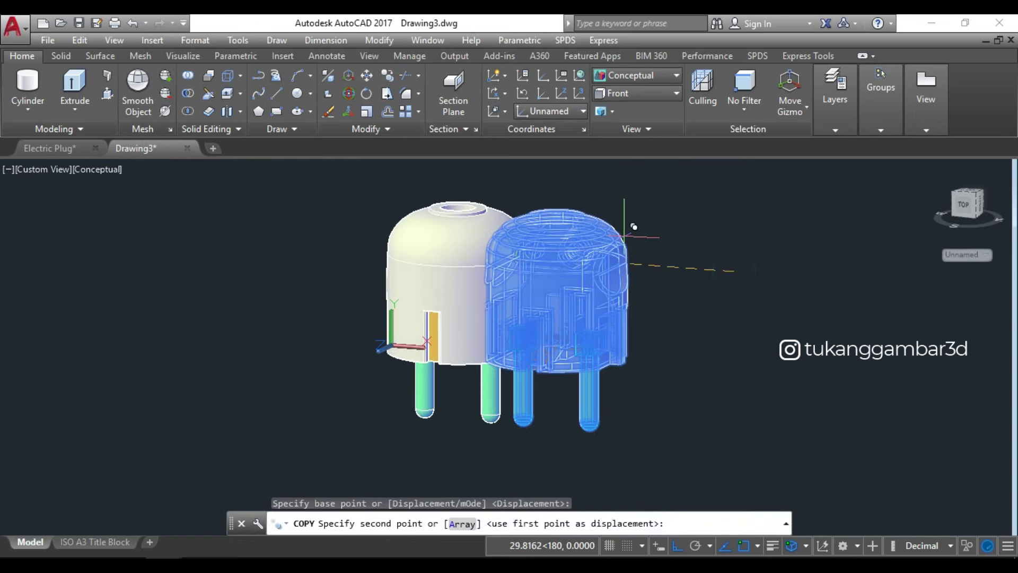
{"action": "mouse_move", "coordinate": [619, 224]}
{"action": "middle_mouse_down", "text": "shift"}
{"action": "mouse_move", "coordinate": [610, 220]}
{"action": "mouse_move", "coordinate": [635, 214]}
{"action": "mouse_move", "coordinate": [611, 205]}
{"action": "middle_mouse_up", "text": "shift"}
{"action": "left_click", "coordinate": [586, 209]}
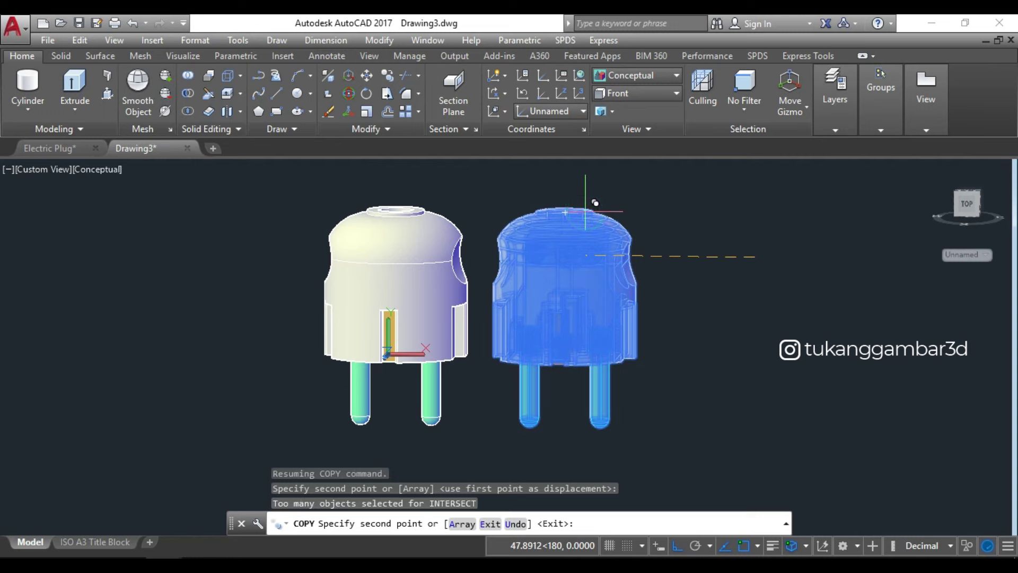
{"action": "key", "text": "Escape"}
Step: Erase the left plug's outer housing to expose its internal assembly
{"action": "middle_click_drag", "start_coordinate": [613, 290], "coordinate": [603, 297], "text": "shift"}
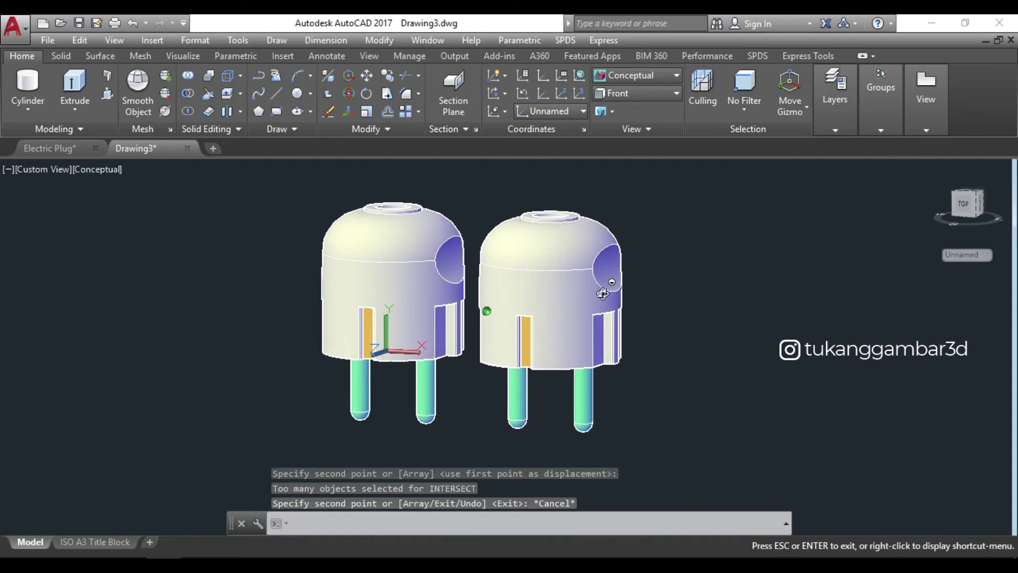
{"action": "left_click", "coordinate": [426, 234]}
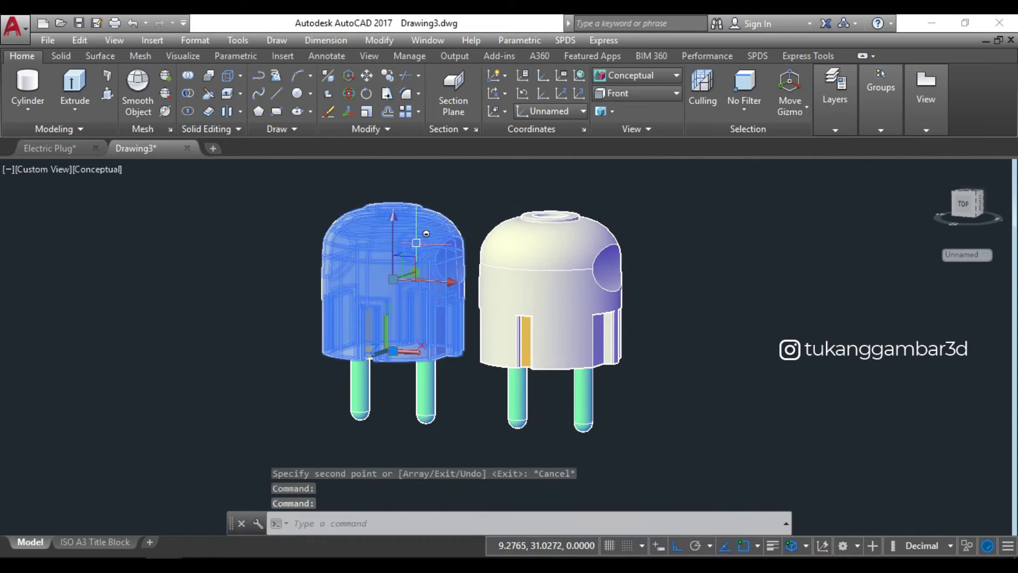
{"action": "type", "text": "e"}
{"action": "key", "text": "Return"}
{"action": "mouse_move", "coordinate": [456, 268]}
{"action": "middle_mouse_down", "text": "shift"}
{"action": "mouse_move", "coordinate": [452, 276]}
{"action": "mouse_move", "coordinate": [542, 296]}
{"action": "middle_mouse_up", "text": "shift"}
{"action": "key", "text": "Escape"}
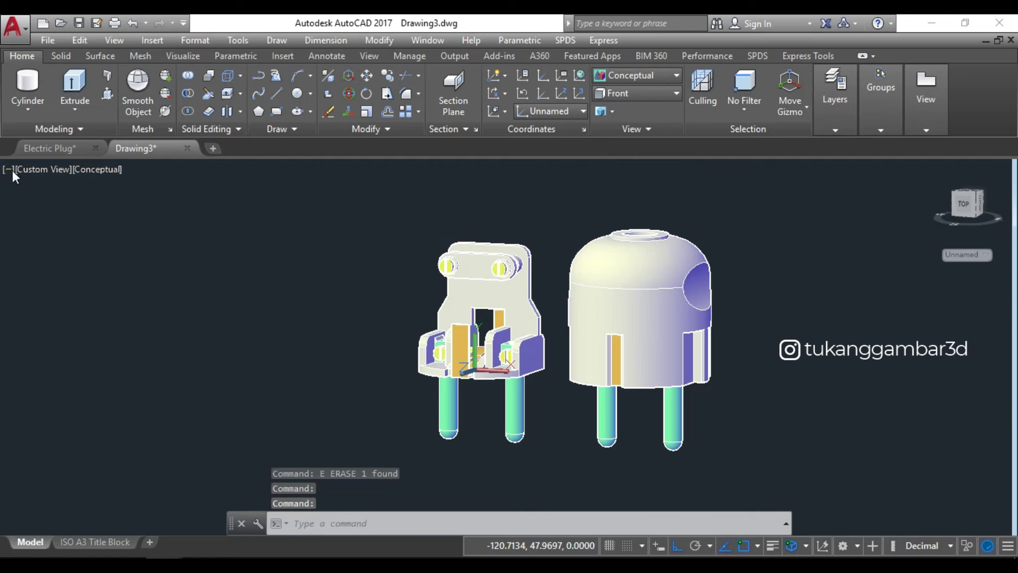
{"action": "scroll", "coordinate": [527, 292], "scroll_direction": "up", "scroll_amount": 3}
{"action": "mouse_move", "coordinate": [579, 327]}
{"action": "middle_mouse_down", "text": "shift"}
{"action": "mouse_move", "coordinate": [531, 305]}
{"action": "mouse_move", "coordinate": [554, 336]}
{"action": "mouse_move", "coordinate": [477, 307]}
{"action": "mouse_move", "coordinate": [476, 332]}
{"action": "mouse_move", "coordinate": [493, 333]}
{"action": "middle_mouse_up", "text": "shift"}
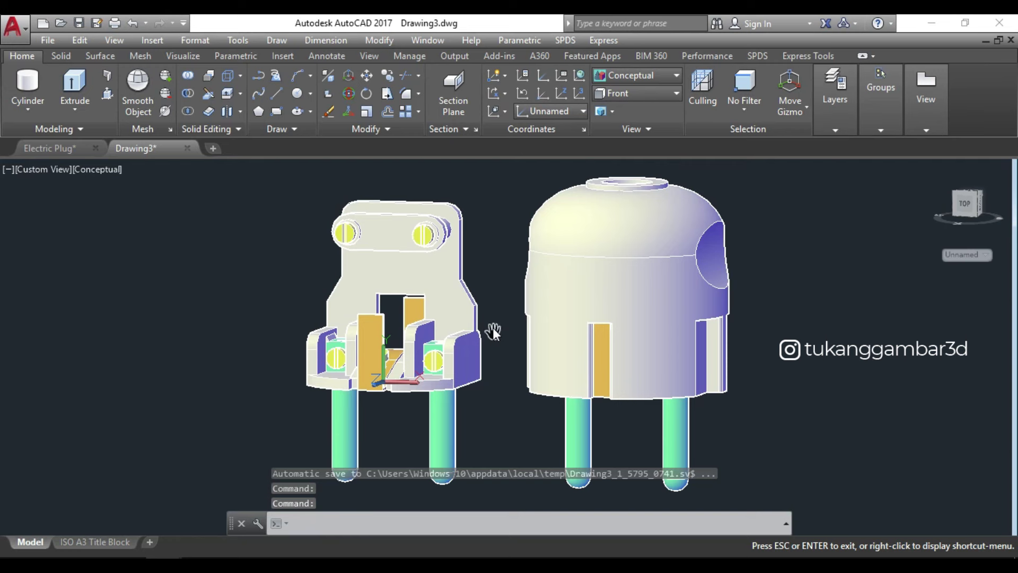
Step: Switch the viewport to Perspective projection and orbit and zoom out to frame both plugs
{"action": "left_click", "coordinate": [9, 169]}
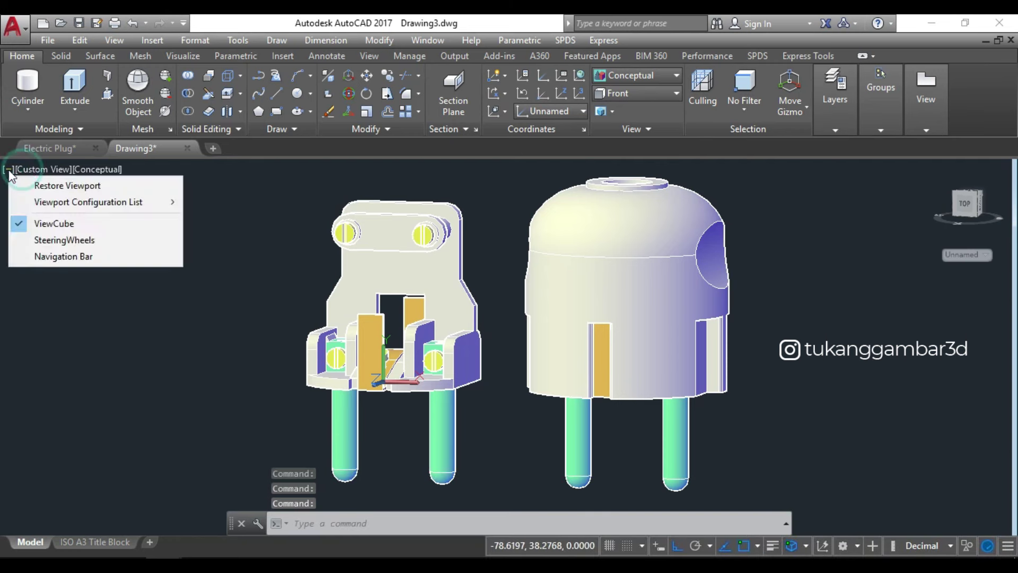
{"action": "left_click", "coordinate": [32, 178]}
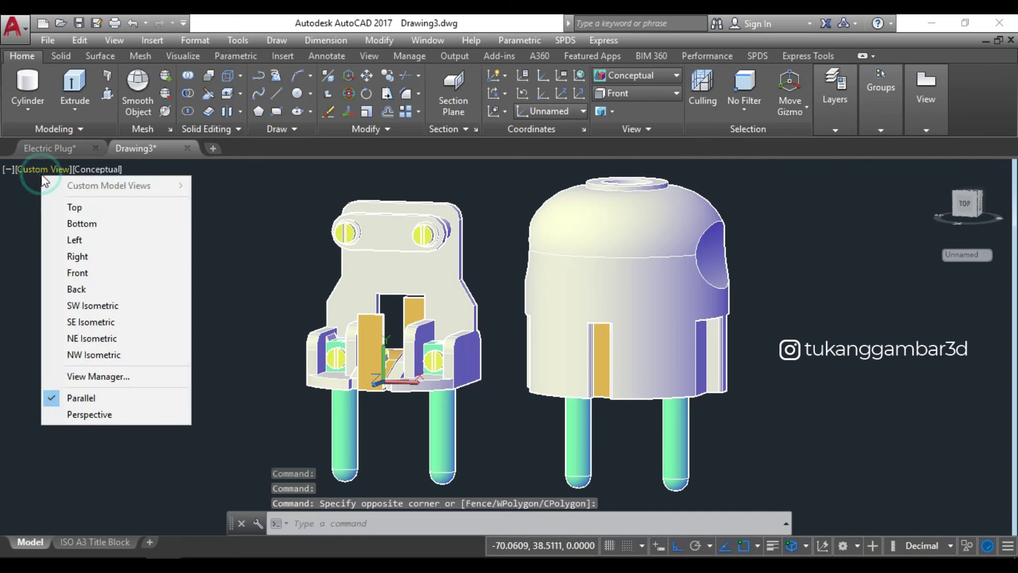
{"action": "left_click", "coordinate": [125, 415]}
{"action": "mouse_move", "coordinate": [339, 361]}
{"action": "middle_mouse_down", "text": "shift"}
{"action": "mouse_move", "coordinate": [381, 342]}
{"action": "mouse_move", "coordinate": [395, 357]}
{"action": "middle_mouse_up", "text": "shift"}
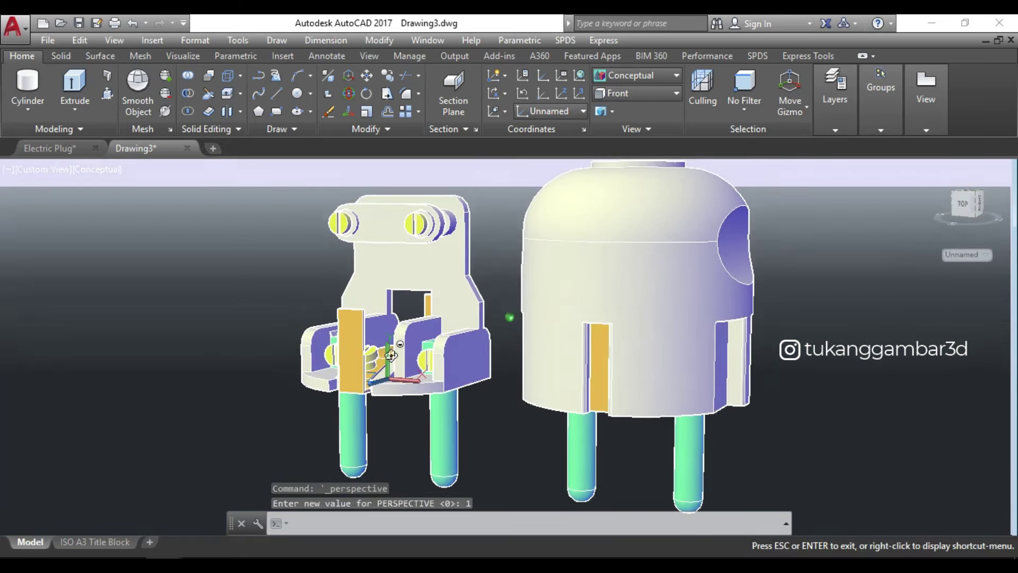
{"action": "scroll", "coordinate": [394, 357], "scroll_direction": "down", "scroll_amount": 2}
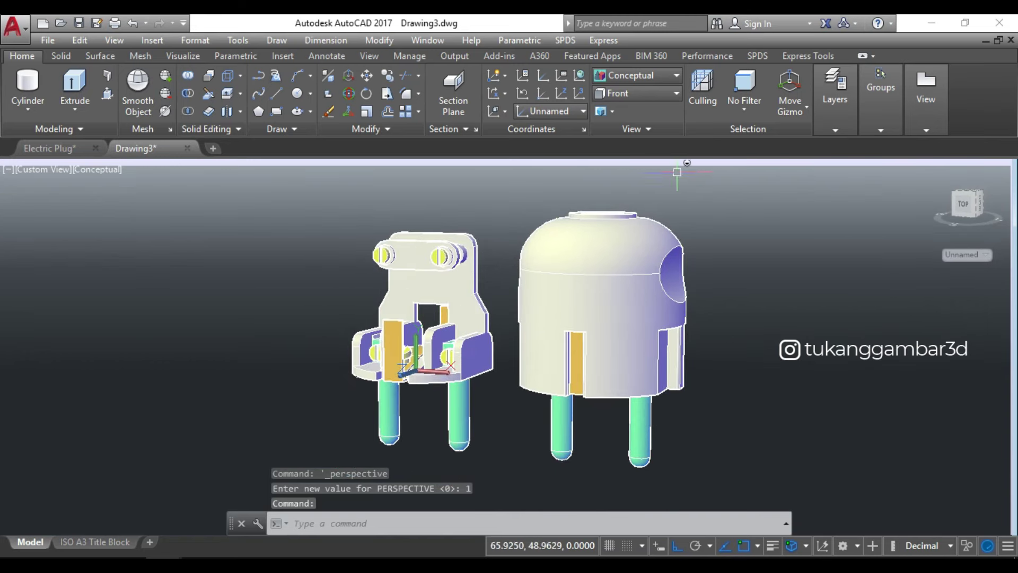
Step: Turn the render environment on and choose Use Custom Background
{"action": "left_click", "coordinate": [191, 55]}
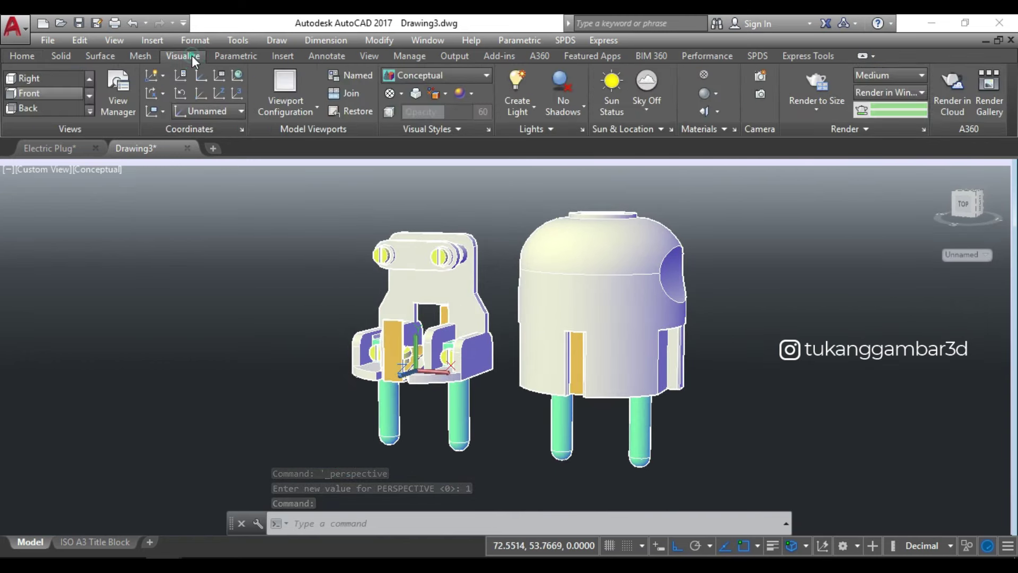
{"action": "left_click", "coordinate": [833, 128]}
{"action": "left_click", "coordinate": [841, 141]}
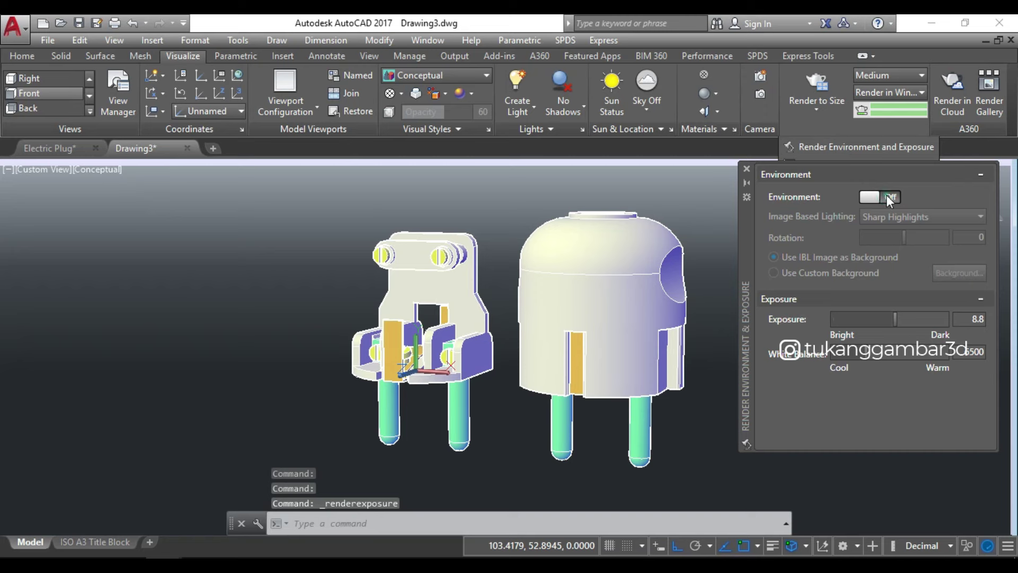
{"action": "left_click", "coordinate": [884, 196]}
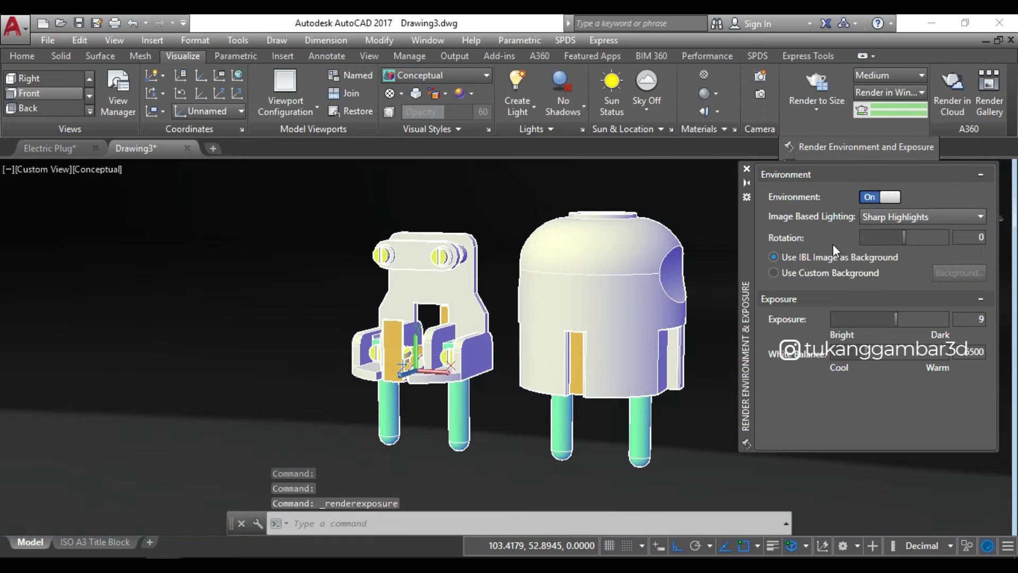
{"action": "left_click", "coordinate": [833, 274]}
{"action": "left_click", "coordinate": [940, 270]}
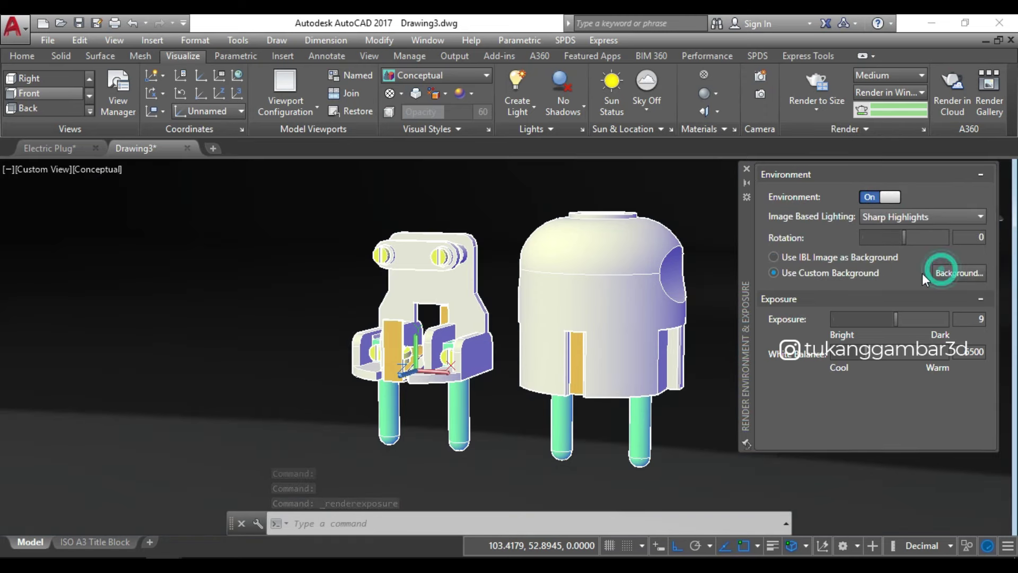
Step: Set the background to a Solid type in white, 255,255,255
{"action": "left_click", "coordinate": [477, 178]}
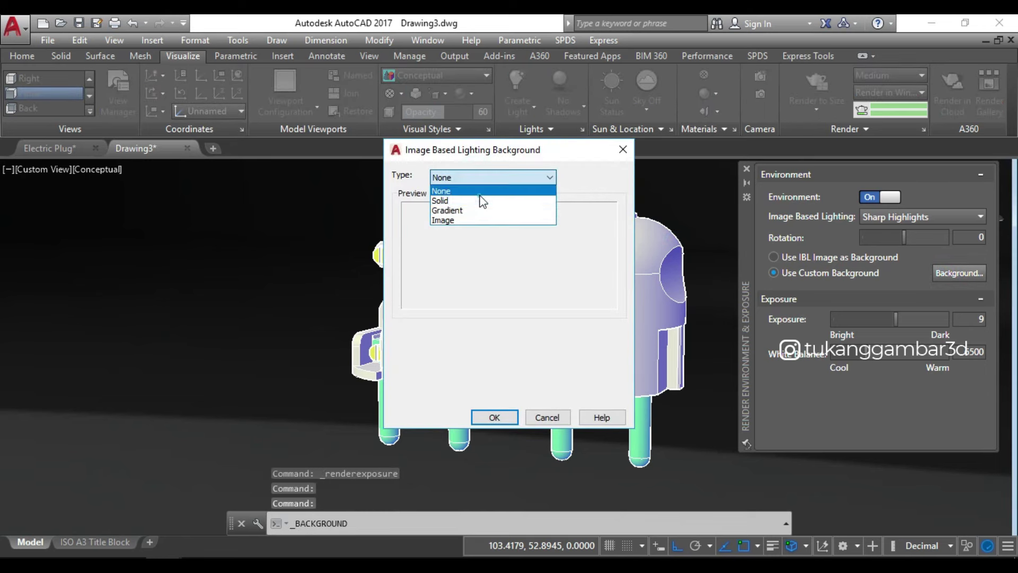
{"action": "left_click", "coordinate": [480, 192]}
{"action": "left_click", "coordinate": [508, 180]}
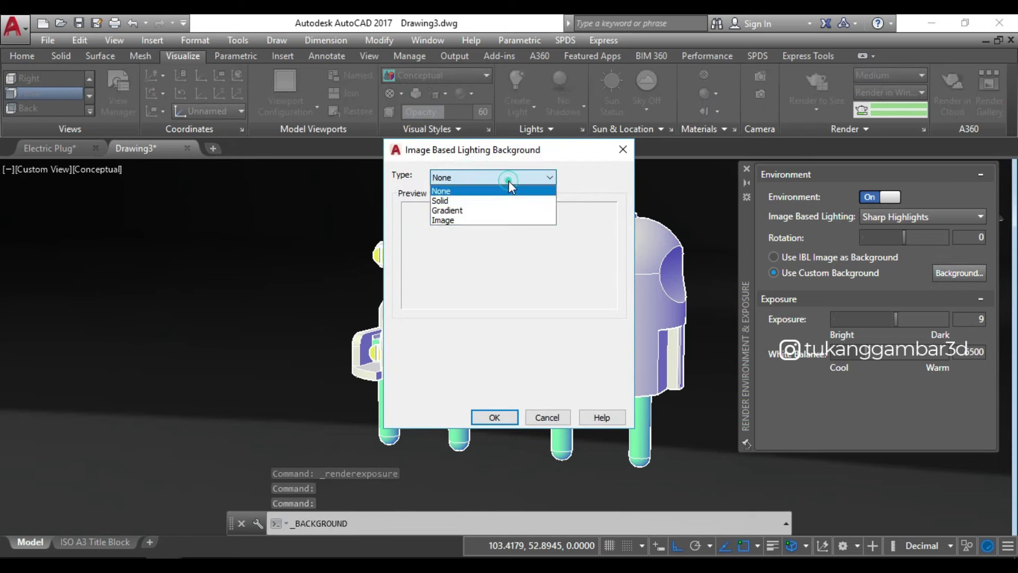
{"action": "left_click", "coordinate": [505, 201]}
{"action": "left_click", "coordinate": [530, 375]}
{"action": "mouse_move", "coordinate": [818, 292]}
{"action": "left_mouse_down"}
{"action": "mouse_move", "coordinate": [806, 261]}
{"action": "mouse_move", "coordinate": [817, 259]}
{"action": "left_mouse_up"}
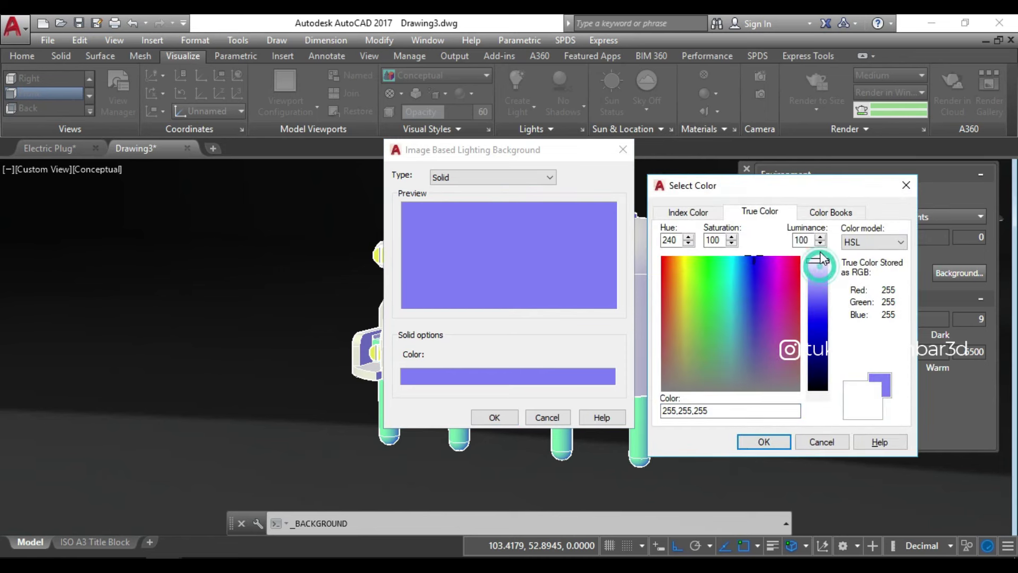
{"action": "left_click", "coordinate": [766, 442]}
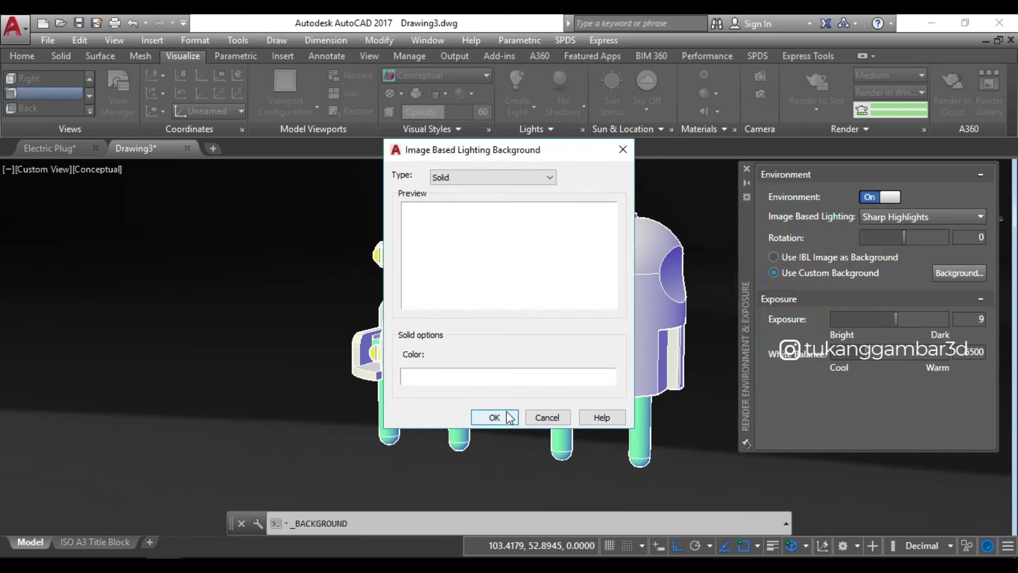
{"action": "left_click", "coordinate": [494, 417]}
{"action": "left_click", "coordinate": [748, 169]}
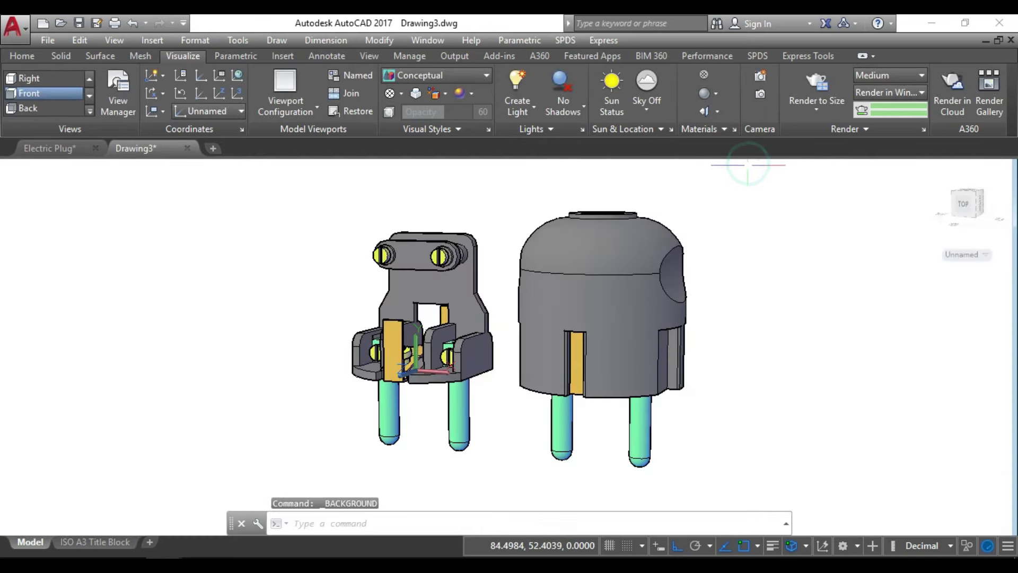
Step: Set the render output size to 1920 x 1080 px - Full HDTV
{"action": "left_click", "coordinate": [818, 108]}
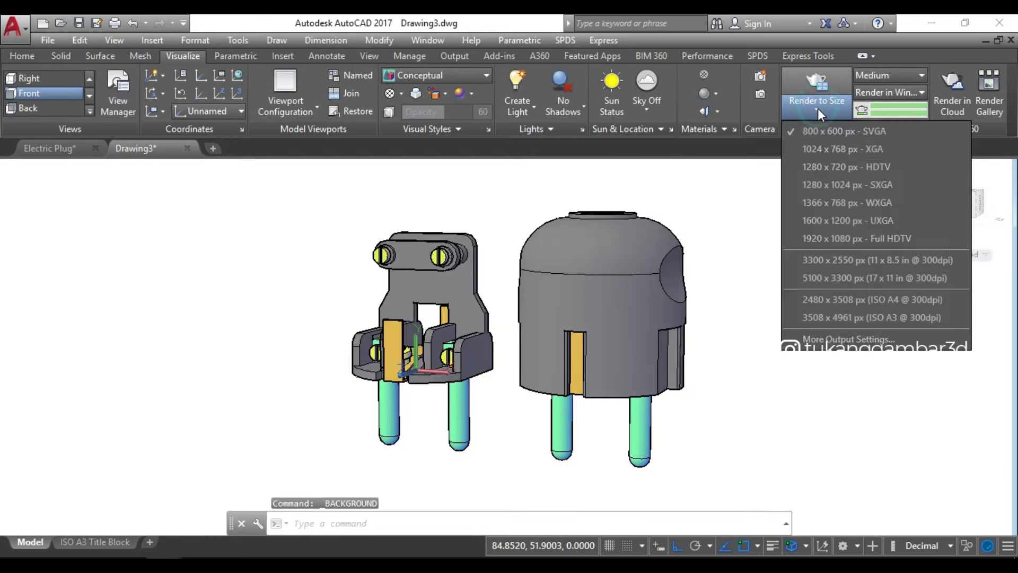
{"action": "left_click", "coordinate": [836, 238]}
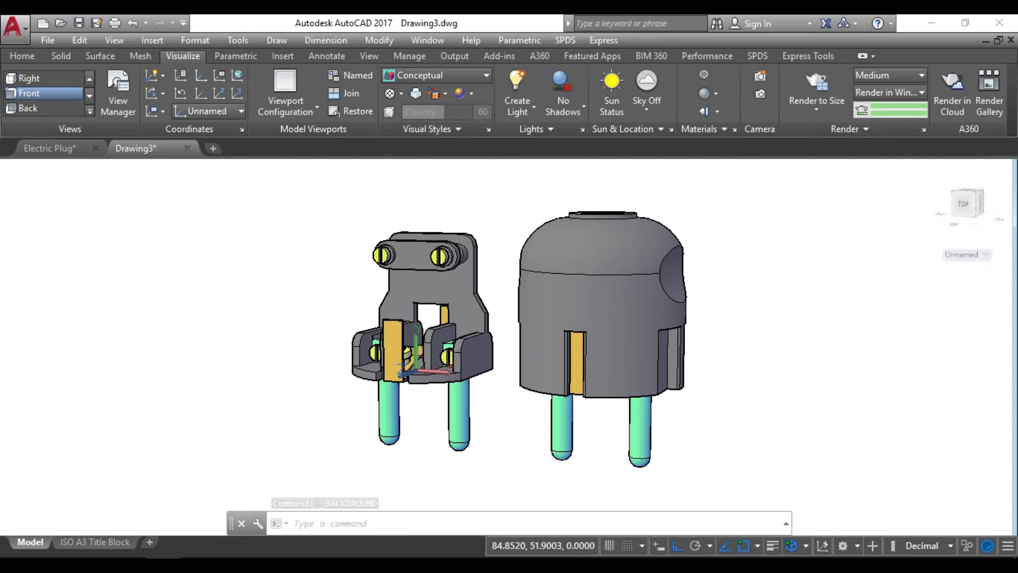
{"action": "scroll", "coordinate": [511, 349], "scroll_direction": "up", "scroll_amount": 1}
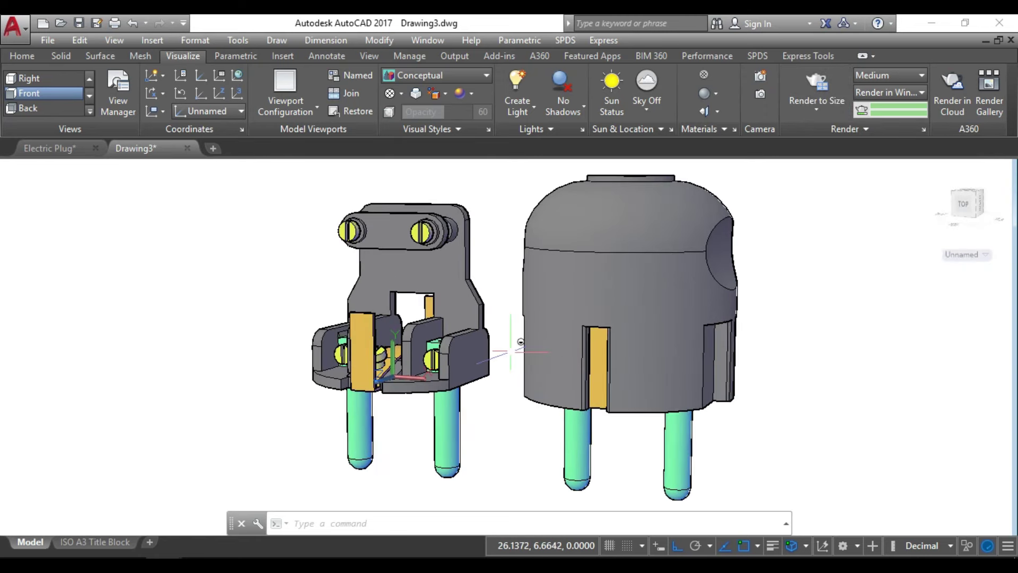
{"action": "scroll", "coordinate": [511, 351], "scroll_direction": "up", "scroll_amount": 1}
{"action": "scroll", "coordinate": [511, 350], "scroll_direction": "down", "scroll_amount": 1}
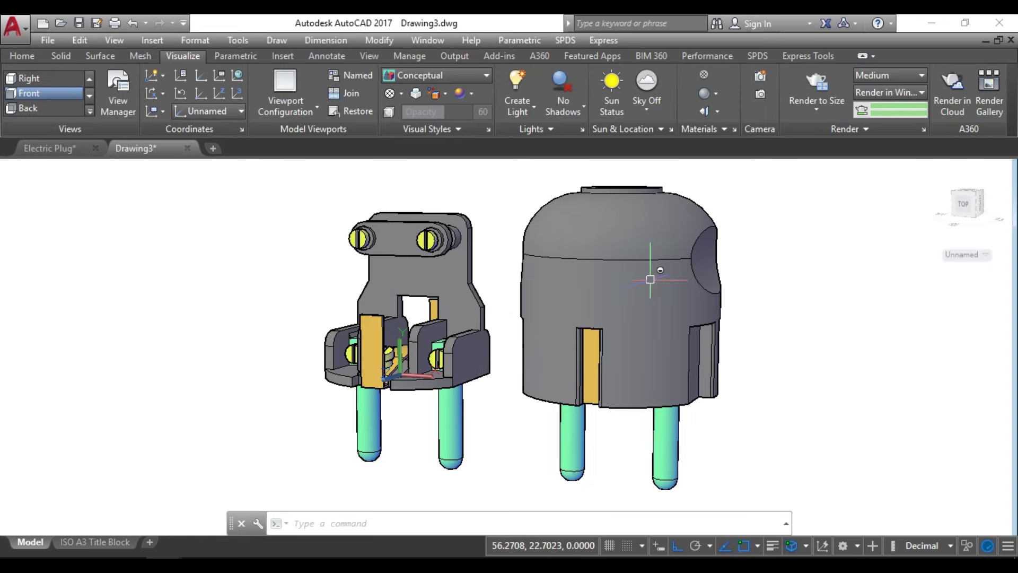
Step: Start a 3DROTATE on the closed housing plug, then cancel it
{"action": "left_click", "coordinate": [734, 202]}
{"action": "left_click", "coordinate": [510, 458]}
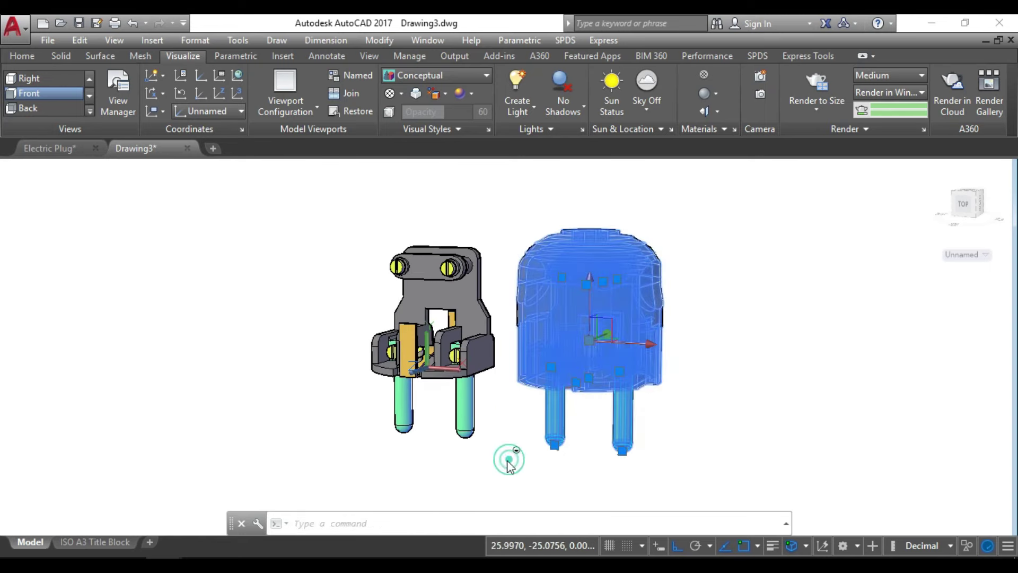
{"action": "left_click", "coordinate": [27, 56]}
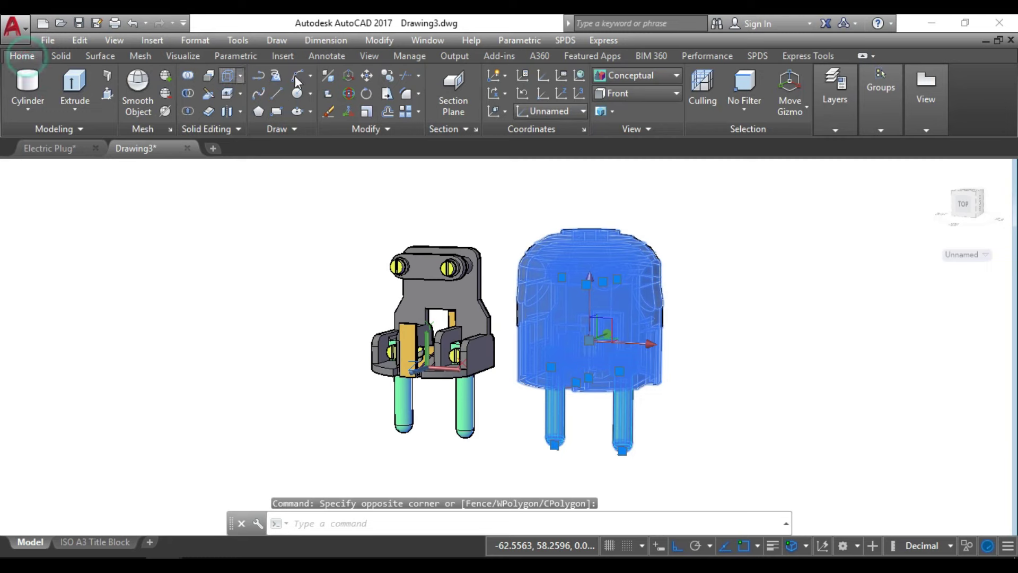
{"action": "left_click", "coordinate": [347, 95]}
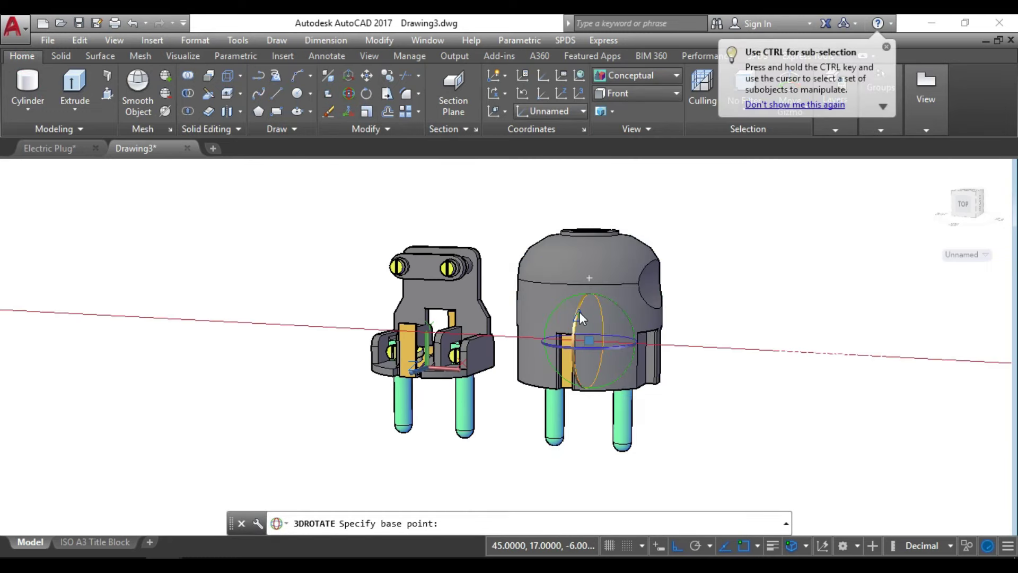
{"action": "left_click", "coordinate": [592, 300]}
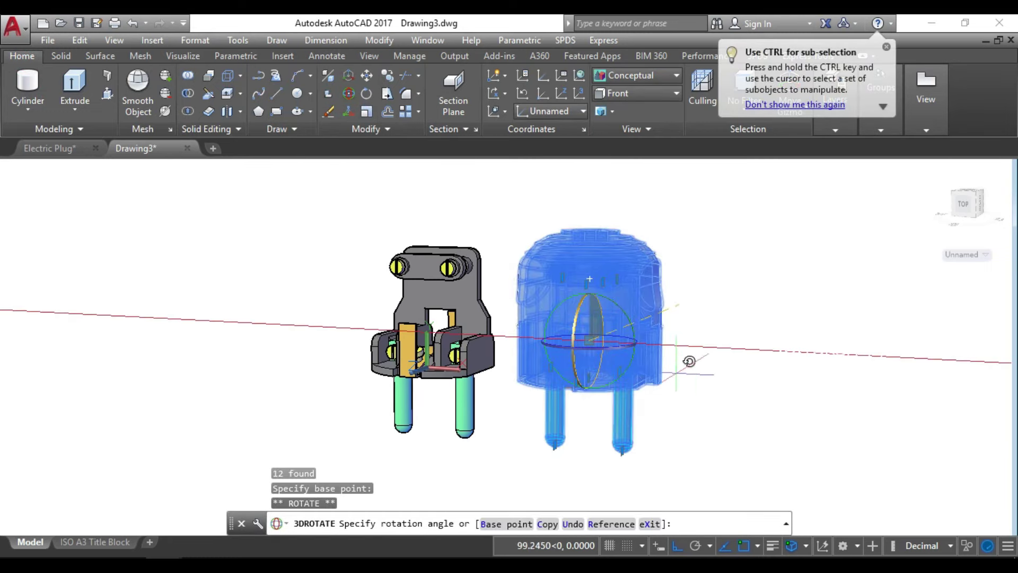
{"action": "left_click", "coordinate": [676, 543]}
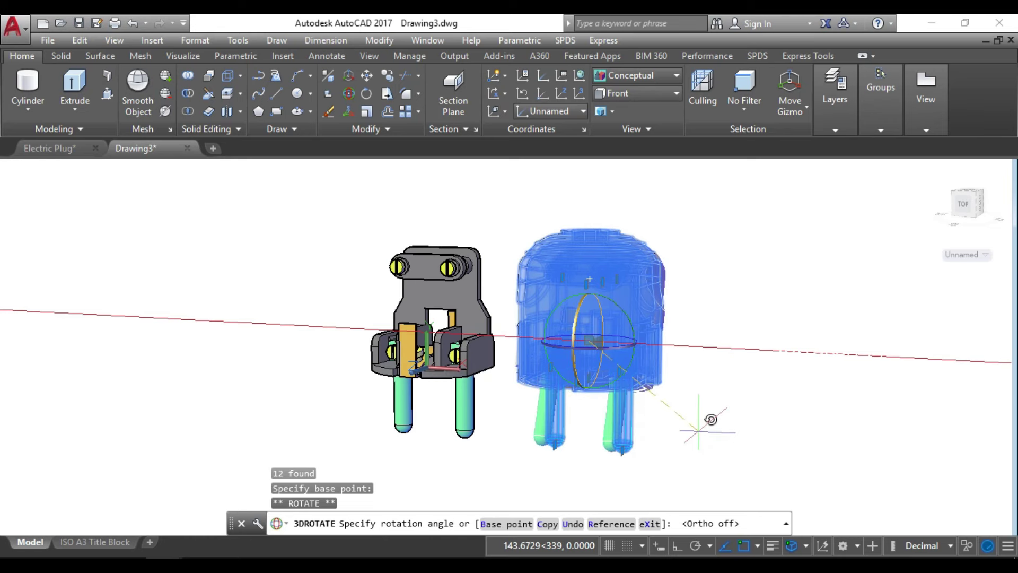
{"action": "key", "text": "Escape"}
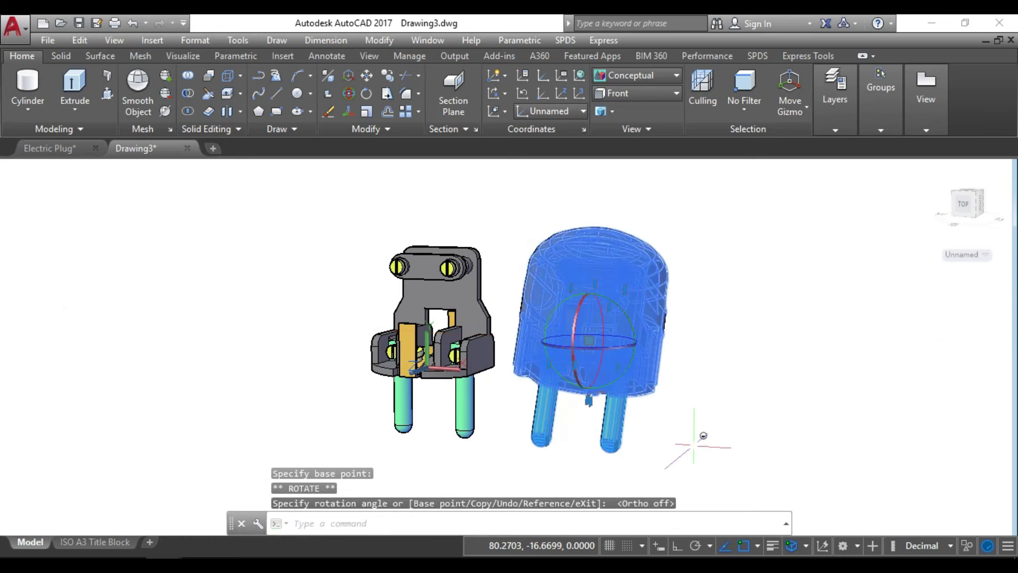
Step: Pan, orbit and zoom in to frame both plugs larger and tilted
{"action": "middle_click_drag", "start_coordinate": [658, 408], "coordinate": [718, 377]}
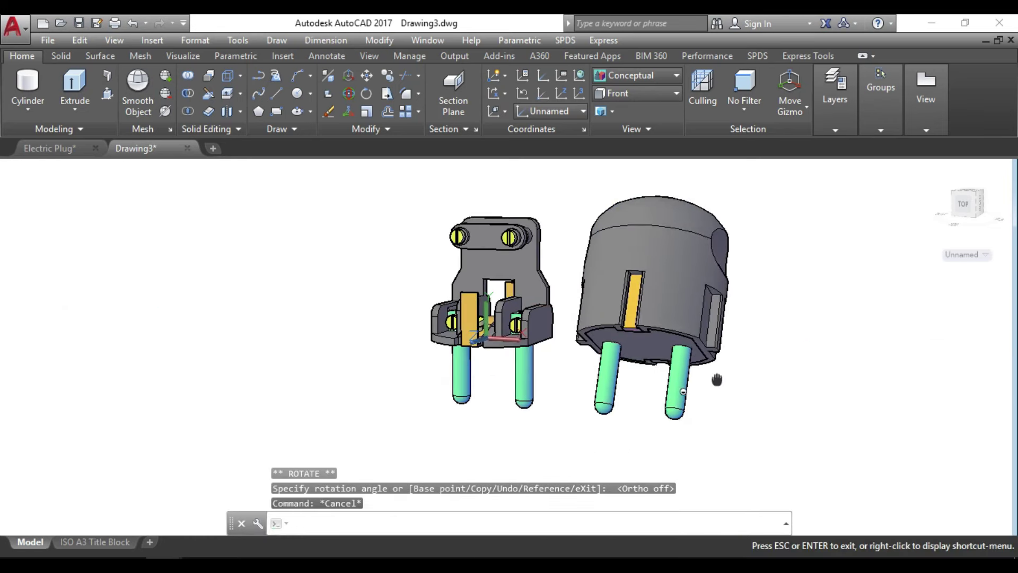
{"action": "mouse_move", "coordinate": [676, 314]}
{"action": "middle_mouse_down", "text": "shift"}
{"action": "mouse_move", "coordinate": [656, 270]}
{"action": "mouse_move", "coordinate": [524, 363]}
{"action": "middle_mouse_up", "text": "shift"}
{"action": "scroll", "coordinate": [656, 271], "scroll_direction": "up", "scroll_amount": 2}
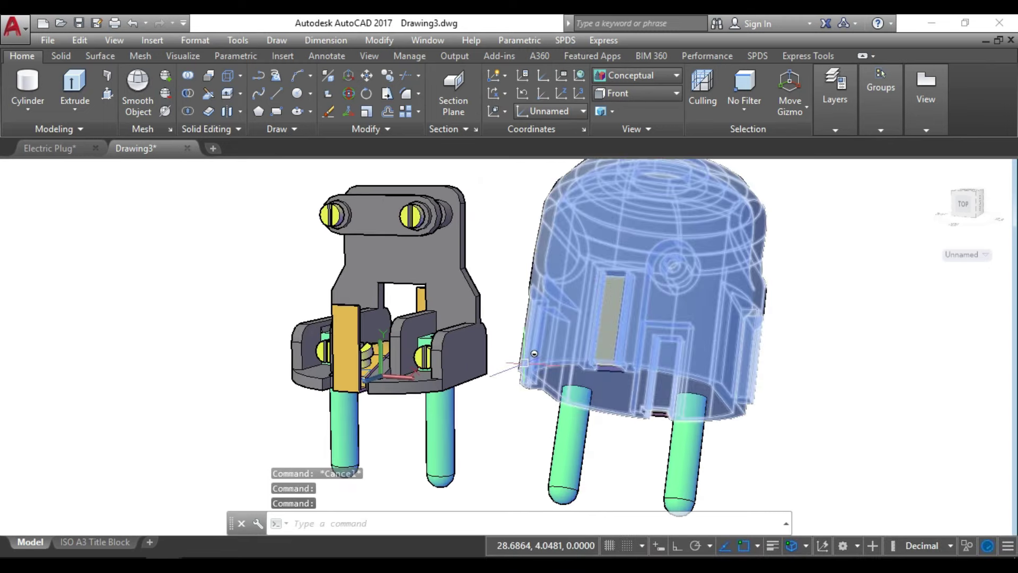
{"action": "scroll", "coordinate": [524, 363], "scroll_direction": "up", "scroll_amount": 2}
{"action": "mouse_move", "coordinate": [530, 364]}
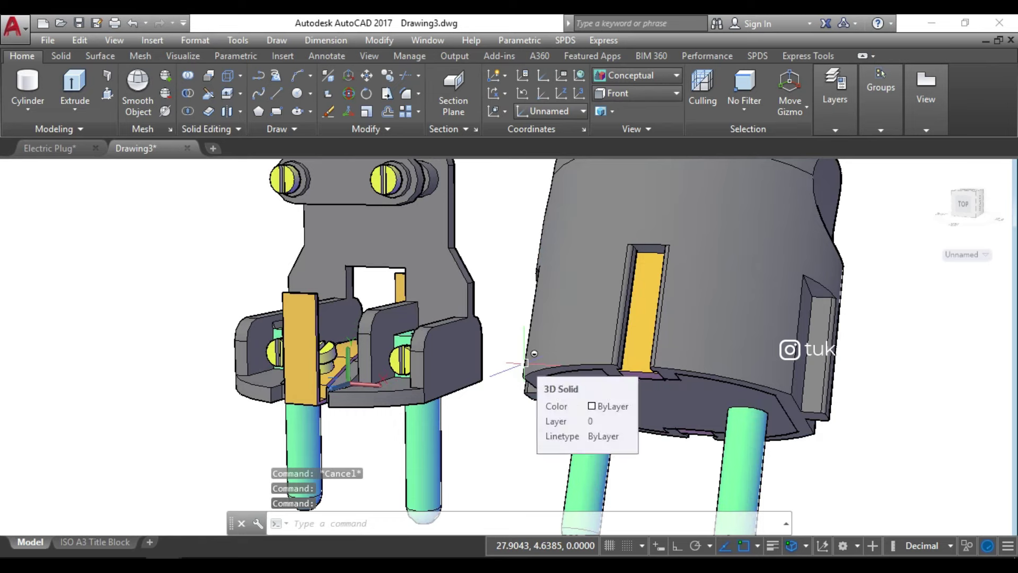
{"action": "middle_click_drag", "start_coordinate": [525, 362], "coordinate": [523, 377], "text": "shift"}
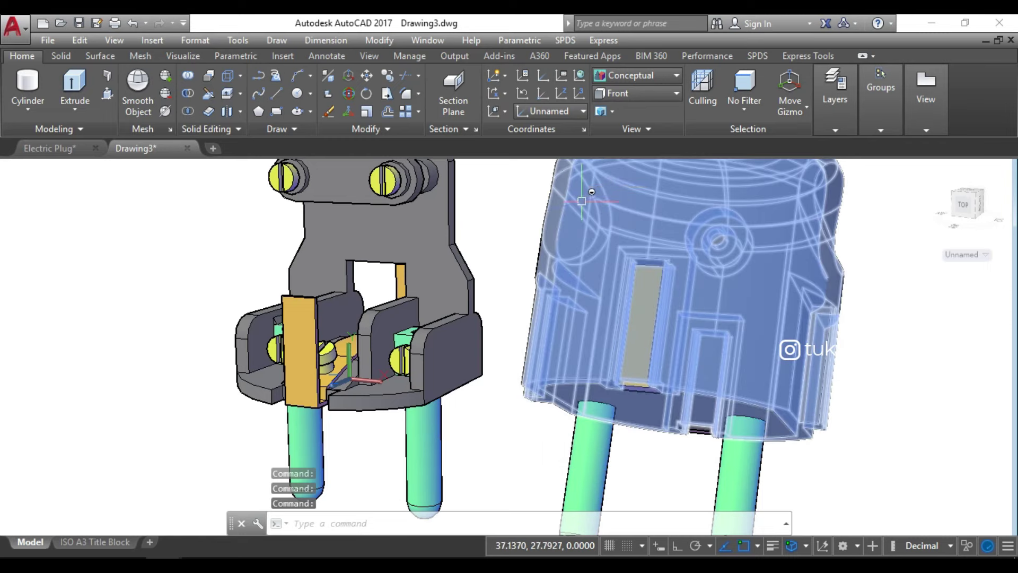
Step: Render the scene at the chosen size and maximize the Render window to view the image
{"action": "left_click", "coordinate": [183, 56]}
{"action": "left_click", "coordinate": [820, 83]}
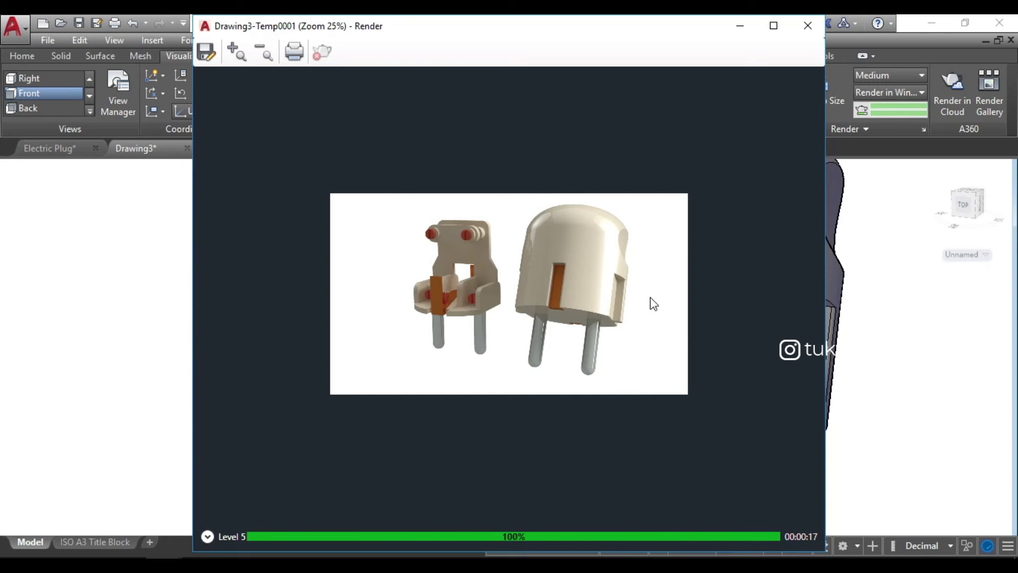
{"action": "left_click", "coordinate": [774, 25]}
{"action": "scroll", "coordinate": [525, 286], "scroll_direction": "up", "scroll_amount": 1}
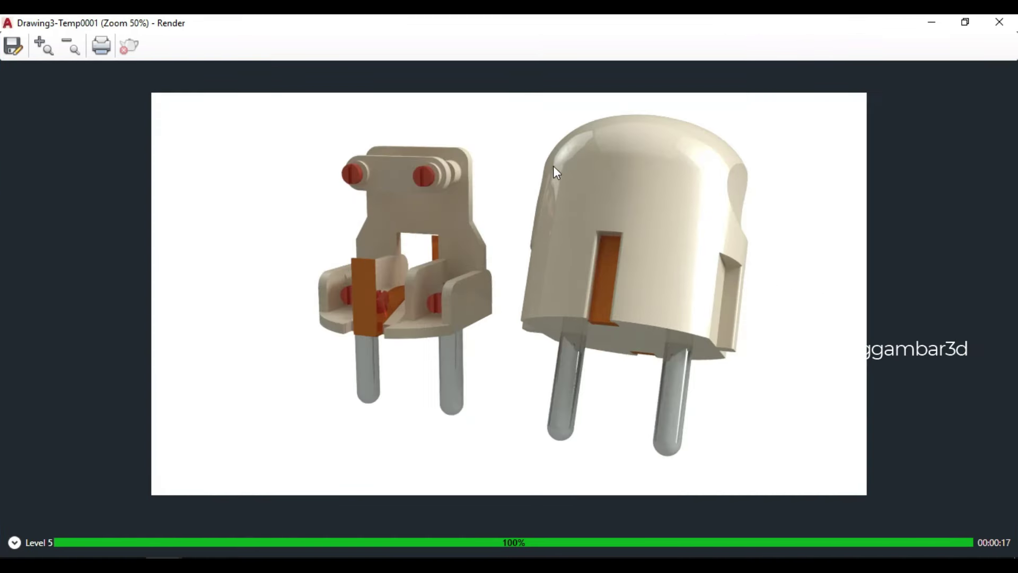
{"action": "scroll", "coordinate": [553, 167], "scroll_direction": "up", "scroll_amount": 1}
{"action": "scroll", "coordinate": [562, 133], "scroll_direction": "down", "scroll_amount": 1}
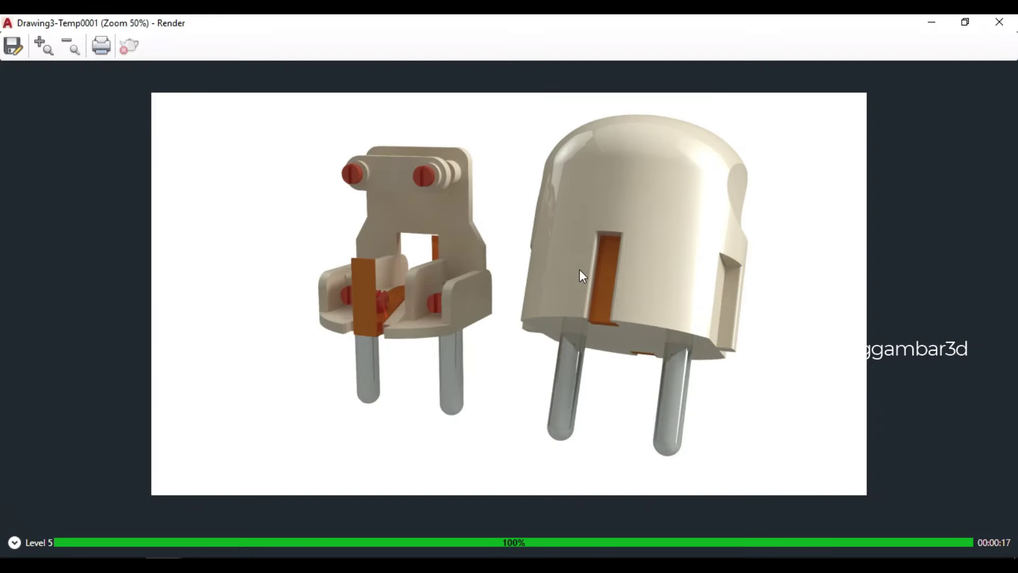